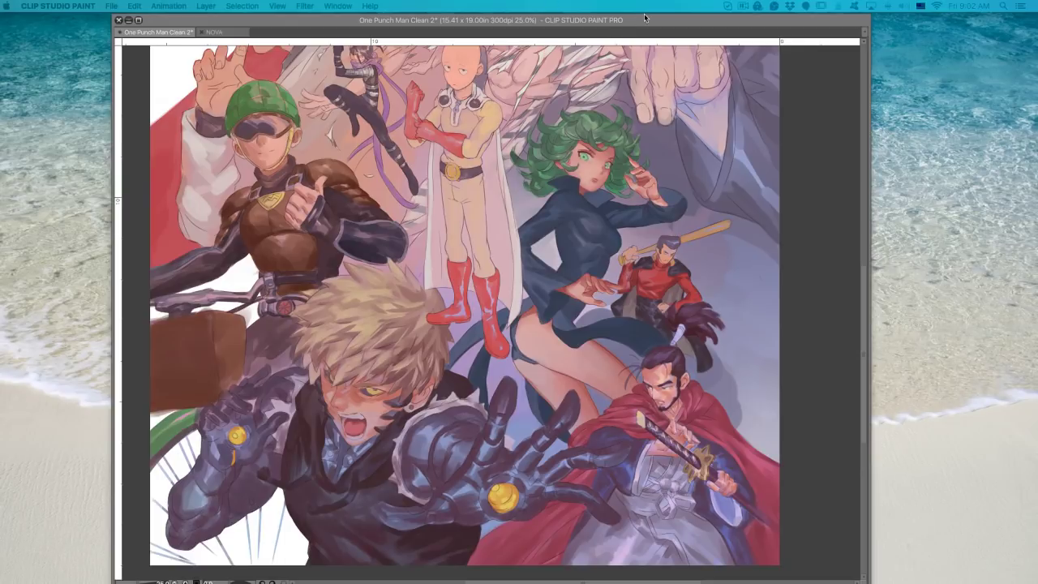
- Show the palettes and move the canvas window clear of the brush palettes
{"action": "key", "text": "Tab"}
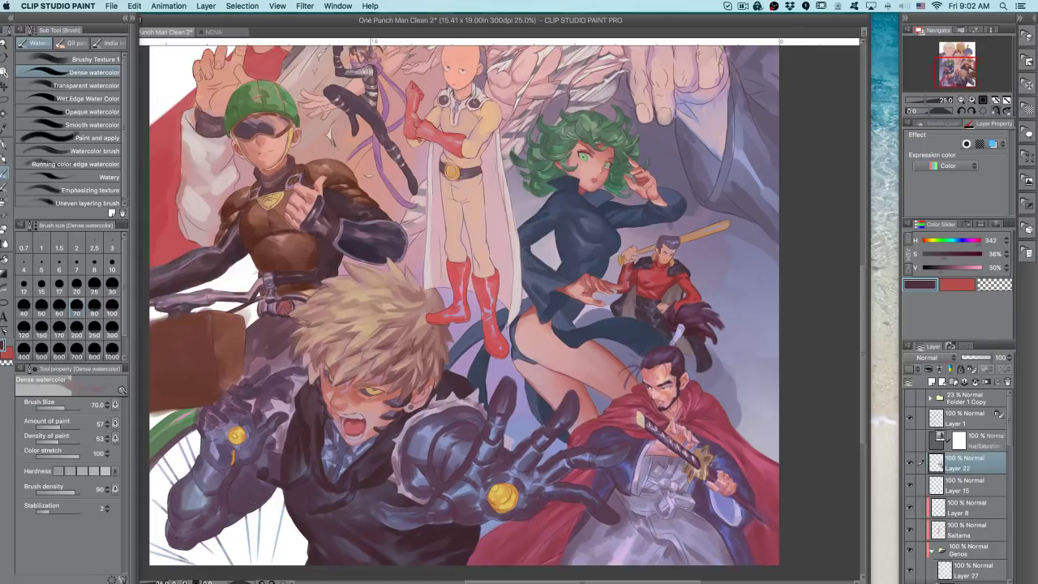
{"action": "key", "text": "Tab"}
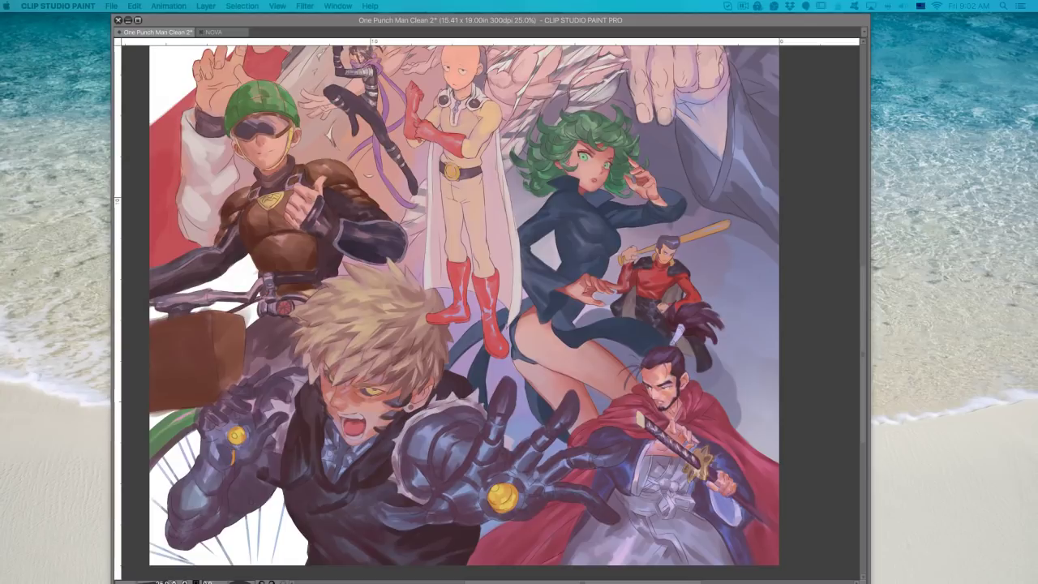
{"action": "key", "text": "Tab"}
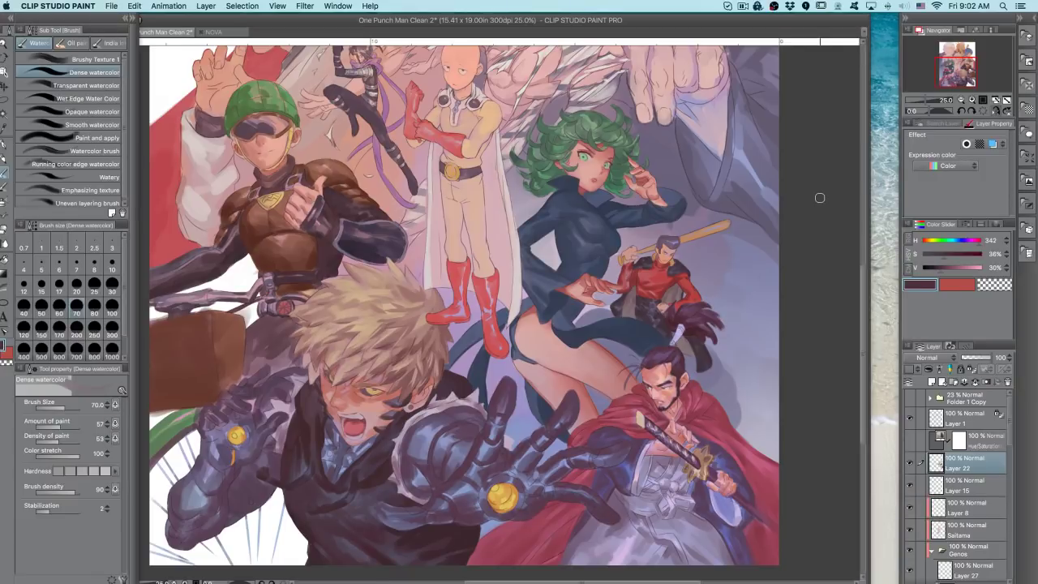
{"action": "left_click_drag", "start_coordinate": [750, 23], "coordinate": [768, 22]}
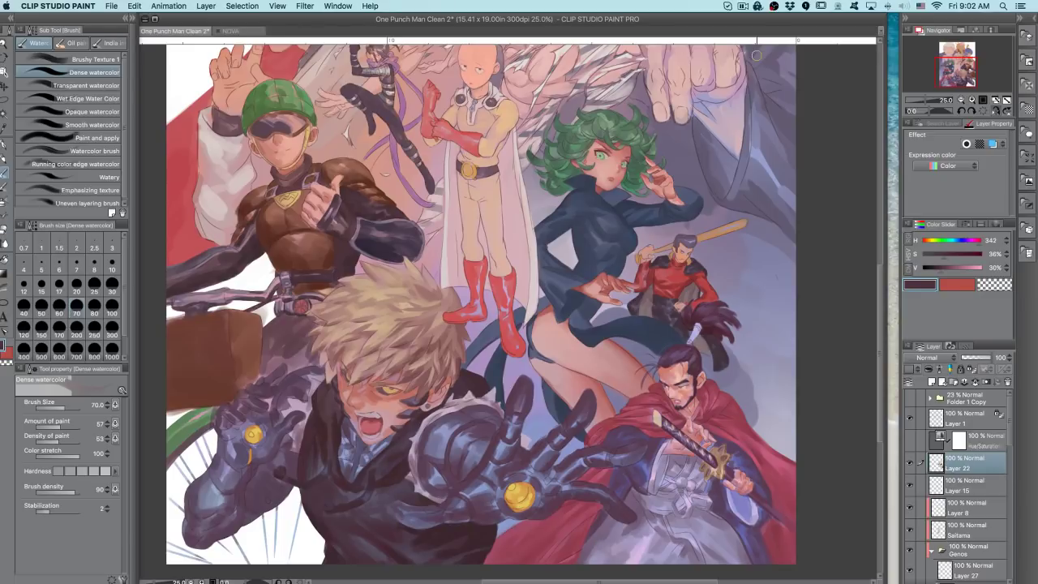
{"action": "left_click_drag", "start_coordinate": [699, 21], "coordinate": [711, 19]}
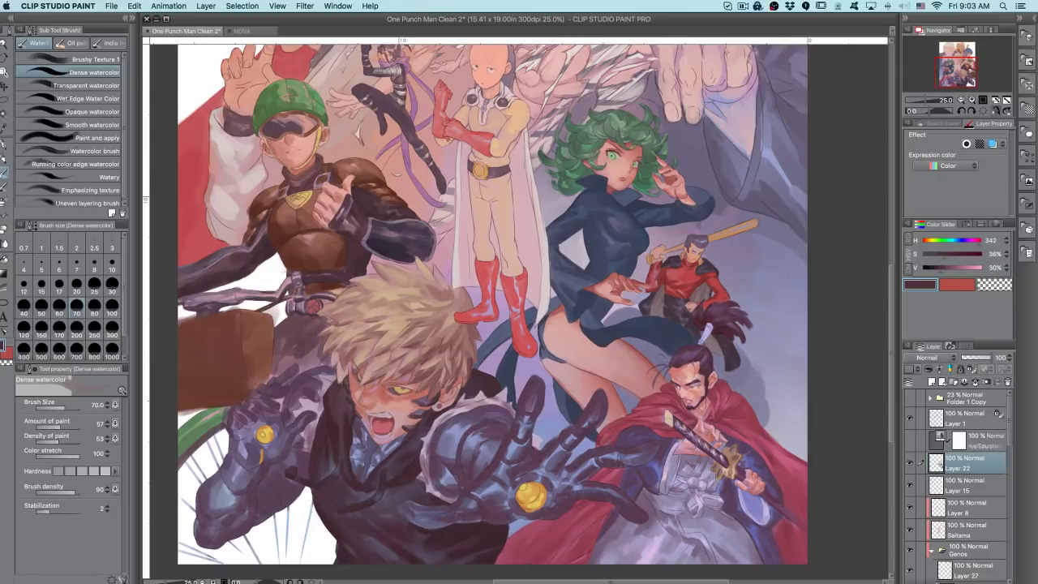
{"action": "key", "text": "Tab"}
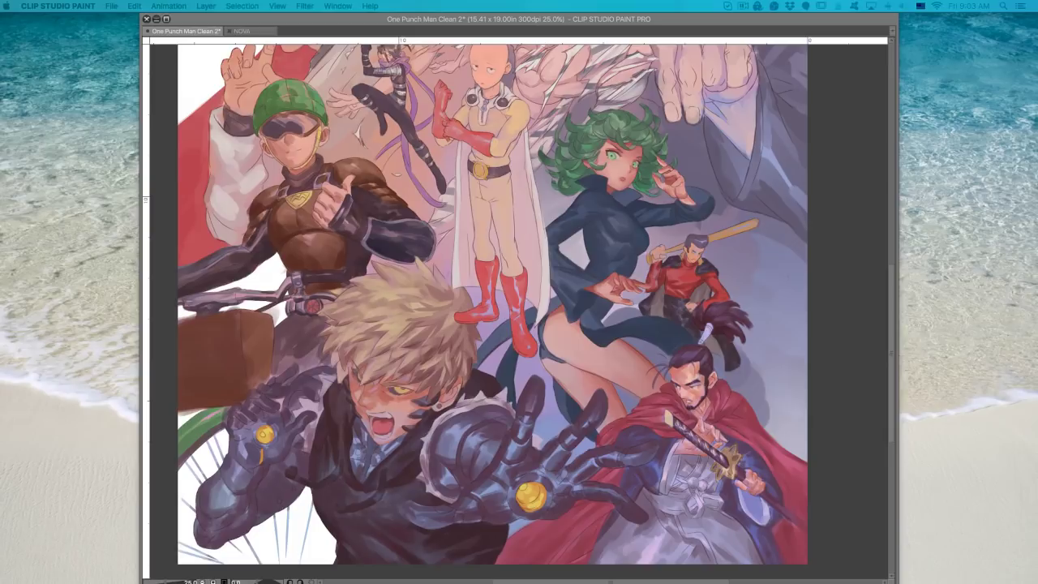
{"action": "key", "text": "Tab"}
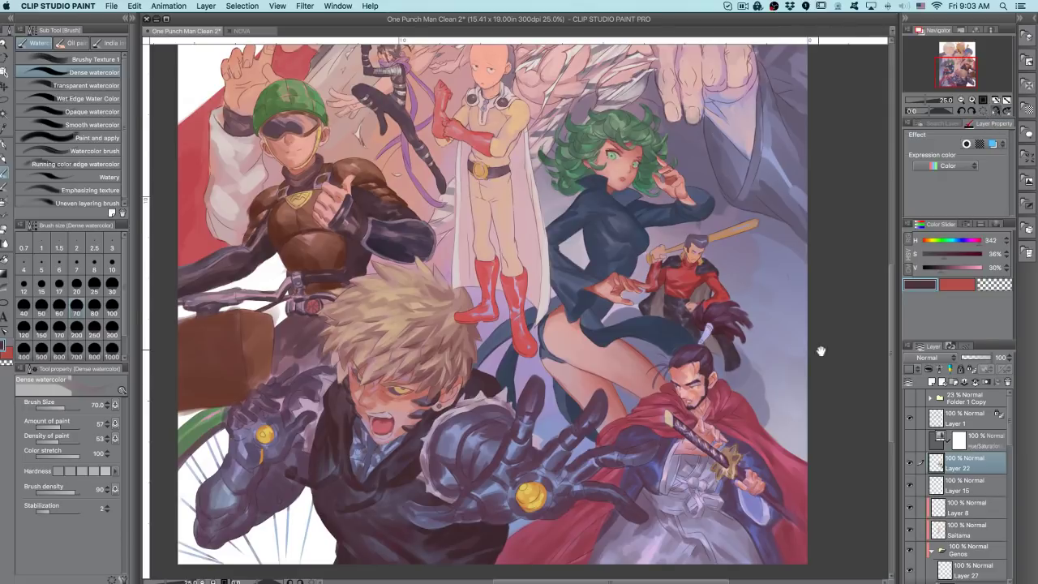
- Select the Genos layer folder and collapse it in the layer list
{"action": "scroll", "coordinate": [816, 347], "scroll_direction": "down", "scroll_amount": 3}
{"action": "left_click_drag", "start_coordinate": [781, 393], "coordinate": [740, 404]}
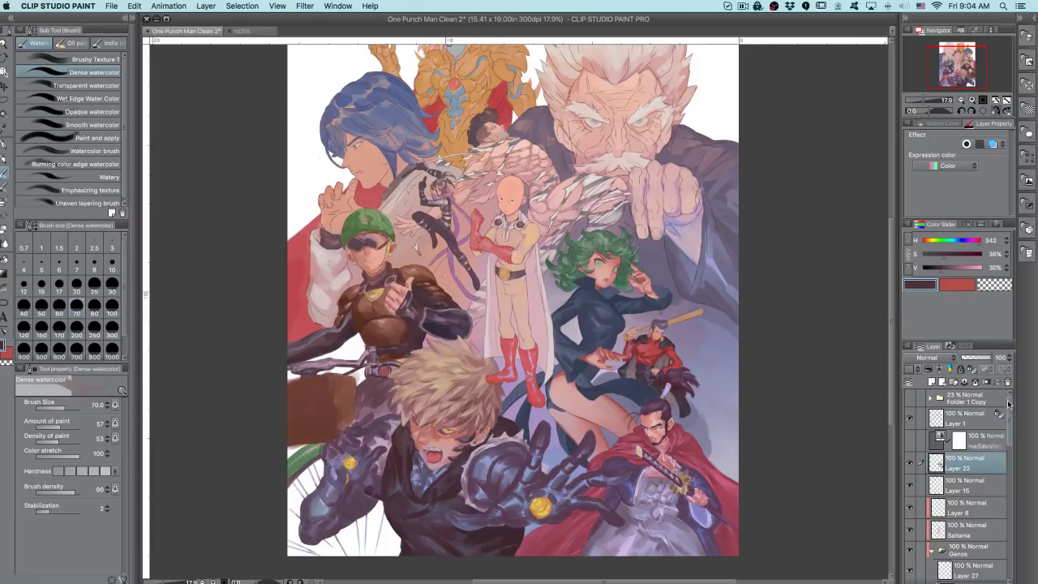
{"action": "scroll", "coordinate": [1008, 415], "scroll_direction": "down", "scroll_amount": 3}
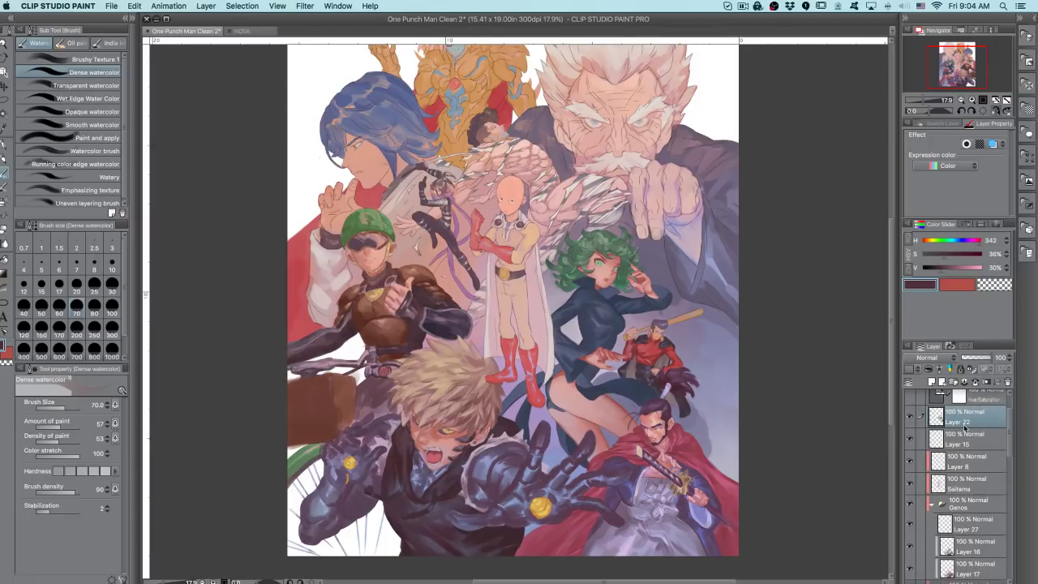
{"action": "scroll", "coordinate": [1005, 443], "scroll_direction": "down", "scroll_amount": 2}
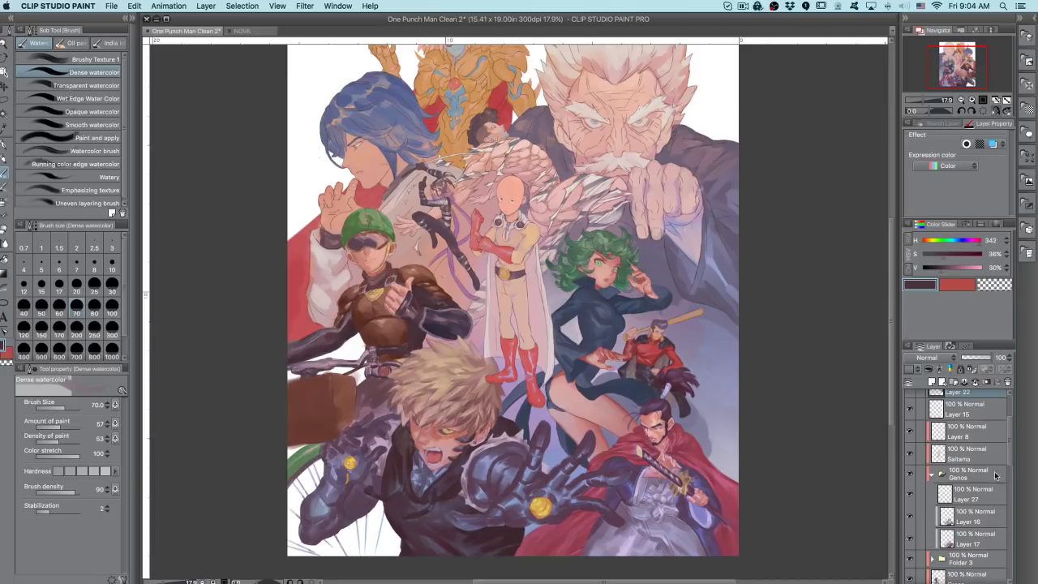
{"action": "left_click", "coordinate": [940, 477]}
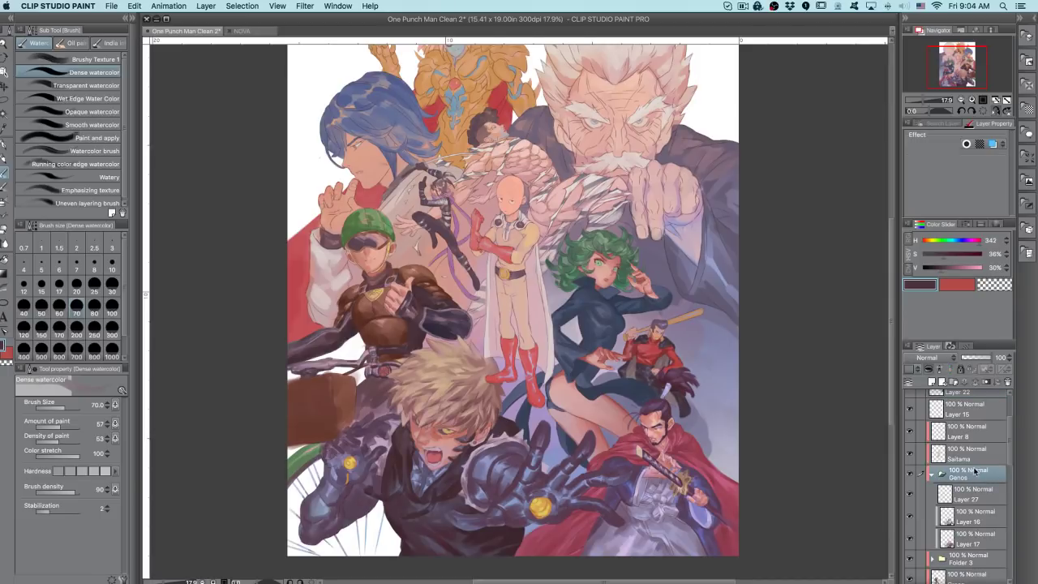
{"action": "left_click", "coordinate": [933, 474]}
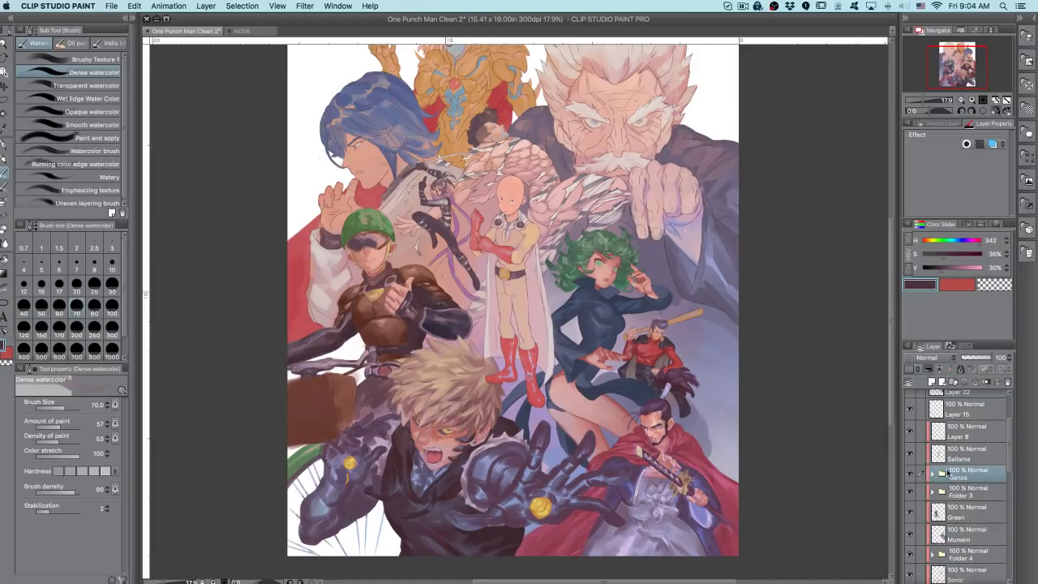
- Look through the character layers and folders above and below the Genos folder
{"action": "scroll", "coordinate": [1005, 470], "scroll_direction": "down", "scroll_amount": 2}
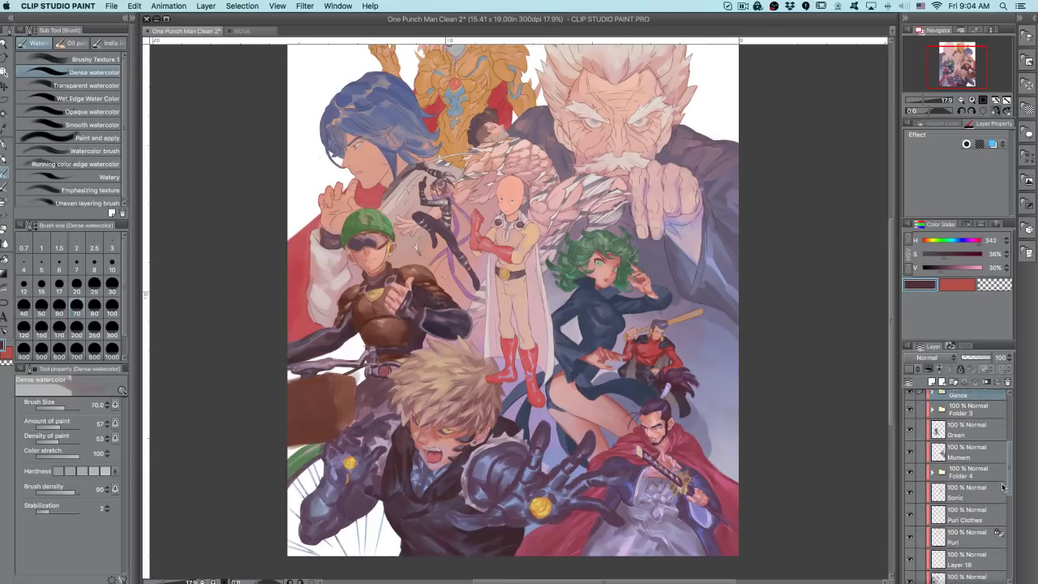
{"action": "scroll", "coordinate": [1006, 471], "scroll_direction": "up", "scroll_amount": 1}
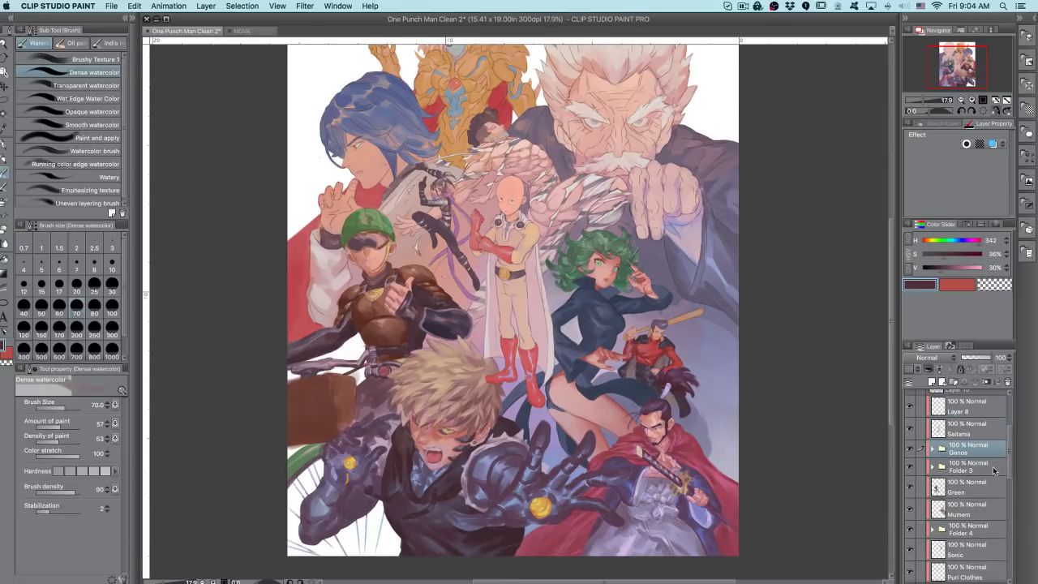
{"action": "scroll", "coordinate": [1005, 462], "scroll_direction": "up", "scroll_amount": 3}
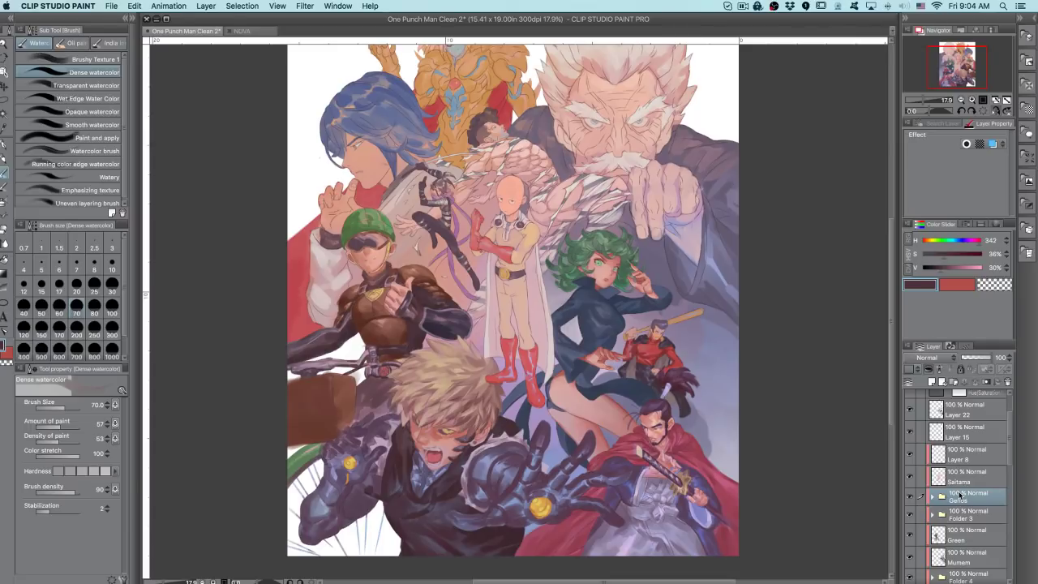
{"action": "left_click_drag", "start_coordinate": [1010, 462], "coordinate": [1009, 459]}
{"action": "scroll", "coordinate": [1005, 442], "scroll_direction": "down", "scroll_amount": 1}
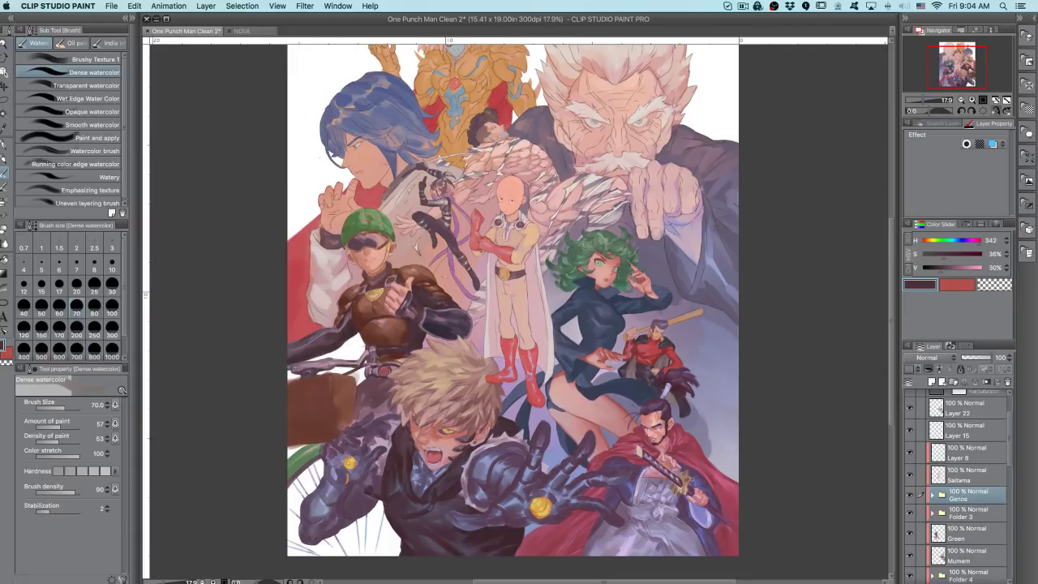
{"action": "key", "text": "Tab"}
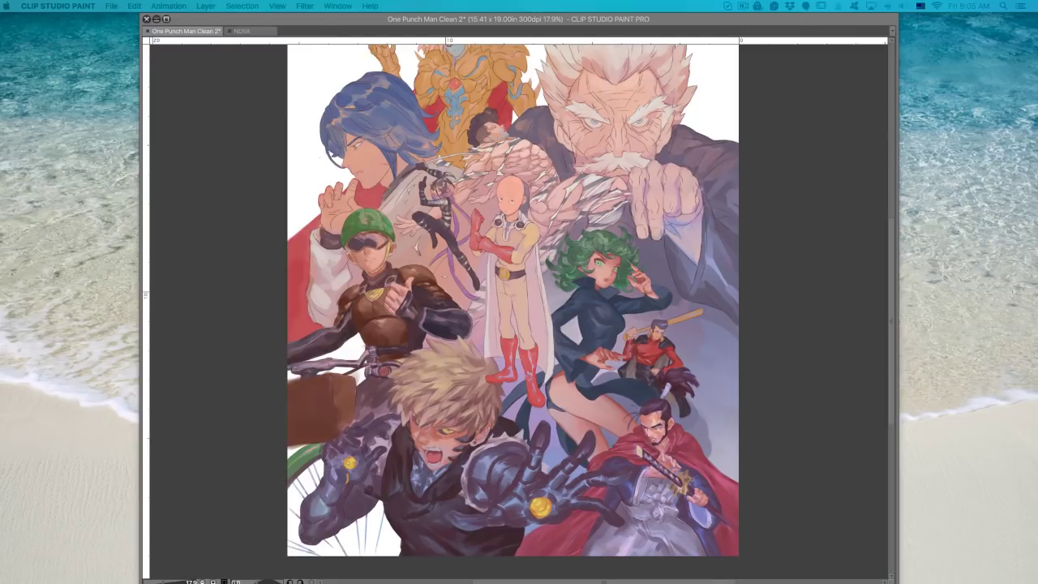
{"action": "key", "text": "Tab"}
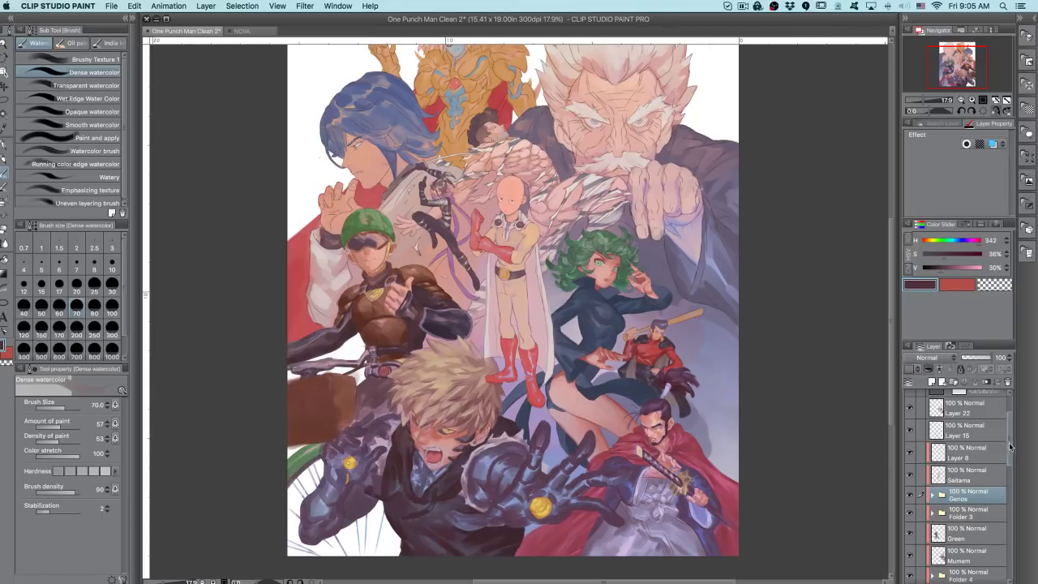
- Hide and re-show the Green layer to check its contents, and look through the layers below it
{"action": "scroll", "coordinate": [948, 450], "scroll_direction": "down", "scroll_amount": 3}
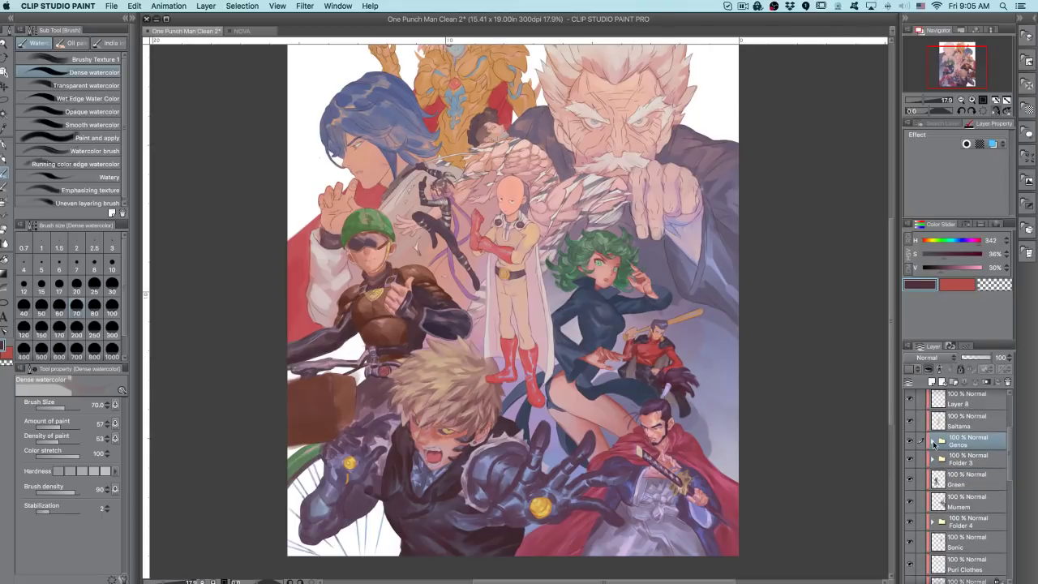
{"action": "left_click", "coordinate": [909, 479]}
{"action": "left_click", "coordinate": [908, 479]}
{"action": "left_click_drag", "start_coordinate": [1010, 449], "coordinate": [1003, 467]}
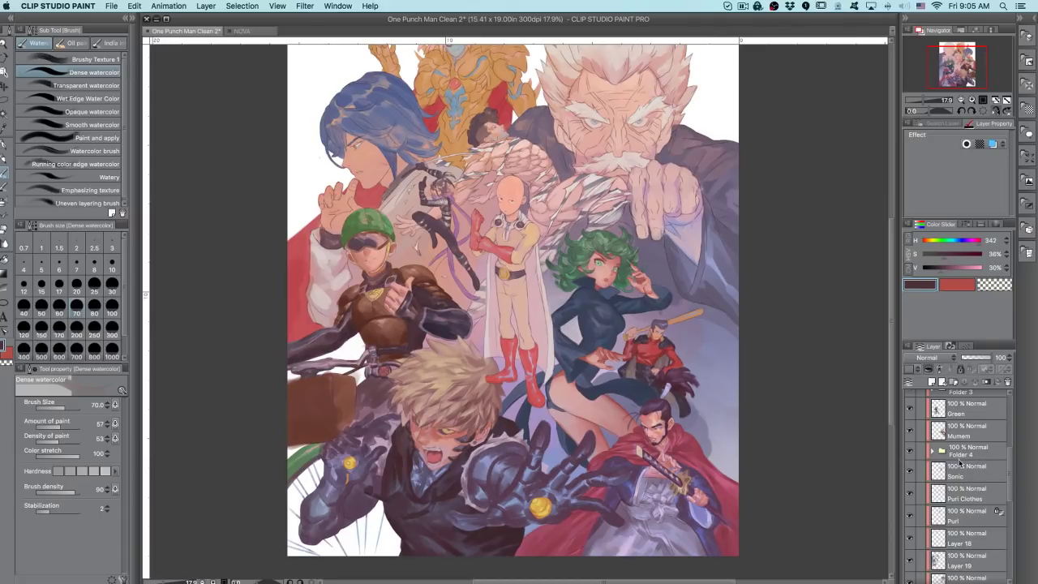
{"action": "scroll", "coordinate": [1001, 484], "scroll_direction": "down", "scroll_amount": 3}
{"action": "scroll", "coordinate": [997, 486], "scroll_direction": "down", "scroll_amount": 2}
{"action": "scroll", "coordinate": [992, 490], "scroll_direction": "up", "scroll_amount": 5}
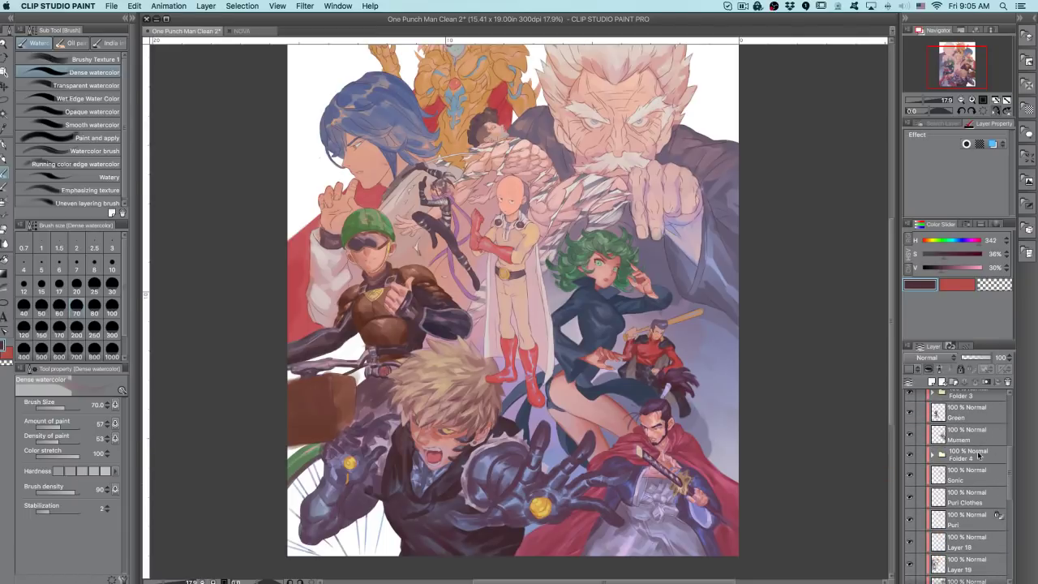
- Toggle the visibility of the Green and Mumem layers off and on to see which figure each one holds
{"action": "left_click", "coordinate": [910, 415]}
{"action": "left_click", "coordinate": [916, 420]}
{"action": "left_click", "coordinate": [909, 435]}
{"action": "left_click", "coordinate": [909, 435]}
{"action": "left_click", "coordinate": [910, 436]}
{"action": "left_click", "coordinate": [910, 436]}
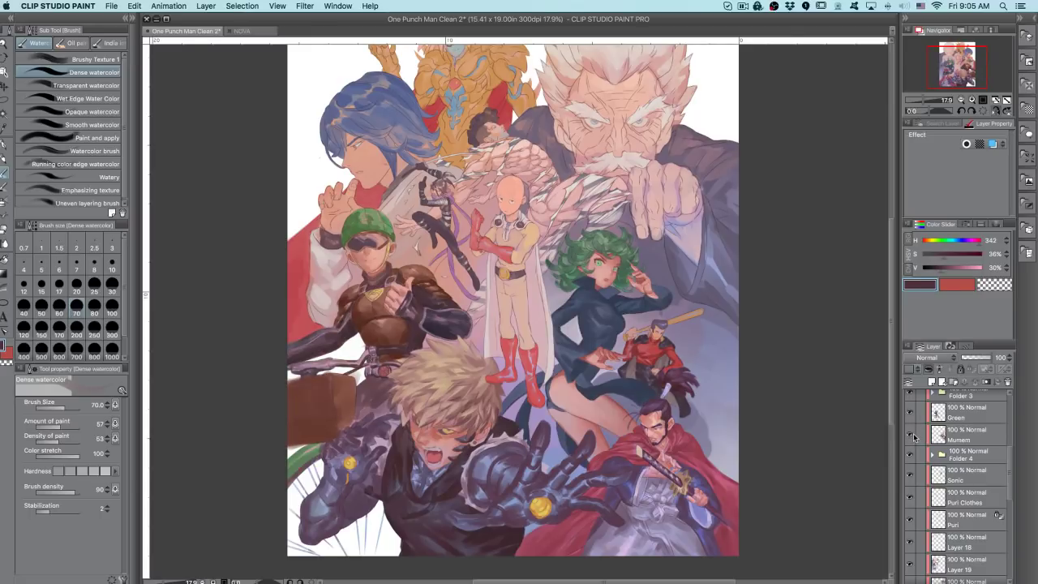
- Toggle the Sonic layer's visibility off and on to check its contents, and select that layer
{"action": "left_click", "coordinate": [910, 477]}
{"action": "left_click", "coordinate": [911, 477]}
{"action": "left_click", "coordinate": [911, 477]}
{"action": "left_click", "coordinate": [911, 477]}
{"action": "left_click", "coordinate": [946, 476]}
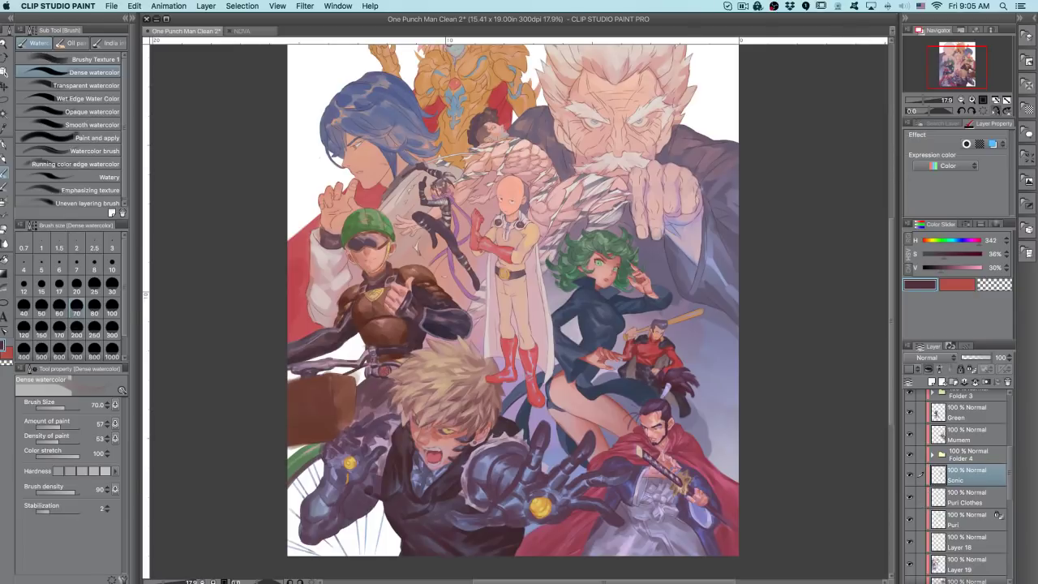
{"action": "key", "text": "Tab"}
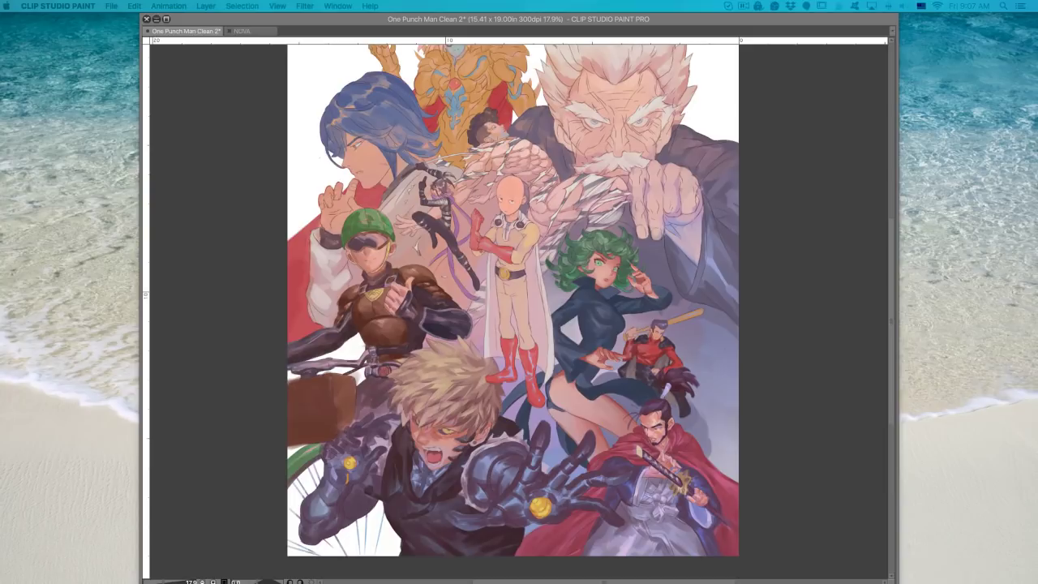
{"action": "key", "text": "Tab"}
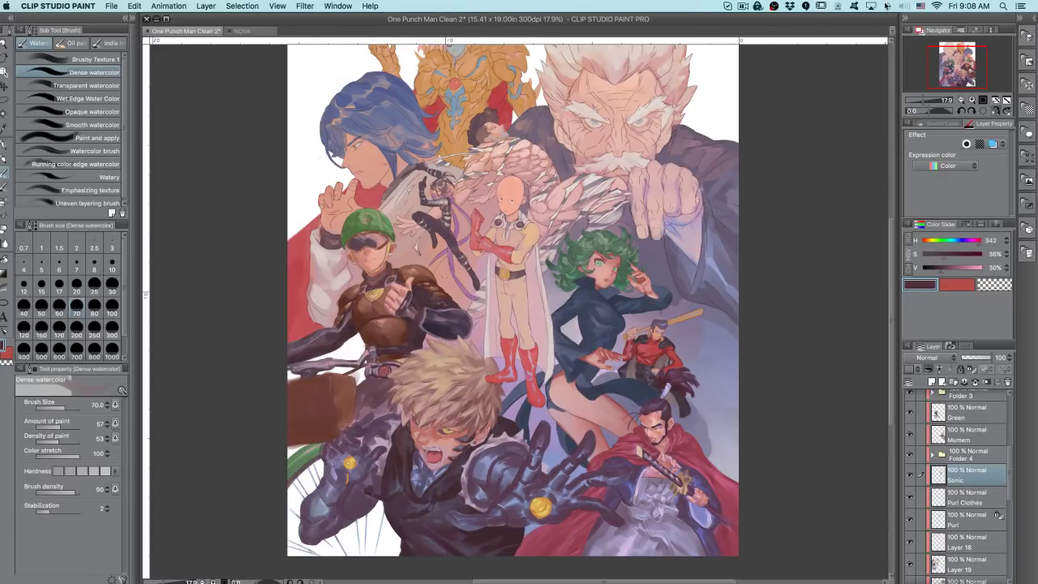
{"action": "left_click", "coordinate": [838, 5]}
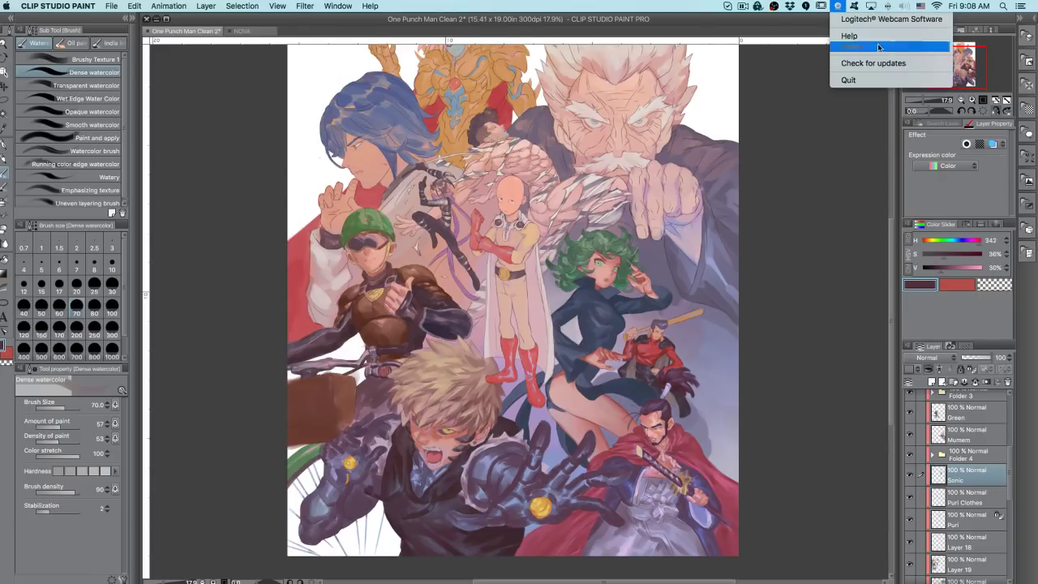
{"action": "left_click", "coordinate": [772, 133]}
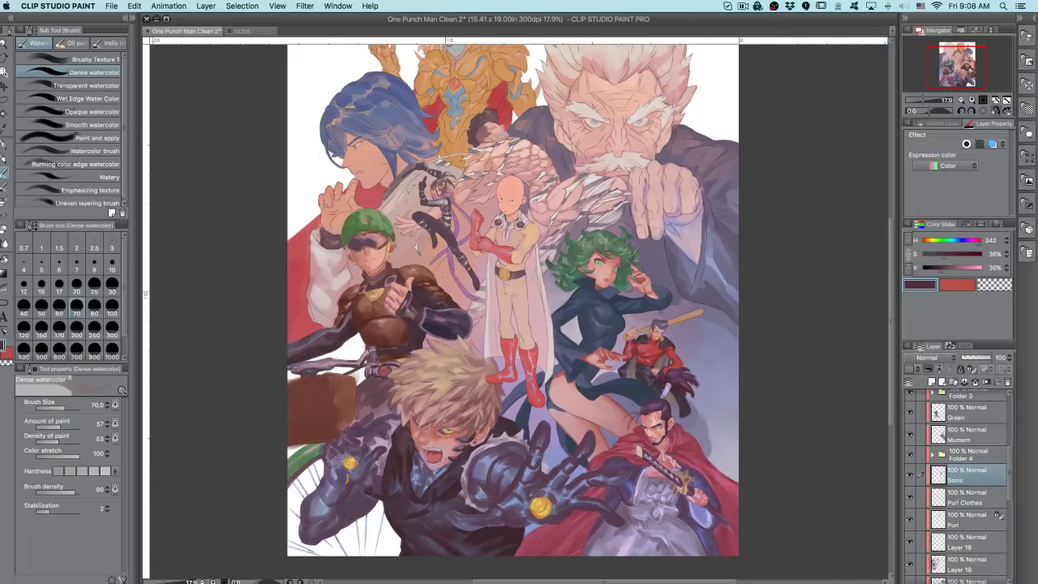
{"action": "key", "text": "Tab"}
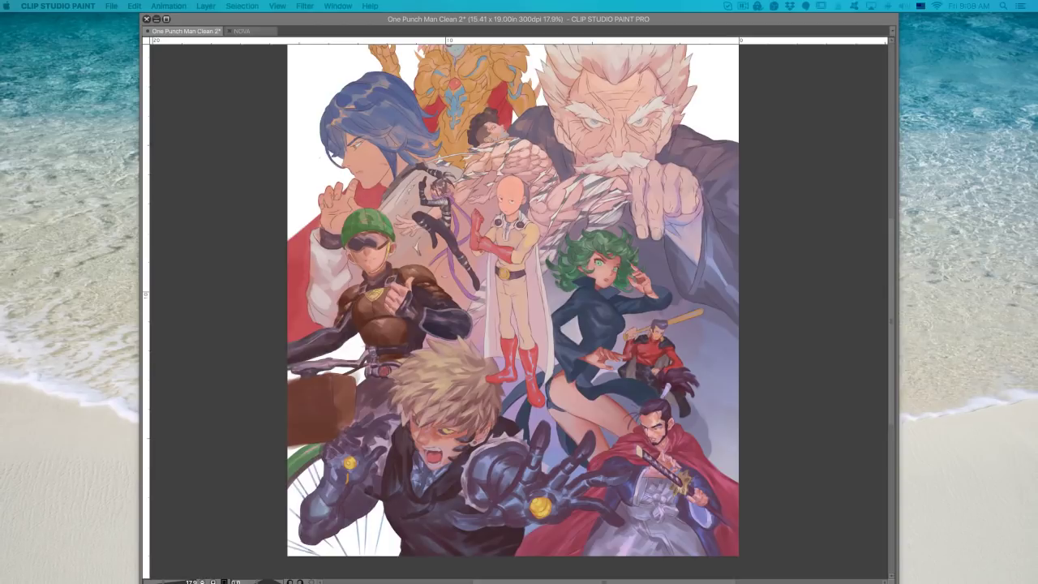
{"action": "key", "text": "Tab"}
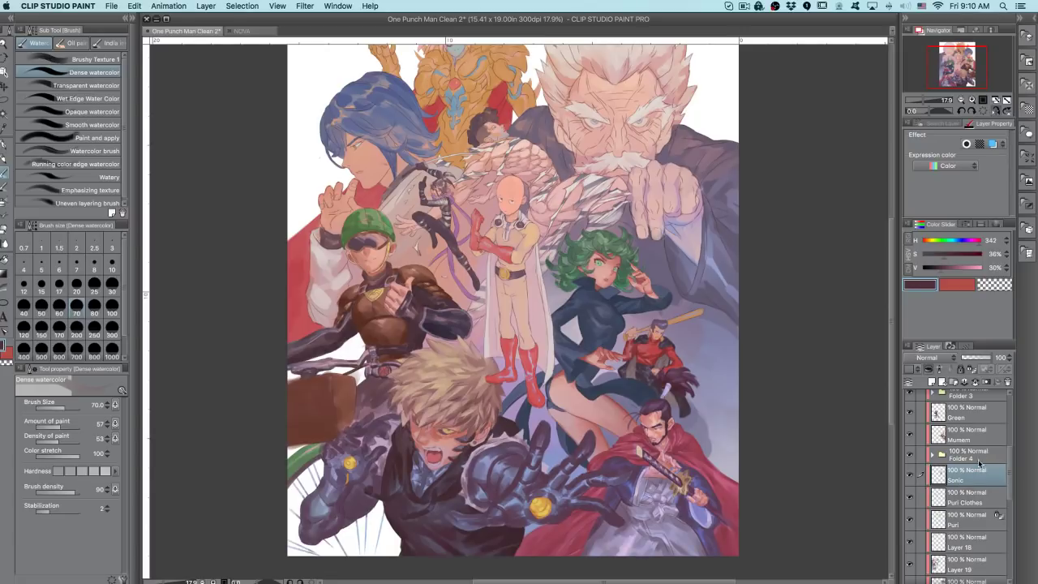
{"action": "scroll", "coordinate": [1006, 458], "scroll_direction": "up", "scroll_amount": 1}
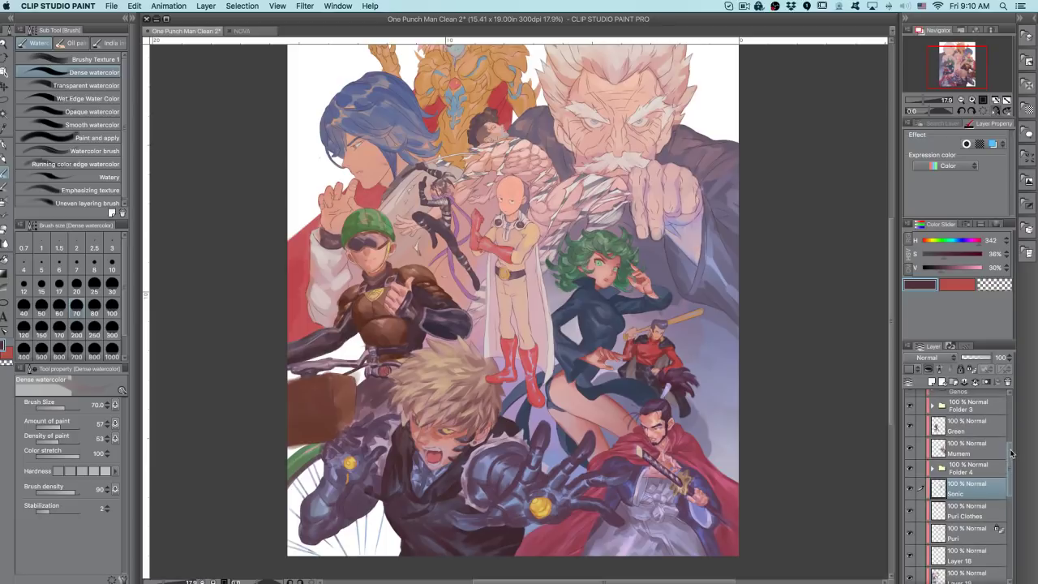
{"action": "mouse_move", "coordinate": [782, 455]}
{"action": "left_mouse_down"}
{"action": "mouse_move", "coordinate": [746, 453]}
{"action": "mouse_move", "coordinate": [764, 452]}
{"action": "left_mouse_up"}
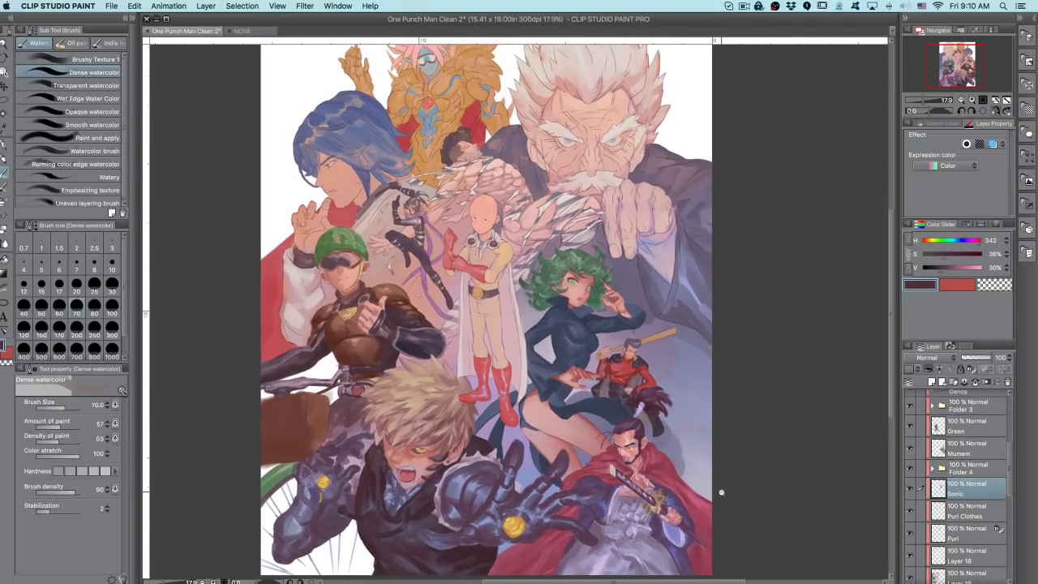
{"action": "scroll", "coordinate": [697, 405], "scroll_direction": "up", "scroll_amount": 4}
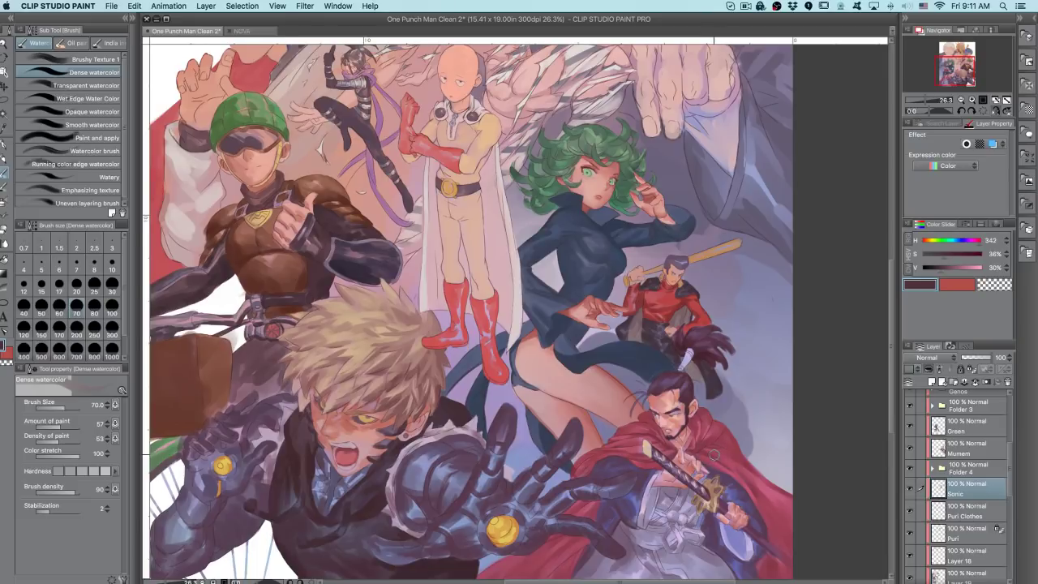
{"action": "scroll", "coordinate": [760, 433], "scroll_direction": "down", "scroll_amount": 4}
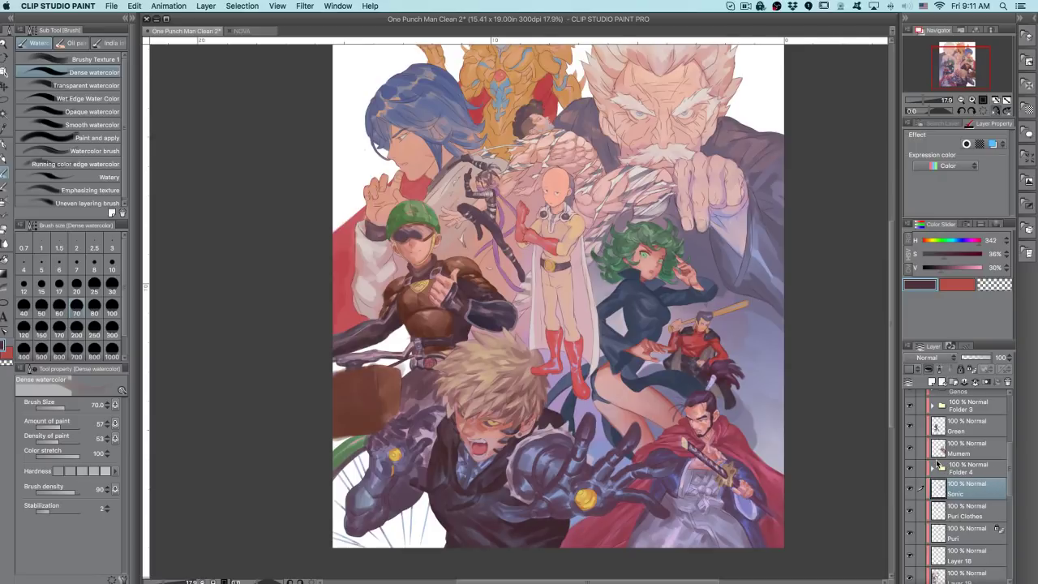
- Select Layer 18 and toggle its visibility off and on to see what it contributes to the illustration
{"action": "scroll", "coordinate": [1005, 458], "scroll_direction": "up", "scroll_amount": 2}
{"action": "scroll", "coordinate": [1005, 458], "scroll_direction": "down", "scroll_amount": 5}
{"action": "left_click", "coordinate": [909, 453]}
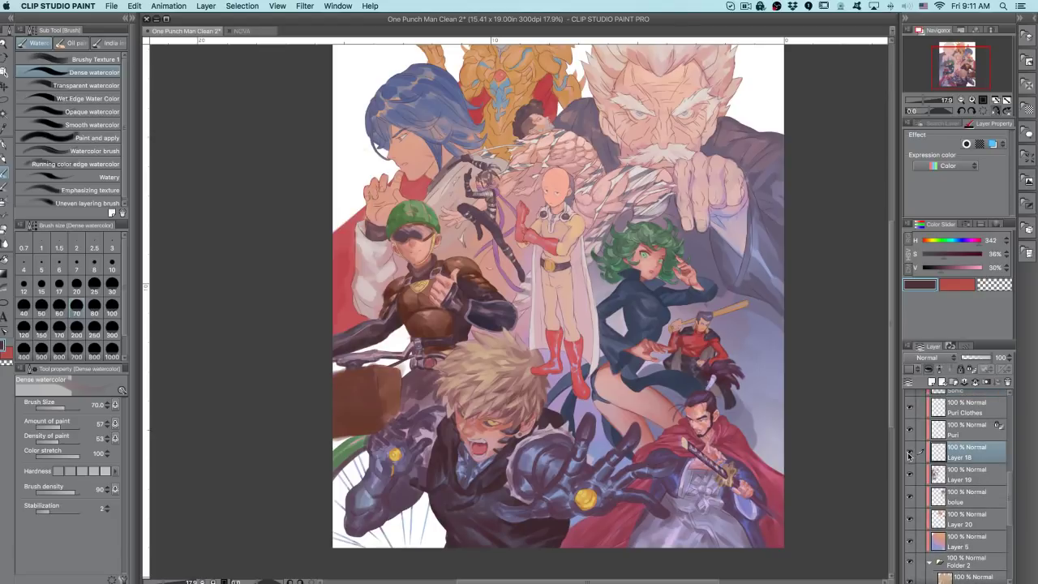
{"action": "left_click", "coordinate": [909, 453]}
{"action": "left_click", "coordinate": [908, 453]}
{"action": "scroll", "coordinate": [1011, 459], "scroll_direction": "up", "scroll_amount": 5}
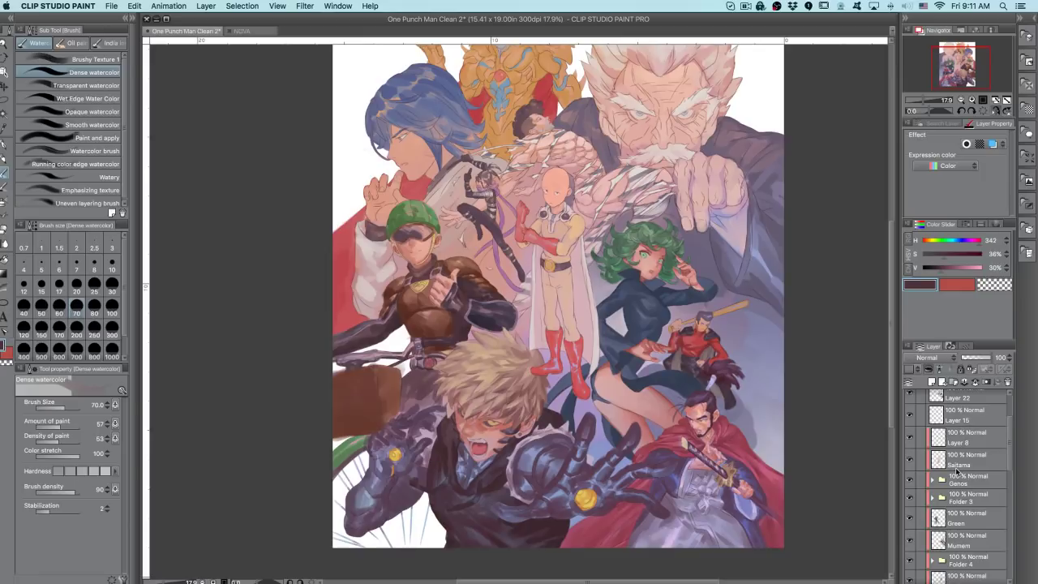
- Add a new layer directly above the Sonic layer and focus on the ninja's legs for painting
{"action": "mouse_move", "coordinate": [1008, 427]}
{"action": "left_mouse_down"}
{"action": "mouse_move", "coordinate": [1008, 403]}
{"action": "mouse_move", "coordinate": [1004, 427]}
{"action": "left_mouse_up"}
{"action": "scroll", "coordinate": [1003, 426], "scroll_direction": "down", "scroll_amount": 5}
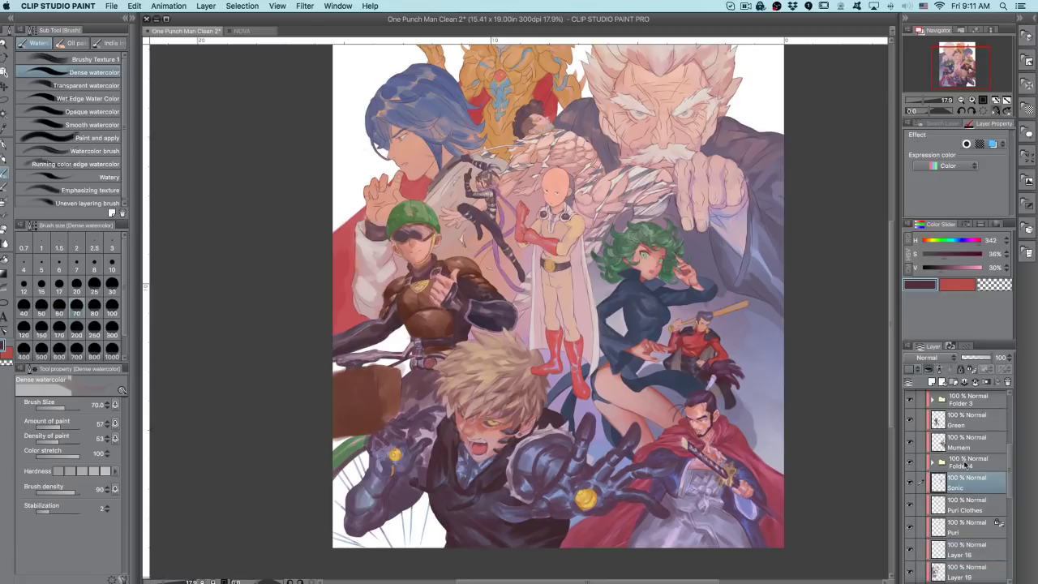
{"action": "key", "text": "."}
{"action": "left_click_drag", "start_coordinate": [489, 211], "coordinate": [518, 195]}
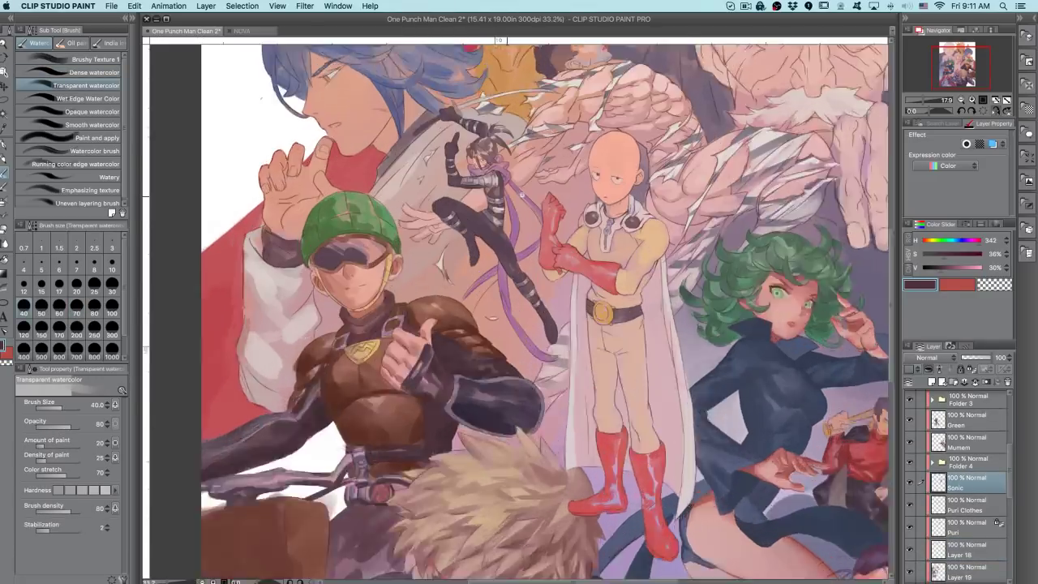
{"action": "scroll", "coordinate": [478, 215], "scroll_direction": "up", "scroll_amount": 6}
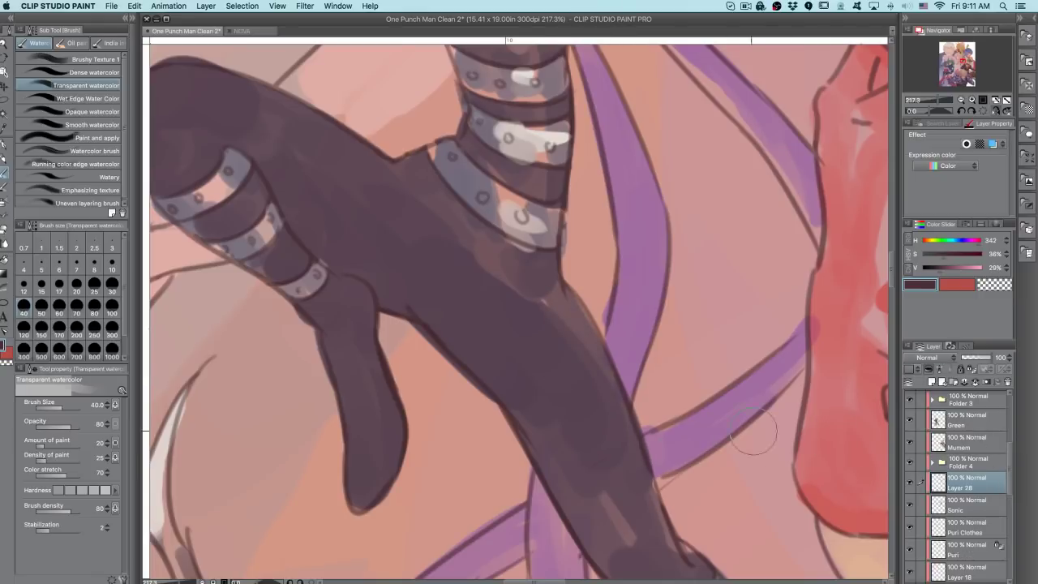
{"action": "key", "text": "bracketleft"}
{"action": "key", "text": "bracketleft"}
{"action": "key", "text": "bracketleft"}
{"action": "key", "text": "bracketleft"}
{"action": "key", "text": "bracketleft"}
{"action": "key", "text": "bracketleft"}
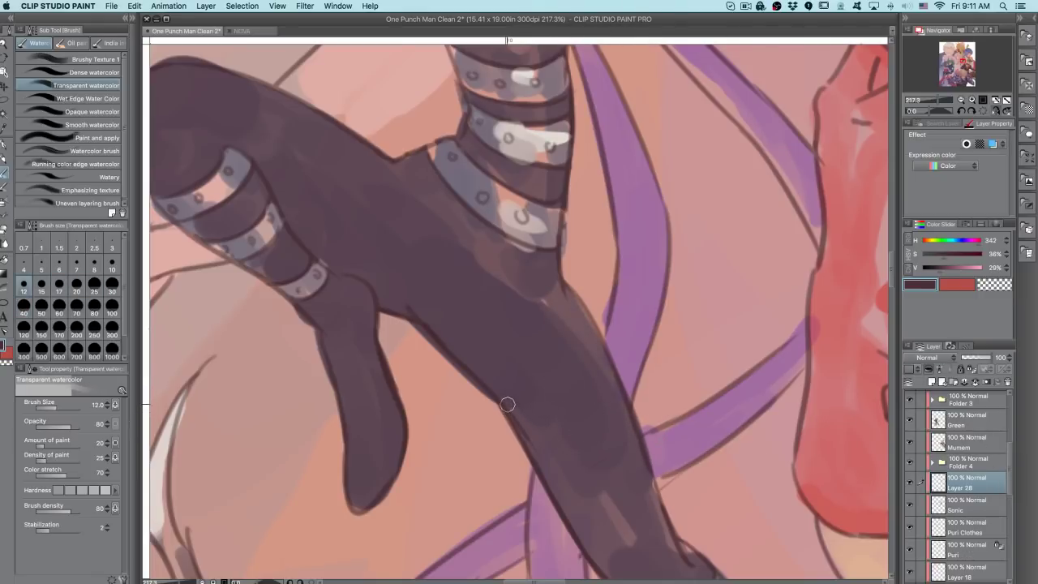
{"action": "key", "text": "period"}
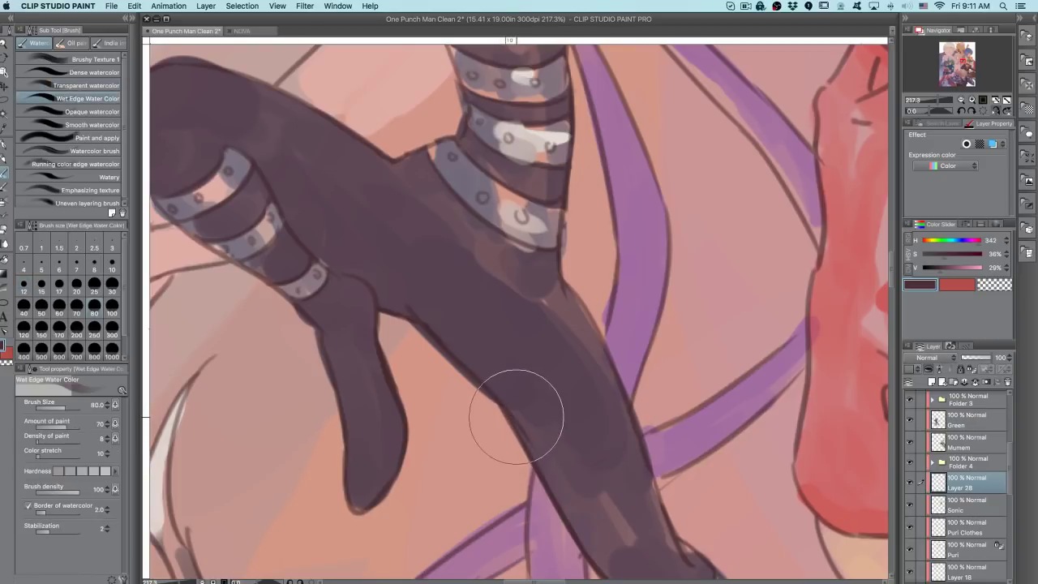
{"action": "key", "text": "bracketleft"}
{"action": "key", "text": "bracketleft"}
{"action": "key", "text": "bracketleft"}
{"action": "left_click_drag", "start_coordinate": [514, 409], "coordinate": [572, 528]}
{"action": "key", "text": "super+z"}
- Sample the leg's dark tone and paint over the inner edge of Sonic's extended leg with Dense watercolor at size 25
{"action": "left_click", "coordinate": [514, 412], "text": "alt"}
{"action": "key", "text": "comma"}
{"action": "key", "text": "comma"}
{"action": "left_click_drag", "start_coordinate": [517, 412], "coordinate": [553, 520]}
{"action": "key", "text": "super+z"}
{"action": "key", "text": "bracketleft"}
{"action": "key", "text": "bracketleft"}
{"action": "key", "text": "bracketleft"}
{"action": "key", "text": "bracketleft"}
{"action": "key", "text": "bracketleft"}
{"action": "left_click_drag", "start_coordinate": [504, 393], "coordinate": [573, 519]}
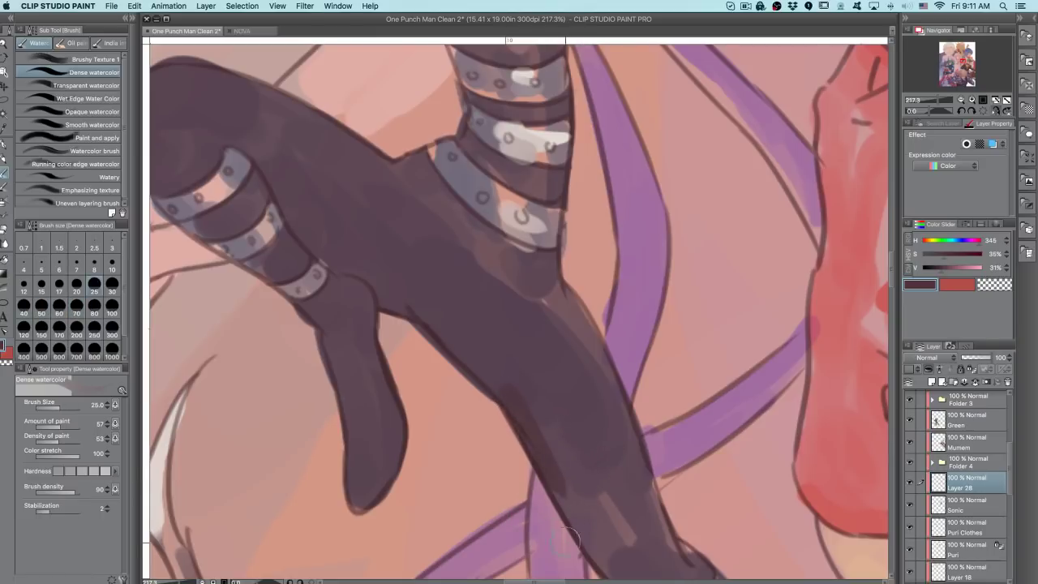
- Flip the canvas view horizontally and darken the top of Sonic's raised thigh near the waist with Dense watercolor, enlarging the brush to 50
{"action": "left_click_drag", "start_coordinate": [567, 293], "coordinate": [612, 412]}
{"action": "key", "text": "super+z"}
{"action": "left_click", "coordinate": [995, 103]}
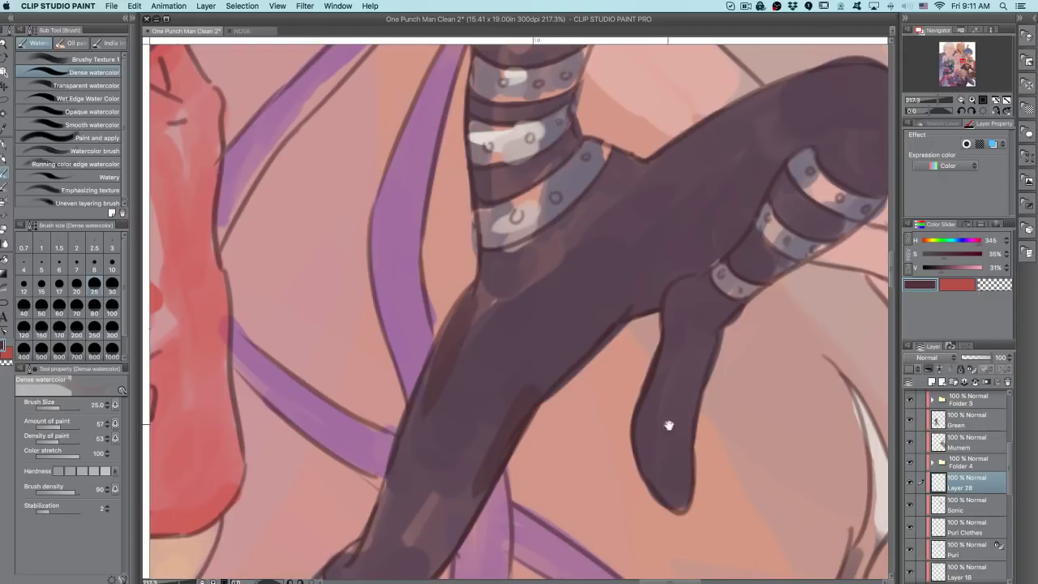
{"action": "left_click_drag", "start_coordinate": [700, 319], "coordinate": [586, 460]}
{"action": "left_click_drag", "start_coordinate": [534, 308], "coordinate": [633, 250]}
{"action": "left_click_drag", "start_coordinate": [533, 324], "coordinate": [618, 271]}
{"action": "key", "text": "bracketright"}
{"action": "key", "text": "bracketright"}
{"action": "key", "text": "bracketright"}
{"action": "left_click_drag", "start_coordinate": [555, 317], "coordinate": [629, 265]}
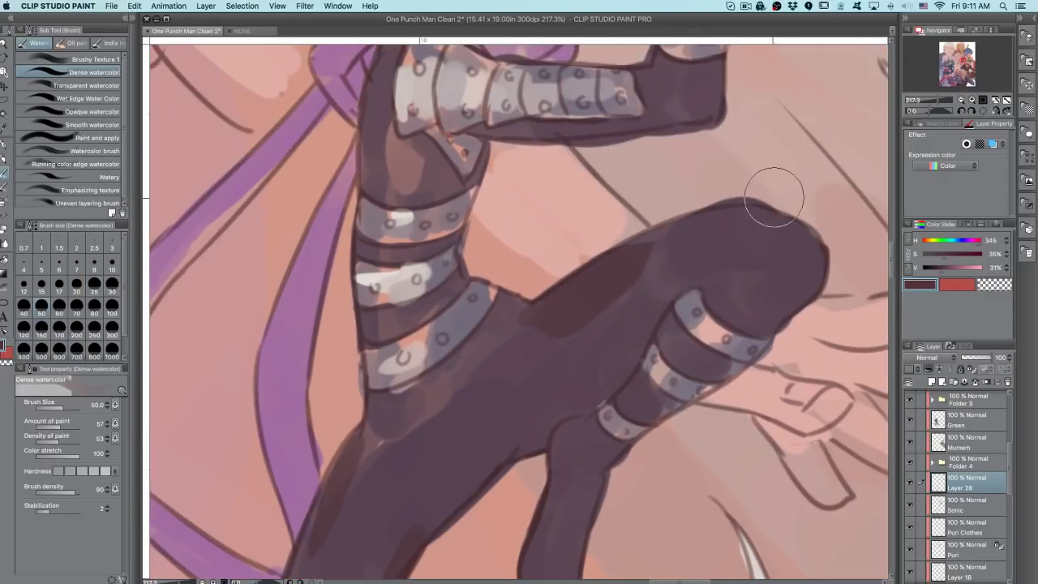
- Shade the underside of the raised thigh and the knee with Dense watercolor at size 25, then switch to Transparent watercolor at size 20
{"action": "key", "text": "bracketleft"}
{"action": "key", "text": "bracketleft"}
{"action": "key", "text": "bracketleft"}
{"action": "mouse_move", "coordinate": [573, 407]}
{"action": "left_mouse_down"}
{"action": "mouse_move", "coordinate": [671, 284]}
{"action": "mouse_move", "coordinate": [604, 388]}
{"action": "mouse_move", "coordinate": [669, 288]}
{"action": "mouse_move", "coordinate": [625, 344]}
{"action": "mouse_move", "coordinate": [671, 296]}
{"action": "mouse_move", "coordinate": [686, 250]}
{"action": "mouse_move", "coordinate": [639, 239]}
{"action": "mouse_move", "coordinate": [735, 210]}
{"action": "left_mouse_up"}
{"action": "left_click_drag", "start_coordinate": [625, 263], "coordinate": [758, 220]}
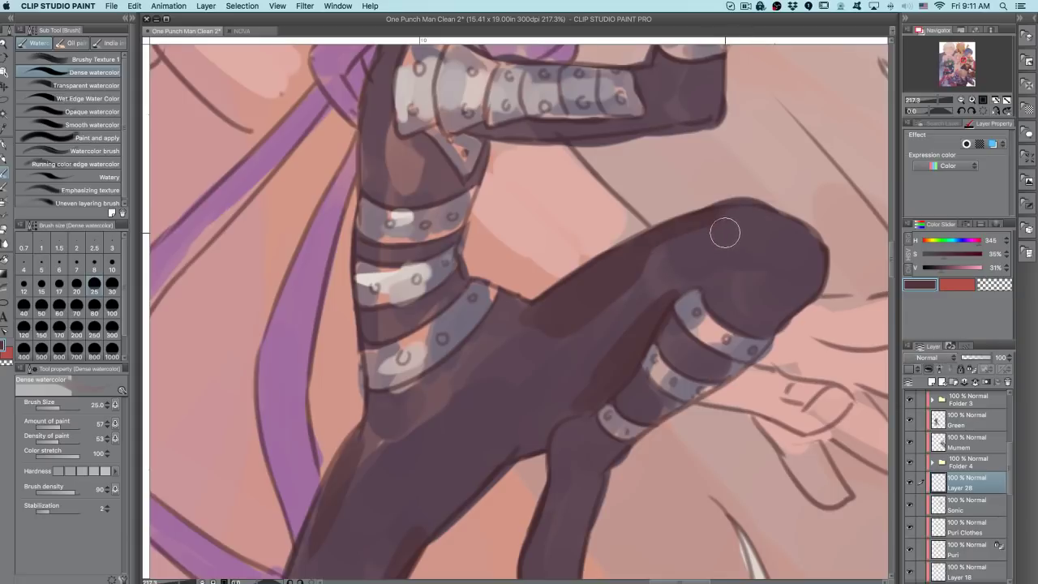
{"action": "key", "text": "period"}
{"action": "key", "text": "bracketright"}
{"action": "key", "text": "bracketright"}
{"action": "key", "text": "bracketright"}
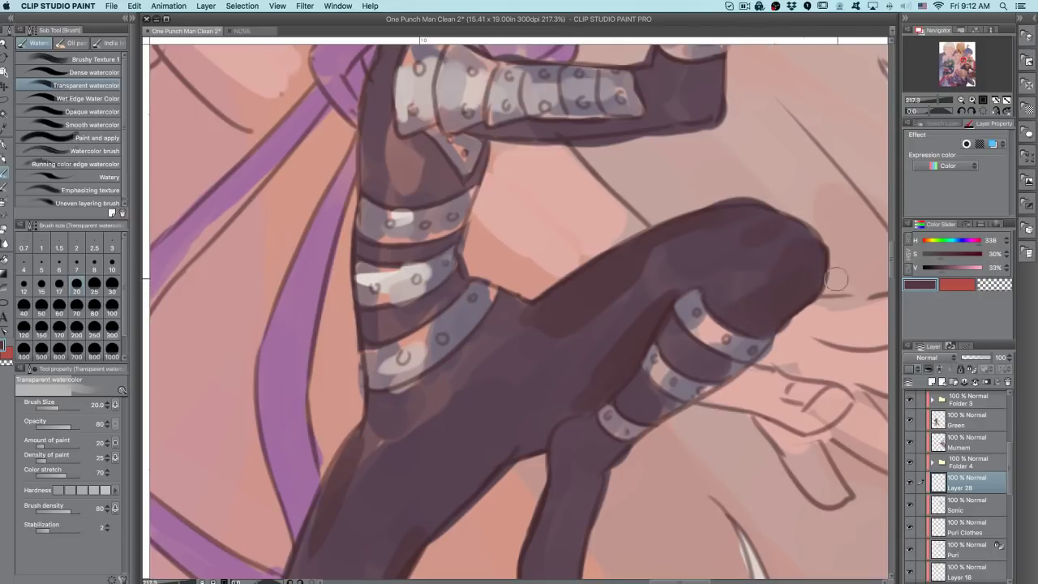
{"action": "scroll", "coordinate": [965, 479], "scroll_direction": "down", "scroll_amount": 5}
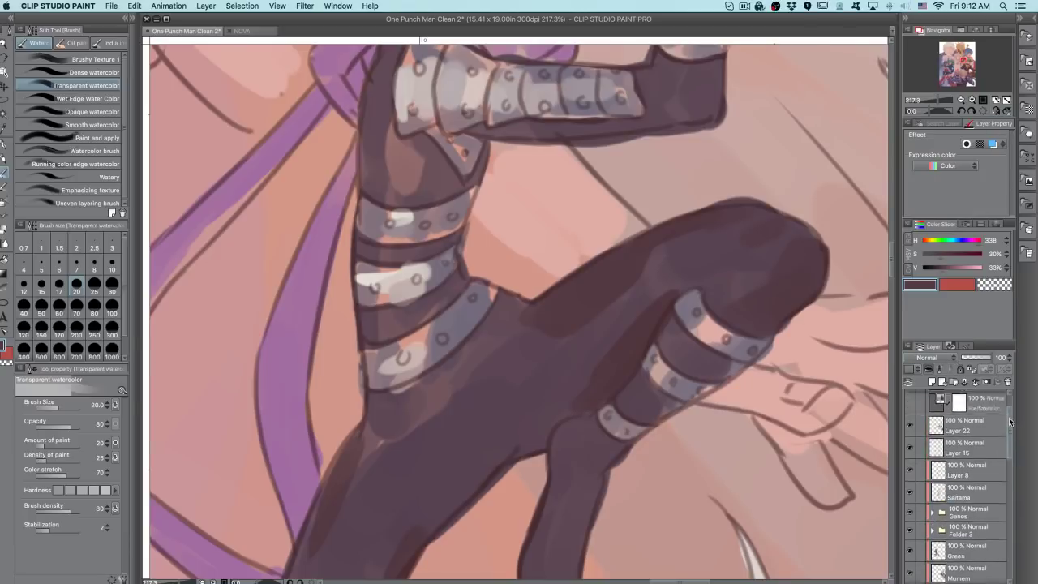
{"action": "left_click_drag", "start_coordinate": [592, 461], "coordinate": [645, 360]}
{"action": "key", "text": "bracketleft"}
{"action": "key", "text": "bracketleft"}
{"action": "key", "text": "bracketleft"}
{"action": "key", "text": "bracketleft"}
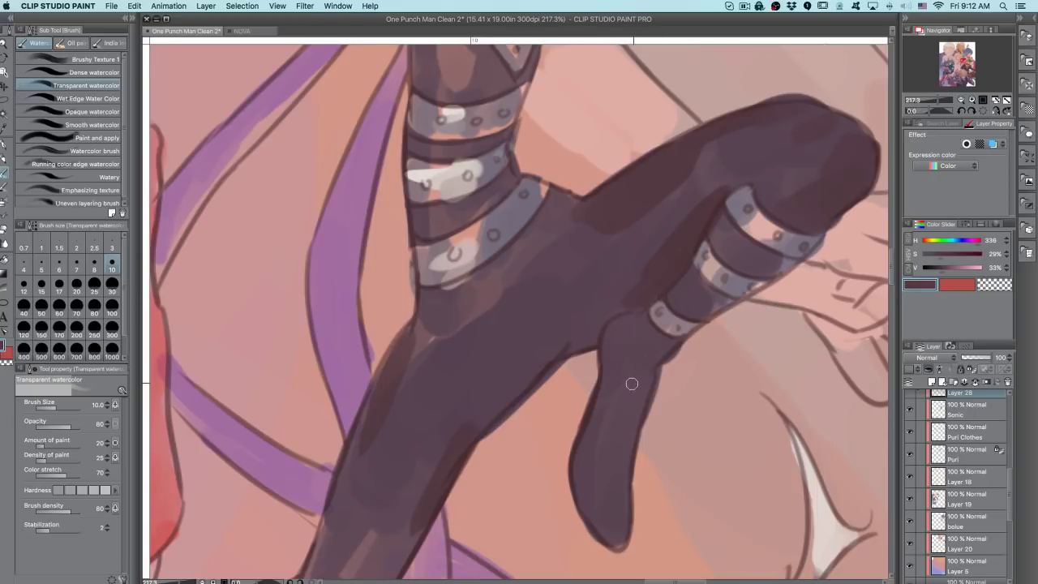
{"action": "key", "text": "bracketright"}
{"action": "key", "text": "bracketright"}
{"action": "key", "text": "bracketright"}
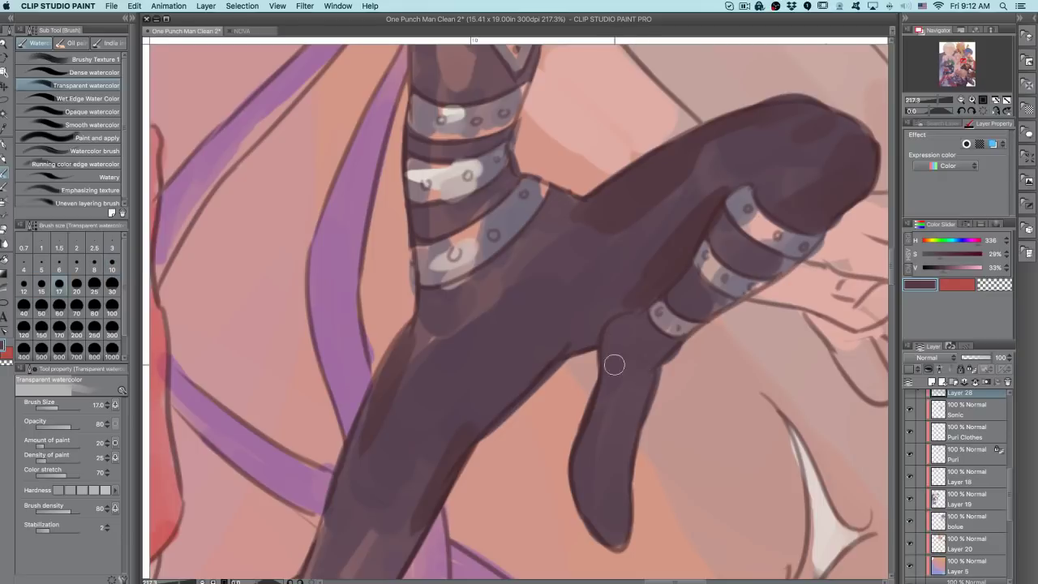
{"action": "key", "text": "super+z"}
- Sample tones from the bent leg and shade its calf, foot, knee and the hip below the waist strap with Dense watercolor at size 30
{"action": "left_click", "coordinate": [605, 394], "text": "alt"}
{"action": "key", "text": "period"}
{"action": "left_click_drag", "start_coordinate": [604, 388], "coordinate": [593, 429]}
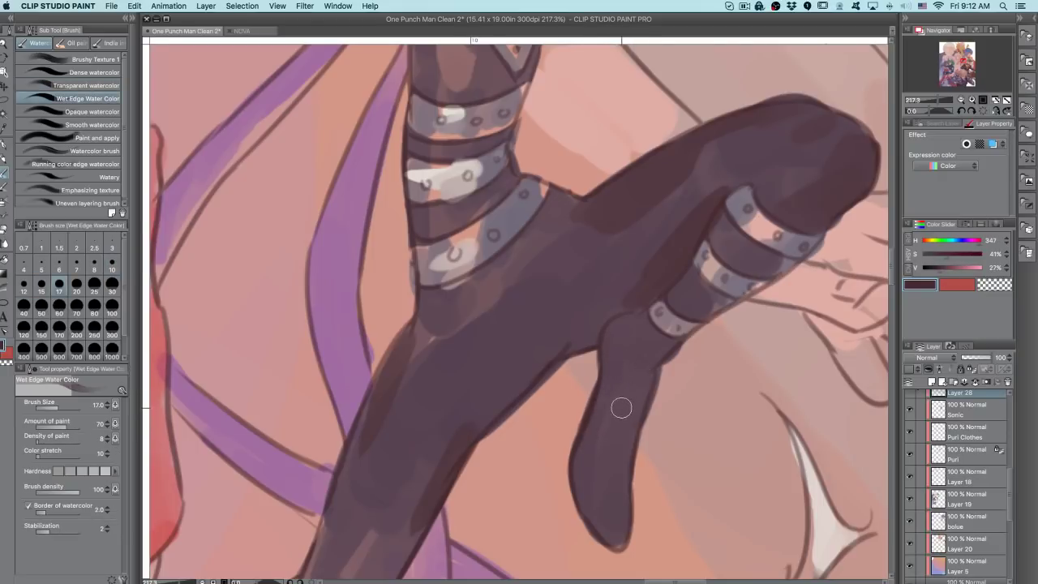
{"action": "key", "text": "comma"}
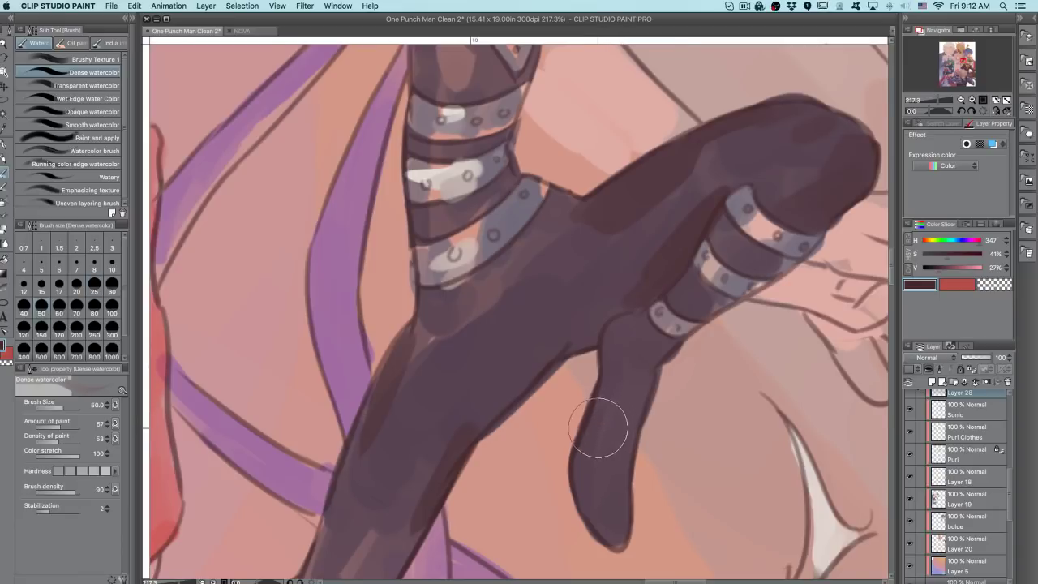
{"action": "scroll", "coordinate": [1011, 477], "scroll_direction": "up", "scroll_amount": 3}
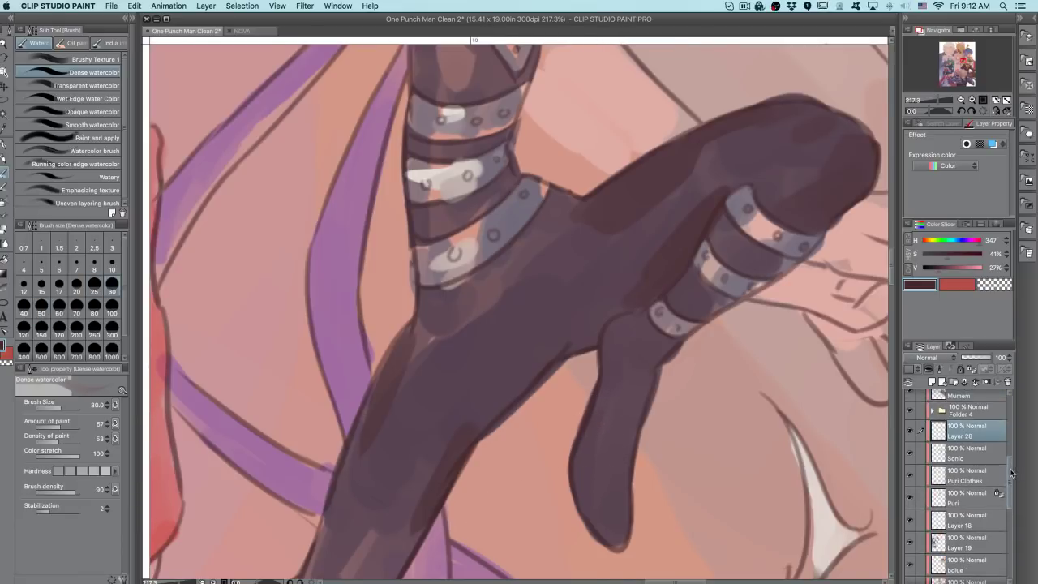
{"action": "mouse_move", "coordinate": [619, 421]}
{"action": "left_mouse_down"}
{"action": "mouse_move", "coordinate": [591, 447]}
{"action": "mouse_move", "coordinate": [600, 398]}
{"action": "left_mouse_up"}
{"action": "left_click_drag", "start_coordinate": [608, 353], "coordinate": [620, 342]}
{"action": "left_click", "coordinate": [628, 361], "text": "alt"}
{"action": "mouse_move", "coordinate": [595, 466]}
{"action": "left_mouse_down"}
{"action": "mouse_move", "coordinate": [608, 541]}
{"action": "mouse_move", "coordinate": [605, 498]}
{"action": "mouse_move", "coordinate": [617, 514]}
{"action": "mouse_move", "coordinate": [644, 366]}
{"action": "mouse_move", "coordinate": [697, 293]}
{"action": "mouse_move", "coordinate": [759, 246]}
{"action": "mouse_move", "coordinate": [710, 300]}
{"action": "left_mouse_up"}
{"action": "mouse_move", "coordinate": [815, 214]}
{"action": "left_mouse_down"}
{"action": "mouse_move", "coordinate": [815, 186]}
{"action": "mouse_move", "coordinate": [789, 210]}
{"action": "mouse_move", "coordinate": [859, 167]}
{"action": "mouse_move", "coordinate": [839, 129]}
{"action": "left_mouse_up"}
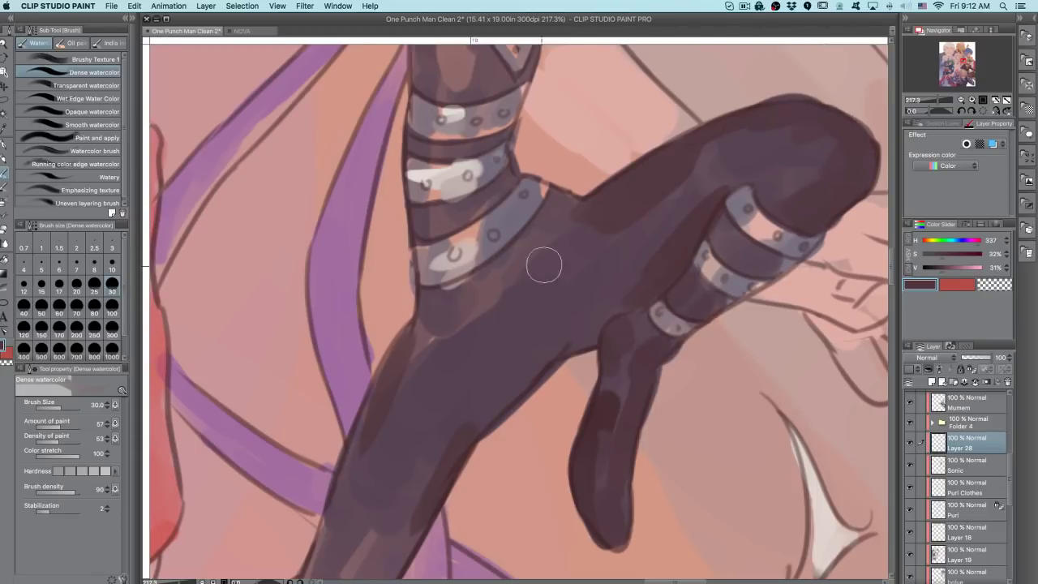
{"action": "left_click_drag", "start_coordinate": [426, 302], "coordinate": [431, 330]}
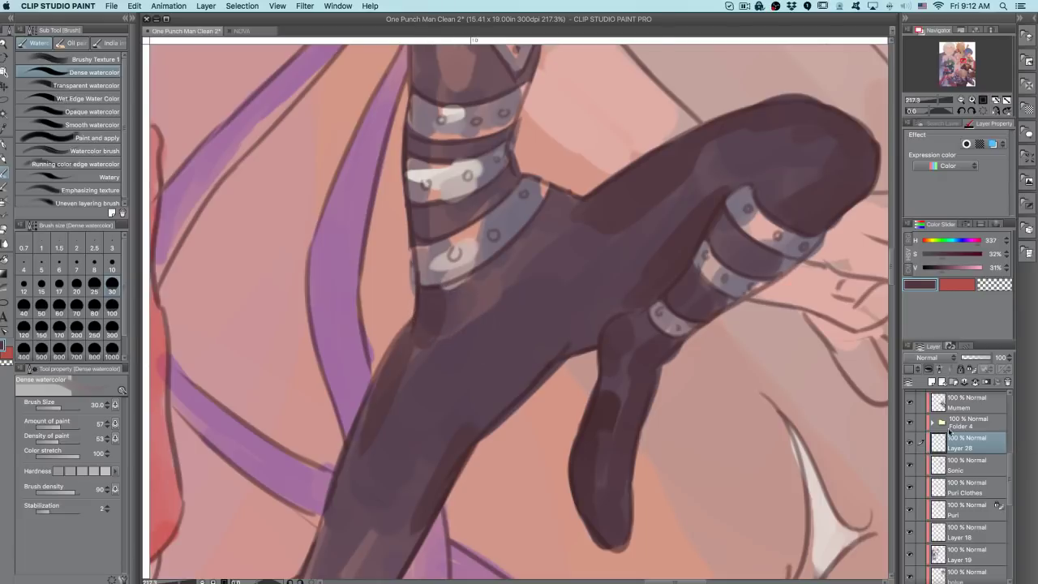
- Toggle the visibility of Folder 4, Folder 3 and the Genos folder off and on to see which characters they hold
{"action": "left_click", "coordinate": [975, 425]}
{"action": "left_click", "coordinate": [910, 422]}
{"action": "scroll", "coordinate": [766, 441], "scroll_direction": "down", "scroll_amount": 10}
{"action": "left_click", "coordinate": [910, 423]}
{"action": "left_click", "coordinate": [909, 423]}
{"action": "left_click_drag", "start_coordinate": [852, 493], "coordinate": [891, 373]}
{"action": "left_click_drag", "start_coordinate": [1009, 460], "coordinate": [1011, 426]}
{"action": "left_click", "coordinate": [910, 485]}
{"action": "left_click", "coordinate": [910, 485]}
{"action": "left_click", "coordinate": [909, 467]}
{"action": "left_click", "coordinate": [909, 467]}
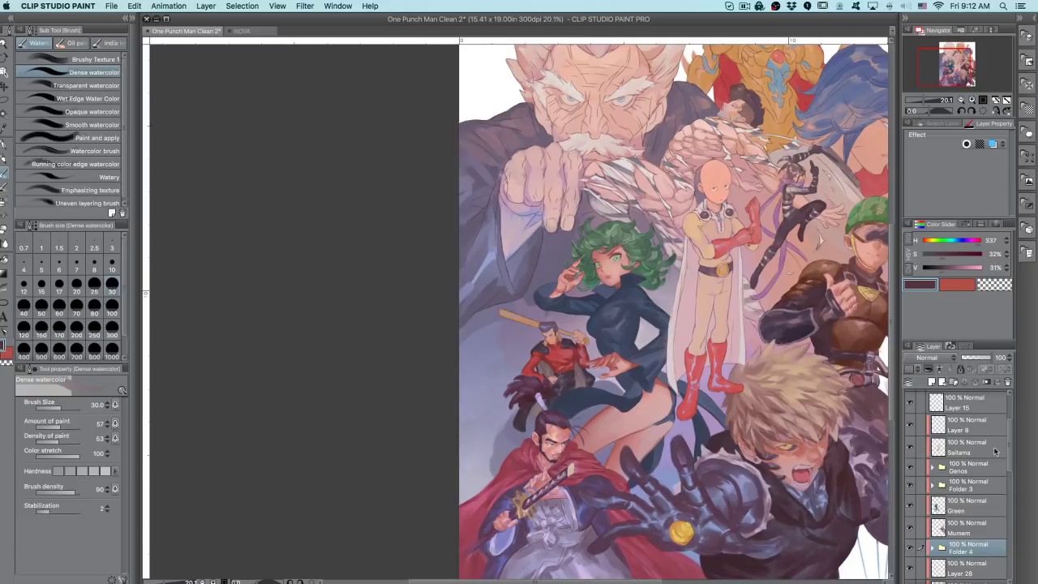
- Select the Sonic layer, then make Layer 28 above it active again for painting on the legs
{"action": "left_click_drag", "start_coordinate": [1012, 450], "coordinate": [1010, 478]}
{"action": "left_click", "coordinate": [971, 469]}
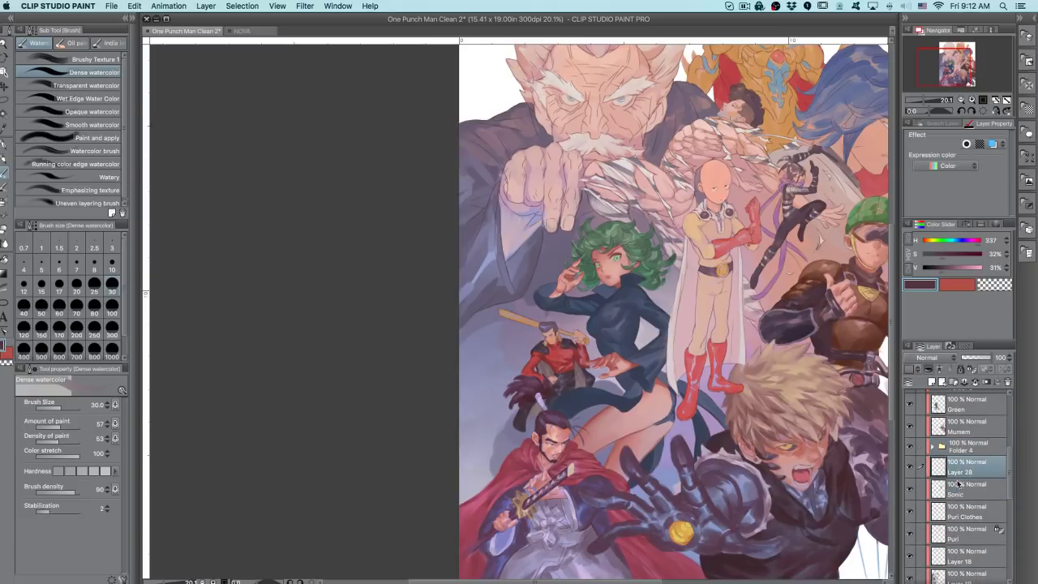
{"action": "left_click", "coordinate": [959, 488]}
{"action": "left_click_drag", "start_coordinate": [780, 456], "coordinate": [800, 426]}
{"action": "left_click_drag", "start_coordinate": [800, 422], "coordinate": [711, 566]}
{"action": "left_click_drag", "start_coordinate": [607, 406], "coordinate": [612, 472]}
{"action": "left_click_drag", "start_coordinate": [689, 403], "coordinate": [635, 456]}
{"action": "scroll", "coordinate": [635, 456], "scroll_direction": "up", "scroll_amount": 4}
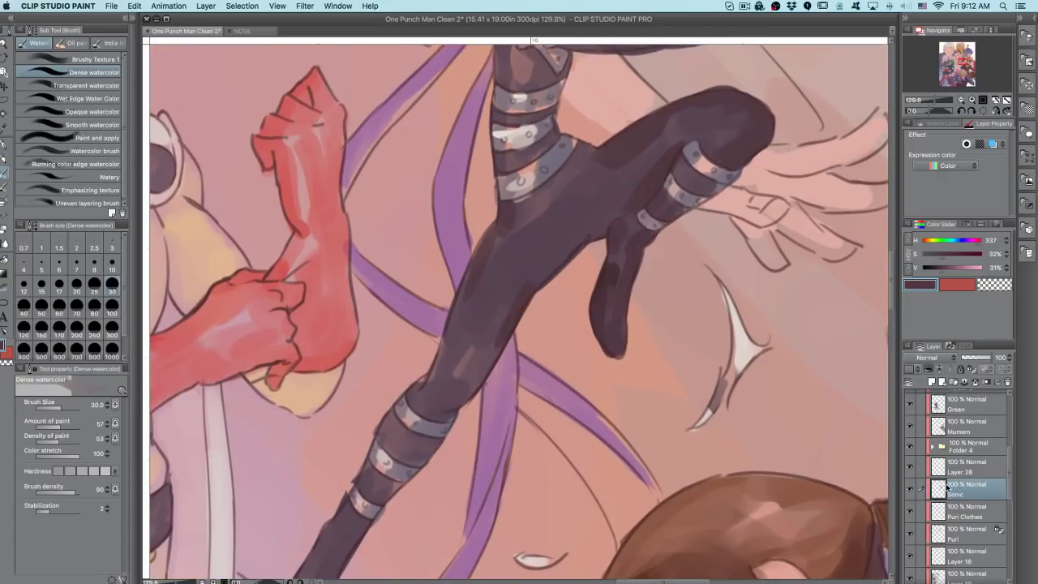
{"action": "left_click", "coordinate": [960, 466]}
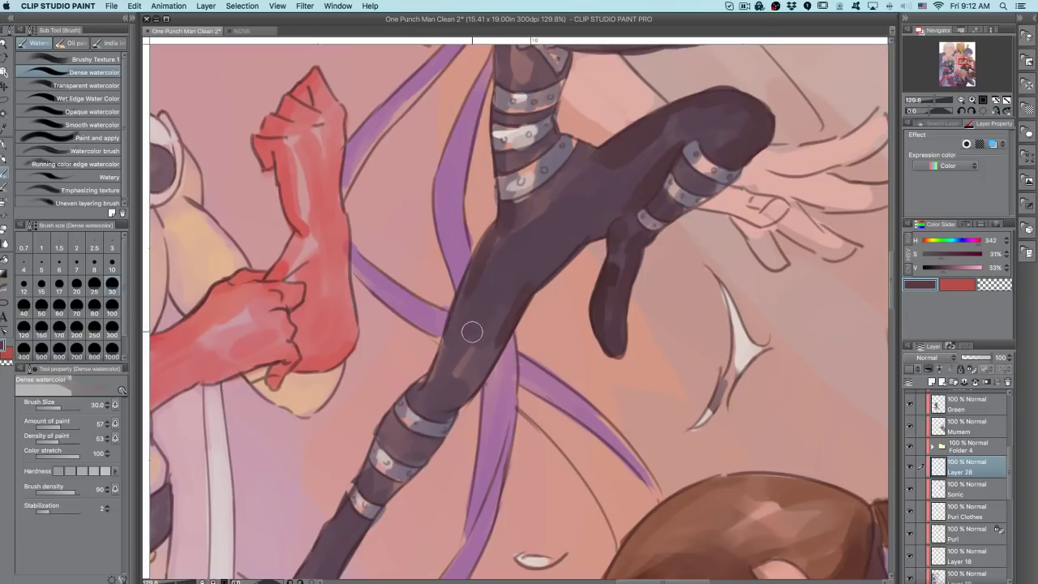
- Sample dark plum tones from the extended leg and blend its thigh and knee with Dense watercolor at size 30
{"action": "left_click", "coordinate": [458, 318], "text": "alt"}
{"action": "key", "text": "super+z"}
{"action": "left_click", "coordinate": [528, 285], "text": "alt"}
{"action": "key", "text": "period"}
{"action": "key", "text": "period"}
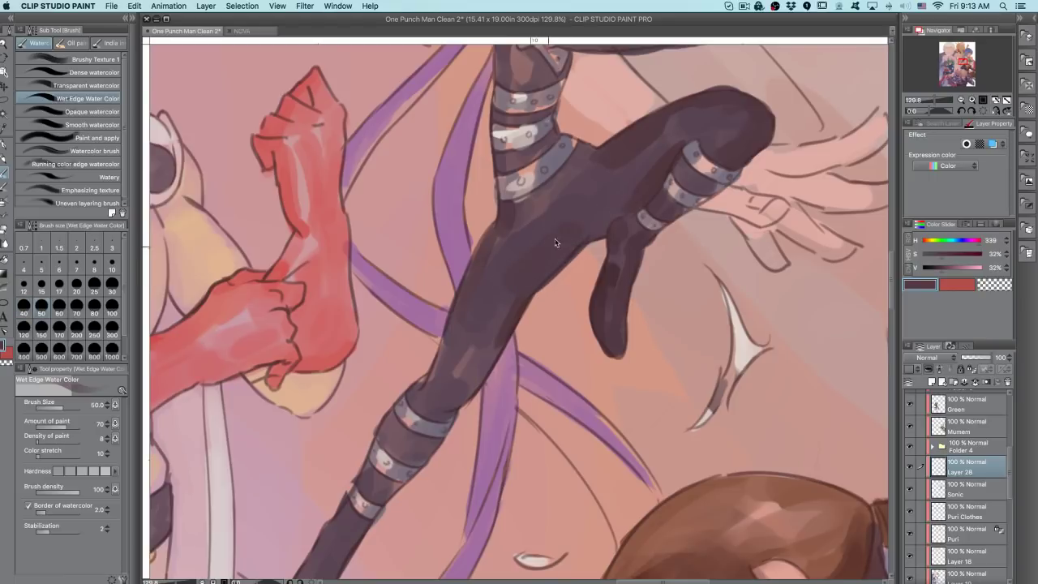
{"action": "key", "text": "comma"}
{"action": "key", "text": "comma"}
{"action": "left_click", "coordinate": [525, 294], "text": "alt"}
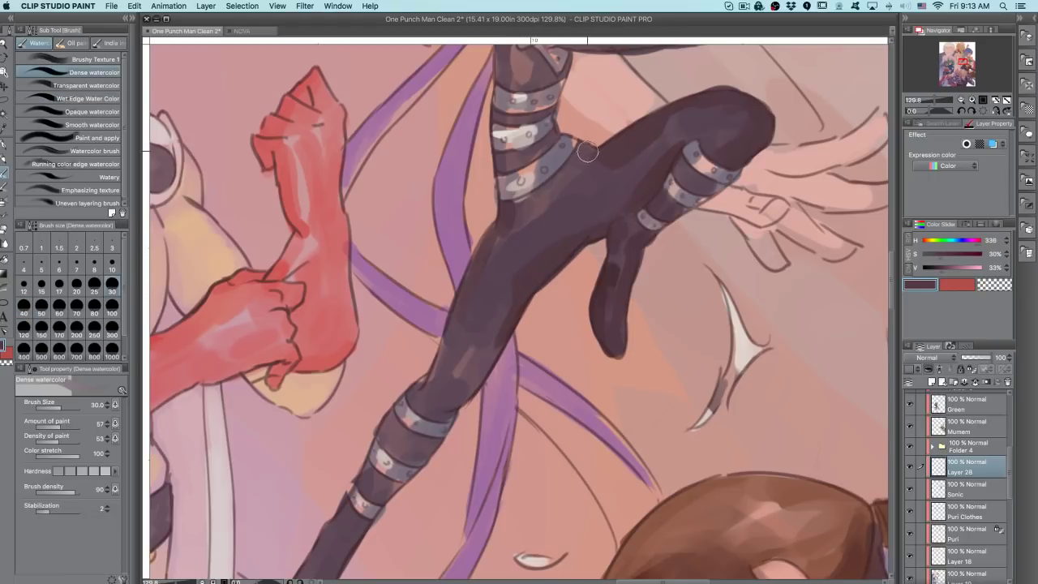
- Shade both sides of the extended leg's knee and the underside of its thigh on Layer 28
{"action": "left_click_drag", "start_coordinate": [439, 384], "coordinate": [451, 337]}
{"action": "left_click_drag", "start_coordinate": [462, 394], "coordinate": [498, 335]}
{"action": "left_click_drag", "start_coordinate": [474, 377], "coordinate": [495, 352]}
{"action": "left_click_drag", "start_coordinate": [421, 384], "coordinate": [415, 394]}
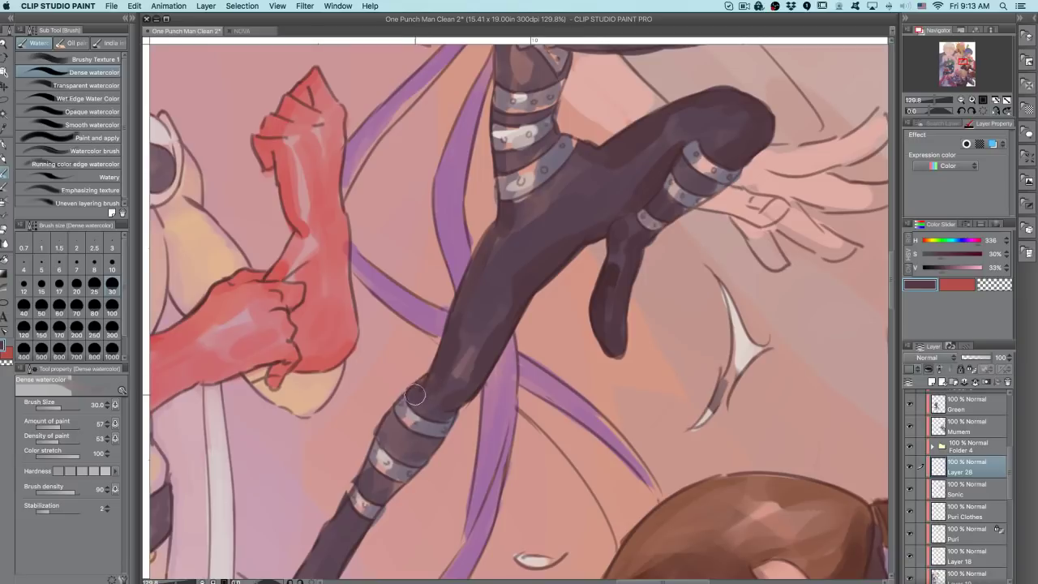
{"action": "left_click_drag", "start_coordinate": [484, 369], "coordinate": [550, 268]}
- Set the Dense watercolor brush to size 20 and shade the dark cloth between the shin straps of the extended leg
{"action": "left_click_drag", "start_coordinate": [449, 336], "coordinate": [479, 317]}
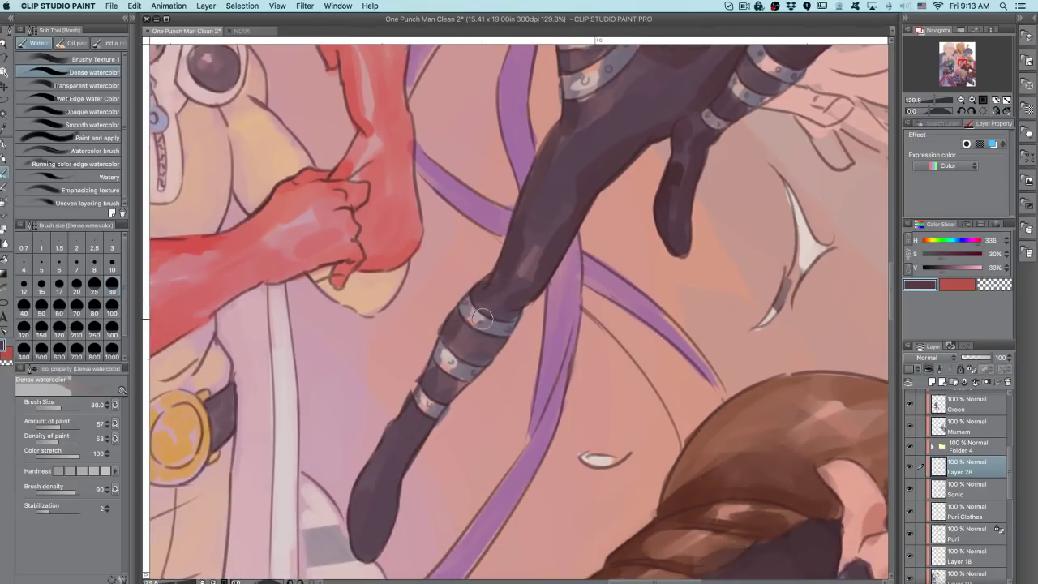
{"action": "key", "text": "bracketleft"}
{"action": "key", "text": "bracketleft"}
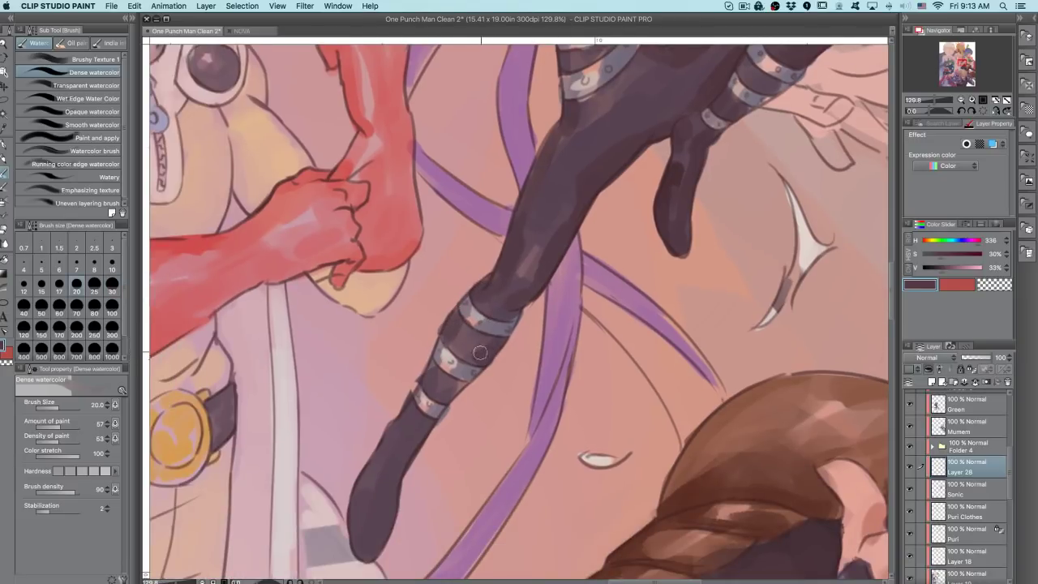
{"action": "left_click_drag", "start_coordinate": [444, 399], "coordinate": [458, 383]}
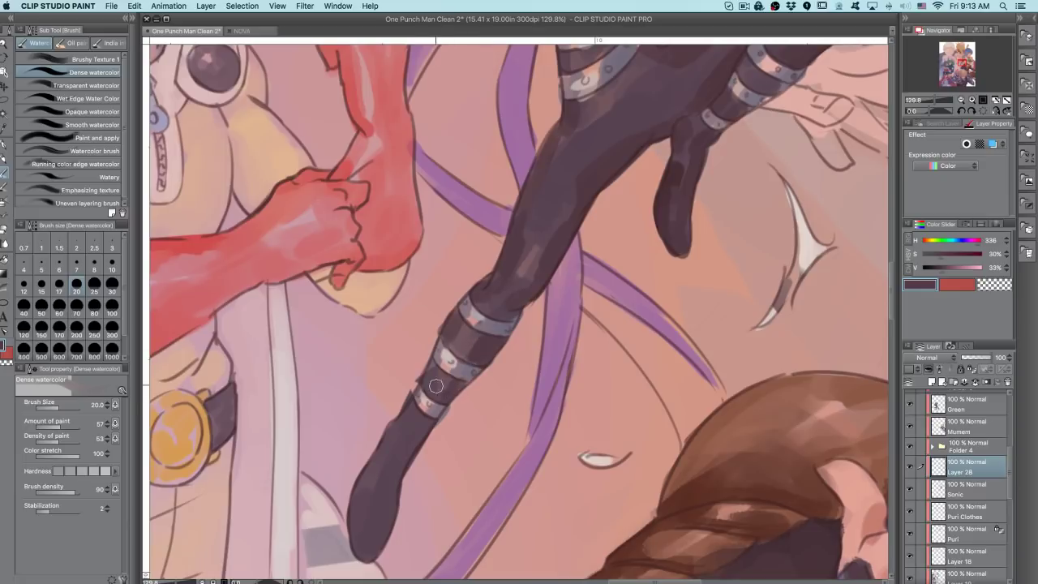
{"action": "scroll", "coordinate": [428, 377], "scroll_direction": "down", "scroll_amount": 3}
{"action": "scroll", "coordinate": [428, 377], "scroll_direction": "left", "scroll_amount": 2}
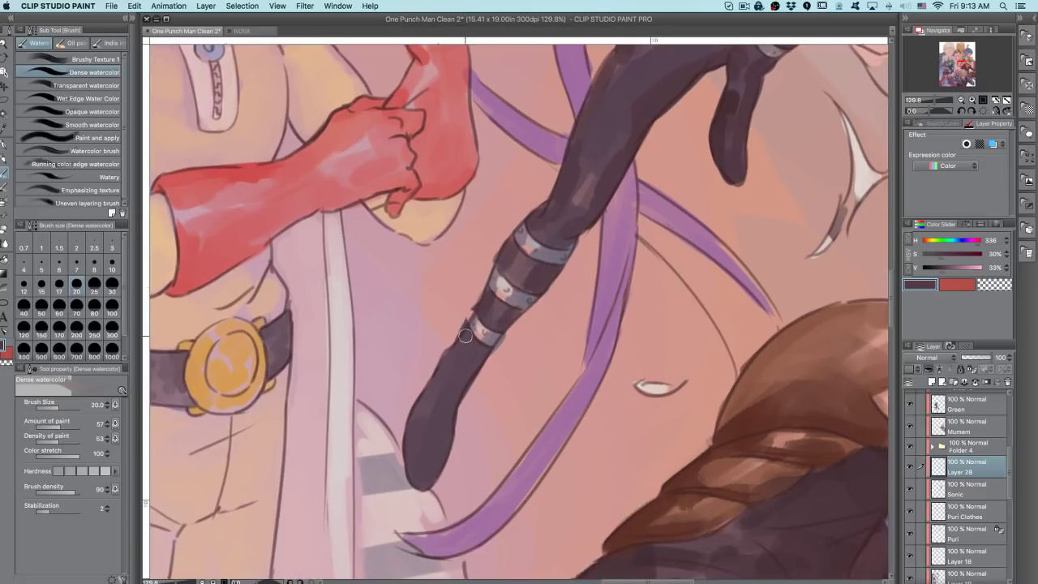
- Shade the shin and foot of the extended leg below the straps, enlarging the Dense watercolor brush to 30
{"action": "left_click_drag", "start_coordinate": [434, 388], "coordinate": [415, 417]}
{"action": "key", "text": "bracketright"}
{"action": "key", "text": "bracketright"}
{"action": "left_click_drag", "start_coordinate": [413, 428], "coordinate": [416, 471]}
{"action": "left_click_drag", "start_coordinate": [412, 435], "coordinate": [418, 481]}
{"action": "left_click_drag", "start_coordinate": [418, 414], "coordinate": [424, 482]}
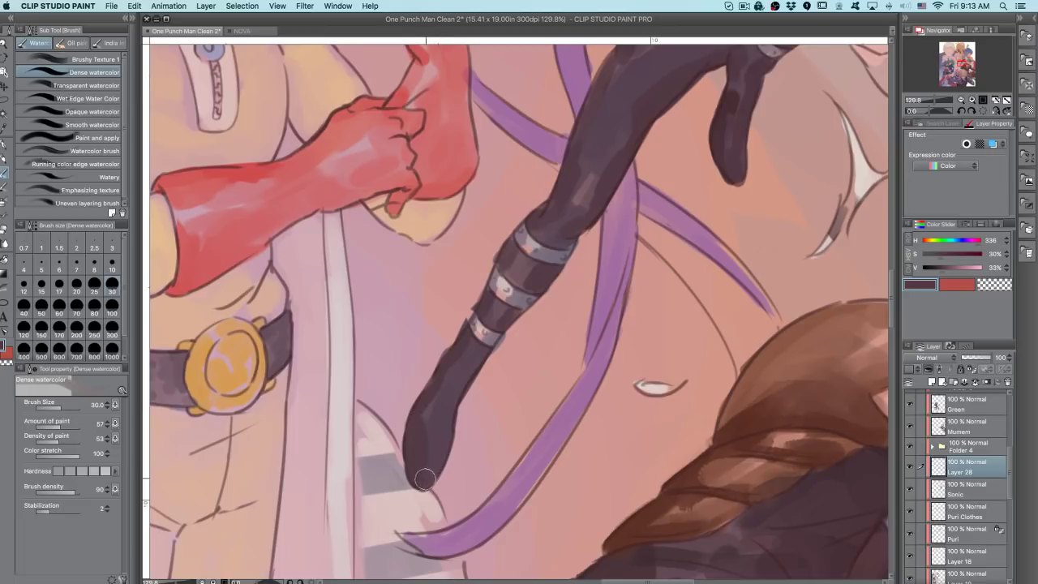
{"action": "left_click_drag", "start_coordinate": [446, 395], "coordinate": [477, 350]}
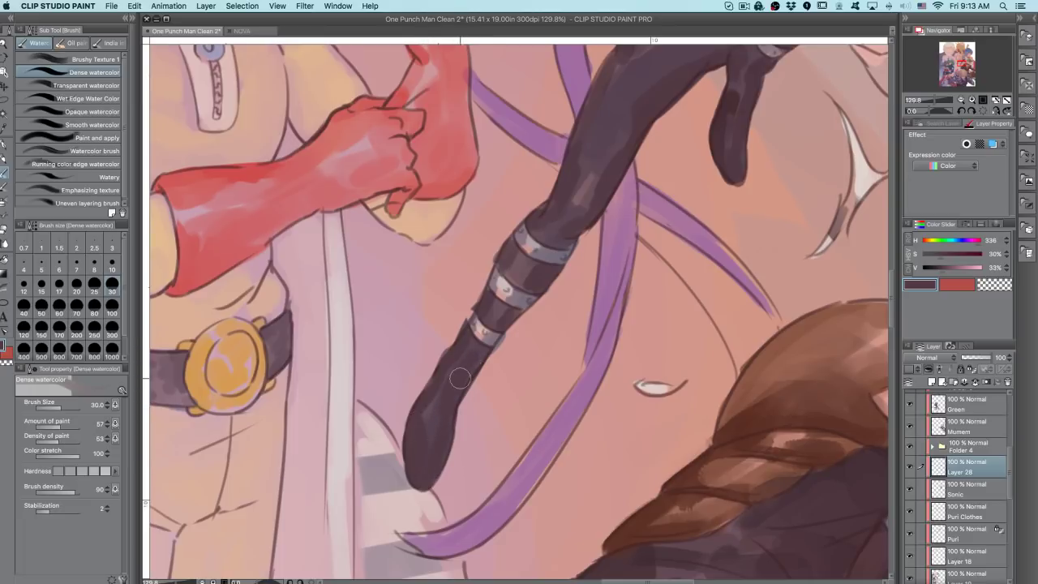
- Flip the canvas view horizontally and try a dark stroke near the wrist of Sonic's raised hand
{"action": "left_click", "coordinate": [997, 111]}
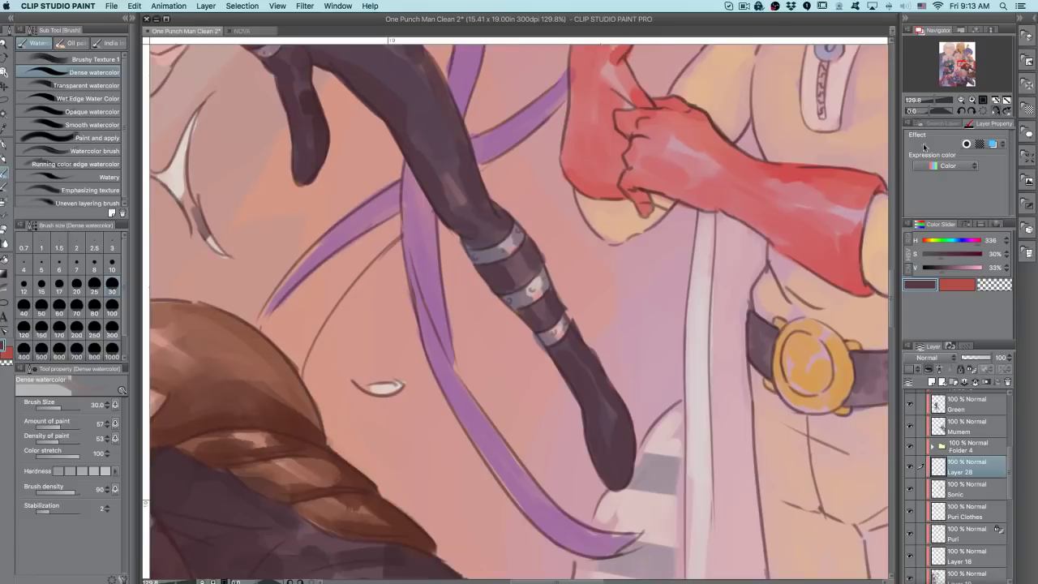
{"action": "left_click_drag", "start_coordinate": [638, 229], "coordinate": [505, 424]}
{"action": "left_click_drag", "start_coordinate": [540, 333], "coordinate": [783, 467]}
{"action": "left_click_drag", "start_coordinate": [580, 380], "coordinate": [657, 452]}
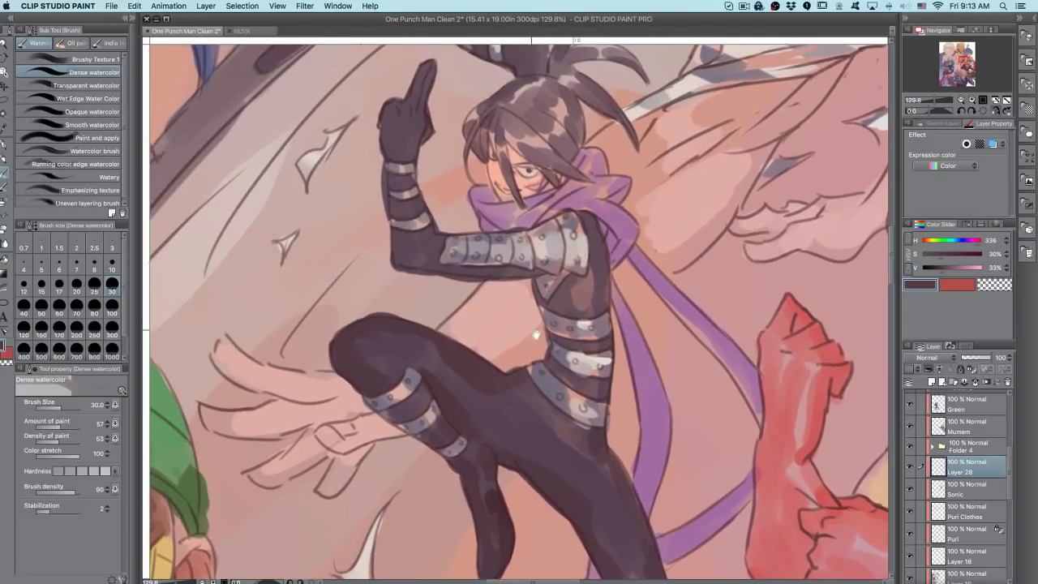
{"action": "mouse_move", "coordinate": [591, 246]}
{"action": "left_mouse_down"}
{"action": "mouse_move", "coordinate": [587, 231]}
{"action": "mouse_move", "coordinate": [600, 288]}
{"action": "mouse_move", "coordinate": [598, 253]}
{"action": "mouse_move", "coordinate": [593, 298]}
{"action": "mouse_move", "coordinate": [564, 295]}
{"action": "mouse_move", "coordinate": [546, 212]}
{"action": "mouse_move", "coordinate": [657, 241]}
{"action": "left_mouse_up"}
{"action": "left_click_drag", "start_coordinate": [425, 182], "coordinate": [441, 203]}
{"action": "key", "text": "super+z"}
- Set the Dense watercolor brush to size 17 and shade the dark chest cloth above Sonic's torso straps
{"action": "key", "text": "bracketleft"}
{"action": "key", "text": "bracketleft"}
{"action": "key", "text": "bracketleft"}
{"action": "key", "text": "bracketleft"}
{"action": "key", "text": "bracketright"}
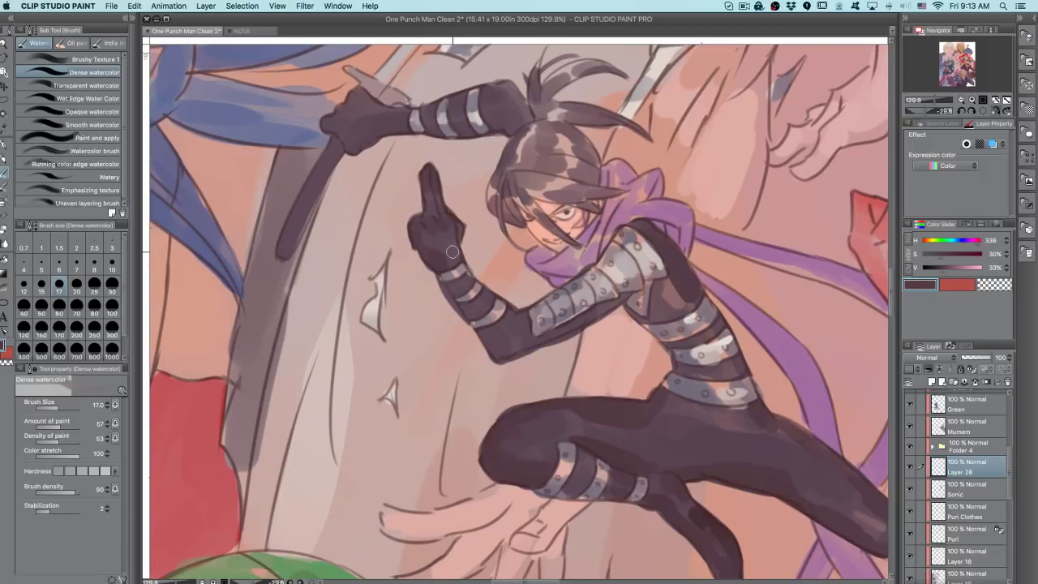
{"action": "left_click_drag", "start_coordinate": [659, 452], "coordinate": [539, 389]}
{"action": "left_click_drag", "start_coordinate": [779, 309], "coordinate": [601, 388]}
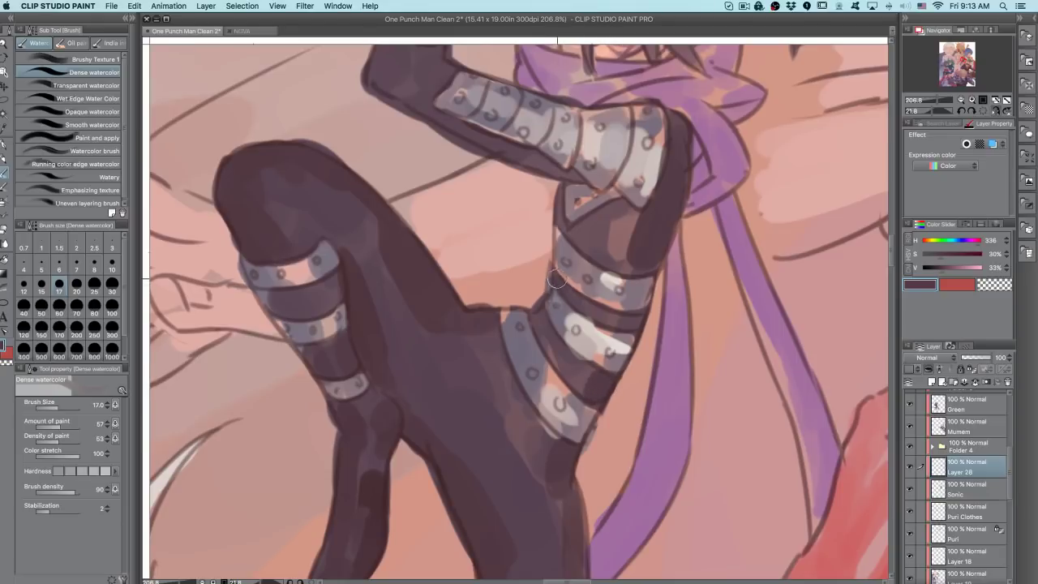
{"action": "mouse_move", "coordinate": [572, 230]}
{"action": "left_mouse_down"}
{"action": "mouse_move", "coordinate": [558, 199]}
{"action": "mouse_move", "coordinate": [579, 240]}
{"action": "mouse_move", "coordinate": [601, 221]}
{"action": "left_mouse_up"}
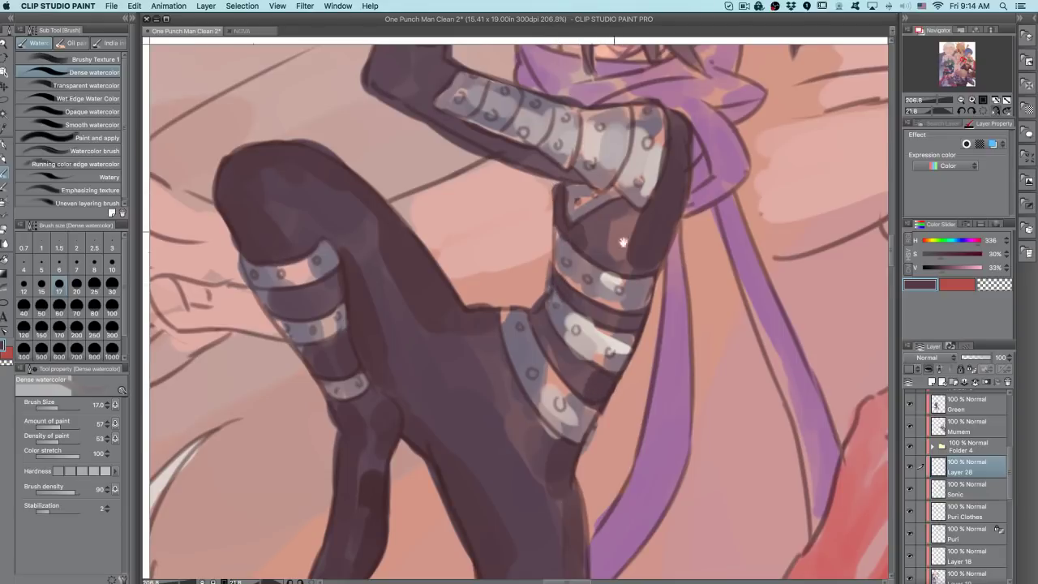
{"action": "scroll", "coordinate": [621, 307], "scroll_direction": "down", "scroll_amount": 6}
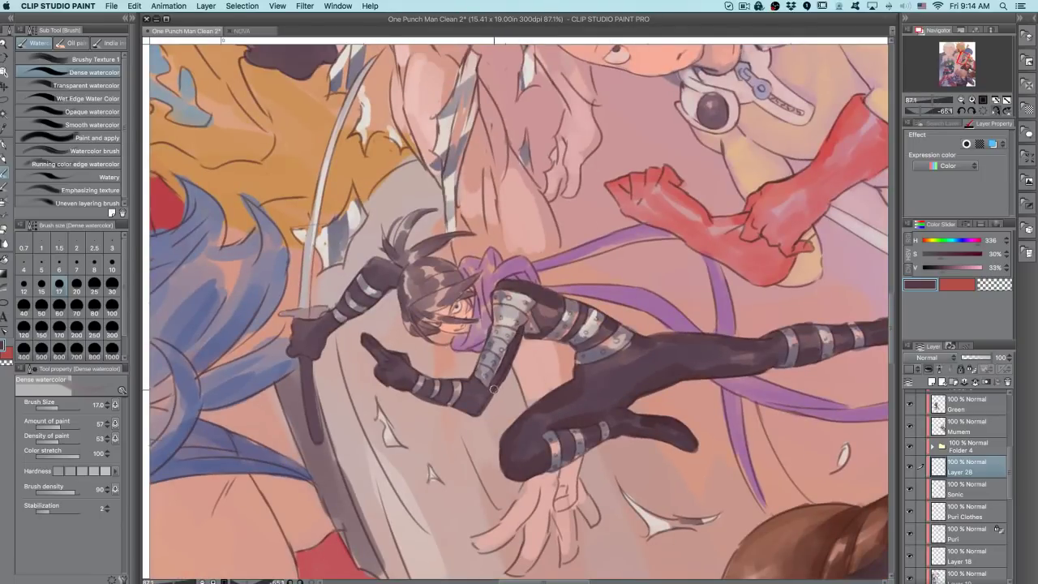
{"action": "left_click_drag", "start_coordinate": [693, 242], "coordinate": [476, 421]}
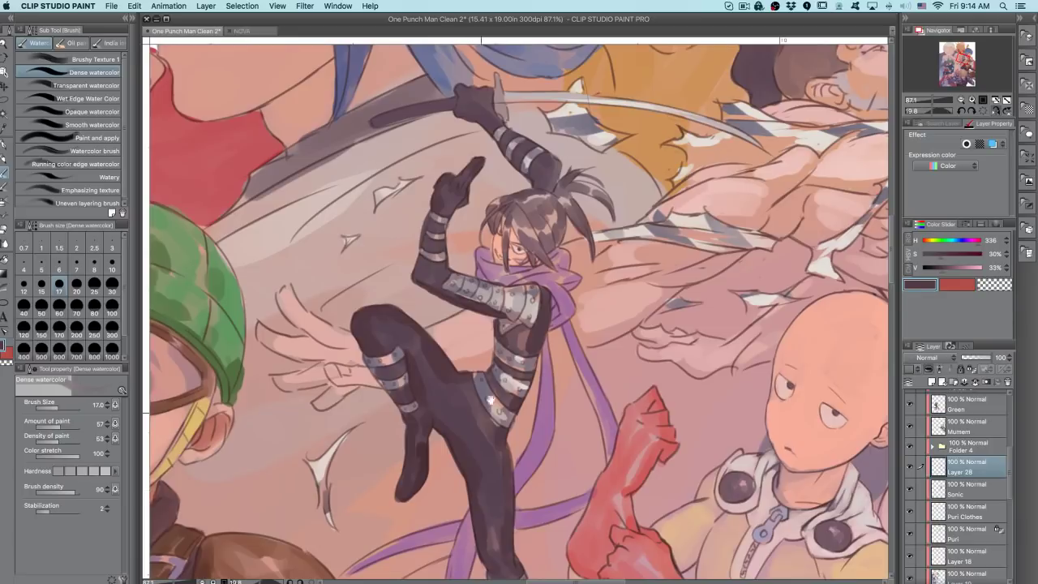
{"action": "scroll", "coordinate": [567, 207], "scroll_direction": "up", "scroll_amount": 3}
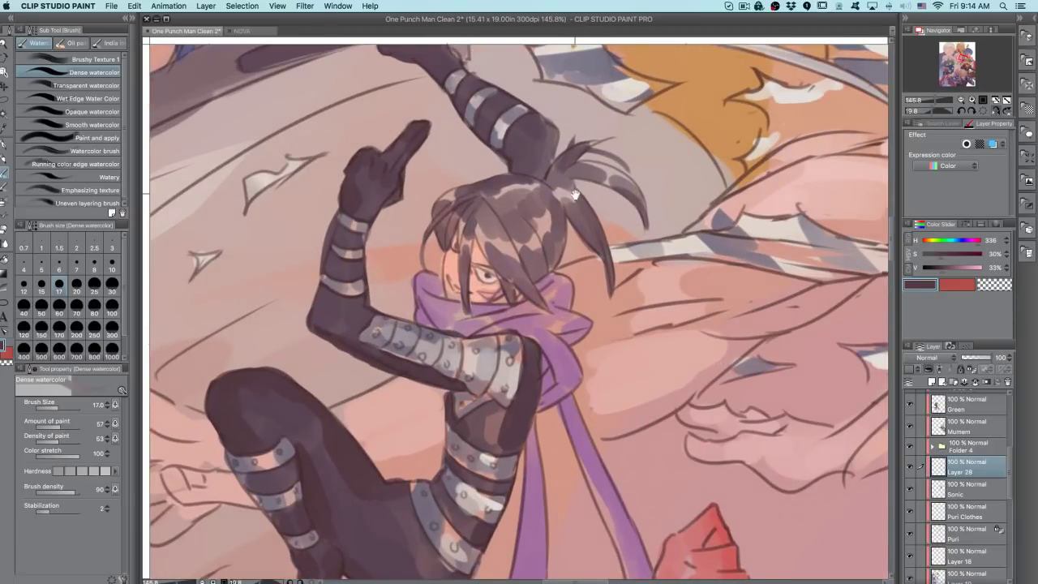
- Try broad dark strokes on Sonic's hip and bent thigh with the Dense watercolor brush at size 40
{"action": "left_click_drag", "start_coordinate": [574, 463], "coordinate": [639, 314]}
{"action": "mouse_move", "coordinate": [588, 422]}
{"action": "left_mouse_down"}
{"action": "mouse_move", "coordinate": [617, 334]}
{"action": "mouse_move", "coordinate": [695, 375]}
{"action": "left_mouse_up"}
{"action": "key", "text": "bracketright"}
{"action": "key", "text": "bracketright"}
{"action": "key", "text": "bracketright"}
{"action": "key", "text": "bracketright"}
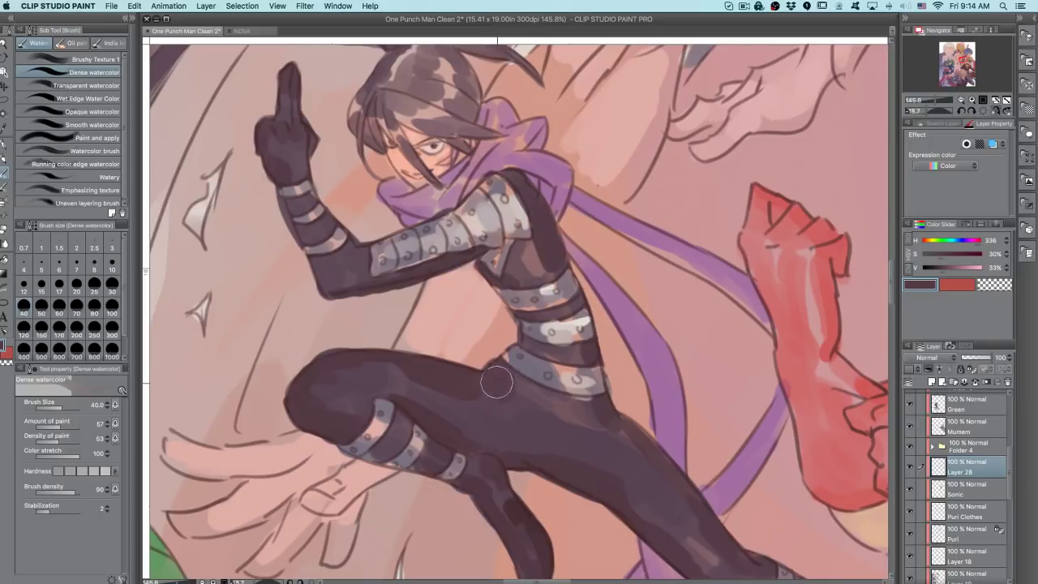
{"action": "mouse_move", "coordinate": [582, 415]}
{"action": "left_mouse_down"}
{"action": "mouse_move", "coordinate": [488, 437]}
{"action": "mouse_move", "coordinate": [498, 416]}
{"action": "mouse_move", "coordinate": [493, 470]}
{"action": "mouse_move", "coordinate": [500, 420]}
{"action": "mouse_move", "coordinate": [478, 415]}
{"action": "mouse_move", "coordinate": [514, 372]}
{"action": "mouse_move", "coordinate": [541, 391]}
{"action": "left_mouse_up"}
{"action": "key", "text": "super+z"}
{"action": "left_click_drag", "start_coordinate": [580, 281], "coordinate": [603, 263]}
{"action": "left_click_drag", "start_coordinate": [389, 303], "coordinate": [399, 253]}
{"action": "key", "text": "super+z"}
- Sample dark suit tones from both thighs and blend the bent knee and extended thigh with the brush at size 17
{"action": "left_click", "coordinate": [373, 226], "text": "alt"}
{"action": "key", "text": "["}
{"action": "key", "text": "["}
{"action": "key", "text": "["}
{"action": "key", "text": "["}
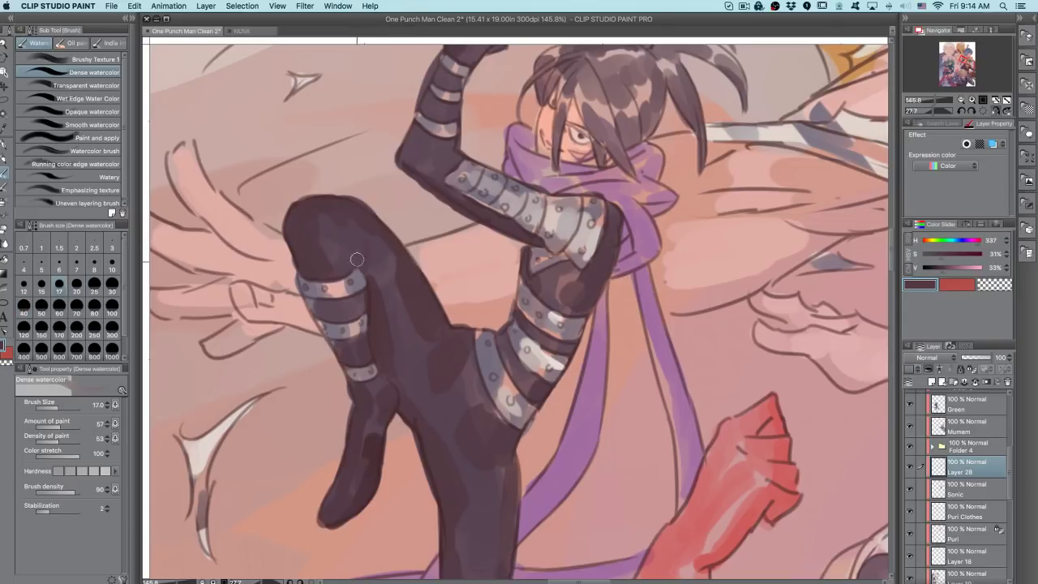
{"action": "scroll", "coordinate": [487, 438], "scroll_direction": "down", "scroll_amount": 3}
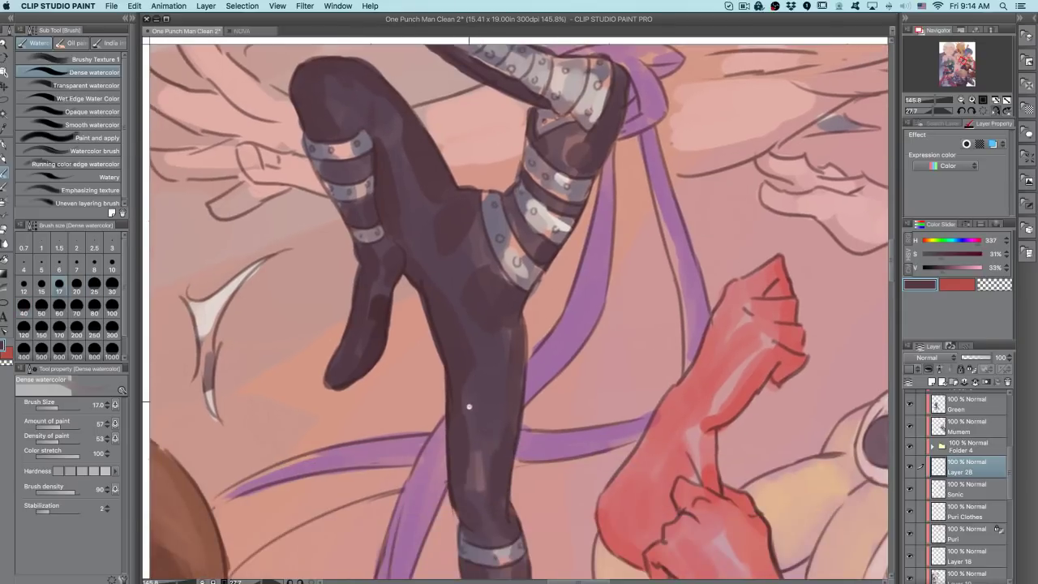
{"action": "left_click", "coordinate": [454, 380], "text": "alt"}
{"action": "scroll", "coordinate": [509, 546], "scroll_direction": "down", "scroll_amount": 2}
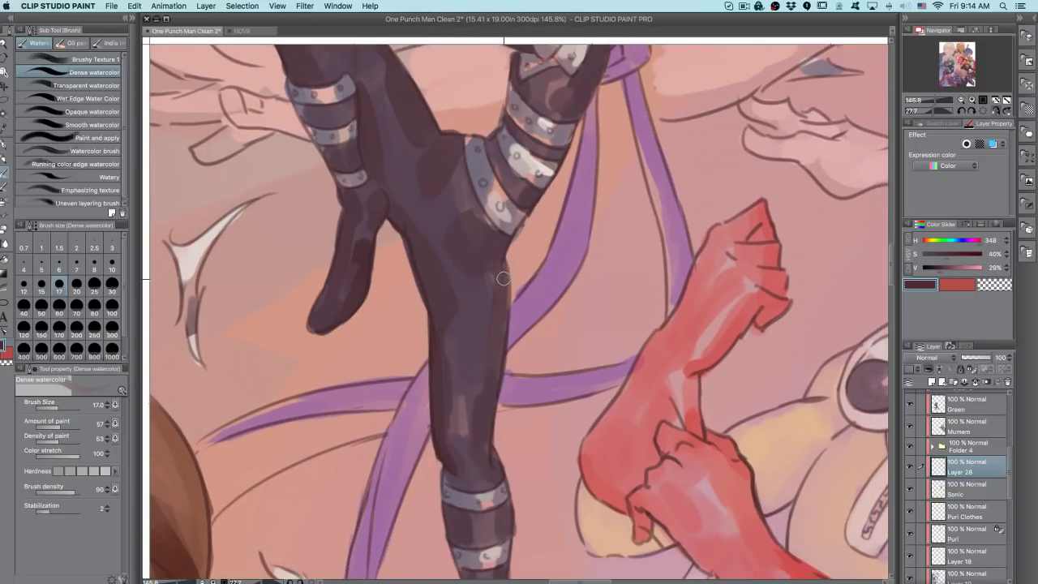
- Try a rough diagram of long dark horizontal and vertical strokes beside the extended leg
{"action": "mouse_move", "coordinate": [540, 197]}
{"action": "left_mouse_down"}
{"action": "mouse_move", "coordinate": [866, 243]}
{"action": "mouse_move", "coordinate": [860, 356]}
{"action": "left_mouse_up"}
{"action": "mouse_move", "coordinate": [512, 223]}
{"action": "left_mouse_down"}
{"action": "mouse_move", "coordinate": [509, 377]}
{"action": "mouse_move", "coordinate": [820, 342]}
{"action": "left_mouse_up"}
{"action": "left_click_drag", "start_coordinate": [593, 201], "coordinate": [580, 369]}
{"action": "left_click_drag", "start_coordinate": [659, 191], "coordinate": [669, 336]}
{"action": "left_click_drag", "start_coordinate": [753, 171], "coordinate": [765, 380]}
{"action": "left_click_drag", "start_coordinate": [514, 261], "coordinate": [864, 200]}
{"action": "mouse_move", "coordinate": [503, 294]}
{"action": "left_mouse_down"}
{"action": "mouse_move", "coordinate": [510, 326]}
{"action": "mouse_move", "coordinate": [860, 246]}
{"action": "left_mouse_up"}
{"action": "left_click_drag", "start_coordinate": [502, 334], "coordinate": [819, 317]}
{"action": "left_click_drag", "start_coordinate": [501, 527], "coordinate": [526, 381]}
{"action": "left_click_drag", "start_coordinate": [529, 345], "coordinate": [535, 474]}
{"action": "left_click_drag", "start_coordinate": [621, 319], "coordinate": [881, 261]}
{"action": "left_click_drag", "start_coordinate": [559, 516], "coordinate": [804, 461]}
{"action": "left_click_drag", "start_coordinate": [559, 337], "coordinate": [603, 506]}
{"action": "key", "text": "super+z"}
{"action": "key", "text": "super+z"}
{"action": "key", "text": "super+z"}
{"action": "key", "text": "super+z"}
{"action": "key", "text": "super+z"}
{"action": "key", "text": "super+z"}
{"action": "key", "text": "super+z"}
{"action": "key", "text": "super+z"}
{"action": "key", "text": "super+z"}
{"action": "key", "text": "super+z"}
- Try a vertical divider and diagonal hatching strokes inside the rough box beside the extended leg, then undo the hatching
{"action": "scroll", "coordinate": [619, 320], "scroll_direction": "up", "scroll_amount": 2}
{"action": "left_click_drag", "start_coordinate": [602, 84], "coordinate": [596, 245]}
{"action": "mouse_move", "coordinate": [531, 228]}
{"action": "left_mouse_down"}
{"action": "mouse_move", "coordinate": [689, 185]}
{"action": "mouse_move", "coordinate": [616, 224]}
{"action": "mouse_move", "coordinate": [559, 213]}
{"action": "mouse_move", "coordinate": [539, 276]}
{"action": "left_mouse_up"}
{"action": "left_click_drag", "start_coordinate": [605, 121], "coordinate": [548, 179]}
{"action": "left_click_drag", "start_coordinate": [724, 107], "coordinate": [794, 122]}
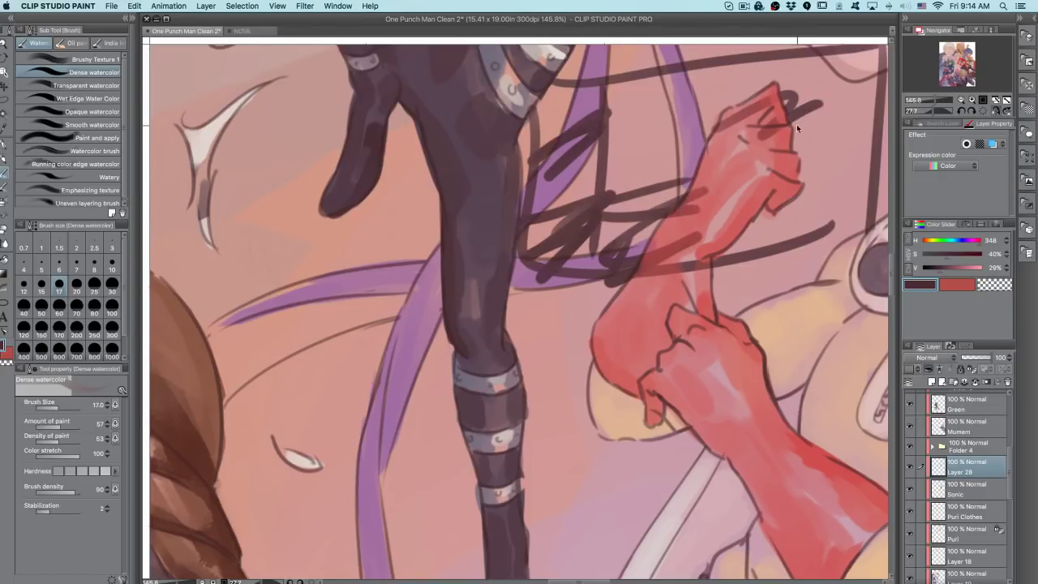
{"action": "key", "text": "super+z"}
{"action": "key", "text": "super+z"}
{"action": "key", "text": "super+z"}
{"action": "key", "text": "super+z"}
{"action": "key", "text": "super+z"}
{"action": "key", "text": "super+z"}
- Try more box outlines across the red gloves, then undo all the remaining diagram strokes
{"action": "left_click_drag", "start_coordinate": [536, 256], "coordinate": [839, 217]}
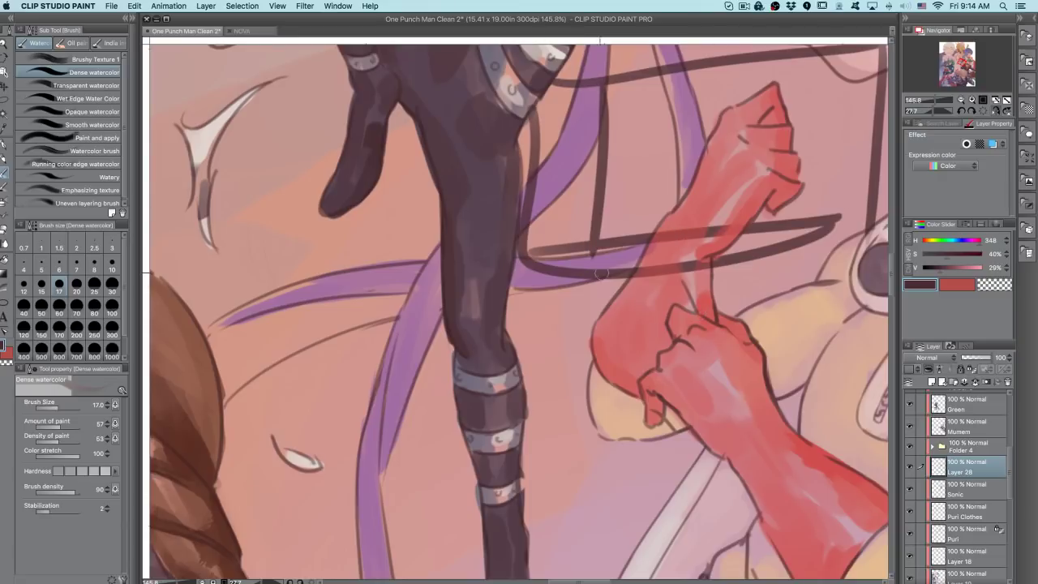
{"action": "left_click_drag", "start_coordinate": [628, 272], "coordinate": [819, 255]}
{"action": "left_click_drag", "start_coordinate": [519, 349], "coordinate": [808, 306]}
{"action": "mouse_move", "coordinate": [531, 373]}
{"action": "left_mouse_down"}
{"action": "mouse_move", "coordinate": [528, 493]}
{"action": "mouse_move", "coordinate": [818, 462]}
{"action": "left_mouse_up"}
{"action": "left_click_drag", "start_coordinate": [847, 336], "coordinate": [745, 470]}
{"action": "left_click_drag", "start_coordinate": [518, 381], "coordinate": [843, 339]}
{"action": "left_click_drag", "start_coordinate": [858, 255], "coordinate": [431, 326]}
{"action": "left_click_drag", "start_coordinate": [577, 331], "coordinate": [577, 370]}
{"action": "left_click_drag", "start_coordinate": [624, 329], "coordinate": [625, 364]}
{"action": "mouse_move", "coordinate": [727, 343]}
{"action": "left_mouse_down"}
{"action": "mouse_move", "coordinate": [671, 352]}
{"action": "mouse_move", "coordinate": [689, 354]}
{"action": "left_mouse_up"}
{"action": "left_click_drag", "start_coordinate": [713, 238], "coordinate": [776, 230]}
{"action": "left_click_drag", "start_coordinate": [640, 251], "coordinate": [699, 241]}
{"action": "key", "text": "super+z"}
{"action": "key", "text": "super+z"}
{"action": "key", "text": "super+z"}
{"action": "key", "text": "super+z"}
{"action": "key", "text": "super+z"}
{"action": "key", "text": "super+z"}
{"action": "key", "text": "super+z"}
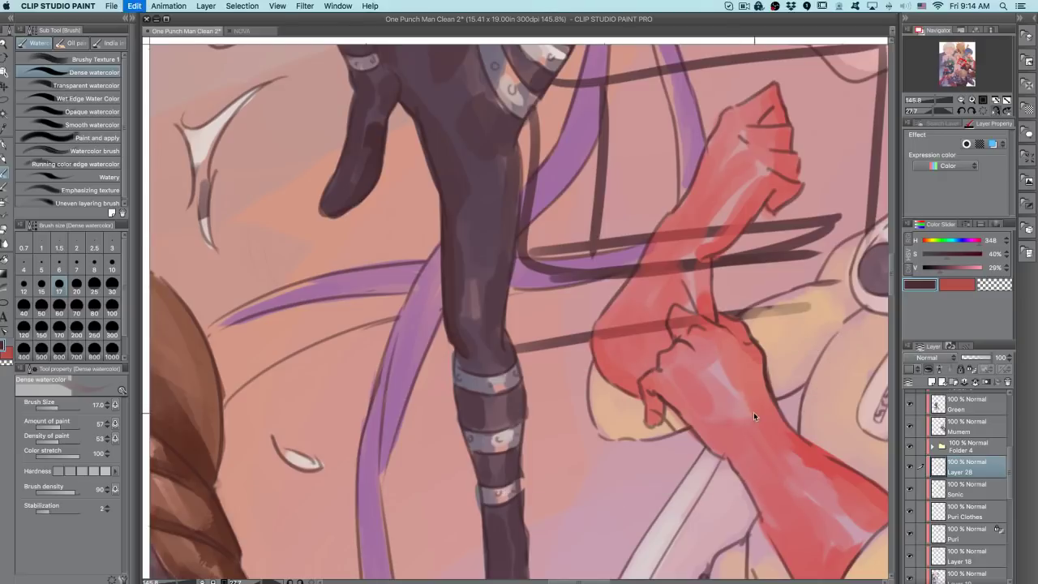
{"action": "key", "text": "super+z"}
{"action": "key", "text": "super+z"}
{"action": "key", "text": "super+z"}
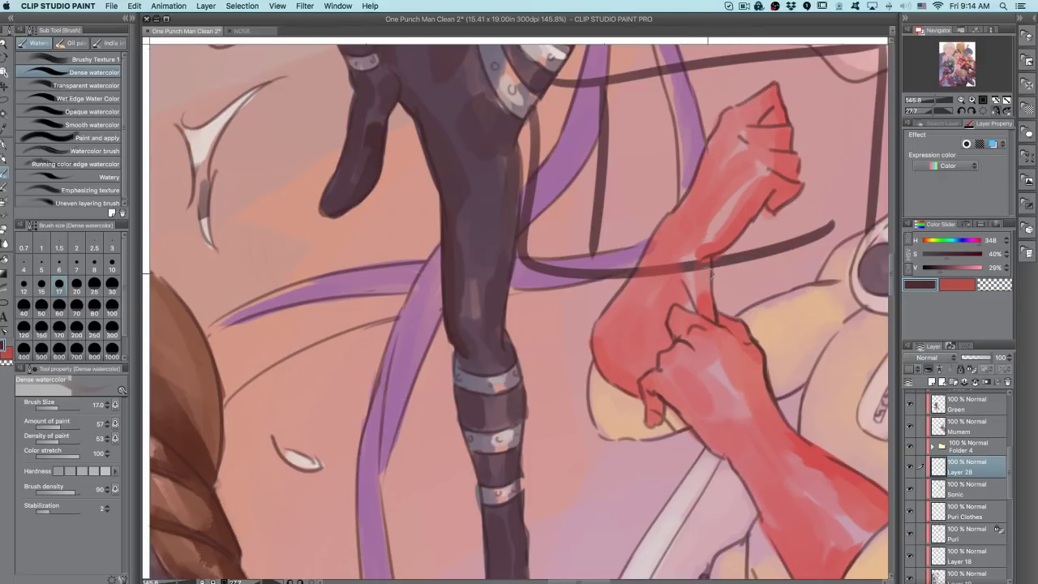
{"action": "key", "text": "super+z"}
{"action": "key", "text": "super+z"}
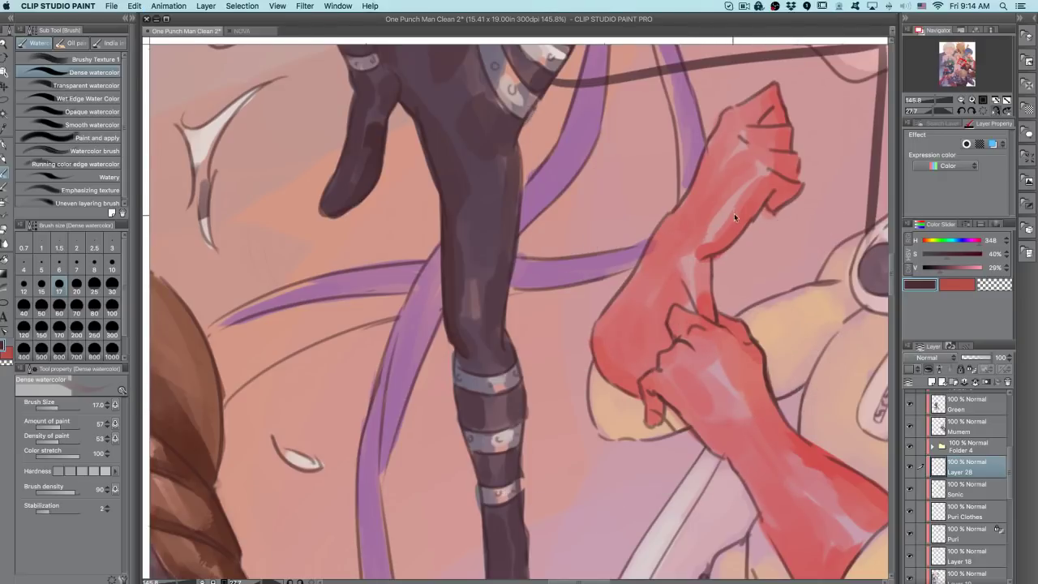
{"action": "key", "text": "super+z"}
- Shade the dark sleeve between the wrist and forearm straps of Sonic's raised, gesturing arm
{"action": "scroll", "coordinate": [724, 278], "scroll_direction": "up", "scroll_amount": 5}
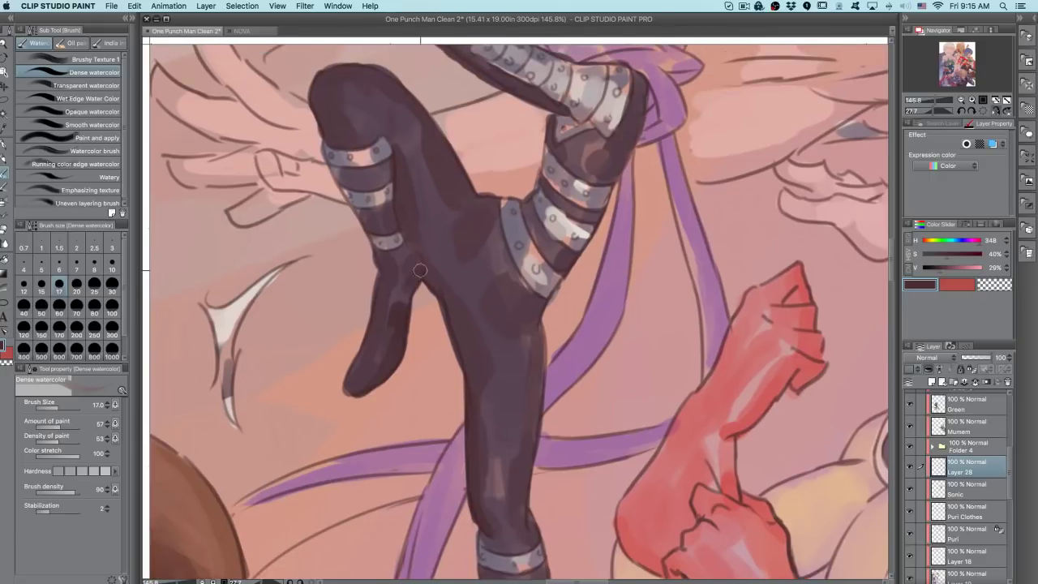
{"action": "scroll", "coordinate": [622, 204], "scroll_direction": "down", "scroll_amount": 4}
{"action": "mouse_move", "coordinate": [622, 204]}
{"action": "left_mouse_down"}
{"action": "mouse_move", "coordinate": [568, 291]}
{"action": "mouse_move", "coordinate": [619, 248]}
{"action": "mouse_move", "coordinate": [688, 344]}
{"action": "left_mouse_up"}
{"action": "scroll", "coordinate": [567, 288], "scroll_direction": "up", "scroll_amount": 5}
{"action": "left_click_drag", "start_coordinate": [732, 389], "coordinate": [579, 331]}
{"action": "left_click_drag", "start_coordinate": [612, 364], "coordinate": [586, 385]}
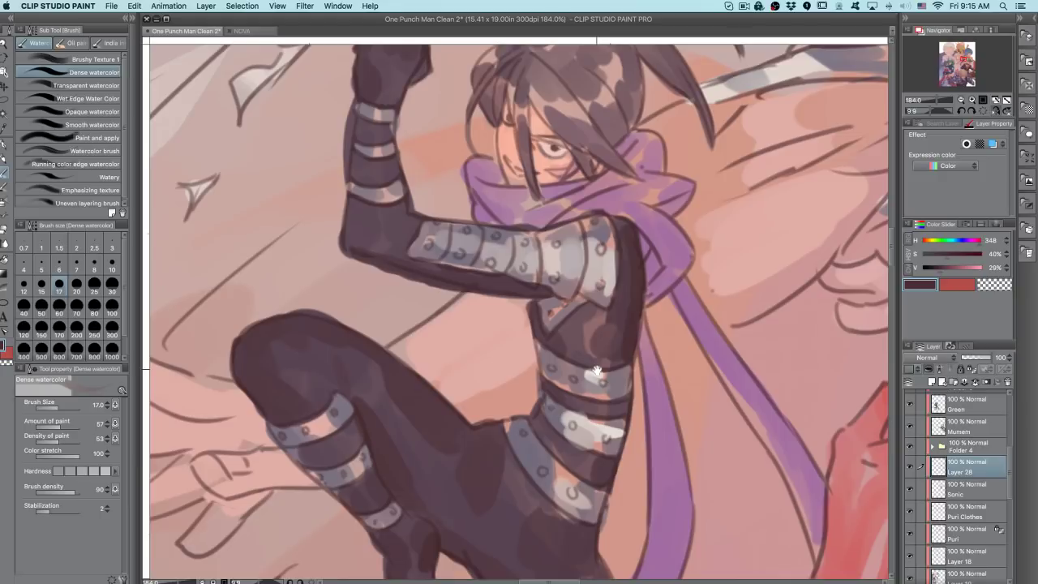
{"action": "left_click_drag", "start_coordinate": [686, 263], "coordinate": [669, 225]}
{"action": "left_click_drag", "start_coordinate": [333, 284], "coordinate": [336, 261]}
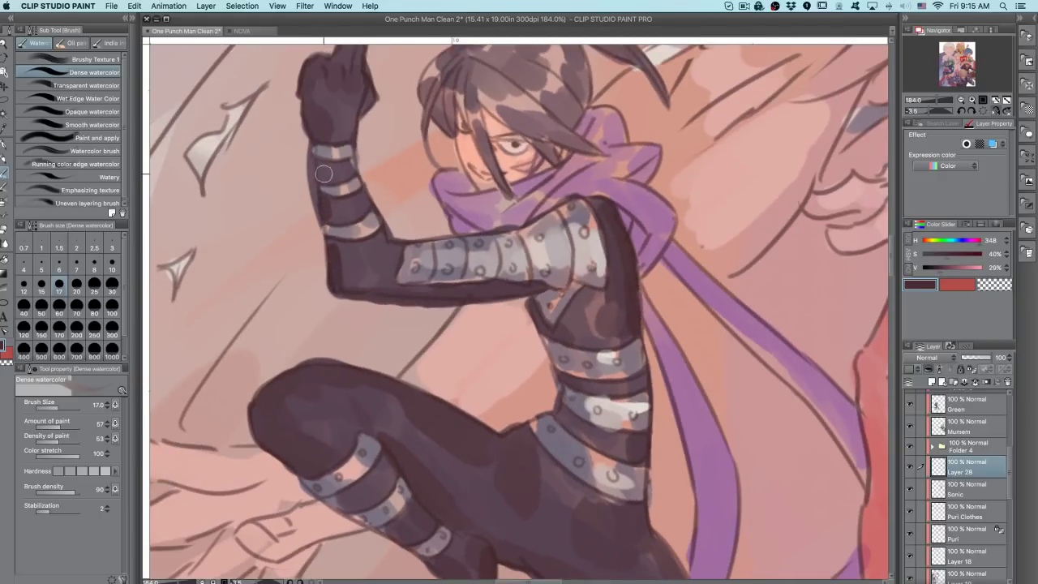
{"action": "left_click_drag", "start_coordinate": [391, 125], "coordinate": [414, 286]}
{"action": "left_click_drag", "start_coordinate": [380, 216], "coordinate": [389, 201]}
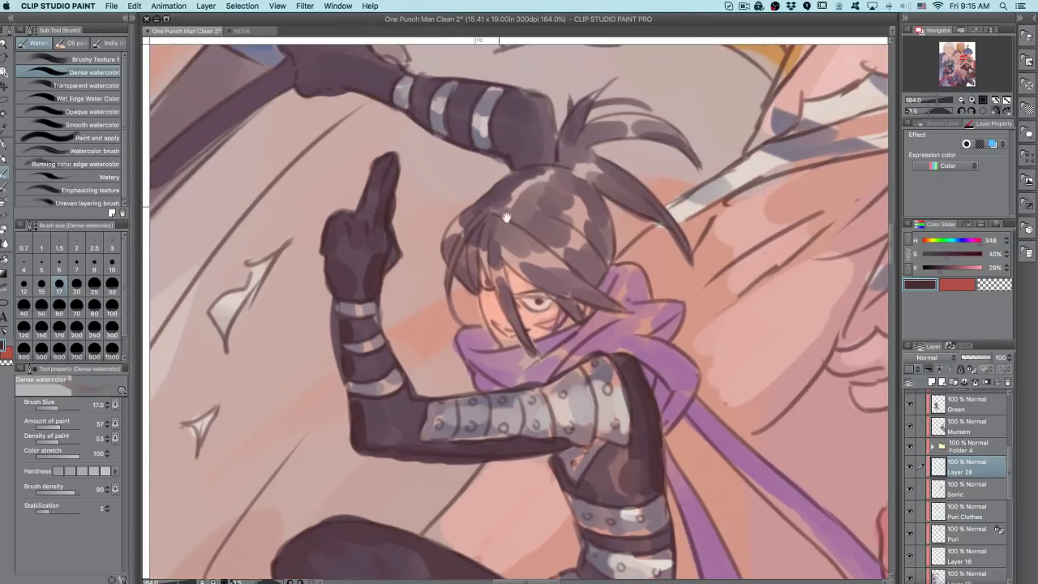
{"action": "left_click_drag", "start_coordinate": [480, 257], "coordinate": [554, 312]}
{"action": "scroll", "coordinate": [554, 311], "scroll_direction": "up", "scroll_amount": 1}
{"action": "scroll", "coordinate": [591, 340], "scroll_direction": "up", "scroll_amount": 1}
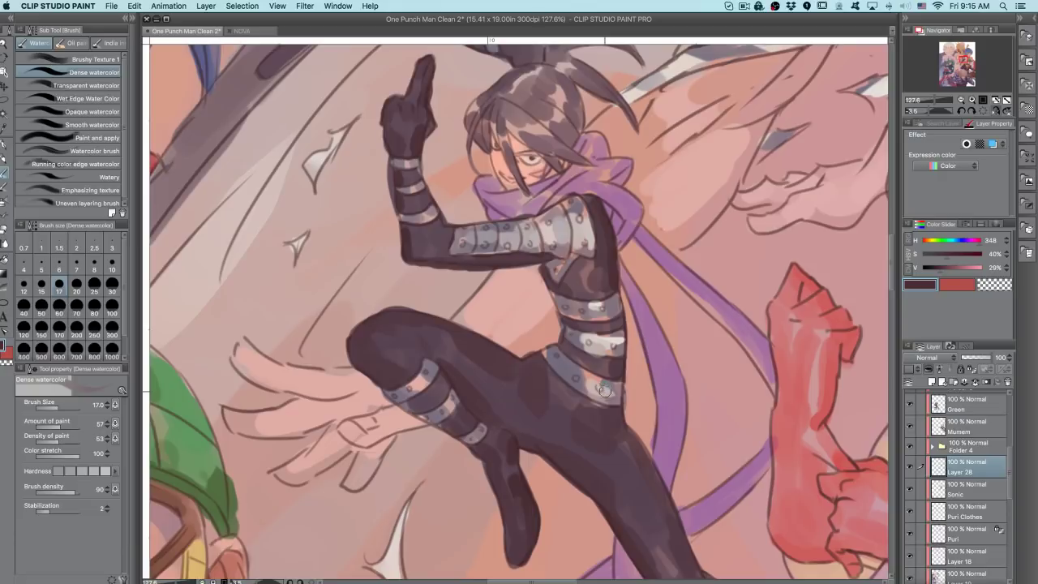
- Flip the canvas view horizontally and darken the elbow of the raised, gesturing arm
{"action": "left_click", "coordinate": [995, 112]}
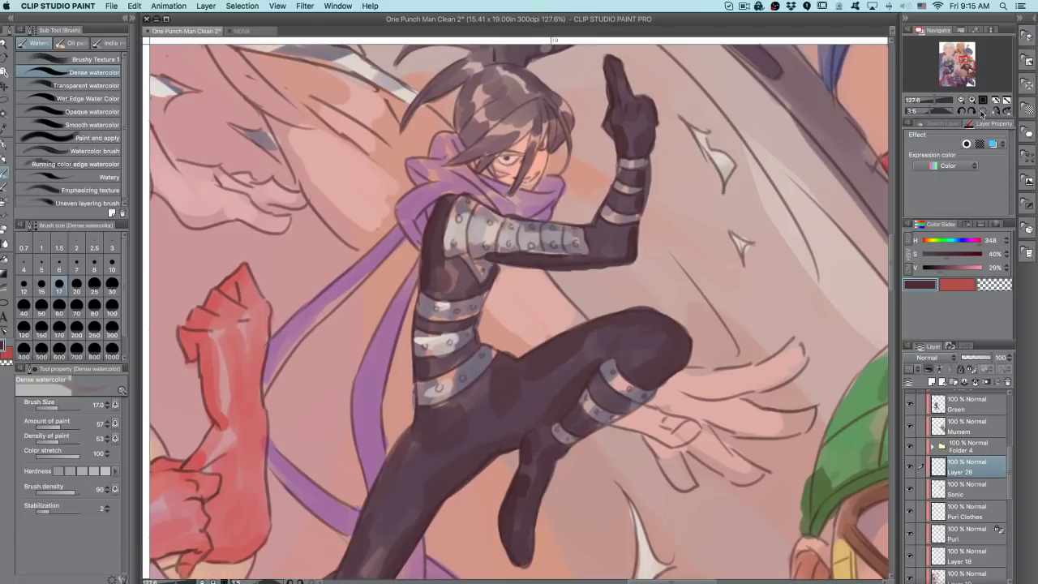
{"action": "scroll", "coordinate": [684, 411], "scroll_direction": "up", "scroll_amount": 5}
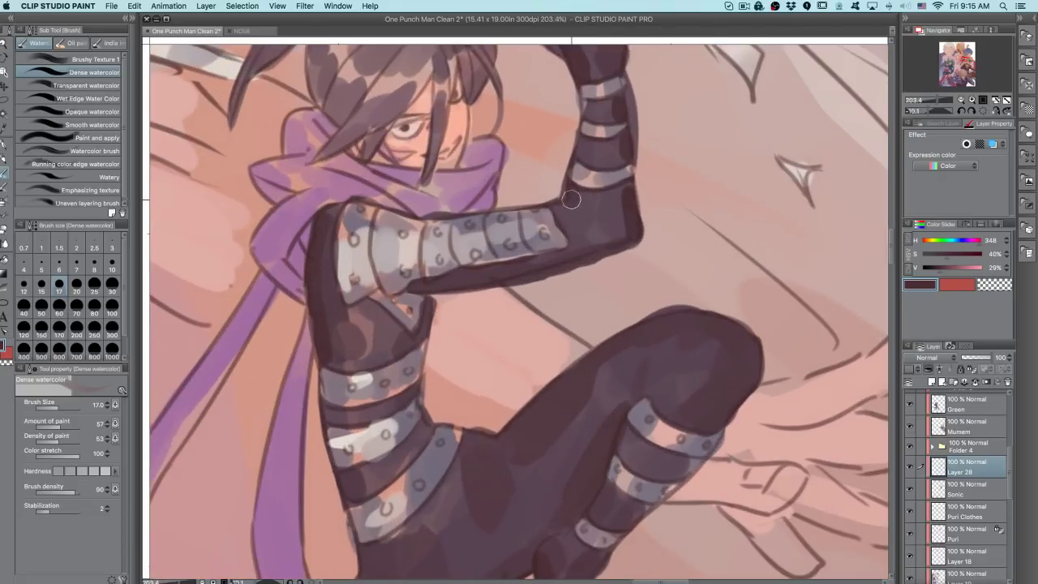
{"action": "mouse_move", "coordinate": [575, 193]}
{"action": "left_mouse_down"}
{"action": "mouse_move", "coordinate": [630, 202]}
{"action": "mouse_move", "coordinate": [623, 197]}
{"action": "mouse_move", "coordinate": [616, 226]}
{"action": "mouse_move", "coordinate": [570, 257]}
{"action": "mouse_move", "coordinate": [649, 230]}
{"action": "mouse_move", "coordinate": [585, 244]}
{"action": "mouse_move", "coordinate": [634, 231]}
{"action": "left_mouse_up"}
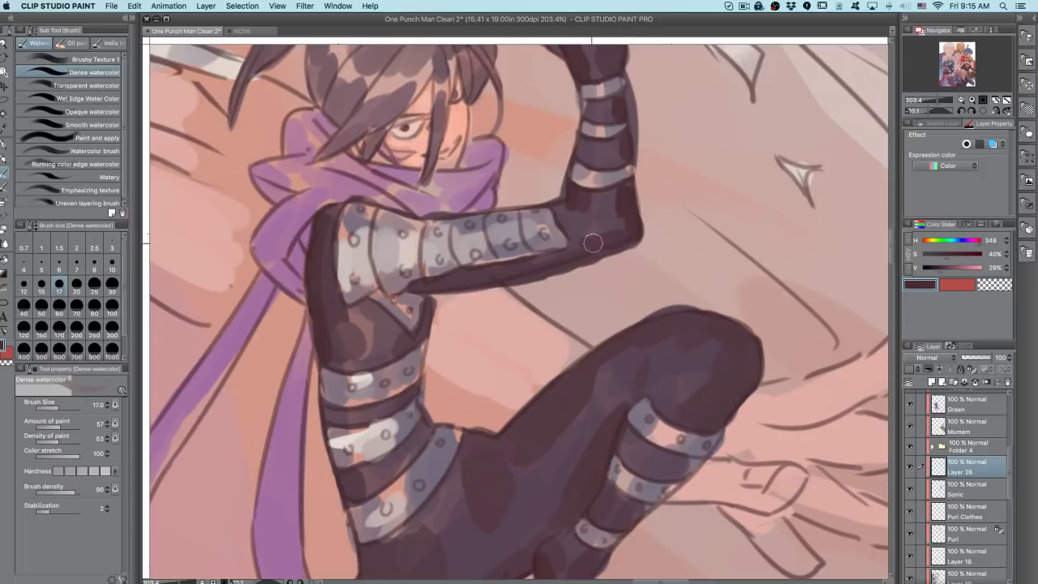
- Set the Dense watercolor brush to size 20 and shade the hip crease and inner edge of the extended thigh
{"action": "scroll", "coordinate": [632, 260], "scroll_direction": "down", "scroll_amount": 5}
{"action": "key", "text": "bracketright"}
{"action": "key", "text": "bracketright"}
{"action": "key", "text": "bracketright"}
{"action": "scroll", "coordinate": [622, 369], "scroll_direction": "up", "scroll_amount": 3}
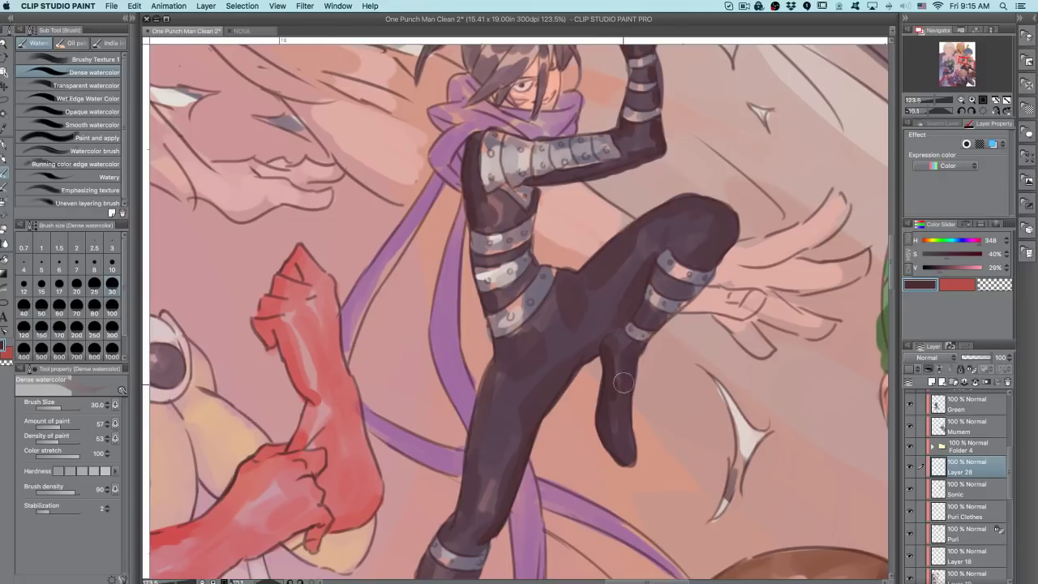
{"action": "key", "text": "bracketleft"}
{"action": "key", "text": "bracketleft"}
{"action": "left_click_drag", "start_coordinate": [568, 276], "coordinate": [592, 267]}
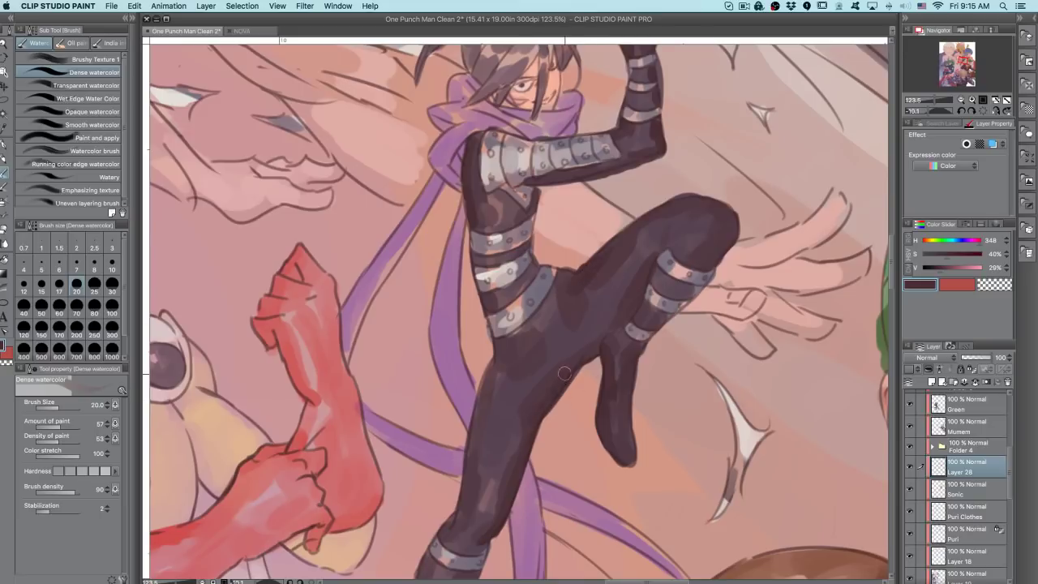
{"action": "left_click_drag", "start_coordinate": [534, 440], "coordinate": [574, 318]}
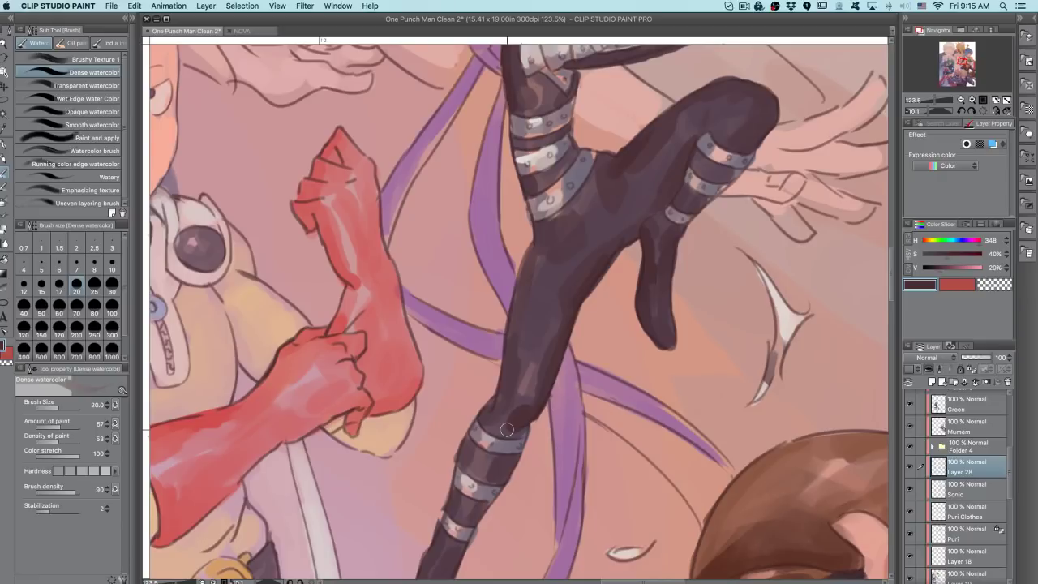
- Shade the extended leg's knee above the shin straps and the lower shin and foot below them
{"action": "left_click_drag", "start_coordinate": [522, 422], "coordinate": [523, 426]}
{"action": "left_click_drag", "start_coordinate": [505, 501], "coordinate": [520, 467]}
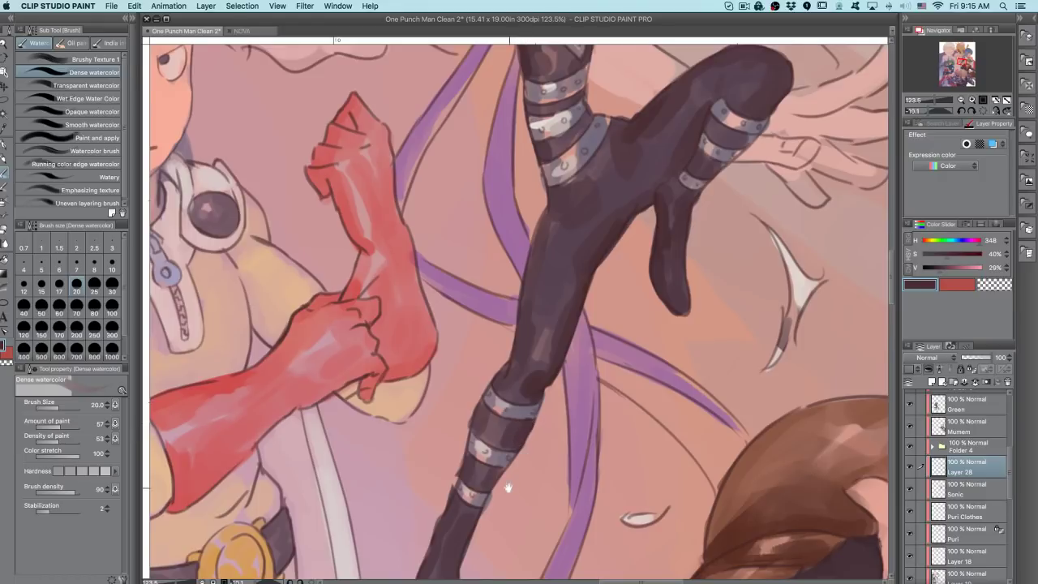
{"action": "left_click_drag", "start_coordinate": [509, 489], "coordinate": [542, 420]}
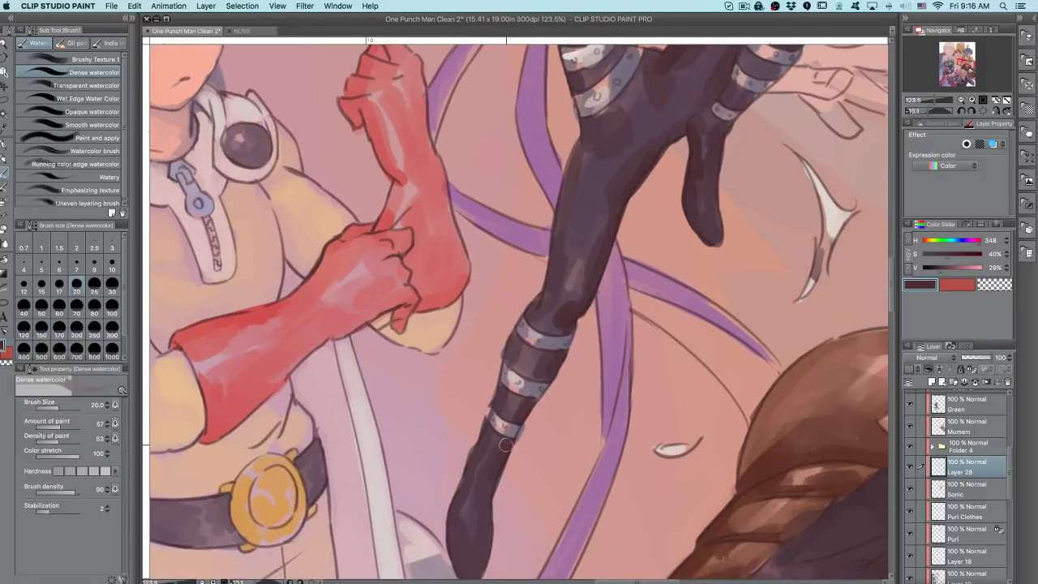
{"action": "left_click_drag", "start_coordinate": [502, 525], "coordinate": [513, 445]}
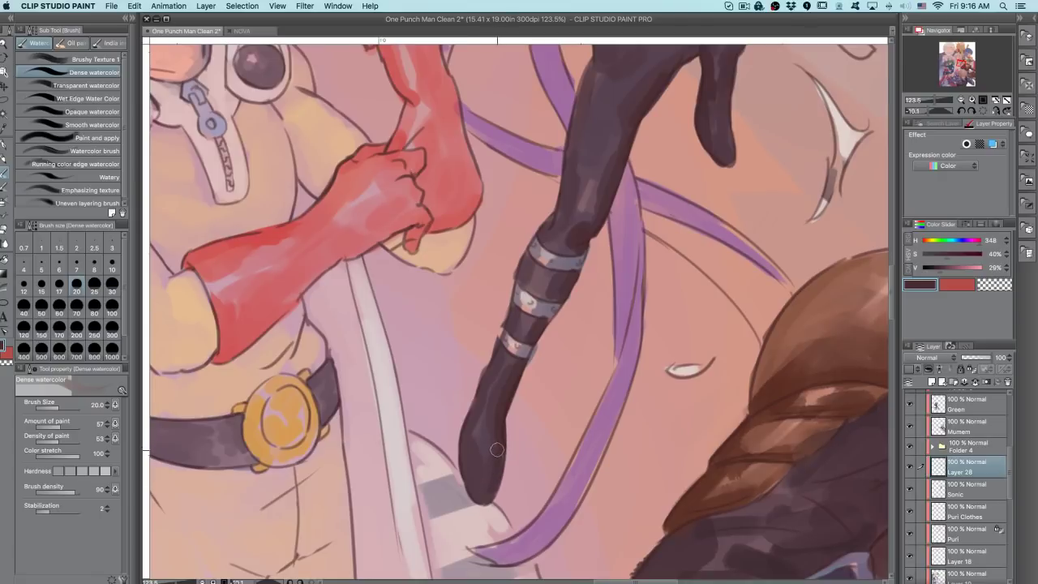
- Darken the outer edge of Sonic's bent knee above its straps
{"action": "scroll", "coordinate": [570, 364], "scroll_direction": "up", "scroll_amount": 5}
{"action": "scroll", "coordinate": [570, 364], "scroll_direction": "right", "scroll_amount": 4}
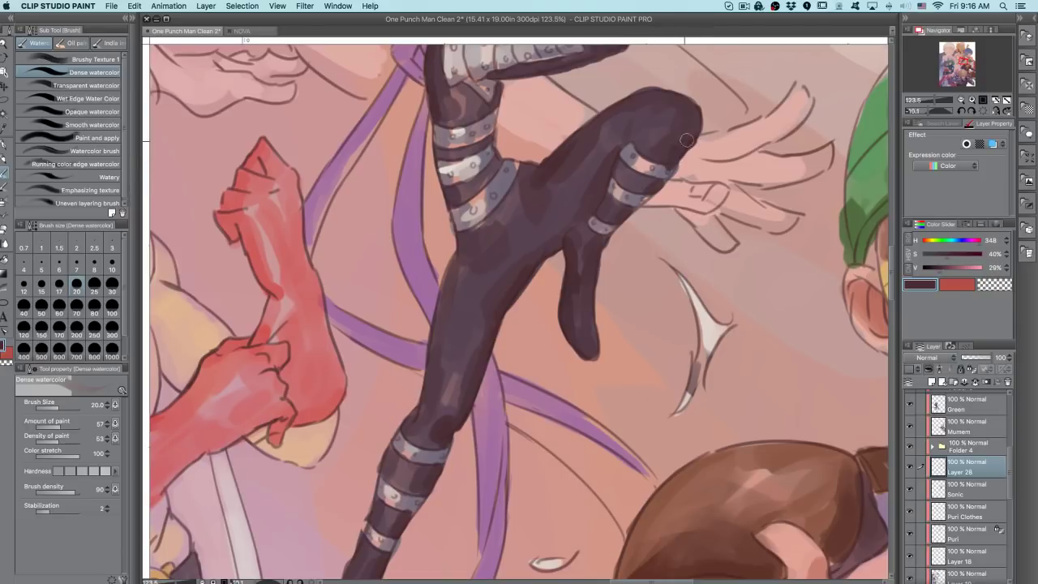
{"action": "mouse_move", "coordinate": [694, 131]}
{"action": "left_mouse_down"}
{"action": "mouse_move", "coordinate": [618, 265]}
{"action": "mouse_move", "coordinate": [623, 359]}
{"action": "left_mouse_up"}
{"action": "key", "text": "c"}
{"action": "key", "text": "c"}
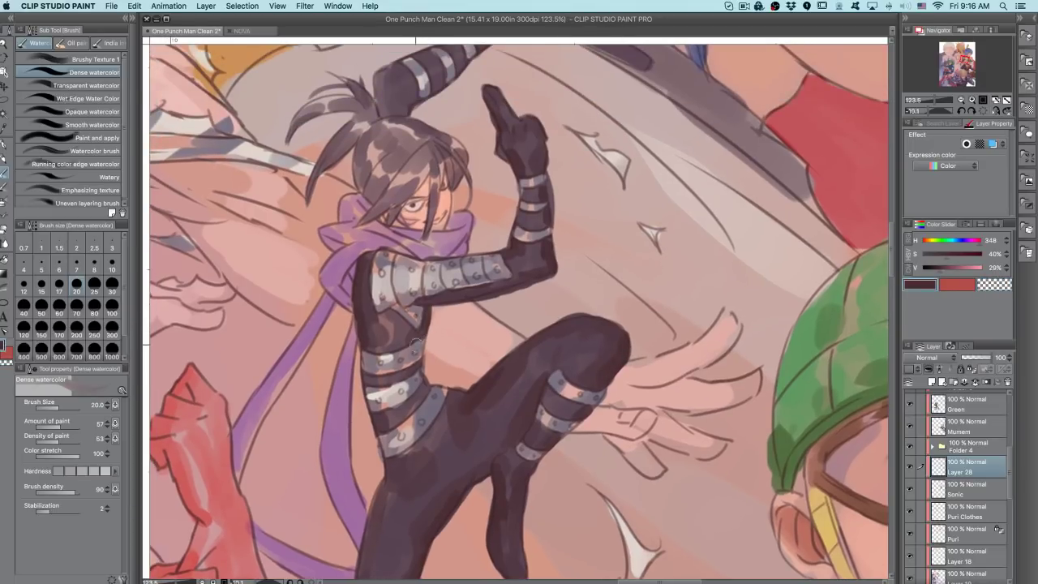
- Reduce the brush to size 15, flip the canvas view back, and shade the underside of the gesturing arm's sleeve
{"action": "key", "text": "bracketleft"}
{"action": "key", "text": "bracketleft"}
{"action": "left_click", "coordinate": [998, 111]}
{"action": "left_click_drag", "start_coordinate": [477, 365], "coordinate": [525, 380]}
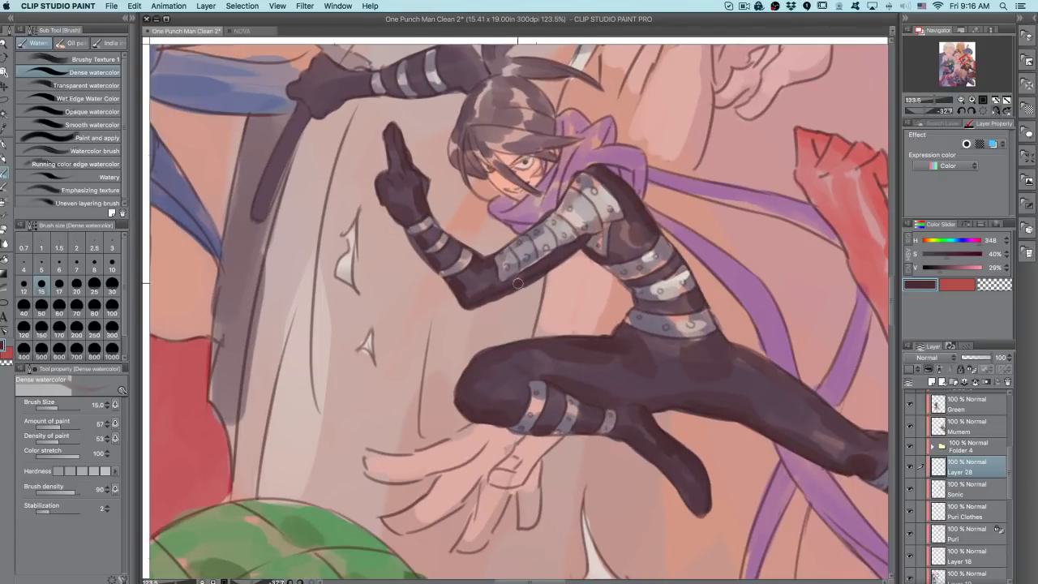
{"action": "left_click_drag", "start_coordinate": [770, 224], "coordinate": [599, 365]}
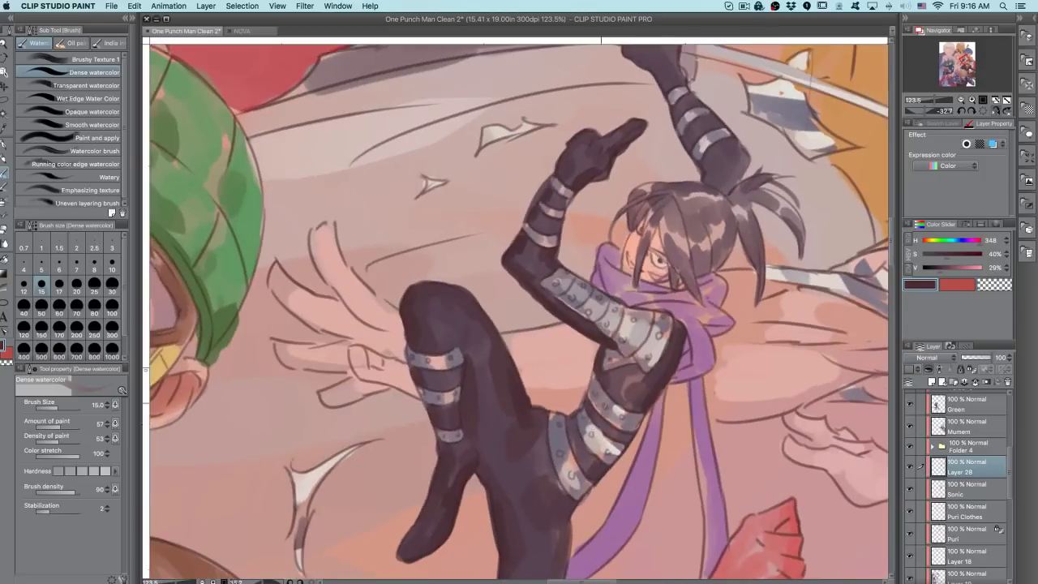
{"action": "left_click_drag", "start_coordinate": [652, 392], "coordinate": [732, 311]}
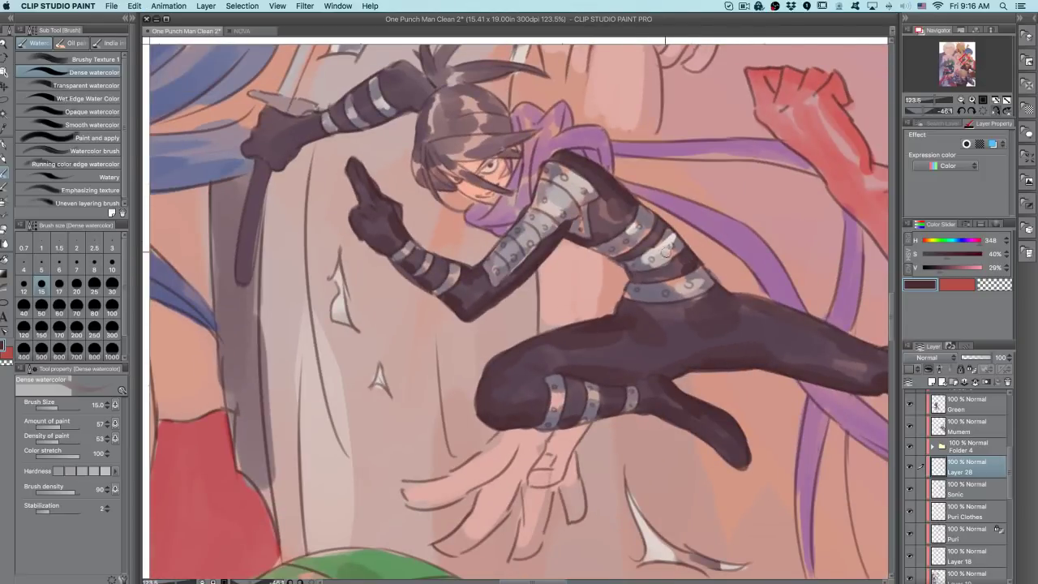
{"action": "scroll", "coordinate": [663, 233], "scroll_direction": "up", "scroll_amount": 3}
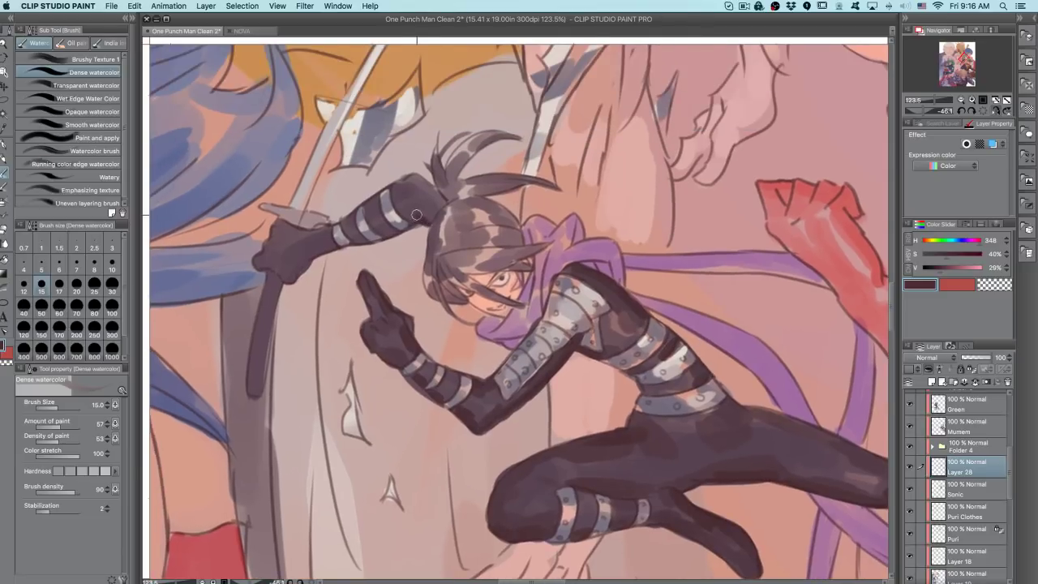
- Rotate and mirror the canvas view around the gesturing arm and set the Dense watercolor brush size to 20
{"action": "left_click_drag", "start_coordinate": [430, 219], "coordinate": [636, 409]}
{"action": "key", "text": "]"}
{"action": "key", "text": "]"}
{"action": "key", "text": "]"}
{"action": "key", "text": "["}
{"action": "key", "text": "["}
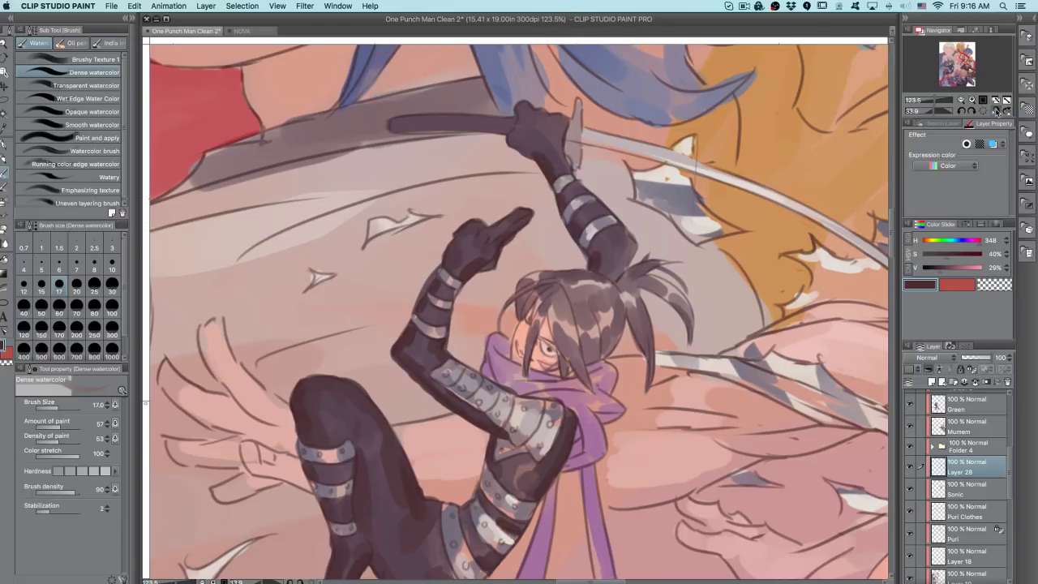
{"action": "left_click", "coordinate": [997, 111]}
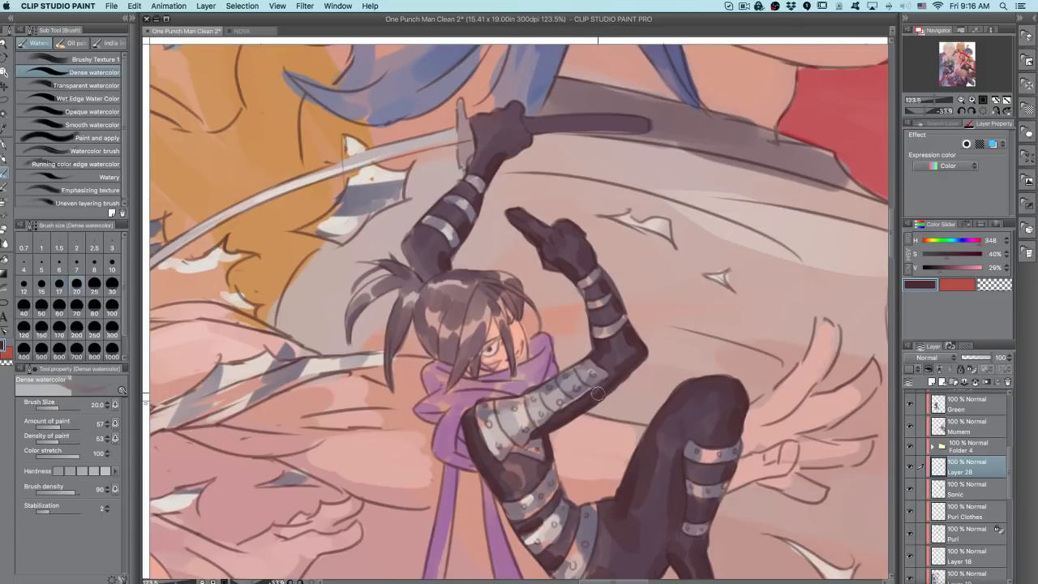
{"action": "key", "text": "bracketright"}
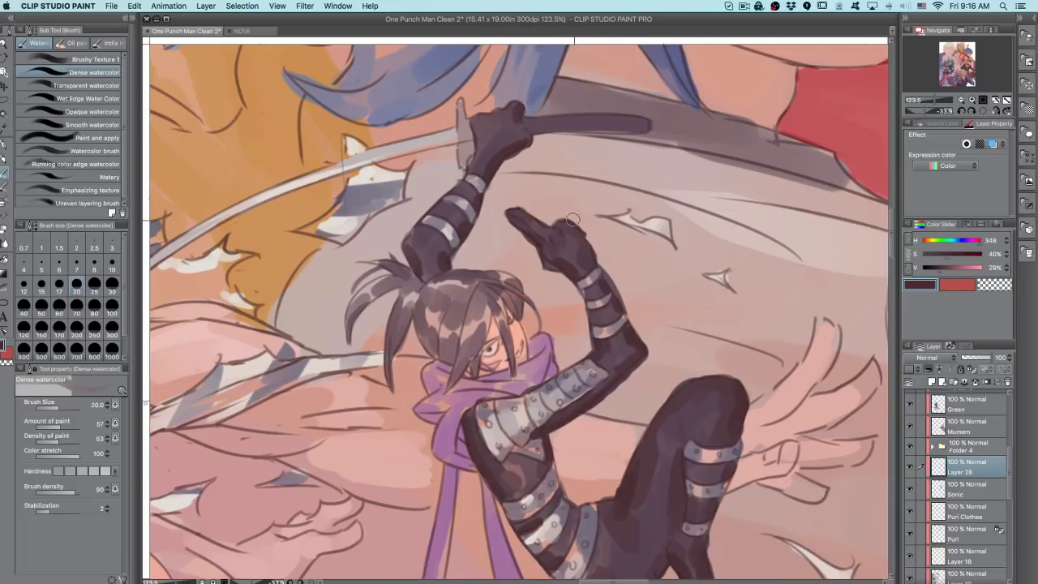
- Reduce the brush to size 12 and refine the bent knee's shading and outer edge, sampling the suit colour beside it
{"action": "left_click_drag", "start_coordinate": [589, 356], "coordinate": [610, 337]}
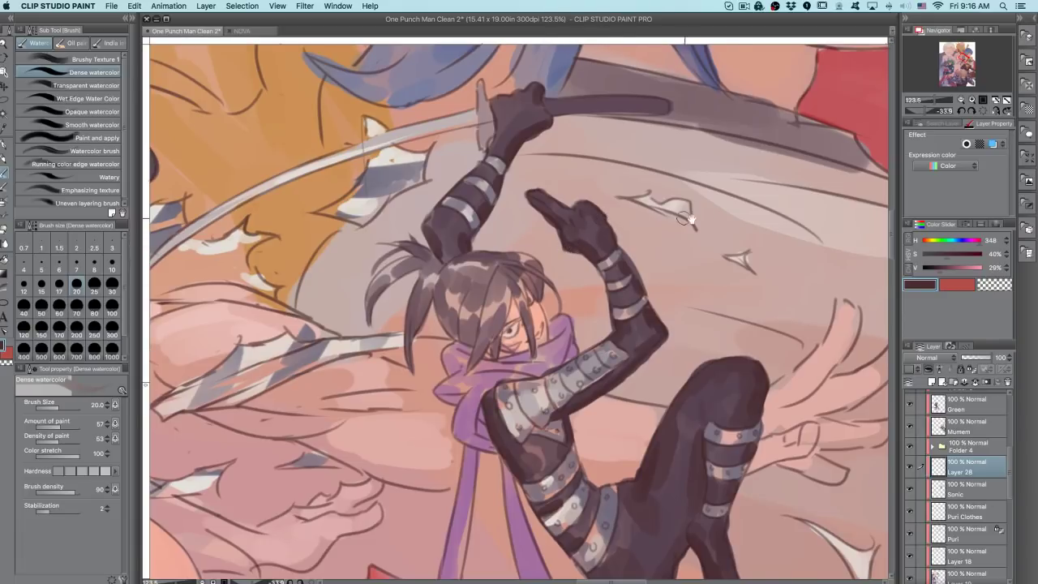
{"action": "left_click_drag", "start_coordinate": [700, 395], "coordinate": [683, 332]}
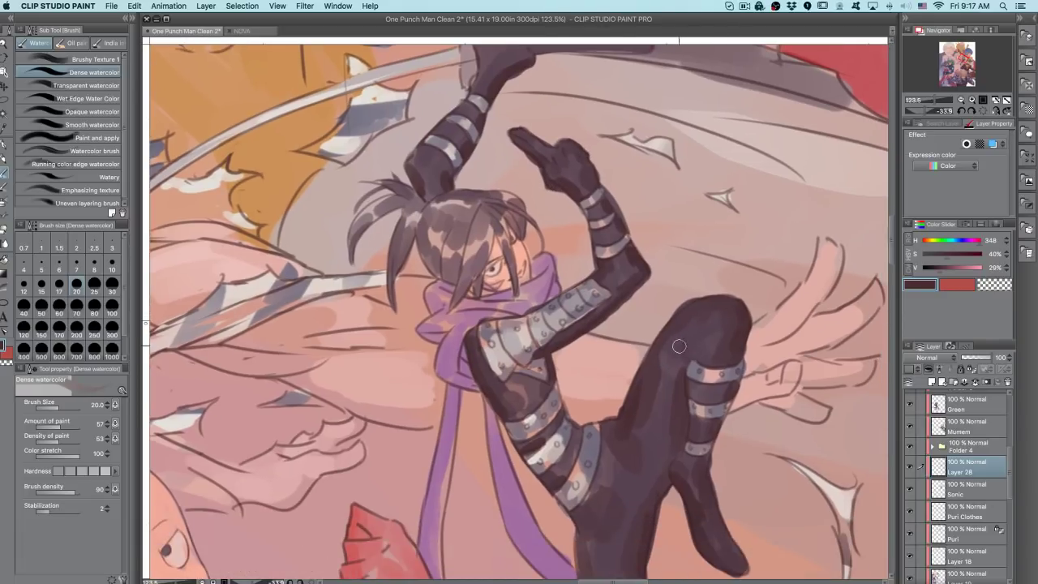
{"action": "key", "text": "bracketleft"}
{"action": "key", "text": "bracketleft"}
{"action": "key", "text": "bracketleft"}
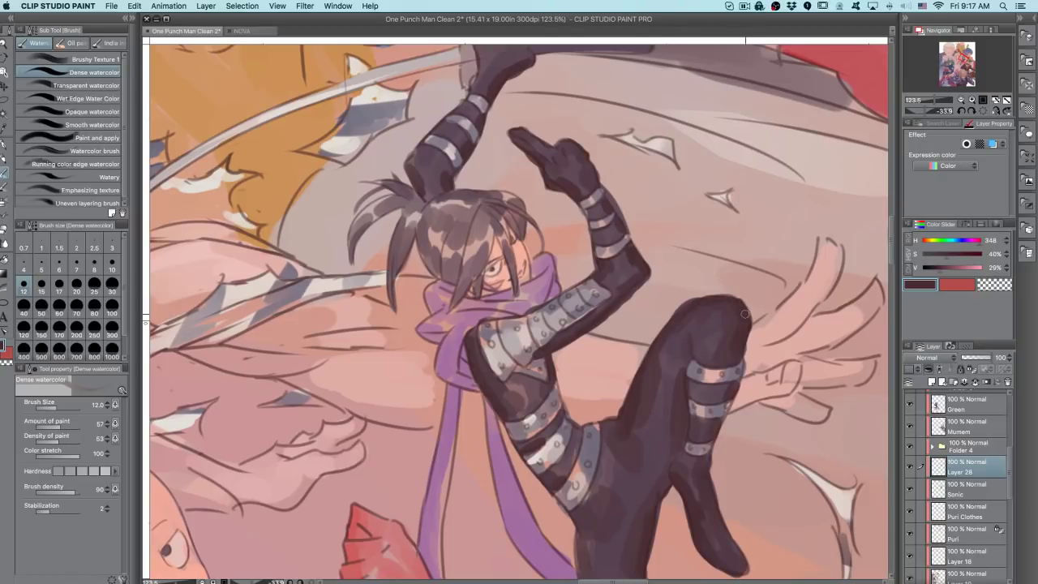
{"action": "left_click", "coordinate": [740, 317], "text": "alt"}
- Set the brush size to 17 and paint along the outer edge of the extended thigh from the hip to the knee
{"action": "left_click_drag", "start_coordinate": [672, 422], "coordinate": [589, 349]}
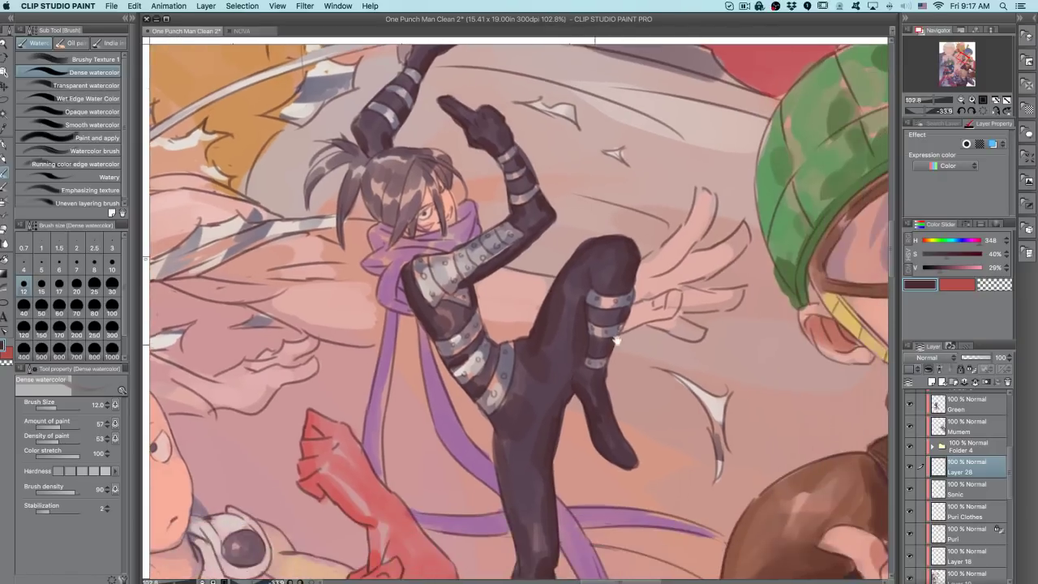
{"action": "left_click_drag", "start_coordinate": [606, 456], "coordinate": [597, 358]}
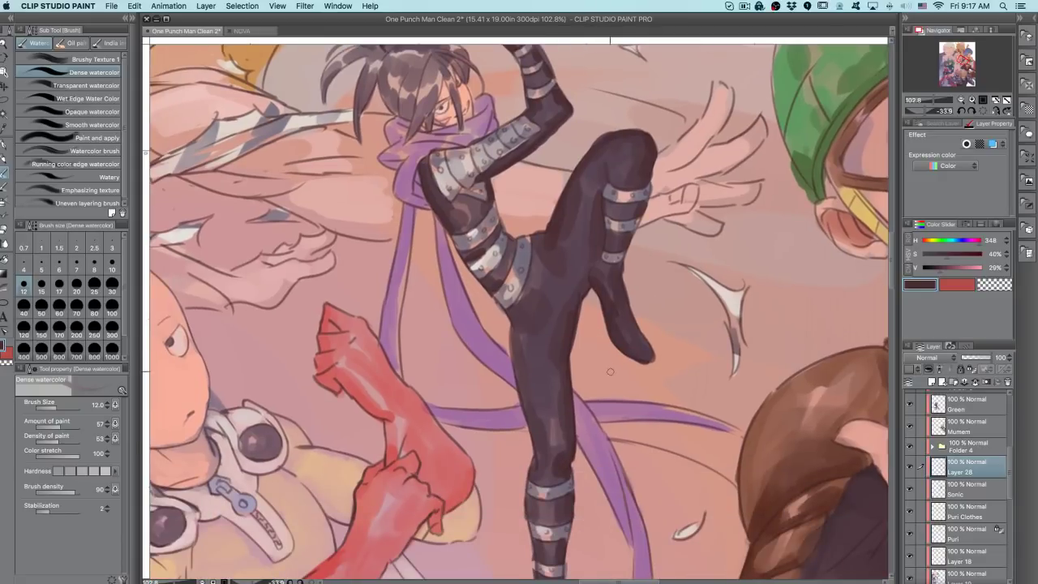
{"action": "key", "text": "bracketright"}
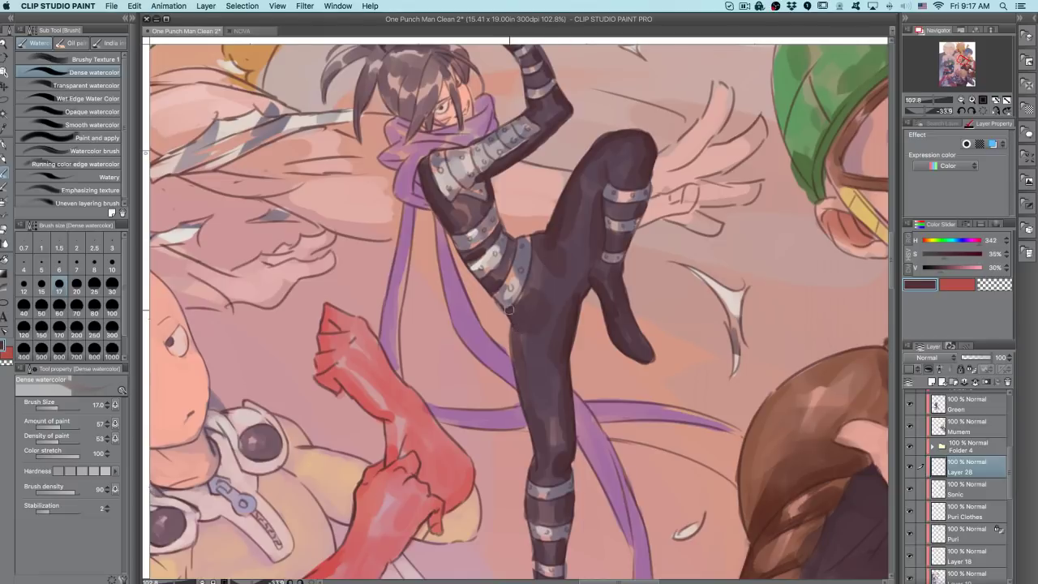
{"action": "left_click_drag", "start_coordinate": [514, 323], "coordinate": [525, 427]}
{"action": "mouse_move", "coordinate": [518, 386]}
{"action": "left_mouse_down"}
{"action": "mouse_move", "coordinate": [531, 478]}
{"action": "mouse_move", "coordinate": [535, 467]}
{"action": "left_mouse_up"}
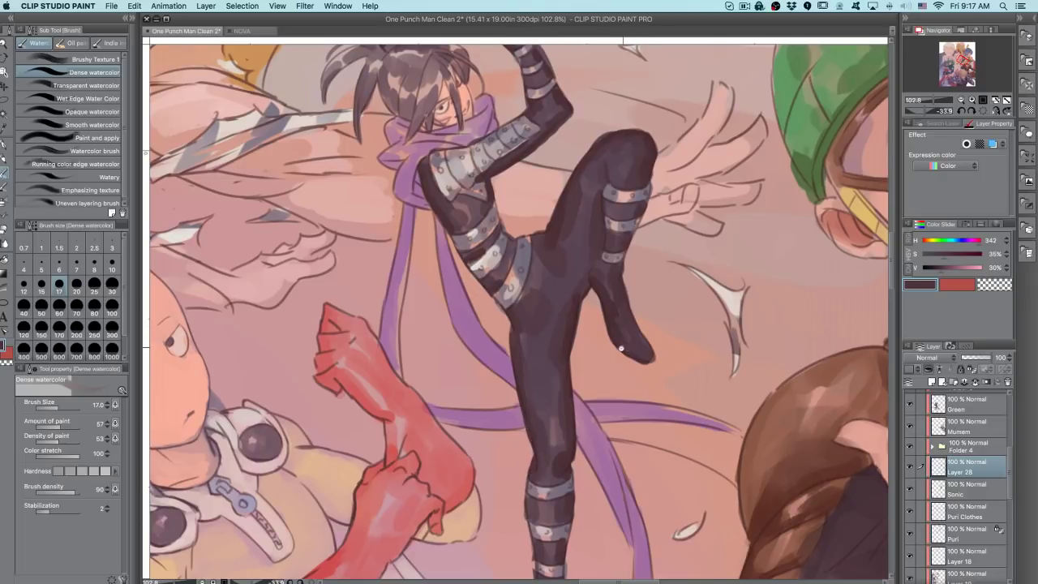
{"action": "scroll", "coordinate": [624, 347], "scroll_direction": "down", "scroll_amount": 4}
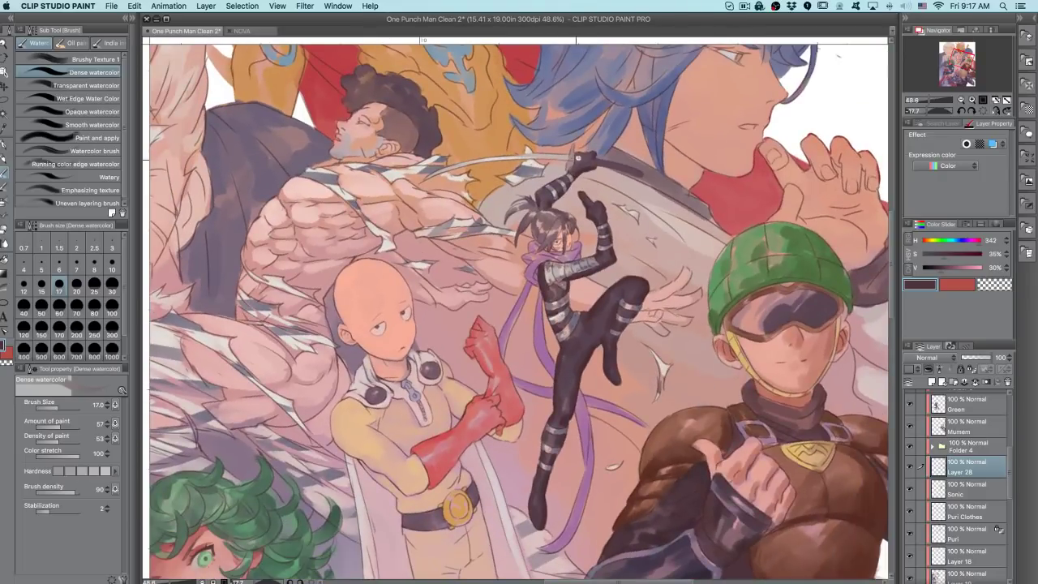
{"action": "scroll", "coordinate": [608, 179], "scroll_direction": "up", "scroll_amount": 5}
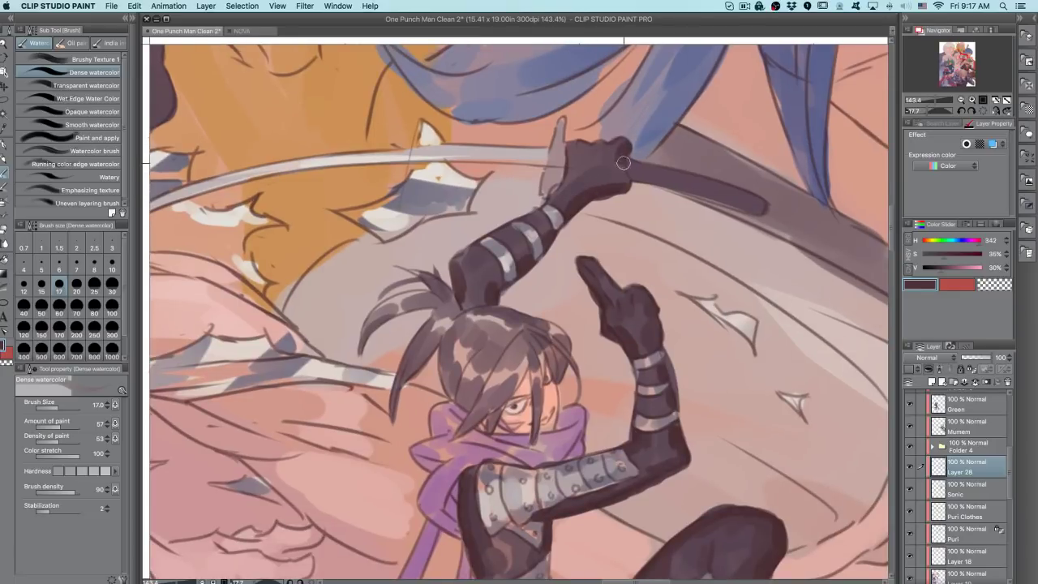
{"action": "left_click", "coordinate": [995, 109]}
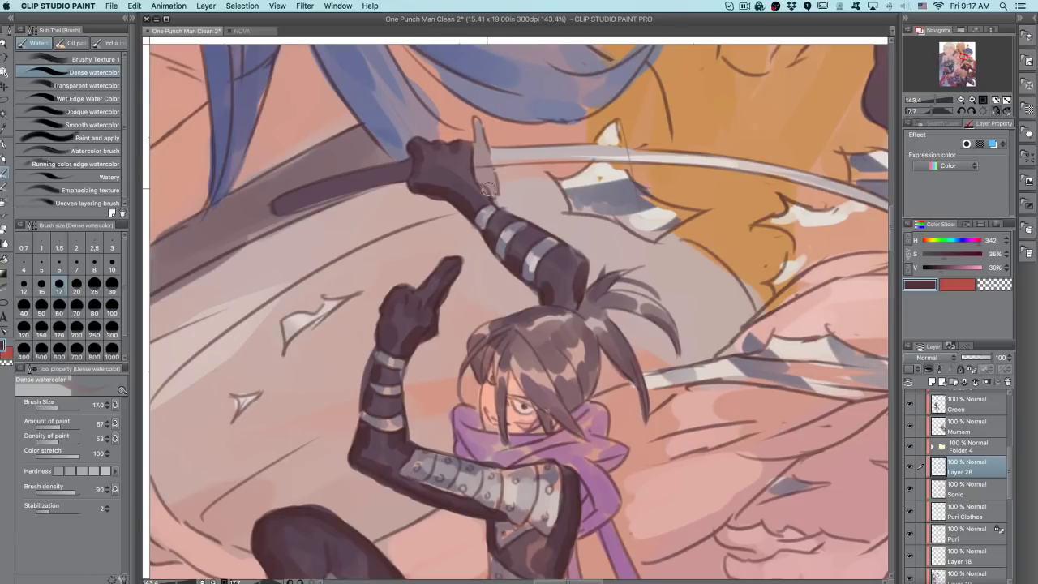
{"action": "left_click_drag", "start_coordinate": [489, 190], "coordinate": [451, 208], "text": "shift"}
{"action": "mouse_move", "coordinate": [275, 284]}
{"action": "left_mouse_down"}
{"action": "mouse_move", "coordinate": [375, 215]}
{"action": "mouse_move", "coordinate": [350, 232]}
{"action": "mouse_move", "coordinate": [376, 215]}
{"action": "mouse_move", "coordinate": [362, 224]}
{"action": "left_mouse_up"}
{"action": "key", "text": "ctrl+z"}
{"action": "key", "text": "ctrl+z"}
{"action": "key", "text": "ctrl+z"}
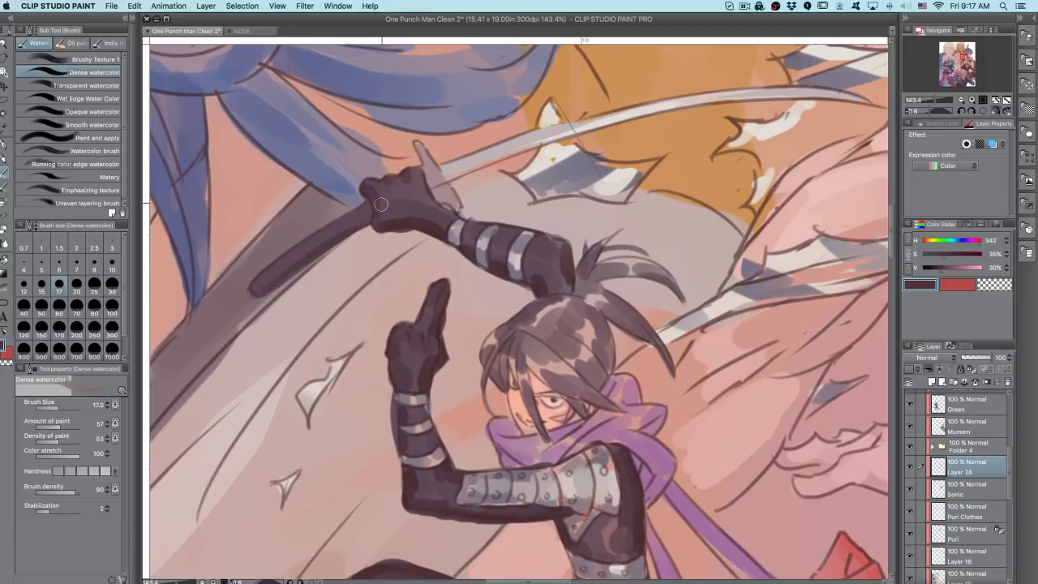
- Darken the sword handle with long strokes running from its free end up to the raised gloved hand
{"action": "left_click_drag", "start_coordinate": [264, 289], "coordinate": [373, 218]}
{"action": "left_click_drag", "start_coordinate": [271, 286], "coordinate": [378, 214]}
{"action": "left_click_drag", "start_coordinate": [264, 289], "coordinate": [373, 219]}
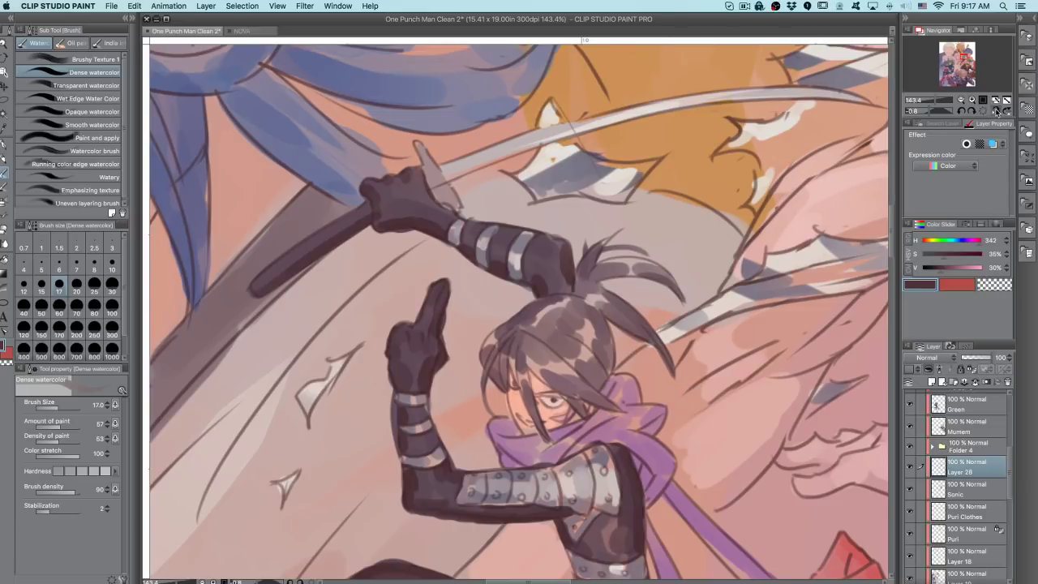
{"action": "scroll", "coordinate": [733, 375], "scroll_direction": "down", "scroll_amount": 5}
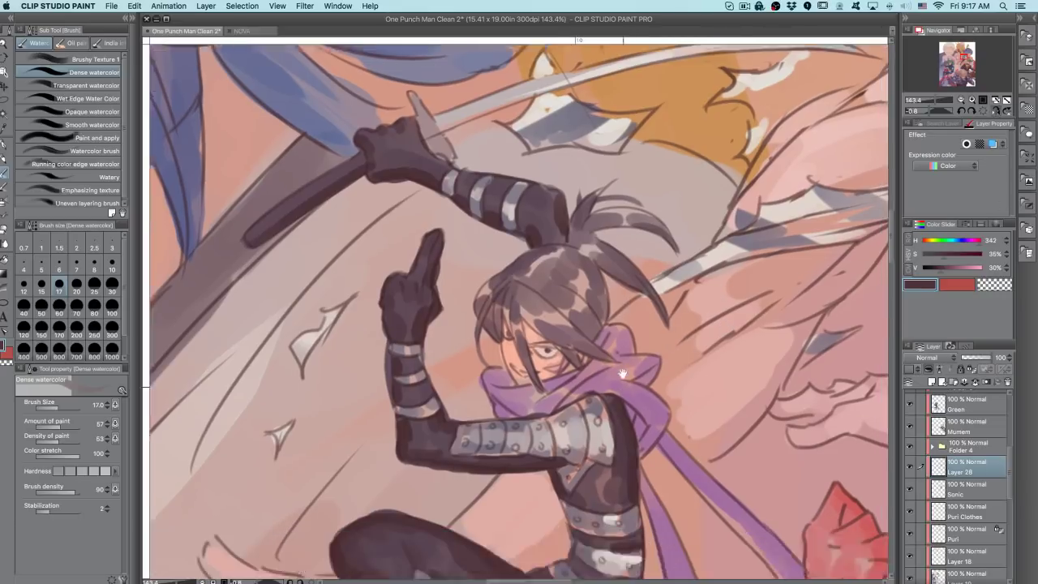
{"action": "left_click_drag", "start_coordinate": [554, 352], "coordinate": [581, 326]}
{"action": "key", "text": "ctrl+z"}
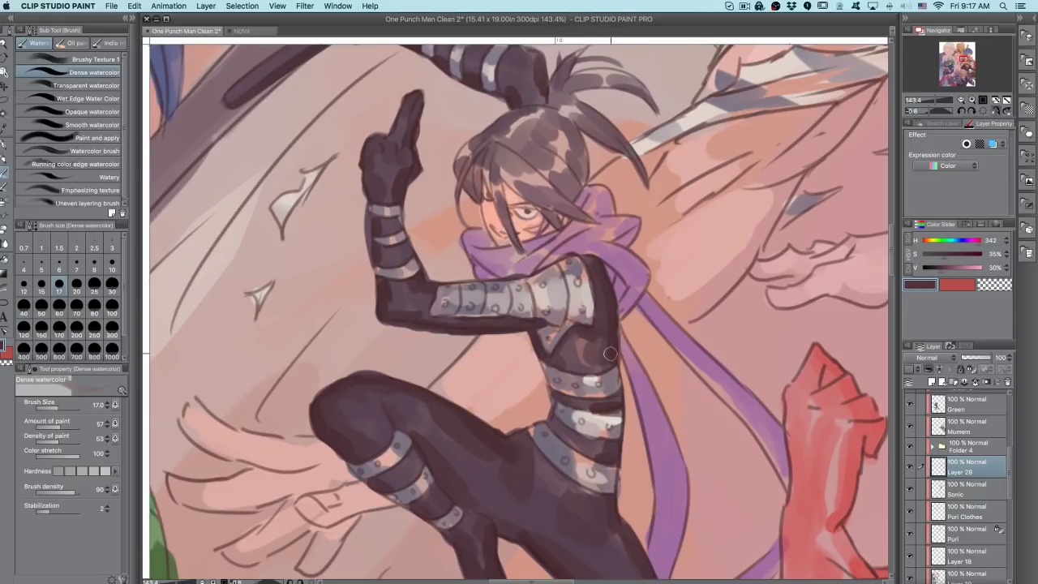
- Set the brush size to 20 and shade the inner thigh near the crotch and the fold beside the bent knee's upper strap
{"action": "scroll", "coordinate": [690, 364], "scroll_direction": "down", "scroll_amount": 4}
{"action": "left_click_drag", "start_coordinate": [670, 428], "coordinate": [719, 325]}
{"action": "left_click", "coordinate": [996, 112]}
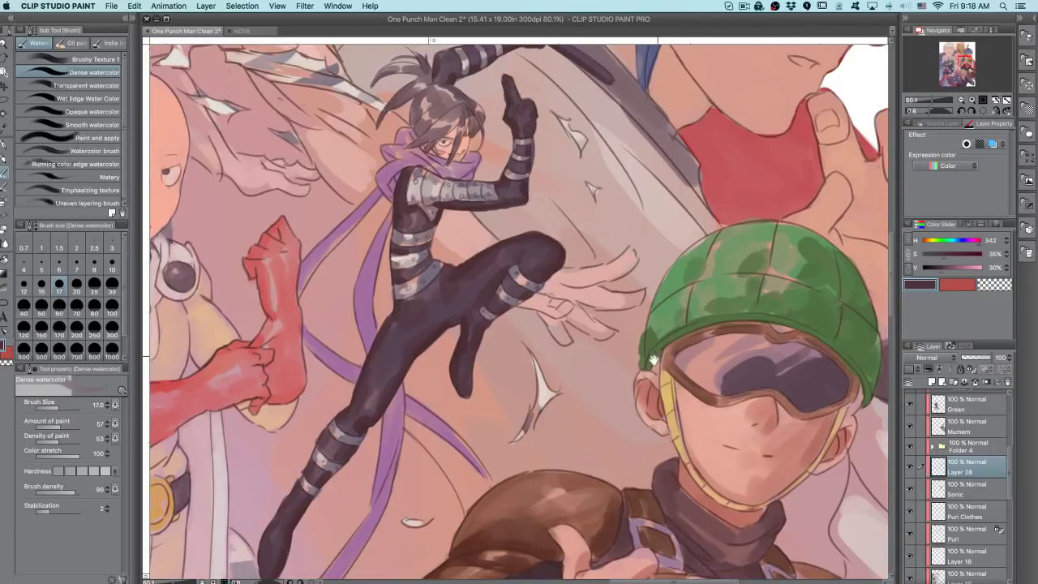
{"action": "scroll", "coordinate": [435, 322], "scroll_direction": "up", "scroll_amount": 5}
{"action": "key", "text": "]"}
{"action": "key", "text": "]"}
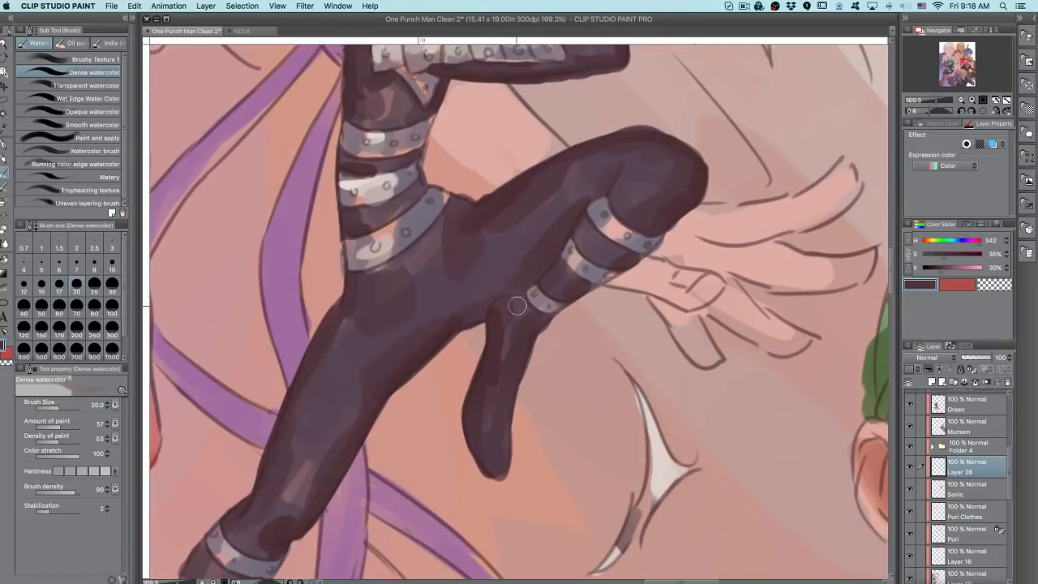
{"action": "left_click_drag", "start_coordinate": [454, 318], "coordinate": [475, 299]}
{"action": "left_click_drag", "start_coordinate": [594, 199], "coordinate": [590, 168]}
- Reduce the brush to size 15 and try finer strokes on the bent knee's fold and just below the waist strap
{"action": "key", "text": "bracketleft"}
{"action": "key", "text": "bracketleft"}
{"action": "key", "text": "bracketleft"}
{"action": "left_click_drag", "start_coordinate": [590, 200], "coordinate": [588, 183]}
{"action": "key", "text": "super+z"}
{"action": "mouse_move", "coordinate": [356, 277]}
{"action": "left_mouse_down"}
{"action": "mouse_move", "coordinate": [396, 266]}
{"action": "mouse_move", "coordinate": [415, 246]}
{"action": "left_mouse_up"}
{"action": "key", "text": "super+z"}
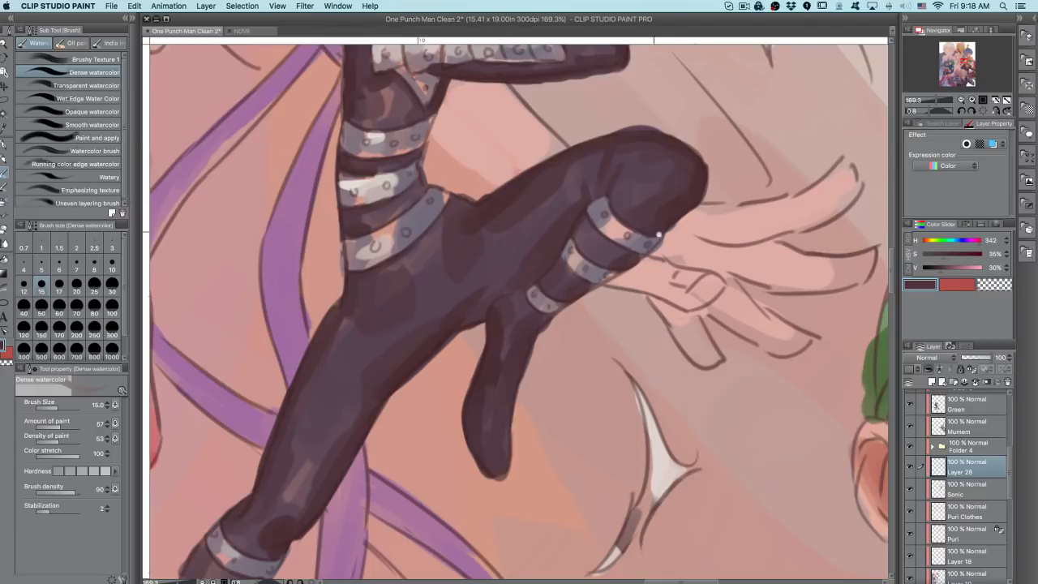
- Touch up the inner thigh edge, the hip crease below the waist strap and the crease between the two legs
{"action": "scroll", "coordinate": [650, 231], "scroll_direction": "down", "scroll_amount": 4}
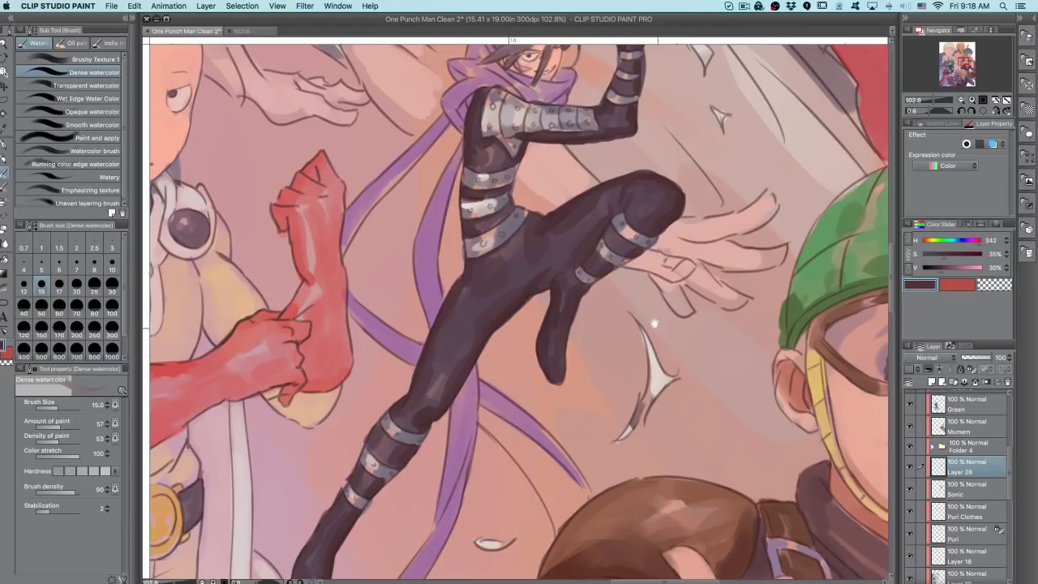
{"action": "scroll", "coordinate": [662, 337], "scroll_direction": "up", "scroll_amount": 4}
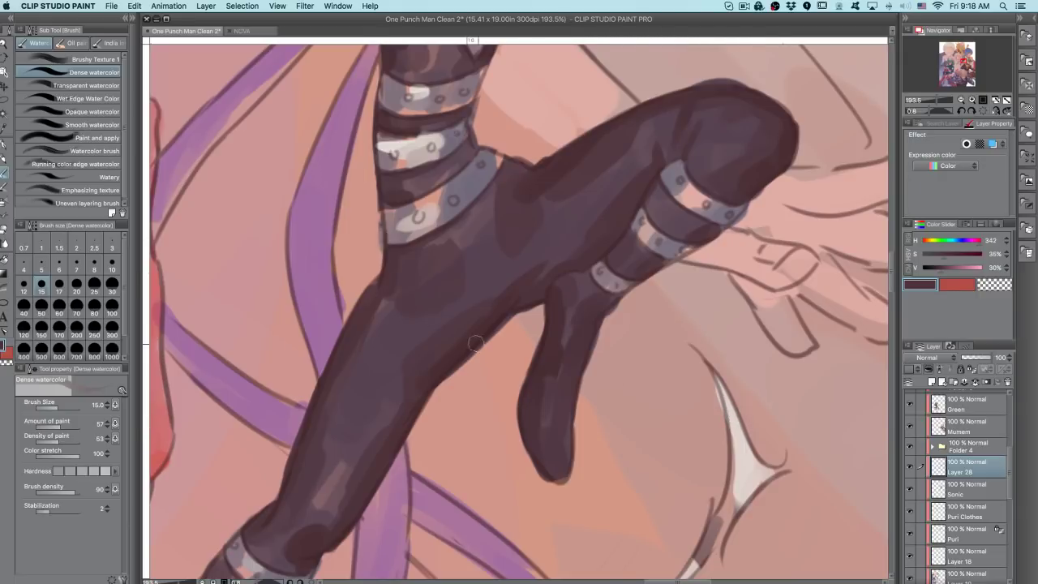
{"action": "scroll", "coordinate": [445, 333], "scroll_direction": "down", "scroll_amount": 6}
{"action": "left_click", "coordinate": [996, 109]}
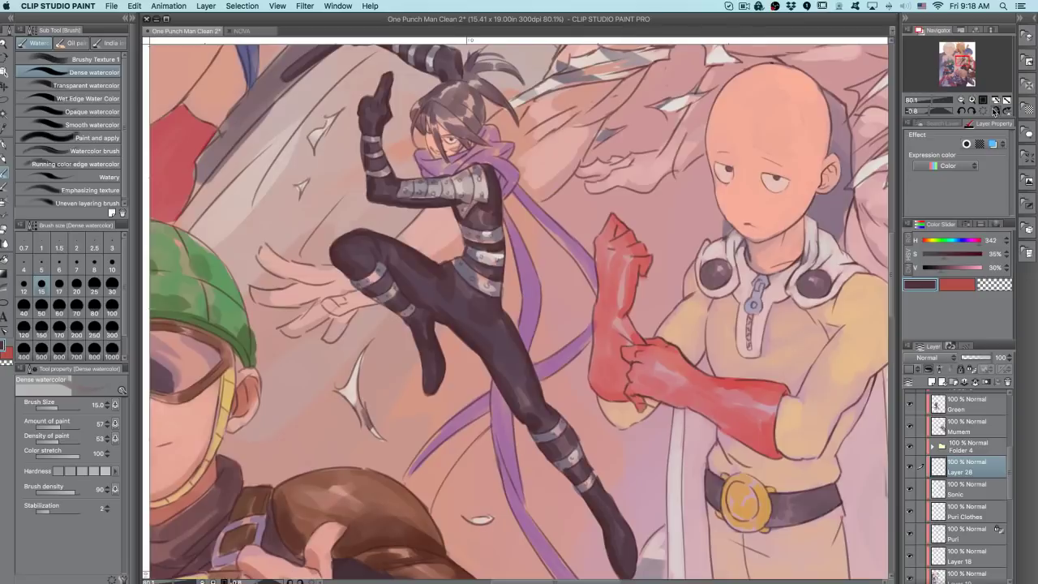
{"action": "left_click_drag", "start_coordinate": [663, 463], "coordinate": [711, 297]}
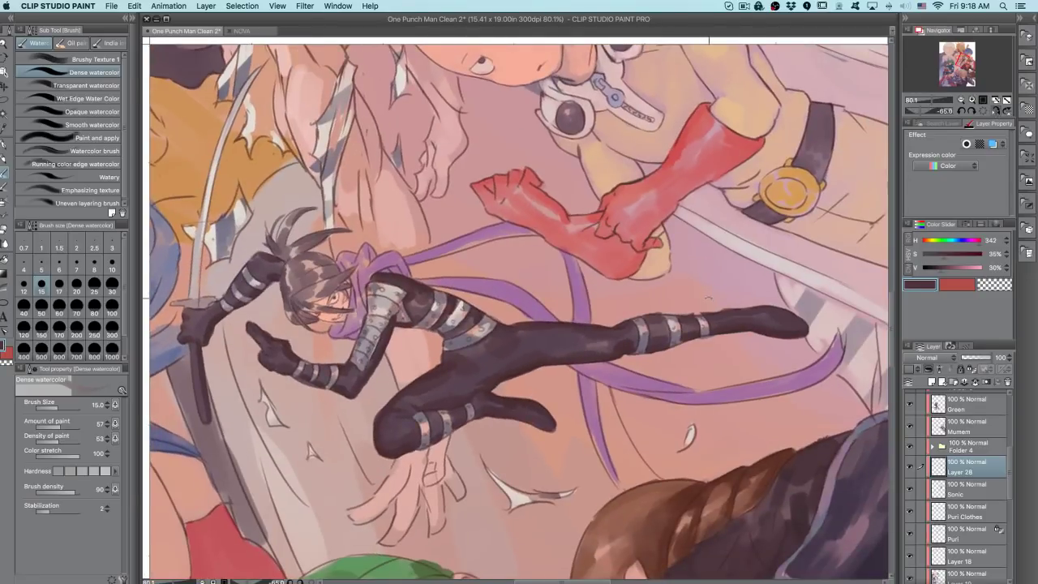
{"action": "left_click_drag", "start_coordinate": [635, 381], "coordinate": [791, 324]}
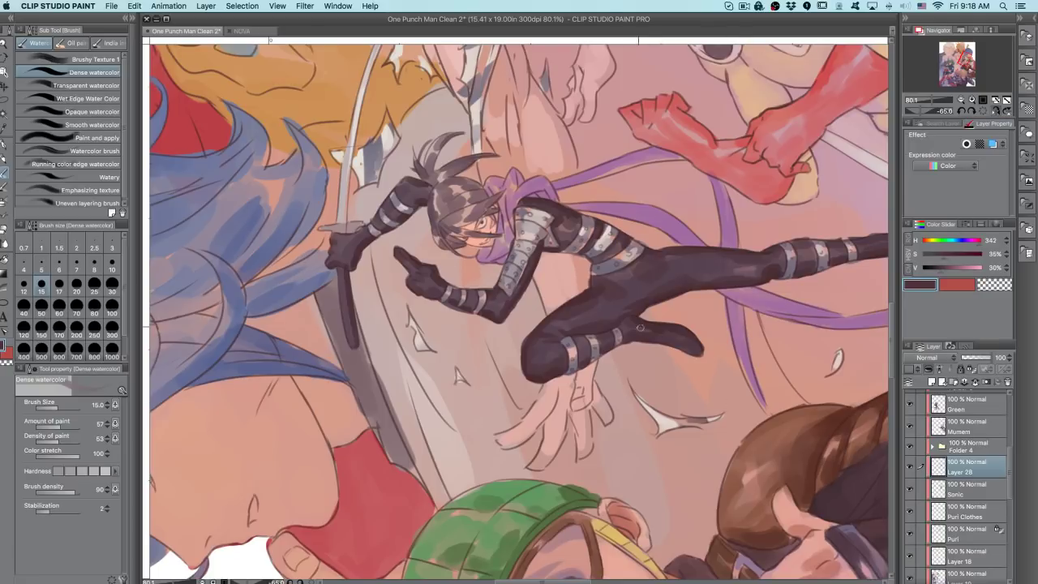
{"action": "scroll", "coordinate": [648, 332], "scroll_direction": "up", "scroll_amount": 5}
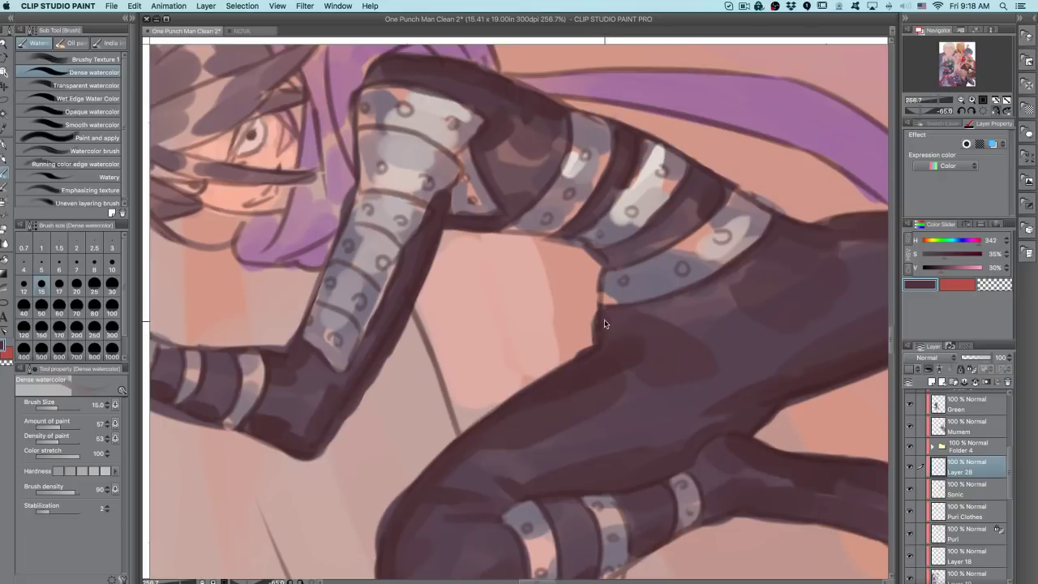
{"action": "mouse_move", "coordinate": [601, 317]}
{"action": "left_mouse_down"}
{"action": "mouse_move", "coordinate": [603, 336]}
{"action": "mouse_move", "coordinate": [602, 318]}
{"action": "left_mouse_up"}
{"action": "key", "text": "super+z"}
{"action": "left_click_drag", "start_coordinate": [709, 390], "coordinate": [716, 410]}
{"action": "scroll", "coordinate": [716, 411], "scroll_direction": "down", "scroll_amount": 4}
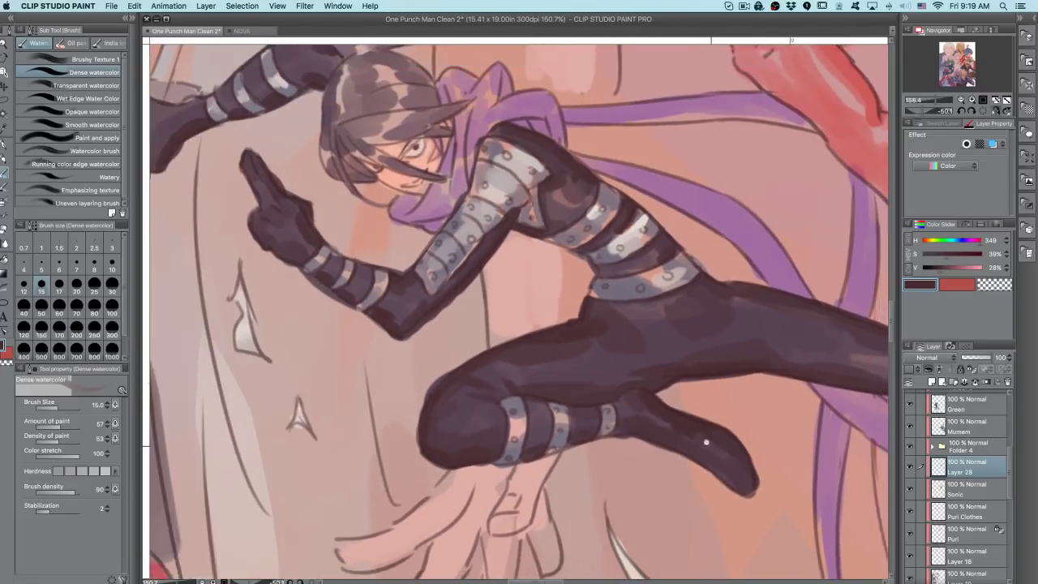
- Darken the suit between the torso straps and below the armpit, sampling dark tones from the suit
{"action": "scroll", "coordinate": [614, 236], "scroll_direction": "up", "scroll_amount": 4}
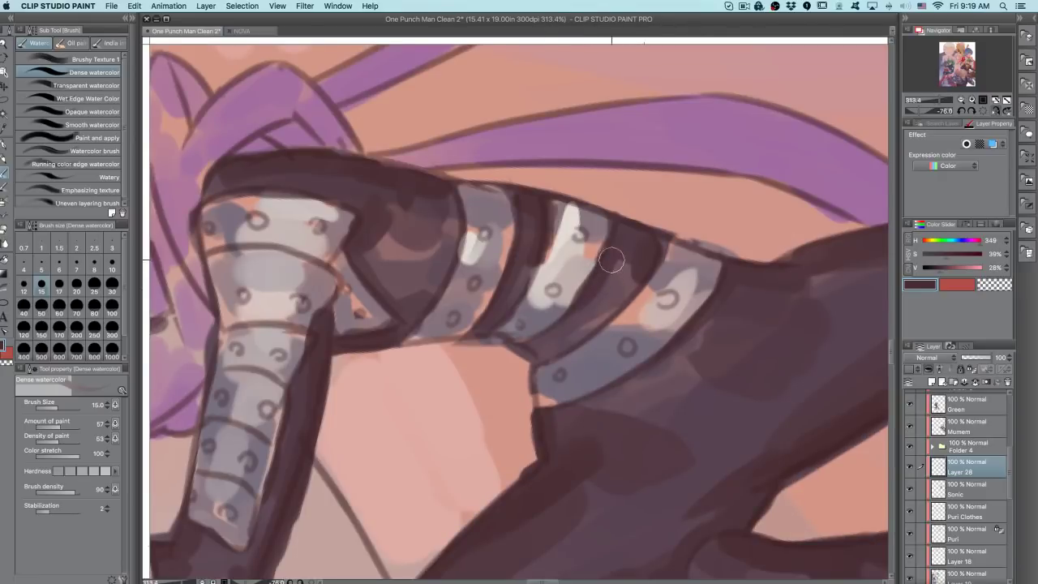
{"action": "mouse_move", "coordinate": [657, 221]}
{"action": "left_mouse_down"}
{"action": "mouse_move", "coordinate": [616, 342]}
{"action": "mouse_move", "coordinate": [647, 326]}
{"action": "mouse_move", "coordinate": [662, 287]}
{"action": "mouse_move", "coordinate": [622, 275]}
{"action": "left_mouse_up"}
{"action": "left_click", "coordinate": [628, 338], "text": "alt"}
{"action": "left_click", "coordinate": [630, 336], "text": "alt"}
{"action": "key", "text": "super+z"}
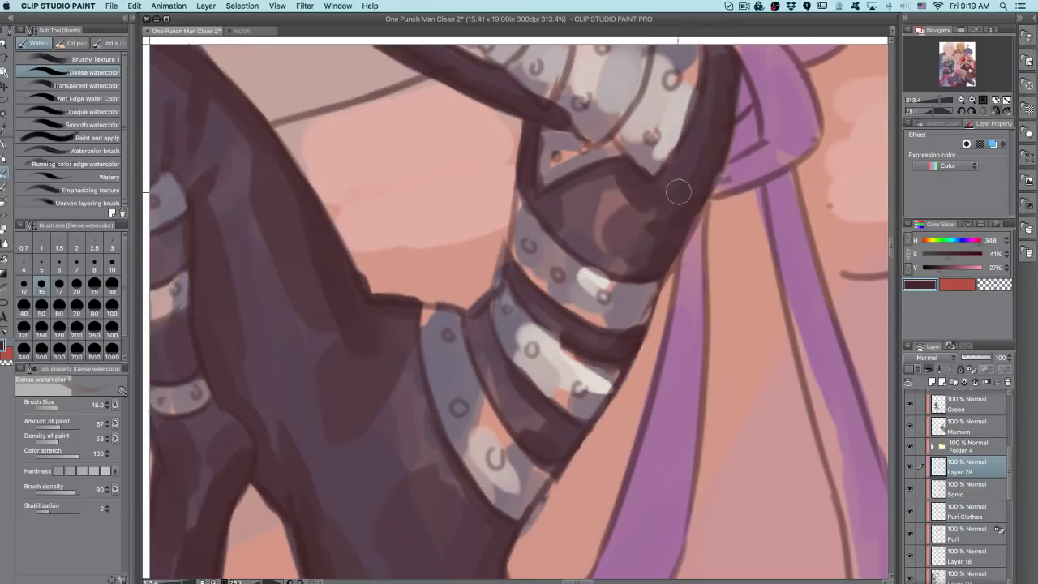
{"action": "scroll", "coordinate": [708, 178], "scroll_direction": "down", "scroll_amount": 5}
{"action": "left_click_drag", "start_coordinate": [717, 411], "coordinate": [783, 430]}
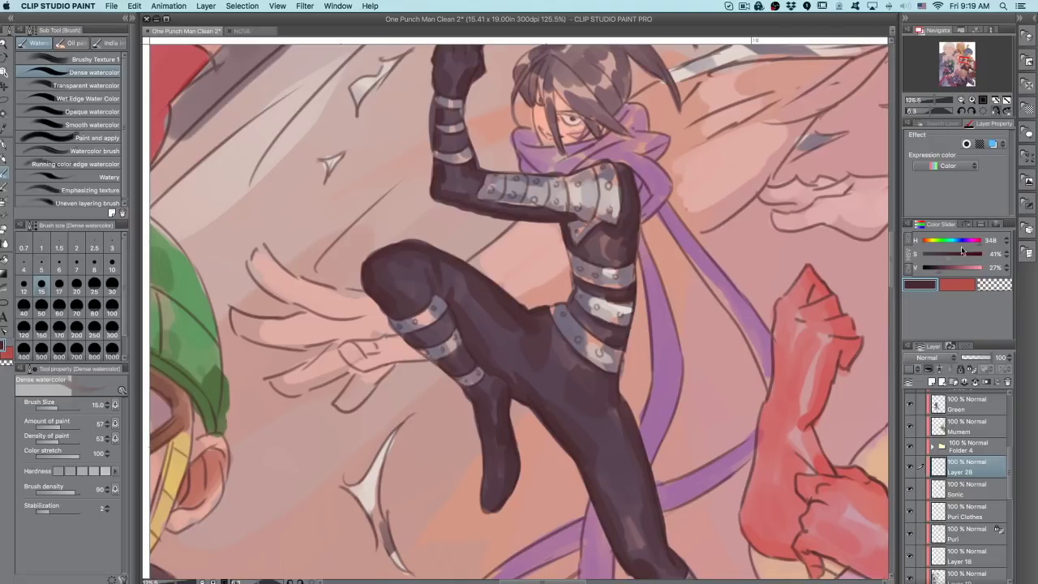
- Set the brush size to 12 and paint small dark reflections near the back ends of the three torso straps
{"action": "scroll", "coordinate": [809, 371], "scroll_direction": "down", "scroll_amount": 2}
{"action": "left_click_drag", "start_coordinate": [791, 379], "coordinate": [823, 251]}
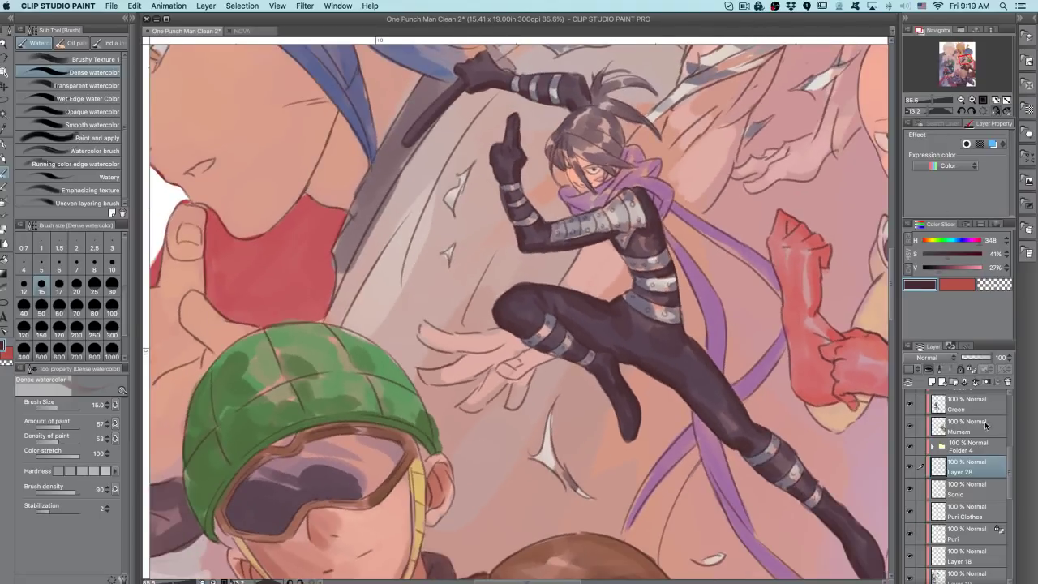
{"action": "left_click_drag", "start_coordinate": [1008, 457], "coordinate": [1002, 460]}
{"action": "scroll", "coordinate": [1008, 459], "scroll_direction": "down", "scroll_amount": 1}
{"action": "scroll", "coordinate": [667, 262], "scroll_direction": "up", "scroll_amount": 5}
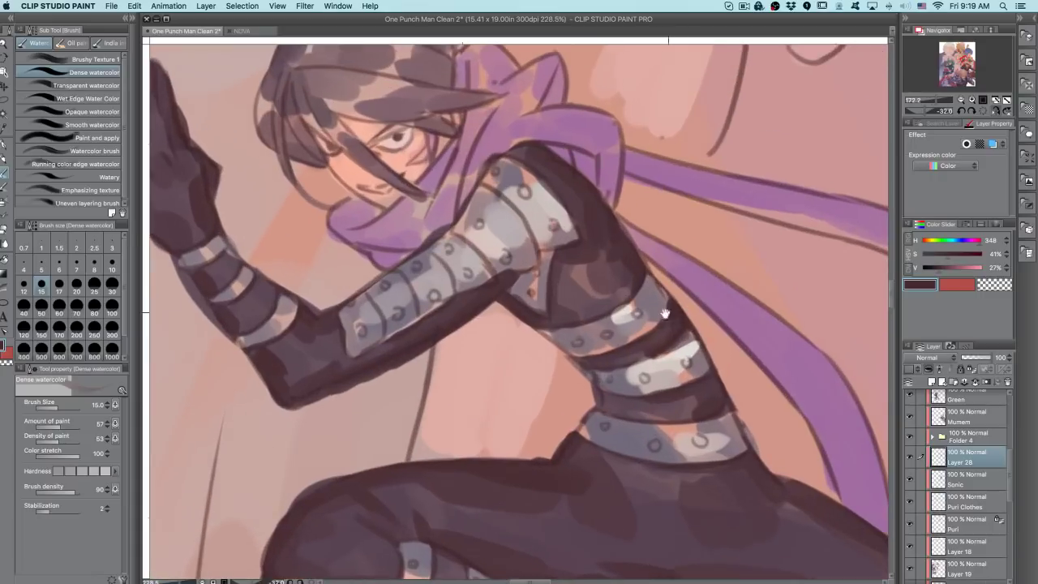
{"action": "key", "text": "bracketleft"}
{"action": "key", "text": "bracketleft"}
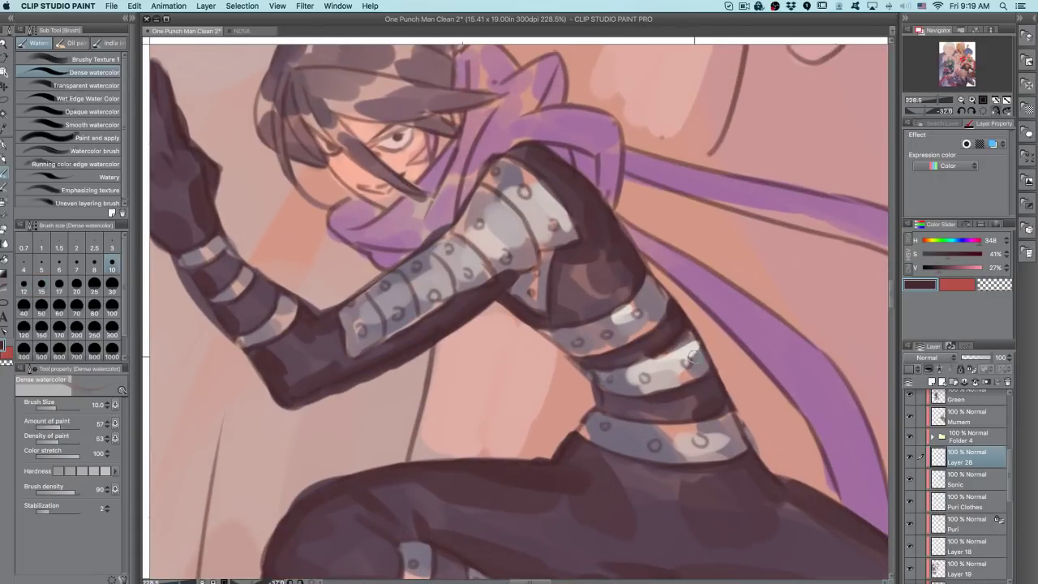
{"action": "key", "text": "bracketright"}
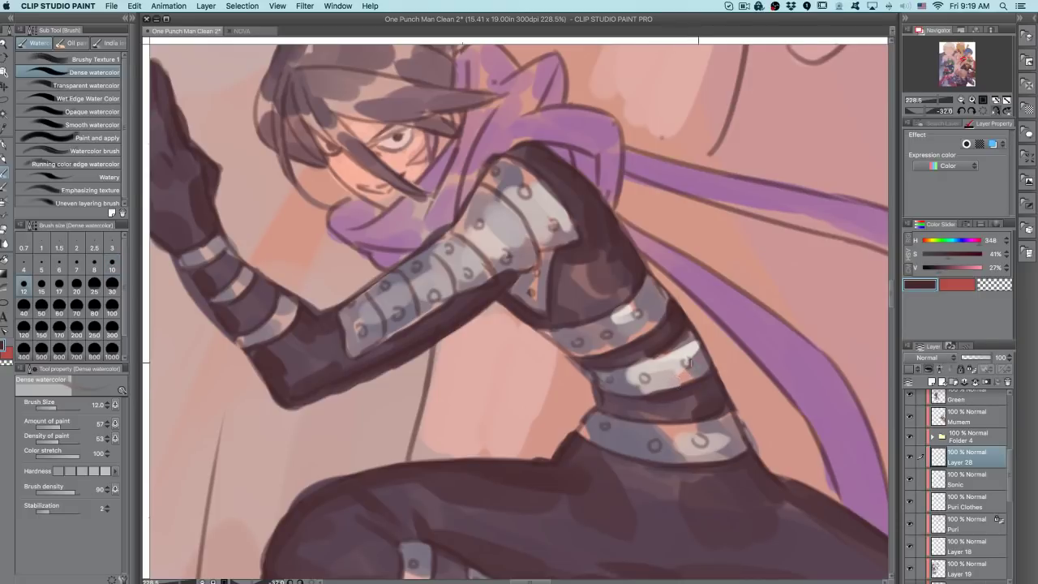
{"action": "left_click_drag", "start_coordinate": [688, 365], "coordinate": [702, 375]}
{"action": "left_click_drag", "start_coordinate": [718, 432], "coordinate": [724, 442]}
{"action": "mouse_move", "coordinate": [651, 314]}
{"action": "left_mouse_down"}
{"action": "mouse_move", "coordinate": [642, 296]}
{"action": "mouse_move", "coordinate": [649, 308]}
{"action": "left_mouse_up"}
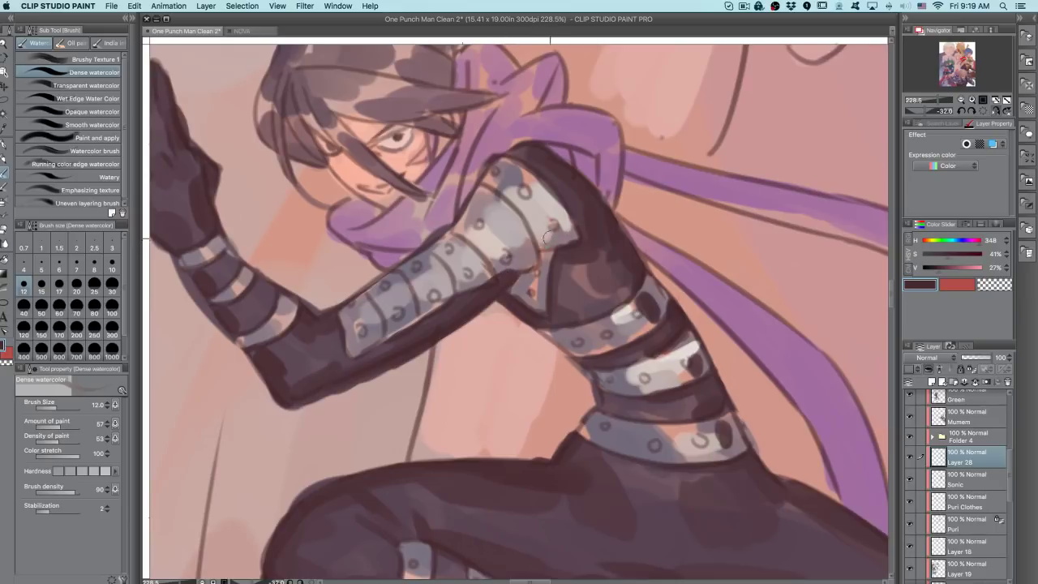
- Reduce the brush to size 8 and darken the seams between the armor plates along Sonic's bent arm
{"action": "key", "text": "bracketleft"}
{"action": "key", "text": "bracketleft"}
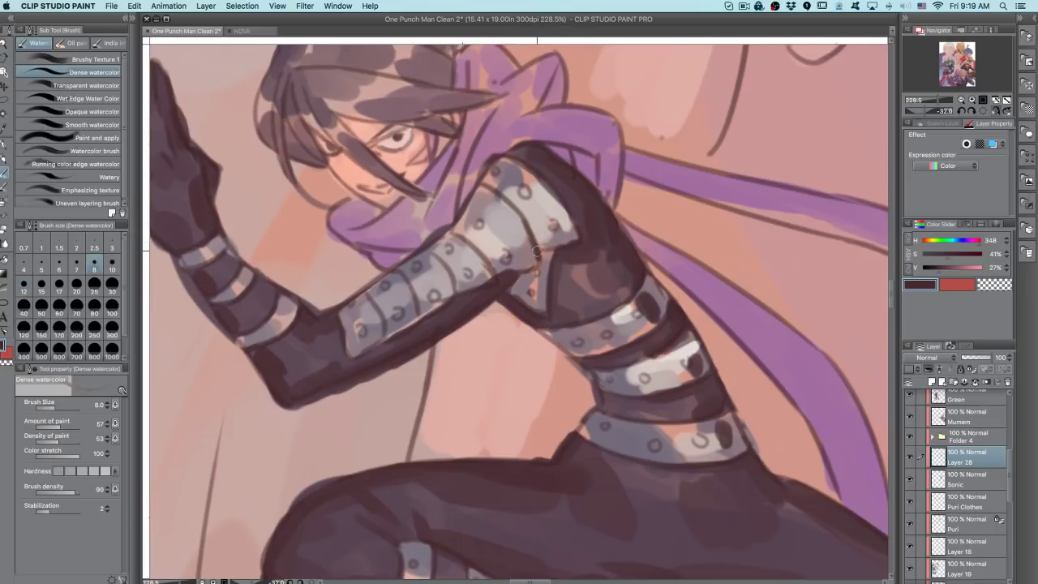
{"action": "mouse_move", "coordinate": [492, 273]}
{"action": "left_mouse_down"}
{"action": "mouse_move", "coordinate": [491, 242]}
{"action": "mouse_move", "coordinate": [473, 290]}
{"action": "mouse_move", "coordinate": [452, 287]}
{"action": "mouse_move", "coordinate": [447, 272]}
{"action": "mouse_move", "coordinate": [453, 290]}
{"action": "mouse_move", "coordinate": [431, 247]}
{"action": "mouse_move", "coordinate": [456, 291]}
{"action": "mouse_move", "coordinate": [467, 262]}
{"action": "left_mouse_up"}
{"action": "key", "text": "super+z"}
{"action": "key", "text": "super+z"}
{"action": "key", "text": "super+z"}
{"action": "left_click_drag", "start_coordinate": [385, 335], "coordinate": [368, 290]}
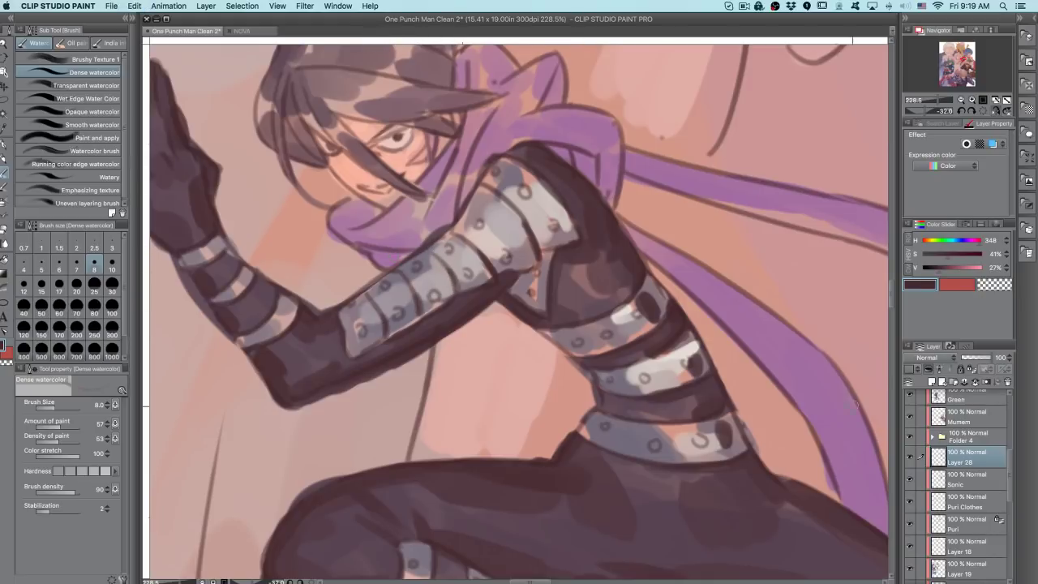
- Set the brush size to 12 and paint dark reflections along the upper edges of the arm's armor plates
{"action": "key", "text": "]"}
{"action": "key", "text": "]"}
{"action": "mouse_move", "coordinate": [504, 182]}
{"action": "left_mouse_down"}
{"action": "mouse_move", "coordinate": [477, 219]}
{"action": "mouse_move", "coordinate": [484, 199]}
{"action": "mouse_move", "coordinate": [468, 238]}
{"action": "mouse_move", "coordinate": [487, 195]}
{"action": "left_mouse_up"}
{"action": "mouse_move", "coordinate": [434, 257]}
{"action": "left_mouse_down"}
{"action": "mouse_move", "coordinate": [453, 237]}
{"action": "mouse_move", "coordinate": [388, 285]}
{"action": "mouse_move", "coordinate": [416, 249]}
{"action": "left_mouse_up"}
{"action": "left_click_drag", "start_coordinate": [389, 287], "coordinate": [400, 271]}
{"action": "left_click_drag", "start_coordinate": [344, 315], "coordinate": [366, 299]}
{"action": "scroll", "coordinate": [492, 255], "scroll_direction": "down", "scroll_amount": 5}
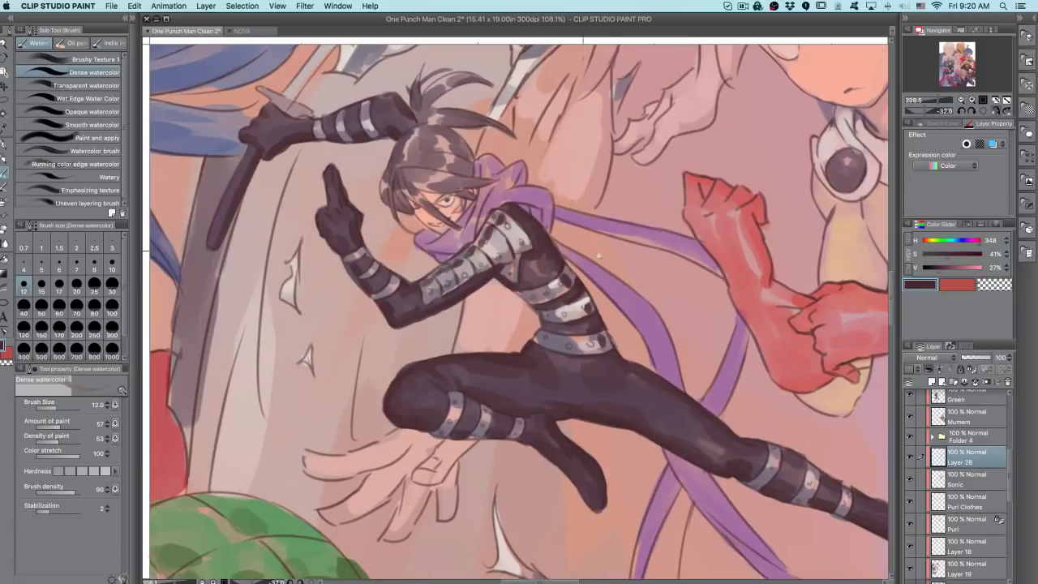
- Flip the canvas horizontally and paint dark reflections on the three straps of the bent leg's shin
{"action": "left_click_drag", "start_coordinate": [686, 289], "coordinate": [629, 434]}
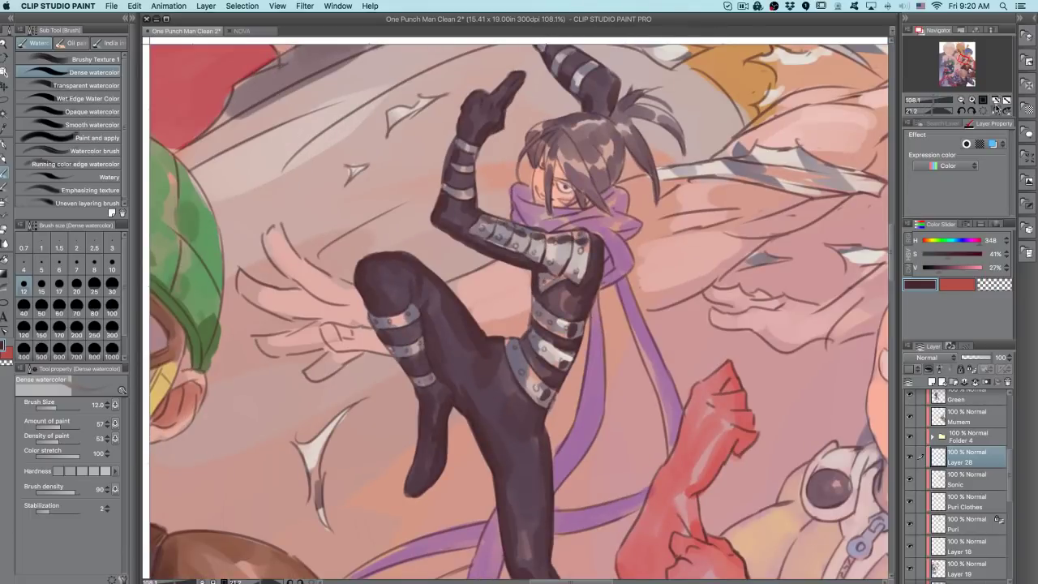
{"action": "left_click", "coordinate": [996, 101]}
{"action": "scroll", "coordinate": [580, 359], "scroll_direction": "down", "scroll_amount": 3}
{"action": "scroll", "coordinate": [506, 243], "scroll_direction": "up", "scroll_amount": 5}
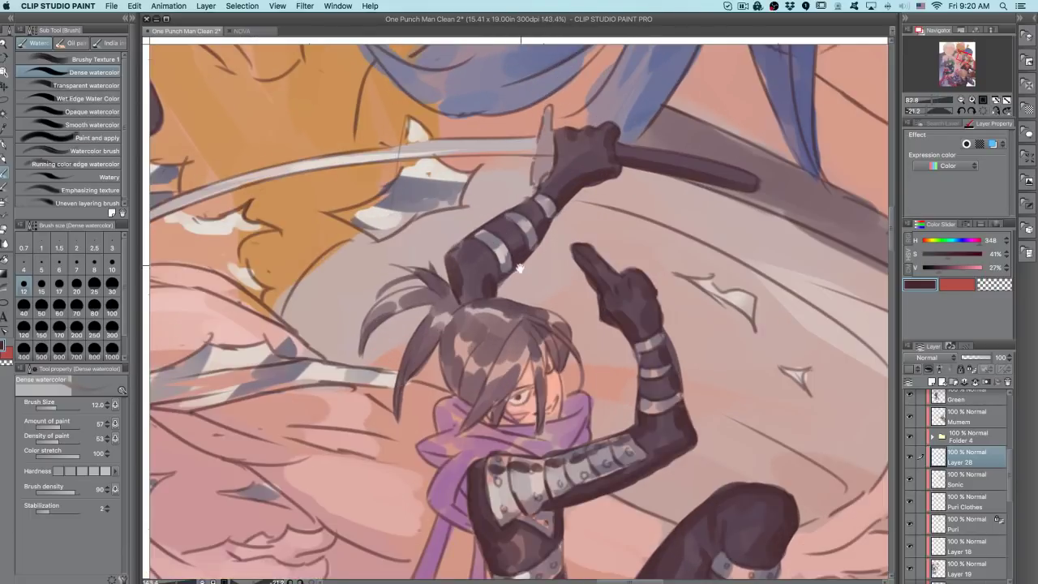
{"action": "left_click", "coordinate": [492, 239]}
{"action": "scroll", "coordinate": [543, 196], "scroll_direction": "down", "scroll_amount": 5}
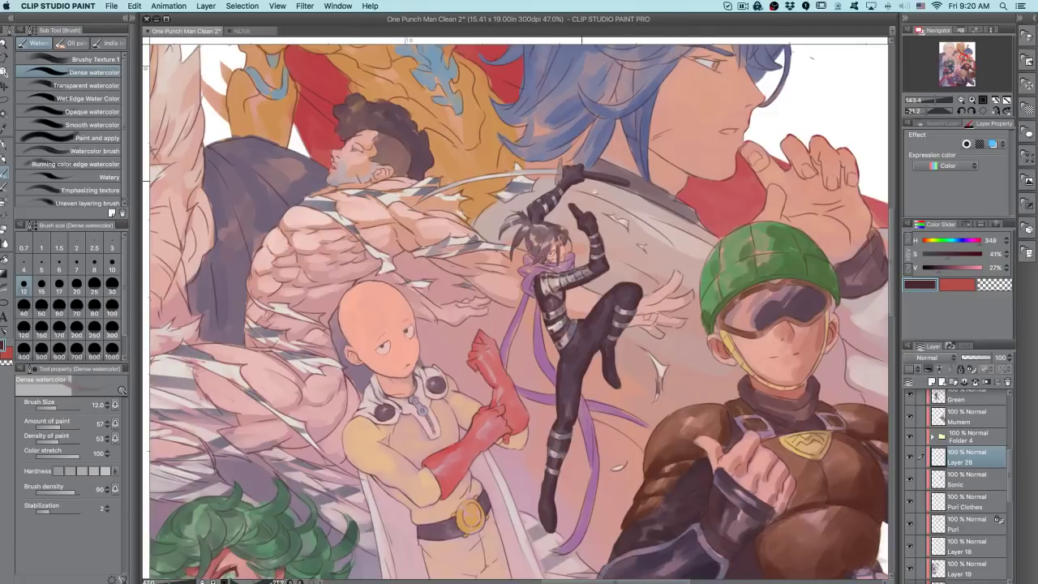
{"action": "scroll", "coordinate": [622, 338], "scroll_direction": "up", "scroll_amount": 5}
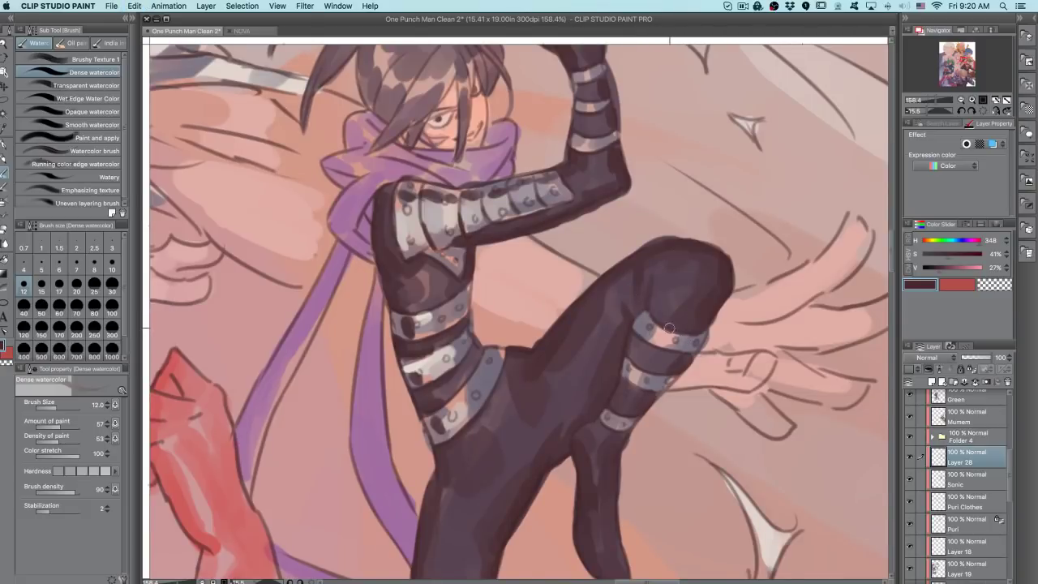
{"action": "left_click_drag", "start_coordinate": [683, 341], "coordinate": [684, 345]}
{"action": "left_click_drag", "start_coordinate": [648, 377], "coordinate": [651, 383]}
{"action": "left_click", "coordinate": [623, 425]}
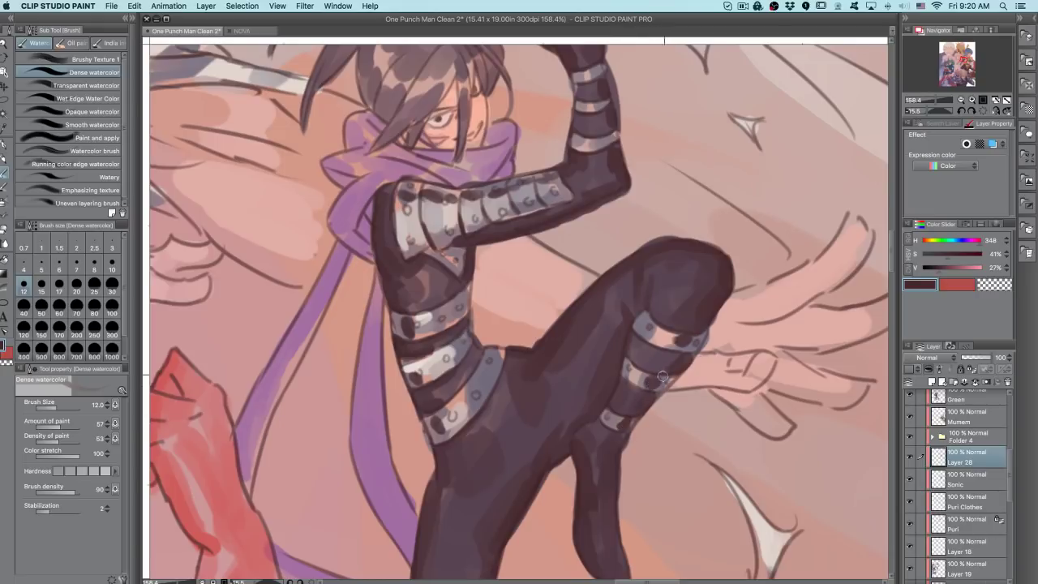
{"action": "left_click_drag", "start_coordinate": [676, 344], "coordinate": [644, 329]}
{"action": "left_click_drag", "start_coordinate": [633, 370], "coordinate": [630, 372]}
{"action": "left_click", "coordinate": [609, 415]}
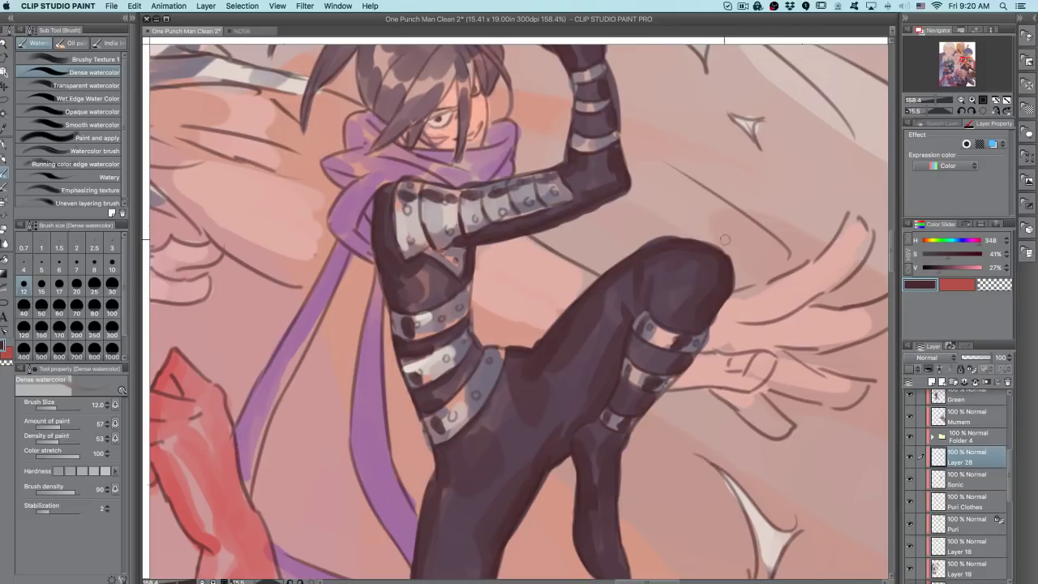
- Flip the canvas back and deepen the dark reflections on the straps of the raised sword arm
{"action": "mouse_move", "coordinate": [570, 208]}
{"action": "left_mouse_down"}
{"action": "mouse_move", "coordinate": [497, 357]}
{"action": "mouse_move", "coordinate": [546, 283]}
{"action": "left_mouse_up"}
{"action": "mouse_move", "coordinate": [479, 364]}
{"action": "left_mouse_down"}
{"action": "mouse_move", "coordinate": [462, 373]}
{"action": "mouse_move", "coordinate": [472, 358]}
{"action": "mouse_move", "coordinate": [440, 384]}
{"action": "mouse_move", "coordinate": [457, 378]}
{"action": "left_mouse_up"}
{"action": "scroll", "coordinate": [488, 345], "scroll_direction": "down", "scroll_amount": 3}
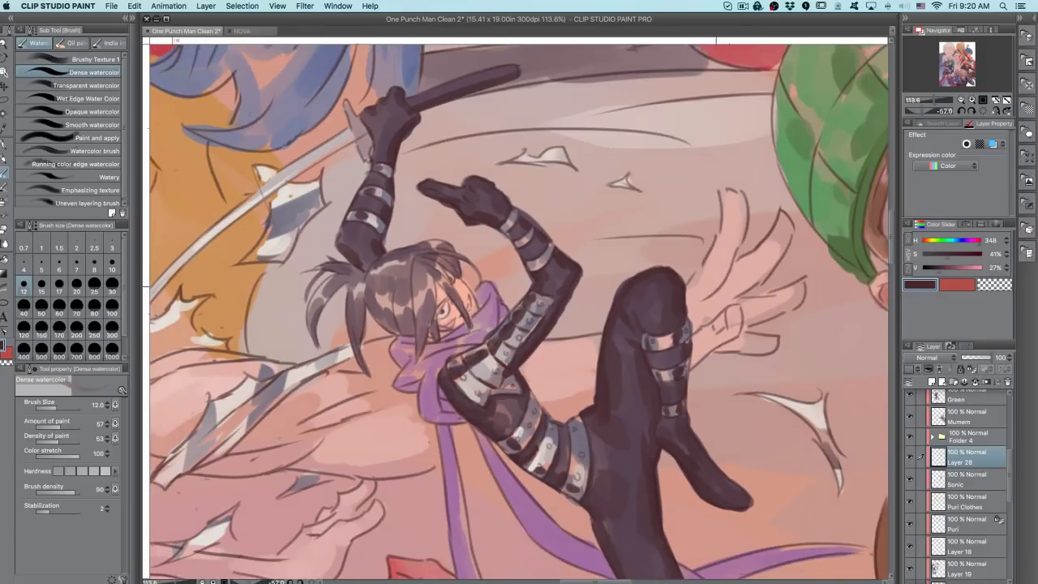
{"action": "left_click", "coordinate": [982, 111]}
{"action": "left_click", "coordinate": [996, 110]}
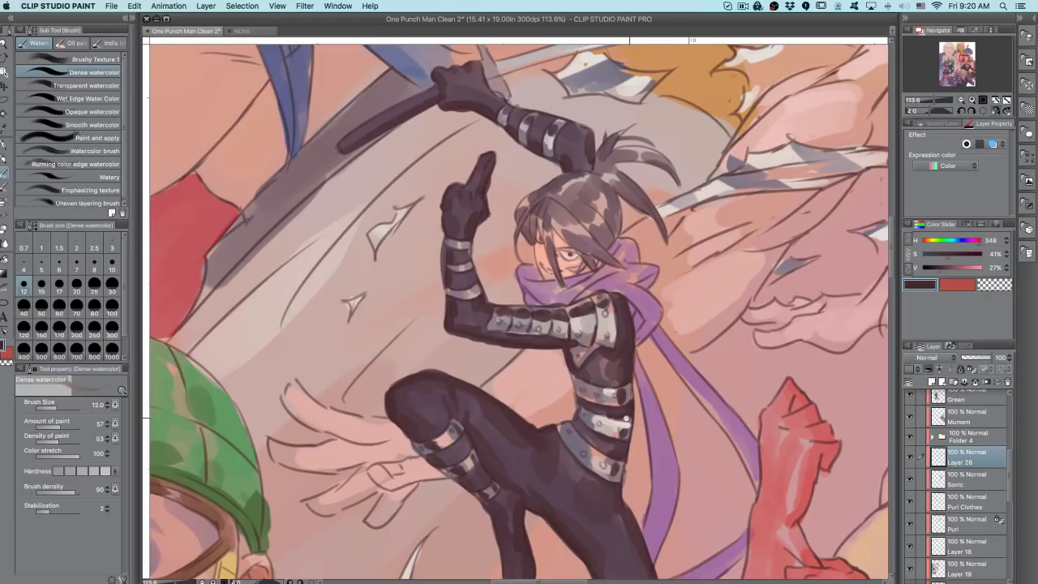
{"action": "scroll", "coordinate": [630, 419], "scroll_direction": "down", "scroll_amount": 3}
{"action": "left_click_drag", "start_coordinate": [585, 330], "coordinate": [575, 404]}
{"action": "scroll", "coordinate": [568, 280], "scroll_direction": "up", "scroll_amount": 5}
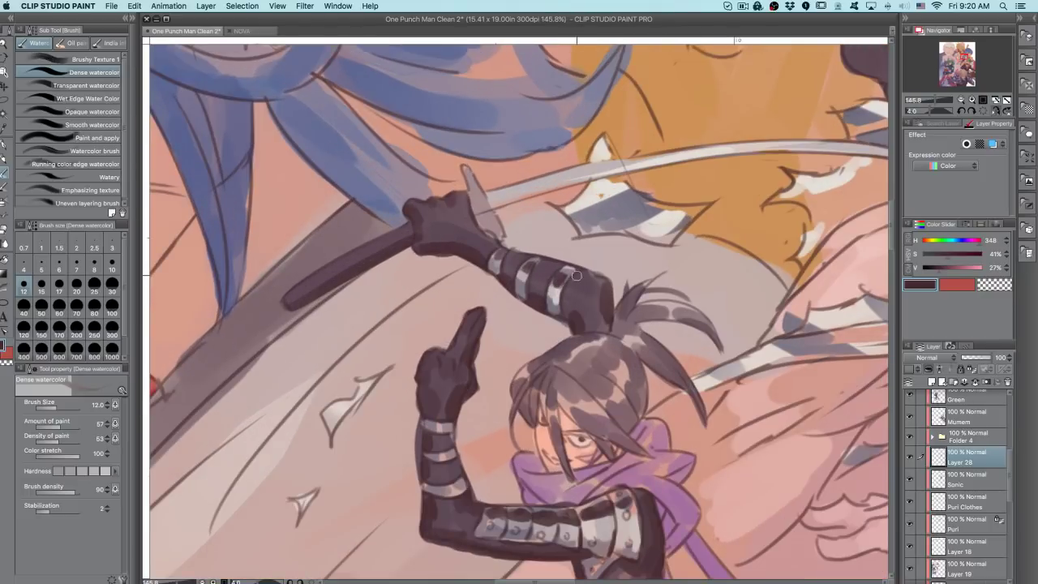
{"action": "scroll", "coordinate": [575, 277], "scroll_direction": "up", "scroll_amount": 3}
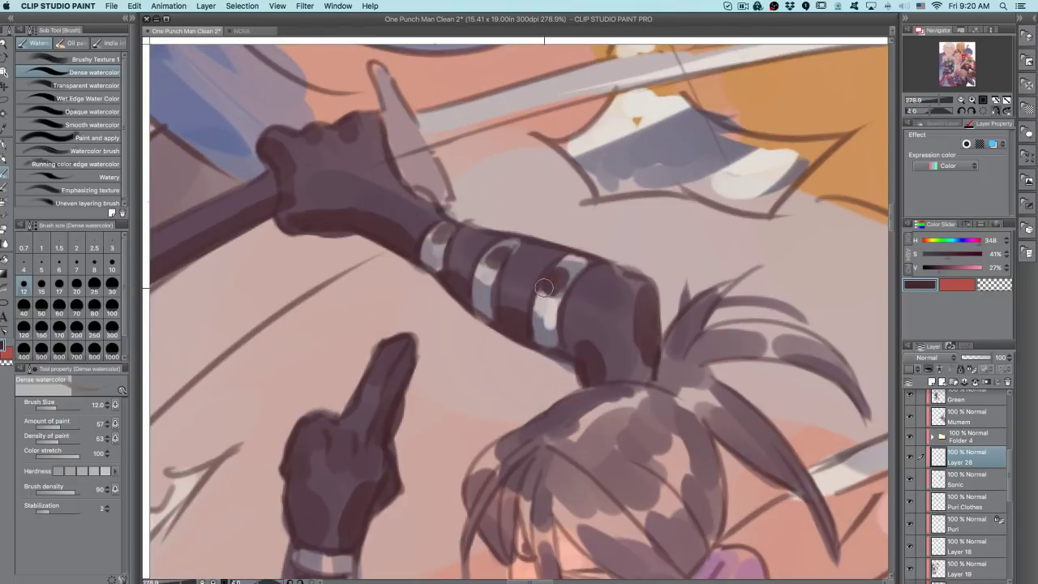
{"action": "mouse_move", "coordinate": [555, 283]}
{"action": "left_mouse_down"}
{"action": "mouse_move", "coordinate": [561, 274]}
{"action": "mouse_move", "coordinate": [556, 286]}
{"action": "mouse_move", "coordinate": [545, 280]}
{"action": "left_mouse_up"}
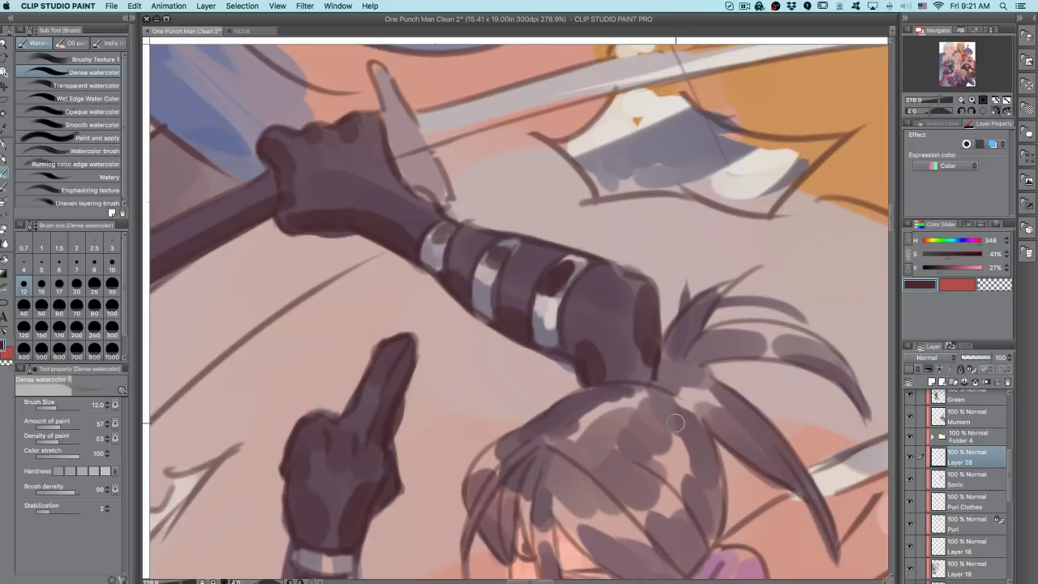
{"action": "mouse_move", "coordinate": [648, 356]}
{"action": "left_mouse_down"}
{"action": "mouse_move", "coordinate": [646, 373]}
{"action": "mouse_move", "coordinate": [606, 363]}
{"action": "left_mouse_up"}
- Darken the color to 47% saturation and 17% brightness and shade the hair's crown, switching to Transparent watercolor at size 17
{"action": "left_click_drag", "start_coordinate": [712, 429], "coordinate": [702, 293]}
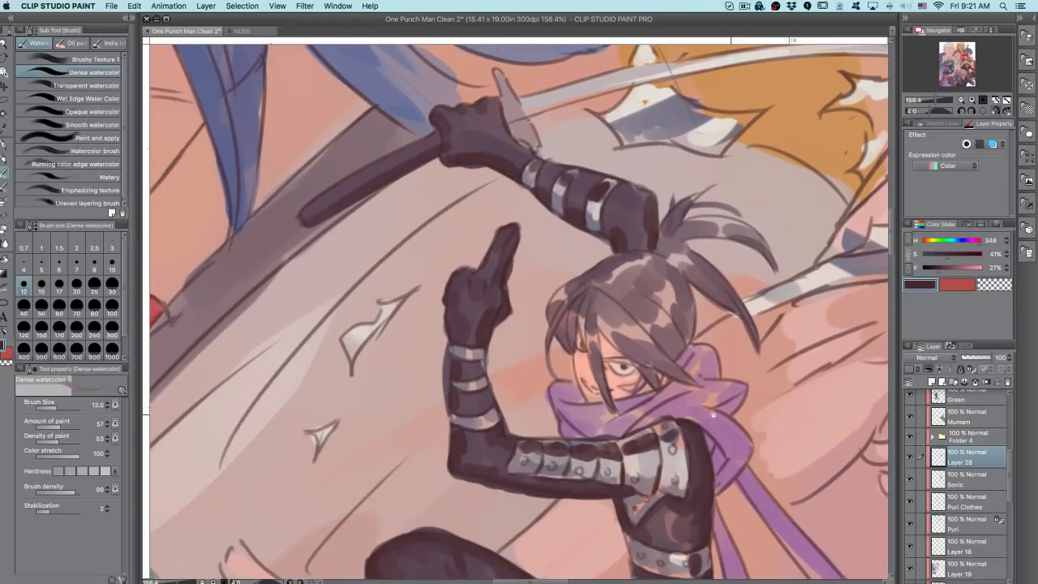
{"action": "scroll", "coordinate": [713, 419], "scroll_direction": "down", "scroll_amount": 3}
{"action": "left_click_drag", "start_coordinate": [749, 477], "coordinate": [737, 316]}
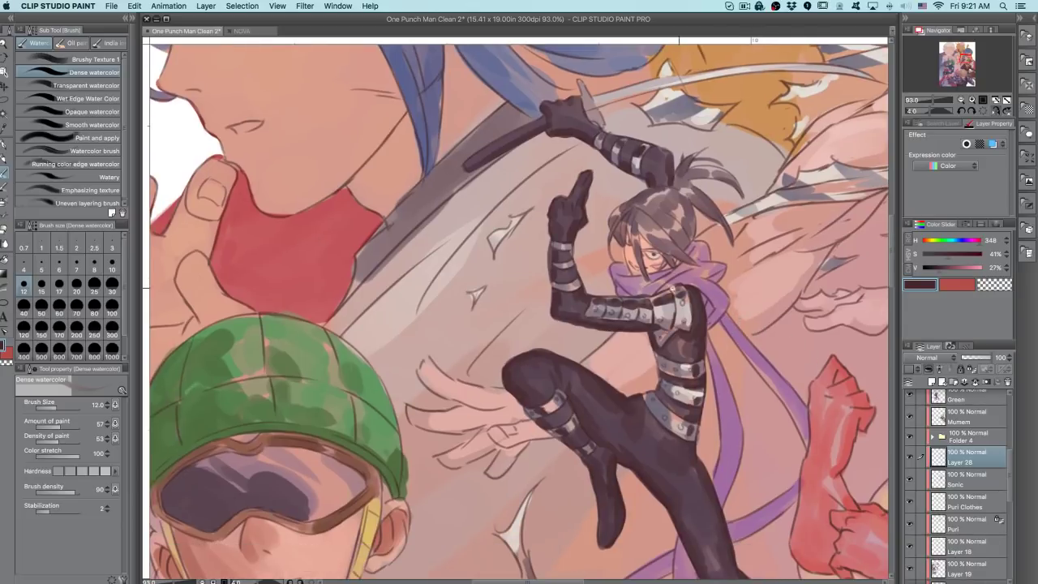
{"action": "scroll", "coordinate": [687, 211], "scroll_direction": "up", "scroll_amount": 5}
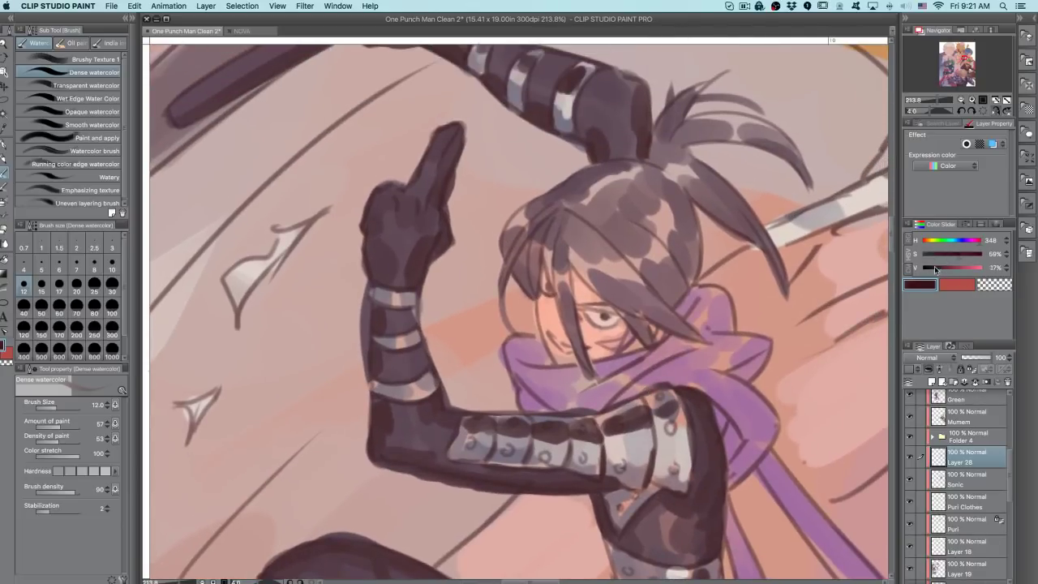
{"action": "left_click", "coordinate": [932, 266]}
{"action": "left_click", "coordinate": [951, 254]}
{"action": "key", "text": "bracketright"}
{"action": "key", "text": "bracketright"}
{"action": "key", "text": "bracketright"}
{"action": "left_click_drag", "start_coordinate": [611, 234], "coordinate": [673, 202]}
{"action": "mouse_move", "coordinate": [646, 170]}
{"action": "left_mouse_down"}
{"action": "mouse_move", "coordinate": [684, 194]}
{"action": "mouse_move", "coordinate": [666, 181]}
{"action": "mouse_move", "coordinate": [694, 227]}
{"action": "mouse_move", "coordinate": [679, 193]}
{"action": "mouse_move", "coordinate": [697, 259]}
{"action": "mouse_move", "coordinate": [684, 209]}
{"action": "mouse_move", "coordinate": [695, 247]}
{"action": "left_mouse_up"}
{"action": "key", "text": "period"}
{"action": "mouse_move", "coordinate": [669, 198]}
{"action": "left_mouse_down"}
{"action": "mouse_move", "coordinate": [663, 209]}
{"action": "mouse_move", "coordinate": [596, 212]}
{"action": "mouse_move", "coordinate": [622, 226]}
{"action": "mouse_move", "coordinate": [588, 259]}
{"action": "mouse_move", "coordinate": [624, 304]}
{"action": "mouse_move", "coordinate": [669, 293]}
{"action": "left_mouse_up"}
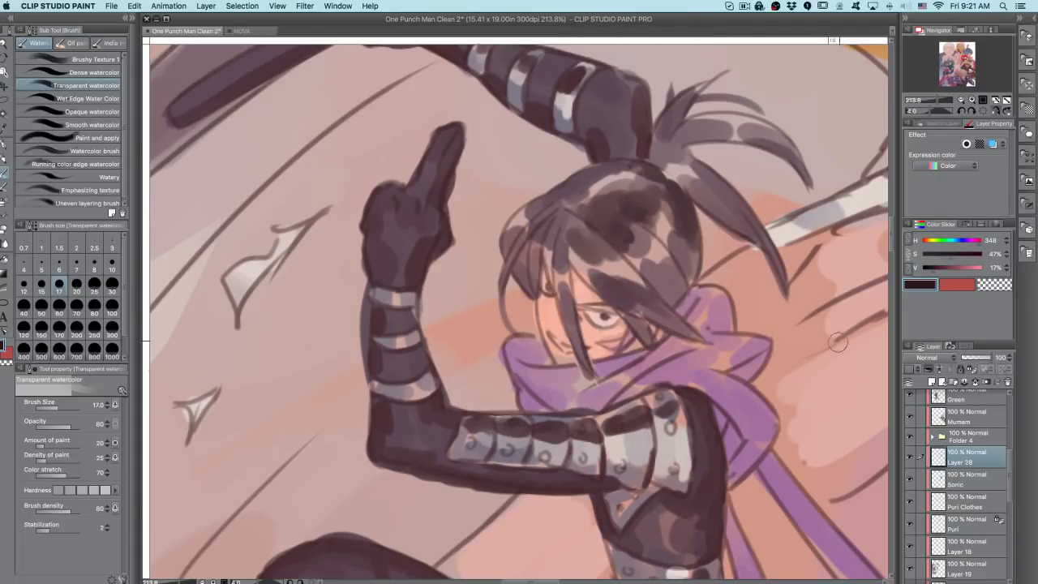
- Set the color to 61% saturation and 23% brightness, reduce the brush to size 8 and darken the hair's top outline
{"action": "left_click", "coordinate": [959, 252]}
{"action": "left_click", "coordinate": [936, 268]}
{"action": "key", "text": "bracketleft"}
{"action": "key", "text": "bracketleft"}
{"action": "mouse_move", "coordinate": [645, 264]}
{"action": "left_mouse_down"}
{"action": "mouse_move", "coordinate": [671, 261]}
{"action": "mouse_move", "coordinate": [674, 235]}
{"action": "left_mouse_up"}
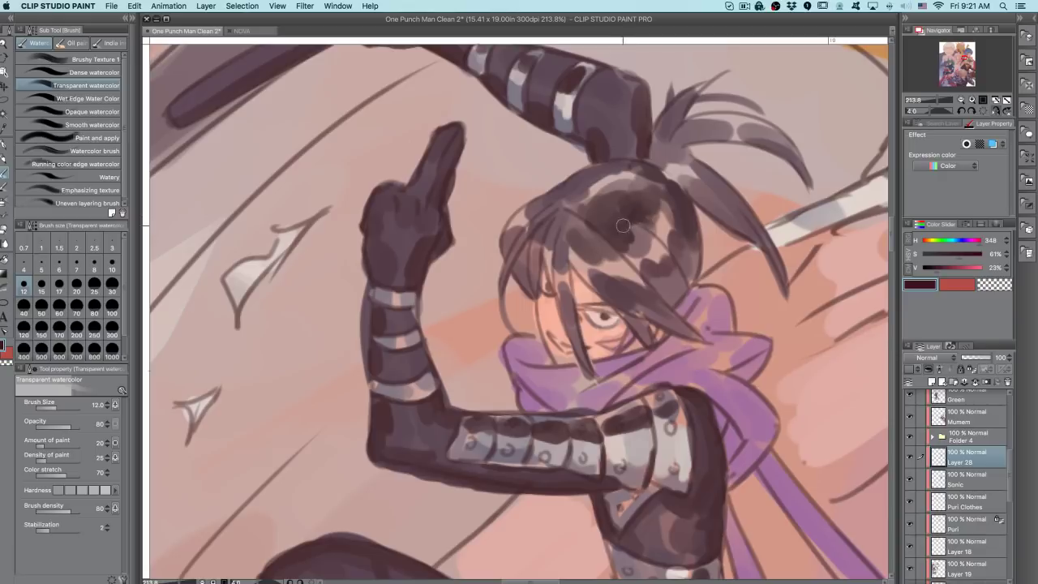
{"action": "key", "text": "super+z"}
{"action": "key", "text": "bracketleft"}
{"action": "key", "text": "bracketleft"}
{"action": "key", "text": "bracketleft"}
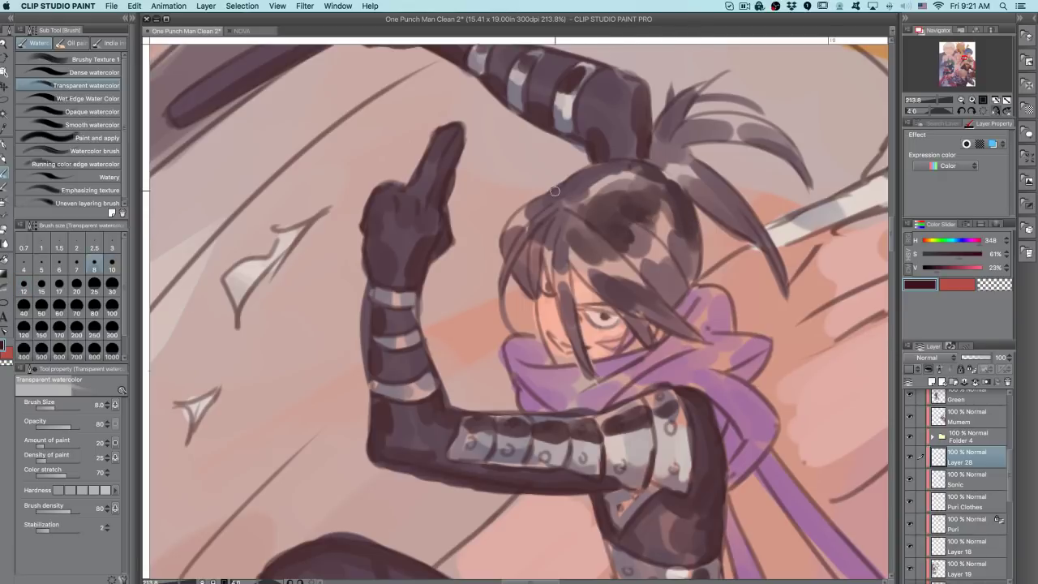
{"action": "left_click_drag", "start_coordinate": [567, 186], "coordinate": [637, 160]}
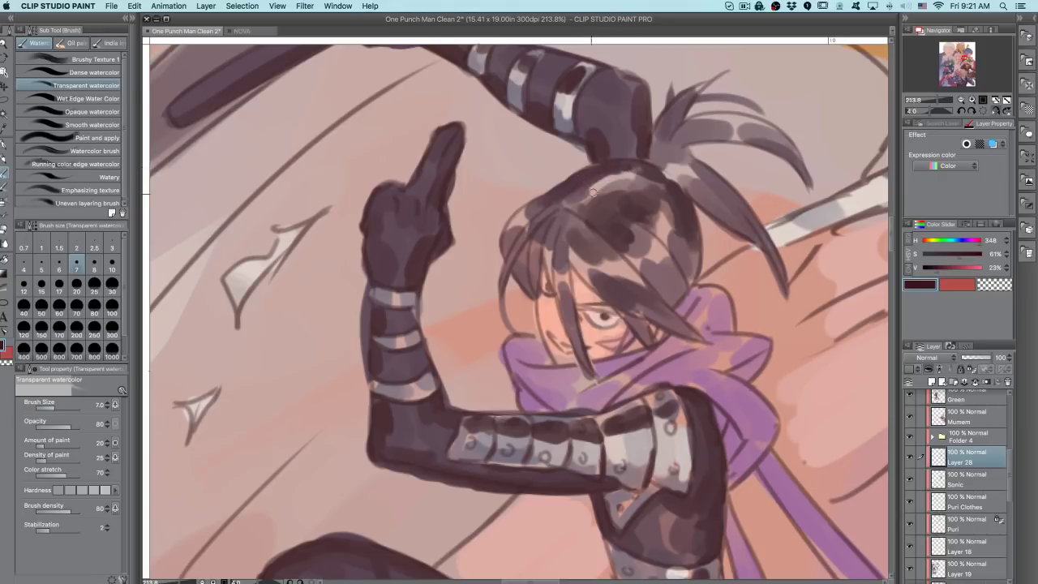
- Flip the canvas horizontally and try darkening the hair beside the face, switching the brush to Wet Edge Water Color
{"action": "key", "text": "bracketright"}
{"action": "key", "text": "bracketright"}
{"action": "key", "text": "bracketright"}
{"action": "key", "text": "bracketleft"}
{"action": "key", "text": "bracketleft"}
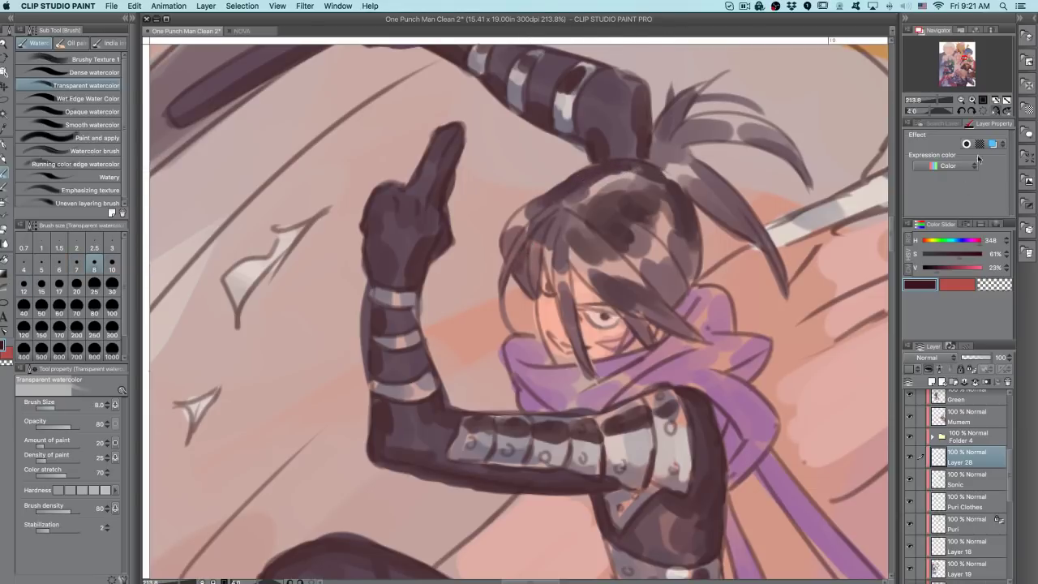
{"action": "left_click", "coordinate": [994, 109]}
{"action": "left_click_drag", "start_coordinate": [511, 252], "coordinate": [513, 283]}
{"action": "key", "text": "super+z"}
{"action": "key", "text": "period"}
{"action": "key", "text": "bracketleft"}
{"action": "key", "text": "bracketleft"}
{"action": "key", "text": "bracketleft"}
{"action": "key", "text": "bracketleft"}
{"action": "key", "text": "bracketleft"}
{"action": "key", "text": "bracketleft"}
{"action": "key", "text": "bracketleft"}
{"action": "key", "text": "bracketleft"}
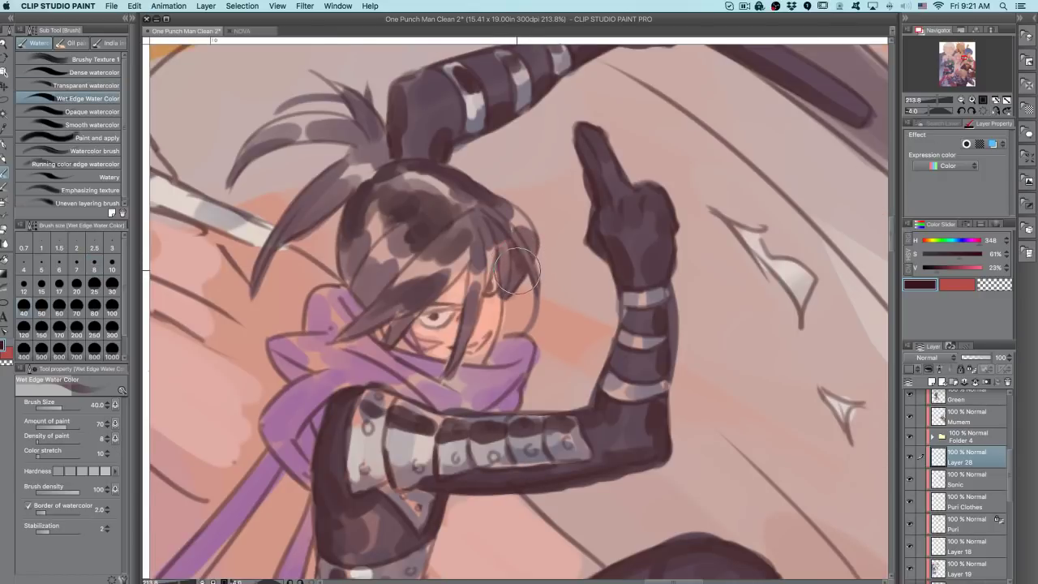
- Sample a dark tone from the artwork and darken the hair strand beside the face with Dense watercolor at size 10
{"action": "left_click", "coordinate": [487, 222], "text": "alt"}
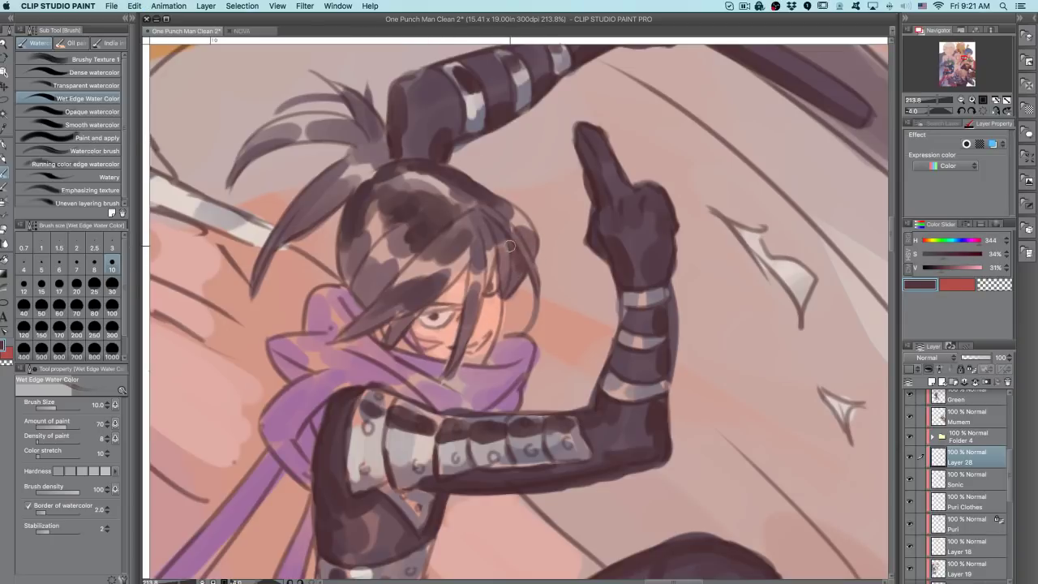
{"action": "left_click", "coordinate": [484, 97], "text": "alt"}
{"action": "key", "text": "comma"}
{"action": "key", "text": "comma"}
{"action": "key", "text": "bracketleft"}
{"action": "key", "text": "bracketleft"}
{"action": "key", "text": "bracketleft"}
{"action": "left_click_drag", "start_coordinate": [509, 242], "coordinate": [504, 292]}
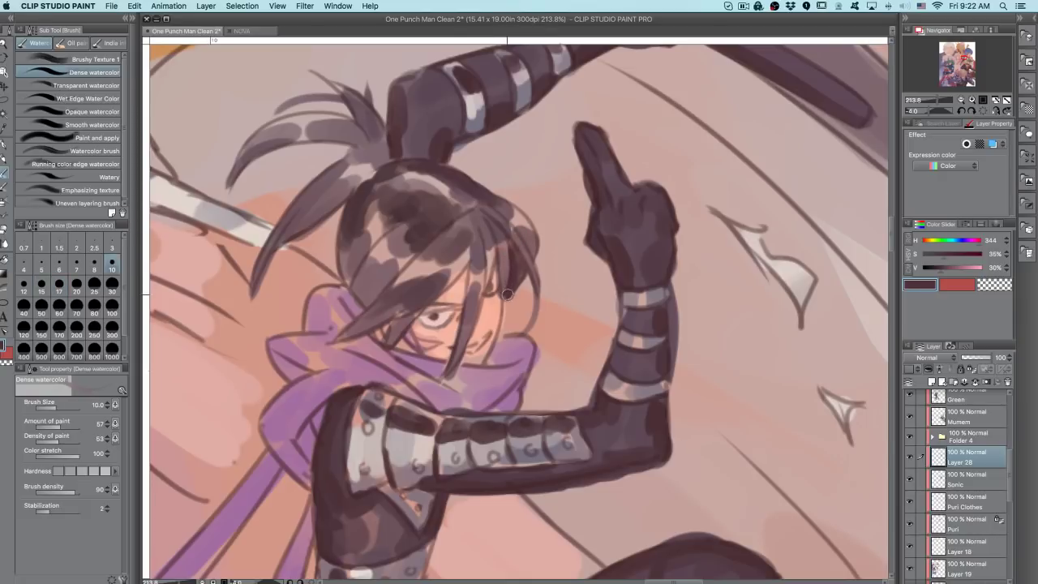
- Undo the stray fringe strokes and darken the front strands, lower fringe and back of the head
{"action": "left_click_drag", "start_coordinate": [387, 344], "coordinate": [428, 303]}
{"action": "key", "text": "super+z"}
{"action": "key", "text": "super+z"}
{"action": "mouse_move", "coordinate": [494, 245]}
{"action": "left_mouse_down"}
{"action": "mouse_move", "coordinate": [490, 275]}
{"action": "mouse_move", "coordinate": [503, 283]}
{"action": "mouse_move", "coordinate": [508, 247]}
{"action": "mouse_move", "coordinate": [519, 240]}
{"action": "mouse_move", "coordinate": [528, 257]}
{"action": "left_mouse_up"}
{"action": "mouse_move", "coordinate": [381, 307]}
{"action": "left_mouse_down"}
{"action": "mouse_move", "coordinate": [417, 258]}
{"action": "mouse_move", "coordinate": [364, 291]}
{"action": "mouse_move", "coordinate": [357, 281]}
{"action": "mouse_move", "coordinate": [389, 275]}
{"action": "left_mouse_up"}
{"action": "left_click_drag", "start_coordinate": [349, 246], "coordinate": [362, 248]}
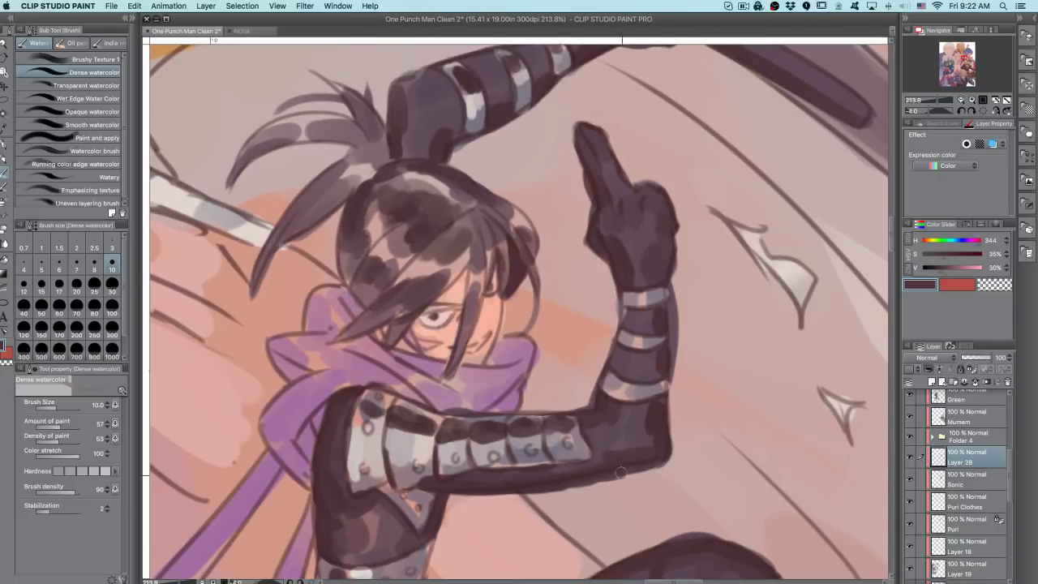
- Darken the ponytail's long lower lock and add dark patches to its curved upper strands
{"action": "mouse_move", "coordinate": [539, 407]}
{"action": "left_mouse_down"}
{"action": "mouse_move", "coordinate": [567, 433]}
{"action": "mouse_move", "coordinate": [626, 455]}
{"action": "left_mouse_up"}
{"action": "left_click_drag", "start_coordinate": [598, 268], "coordinate": [589, 257]}
{"action": "mouse_move", "coordinate": [386, 295]}
{"action": "left_mouse_down"}
{"action": "mouse_move", "coordinate": [417, 266]}
{"action": "mouse_move", "coordinate": [367, 313]}
{"action": "mouse_move", "coordinate": [391, 282]}
{"action": "mouse_move", "coordinate": [350, 354]}
{"action": "left_mouse_up"}
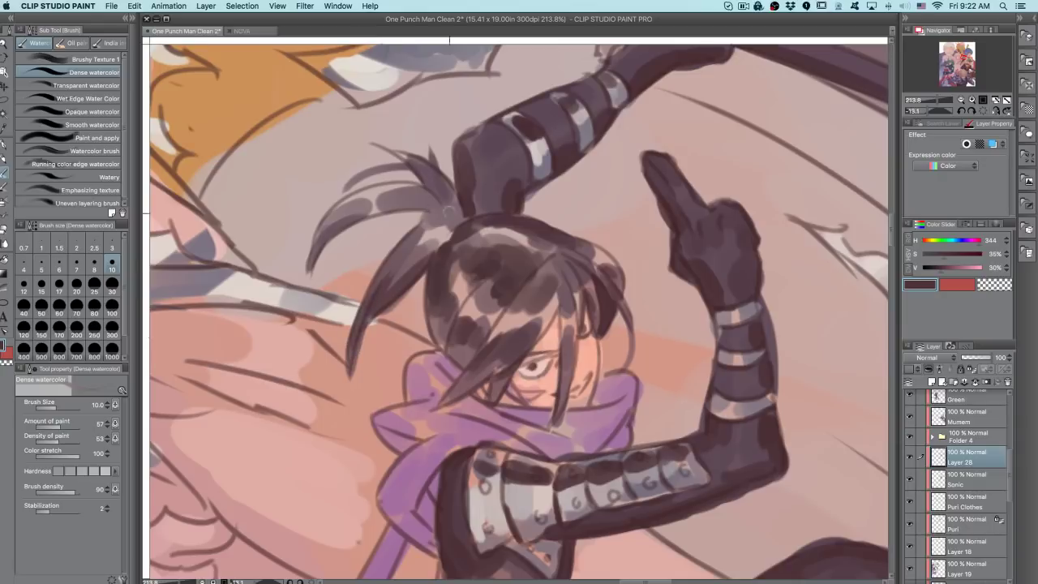
{"action": "left_click_drag", "start_coordinate": [387, 267], "coordinate": [421, 228]}
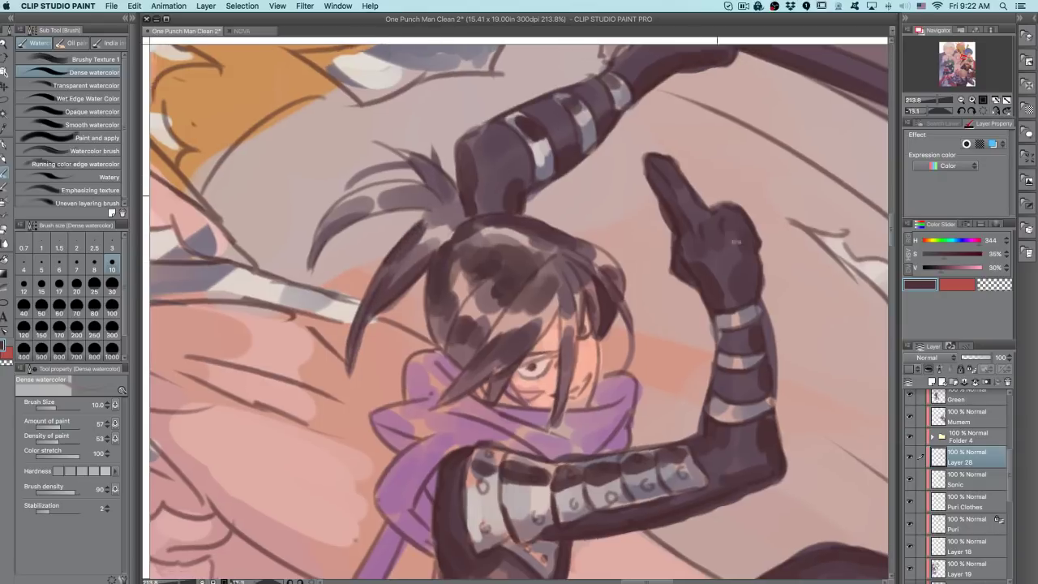
{"action": "left_click_drag", "start_coordinate": [551, 183], "coordinate": [657, 346]}
{"action": "left_click_drag", "start_coordinate": [616, 241], "coordinate": [623, 195]}
{"action": "left_click_drag", "start_coordinate": [604, 124], "coordinate": [626, 159]}
{"action": "left_click_drag", "start_coordinate": [660, 279], "coordinate": [524, 389]}
{"action": "mouse_move", "coordinate": [650, 376]}
{"action": "left_mouse_down"}
{"action": "mouse_move", "coordinate": [659, 278]}
{"action": "mouse_move", "coordinate": [596, 197]}
{"action": "left_mouse_up"}
{"action": "left_click_drag", "start_coordinate": [526, 296], "coordinate": [562, 358]}
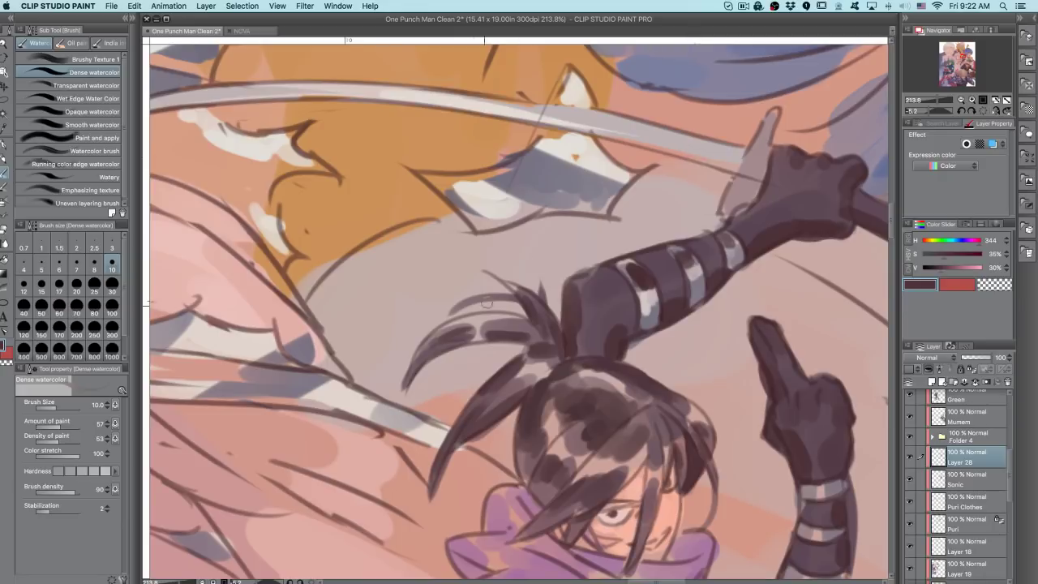
- Refine the ponytail's upper strands, undo the stray strokes and continue on the flipped canvas
{"action": "left_click_drag", "start_coordinate": [565, 219], "coordinate": [470, 369]}
{"action": "left_click_drag", "start_coordinate": [669, 159], "coordinate": [484, 388]}
{"action": "left_click_drag", "start_coordinate": [536, 257], "coordinate": [727, 132]}
{"action": "key", "text": "super+z"}
{"action": "key", "text": "super+z"}
{"action": "key", "text": "super+z"}
{"action": "left_click_drag", "start_coordinate": [729, 283], "coordinate": [737, 216]}
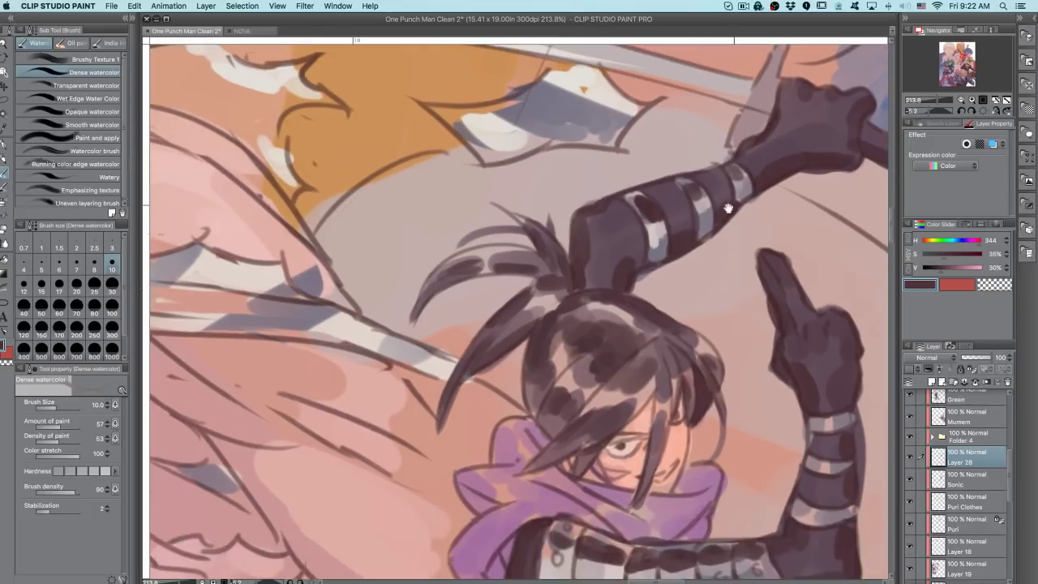
{"action": "left_click", "coordinate": [995, 112]}
{"action": "left_click_drag", "start_coordinate": [519, 241], "coordinate": [478, 255]}
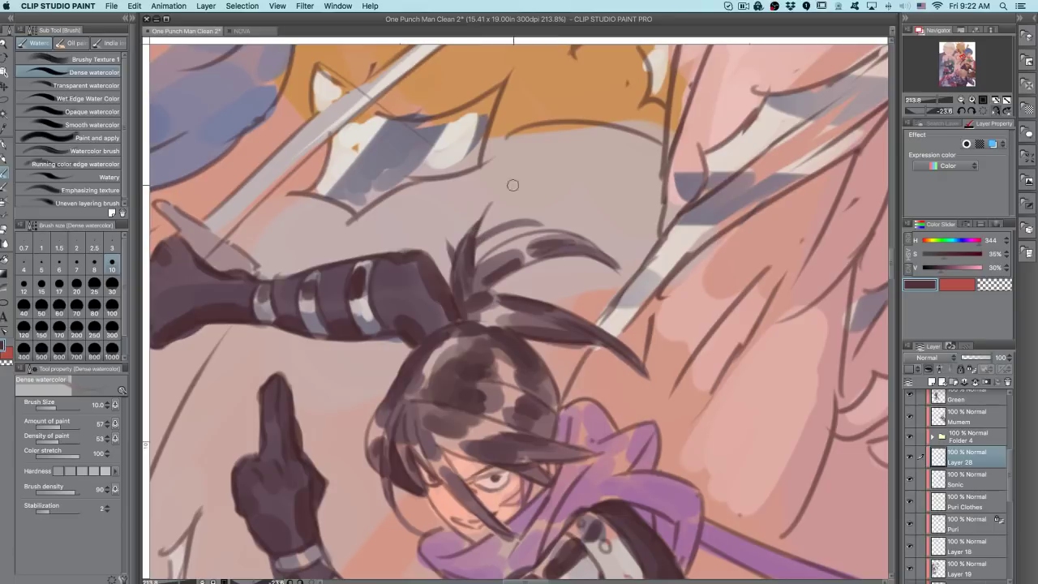
{"action": "left_click_drag", "start_coordinate": [479, 240], "coordinate": [524, 224]}
- Flip the canvas again and touch up the dark shading on the glove's pointing finger
{"action": "left_click", "coordinate": [996, 111]}
{"action": "left_click_drag", "start_coordinate": [695, 284], "coordinate": [718, 190]}
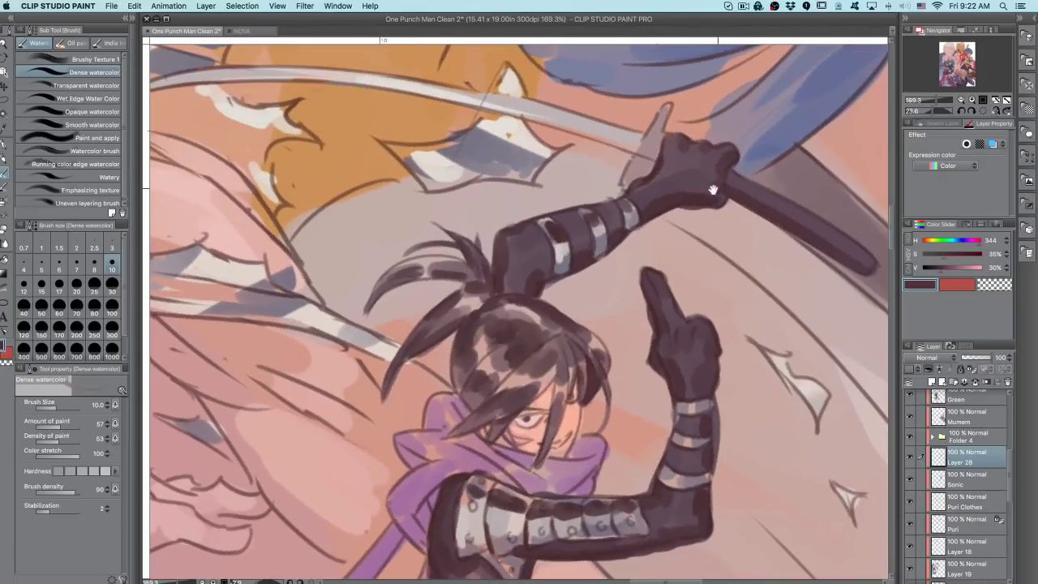
{"action": "left_click_drag", "start_coordinate": [672, 227], "coordinate": [702, 171]}
{"action": "left_click_drag", "start_coordinate": [660, 96], "coordinate": [660, 110]}
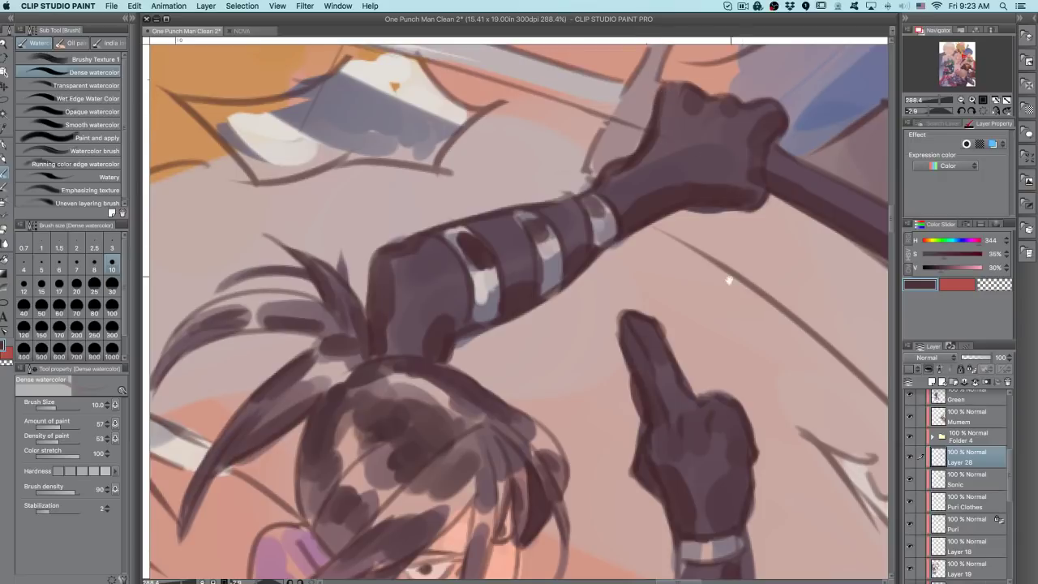
{"action": "left_click_drag", "start_coordinate": [733, 274], "coordinate": [657, 233]}
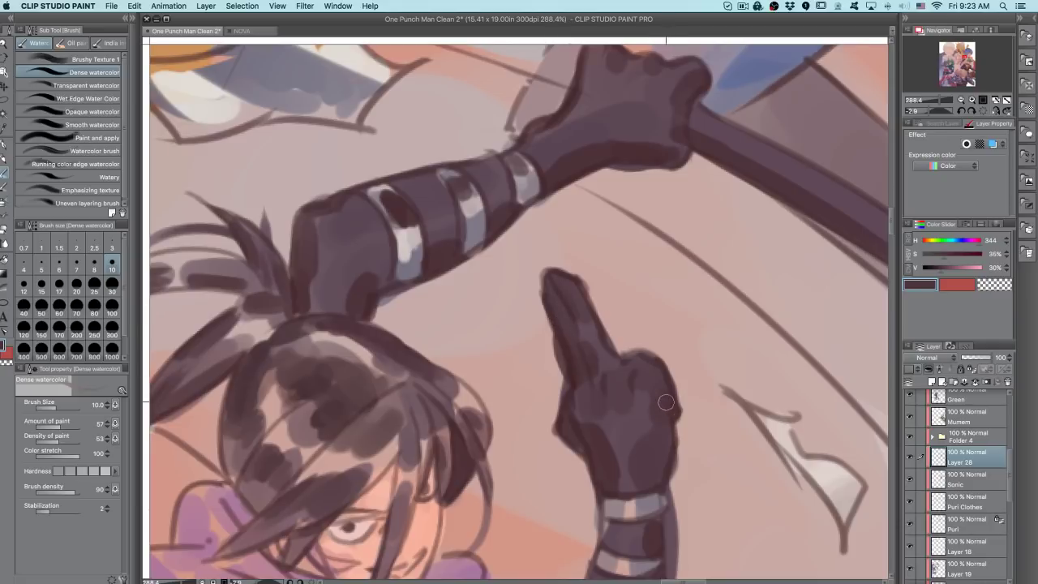
{"action": "scroll", "coordinate": [659, 456], "scroll_direction": "down", "scroll_amount": 5}
{"action": "left_click_drag", "start_coordinate": [683, 481], "coordinate": [702, 376]}
{"action": "scroll", "coordinate": [596, 320], "scroll_direction": "up", "scroll_amount": 3}
{"action": "left_click_drag", "start_coordinate": [549, 273], "coordinate": [565, 297]}
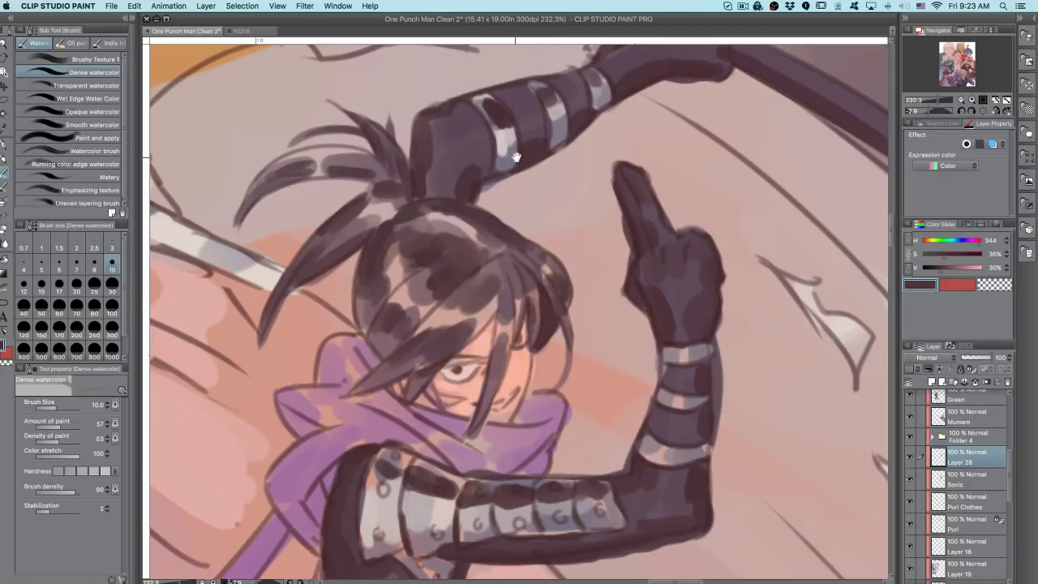
- Enlarge the brush to size 17 and paint the sword's guard in the sampled dark glove colour, undoing the stray strokes
{"action": "left_click_drag", "start_coordinate": [518, 171], "coordinate": [627, 306]}
{"action": "left_click", "coordinate": [563, 298], "text": "alt"}
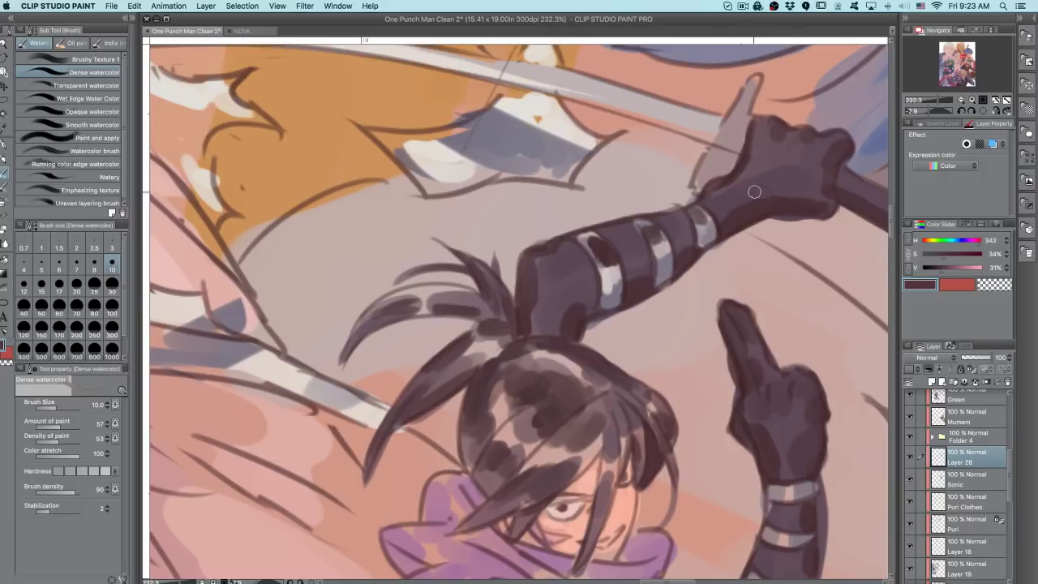
{"action": "key", "text": "bracketright"}
{"action": "mouse_move", "coordinate": [715, 140]}
{"action": "left_mouse_down"}
{"action": "mouse_move", "coordinate": [695, 188]}
{"action": "mouse_move", "coordinate": [713, 145]}
{"action": "left_mouse_up"}
{"action": "key", "text": "ctrl+z"}
{"action": "key", "text": "bracketright"}
{"action": "key", "text": "bracketright"}
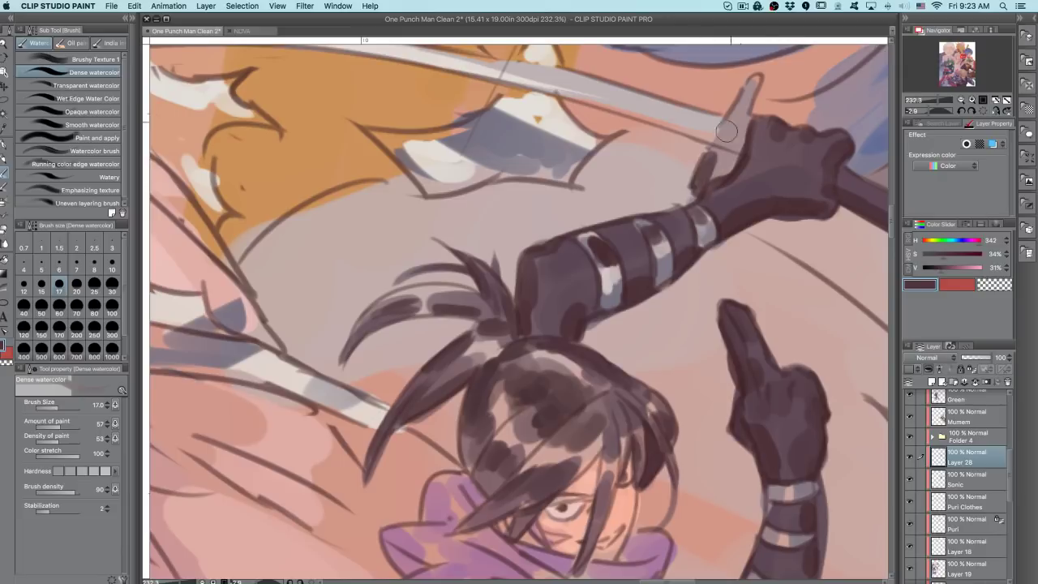
{"action": "left_click_drag", "start_coordinate": [749, 86], "coordinate": [738, 113]}
{"action": "left_click_drag", "start_coordinate": [728, 168], "coordinate": [740, 145]}
{"action": "key", "text": "ctrl+z"}
{"action": "mouse_move", "coordinate": [720, 178]}
{"action": "left_mouse_down"}
{"action": "mouse_move", "coordinate": [754, 120]}
{"action": "mouse_move", "coordinate": [726, 158]}
{"action": "mouse_move", "coordinate": [732, 108]}
{"action": "mouse_move", "coordinate": [700, 164]}
{"action": "left_mouse_up"}
- Paint the sword's handle below the fist with long dark strokes, undoing and repainting the one near its end
{"action": "left_click_drag", "start_coordinate": [757, 202], "coordinate": [557, 225]}
{"action": "mouse_move", "coordinate": [695, 156]}
{"action": "left_mouse_down"}
{"action": "mouse_move", "coordinate": [732, 236]}
{"action": "mouse_move", "coordinate": [758, 393]}
{"action": "left_mouse_up"}
{"action": "left_click_drag", "start_coordinate": [729, 301], "coordinate": [751, 423]}
{"action": "left_click_drag", "start_coordinate": [745, 343], "coordinate": [765, 461]}
{"action": "left_click_drag", "start_coordinate": [765, 418], "coordinate": [771, 449]}
{"action": "key", "text": "super+z"}
{"action": "left_click_drag", "start_coordinate": [756, 390], "coordinate": [766, 453]}
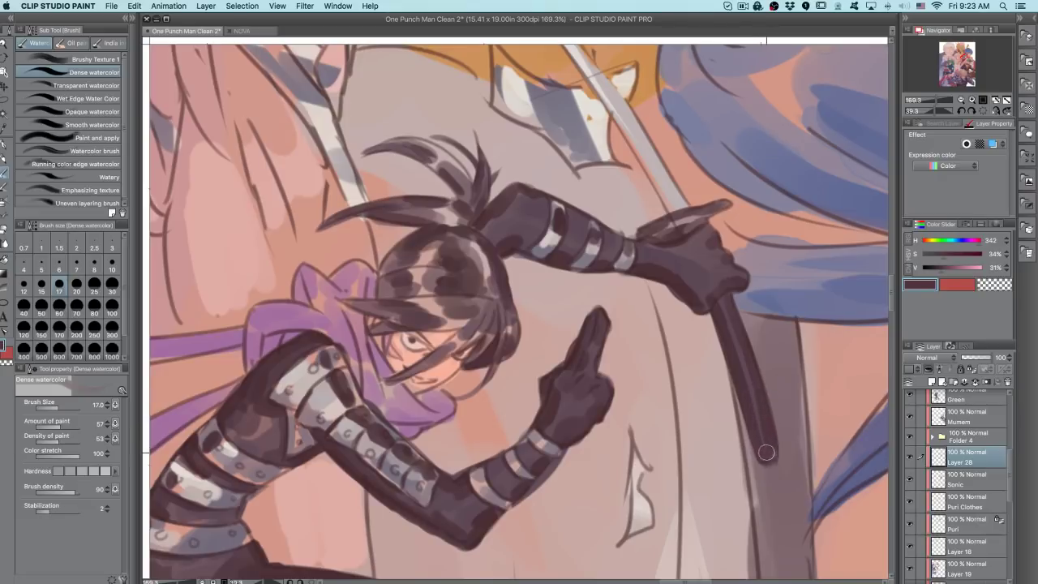
- Flip the canvas and try a sampled dark shading stroke on the blade just above the sword's guard
{"action": "left_click", "coordinate": [996, 111]}
{"action": "left_click_drag", "start_coordinate": [714, 310], "coordinate": [783, 234]}
{"action": "left_click", "coordinate": [486, 230], "text": "alt"}
{"action": "left_click_drag", "start_coordinate": [522, 171], "coordinate": [509, 238]}
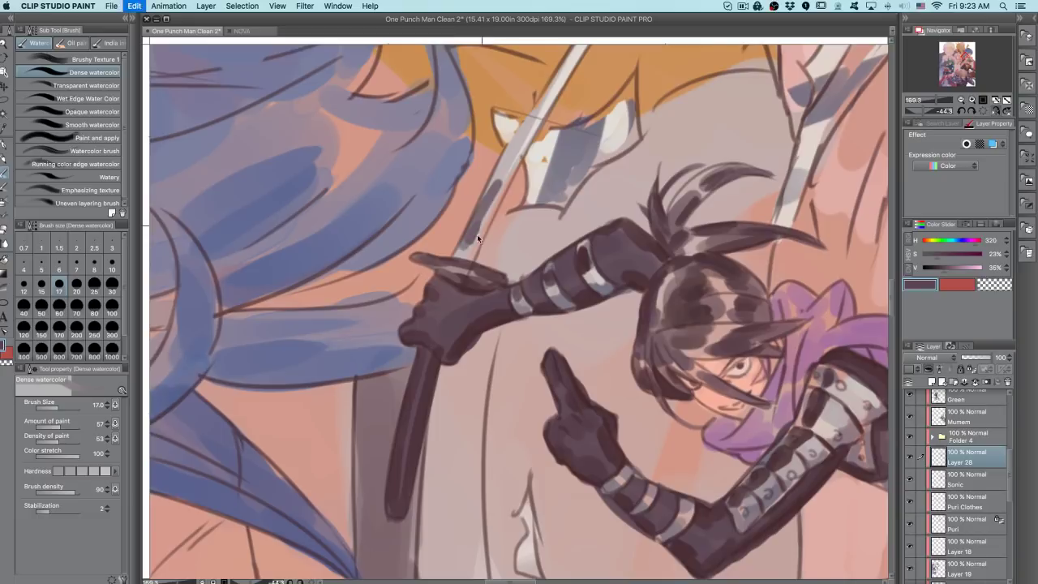
{"action": "key", "text": "super+z"}
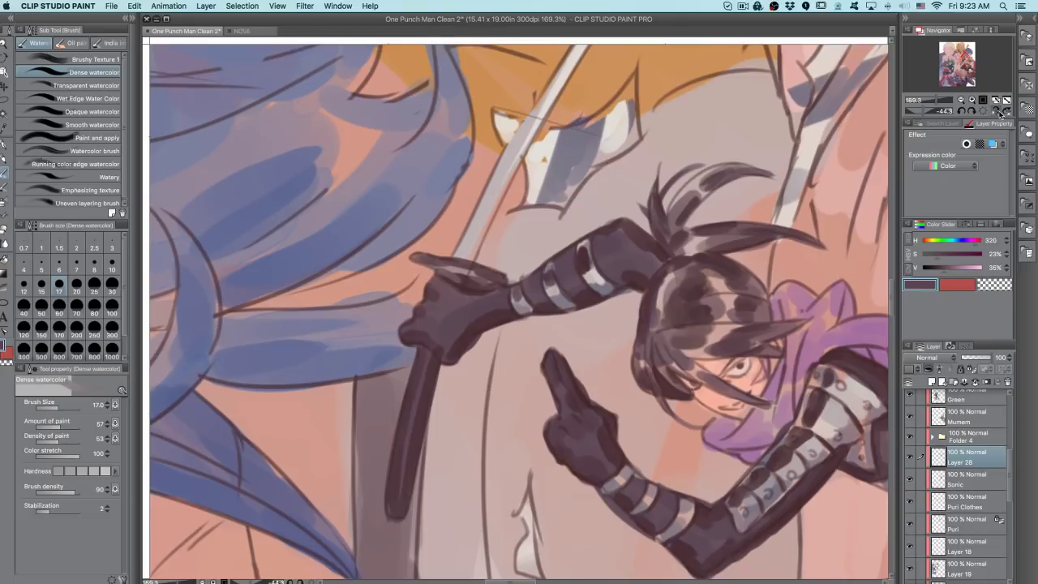
- Compare the artwork with Layer 28 hidden, then shade the sword's blade from guard to tip in a muted dark tone, undoing stray strokes
{"action": "scroll", "coordinate": [783, 269], "scroll_direction": "down", "scroll_amount": 3}
{"action": "scroll", "coordinate": [746, 360], "scroll_direction": "up", "scroll_amount": 2}
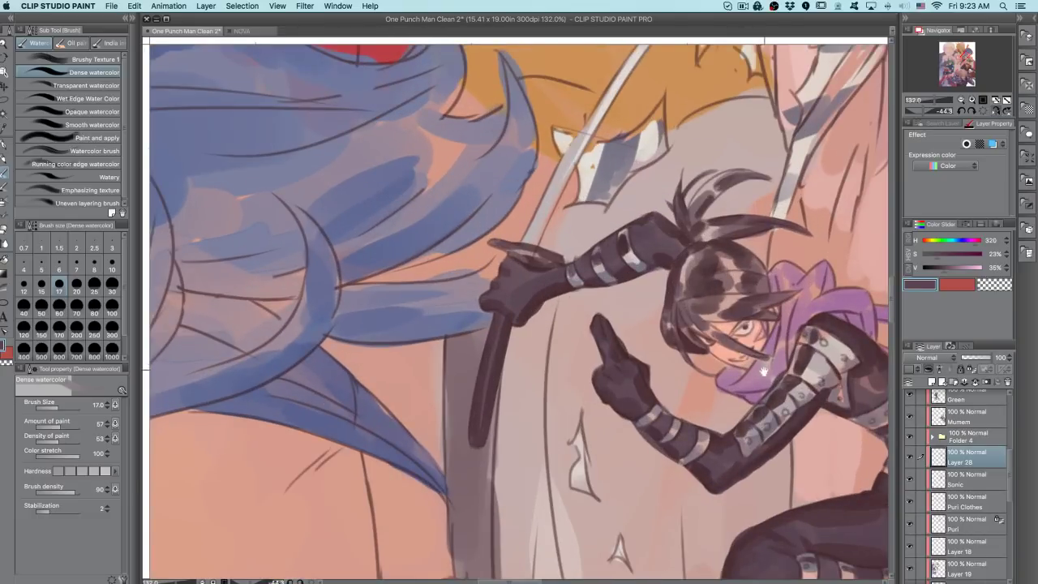
{"action": "left_click", "coordinate": [909, 458]}
{"action": "left_click", "coordinate": [908, 458]}
{"action": "left_click", "coordinate": [790, 376], "text": "alt"}
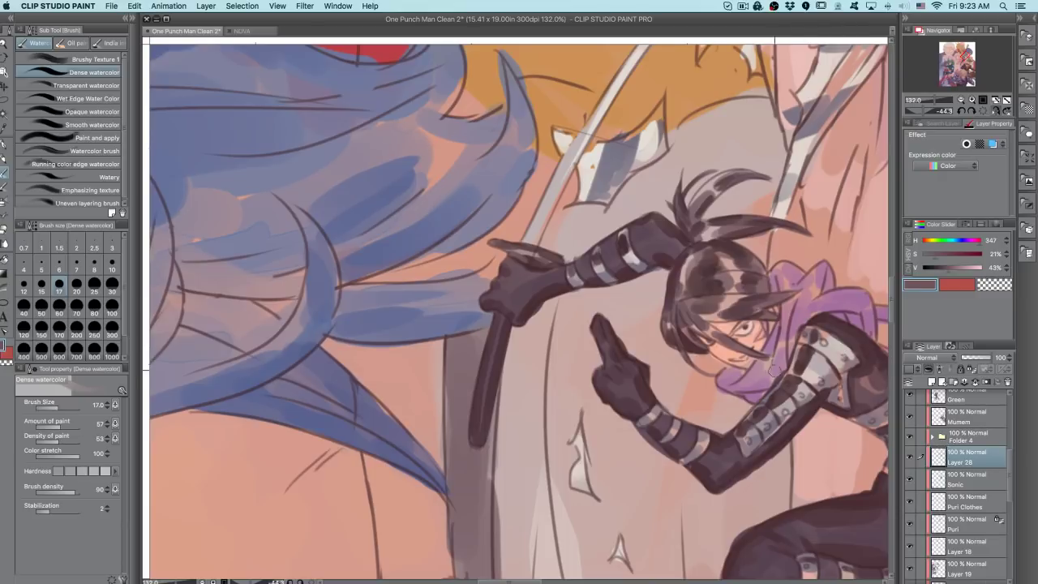
{"action": "left_click_drag", "start_coordinate": [601, 213], "coordinate": [597, 258]}
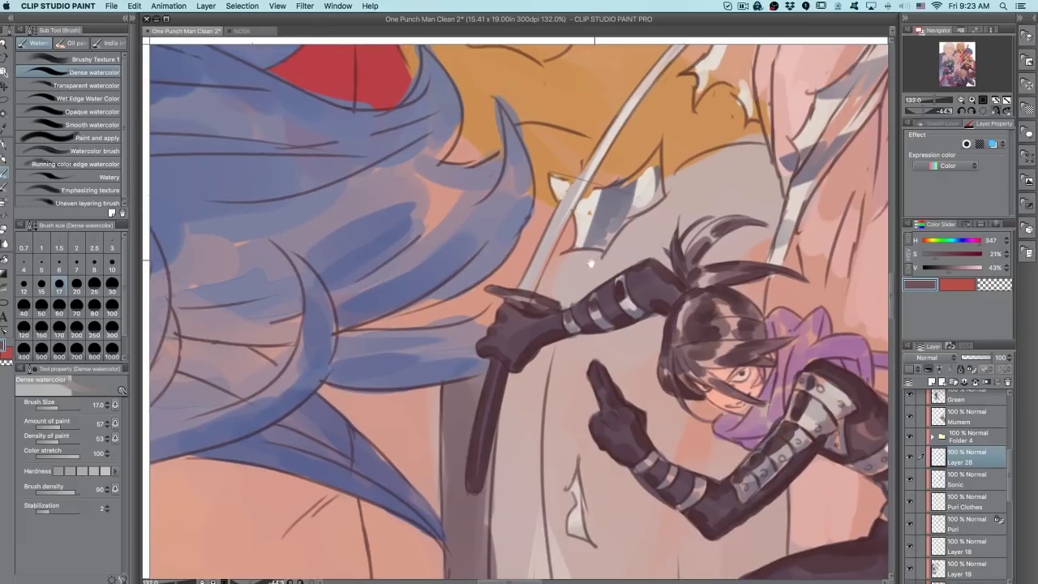
{"action": "mouse_move", "coordinate": [527, 288]}
{"action": "left_mouse_down"}
{"action": "mouse_move", "coordinate": [578, 194]}
{"action": "mouse_move", "coordinate": [553, 232]}
{"action": "mouse_move", "coordinate": [559, 225]}
{"action": "mouse_move", "coordinate": [555, 243]}
{"action": "mouse_move", "coordinate": [576, 195]}
{"action": "mouse_move", "coordinate": [553, 278]}
{"action": "left_mouse_up"}
{"action": "key", "text": "super+z"}
{"action": "left_click_drag", "start_coordinate": [575, 208], "coordinate": [647, 131]}
{"action": "key", "text": "super+z"}
{"action": "key", "text": "super+z"}
{"action": "key", "text": "super+z"}
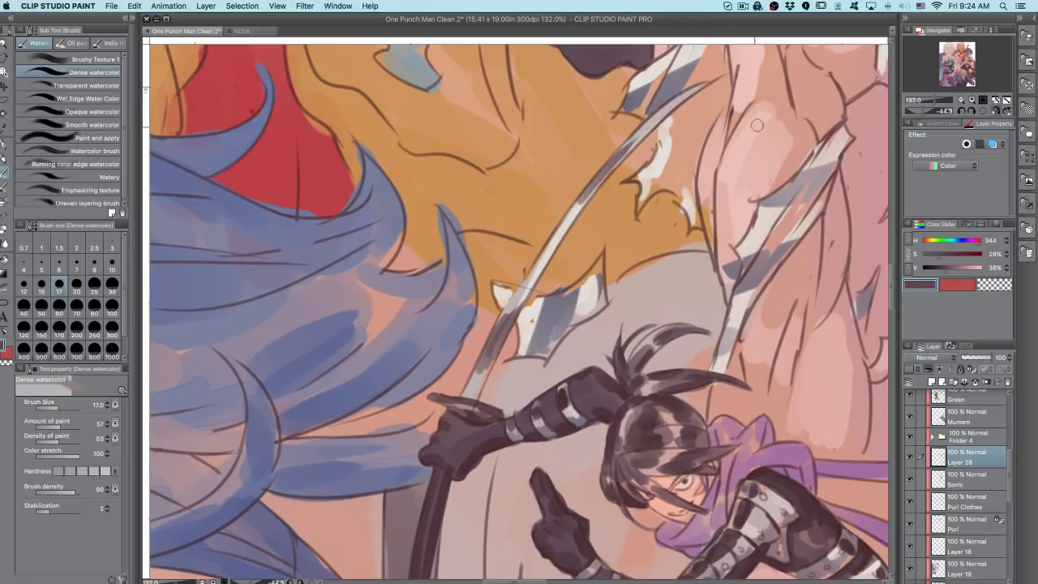
{"action": "left_click_drag", "start_coordinate": [670, 102], "coordinate": [703, 81]}
{"action": "scroll", "coordinate": [871, 234], "scroll_direction": "down", "scroll_amount": 5}
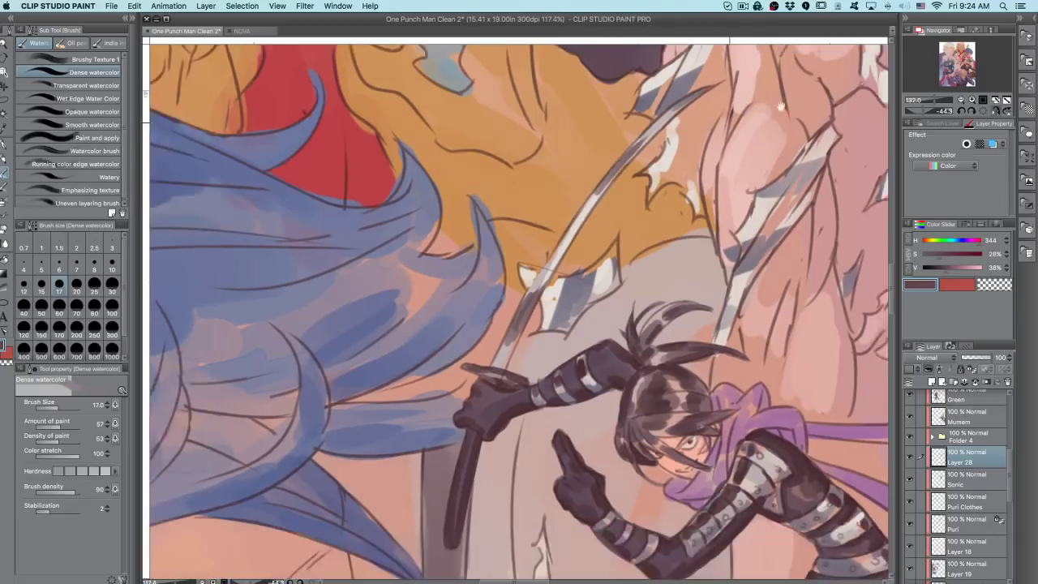
- Flip the canvas back, sample the scarf's purple and paint the mark below Sonic's eye with brush size 8
{"action": "left_click", "coordinate": [995, 101]}
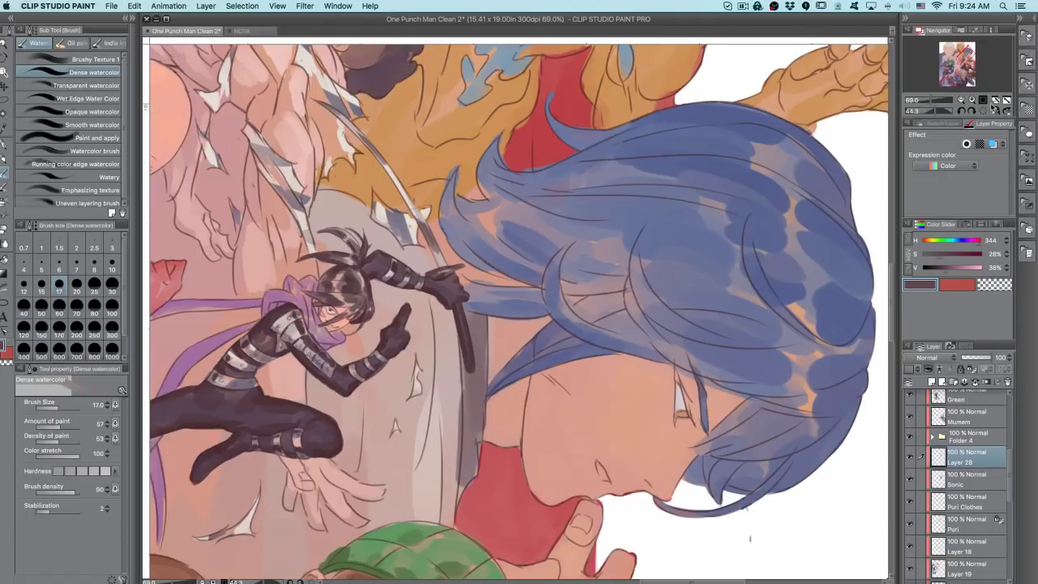
{"action": "left_click_drag", "start_coordinate": [702, 340], "coordinate": [635, 172]}
{"action": "left_click_drag", "start_coordinate": [486, 234], "coordinate": [681, 101]}
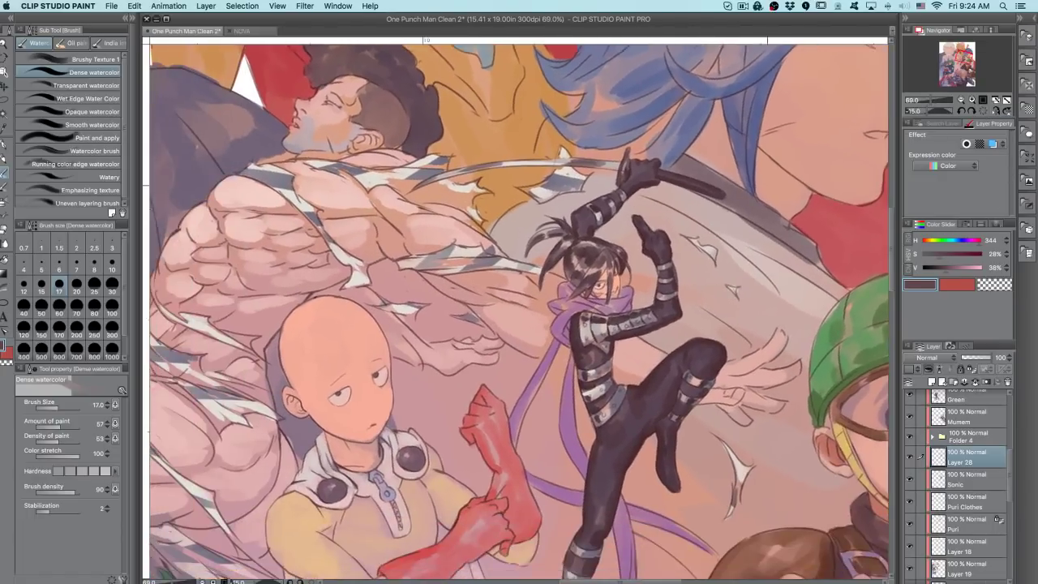
{"action": "left_click_drag", "start_coordinate": [764, 193], "coordinate": [680, 125]}
{"action": "scroll", "coordinate": [610, 248], "scroll_direction": "up", "scroll_amount": 5}
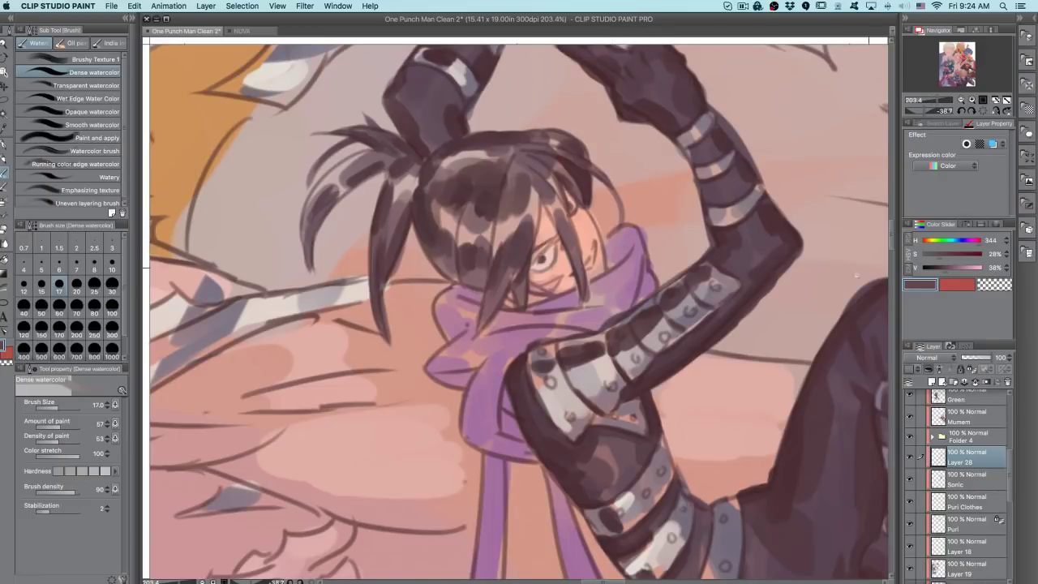
{"action": "left_click", "coordinate": [611, 284], "text": "alt"}
{"action": "key", "text": "bracketleft"}
{"action": "key", "text": "bracketleft"}
{"action": "key", "text": "bracketleft"}
{"action": "key", "text": "bracketleft"}
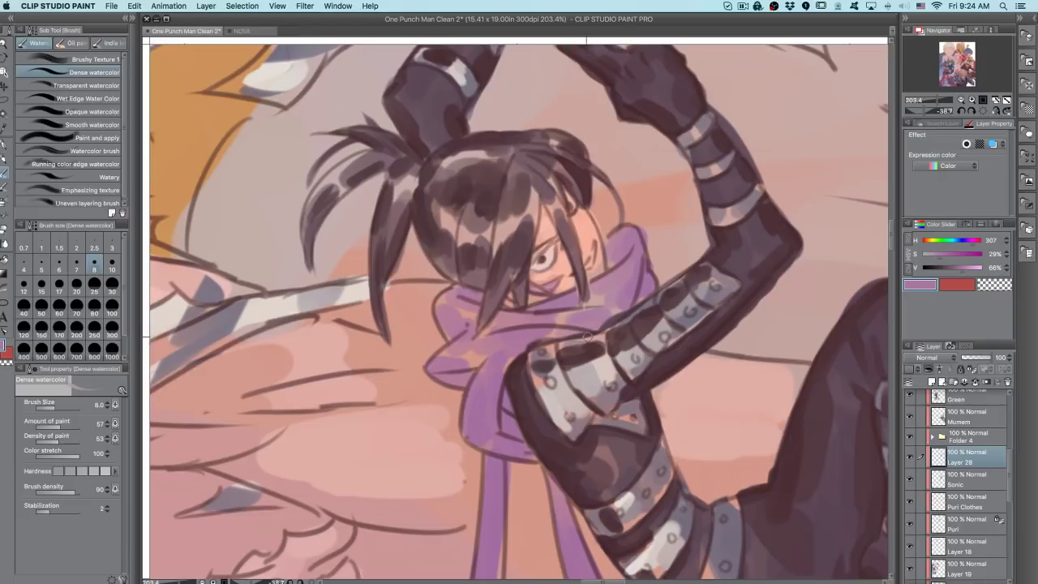
- Clean up the pointing glove's edges with the dark suit colour and transparent colour, and darken the sword's guard
{"action": "left_click", "coordinate": [418, 169], "text": "alt"}
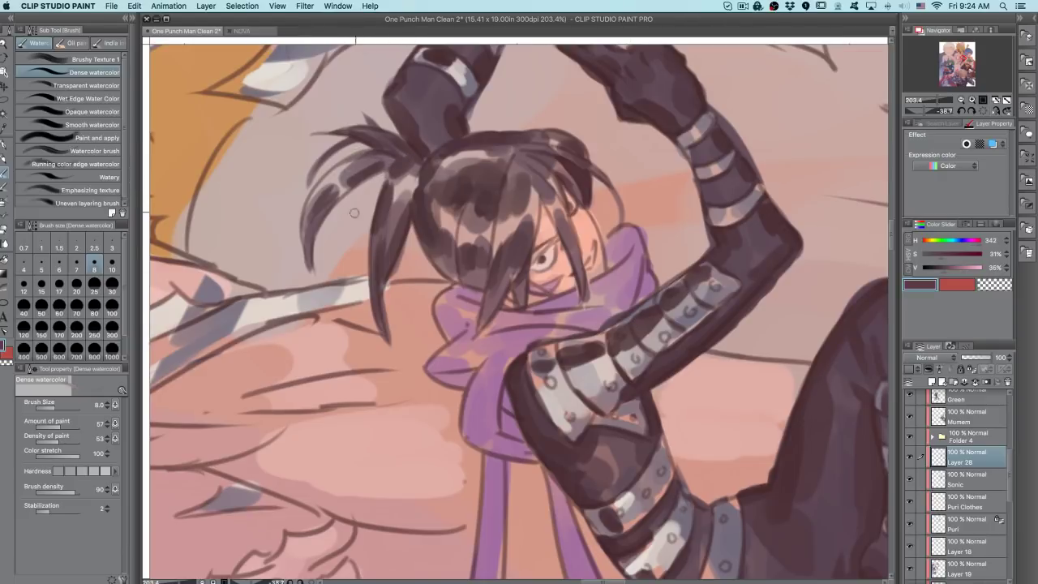
{"action": "scroll", "coordinate": [599, 299], "scroll_direction": "up", "scroll_amount": 5}
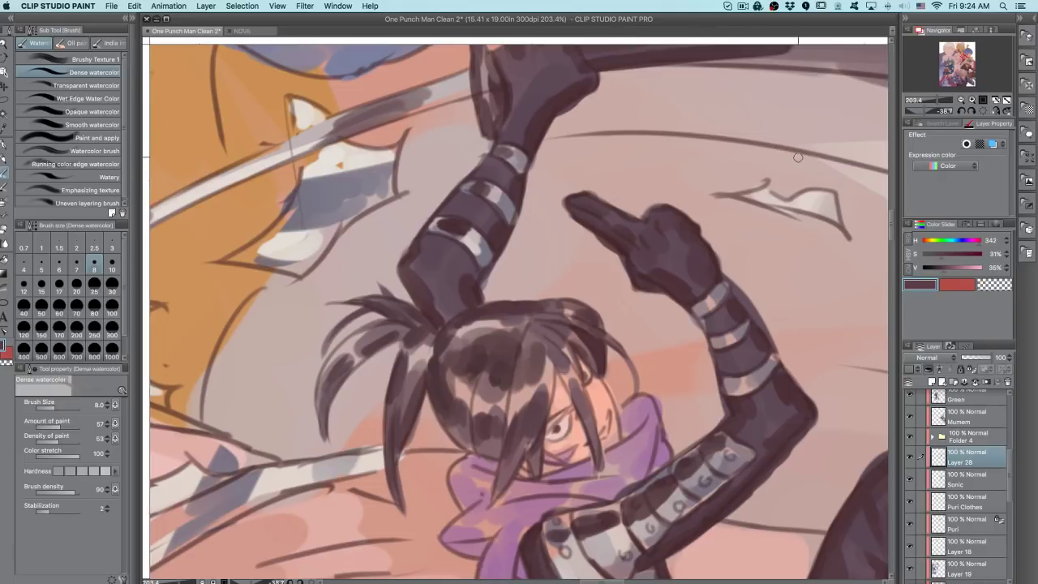
{"action": "left_click_drag", "start_coordinate": [725, 414], "coordinate": [676, 346]}
{"action": "left_click_drag", "start_coordinate": [758, 272], "coordinate": [783, 307]}
{"action": "left_click_drag", "start_coordinate": [689, 258], "coordinate": [630, 346]}
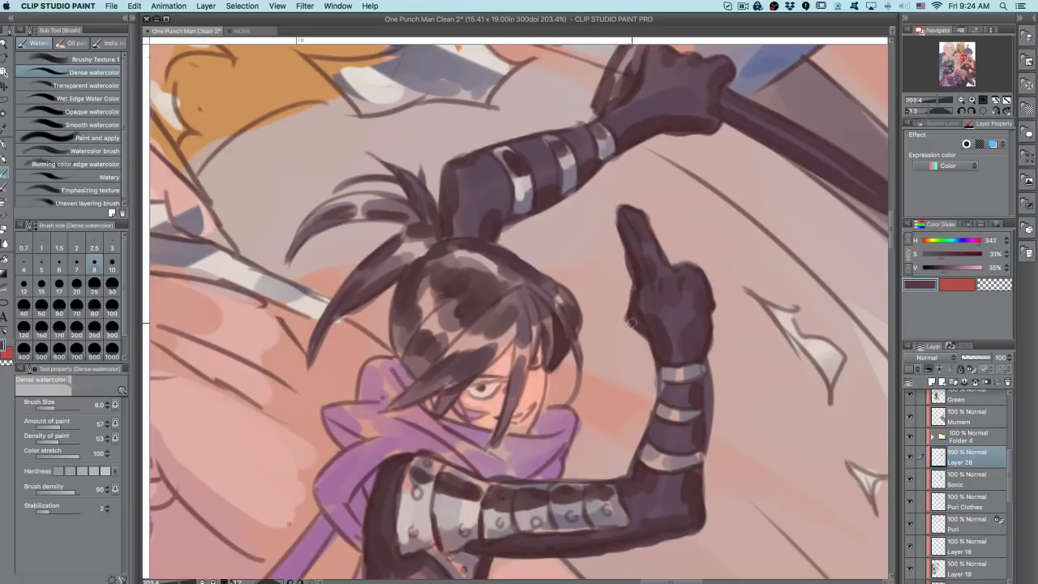
{"action": "key", "text": "c"}
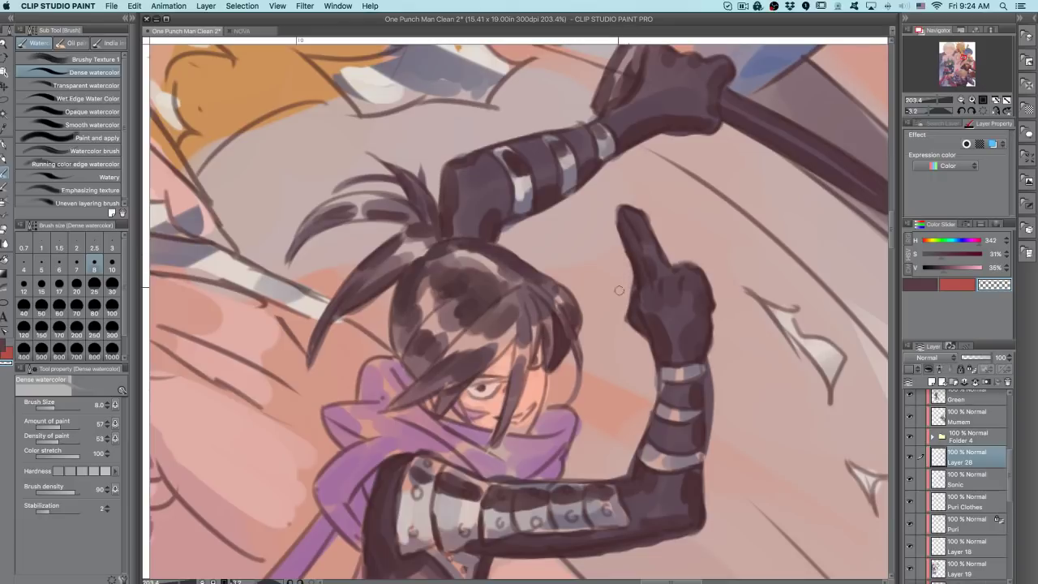
{"action": "left_click", "coordinate": [663, 285], "text": "alt"}
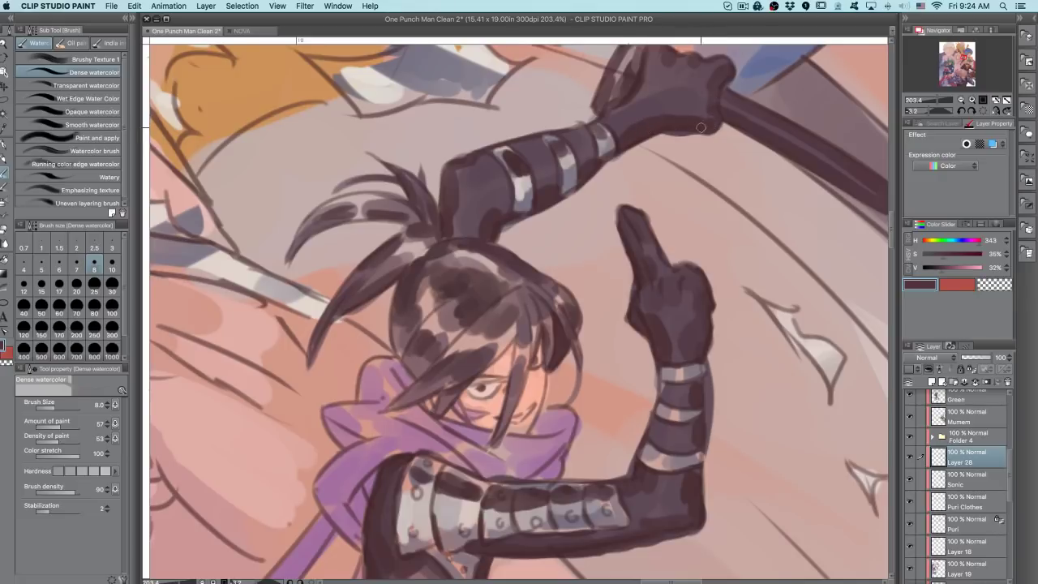
{"action": "left_click_drag", "start_coordinate": [646, 77], "coordinate": [610, 172]}
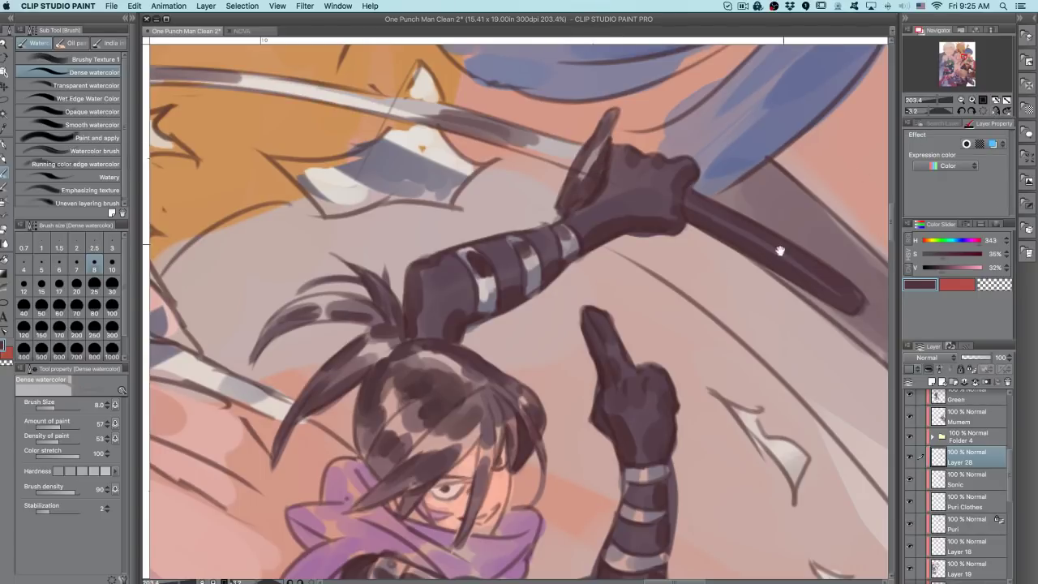
- Enlarge the Dense watercolor brush to size 12 for the arm armor and undo the last stroke
{"action": "scroll", "coordinate": [765, 254], "scroll_direction": "down", "scroll_amount": 3}
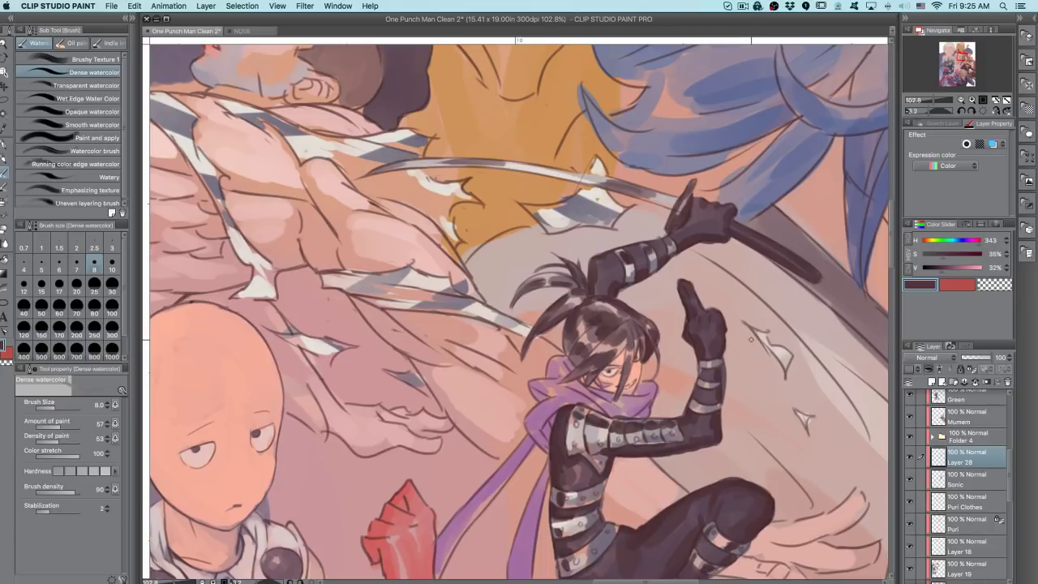
{"action": "left_click_drag", "start_coordinate": [791, 345], "coordinate": [693, 154]}
{"action": "scroll", "coordinate": [689, 301], "scroll_direction": "up", "scroll_amount": 3}
{"action": "key", "text": "bracketright"}
{"action": "key", "text": "bracketright"}
{"action": "key", "text": "ctrl+z"}
- Try a Transparent watercolor stroke on the upper-arm armor plate, undo it and return to Dense watercolor
{"action": "key", "text": "period"}
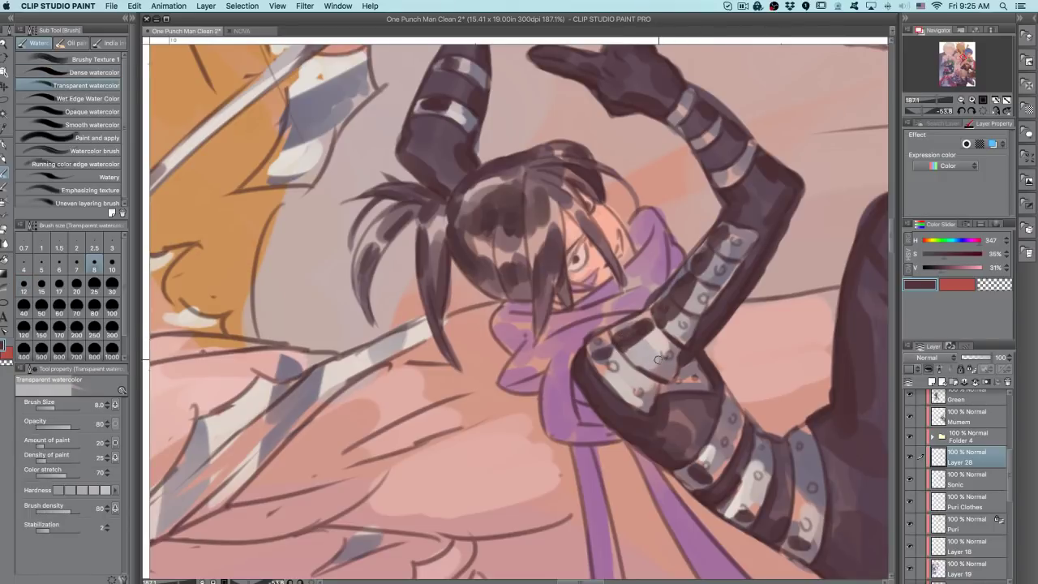
{"action": "key", "text": "period"}
{"action": "mouse_move", "coordinate": [658, 366]}
{"action": "left_mouse_down"}
{"action": "mouse_move", "coordinate": [679, 332]}
{"action": "mouse_move", "coordinate": [654, 333]}
{"action": "mouse_move", "coordinate": [646, 386]}
{"action": "left_mouse_up"}
{"action": "key", "text": "ctrl+z"}
{"action": "key", "text": "comma"}
{"action": "key", "text": "comma"}
- Shade the forearm and upper-arm armor plates with a sampled dark colour, undoing and repainting the first strokes
{"action": "left_click", "coordinate": [650, 337], "text": "alt"}
{"action": "key", "text": "ctrl+z"}
{"action": "key", "text": "ctrl+z"}
{"action": "mouse_move", "coordinate": [730, 257]}
{"action": "left_mouse_down"}
{"action": "mouse_move", "coordinate": [733, 248]}
{"action": "mouse_move", "coordinate": [696, 306]}
{"action": "left_mouse_up"}
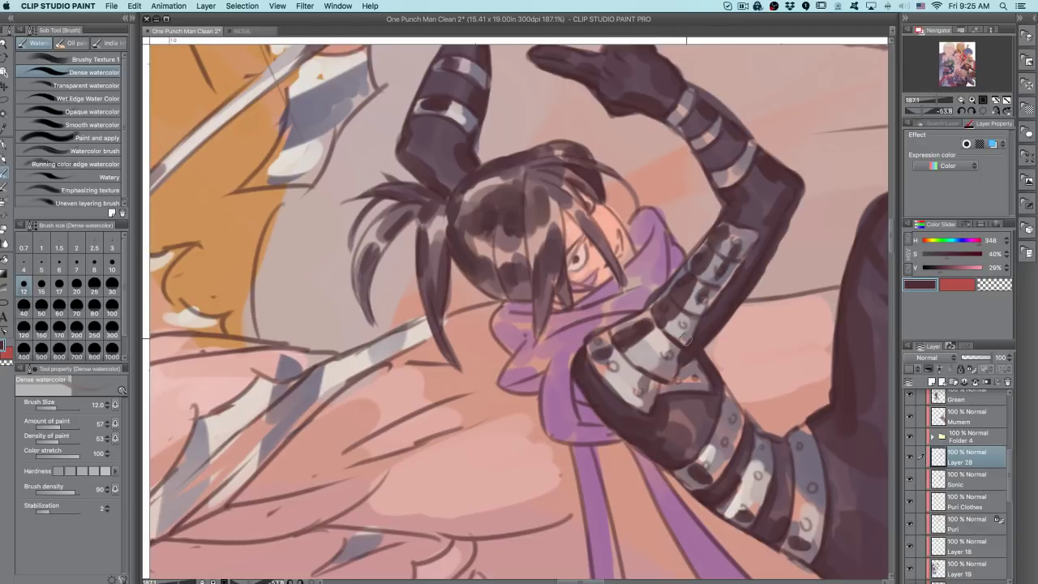
{"action": "key", "text": "super+z"}
{"action": "key", "text": "super+z"}
{"action": "key", "text": "super+z"}
{"action": "key", "text": "super+z"}
{"action": "key", "text": "super+z"}
{"action": "left_click_drag", "start_coordinate": [726, 263], "coordinate": [700, 300]}
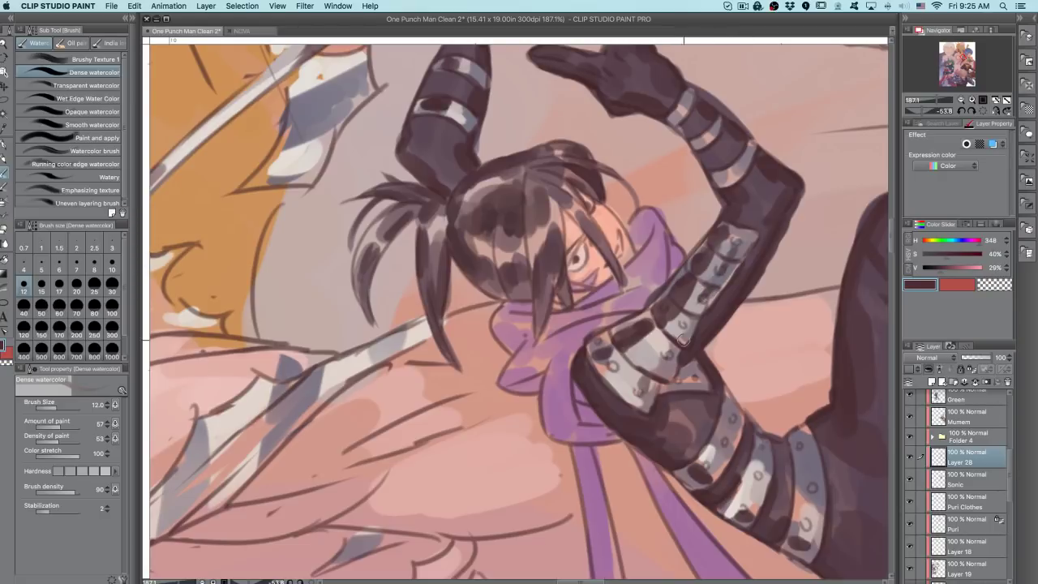
{"action": "left_click_drag", "start_coordinate": [671, 344], "coordinate": [672, 357]}
- Flip the canvas and darken the ponytail's long lower lock with sampled hair colours, undoing the first stroke
{"action": "left_click", "coordinate": [997, 112]}
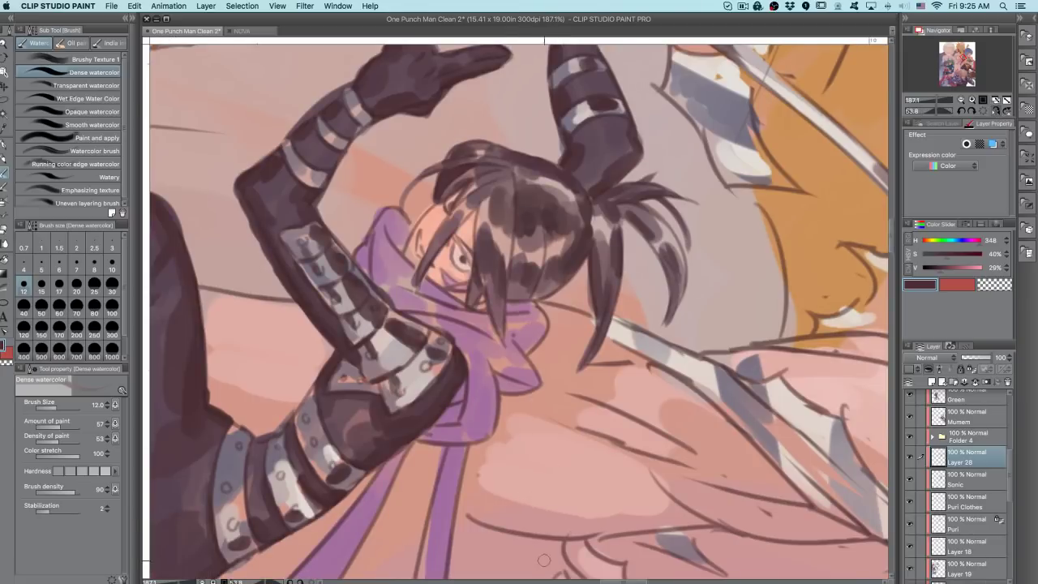
{"action": "left_click_drag", "start_coordinate": [578, 418], "coordinate": [607, 400]}
{"action": "left_click_drag", "start_coordinate": [579, 322], "coordinate": [576, 458]}
{"action": "left_click", "coordinate": [574, 286], "text": "alt"}
{"action": "left_click_drag", "start_coordinate": [573, 285], "coordinate": [585, 364]}
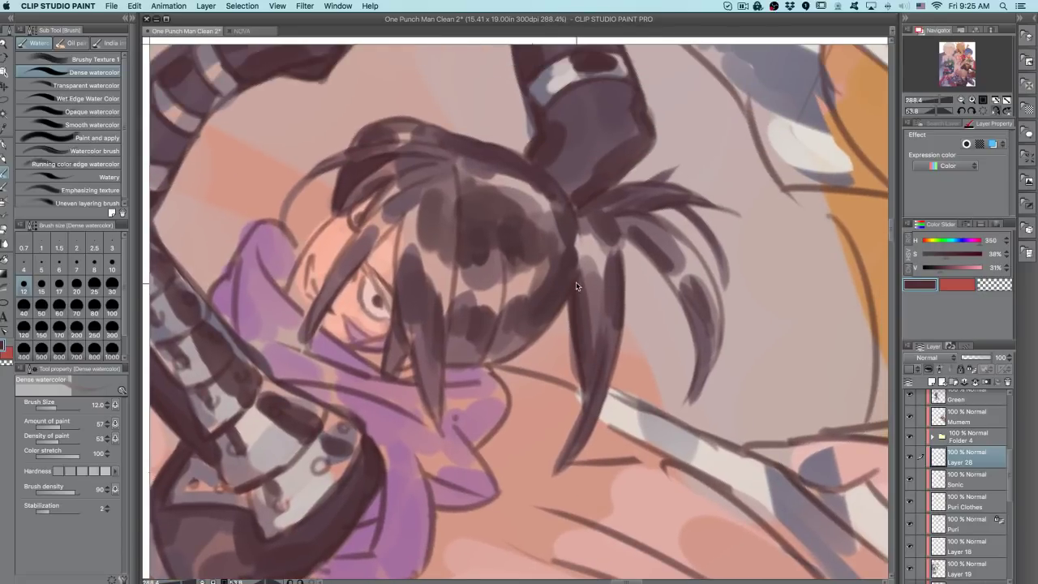
{"action": "key", "text": "super+z"}
{"action": "left_click", "coordinate": [577, 281], "text": "alt"}
{"action": "left_click_drag", "start_coordinate": [578, 282], "coordinate": [590, 409]}
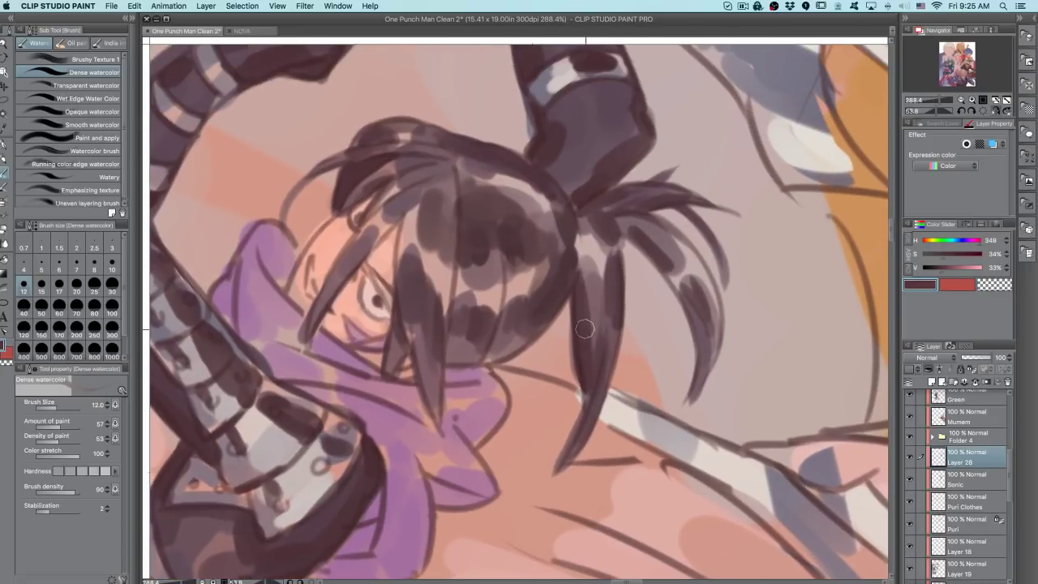
{"action": "left_click_drag", "start_coordinate": [587, 361], "coordinate": [576, 409]}
- Darken the back edge of Sonic's head down to the nape, undoing and repainting one stroke
{"action": "mouse_move", "coordinate": [571, 217]}
{"action": "left_mouse_down"}
{"action": "mouse_move", "coordinate": [567, 275]}
{"action": "mouse_move", "coordinate": [571, 231]}
{"action": "mouse_move", "coordinate": [554, 295]}
{"action": "mouse_move", "coordinate": [571, 222]}
{"action": "mouse_move", "coordinate": [544, 318]}
{"action": "mouse_move", "coordinate": [570, 242]}
{"action": "mouse_move", "coordinate": [549, 301]}
{"action": "mouse_move", "coordinate": [490, 351]}
{"action": "left_mouse_up"}
{"action": "left_click_drag", "start_coordinate": [549, 303], "coordinate": [477, 370]}
{"action": "key", "text": "super+z"}
{"action": "mouse_move", "coordinate": [549, 308]}
{"action": "left_mouse_down"}
{"action": "mouse_move", "coordinate": [514, 317]}
{"action": "mouse_move", "coordinate": [522, 334]}
{"action": "mouse_move", "coordinate": [491, 357]}
{"action": "left_mouse_up"}
{"action": "mouse_move", "coordinate": [528, 321]}
{"action": "left_mouse_down"}
{"action": "mouse_move", "coordinate": [522, 338]}
{"action": "mouse_move", "coordinate": [481, 362]}
{"action": "left_mouse_up"}
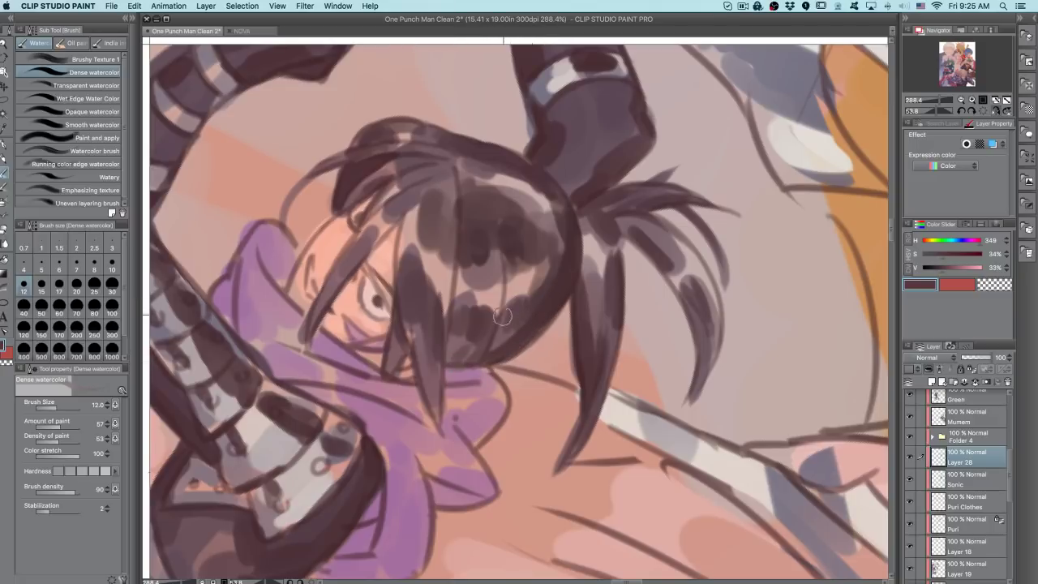
- Flip the canvas back and shade the sword-gripping glove beside the guard with sampled dark tones at brush size 15
{"action": "scroll", "coordinate": [616, 243], "scroll_direction": "up", "scroll_amount": 5}
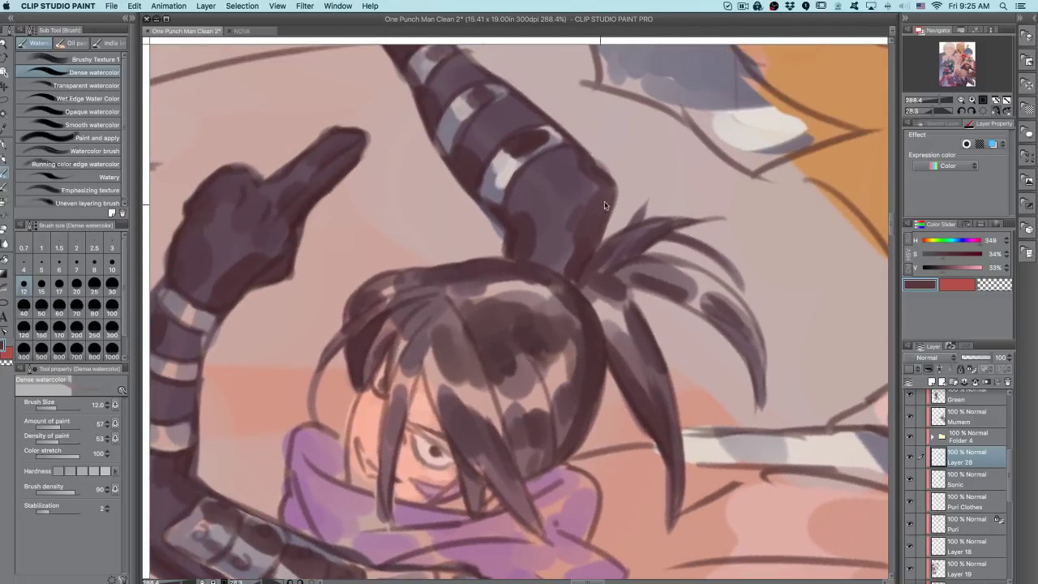
{"action": "left_click", "coordinate": [995, 98]}
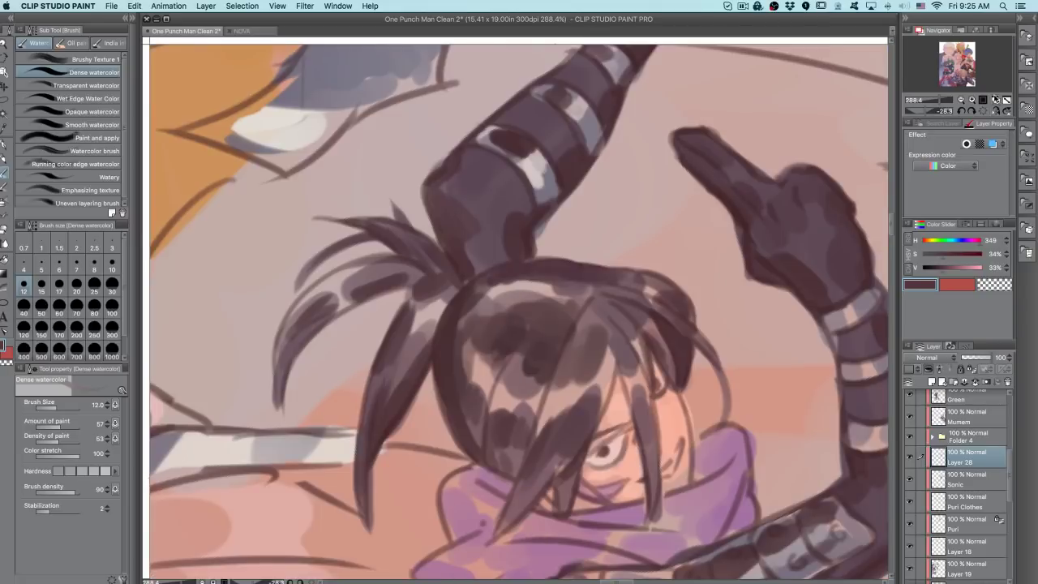
{"action": "scroll", "coordinate": [675, 413], "scroll_direction": "down", "scroll_amount": 6}
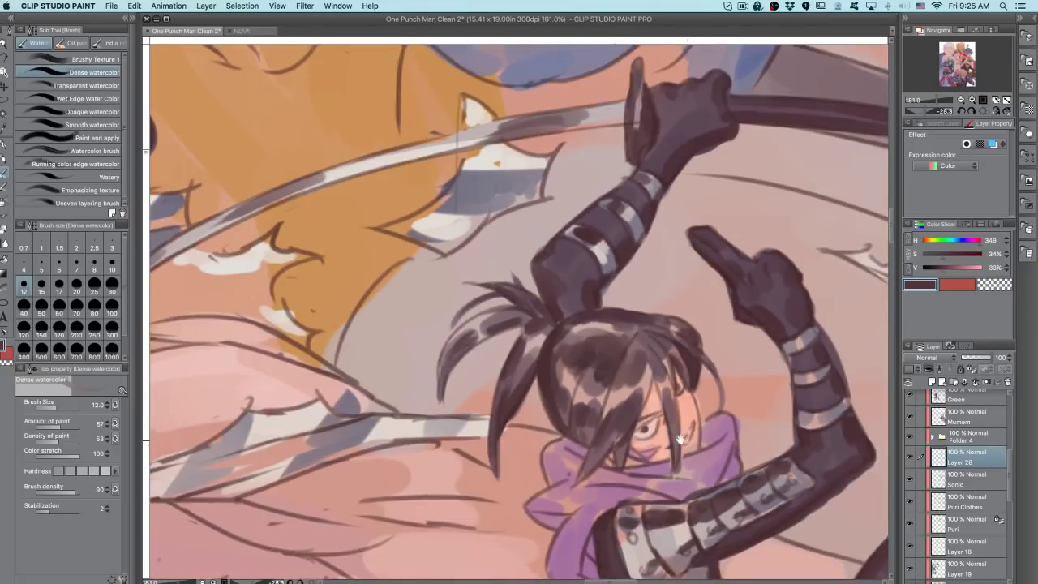
{"action": "scroll", "coordinate": [721, 243], "scroll_direction": "up", "scroll_amount": 4}
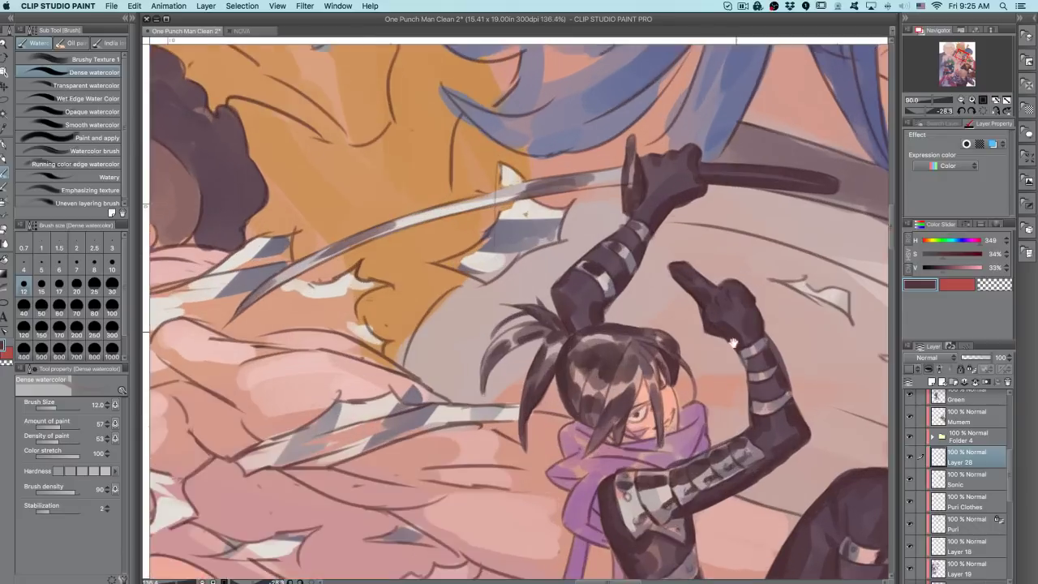
{"action": "key", "text": "bracketright"}
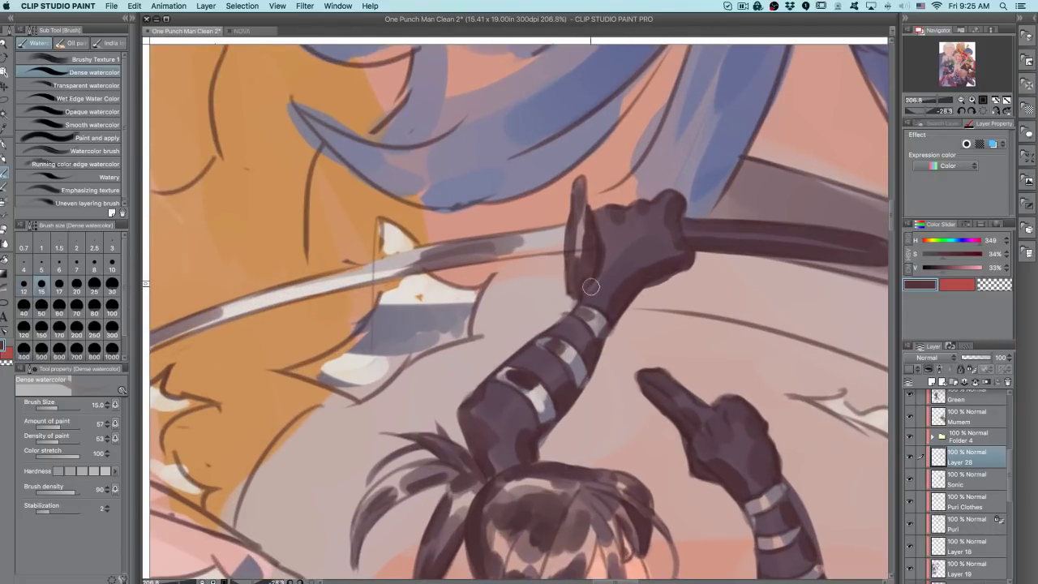
{"action": "left_click", "coordinate": [590, 293], "text": "alt"}
{"action": "left_click", "coordinate": [628, 275], "text": "alt"}
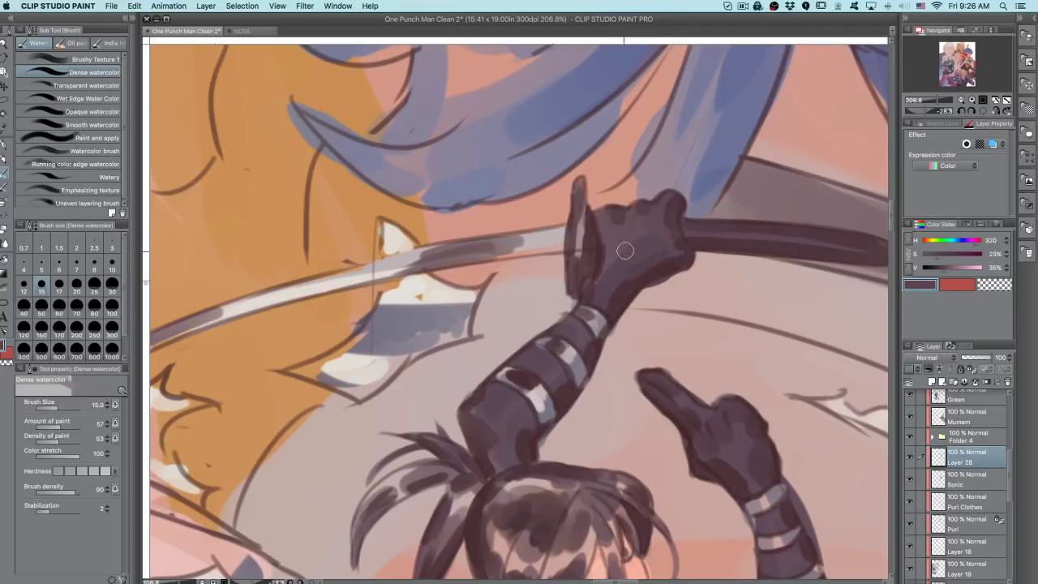
{"action": "left_click", "coordinate": [628, 262], "text": "alt"}
{"action": "left_click_drag", "start_coordinate": [595, 221], "coordinate": [604, 269]}
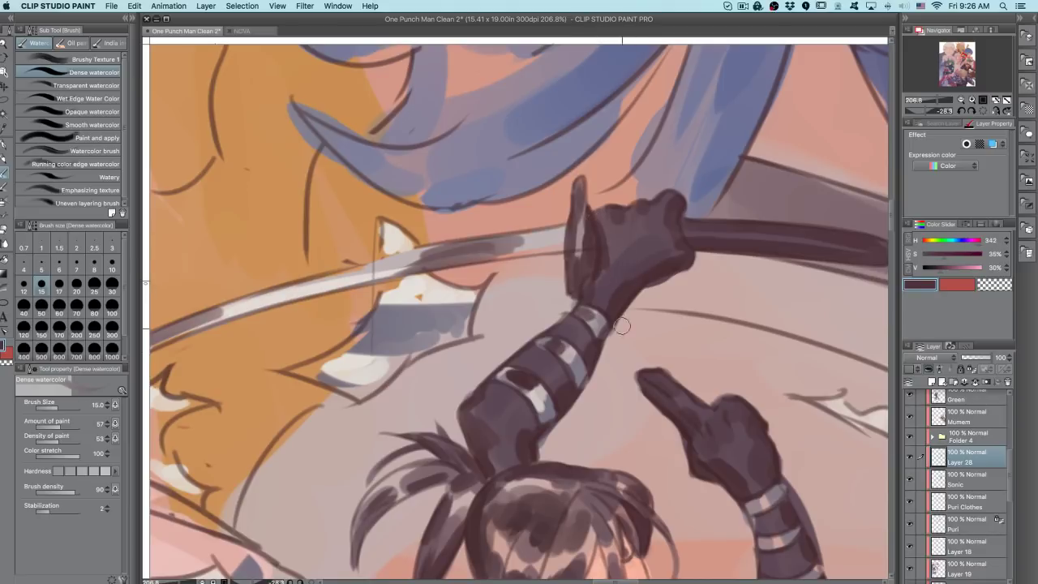
- Flip the canvas and soften the upper edges of the bent arm's armor plates with the Blend tool at size 12
{"action": "left_click_drag", "start_coordinate": [731, 453], "coordinate": [657, 402]}
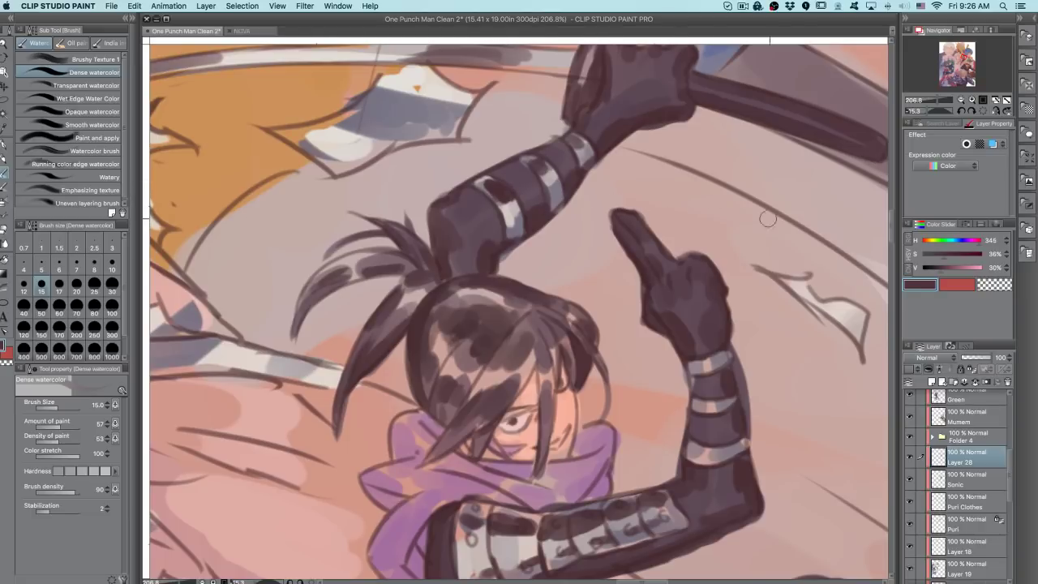
{"action": "left_click", "coordinate": [996, 100]}
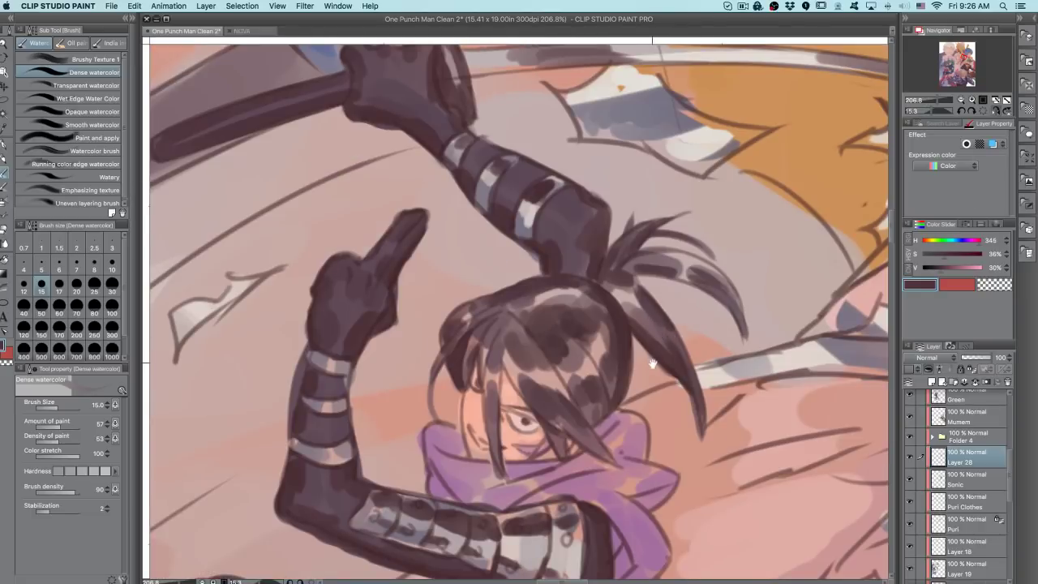
{"action": "scroll", "coordinate": [653, 364], "scroll_direction": "down", "scroll_amount": 2}
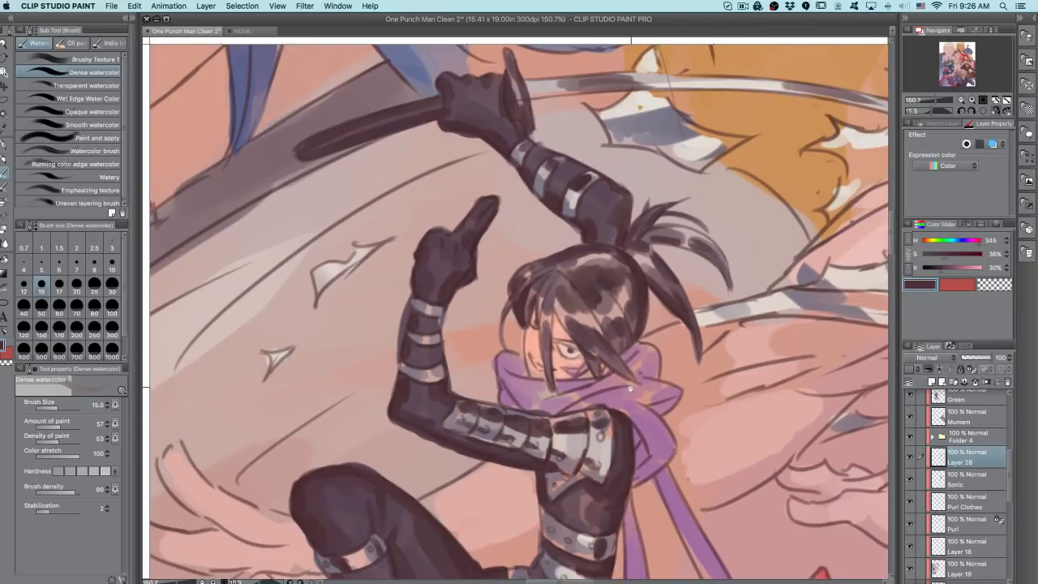
{"action": "scroll", "coordinate": [616, 392], "scroll_direction": "down", "scroll_amount": 3}
{"action": "scroll", "coordinate": [578, 297], "scroll_direction": "up", "scroll_amount": 4}
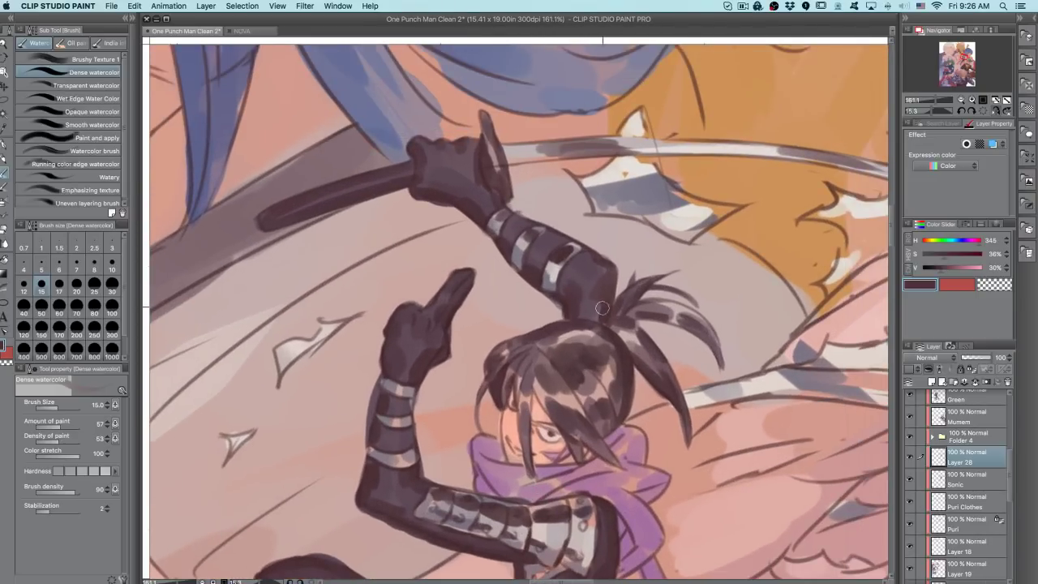
{"action": "left_click_drag", "start_coordinate": [614, 442], "coordinate": [686, 270]}
{"action": "mouse_move", "coordinate": [687, 321]}
{"action": "left_mouse_down"}
{"action": "mouse_move", "coordinate": [624, 244]}
{"action": "mouse_move", "coordinate": [619, 289]}
{"action": "mouse_move", "coordinate": [636, 261]}
{"action": "left_mouse_up"}
{"action": "key", "text": "c"}
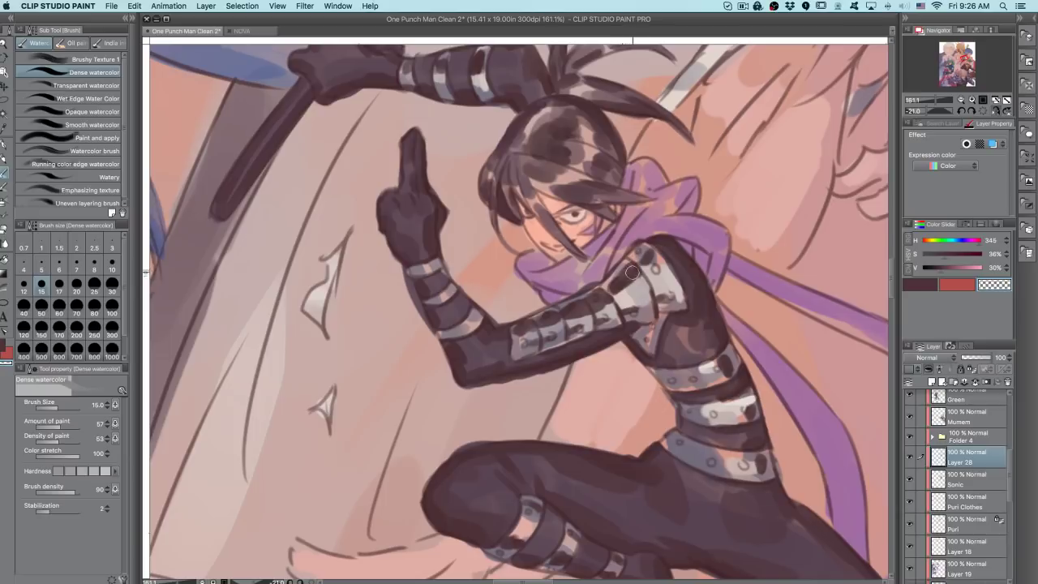
{"action": "key", "text": "j"}
{"action": "key", "text": "bracketleft"}
{"action": "key", "text": "bracketleft"}
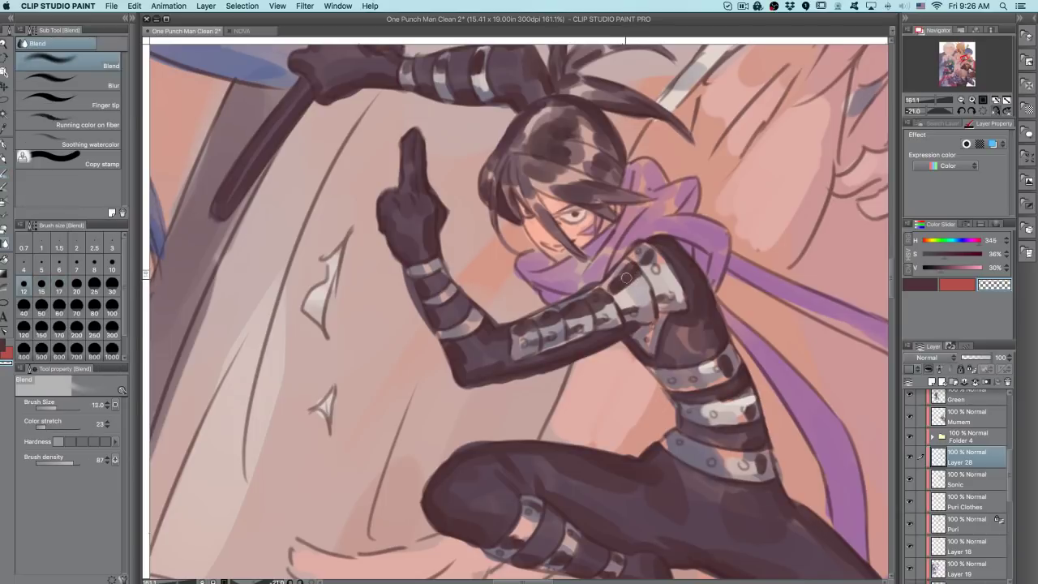
{"action": "left_click_drag", "start_coordinate": [611, 285], "coordinate": [597, 284]}
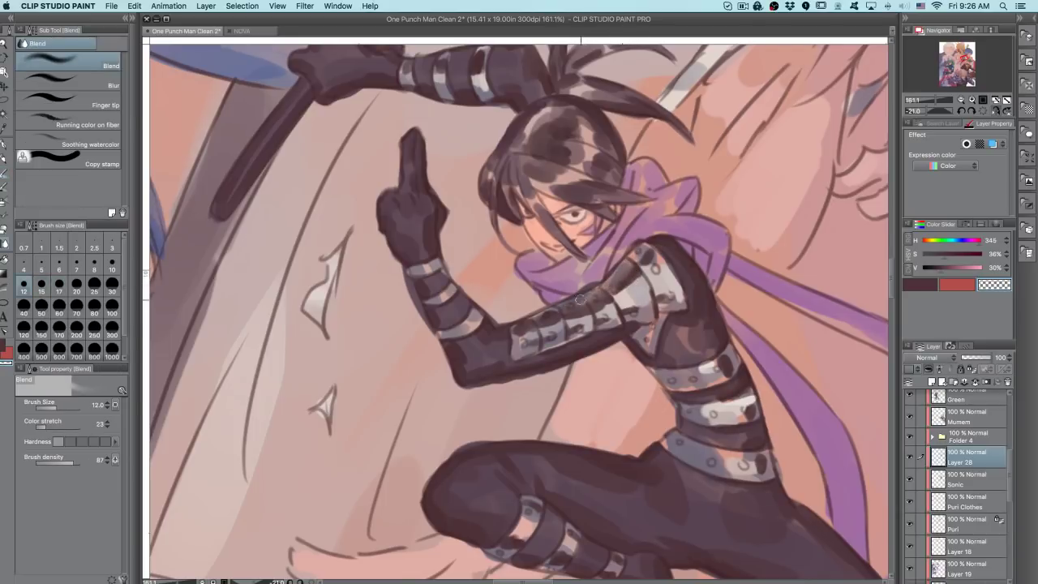
{"action": "left_click_drag", "start_coordinate": [530, 323], "coordinate": [527, 321]}
- Flip the canvas back and touch up the upper-arm and forearm plates with a sampled muted purple, using Dense watercolor at size 8
{"action": "left_click", "coordinate": [996, 111]}
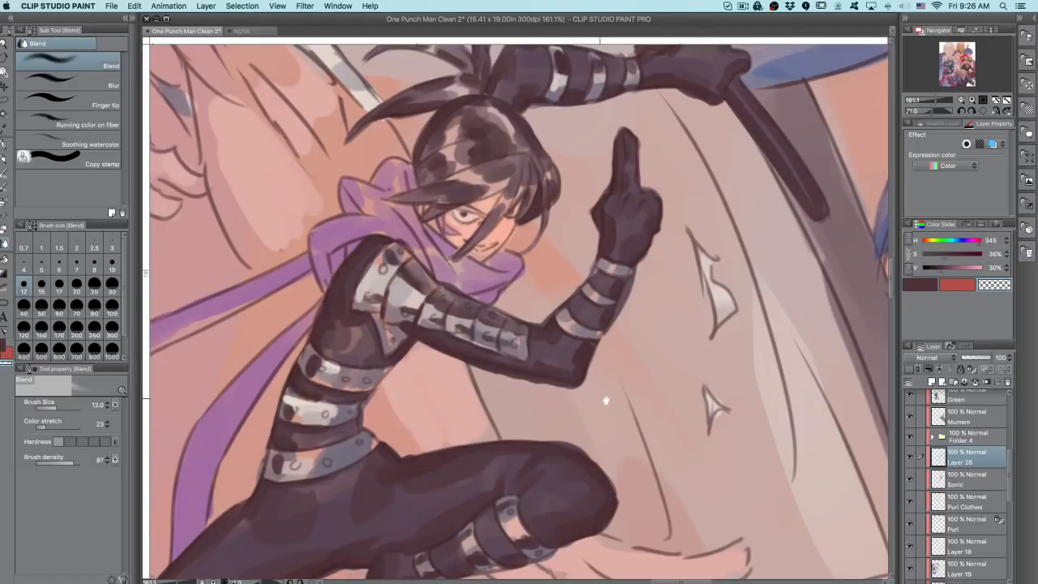
{"action": "left_click_drag", "start_coordinate": [598, 400], "coordinate": [635, 233]}
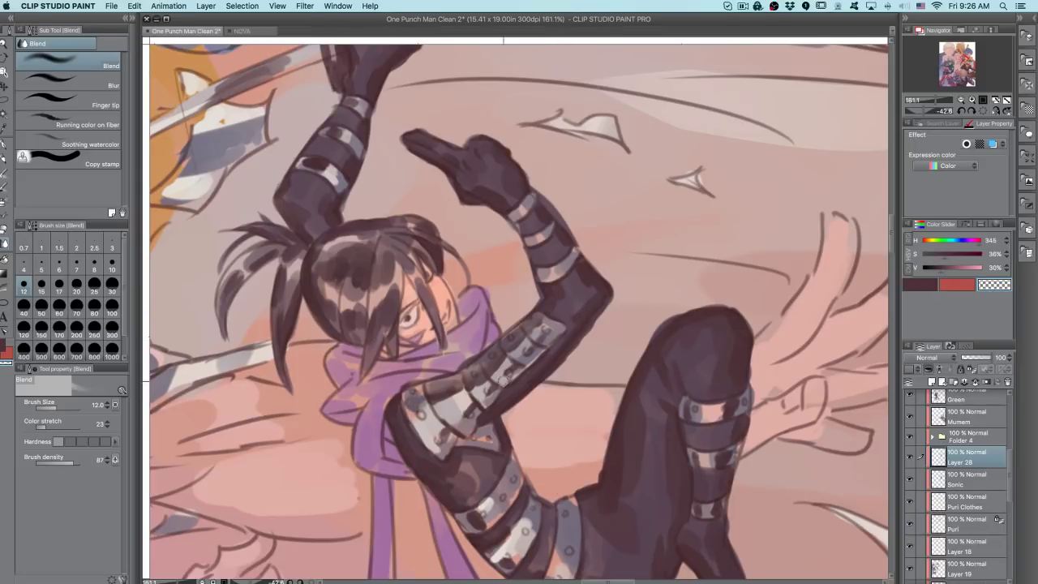
{"action": "key", "text": "b"}
{"action": "key", "text": "c"}
{"action": "left_click", "coordinate": [552, 345], "text": "alt"}
{"action": "left_click_drag", "start_coordinate": [541, 393], "coordinate": [461, 393]}
{"action": "key", "text": "bracketleft"}
{"action": "key", "text": "bracketleft"}
{"action": "key", "text": "bracketleft"}
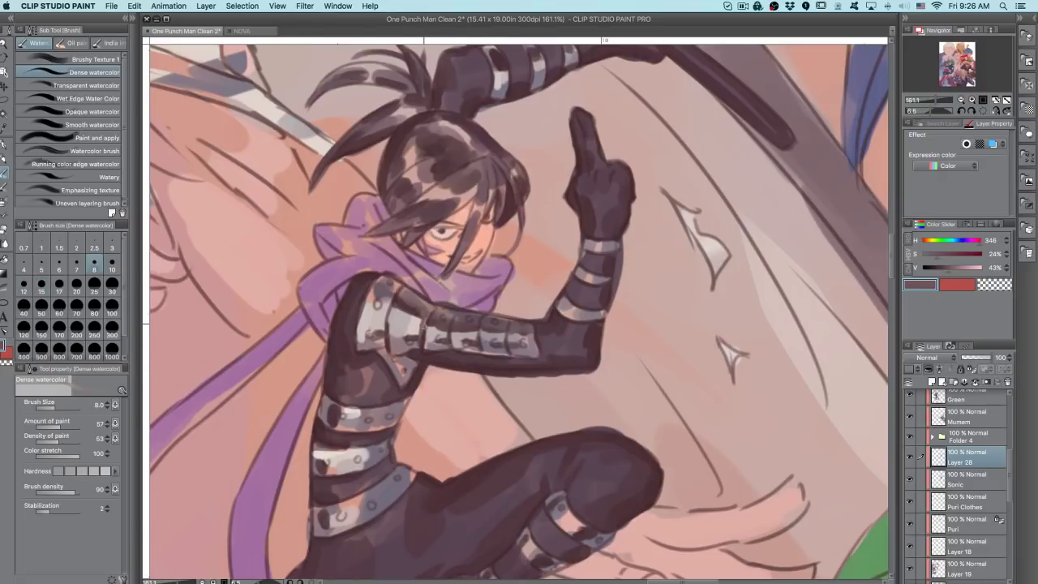
{"action": "left_click_drag", "start_coordinate": [390, 296], "coordinate": [385, 342]}
{"action": "left_click_drag", "start_coordinate": [447, 325], "coordinate": [444, 339]}
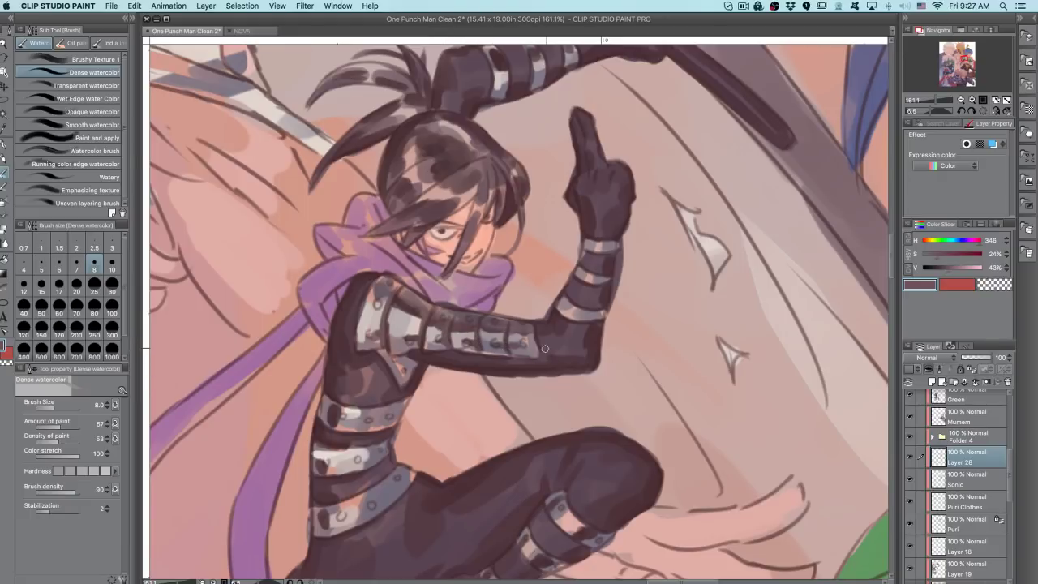
{"action": "left_click_drag", "start_coordinate": [551, 338], "coordinate": [486, 349]}
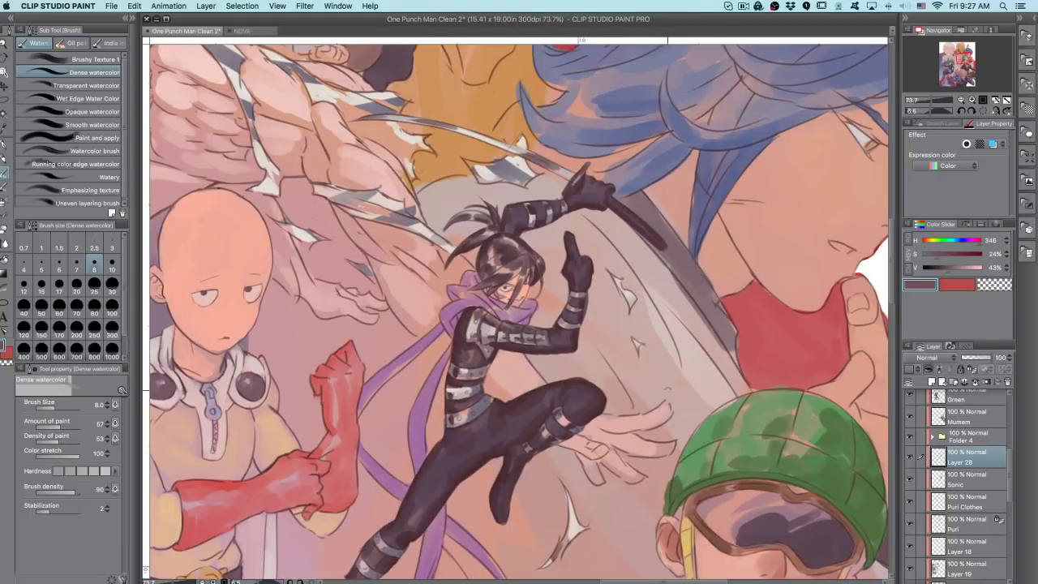
- Clean up the outer edge of the forearm plates beside the scarf with the Hard eraser at size 15
{"action": "left_click_drag", "start_coordinate": [615, 402], "coordinate": [694, 279]}
{"action": "scroll", "coordinate": [522, 333], "scroll_direction": "up", "scroll_amount": 5}
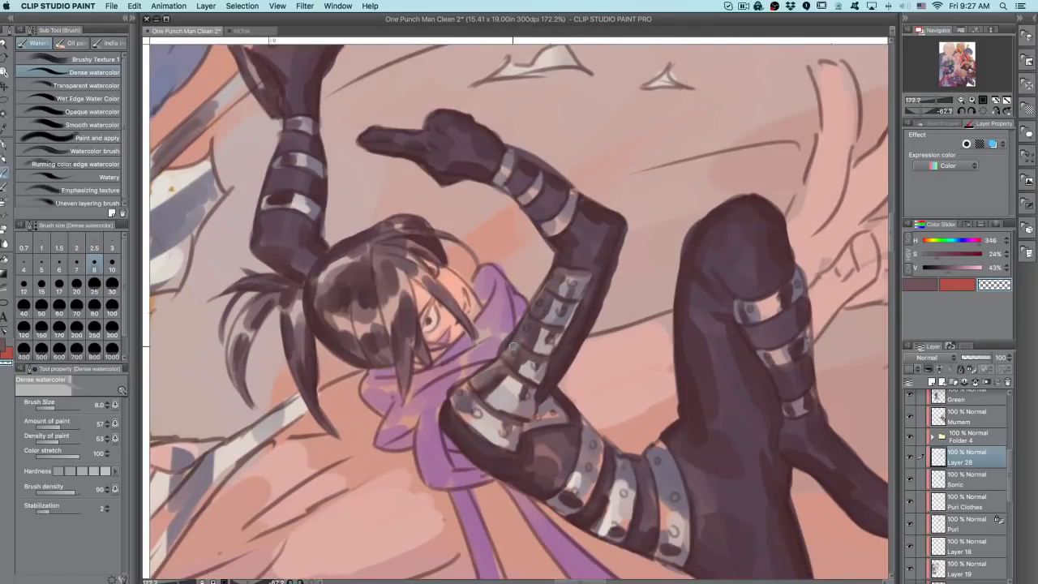
{"action": "key", "text": "e"}
{"action": "key", "text": "bracketleft"}
{"action": "key", "text": "bracketleft"}
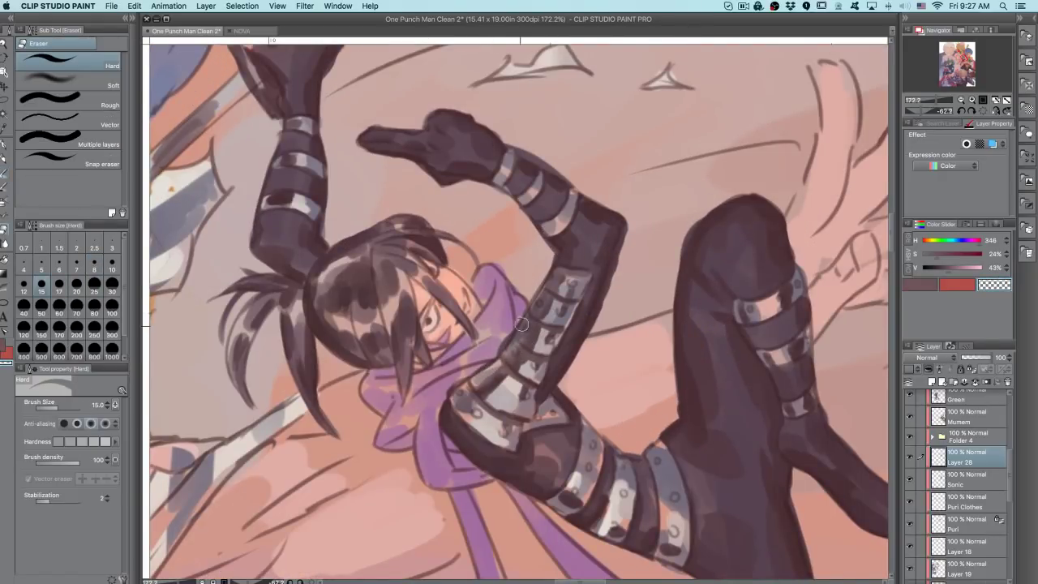
{"action": "left_click_drag", "start_coordinate": [536, 301], "coordinate": [540, 295]}
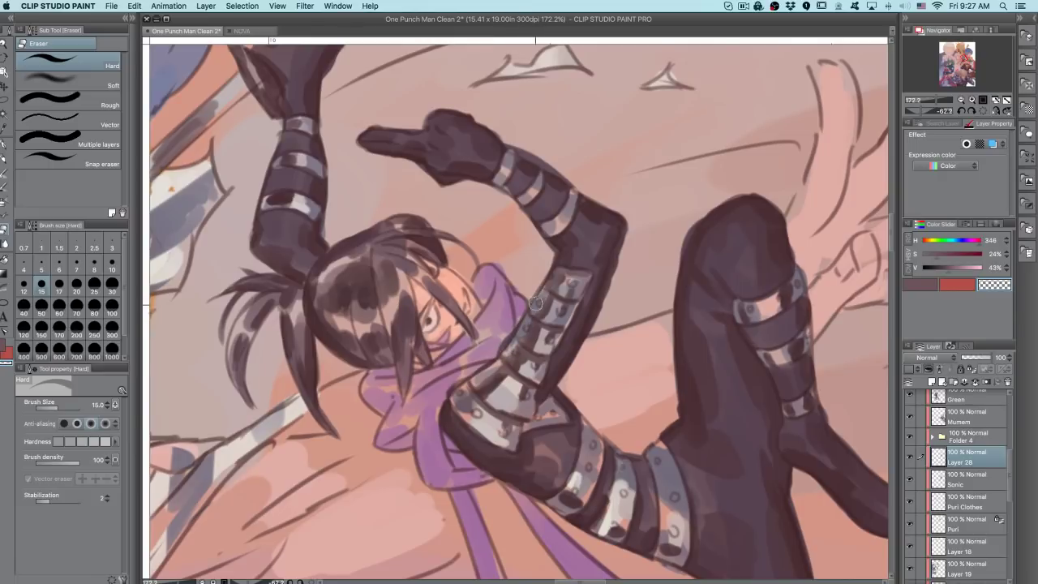
{"action": "left_click_drag", "start_coordinate": [572, 260], "coordinate": [494, 280]}
- Shade the back ends of the torso armor bands with a sampled dark tone, replacing the first stroke with Transparent watercolor at size 15
{"action": "left_click_drag", "start_coordinate": [636, 389], "coordinate": [568, 450]}
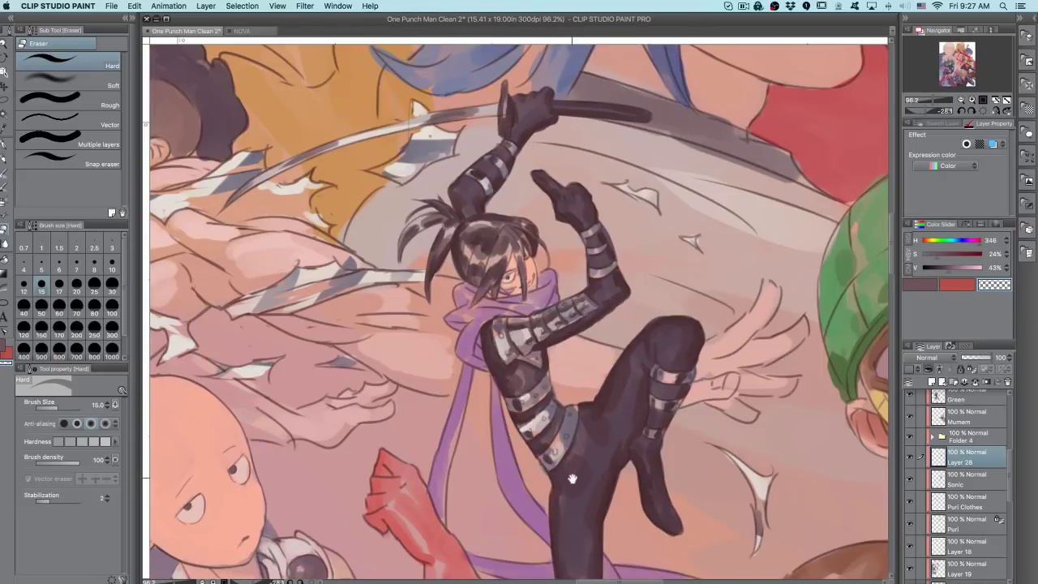
{"action": "left_click_drag", "start_coordinate": [669, 350], "coordinate": [614, 438]}
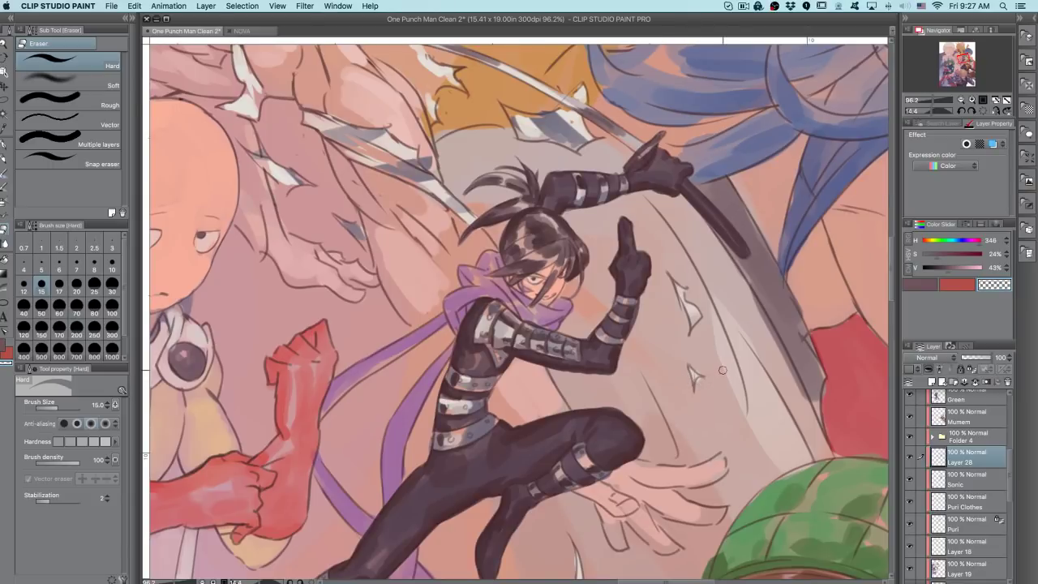
{"action": "left_click_drag", "start_coordinate": [463, 381], "coordinate": [571, 369]}
{"action": "left_click", "coordinate": [444, 370], "text": "alt"}
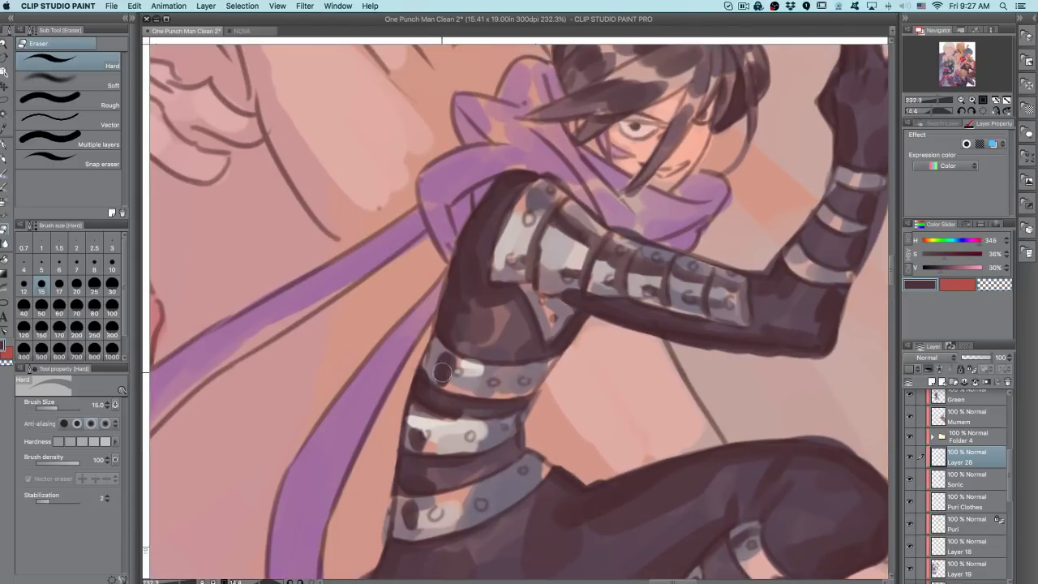
{"action": "key", "text": "b"}
{"action": "left_click", "coordinate": [445, 369], "text": "alt"}
{"action": "left_click_drag", "start_coordinate": [440, 353], "coordinate": [452, 346]}
{"action": "key", "text": "super+z"}
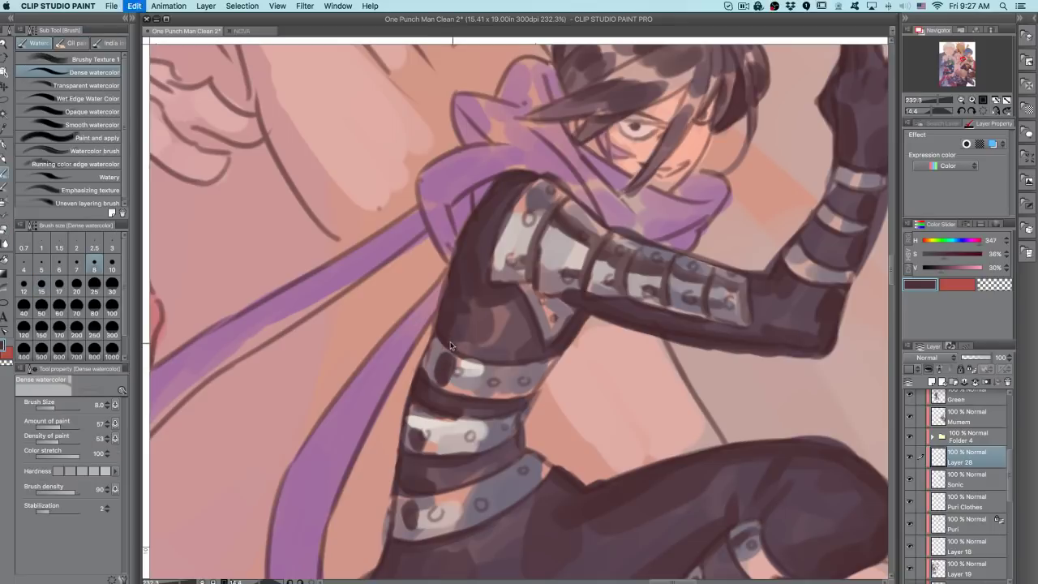
{"action": "key", "text": "."}
{"action": "key", "text": "bracketright"}
{"action": "key", "text": "bracketright"}
{"action": "key", "text": "bracketright"}
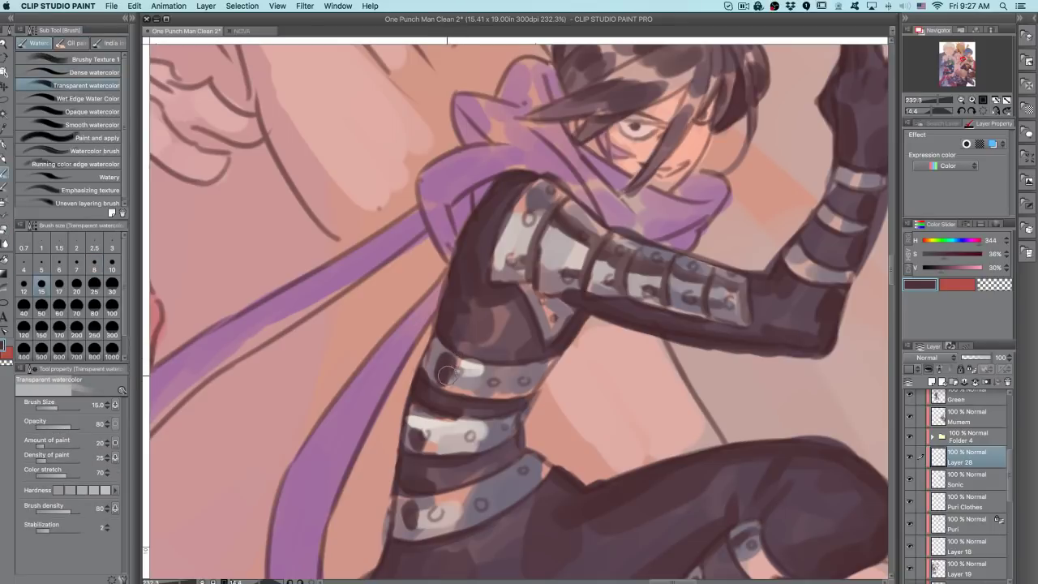
{"action": "left_click_drag", "start_coordinate": [420, 450], "coordinate": [412, 397]}
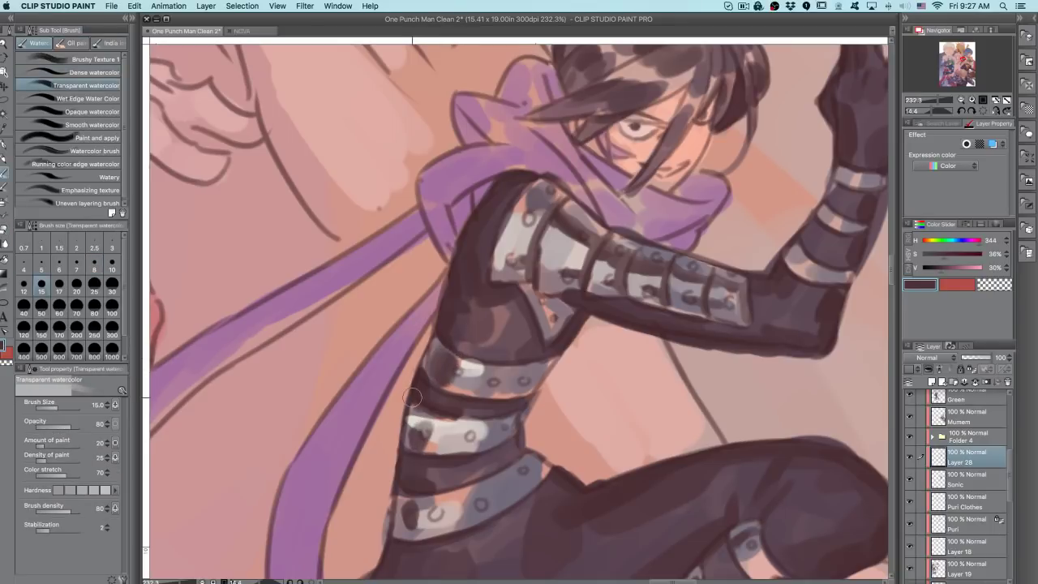
- Flip the canvas and shade the large upper-arm plate with a sampled dark tone, undoing the first stroke and repainting it
{"action": "key", "text": "space"}
{"action": "left_click", "coordinate": [994, 109]}
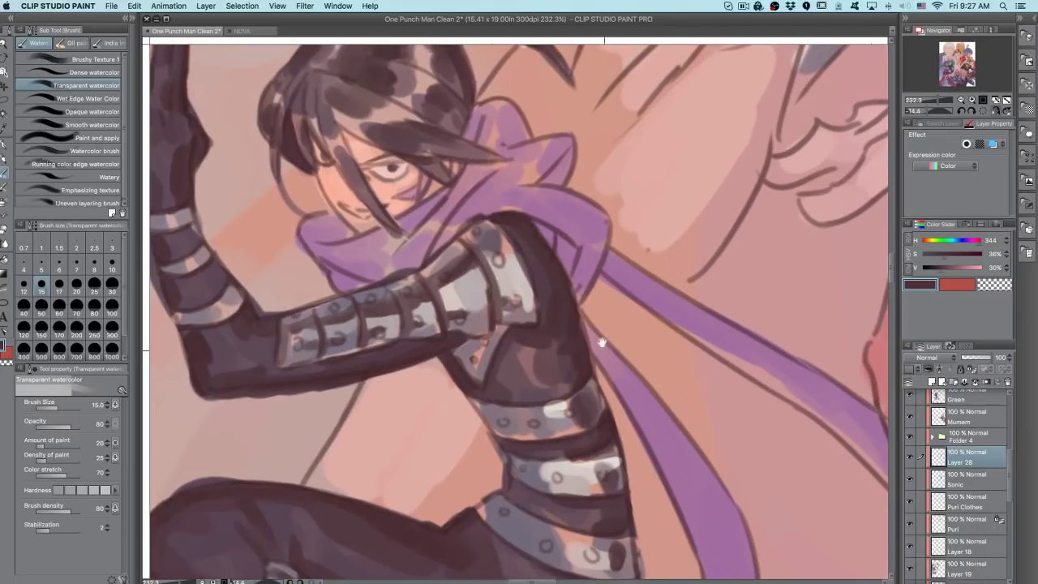
{"action": "mouse_move", "coordinate": [445, 267]}
{"action": "left_mouse_down"}
{"action": "mouse_move", "coordinate": [464, 255]}
{"action": "mouse_move", "coordinate": [452, 268]}
{"action": "mouse_move", "coordinate": [463, 262]}
{"action": "mouse_move", "coordinate": [466, 275]}
{"action": "left_mouse_up"}
{"action": "key", "text": "super+z"}
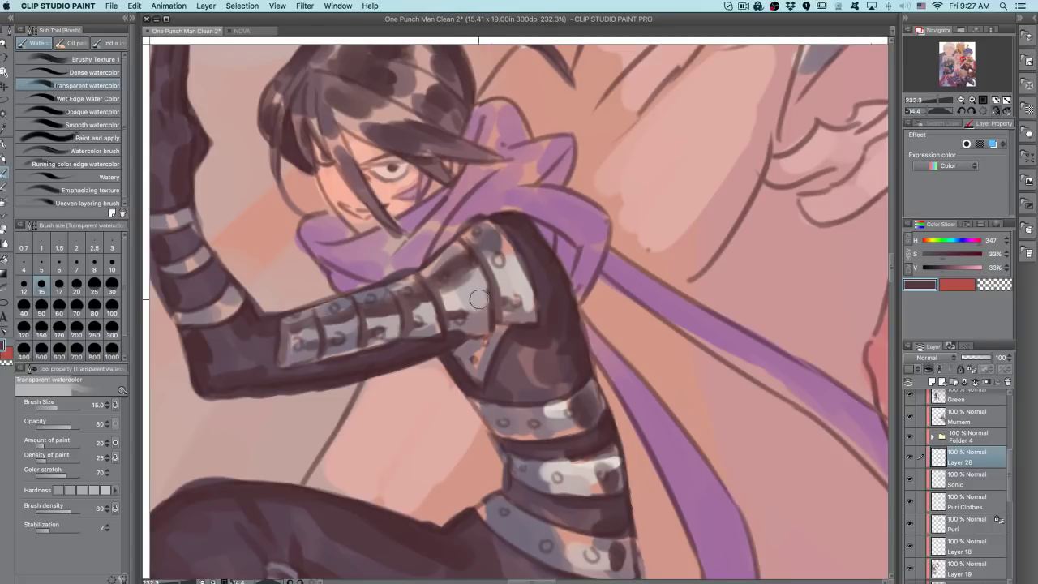
{"action": "mouse_move", "coordinate": [452, 310]}
{"action": "left_mouse_down"}
{"action": "mouse_move", "coordinate": [483, 314]}
{"action": "mouse_move", "coordinate": [514, 288]}
{"action": "mouse_move", "coordinate": [335, 345]}
{"action": "mouse_move", "coordinate": [436, 326]}
{"action": "left_mouse_up"}
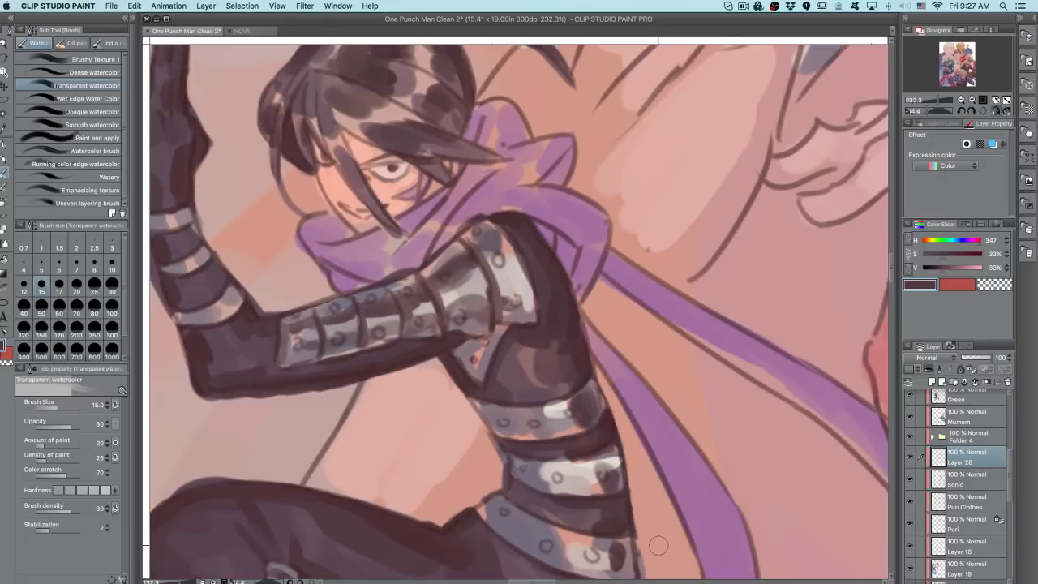
{"action": "key", "text": "Tab"}
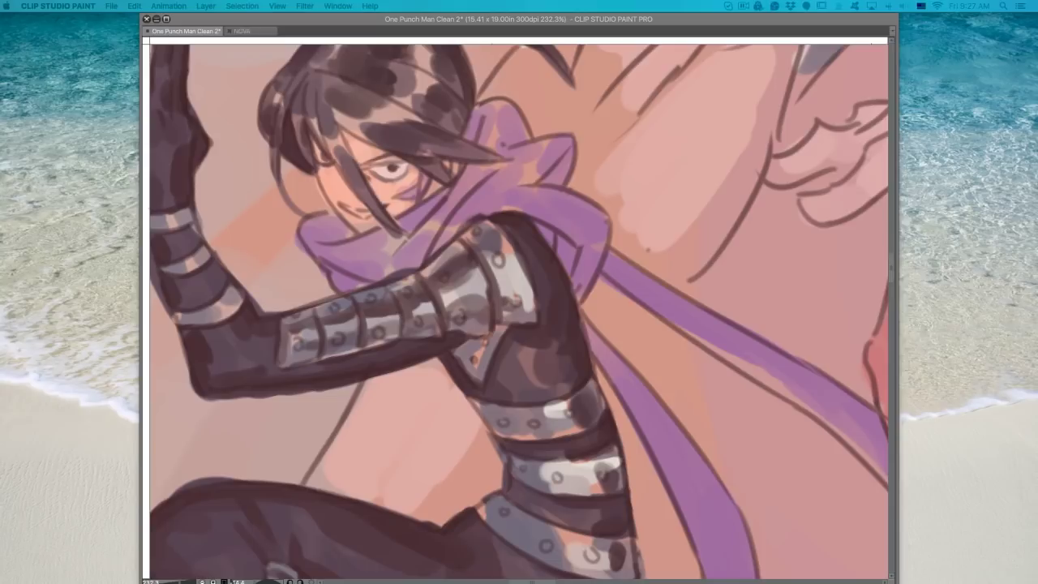
{"action": "key", "text": "Tab"}
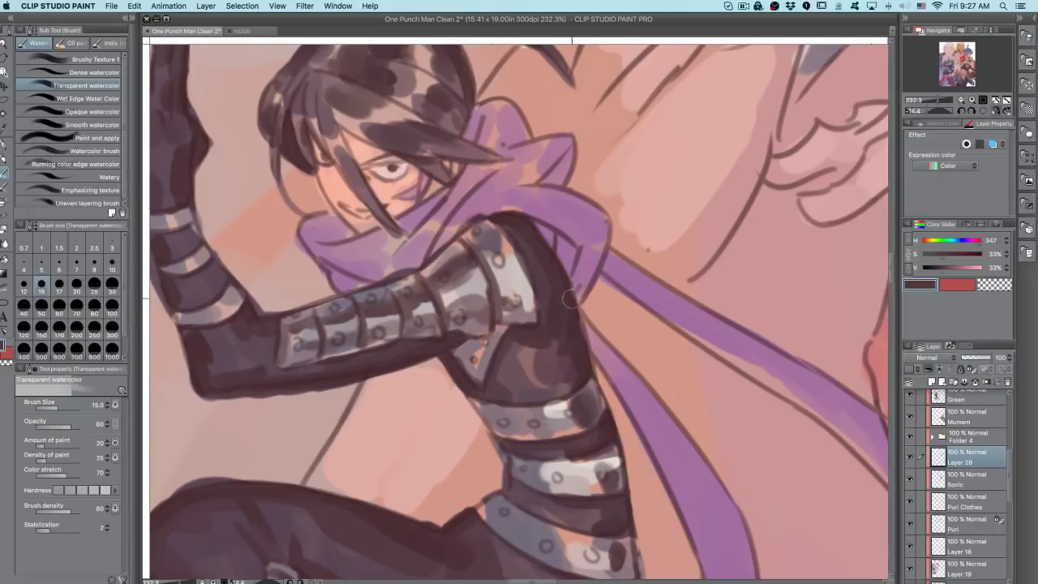
- Darken the top and back of the shoulder with sampled dark suit tones, flipping the canvas back between strokes
{"action": "left_click", "coordinate": [539, 264], "text": "alt"}
{"action": "left_click_drag", "start_coordinate": [514, 223], "coordinate": [521, 229]}
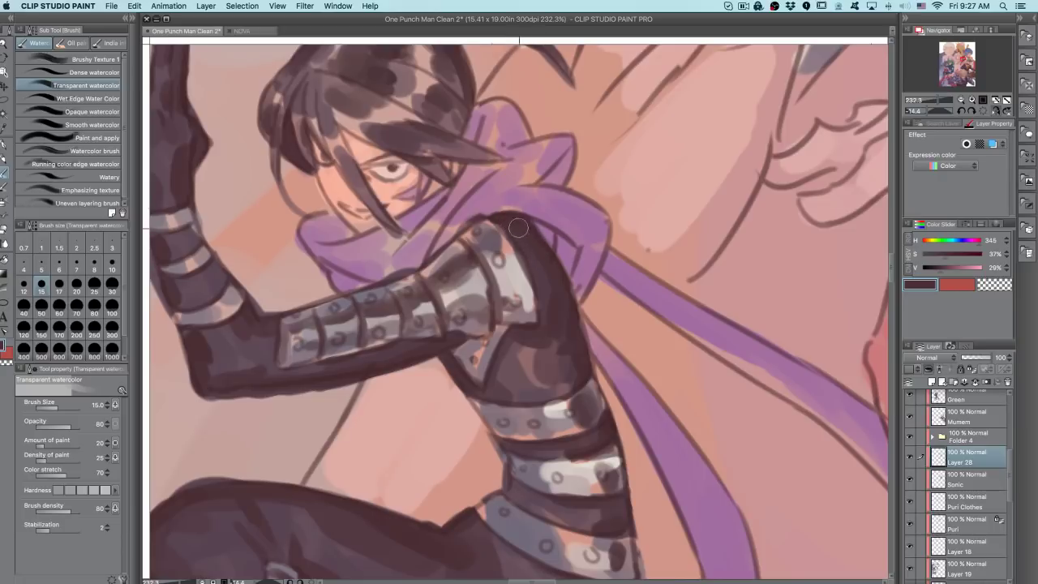
{"action": "left_click", "coordinate": [996, 111]}
{"action": "left_click", "coordinate": [470, 327], "text": "alt"}
{"action": "mouse_move", "coordinate": [458, 361]}
{"action": "left_mouse_down"}
{"action": "mouse_move", "coordinate": [466, 299]}
{"action": "mouse_move", "coordinate": [454, 367]}
{"action": "mouse_move", "coordinate": [474, 289]}
{"action": "mouse_move", "coordinate": [451, 375]}
{"action": "mouse_move", "coordinate": [482, 266]}
{"action": "left_mouse_up"}
{"action": "mouse_move", "coordinate": [468, 313]}
{"action": "left_mouse_down"}
{"action": "mouse_move", "coordinate": [507, 239]}
{"action": "mouse_move", "coordinate": [526, 228]}
{"action": "left_mouse_up"}
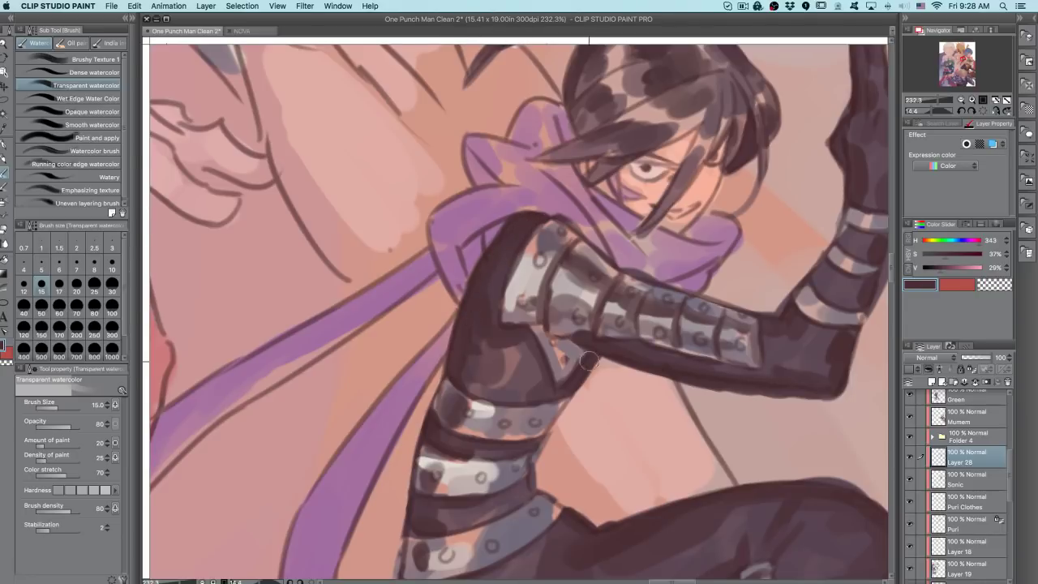
- Shade the bent elbow and the raised glove with a sampled dark purple, using Dense watercolor at size 12
{"action": "left_click", "coordinate": [790, 333], "text": "alt"}
{"action": "left_click_drag", "start_coordinate": [790, 333], "coordinate": [665, 361]}
{"action": "key", "text": "period"}
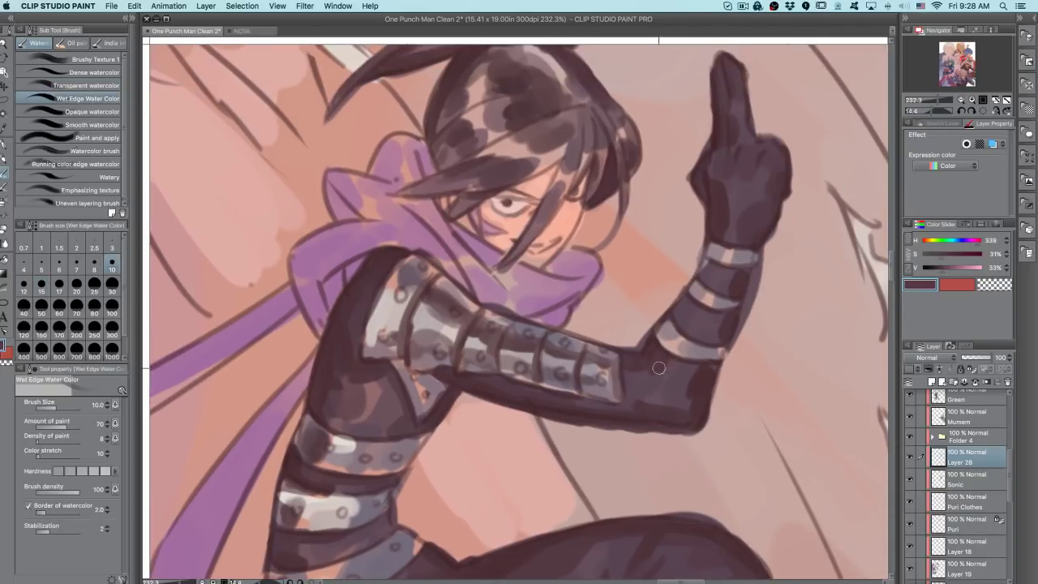
{"action": "key", "text": "comma"}
{"action": "key", "text": "comma"}
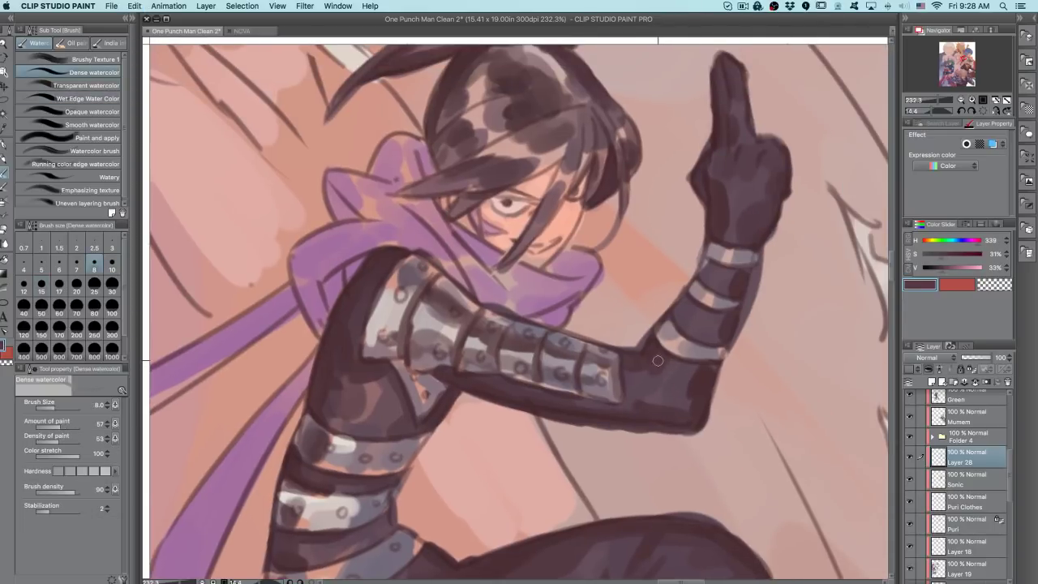
{"action": "key", "text": "bracketright"}
{"action": "key", "text": "bracketright"}
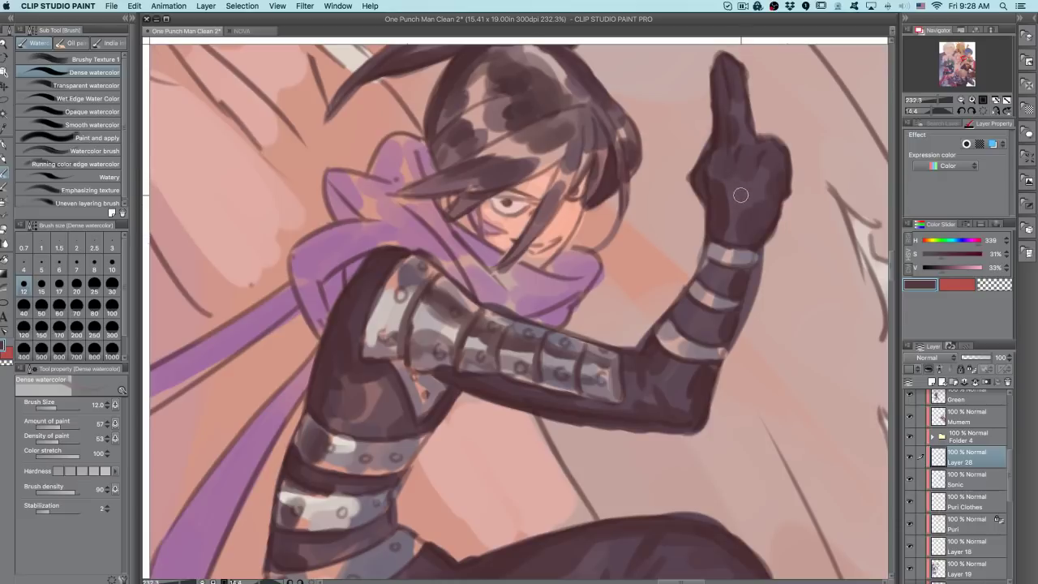
{"action": "scroll", "coordinate": [740, 189], "scroll_direction": "down", "scroll_amount": 5}
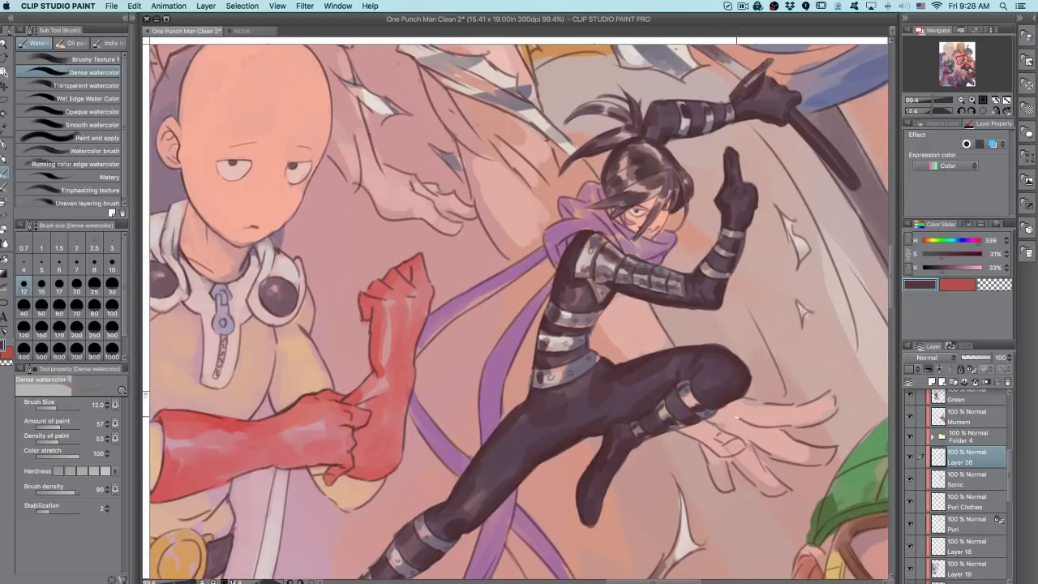
{"action": "scroll", "coordinate": [737, 417], "scroll_direction": "down", "scroll_amount": 2}
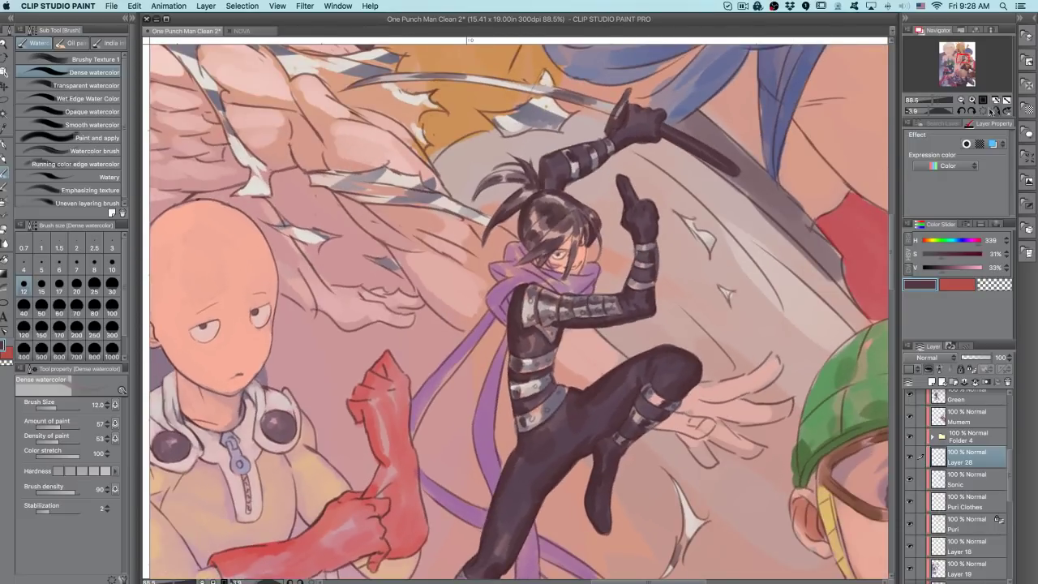
{"action": "left_click", "coordinate": [994, 111]}
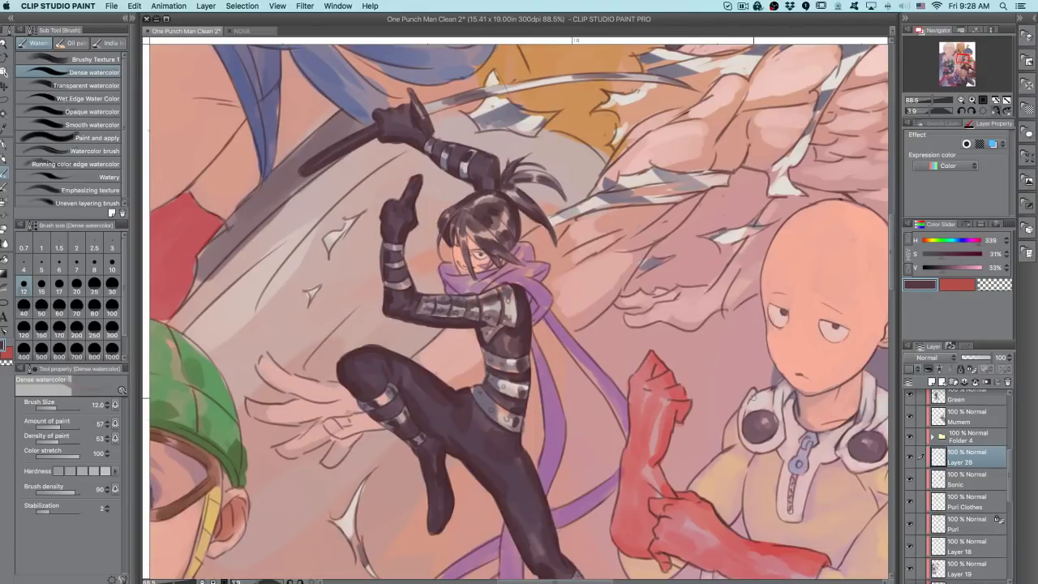
{"action": "scroll", "coordinate": [517, 280], "scroll_direction": "up", "scroll_amount": 2}
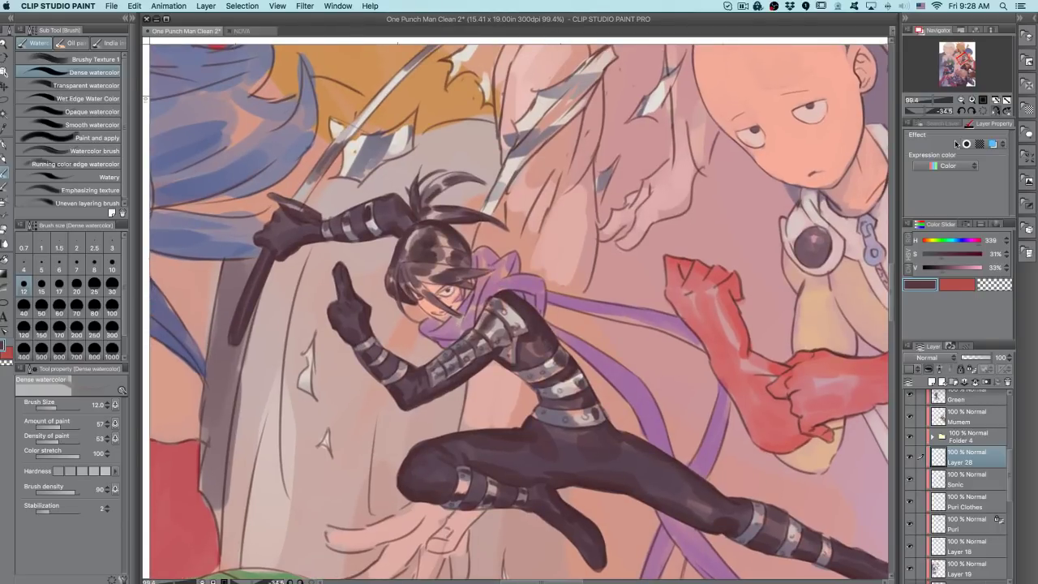
{"action": "scroll", "coordinate": [625, 279], "scroll_direction": "up", "scroll_amount": 3}
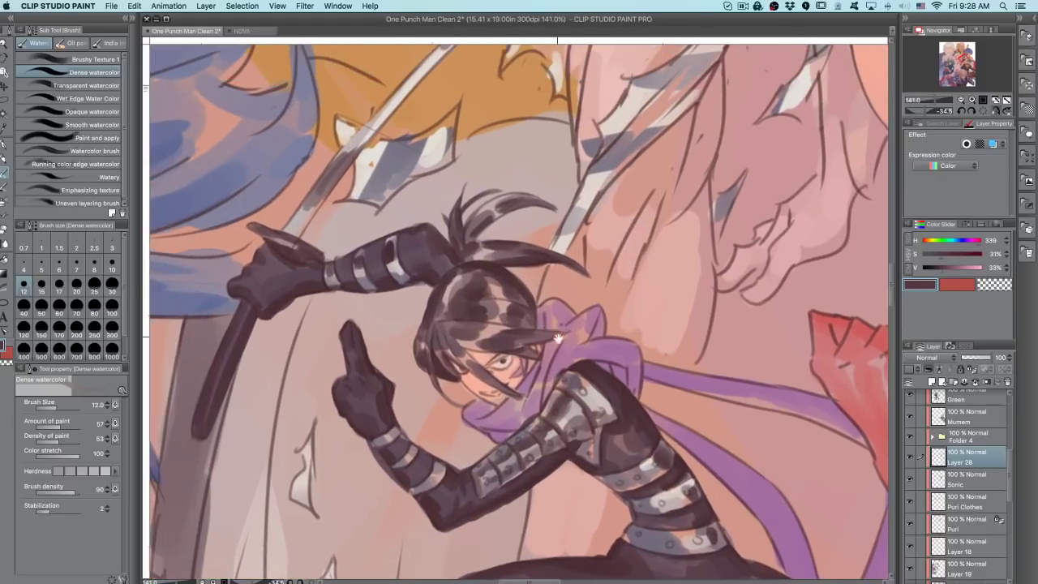
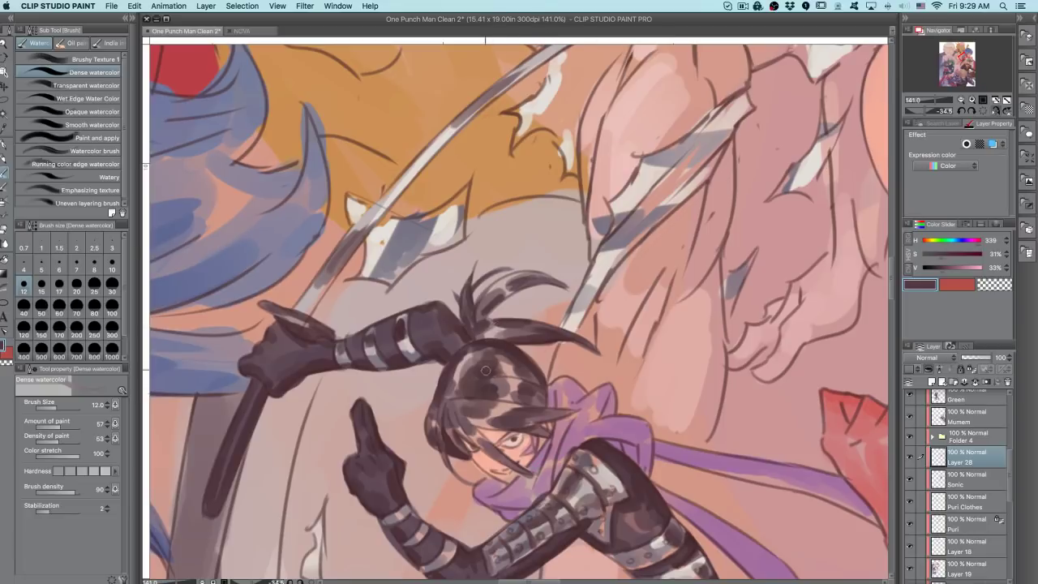
{"action": "left_click_drag", "start_coordinate": [474, 349], "coordinate": [455, 371]}
{"action": "key", "text": "super+z"}
- Flip the canvas and darken the back edge of Sonic's hair with a sampled dark tone, using Wet Edge Water Color at size 15
{"action": "key", "text": "period"}
{"action": "left_click", "coordinate": [484, 342], "text": "alt"}
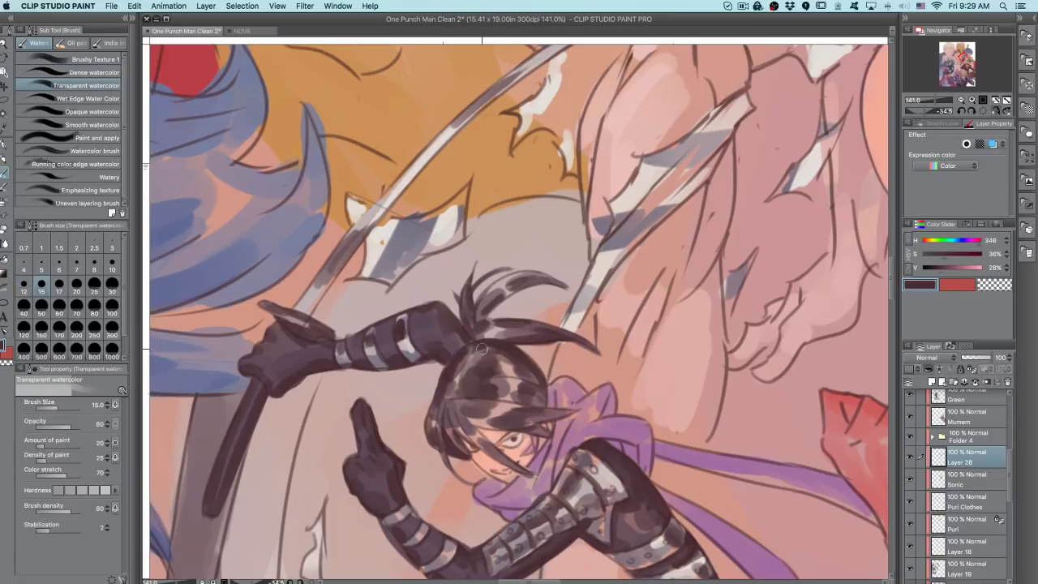
{"action": "key", "text": "period"}
{"action": "key", "text": "bracketright"}
{"action": "key", "text": "bracketright"}
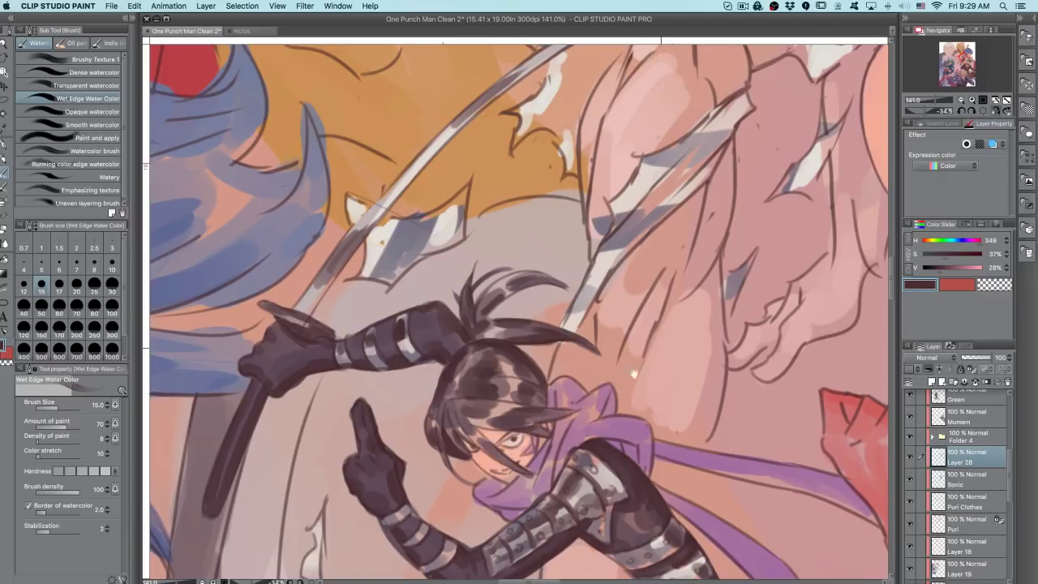
{"action": "left_click", "coordinate": [995, 100]}
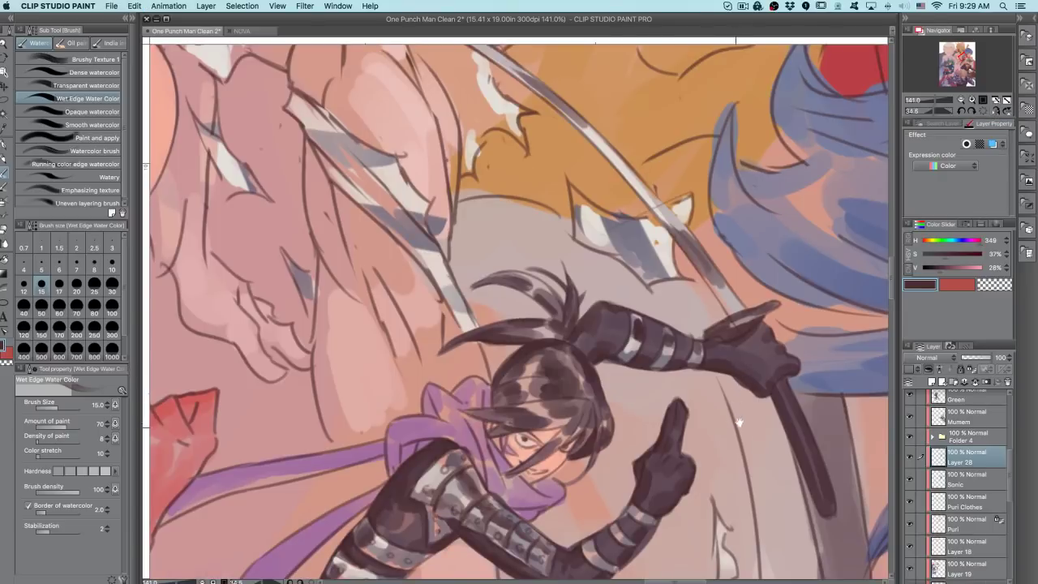
{"action": "left_click_drag", "start_coordinate": [736, 429], "coordinate": [685, 292]}
{"action": "left_click_drag", "start_coordinate": [617, 360], "coordinate": [626, 335]}
{"action": "left_click", "coordinate": [502, 331], "text": "alt"}
{"action": "left_click_drag", "start_coordinate": [504, 330], "coordinate": [504, 341]}
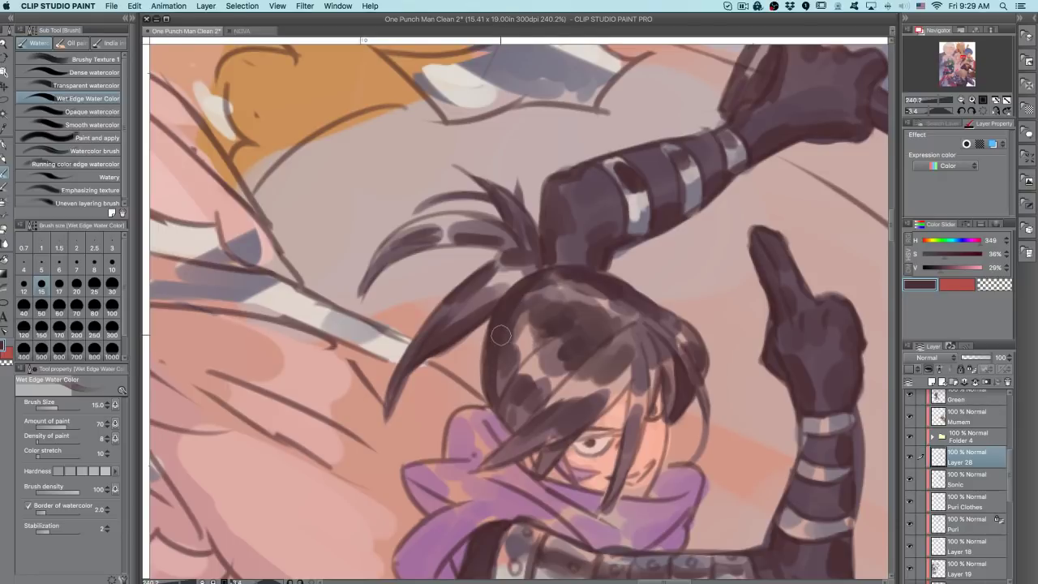
- Shade the bangs and front of the hair with a sampled dark tone, using Dense watercolor at size 12 and replacing undone strokes
{"action": "left_click", "coordinate": [89, 72]}
{"action": "left_click", "coordinate": [497, 365], "text": "alt"}
{"action": "mouse_move", "coordinate": [503, 354]}
{"action": "left_mouse_down"}
{"action": "mouse_move", "coordinate": [500, 381]}
{"action": "mouse_move", "coordinate": [523, 372]}
{"action": "mouse_move", "coordinate": [515, 410]}
{"action": "left_mouse_up"}
{"action": "key", "text": "super+z"}
{"action": "mouse_move", "coordinate": [577, 375]}
{"action": "left_mouse_down"}
{"action": "mouse_move", "coordinate": [604, 348]}
{"action": "mouse_move", "coordinate": [624, 356]}
{"action": "mouse_move", "coordinate": [642, 390]}
{"action": "mouse_move", "coordinate": [621, 474]}
{"action": "left_mouse_up"}
{"action": "key", "text": "super+z"}
{"action": "key", "text": "super+z"}
{"action": "left_click_drag", "start_coordinate": [635, 416], "coordinate": [628, 456]}
{"action": "mouse_move", "coordinate": [671, 398]}
{"action": "left_mouse_down"}
{"action": "mouse_move", "coordinate": [663, 372]}
{"action": "mouse_move", "coordinate": [675, 369]}
{"action": "left_mouse_up"}
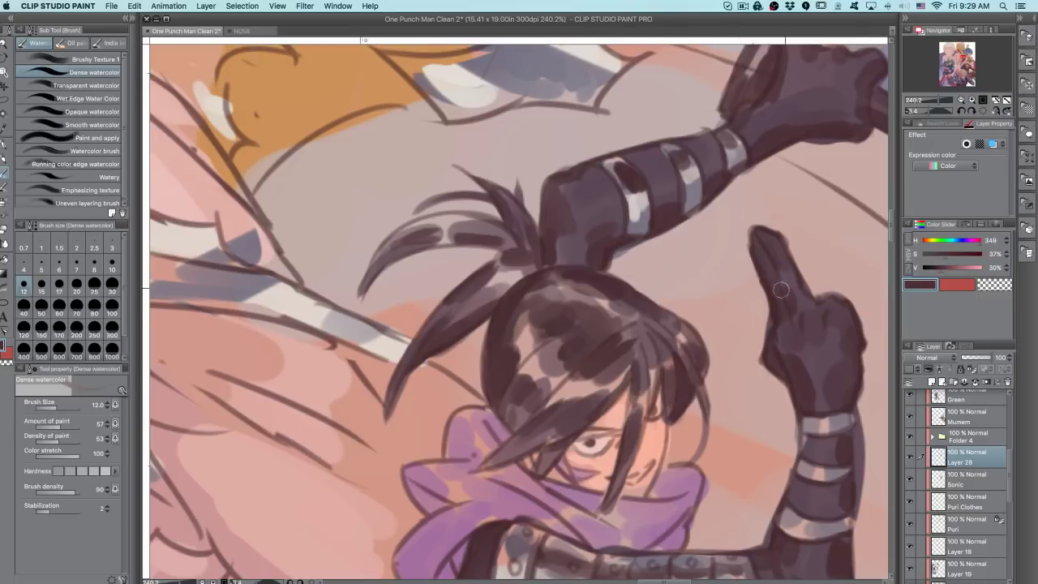
- Refine the dark strands of the ponytail on the flipped canvas, using Dense watercolor at size 7
{"action": "left_click", "coordinate": [995, 100]}
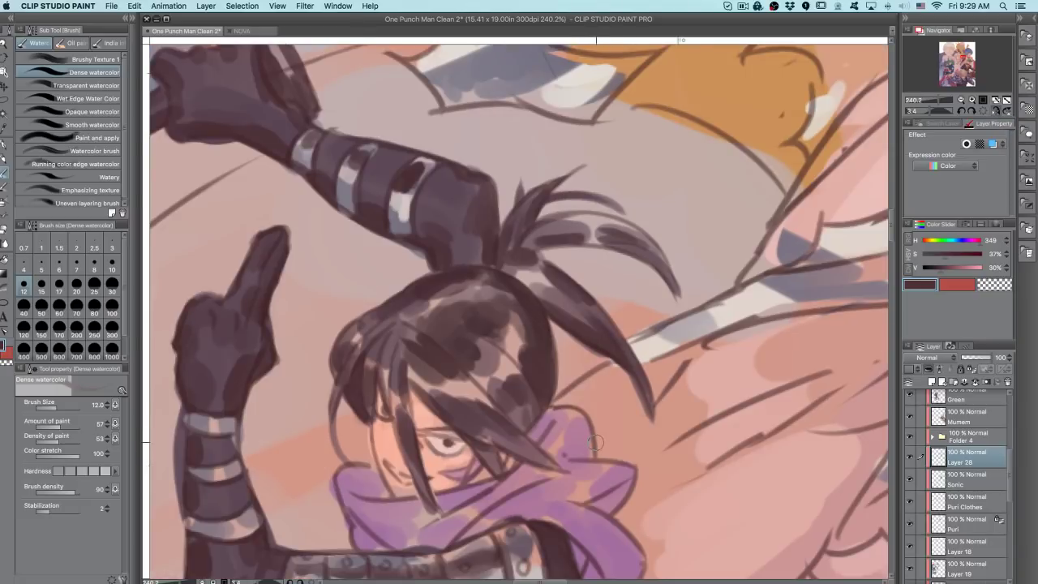
{"action": "key", "text": "bracketleft"}
{"action": "key", "text": "bracketleft"}
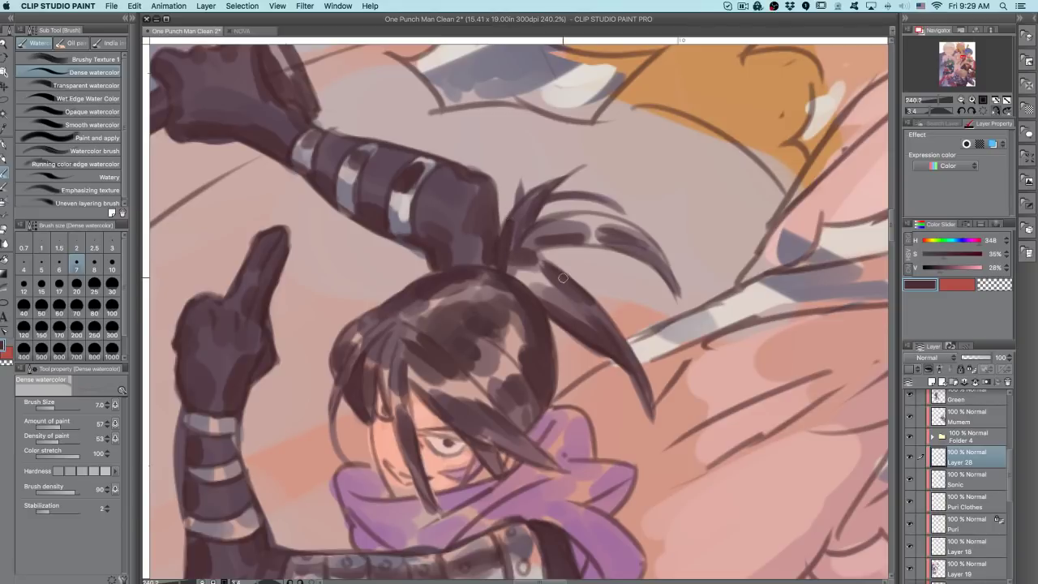
{"action": "left_click_drag", "start_coordinate": [688, 278], "coordinate": [784, 180]}
{"action": "left_click", "coordinate": [994, 111]}
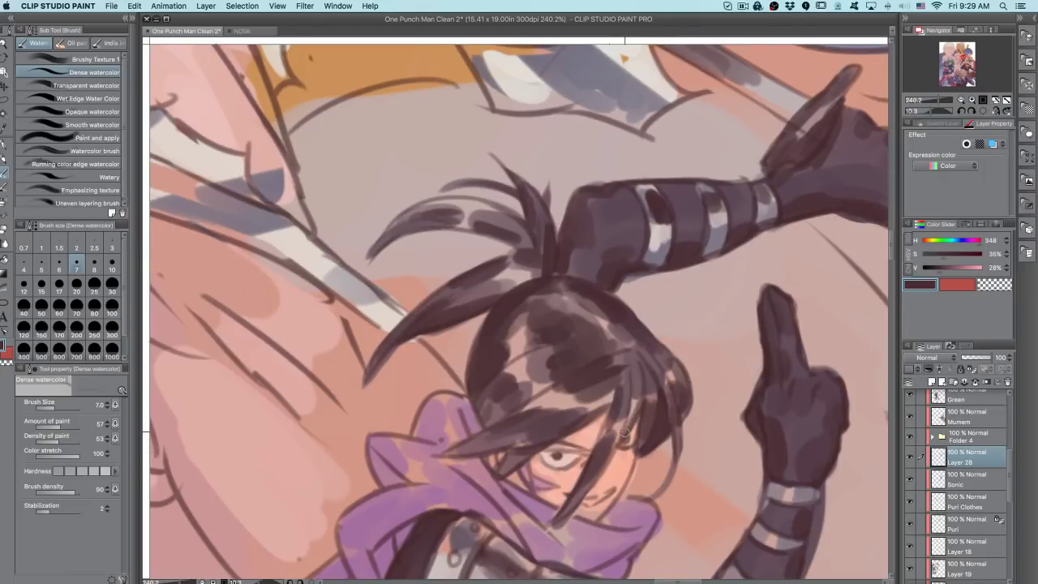
- Darken the edge of the raised elbow and the top contour of the hair with the brush at size 10
{"action": "key", "text": "bracketright"}
{"action": "key", "text": "bracketright"}
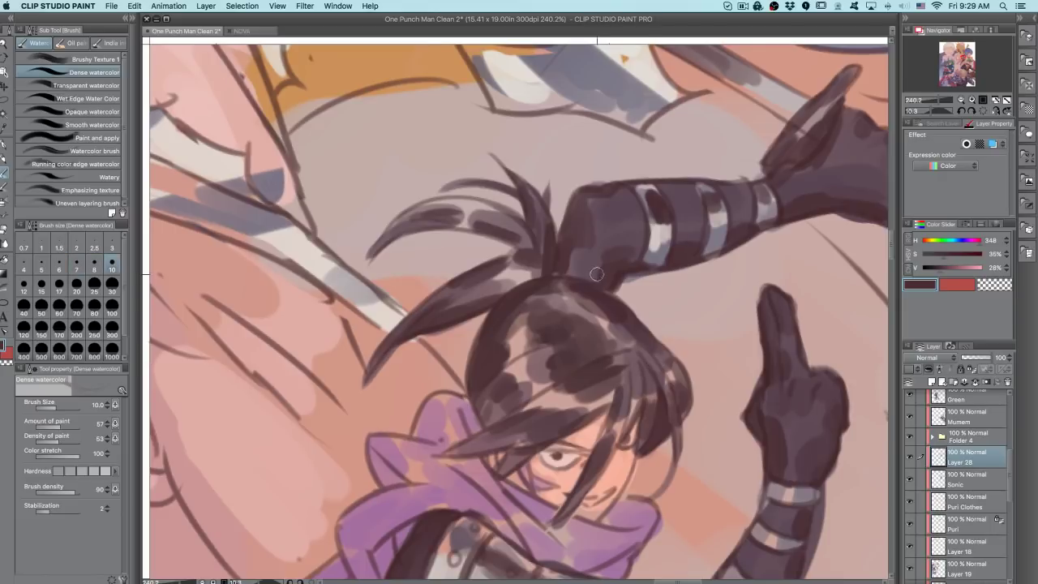
{"action": "mouse_move", "coordinate": [573, 199]}
{"action": "left_mouse_down"}
{"action": "mouse_move", "coordinate": [563, 236]}
{"action": "mouse_move", "coordinate": [578, 195]}
{"action": "mouse_move", "coordinate": [633, 183]}
{"action": "left_mouse_up"}
{"action": "mouse_move", "coordinate": [699, 261]}
{"action": "left_mouse_down"}
{"action": "mouse_move", "coordinate": [690, 218]}
{"action": "mouse_move", "coordinate": [577, 259]}
{"action": "mouse_move", "coordinate": [576, 213]}
{"action": "left_mouse_up"}
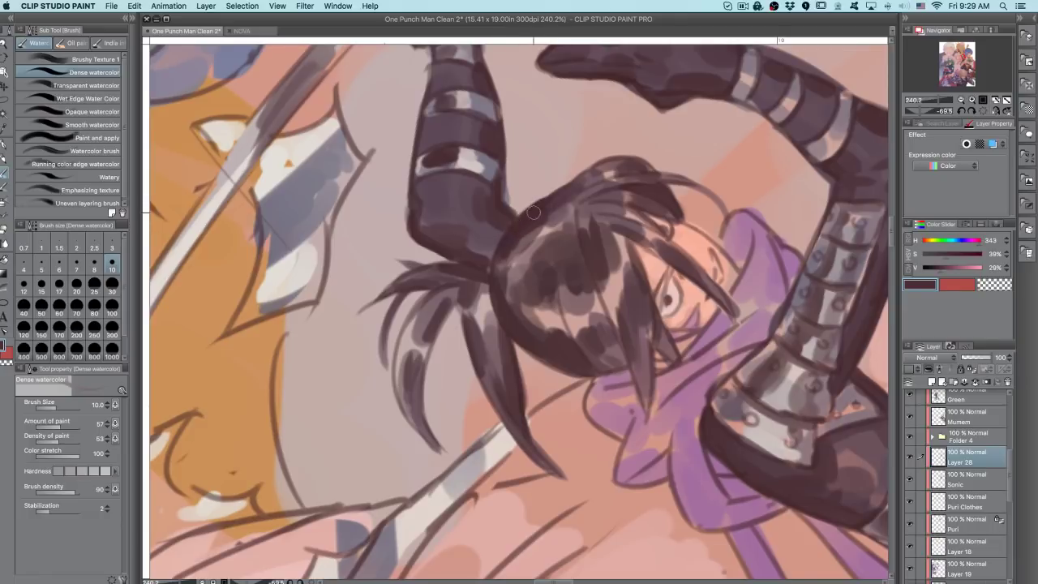
{"action": "left_click_drag", "start_coordinate": [720, 159], "coordinate": [688, 235]}
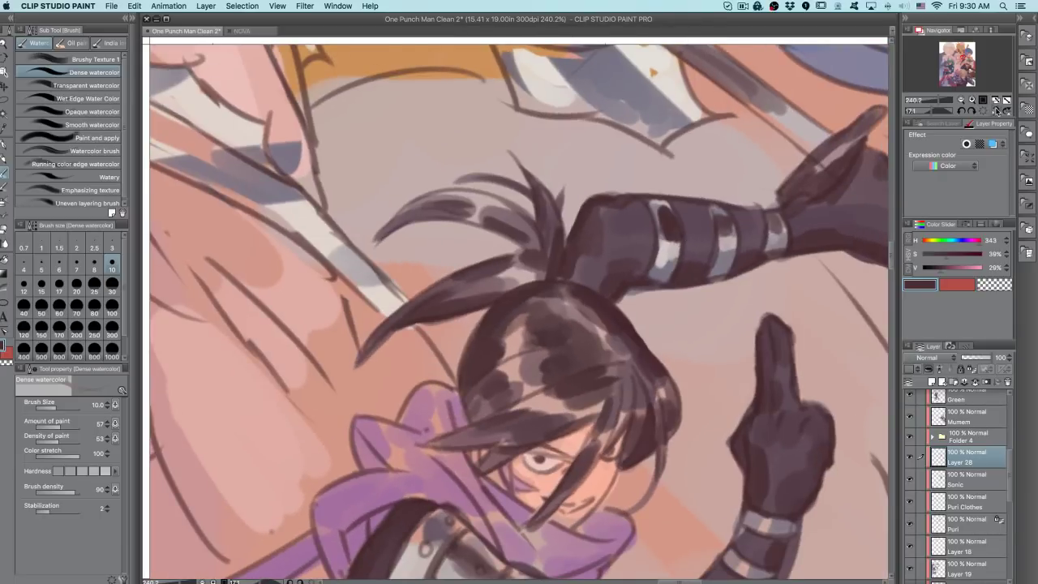
- Flip the canvas and darken the front contour of the hair beside the face with a sampled tone, undoing the last stroke
{"action": "left_click", "coordinate": [997, 111]}
{"action": "left_click_drag", "start_coordinate": [691, 335], "coordinate": [688, 351]}
{"action": "left_click", "coordinate": [365, 373], "text": "alt"}
{"action": "left_click_drag", "start_coordinate": [353, 397], "coordinate": [368, 365]}
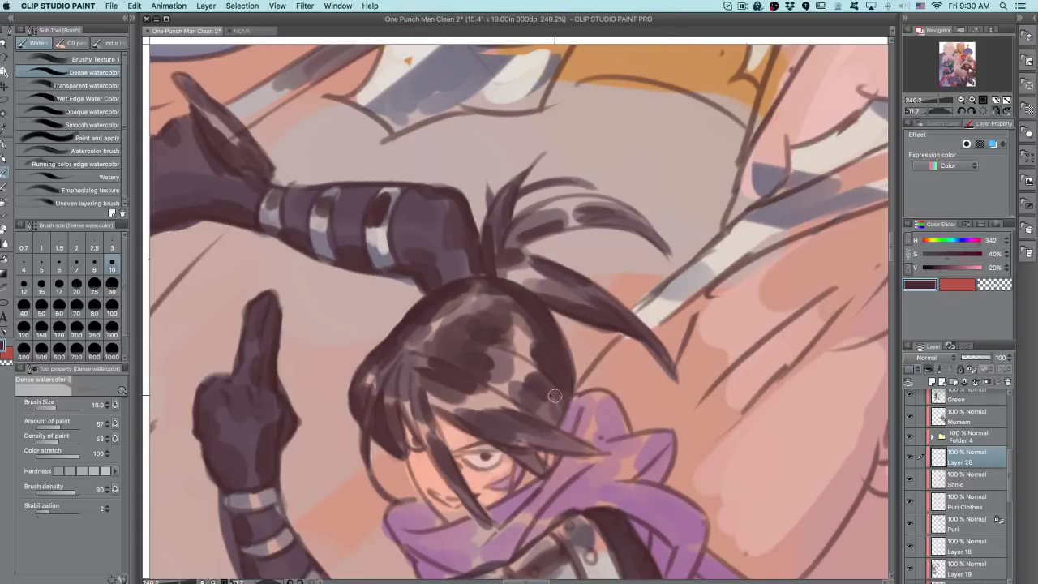
{"action": "key", "text": "super+z"}
- Darken strands at the base of the ponytail, undoing one stray stroke
{"action": "left_click_drag", "start_coordinate": [702, 241], "coordinate": [631, 152]}
{"action": "left_click_drag", "start_coordinate": [474, 230], "coordinate": [496, 184]}
{"action": "mouse_move", "coordinate": [472, 240]}
{"action": "left_mouse_down"}
{"action": "mouse_move", "coordinate": [498, 188]}
{"action": "mouse_move", "coordinate": [554, 167]}
{"action": "left_mouse_up"}
{"action": "key", "text": "super+z"}
{"action": "mouse_move", "coordinate": [495, 190]}
{"action": "left_mouse_down"}
{"action": "mouse_move", "coordinate": [541, 168]}
{"action": "mouse_move", "coordinate": [623, 402]}
{"action": "mouse_move", "coordinate": [626, 368]}
{"action": "left_mouse_up"}
{"action": "mouse_move", "coordinate": [621, 417]}
{"action": "left_mouse_down"}
{"action": "mouse_move", "coordinate": [617, 351]}
{"action": "mouse_move", "coordinate": [613, 427]}
{"action": "mouse_move", "coordinate": [628, 386]}
{"action": "mouse_move", "coordinate": [599, 433]}
{"action": "mouse_move", "coordinate": [629, 392]}
{"action": "mouse_move", "coordinate": [608, 422]}
{"action": "mouse_move", "coordinate": [629, 402]}
{"action": "mouse_move", "coordinate": [627, 362]}
{"action": "left_mouse_up"}
{"action": "key", "text": "super+z"}
{"action": "mouse_move", "coordinate": [638, 297]}
{"action": "left_mouse_down"}
{"action": "mouse_move", "coordinate": [644, 360]}
{"action": "mouse_move", "coordinate": [654, 323]}
{"action": "mouse_move", "coordinate": [651, 367]}
{"action": "left_mouse_up"}
{"action": "key", "text": "super+z"}
{"action": "left_click_drag", "start_coordinate": [637, 292], "coordinate": [659, 345]}
{"action": "key", "text": "super+z"}
- Flip the canvas and paint a dark eyebrow above the visible eye, undoing the stray strokes
{"action": "left_click", "coordinate": [995, 111]}
{"action": "left_click_drag", "start_coordinate": [742, 291], "coordinate": [656, 455]}
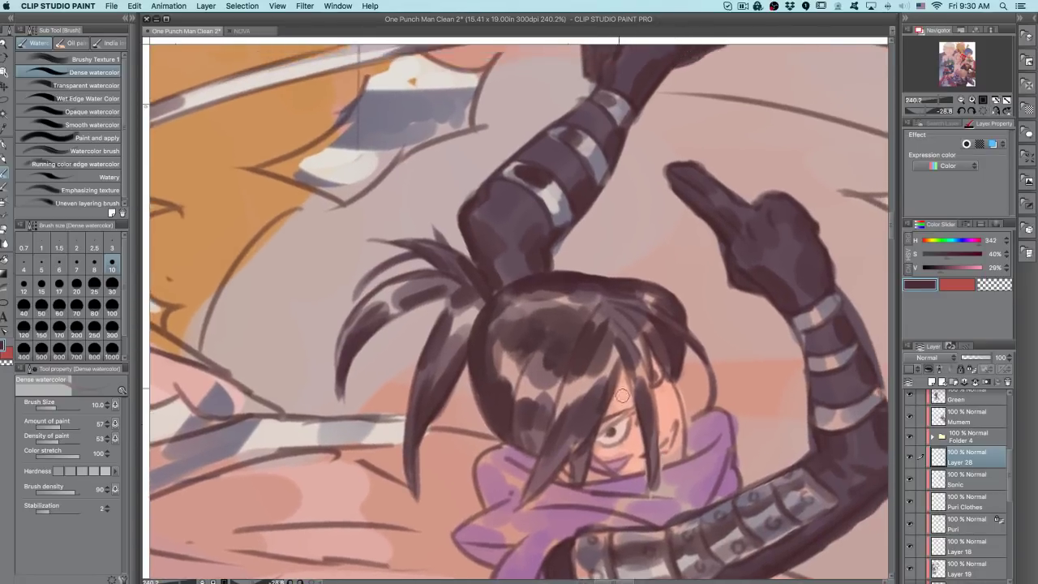
{"action": "left_click_drag", "start_coordinate": [604, 420], "coordinate": [628, 409]}
{"action": "key", "text": "super+z"}
{"action": "key", "text": "super+z"}
{"action": "key", "text": "super+z"}
- Brighten the mouth and the skin between the bangs with a sampled pale pink, using the Turnip pen at size 8
{"action": "left_click", "coordinate": [693, 414], "text": "alt"}
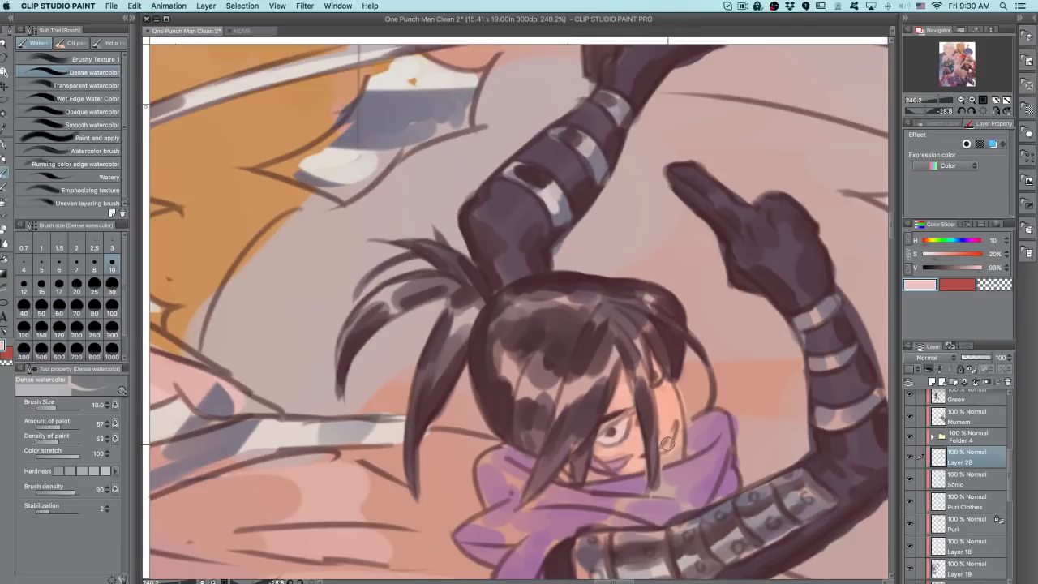
{"action": "key", "text": "p"}
{"action": "key", "text": "bracketleft"}
{"action": "key", "text": "bracketleft"}
{"action": "key", "text": "bracketleft"}
{"action": "key", "text": "bracketleft"}
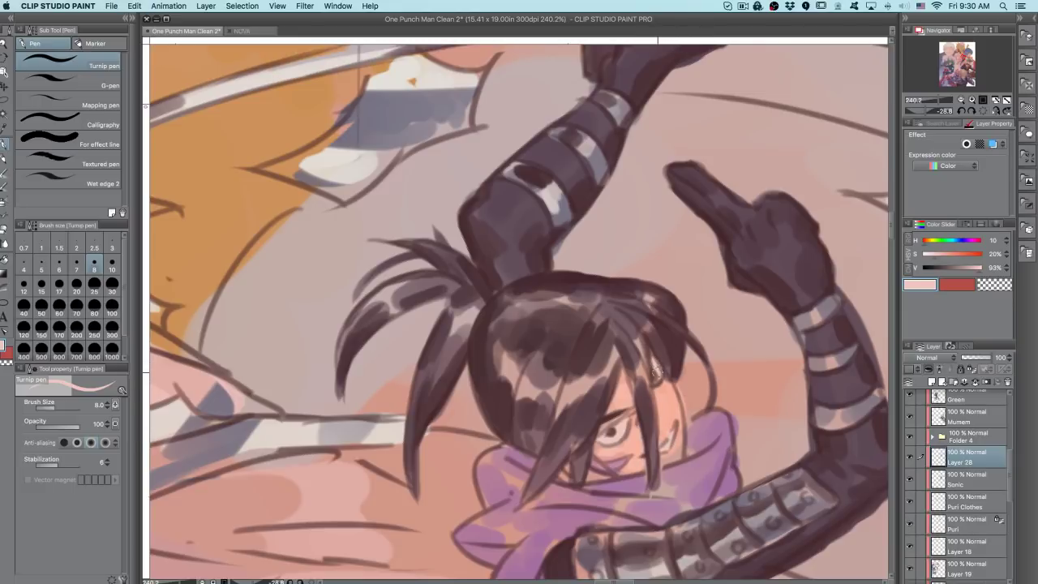
- Flip the canvas and shade the long bang over the forehead with a sampled dark tone, using Dense watercolor at size 10
{"action": "left_click", "coordinate": [994, 111]}
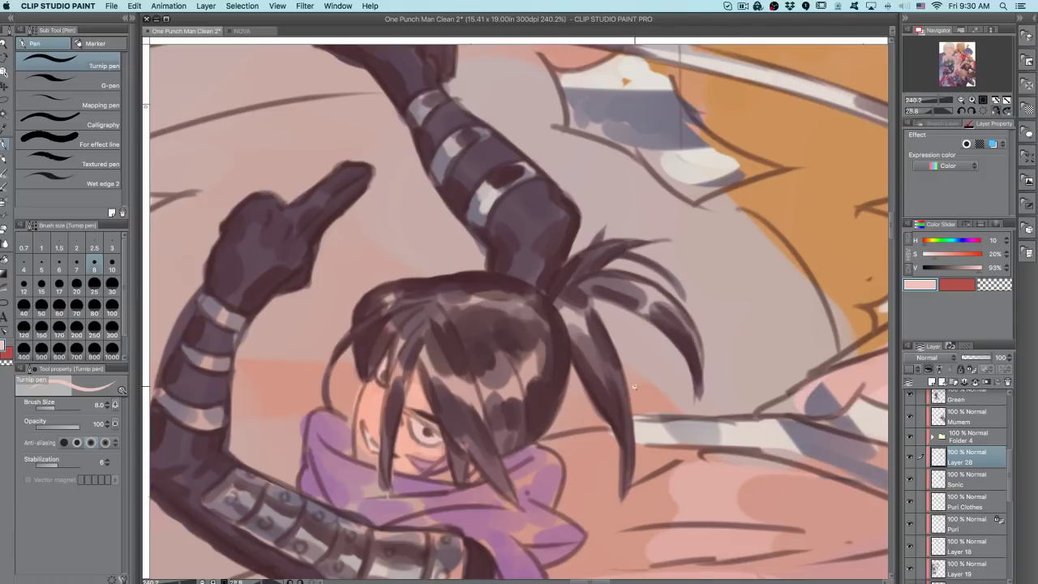
{"action": "scroll", "coordinate": [637, 387], "scroll_direction": "down", "scroll_amount": 2}
{"action": "left_click_drag", "start_coordinate": [653, 397], "coordinate": [695, 308]}
{"action": "scroll", "coordinate": [658, 423], "scroll_direction": "down", "scroll_amount": 4}
{"action": "scroll", "coordinate": [656, 406], "scroll_direction": "up", "scroll_amount": 6}
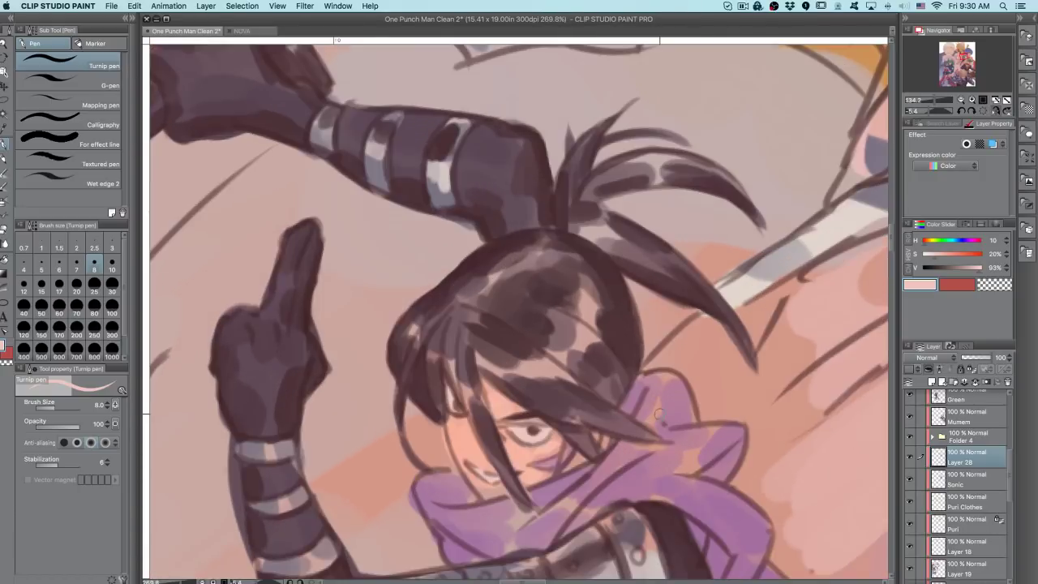
{"action": "key", "text": "b"}
{"action": "left_click", "coordinate": [620, 313], "text": "alt"}
{"action": "left_click_drag", "start_coordinate": [580, 377], "coordinate": [545, 355]}
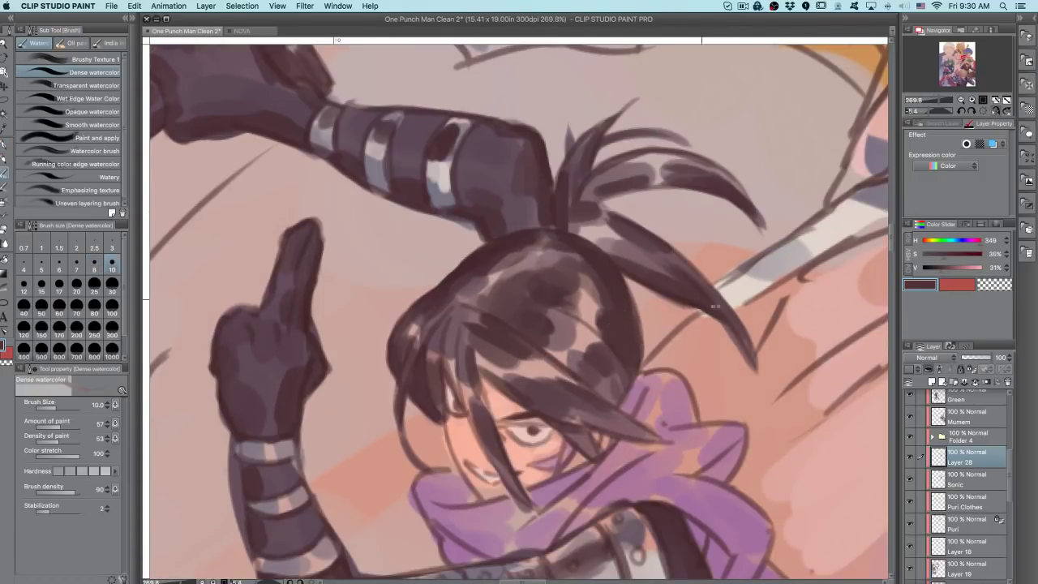
- Paint a dark strand running down through the bangs, undoing the trial strokes
{"action": "left_click_drag", "start_coordinate": [691, 316], "coordinate": [663, 415]}
{"action": "key", "text": "super+z"}
{"action": "mouse_move", "coordinate": [533, 404]}
{"action": "left_mouse_down"}
{"action": "mouse_move", "coordinate": [514, 337]}
{"action": "mouse_move", "coordinate": [522, 406]}
{"action": "left_mouse_up"}
{"action": "key", "text": "super+z"}
{"action": "left_click_drag", "start_coordinate": [504, 335], "coordinate": [523, 403]}
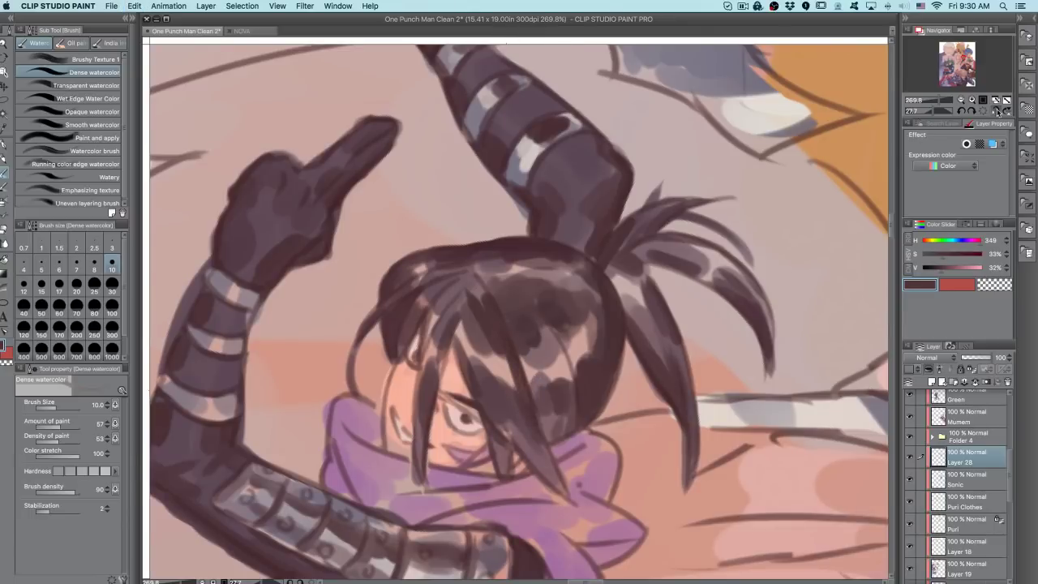
- Flip the canvas and darken the root of the bangs and the thin front strand with sampled tones, undoing the last stroke
{"action": "left_click", "coordinate": [998, 111]}
{"action": "left_click_drag", "start_coordinate": [717, 252], "coordinate": [590, 230]}
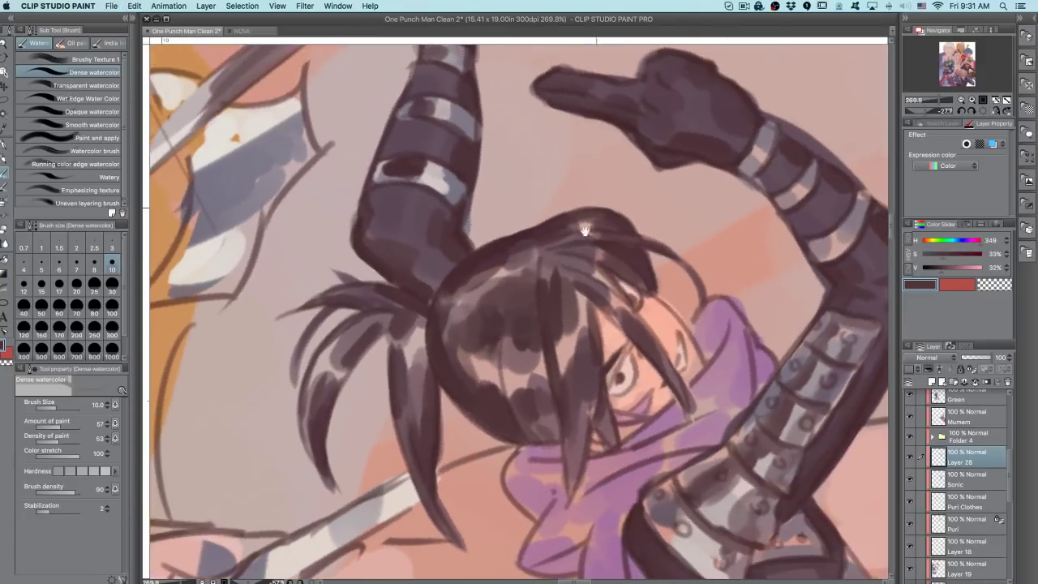
{"action": "left_click", "coordinate": [544, 258], "text": "alt"}
{"action": "mouse_move", "coordinate": [543, 258]}
{"action": "left_mouse_down"}
{"action": "mouse_move", "coordinate": [551, 323]}
{"action": "mouse_move", "coordinate": [545, 291]}
{"action": "left_mouse_up"}
{"action": "left_click", "coordinate": [550, 321], "text": "alt"}
{"action": "left_click_drag", "start_coordinate": [665, 266], "coordinate": [659, 250]}
{"action": "mouse_move", "coordinate": [535, 247]}
{"action": "left_mouse_down"}
{"action": "mouse_move", "coordinate": [501, 266]}
{"action": "mouse_move", "coordinate": [515, 262]}
{"action": "left_mouse_up"}
{"action": "key", "text": "super+z"}
- Repaint the upright spikes of the ponytail with a sampled dark tone, replacing the undone trial strokes
{"action": "left_click_drag", "start_coordinate": [783, 176], "coordinate": [601, 538]}
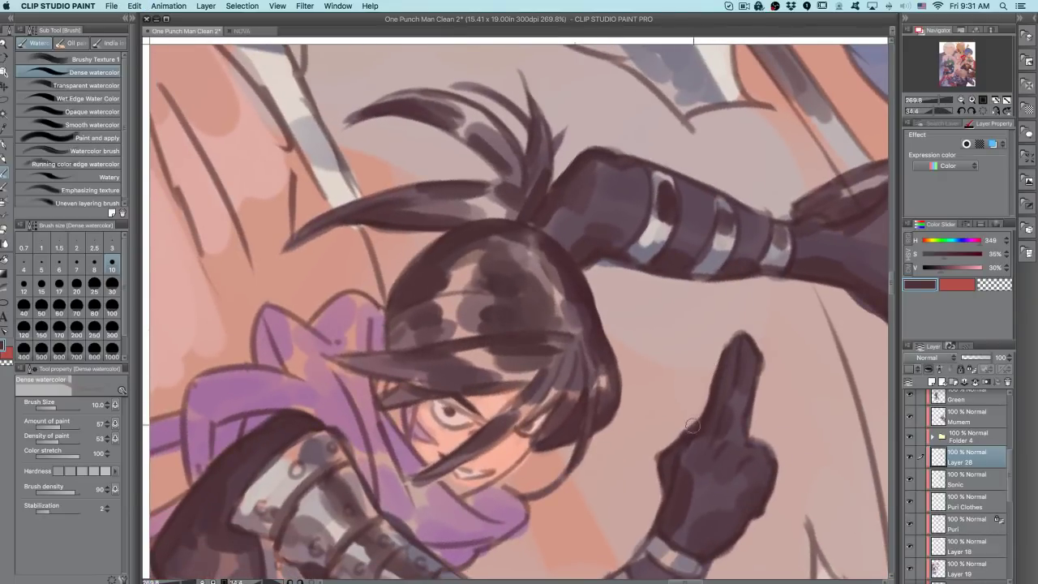
{"action": "left_click_drag", "start_coordinate": [711, 372], "coordinate": [717, 349]}
{"action": "left_click_drag", "start_coordinate": [526, 177], "coordinate": [519, 121]}
{"action": "key", "text": "super+z"}
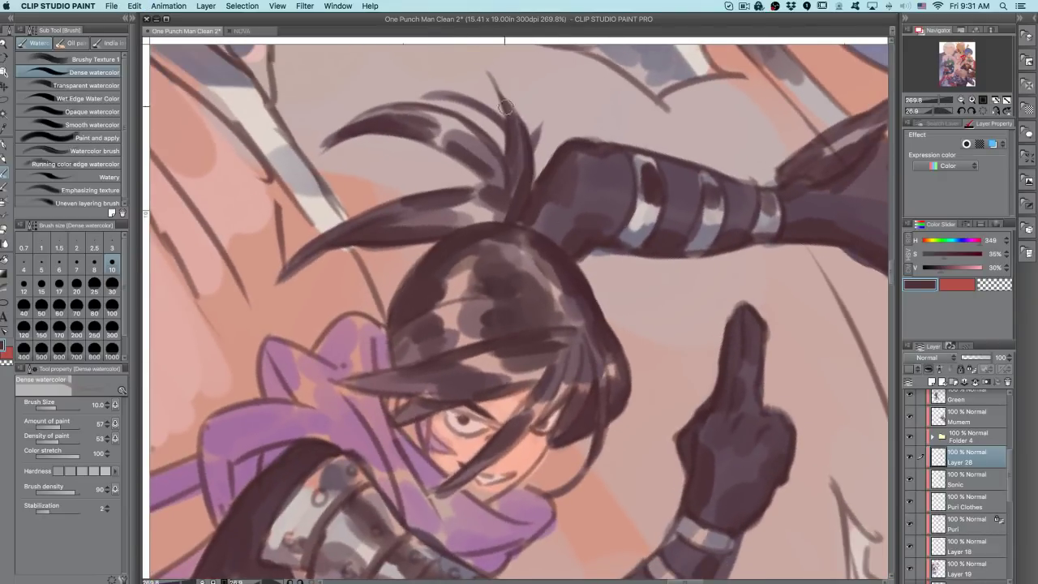
{"action": "left_click_drag", "start_coordinate": [524, 186], "coordinate": [521, 134]}
{"action": "key", "text": "super+z"}
{"action": "mouse_move", "coordinate": [511, 212]}
{"action": "left_mouse_down"}
{"action": "mouse_move", "coordinate": [496, 144]}
{"action": "mouse_move", "coordinate": [504, 179]}
{"action": "left_mouse_up"}
{"action": "key", "text": "super+z"}
{"action": "left_click", "coordinate": [506, 185], "text": "alt"}
{"action": "key", "text": "super+z"}
{"action": "left_click_drag", "start_coordinate": [506, 217], "coordinate": [494, 146]}
{"action": "mouse_move", "coordinate": [511, 200]}
{"action": "left_mouse_down"}
{"action": "mouse_move", "coordinate": [511, 134]}
{"action": "mouse_move", "coordinate": [520, 169]}
{"action": "mouse_move", "coordinate": [499, 167]}
{"action": "mouse_move", "coordinate": [530, 135]}
{"action": "left_mouse_up"}
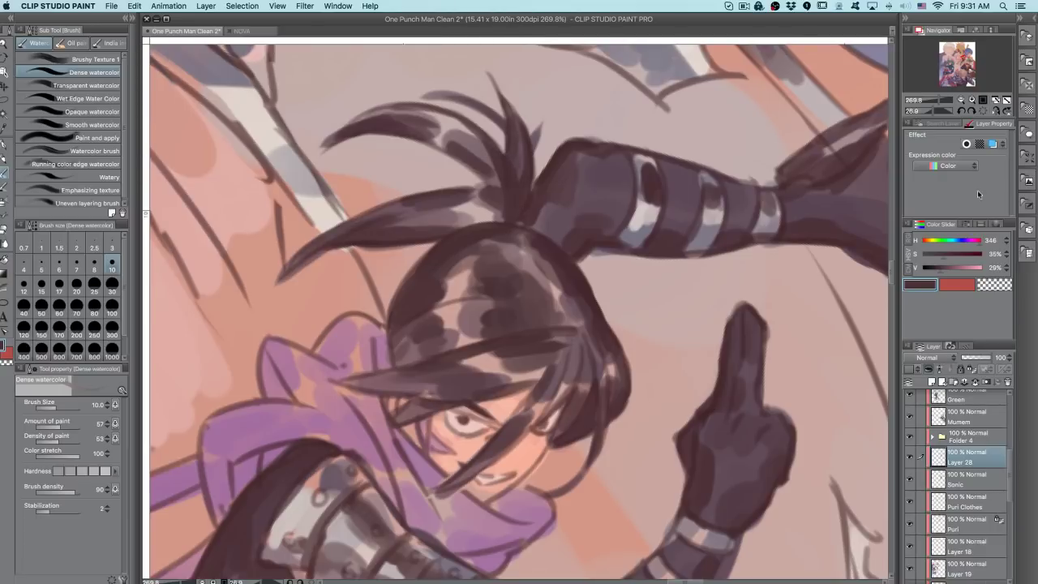
- Flip the canvas and darken the base of the ponytail where it meets the head with sampled tones, repainting undone strokes
{"action": "left_click", "coordinate": [995, 112]}
{"action": "left_click_drag", "start_coordinate": [699, 281], "coordinate": [624, 163]}
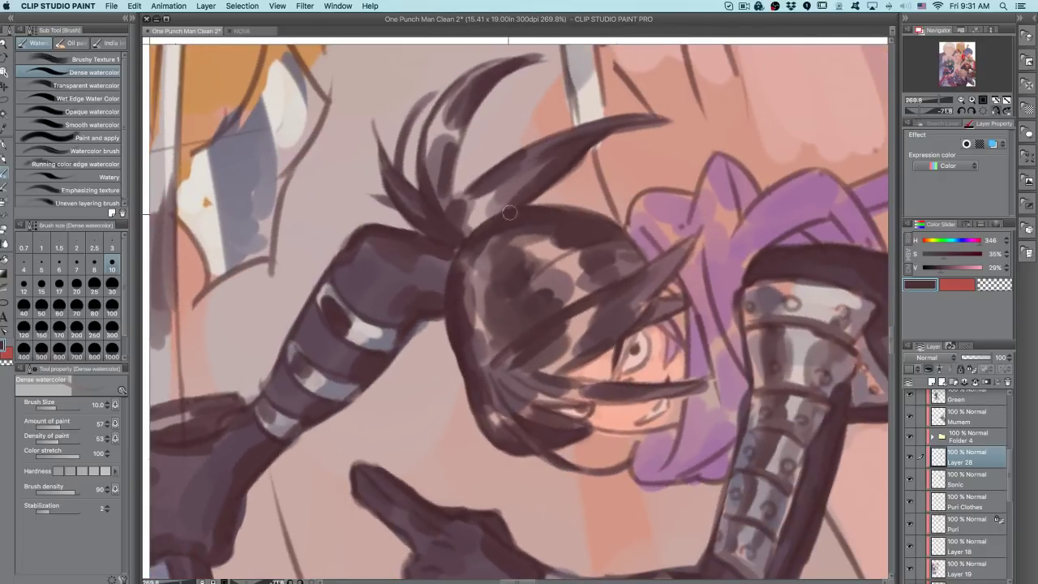
{"action": "left_click", "coordinate": [472, 227], "text": "alt"}
{"action": "mouse_move", "coordinate": [456, 221]}
{"action": "left_mouse_down"}
{"action": "mouse_move", "coordinate": [514, 172]}
{"action": "mouse_move", "coordinate": [470, 195]}
{"action": "left_mouse_up"}
{"action": "left_click", "coordinate": [476, 192], "text": "alt"}
{"action": "left_click", "coordinate": [481, 180], "text": "alt"}
{"action": "left_click_drag", "start_coordinate": [451, 218], "coordinate": [490, 170]}
{"action": "key", "text": "super+z"}
{"action": "left_click", "coordinate": [455, 226], "text": "alt"}
{"action": "left_click_drag", "start_coordinate": [455, 224], "coordinate": [493, 169]}
{"action": "key", "text": "ctrl+z"}
{"action": "left_click_drag", "start_coordinate": [457, 205], "coordinate": [489, 173]}
- Darken the edge and lower end of the long ponytail lock, redoing the first stroke
{"action": "left_click_drag", "start_coordinate": [576, 164], "coordinate": [617, 131]}
{"action": "key", "text": "super+z"}
{"action": "left_click_drag", "start_coordinate": [575, 165], "coordinate": [615, 130]}
{"action": "left_click_drag", "start_coordinate": [802, 118], "coordinate": [571, 421]}
{"action": "left_click_drag", "start_coordinate": [663, 438], "coordinate": [663, 488]}
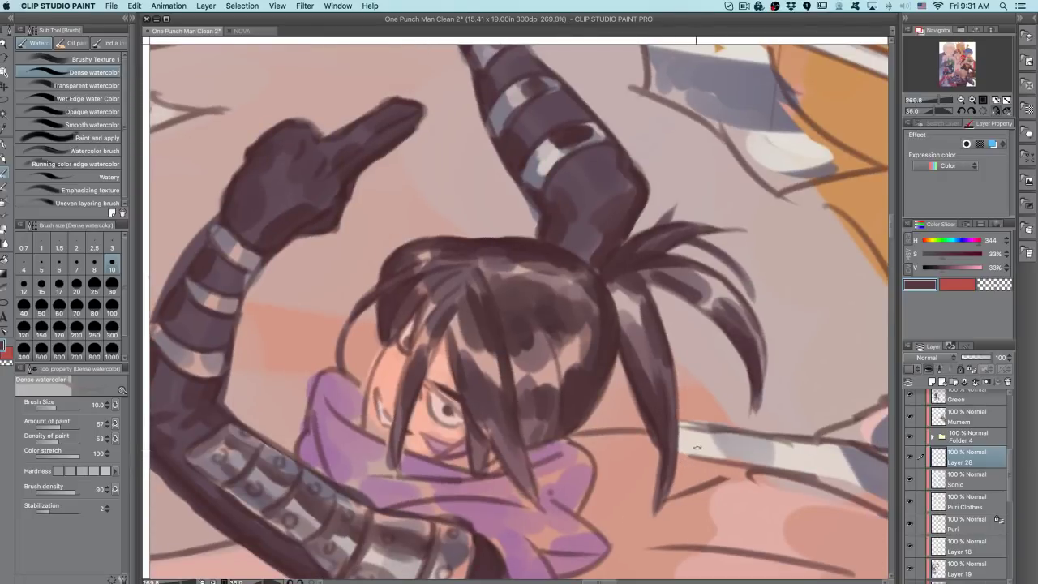
- Darken the back contour of the head with a sampled dark hair tone, replacing the undone strokes
{"action": "left_click_drag", "start_coordinate": [607, 363], "coordinate": [589, 417]}
{"action": "key", "text": "super+z"}
{"action": "left_click", "coordinate": [612, 339], "text": "alt"}
{"action": "left_click_drag", "start_coordinate": [609, 368], "coordinate": [589, 414]}
{"action": "key", "text": "super+z"}
{"action": "left_click_drag", "start_coordinate": [612, 354], "coordinate": [589, 417]}
{"action": "key", "text": "super+z"}
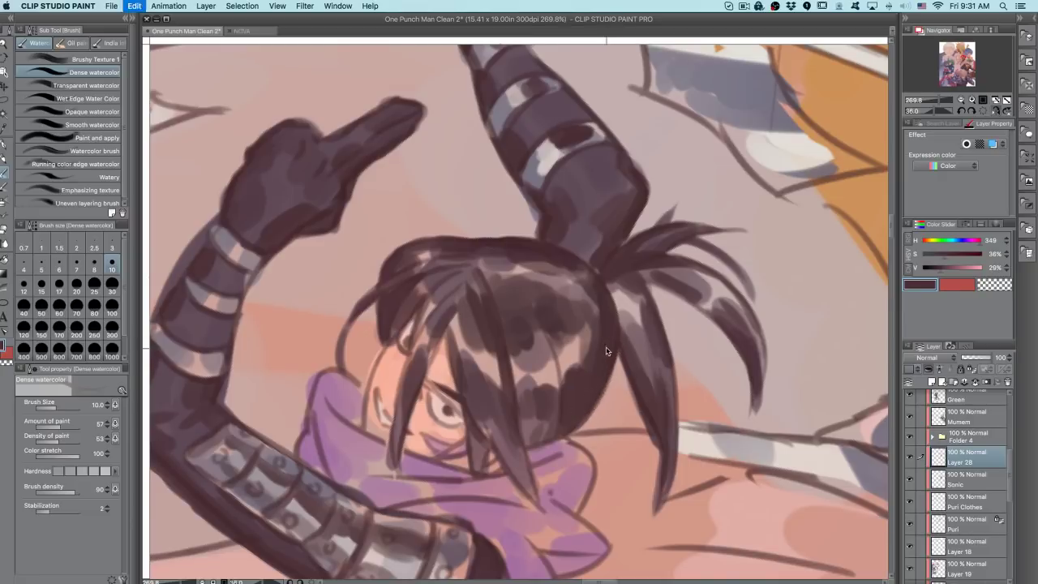
{"action": "left_click_drag", "start_coordinate": [609, 370], "coordinate": [578, 420]}
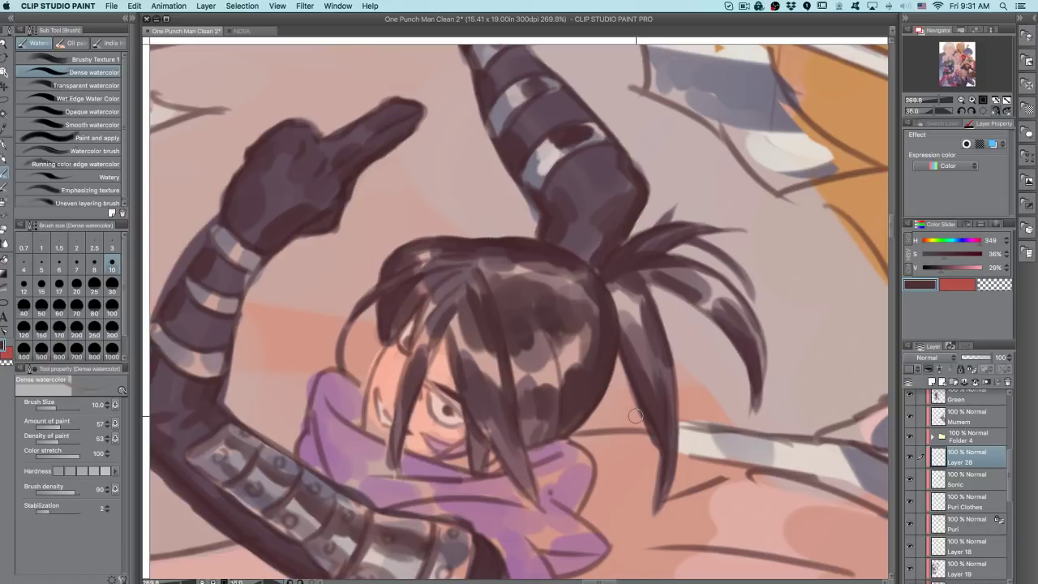
- Flip the canvas and refine the edge of the raised glove and wrist with a sampled dark tone
{"action": "left_click", "coordinate": [996, 110]}
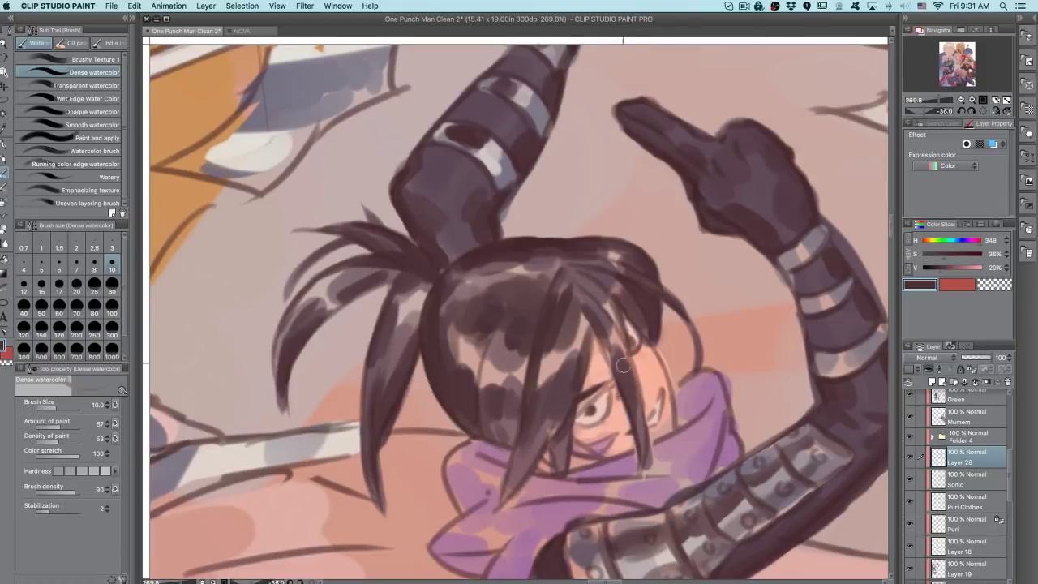
{"action": "left_click_drag", "start_coordinate": [580, 291], "coordinate": [594, 369]}
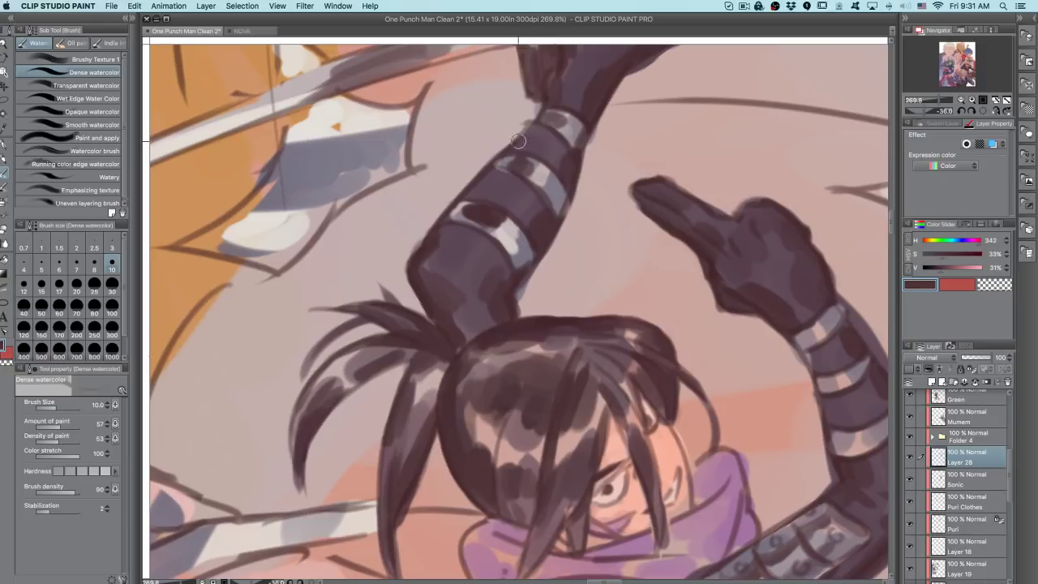
{"action": "left_click_drag", "start_coordinate": [577, 147], "coordinate": [536, 188]}
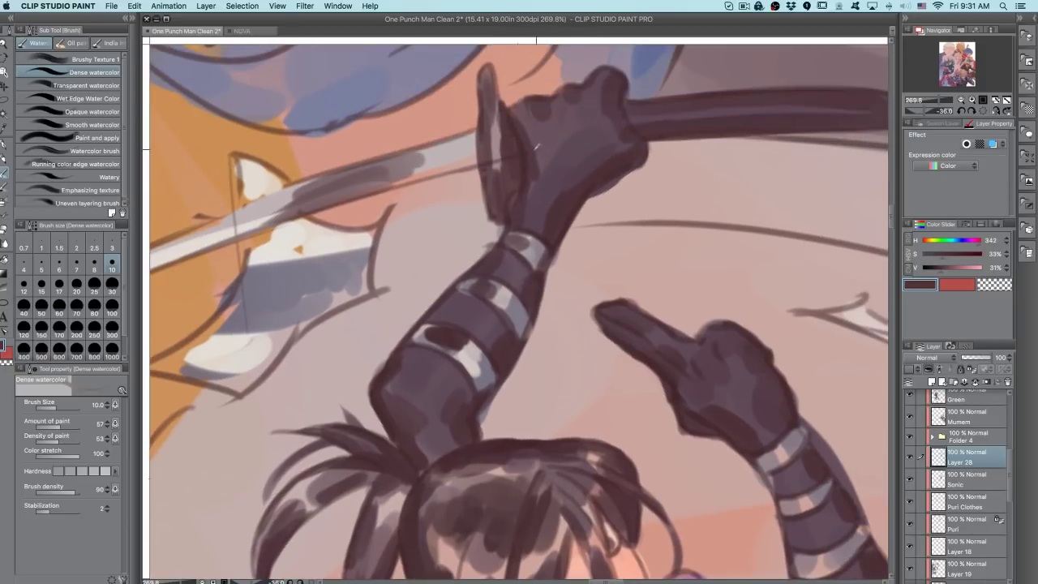
{"action": "left_click", "coordinate": [605, 182], "text": "alt"}
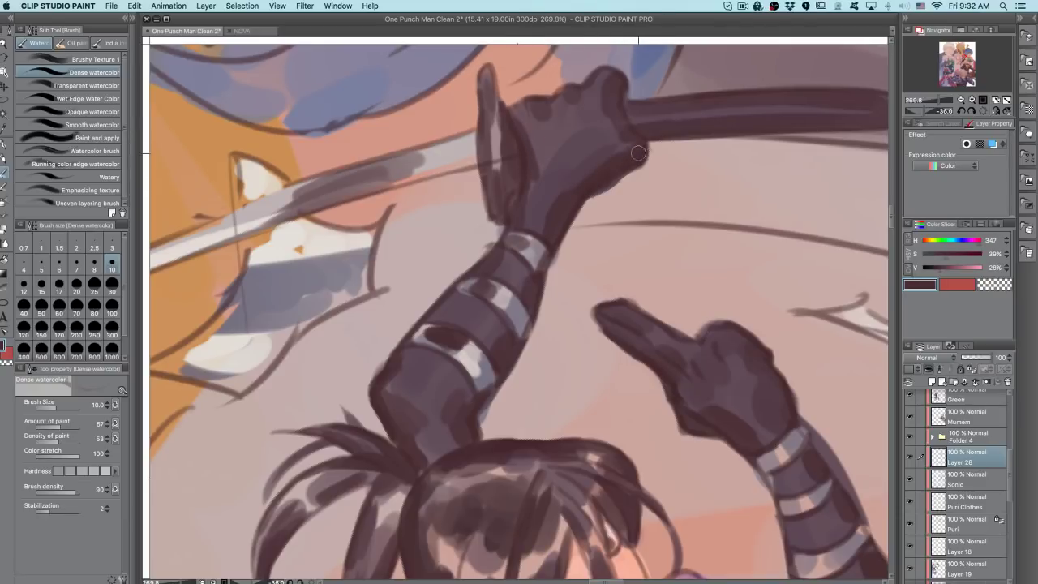
- Examine Sonic's bangs, scarf and ponytail up close on the flipped canvas
{"action": "scroll", "coordinate": [687, 211], "scroll_direction": "down", "scroll_amount": 3}
{"action": "left_click_drag", "start_coordinate": [757, 348], "coordinate": [730, 210]}
{"action": "scroll", "coordinate": [729, 170], "scroll_direction": "down", "scroll_amount": 2}
{"action": "left_click_drag", "start_coordinate": [730, 210], "coordinate": [750, 290]}
{"action": "scroll", "coordinate": [592, 227], "scroll_direction": "up", "scroll_amount": 5}
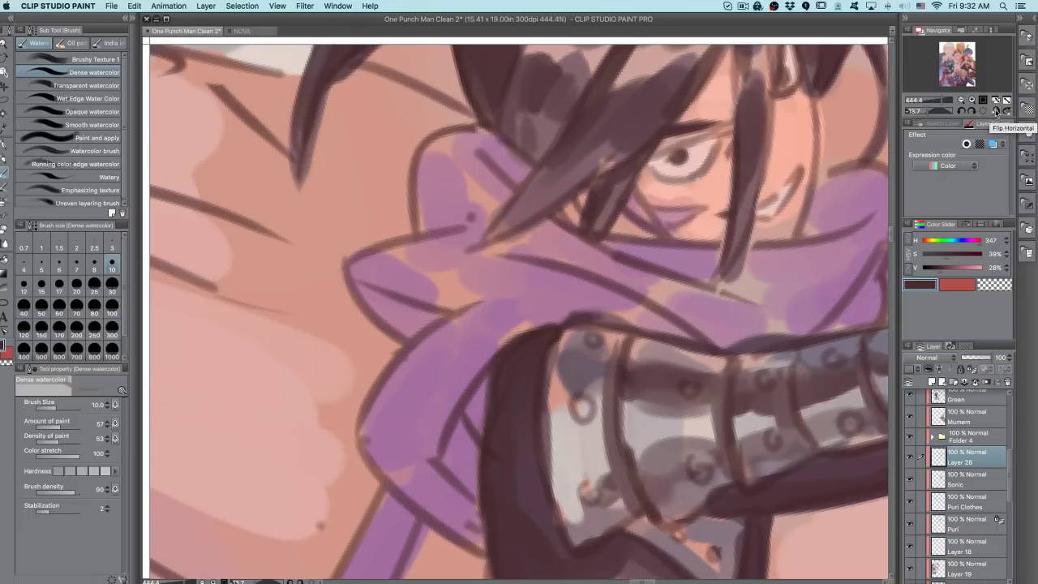
{"action": "left_click", "coordinate": [996, 110]}
{"action": "scroll", "coordinate": [695, 420], "scroll_direction": "up", "scroll_amount": 5}
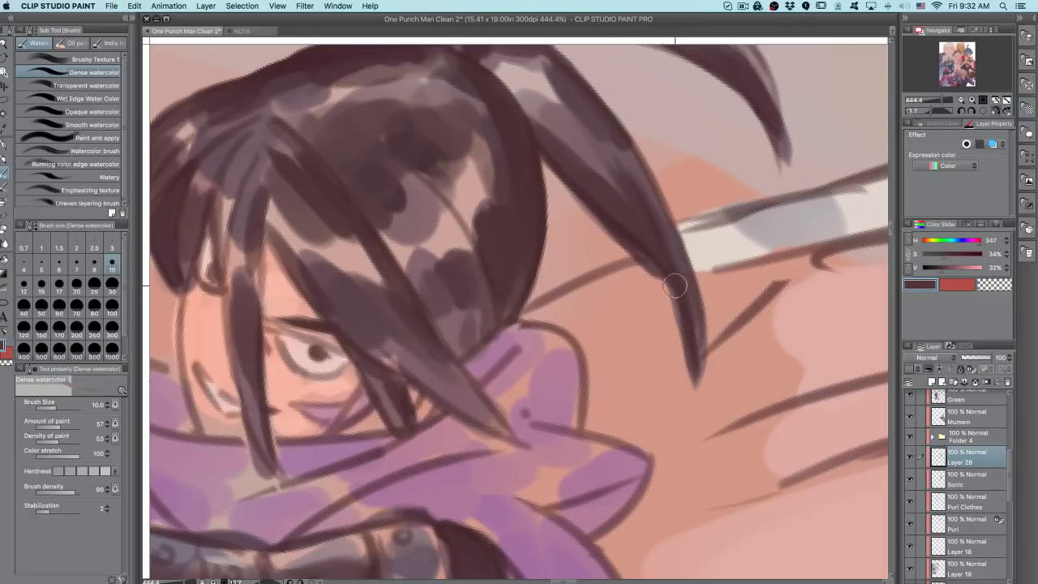
- Darken the outer edge of the long ponytail lock with strokes from its lower tip up to the base
{"action": "left_click_drag", "start_coordinate": [690, 350], "coordinate": [665, 223]}
{"action": "left_click_drag", "start_coordinate": [681, 276], "coordinate": [653, 195]}
{"action": "left_click_drag", "start_coordinate": [627, 156], "coordinate": [589, 114]}
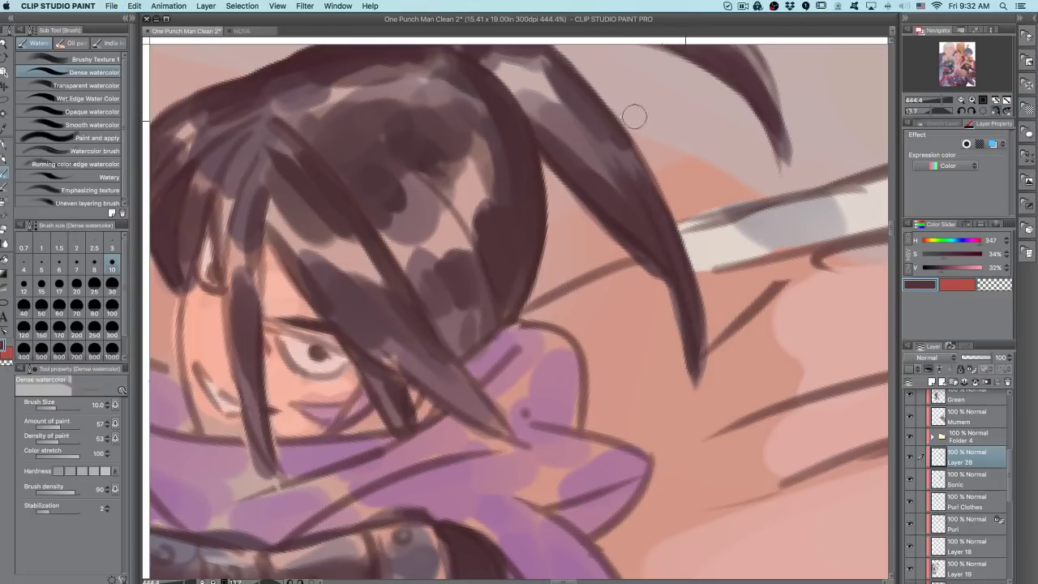
- Sample a dark hair tone and darken the upright tuft where the ponytail meets the head
{"action": "left_click_drag", "start_coordinate": [717, 373], "coordinate": [732, 493]}
{"action": "left_click_drag", "start_coordinate": [721, 405], "coordinate": [725, 308]}
{"action": "left_click_drag", "start_coordinate": [603, 239], "coordinate": [653, 378]}
{"action": "left_click", "coordinate": [502, 321], "text": "alt"}
{"action": "left_click_drag", "start_coordinate": [501, 322], "coordinate": [493, 234]}
{"action": "left_click_drag", "start_coordinate": [486, 321], "coordinate": [496, 198]}
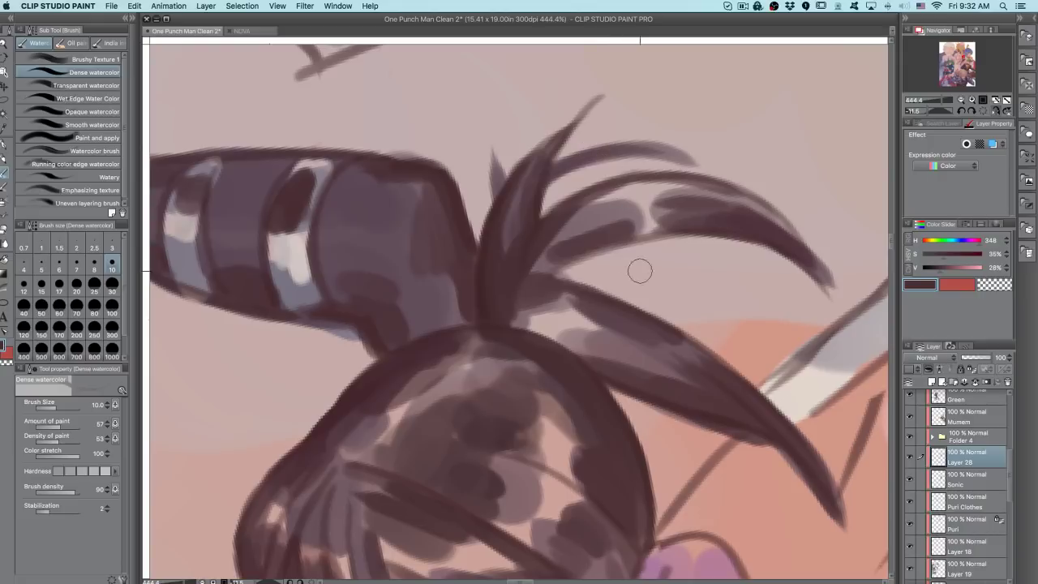
- Paint sampled hair tones over the light gaps in the base of the upper curved ponytail lock, undoing unsatisfactory strokes
{"action": "left_click_drag", "start_coordinate": [630, 267], "coordinate": [569, 137]}
{"action": "left_click", "coordinate": [543, 217], "text": "alt"}
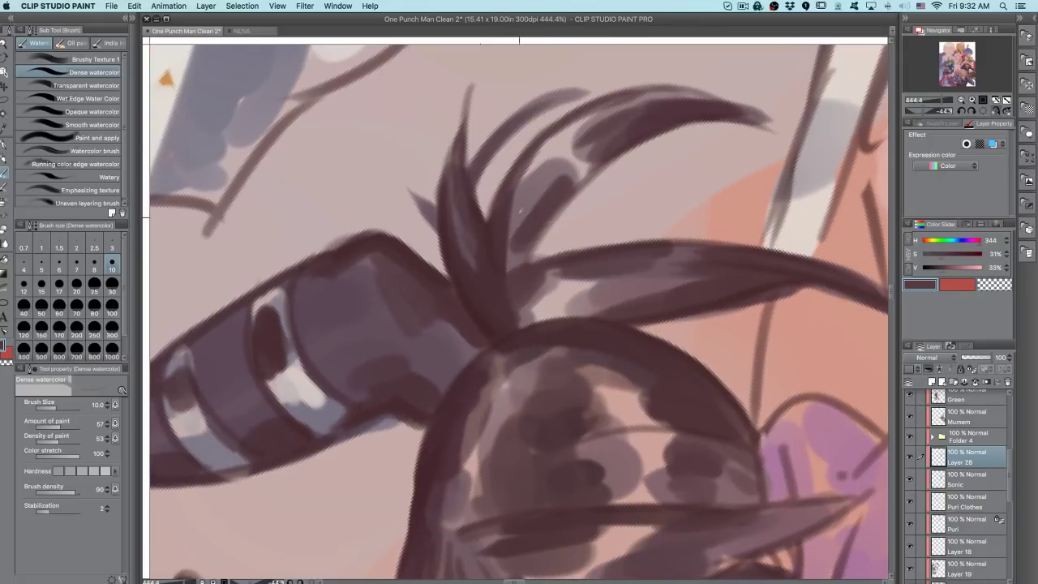
{"action": "left_click_drag", "start_coordinate": [501, 235], "coordinate": [555, 124]}
{"action": "key", "text": "super+z"}
{"action": "left_click", "coordinate": [541, 207], "text": "alt"}
{"action": "mouse_move", "coordinate": [510, 209]}
{"action": "left_mouse_down"}
{"action": "mouse_move", "coordinate": [560, 175]}
{"action": "mouse_move", "coordinate": [560, 208]}
{"action": "mouse_move", "coordinate": [582, 139]}
{"action": "left_mouse_up"}
{"action": "left_click", "coordinate": [585, 140], "text": "alt"}
{"action": "left_click_drag", "start_coordinate": [533, 194], "coordinate": [616, 132]}
{"action": "key", "text": "super+z"}
- Extend the dark shading along the upper curved ponytail lock with a freshly sampled hair tone
{"action": "left_click", "coordinate": [519, 201], "text": "alt"}
{"action": "left_click_drag", "start_coordinate": [514, 211], "coordinate": [631, 123]}
{"action": "left_click_drag", "start_coordinate": [520, 192], "coordinate": [590, 138]}
{"action": "left_click_drag", "start_coordinate": [541, 167], "coordinate": [487, 292]}
{"action": "key", "text": "super+z"}
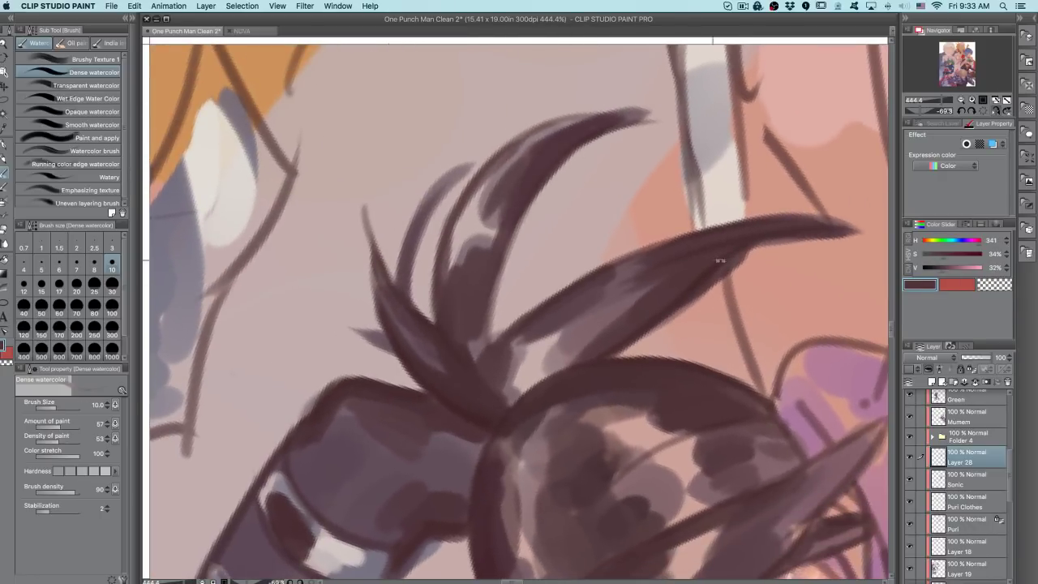
- Shade the long lower ponytail lock with a sampled hair tone and darken the roots where the locks meet
{"action": "left_click", "coordinate": [651, 276], "text": "alt"}
{"action": "left_click_drag", "start_coordinate": [604, 276], "coordinate": [677, 243]}
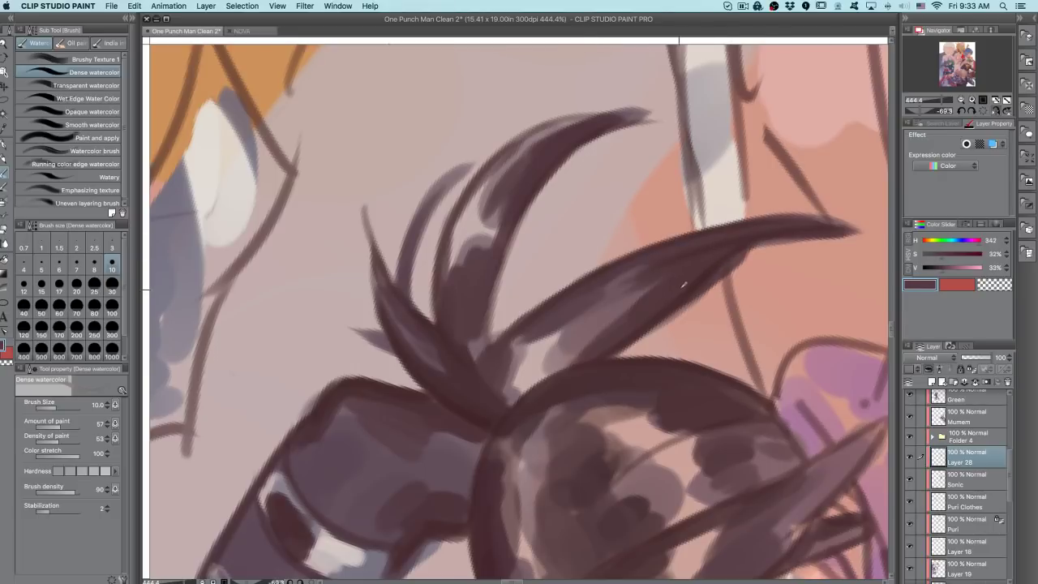
{"action": "left_click_drag", "start_coordinate": [736, 258], "coordinate": [739, 281]}
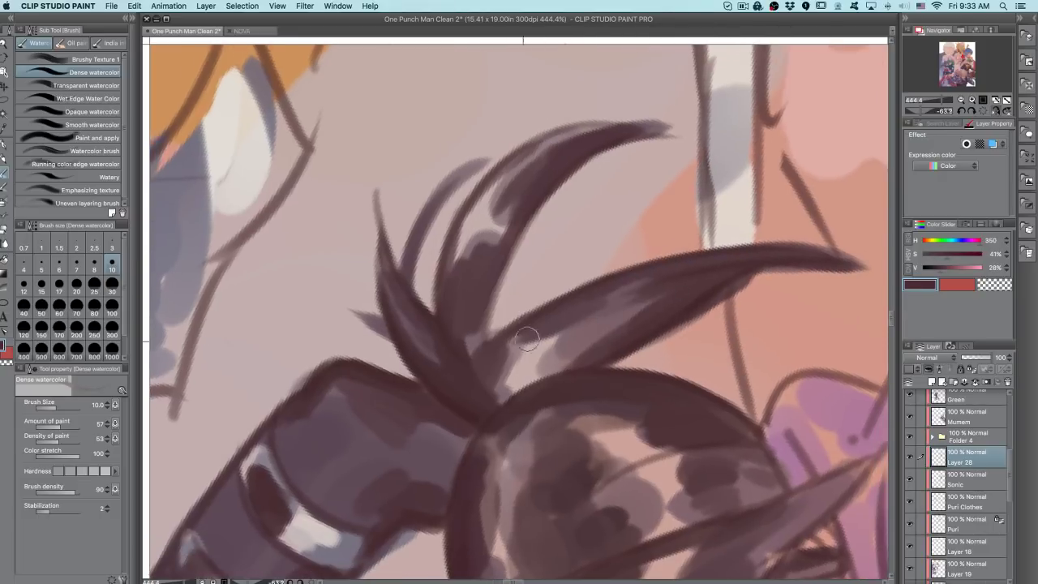
{"action": "left_click_drag", "start_coordinate": [469, 371], "coordinate": [508, 335]}
{"action": "left_click_drag", "start_coordinate": [470, 369], "coordinate": [493, 291]}
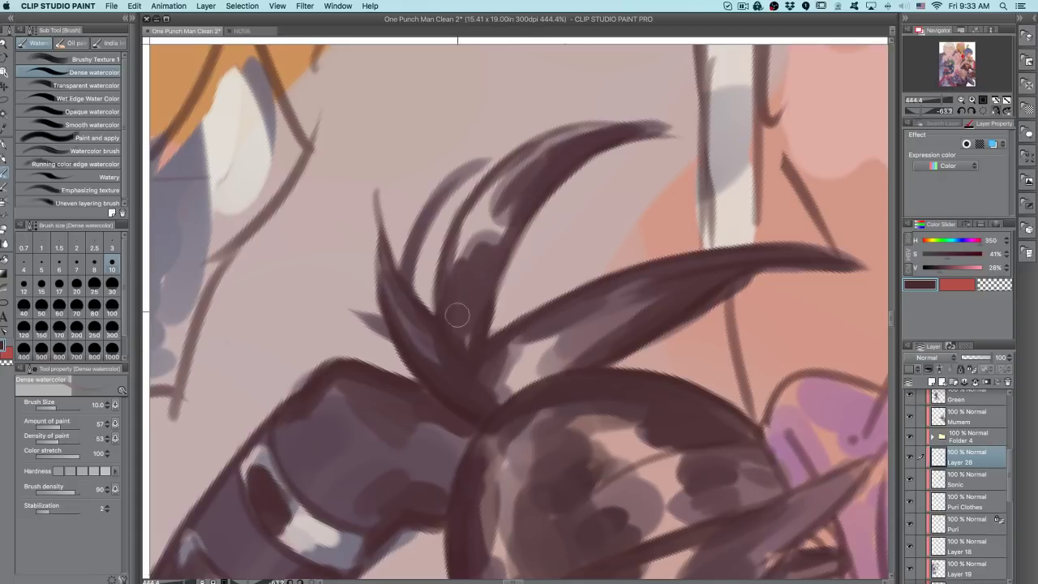
{"action": "left_click_drag", "start_coordinate": [405, 255], "coordinate": [484, 161]}
{"action": "key", "text": "super+z"}
{"action": "left_click_drag", "start_coordinate": [437, 213], "coordinate": [501, 161]}
{"action": "key", "text": "super+z"}
- Flip the canvas, darken the thin curved lock behind the ponytail, redoing unsatisfactory strokes, and flip the canvas back
{"action": "left_click", "coordinate": [995, 101]}
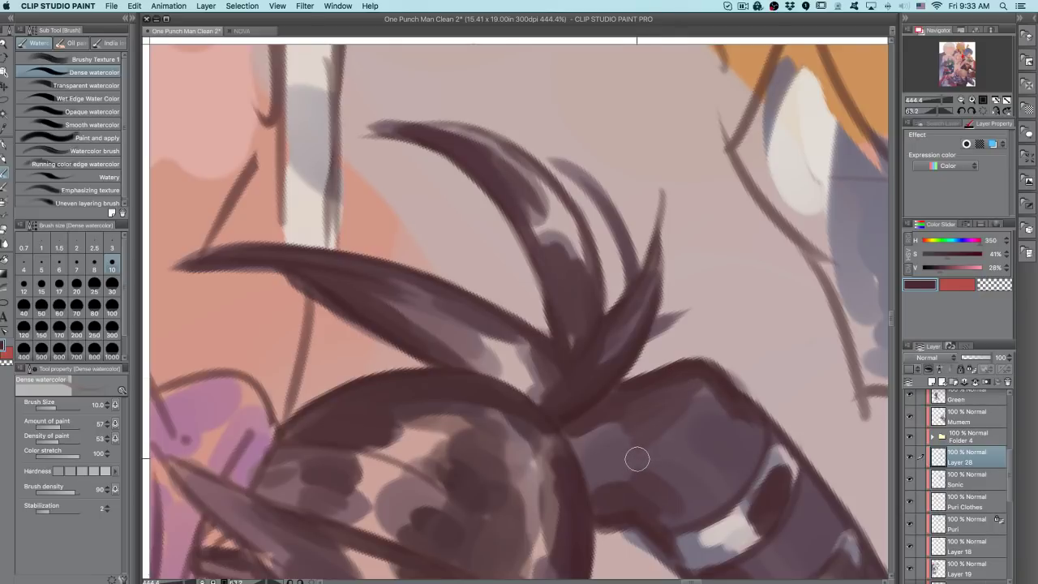
{"action": "left_click_drag", "start_coordinate": [635, 281], "coordinate": [575, 190]}
{"action": "key", "text": "super+z"}
{"action": "left_click_drag", "start_coordinate": [636, 274], "coordinate": [548, 167]}
{"action": "key", "text": "super+z"}
{"action": "mouse_move", "coordinate": [598, 196]}
{"action": "left_mouse_down"}
{"action": "mouse_move", "coordinate": [580, 167]}
{"action": "mouse_move", "coordinate": [551, 161]}
{"action": "mouse_move", "coordinate": [567, 173]}
{"action": "mouse_move", "coordinate": [540, 158]}
{"action": "left_mouse_up"}
{"action": "key", "text": "super+z"}
{"action": "key", "text": "super+z"}
{"action": "key", "text": "super+z"}
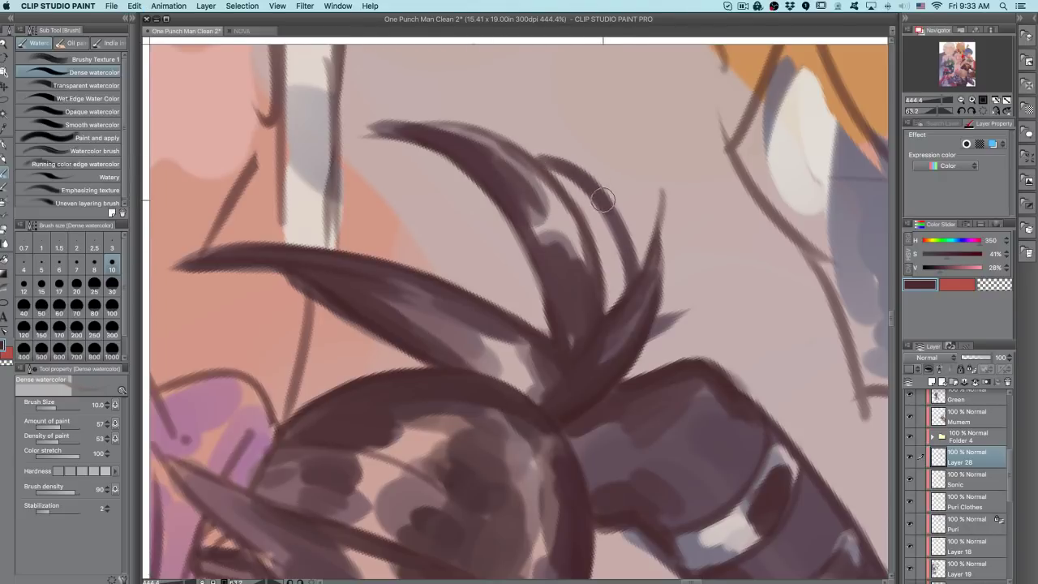
{"action": "left_click", "coordinate": [996, 111]}
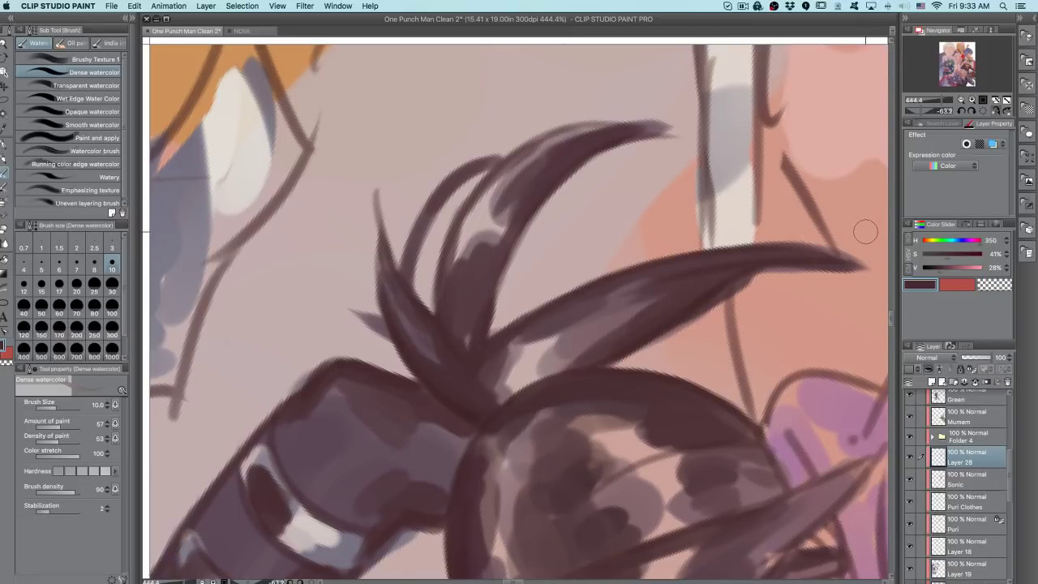
{"action": "left_click_drag", "start_coordinate": [643, 337], "coordinate": [685, 330]}
{"action": "key", "text": "super+z"}
{"action": "left_click", "coordinate": [643, 330], "text": "alt"}
{"action": "mouse_move", "coordinate": [597, 357]}
{"action": "left_mouse_down"}
{"action": "mouse_move", "coordinate": [715, 306]}
{"action": "mouse_move", "coordinate": [650, 346]}
{"action": "mouse_move", "coordinate": [739, 260]}
{"action": "mouse_move", "coordinate": [632, 327]}
{"action": "mouse_move", "coordinate": [737, 304]}
{"action": "left_mouse_up"}
{"action": "key", "text": "super+z"}
{"action": "key", "text": "super+z"}
{"action": "key", "text": "super+z"}
{"action": "key", "text": "super+y"}
{"action": "key", "text": "super+z"}
- Set the brush size to 7 and refine the edges of the upper curved lock and long lower lock with dark hair tones
{"action": "key", "text": "bracketleft"}
{"action": "key", "text": "bracketleft"}
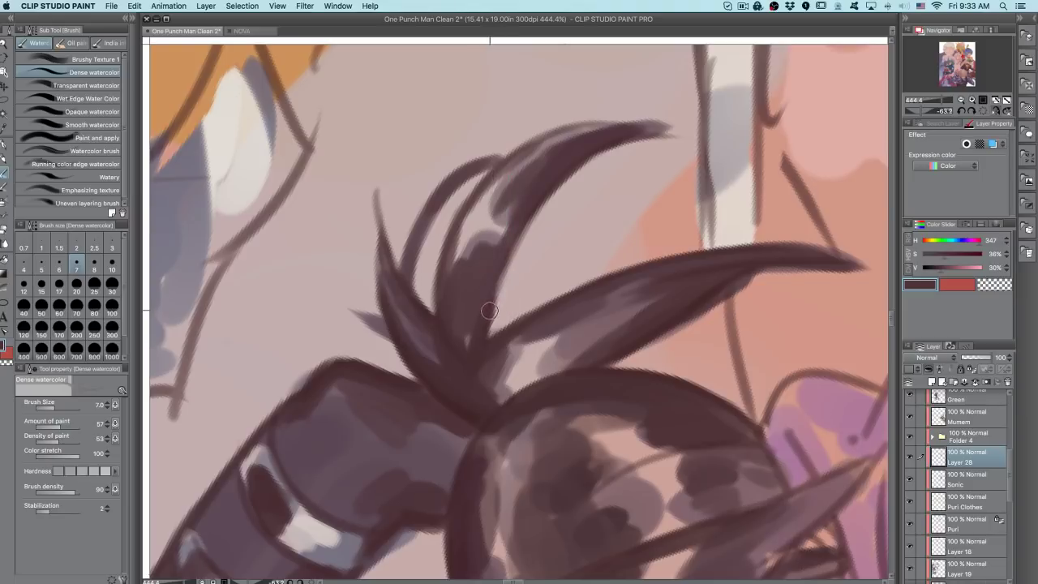
{"action": "left_click_drag", "start_coordinate": [483, 327], "coordinate": [573, 146]}
{"action": "left_click", "coordinate": [557, 308], "text": "alt"}
{"action": "left_click_drag", "start_coordinate": [513, 330], "coordinate": [690, 227]}
{"action": "key", "text": "super+z"}
{"action": "left_click_drag", "start_coordinate": [491, 344], "coordinate": [735, 245]}
{"action": "left_click_drag", "start_coordinate": [653, 444], "coordinate": [622, 301]}
{"action": "mouse_move", "coordinate": [622, 301]}
{"action": "left_mouse_down"}
{"action": "mouse_move", "coordinate": [718, 413]}
{"action": "mouse_move", "coordinate": [616, 499]}
{"action": "left_mouse_up"}
{"action": "left_click", "coordinate": [601, 346], "text": "alt"}
{"action": "left_click_drag", "start_coordinate": [604, 352], "coordinate": [597, 500]}
{"action": "key", "text": "super+z"}
{"action": "mouse_move", "coordinate": [597, 343]}
{"action": "left_mouse_down"}
{"action": "mouse_move", "coordinate": [594, 500]}
{"action": "mouse_move", "coordinate": [615, 475]}
{"action": "mouse_move", "coordinate": [612, 487]}
{"action": "left_mouse_up"}
{"action": "key", "text": "super+z"}
{"action": "key", "text": "super+z"}
{"action": "key", "text": "super+y"}
{"action": "left_click_drag", "start_coordinate": [642, 371], "coordinate": [401, 393]}
{"action": "mouse_move", "coordinate": [369, 438]}
{"action": "left_mouse_down"}
{"action": "mouse_move", "coordinate": [357, 511]}
{"action": "mouse_move", "coordinate": [442, 342]}
{"action": "left_mouse_up"}
{"action": "key", "text": "super+z"}
{"action": "left_click_drag", "start_coordinate": [431, 274], "coordinate": [443, 434]}
{"action": "key", "text": "super+z"}
{"action": "key", "text": "super+y"}
{"action": "key", "text": "super+z"}
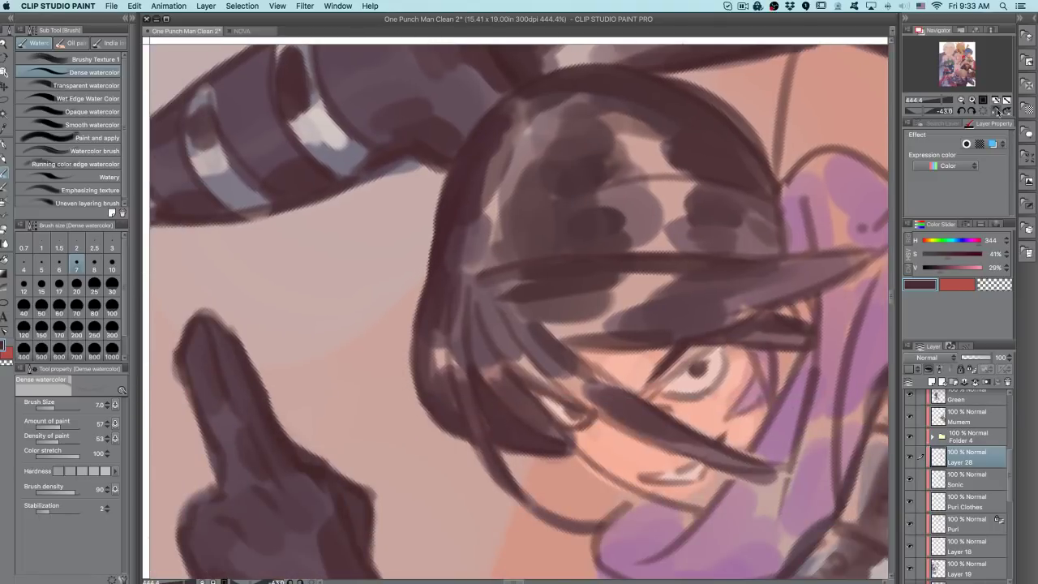
- Flip the canvas and paint short dark strokes on the strands at the root of Sonic's bangs
{"action": "left_click", "coordinate": [998, 112]}
{"action": "left_click_drag", "start_coordinate": [661, 420], "coordinate": [732, 336]}
{"action": "left_click_drag", "start_coordinate": [641, 437], "coordinate": [587, 325]}
{"action": "mouse_move", "coordinate": [565, 266]}
{"action": "left_mouse_down"}
{"action": "mouse_move", "coordinate": [552, 300]}
{"action": "mouse_move", "coordinate": [532, 311]}
{"action": "left_mouse_up"}
{"action": "mouse_move", "coordinate": [547, 232]}
{"action": "left_mouse_down"}
{"action": "mouse_move", "coordinate": [531, 307]}
{"action": "mouse_move", "coordinate": [537, 268]}
{"action": "left_mouse_up"}
{"action": "left_click_drag", "start_coordinate": [565, 172], "coordinate": [570, 211]}
{"action": "left_click_drag", "start_coordinate": [565, 179], "coordinate": [567, 210]}
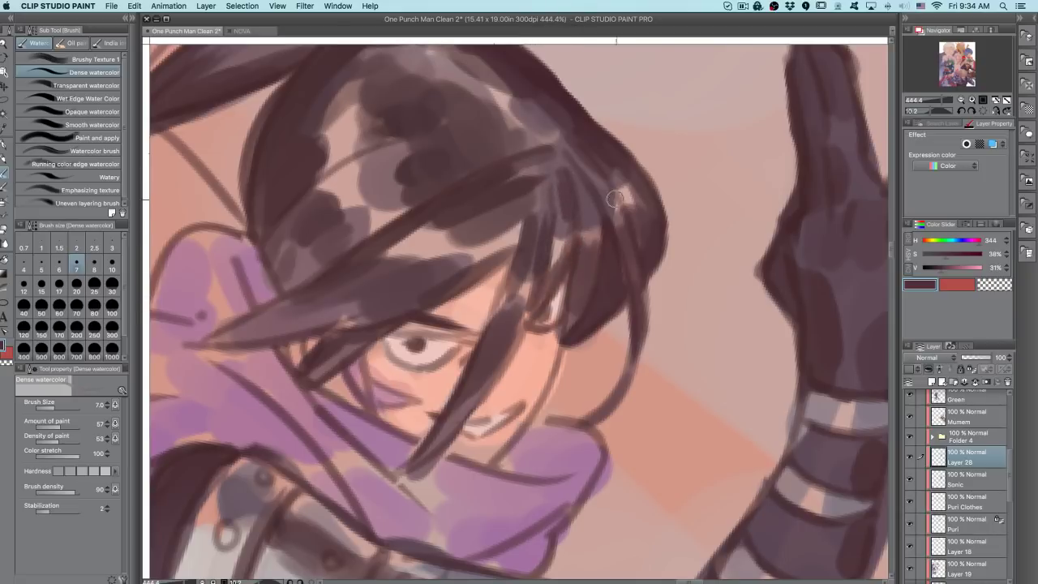
- Set the brush size to 10 and darken the side hair around the light patch above the ear
{"action": "key", "text": "bracketright"}
{"action": "key", "text": "bracketright"}
{"action": "left_click_drag", "start_coordinate": [600, 174], "coordinate": [609, 187]}
{"action": "left_click_drag", "start_coordinate": [612, 222], "coordinate": [615, 326]}
{"action": "left_click_drag", "start_coordinate": [615, 326], "coordinate": [640, 213]}
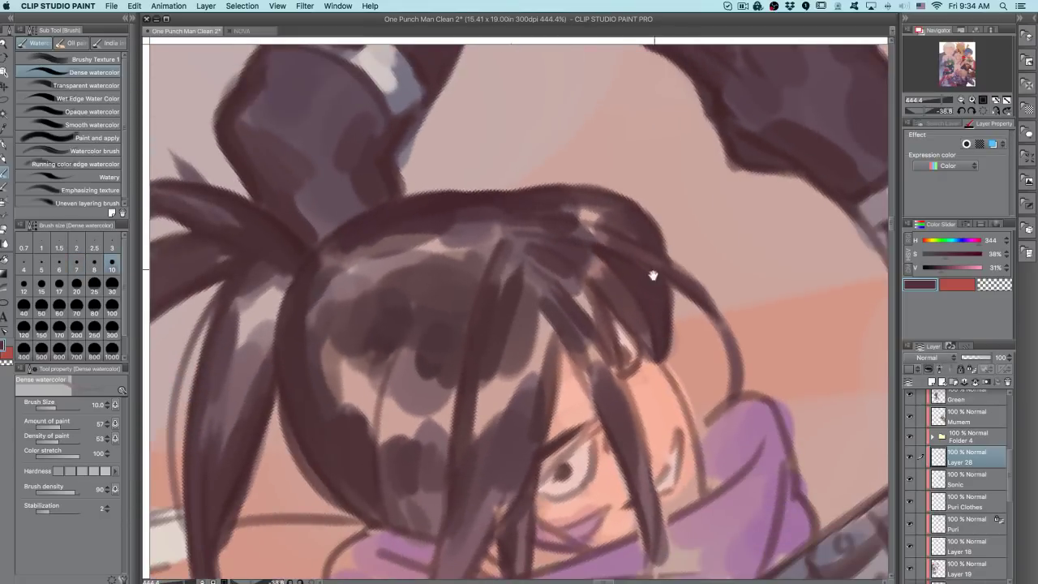
- Examine Sonic's hair, scarf, armor and raised arms on the flipped canvas from several distances and angles
{"action": "left_click_drag", "start_coordinate": [648, 326], "coordinate": [604, 345]}
{"action": "left_click_drag", "start_coordinate": [728, 406], "coordinate": [714, 245]}
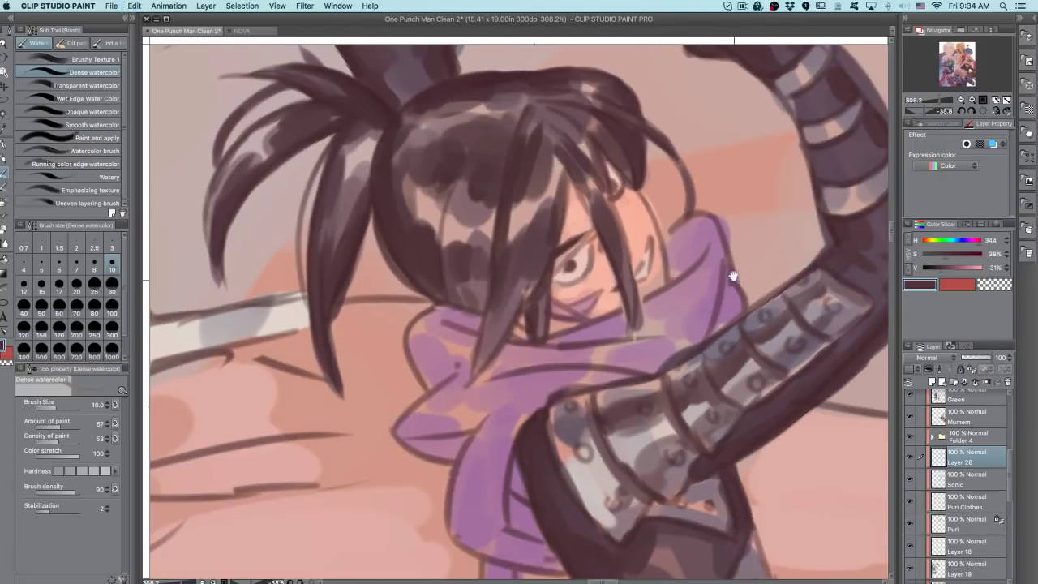
{"action": "left_click_drag", "start_coordinate": [734, 283], "coordinate": [690, 346]}
{"action": "scroll", "coordinate": [732, 318], "scroll_direction": "down", "scroll_amount": 3}
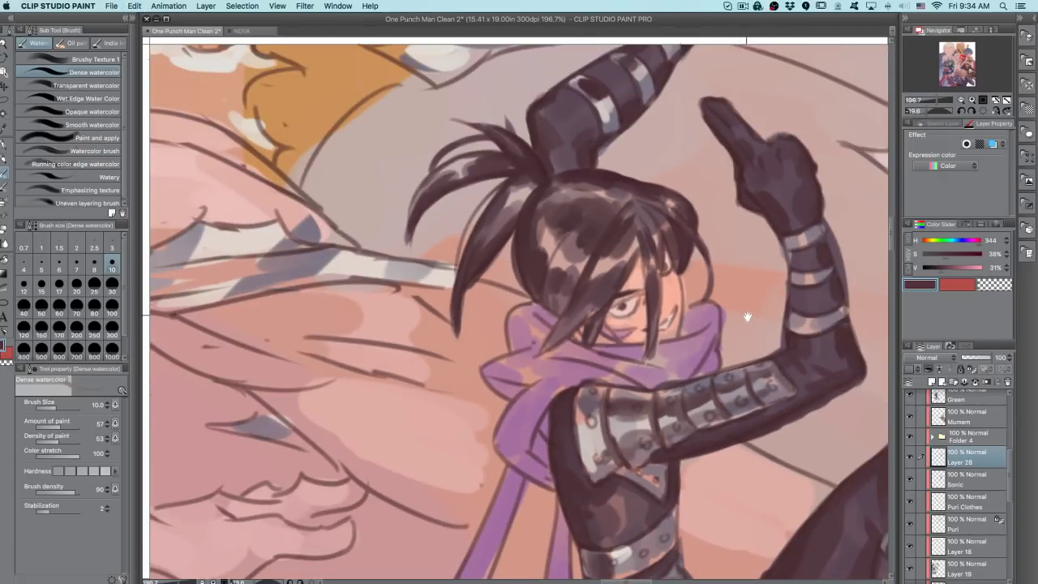
{"action": "left_click_drag", "start_coordinate": [758, 361], "coordinate": [698, 376]}
{"action": "left_click_drag", "start_coordinate": [656, 223], "coordinate": [747, 365]}
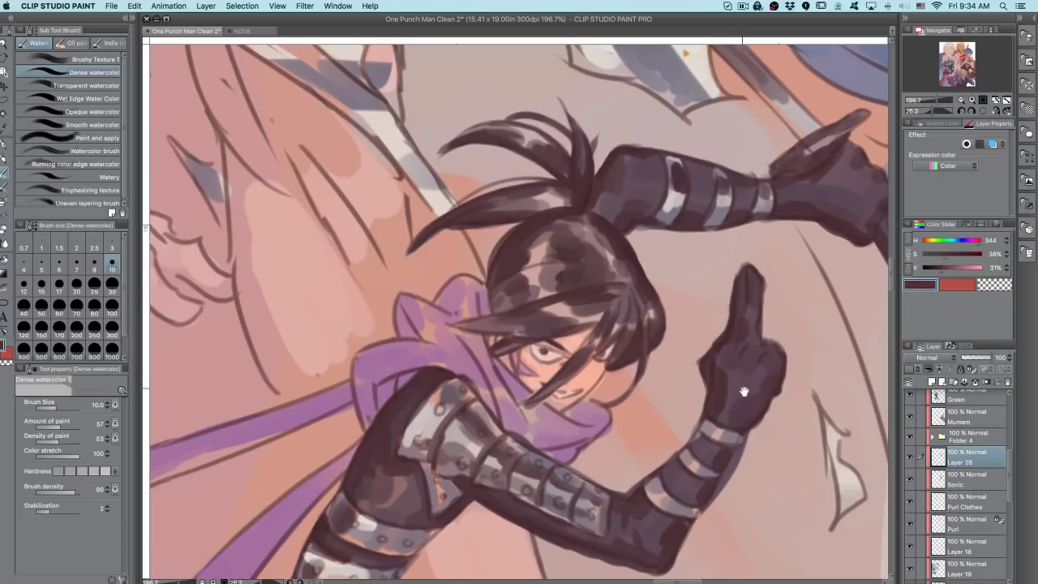
{"action": "scroll", "coordinate": [741, 362], "scroll_direction": "up", "scroll_amount": 3}
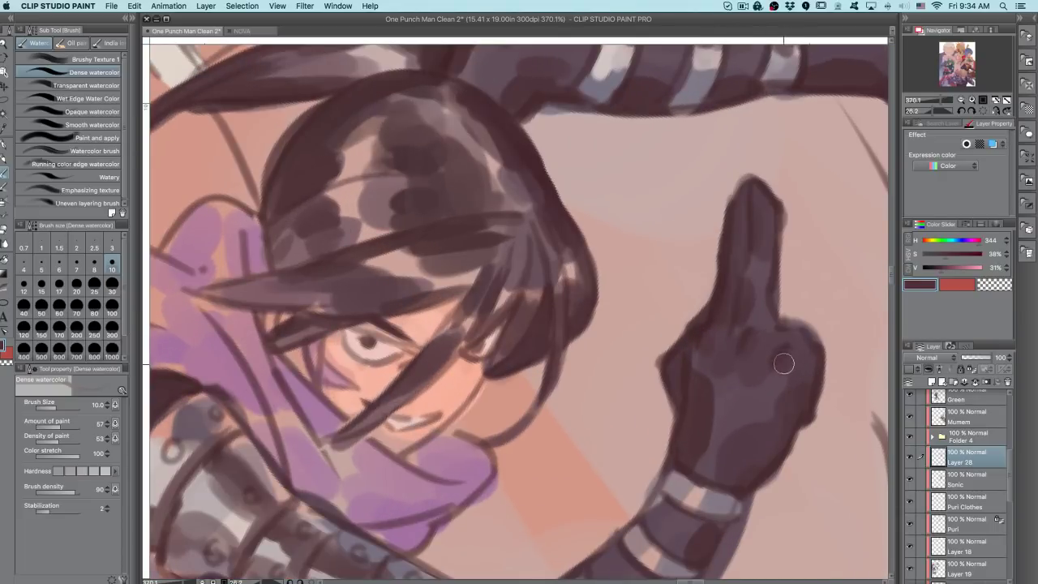
- Paint dark purple-brown shading over the raised finger of the gloved hand using a tone sampled from the glove
{"action": "left_click", "coordinate": [773, 292], "text": "alt"}
{"action": "left_click_drag", "start_coordinate": [771, 293], "coordinate": [767, 320]}
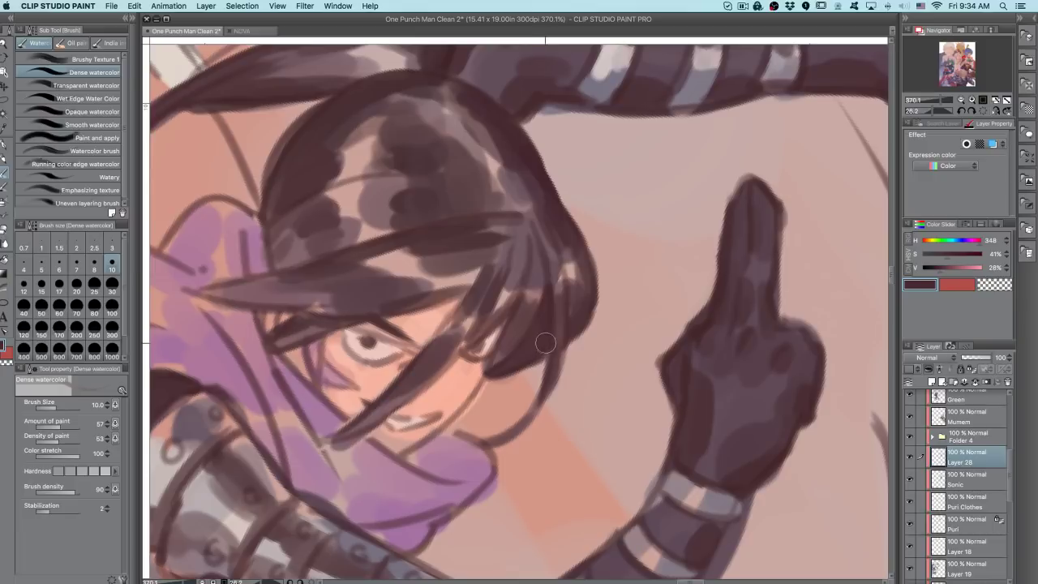
{"action": "scroll", "coordinate": [573, 322], "scroll_direction": "down", "scroll_amount": 5}
{"action": "left_click_drag", "start_coordinate": [651, 327], "coordinate": [707, 262]}
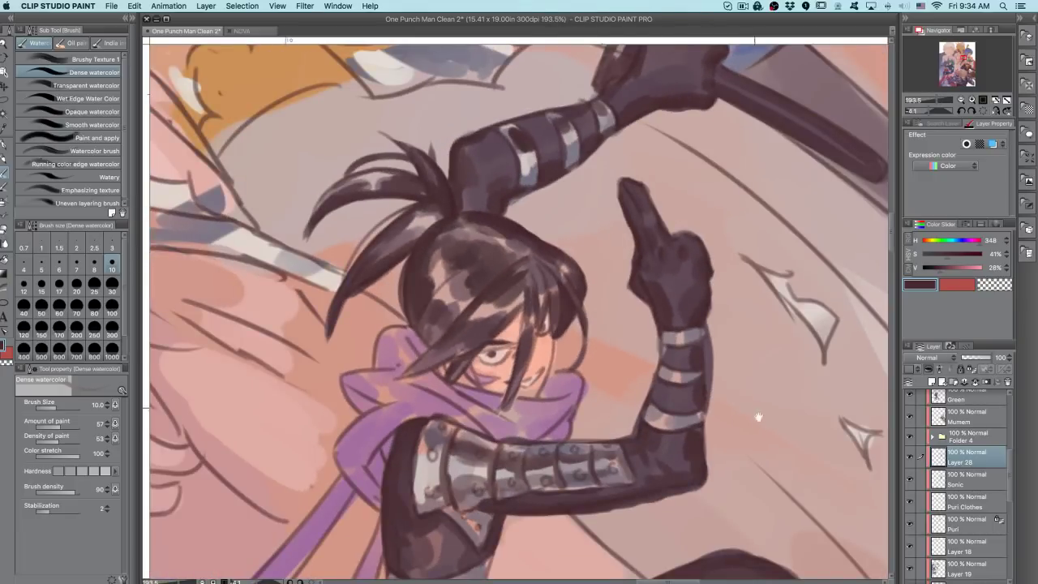
- Refine the long front hair strands with the Dense watercolor brush at size 12, using dark tones sampled from the hair
{"action": "key", "text": "bracketright"}
{"action": "key", "text": "bracketright"}
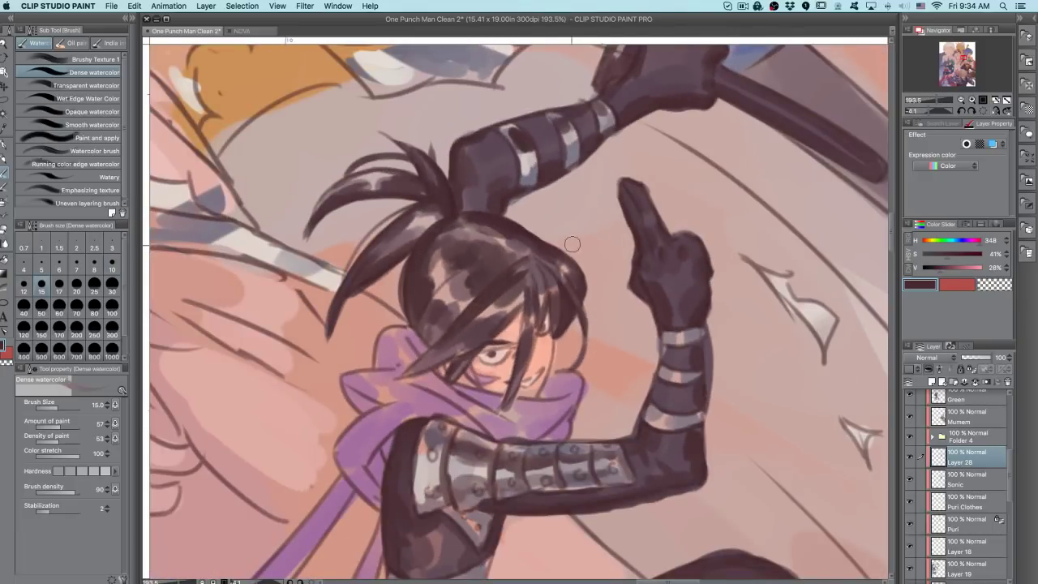
{"action": "key", "text": "period"}
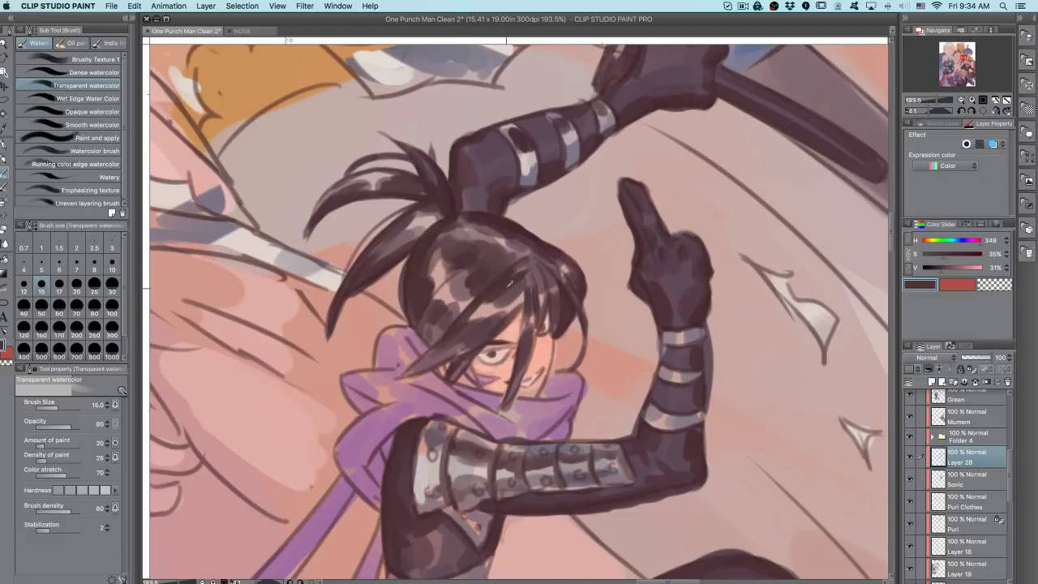
{"action": "key", "text": "period"}
{"action": "key", "text": "comma"}
{"action": "key", "text": "comma"}
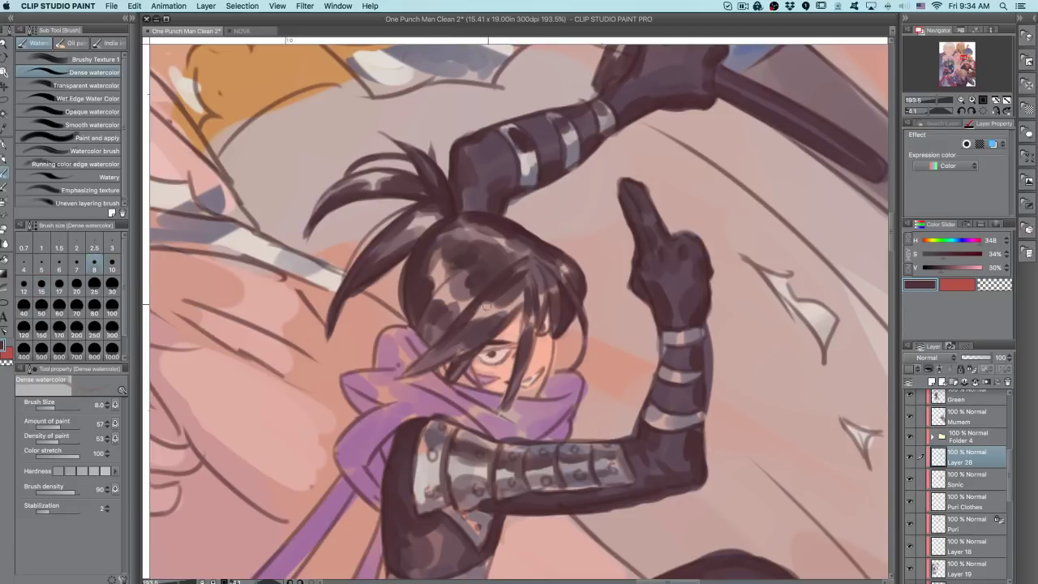
{"action": "key", "text": "bracketright"}
{"action": "key", "text": "bracketright"}
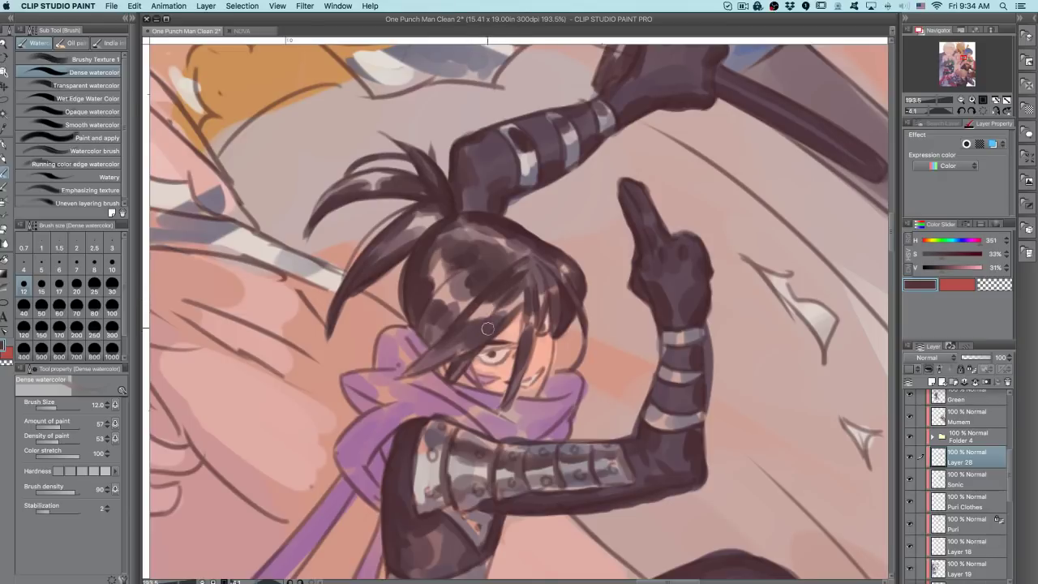
{"action": "left_click", "coordinate": [474, 332], "text": "alt"}
- Check the figure mirrored and unmirrored, and refine the raised glove's shading with dark tones sampled from the fist
{"action": "left_click", "coordinate": [995, 109]}
{"action": "left_click_drag", "start_coordinate": [664, 408], "coordinate": [683, 379]}
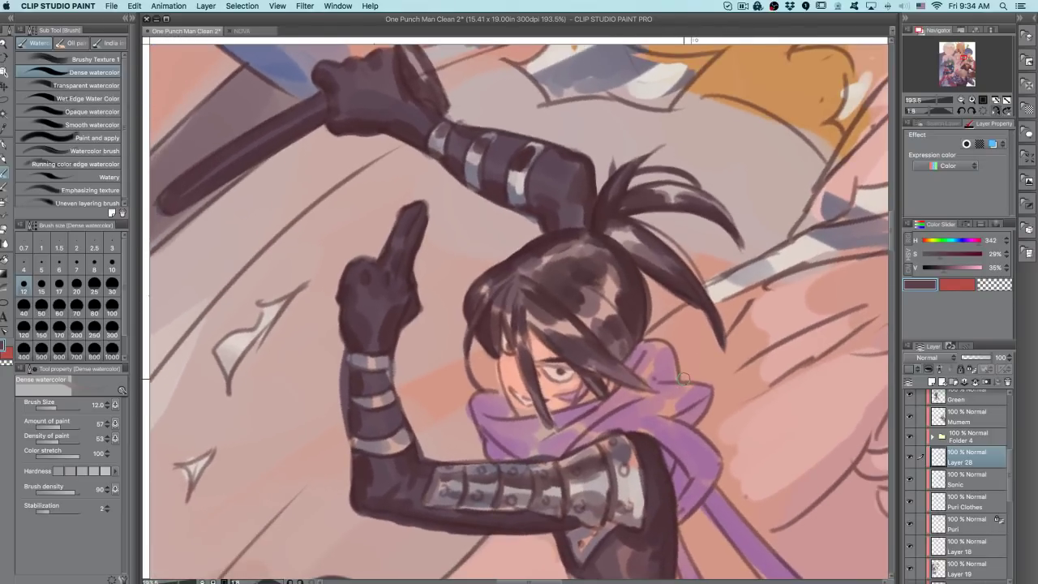
{"action": "left_click", "coordinate": [995, 110]}
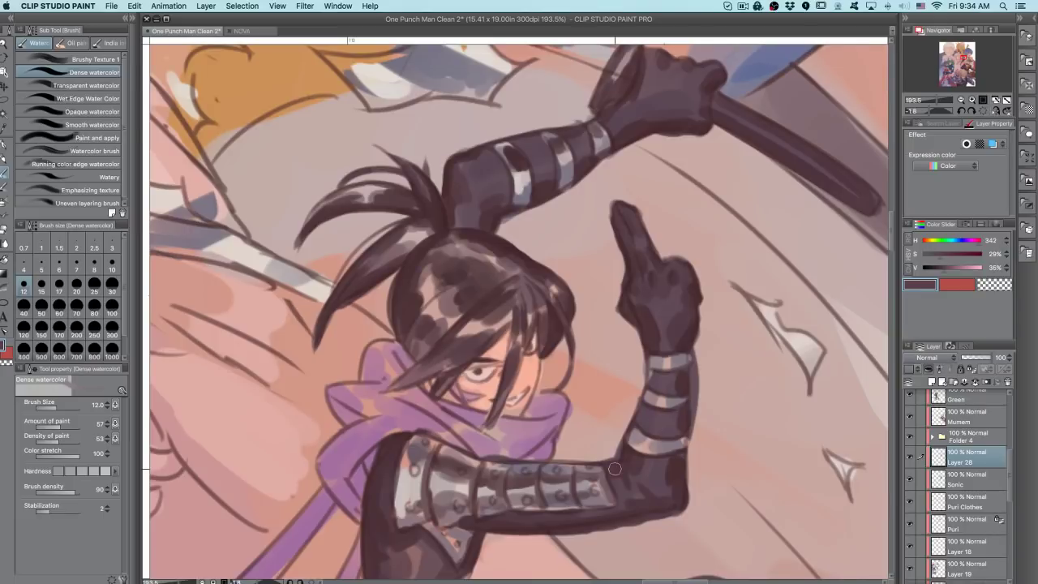
{"action": "left_click", "coordinate": [642, 311], "text": "alt"}
{"action": "left_click", "coordinate": [630, 291], "text": "alt"}
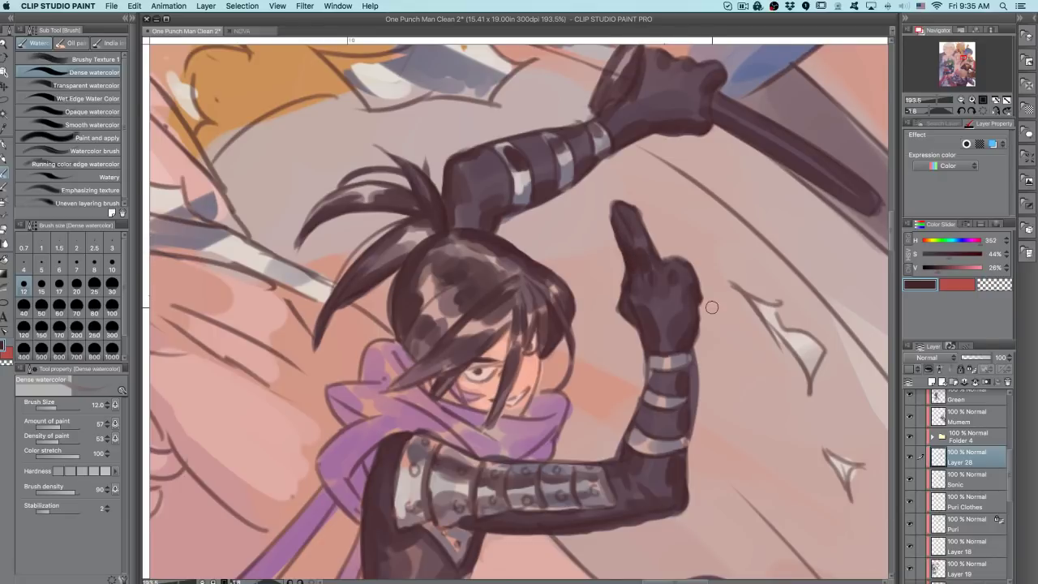
- Mirror the canvas and deepen the dark shading on the shoulder beside the scarf with sampled suit colours
{"action": "left_click", "coordinate": [995, 111]}
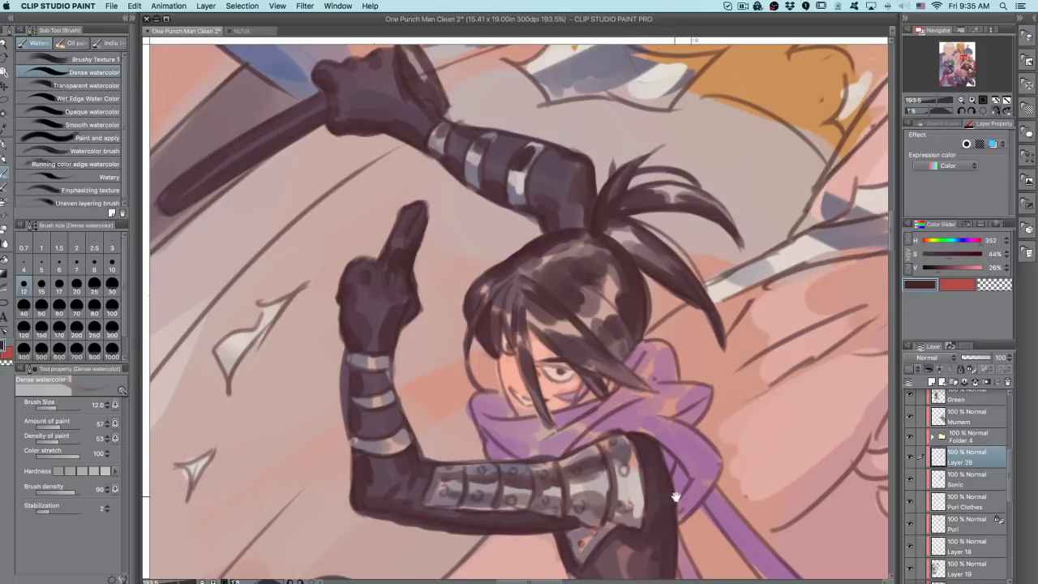
{"action": "left_click_drag", "start_coordinate": [661, 489], "coordinate": [663, 379]}
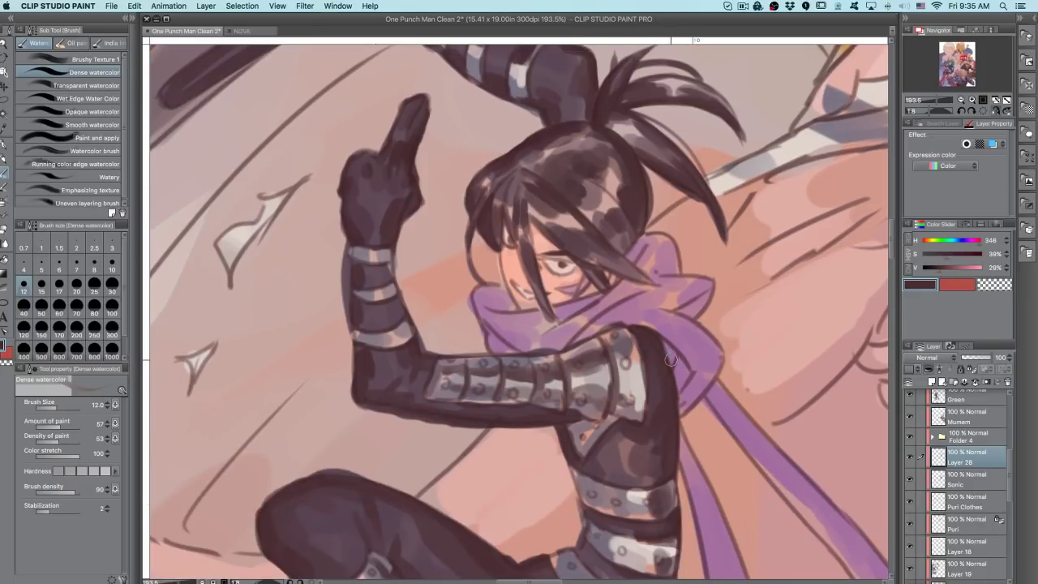
{"action": "left_click", "coordinate": [665, 341], "text": "alt"}
{"action": "left_click", "coordinate": [664, 349], "text": "alt"}
{"action": "left_click_drag", "start_coordinate": [706, 340], "coordinate": [596, 262]}
{"action": "left_click", "coordinate": [598, 266], "text": "alt"}
- Sample a dark purple from the scarf and shade its front fold below the face, then unmirror the canvas
{"action": "left_click", "coordinate": [691, 242], "text": "alt"}
{"action": "left_click", "coordinate": [691, 252], "text": "alt"}
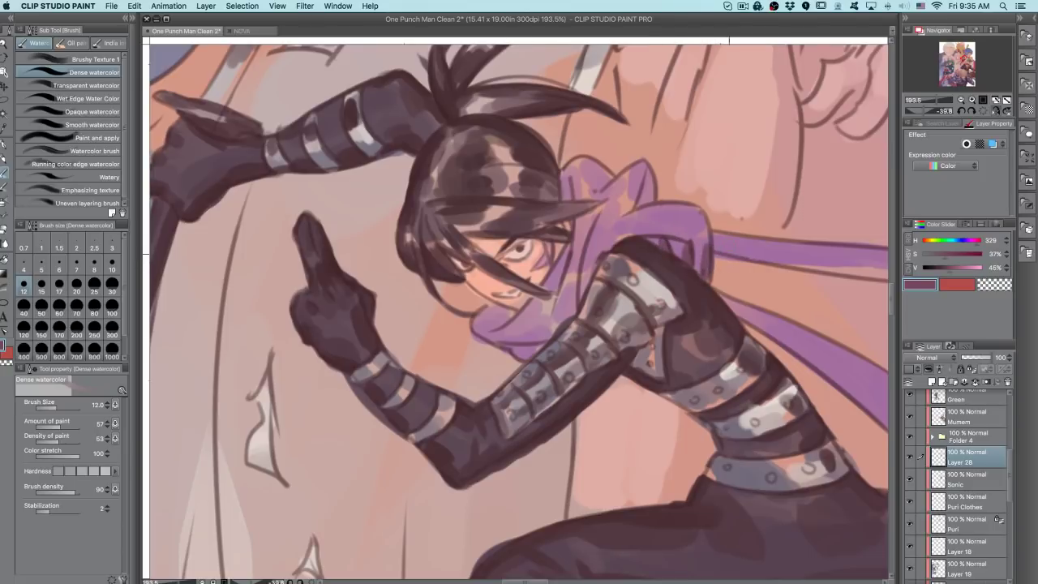
{"action": "left_click_drag", "start_coordinate": [724, 253], "coordinate": [552, 393]}
{"action": "left_click_drag", "start_coordinate": [486, 294], "coordinate": [501, 345]}
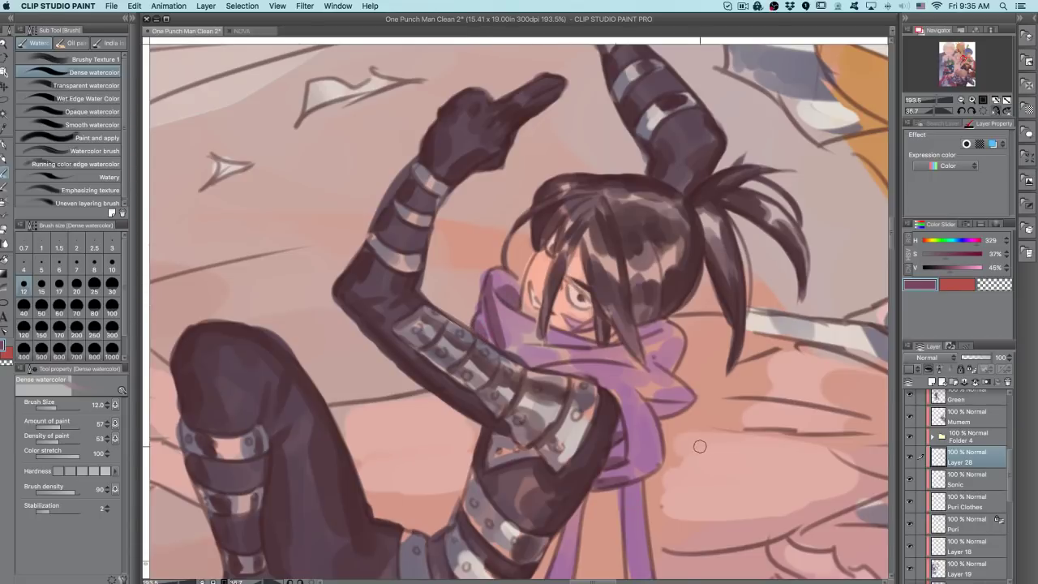
{"action": "left_click", "coordinate": [995, 109]}
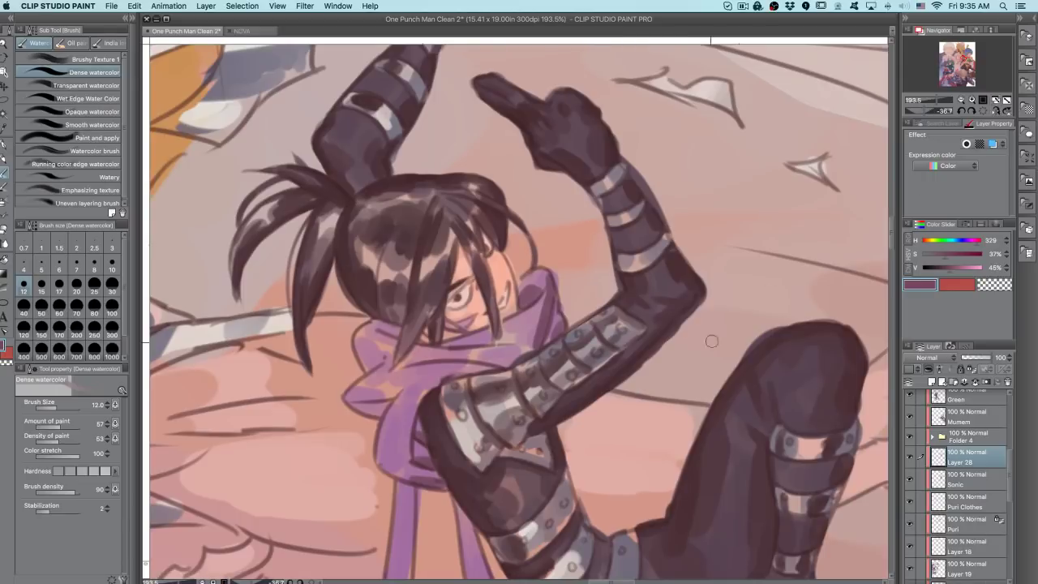
- Paint dark purple shadows on the scarf folds running along the shoulder armour
{"action": "left_click_drag", "start_coordinate": [645, 355], "coordinate": [519, 443]}
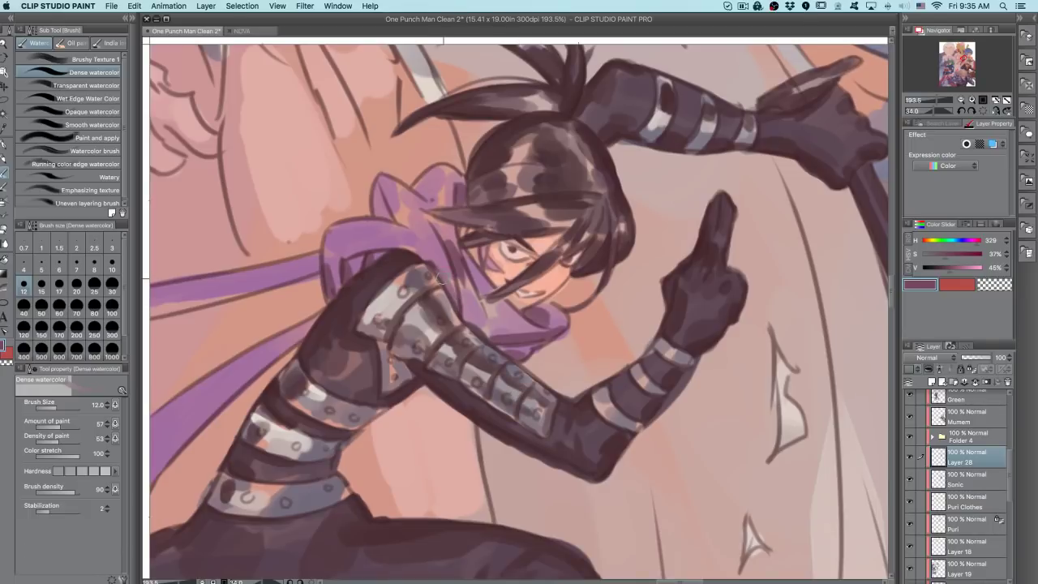
{"action": "left_click_drag", "start_coordinate": [465, 315], "coordinate": [484, 330]}
{"action": "left_click_drag", "start_coordinate": [460, 294], "coordinate": [483, 328]}
{"action": "mouse_move", "coordinate": [676, 334]}
{"action": "left_mouse_down"}
{"action": "mouse_move", "coordinate": [650, 236]}
{"action": "mouse_move", "coordinate": [588, 182]}
{"action": "mouse_move", "coordinate": [494, 166]}
{"action": "left_mouse_up"}
{"action": "mouse_move", "coordinate": [516, 346]}
{"action": "left_mouse_down"}
{"action": "mouse_move", "coordinate": [537, 321]}
{"action": "mouse_move", "coordinate": [519, 268]}
{"action": "mouse_move", "coordinate": [498, 308]}
{"action": "left_mouse_up"}
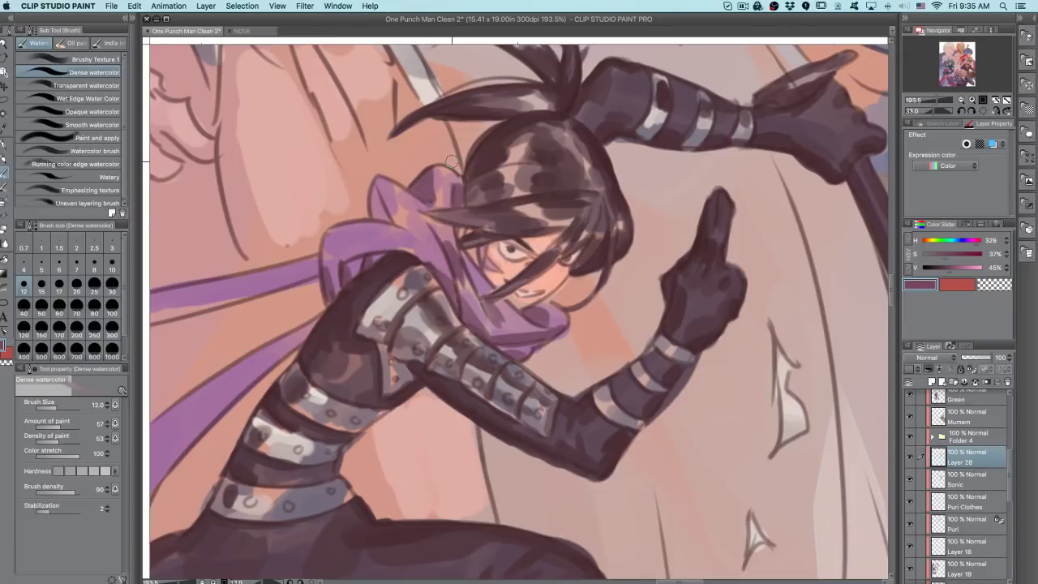
- Mirror the canvas and add dark purple shadows to the scarf's upper folds and the loop behind the shoulder
{"action": "left_click", "coordinate": [996, 110]}
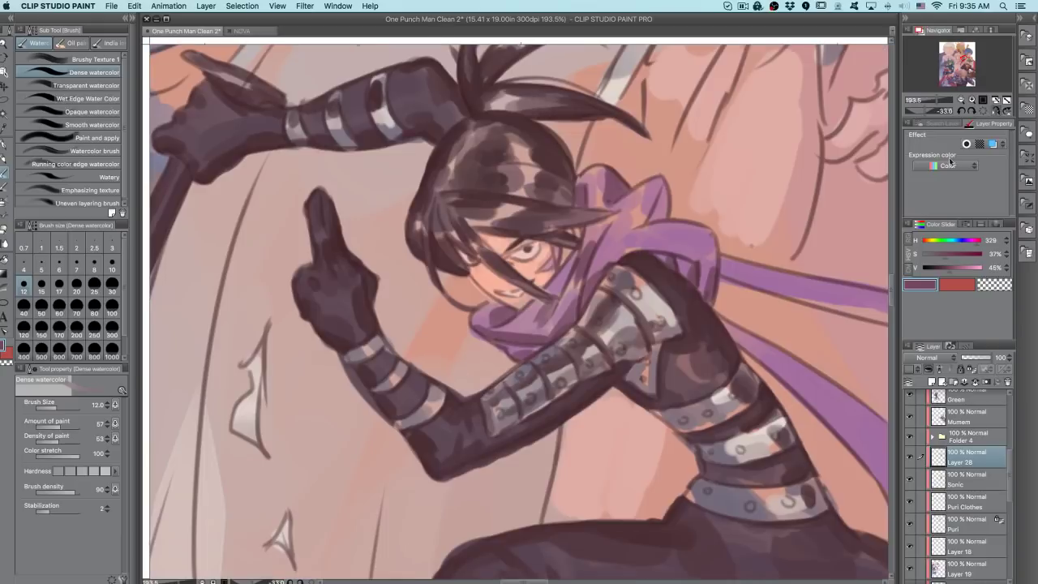
{"action": "left_click_drag", "start_coordinate": [696, 279], "coordinate": [596, 237]}
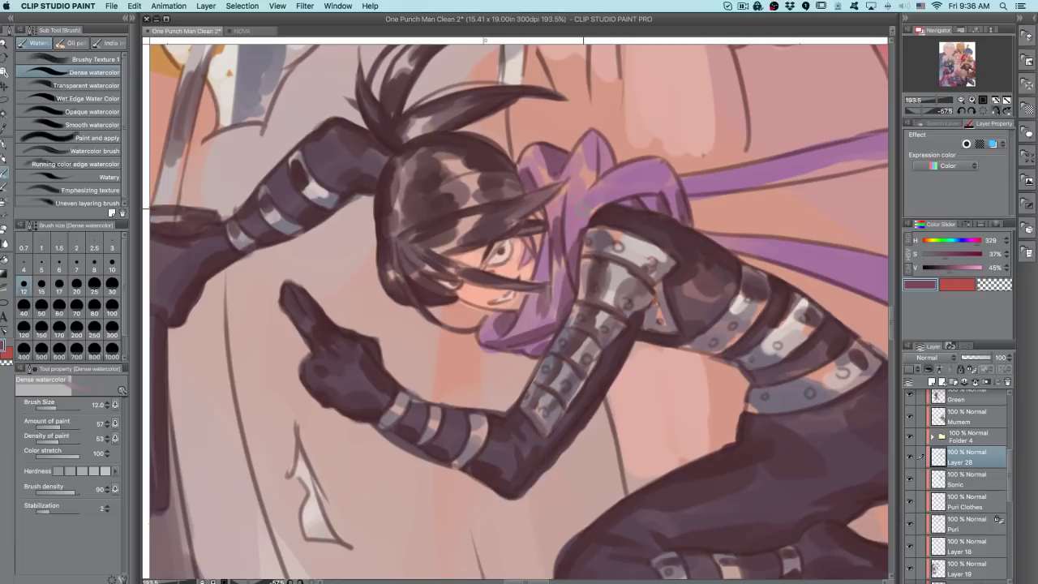
{"action": "left_click_drag", "start_coordinate": [598, 212], "coordinate": [625, 208]}
{"action": "mouse_move", "coordinate": [801, 260]}
{"action": "left_mouse_down"}
{"action": "mouse_move", "coordinate": [646, 411]}
{"action": "mouse_move", "coordinate": [690, 274]}
{"action": "left_mouse_up"}
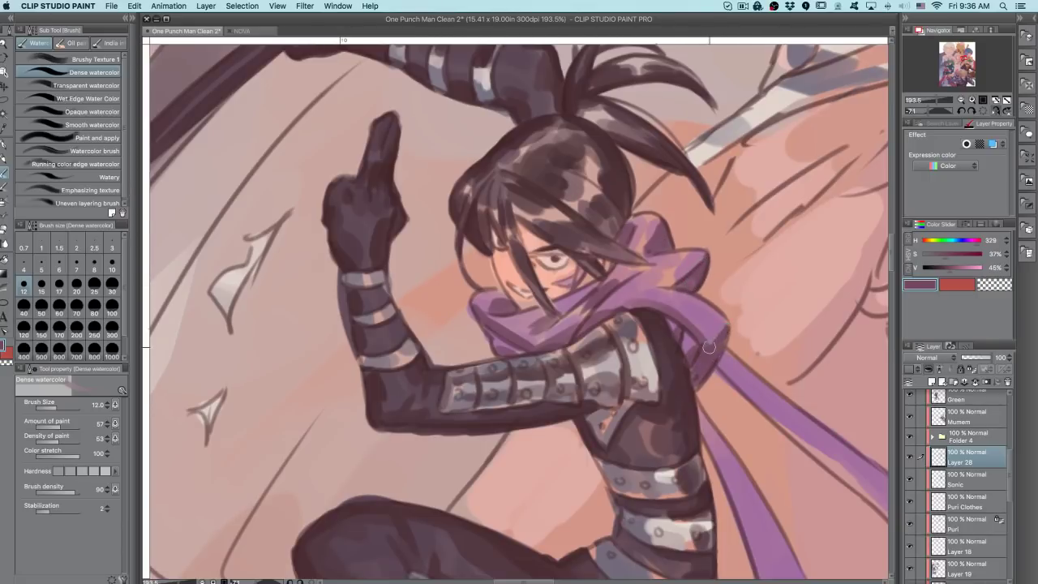
{"action": "left_click_drag", "start_coordinate": [726, 325], "coordinate": [725, 341]}
- Shade the scarf's hanging tails in dark purple, then reset the canvas rotation and unmirror the view
{"action": "mouse_move", "coordinate": [697, 385]}
{"action": "left_mouse_down"}
{"action": "mouse_move", "coordinate": [675, 397]}
{"action": "mouse_move", "coordinate": [606, 270]}
{"action": "left_mouse_up"}
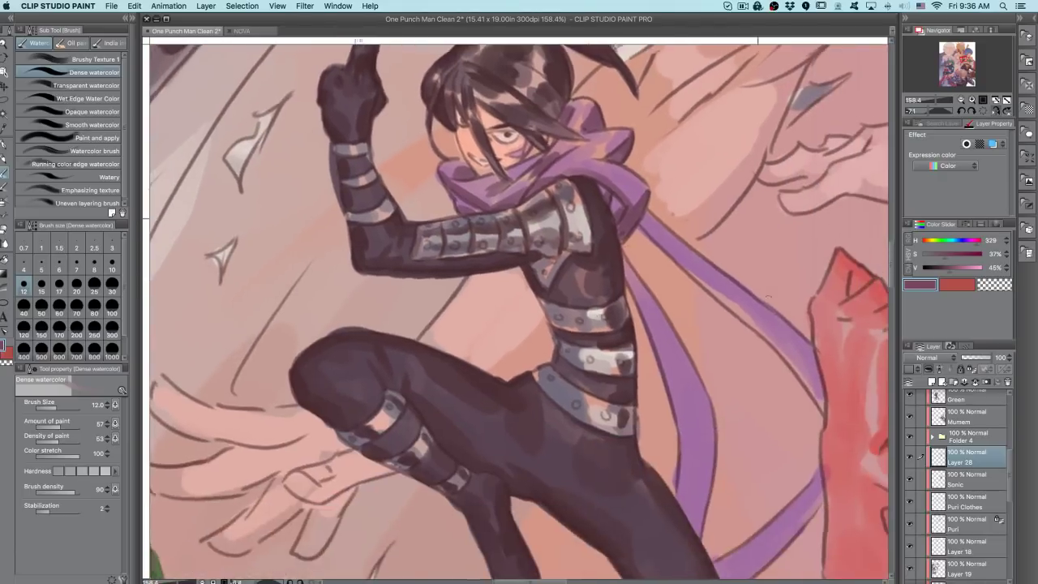
{"action": "left_click_drag", "start_coordinate": [755, 217], "coordinate": [696, 397]}
{"action": "left_click_drag", "start_coordinate": [666, 347], "coordinate": [662, 485]}
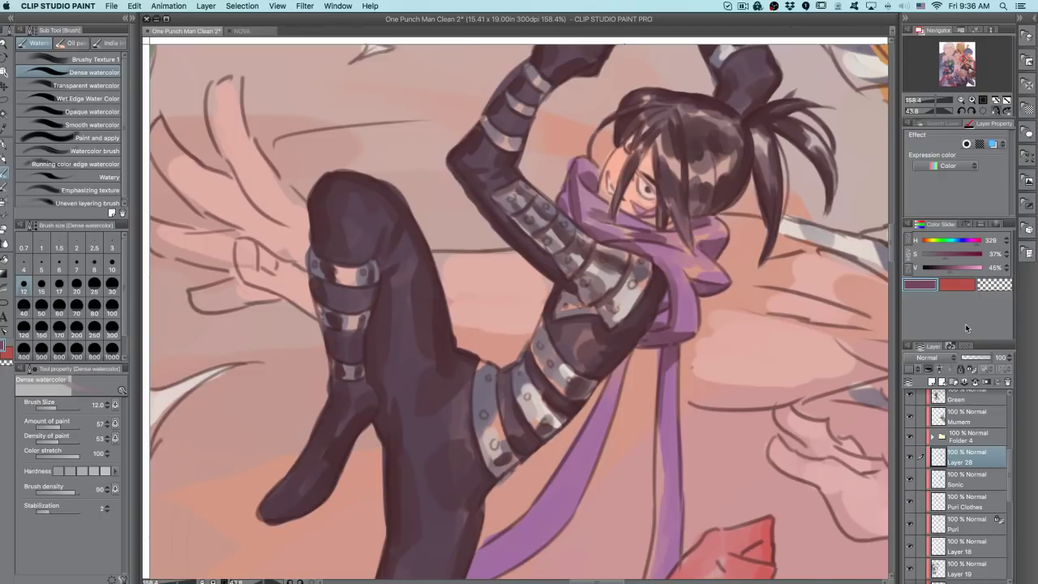
{"action": "left_click", "coordinate": [983, 111]}
{"action": "left_click", "coordinate": [997, 112]}
- Sample the suit's dark brown and touch up the hip edge beside the belt
{"action": "left_click", "coordinate": [670, 206], "text": "alt"}
{"action": "left_click", "coordinate": [636, 193], "text": "alt"}
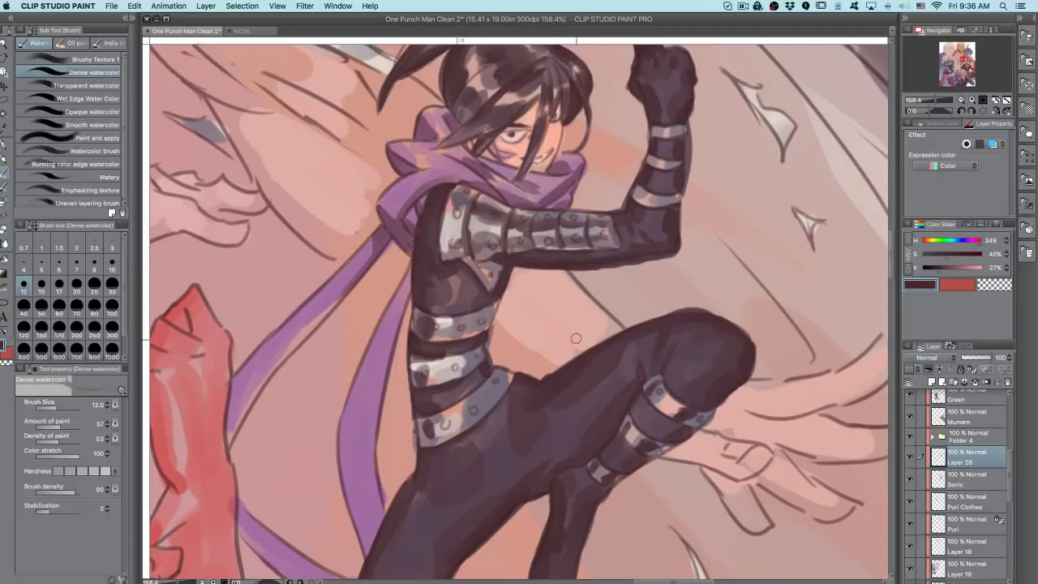
{"action": "left_click_drag", "start_coordinate": [513, 384], "coordinate": [522, 374]}
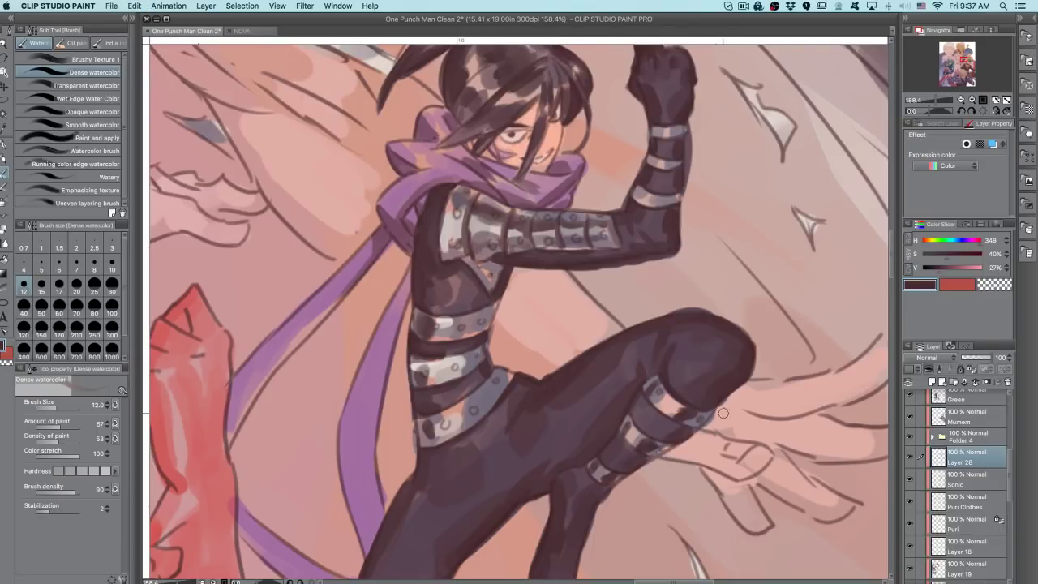
{"action": "scroll", "coordinate": [681, 401], "scroll_direction": "down", "scroll_amount": 5}
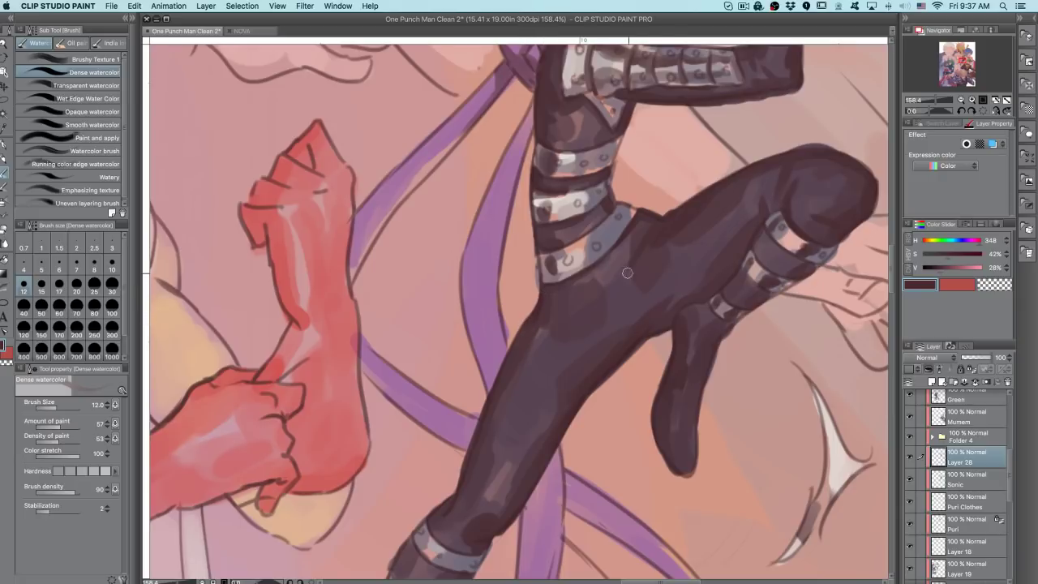
- Darken the lower ends of the front hair with a sampled hair tone, finishing with brush size 10
{"action": "scroll", "coordinate": [623, 269], "scroll_direction": "down", "scroll_amount": 5}
{"action": "mouse_move", "coordinate": [680, 320]}
{"action": "left_mouse_down"}
{"action": "mouse_move", "coordinate": [739, 290]}
{"action": "mouse_move", "coordinate": [731, 315]}
{"action": "mouse_move", "coordinate": [724, 235]}
{"action": "left_mouse_up"}
{"action": "scroll", "coordinate": [548, 193], "scroll_direction": "up", "scroll_amount": 6}
{"action": "left_click", "coordinate": [490, 197], "text": "alt"}
{"action": "left_click_drag", "start_coordinate": [490, 197], "coordinate": [471, 242]}
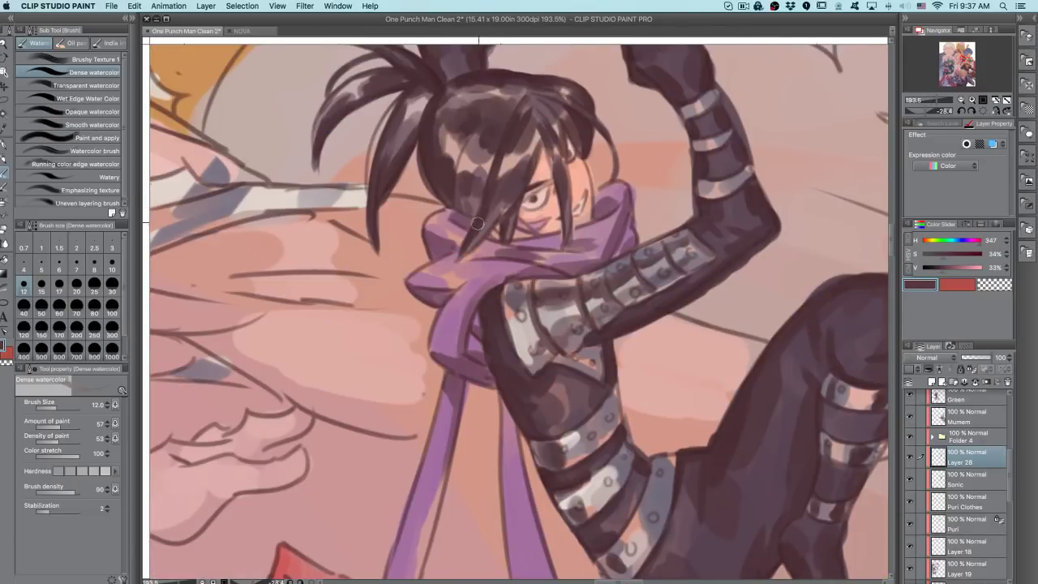
{"action": "key", "text": "bracketleft"}
{"action": "key", "text": "bracketleft"}
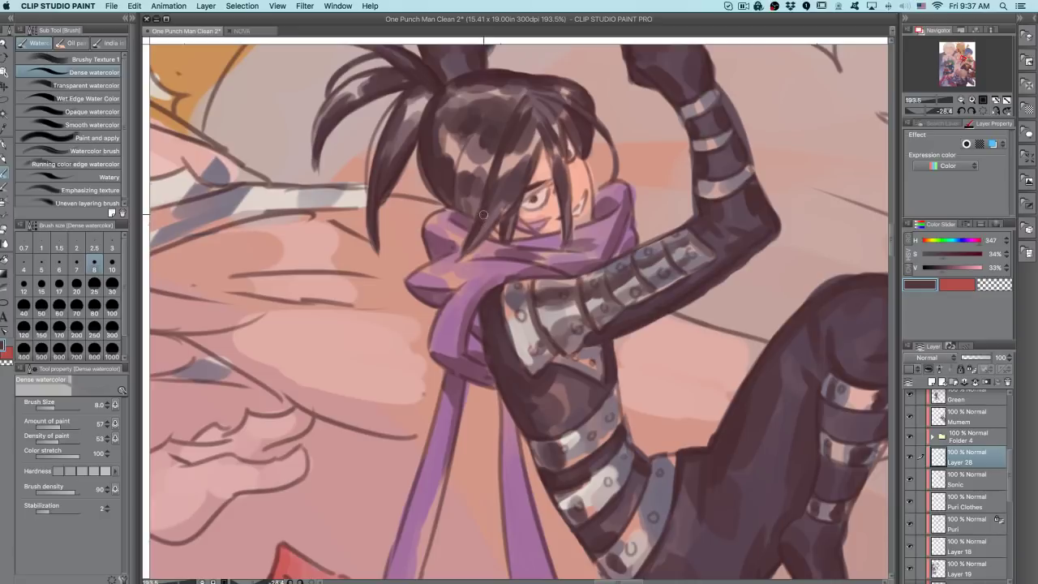
{"action": "key", "text": "bracketright"}
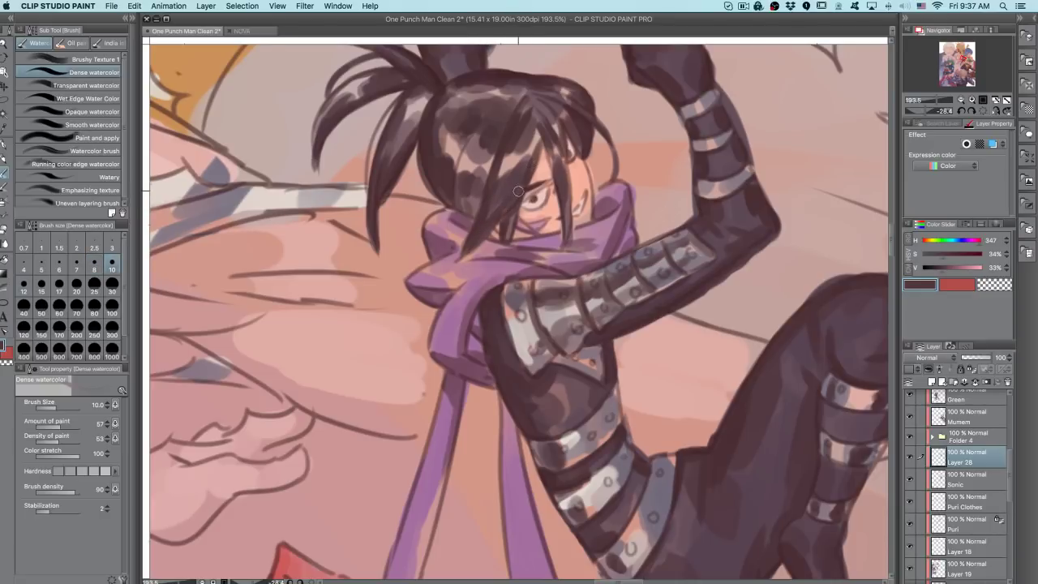
{"action": "mouse_move", "coordinate": [493, 217]}
{"action": "left_mouse_down"}
{"action": "mouse_move", "coordinate": [518, 178]}
{"action": "mouse_move", "coordinate": [489, 206]}
{"action": "mouse_move", "coordinate": [522, 170]}
{"action": "left_mouse_up"}
- Mirror the canvas and darken the hair behind the long bang at brush size 15, undoing one stroke and resampling the hair tone
{"action": "left_click_drag", "start_coordinate": [749, 194], "coordinate": [772, 416]}
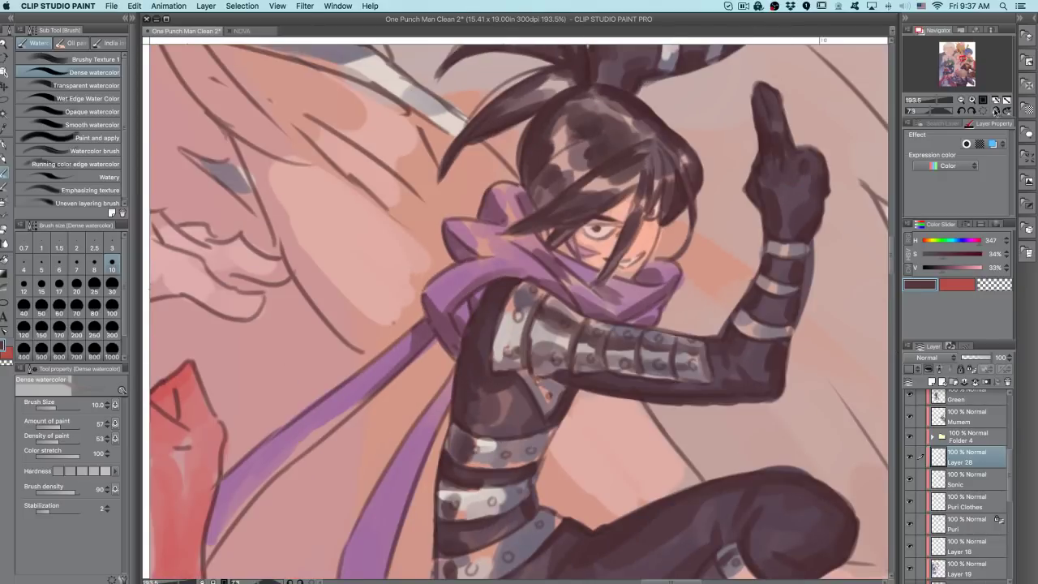
{"action": "left_click", "coordinate": [995, 111]}
{"action": "left_click_drag", "start_coordinate": [694, 242], "coordinate": [720, 486]}
{"action": "key", "text": "bracketright"}
{"action": "key", "text": "bracketright"}
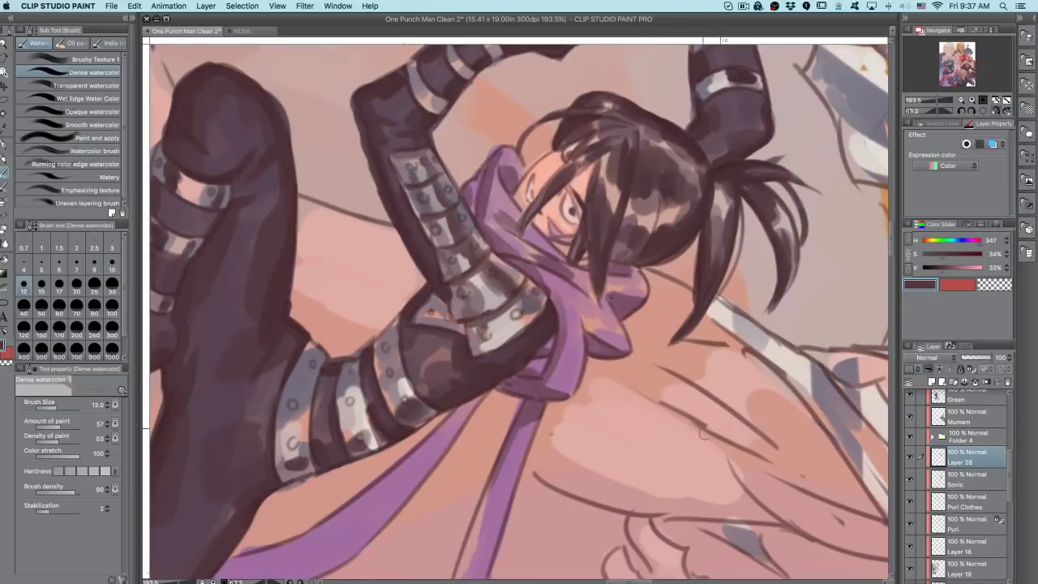
{"action": "left_click", "coordinate": [606, 210], "text": "alt"}
{"action": "mouse_move", "coordinate": [605, 202]}
{"action": "left_mouse_down"}
{"action": "mouse_move", "coordinate": [630, 242]}
{"action": "mouse_move", "coordinate": [638, 224]}
{"action": "mouse_move", "coordinate": [643, 236]}
{"action": "mouse_move", "coordinate": [623, 254]}
{"action": "mouse_move", "coordinate": [629, 241]}
{"action": "mouse_move", "coordinate": [619, 244]}
{"action": "mouse_move", "coordinate": [658, 203]}
{"action": "mouse_move", "coordinate": [649, 202]}
{"action": "mouse_move", "coordinate": [696, 296]}
{"action": "mouse_move", "coordinate": [632, 235]}
{"action": "left_mouse_up"}
{"action": "left_click", "coordinate": [635, 223], "text": "alt"}
{"action": "left_click", "coordinate": [650, 233], "text": "alt"}
{"action": "key", "text": "super+z"}
{"action": "left_click", "coordinate": [645, 235], "text": "alt"}
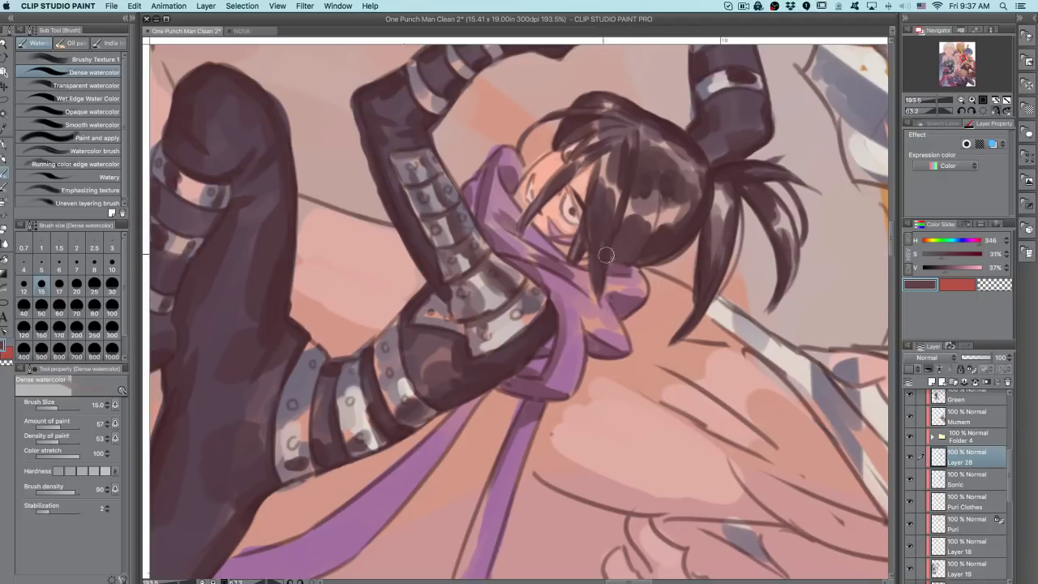
- Try a dark stroke on the hair at the back of the head, above the scarf
{"action": "left_click_drag", "start_coordinate": [692, 331], "coordinate": [611, 154]}
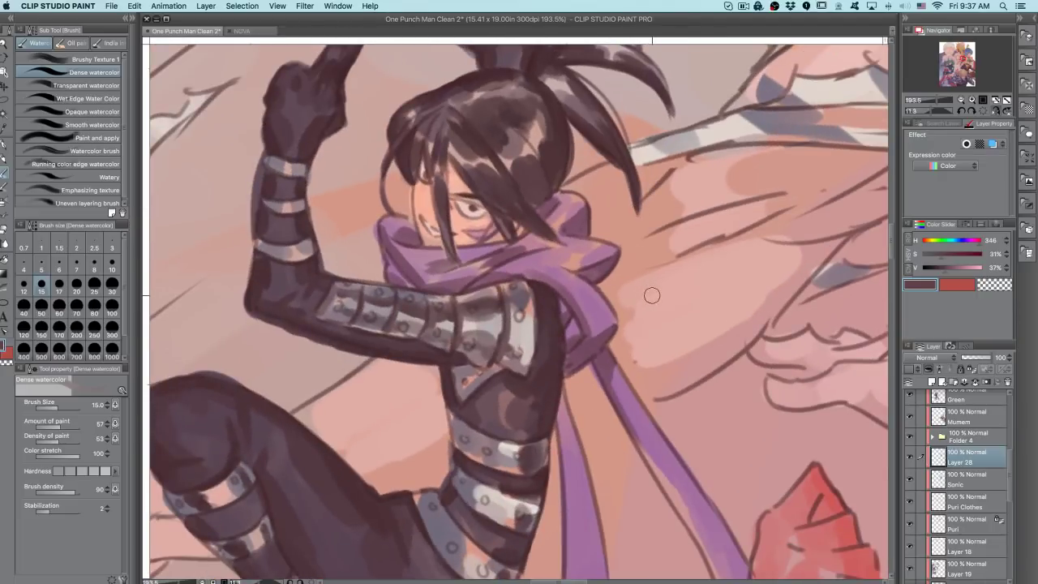
{"action": "left_click", "coordinate": [993, 111]}
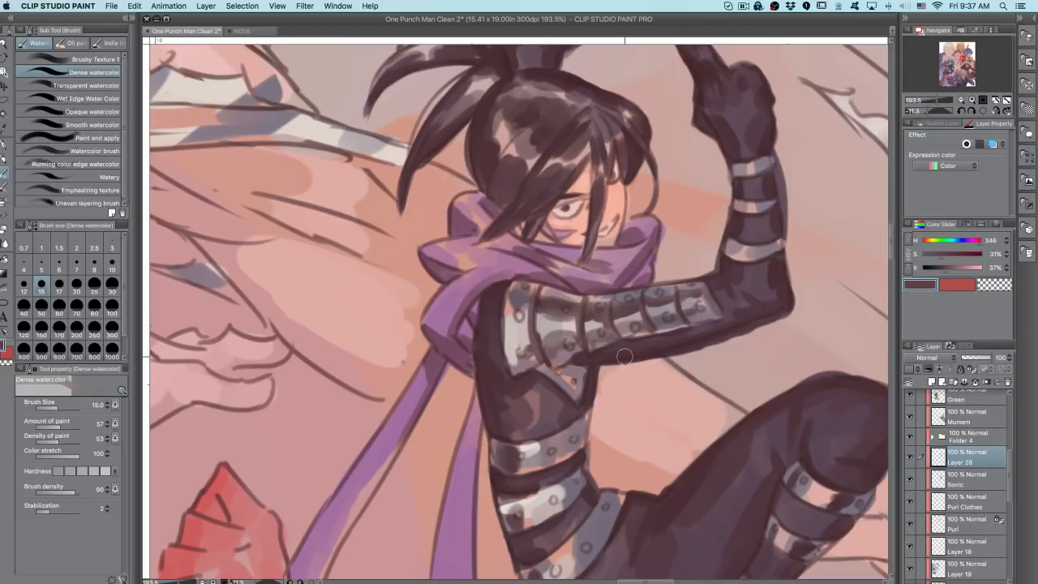
{"action": "left_click", "coordinate": [996, 111]}
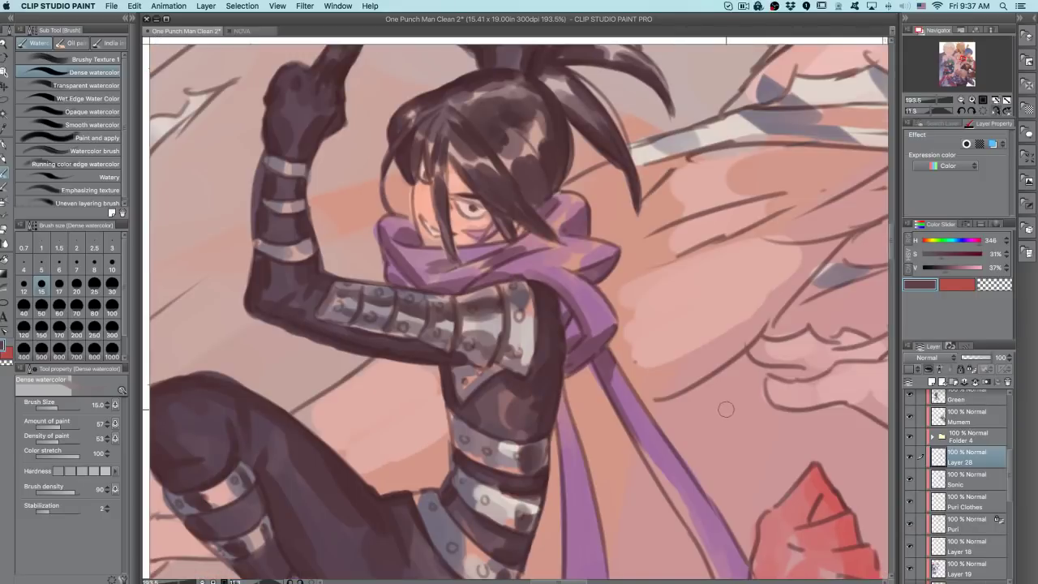
{"action": "left_click", "coordinate": [549, 162], "text": "alt"}
{"action": "left_click_drag", "start_coordinate": [550, 162], "coordinate": [545, 184]}
{"action": "key", "text": "super+z"}
- Darken the lower back of the hair down to the scarf with a sampled dark tone at brush size 10
{"action": "left_click", "coordinate": [544, 172], "text": "alt"}
{"action": "scroll", "coordinate": [544, 180], "scroll_direction": "up", "scroll_amount": 3}
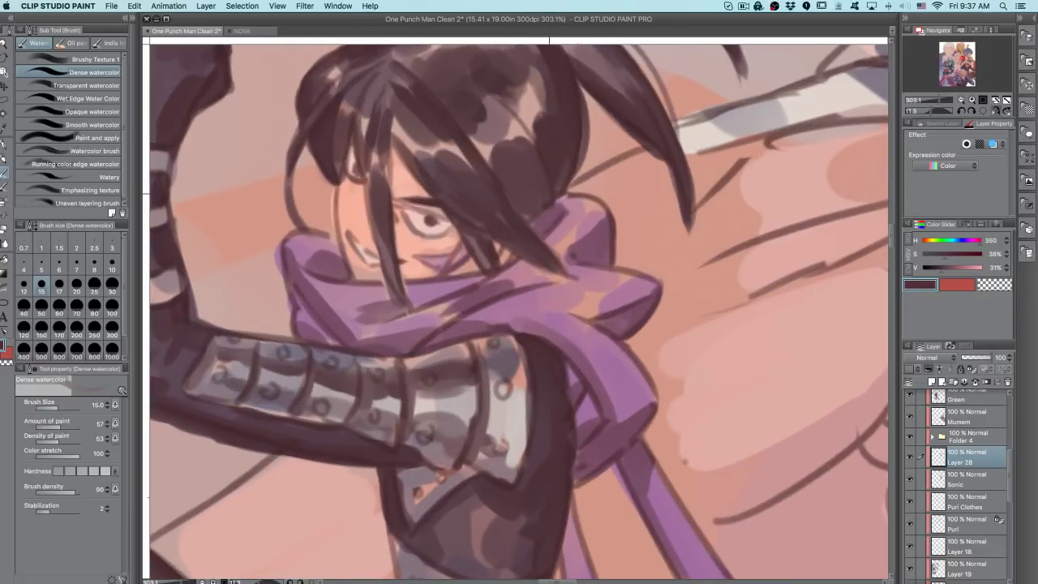
{"action": "key", "text": "bracketleft"}
{"action": "key", "text": "bracketleft"}
{"action": "left_click", "coordinate": [572, 173], "text": "alt"}
{"action": "left_click_drag", "start_coordinate": [545, 162], "coordinate": [535, 215]}
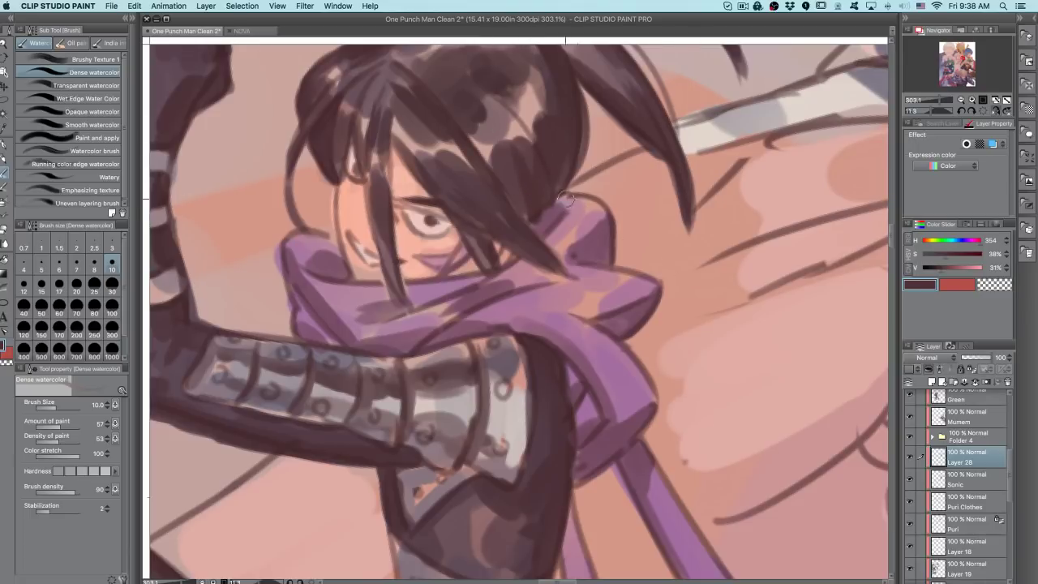
- Darken the scarf's edge against the back of the head with a sampled scarf purple
{"action": "left_click", "coordinate": [543, 217], "text": "alt"}
{"action": "left_click", "coordinate": [542, 214], "text": "alt"}
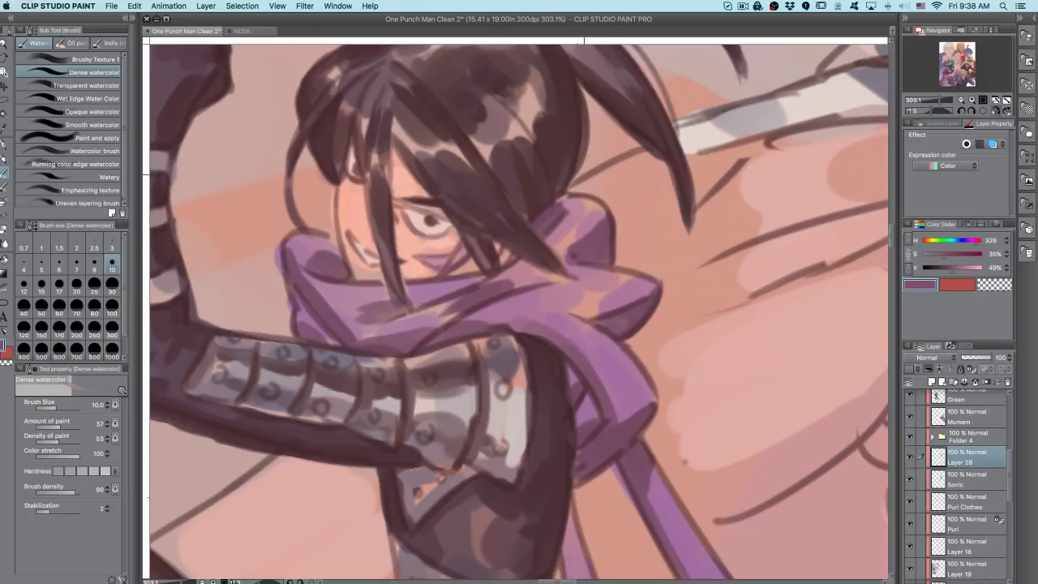
{"action": "key", "text": "minus"}
{"action": "key", "text": "minus"}
{"action": "key", "text": "minus"}
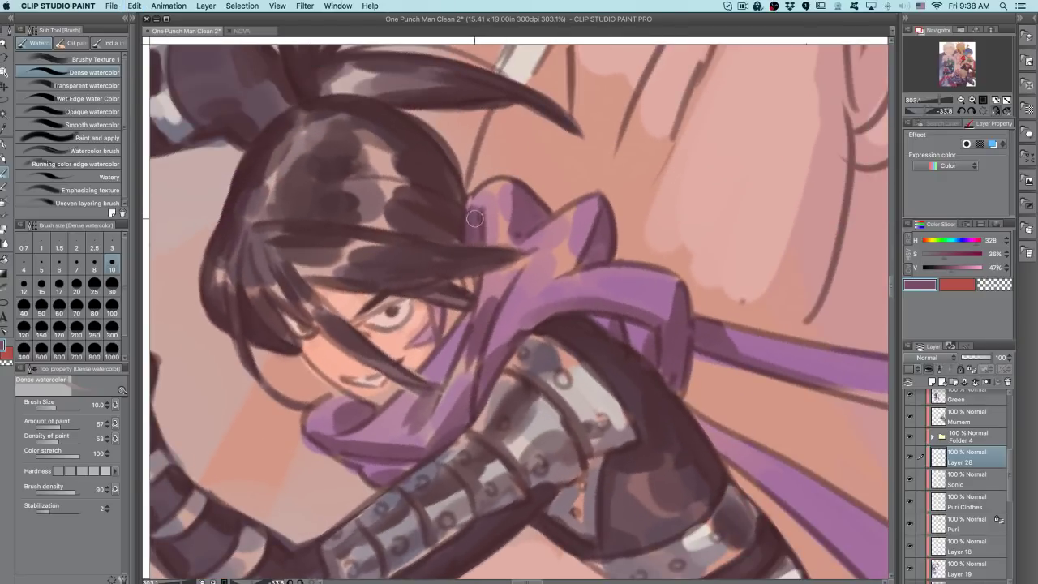
{"action": "mouse_move", "coordinate": [468, 204]}
{"action": "left_mouse_down"}
{"action": "mouse_move", "coordinate": [497, 179]}
{"action": "mouse_move", "coordinate": [544, 164]}
{"action": "mouse_move", "coordinate": [565, 184]}
{"action": "mouse_move", "coordinate": [494, 180]}
{"action": "left_mouse_up"}
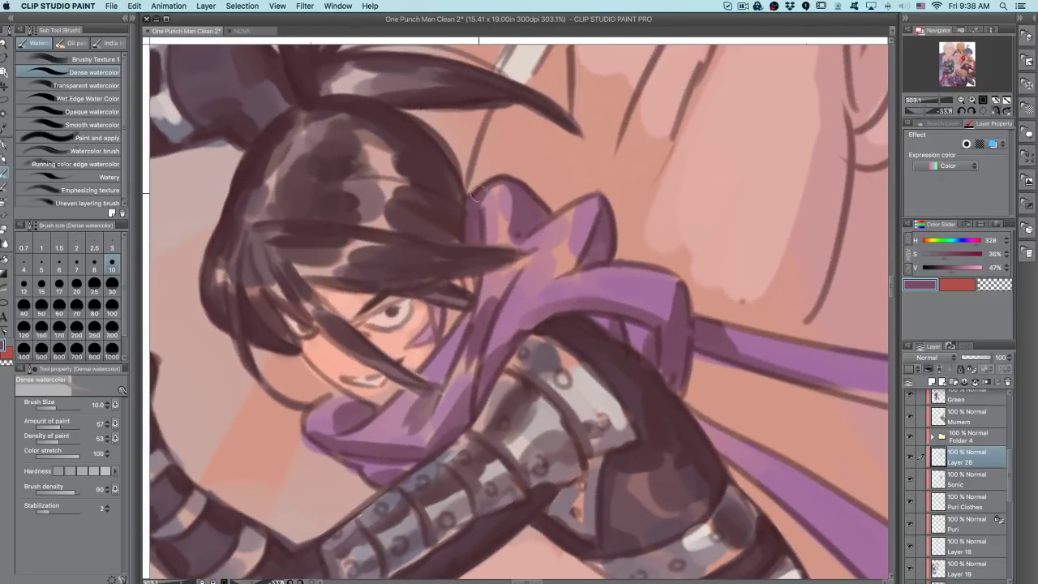
- Try shading strokes in sampled purples on the scarf folds behind and below the face
{"action": "left_click_drag", "start_coordinate": [557, 214], "coordinate": [545, 255]}
{"action": "key", "text": "ctrl+z"}
{"action": "left_click", "coordinate": [561, 219], "text": "alt"}
{"action": "left_click_drag", "start_coordinate": [560, 215], "coordinate": [531, 295]}
{"action": "key", "text": "ctrl+z"}
{"action": "key", "text": "ctrl+z"}
{"action": "mouse_move", "coordinate": [587, 268]}
{"action": "left_mouse_down"}
{"action": "mouse_move", "coordinate": [508, 313]}
{"action": "mouse_move", "coordinate": [511, 342]}
{"action": "left_mouse_up"}
{"action": "key", "text": "ctrl+z"}
{"action": "left_click", "coordinate": [504, 350], "text": "alt"}
{"action": "left_click_drag", "start_coordinate": [556, 284], "coordinate": [529, 314]}
{"action": "key", "text": "ctrl+z"}
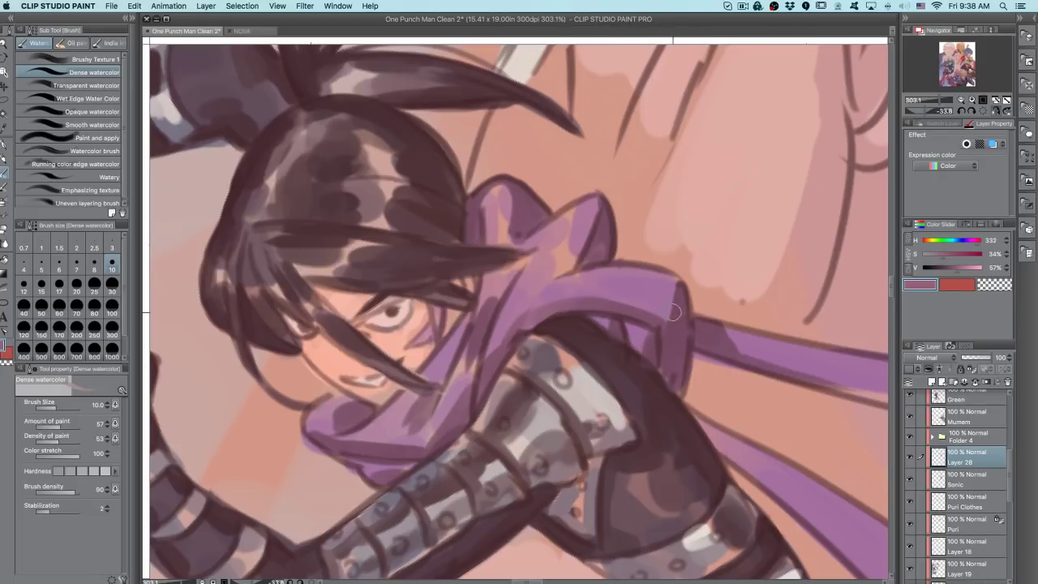
- Darken the top of the hanging scarf tail behind the torso and the scarf knot above it, resampling the purple
{"action": "scroll", "coordinate": [596, 302], "scroll_direction": "down", "scroll_amount": 8}
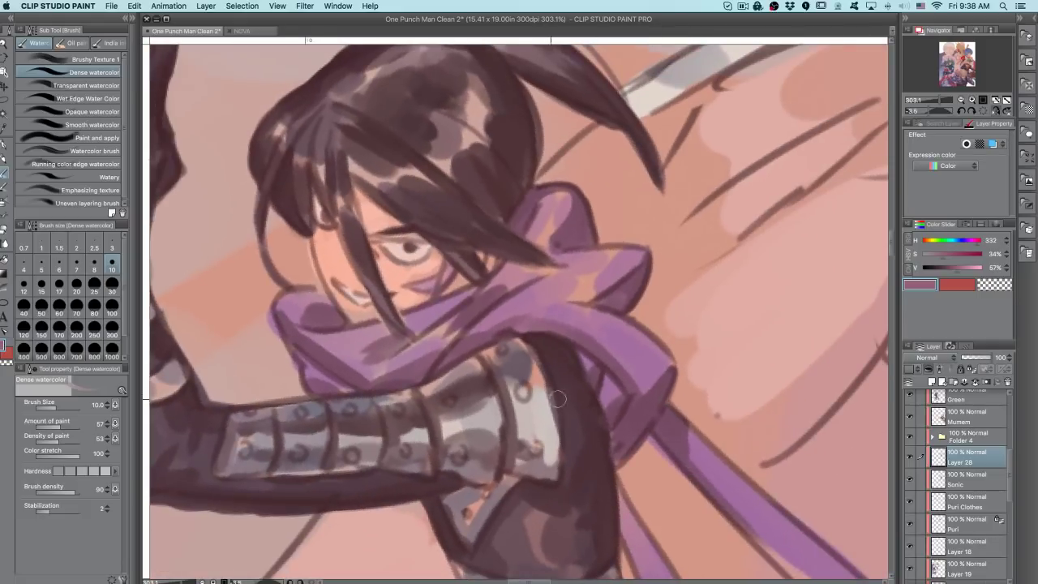
{"action": "scroll", "coordinate": [692, 359], "scroll_direction": "up", "scroll_amount": 8}
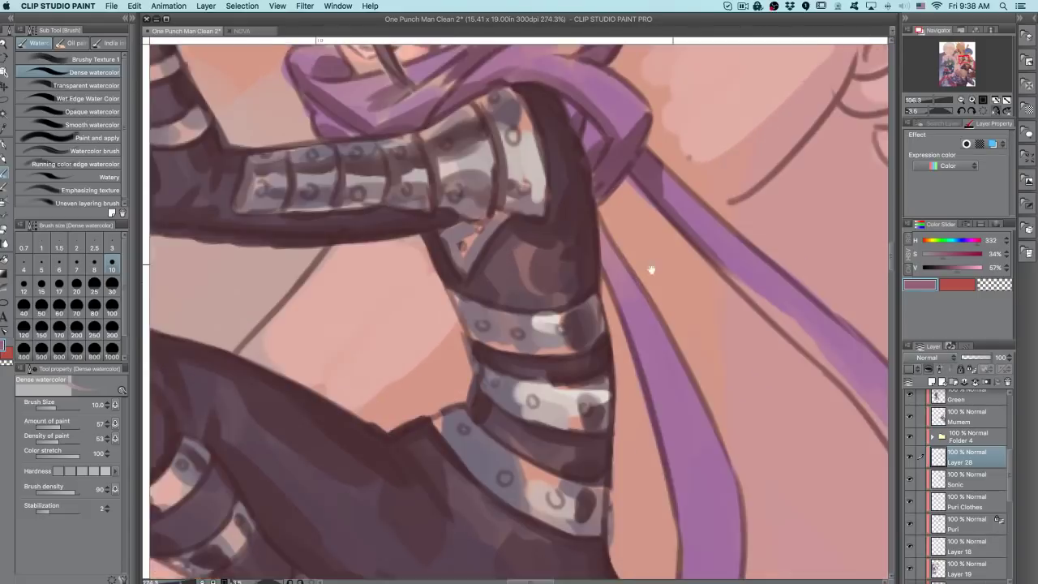
{"action": "mouse_move", "coordinate": [608, 237]}
{"action": "left_mouse_down"}
{"action": "mouse_move", "coordinate": [604, 281]}
{"action": "mouse_move", "coordinate": [624, 320]}
{"action": "mouse_move", "coordinate": [626, 285]}
{"action": "mouse_move", "coordinate": [611, 256]}
{"action": "mouse_move", "coordinate": [608, 268]}
{"action": "left_mouse_up"}
{"action": "mouse_move", "coordinate": [597, 219]}
{"action": "left_mouse_down"}
{"action": "mouse_move", "coordinate": [625, 326]}
{"action": "mouse_move", "coordinate": [625, 277]}
{"action": "mouse_move", "coordinate": [626, 325]}
{"action": "left_mouse_up"}
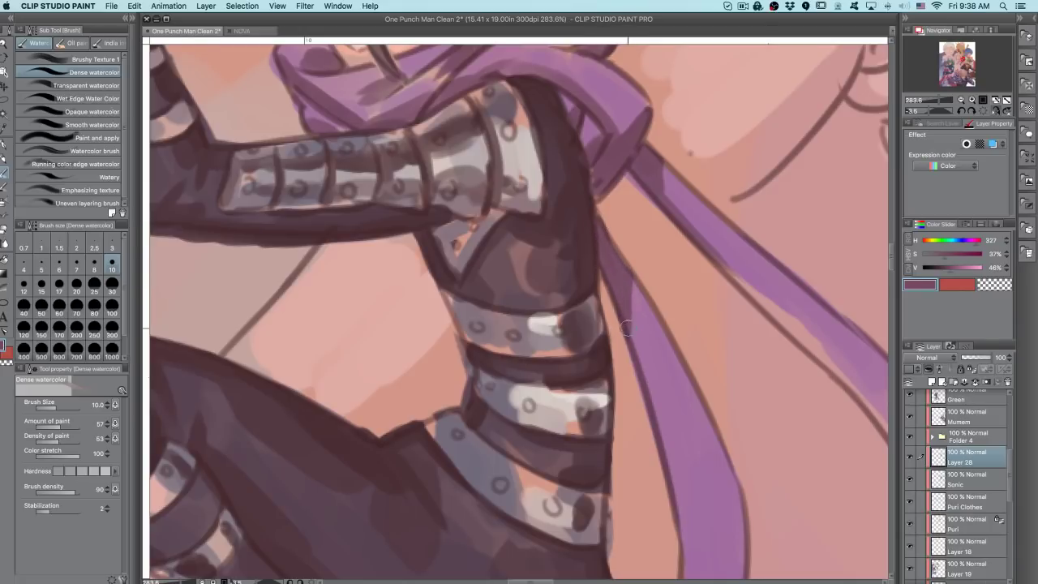
{"action": "mouse_move", "coordinate": [601, 164]}
{"action": "left_mouse_down"}
{"action": "mouse_move", "coordinate": [599, 210]}
{"action": "mouse_move", "coordinate": [594, 139]}
{"action": "mouse_move", "coordinate": [612, 162]}
{"action": "mouse_move", "coordinate": [596, 194]}
{"action": "mouse_move", "coordinate": [640, 121]}
{"action": "mouse_move", "coordinate": [607, 183]}
{"action": "left_mouse_up"}
{"action": "left_click", "coordinate": [635, 144], "text": "alt"}
{"action": "left_click_drag", "start_coordinate": [636, 132], "coordinate": [612, 149]}
{"action": "scroll", "coordinate": [635, 129], "scroll_direction": "down", "scroll_amount": 6}
{"action": "left_click_drag", "start_coordinate": [639, 222], "coordinate": [635, 362]}
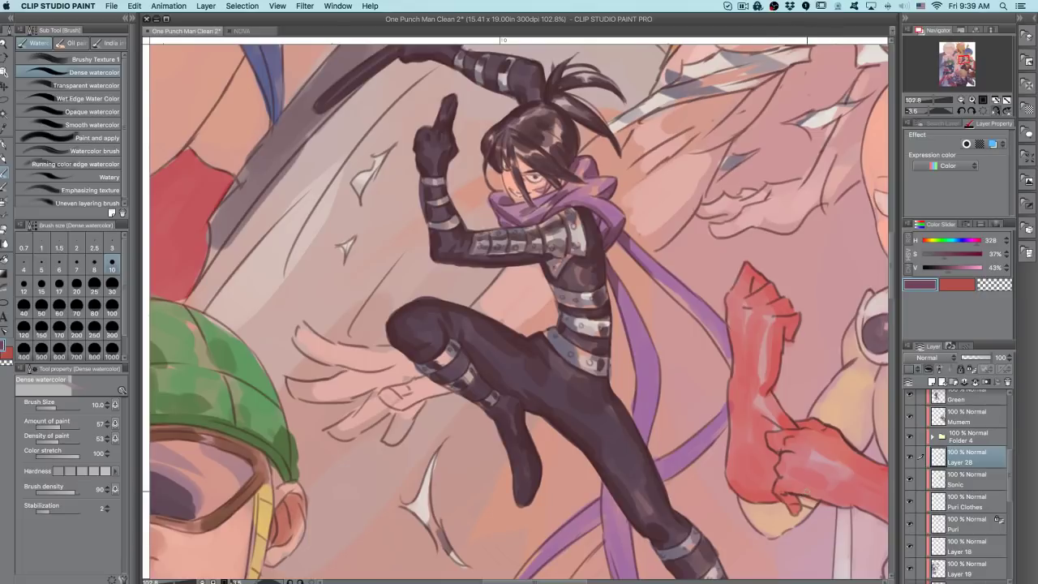
- Mirror the canvas and darken the ninja's raised knee with a sampled suit tone at brush size 15
{"action": "left_click", "coordinate": [998, 111]}
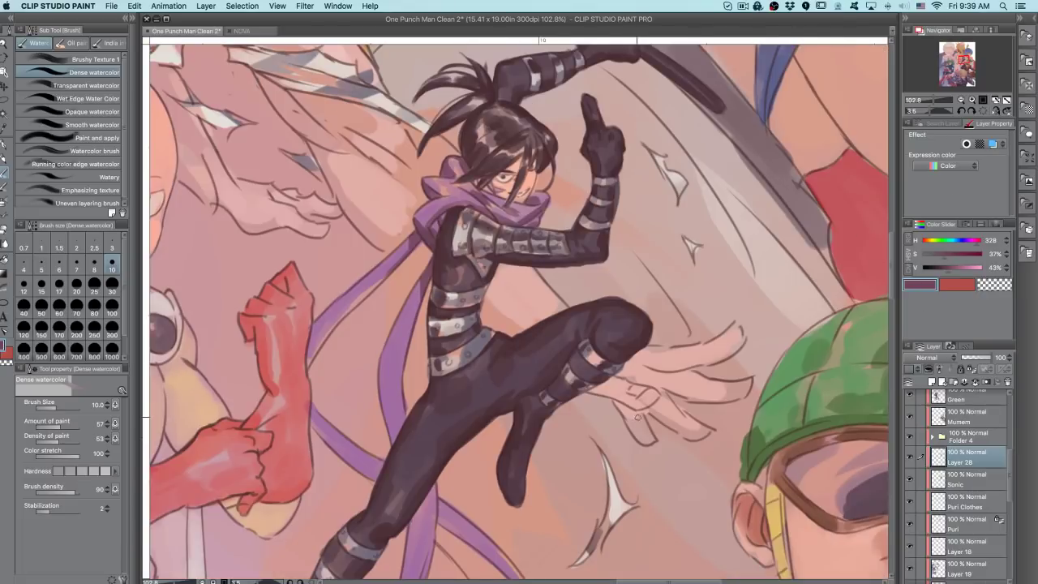
{"action": "scroll", "coordinate": [529, 444], "scroll_direction": "down", "scroll_amount": 2}
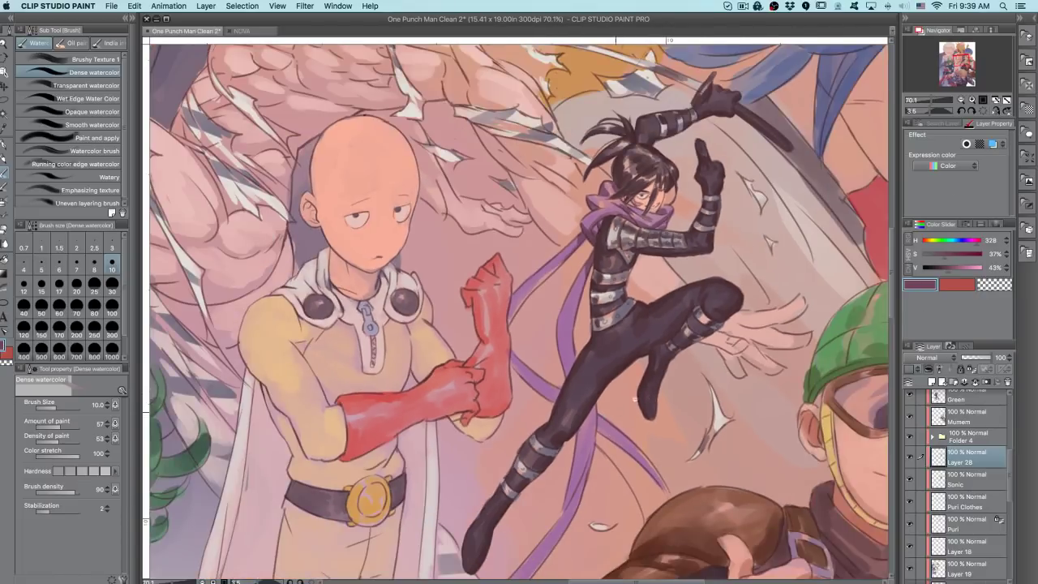
{"action": "scroll", "coordinate": [689, 394], "scroll_direction": "up", "scroll_amount": 3}
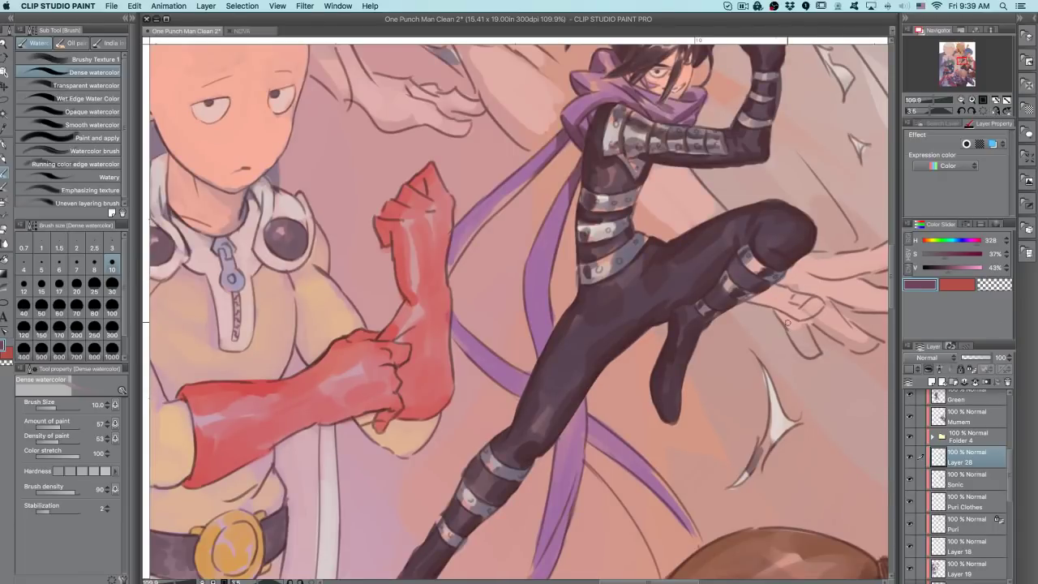
{"action": "key", "text": "bracketright"}
{"action": "key", "text": "bracketright"}
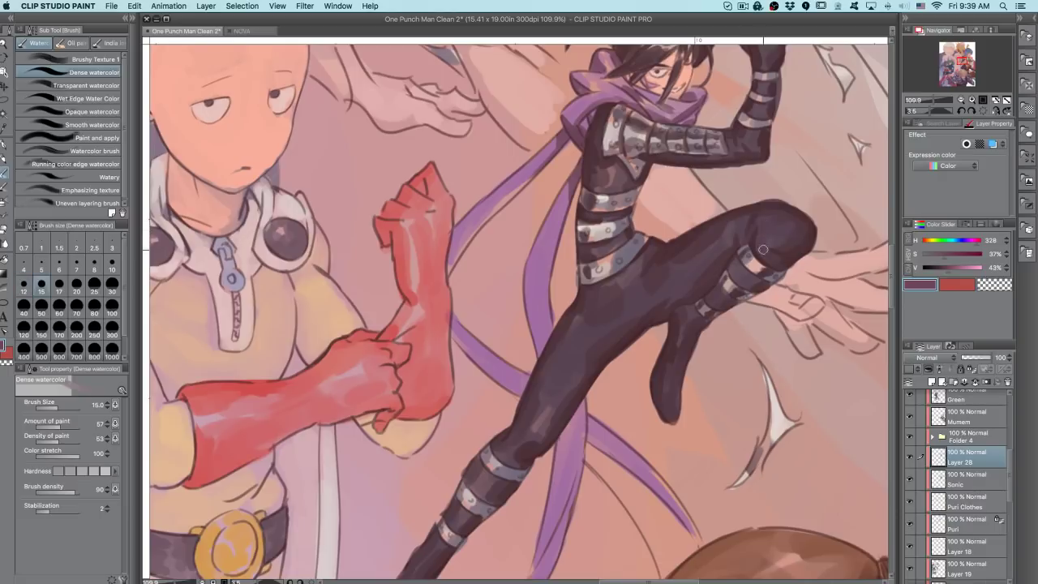
{"action": "key", "text": "super+z"}
{"action": "left_click", "coordinate": [761, 226], "text": "alt"}
{"action": "key", "text": "super+z"}
{"action": "left_click_drag", "start_coordinate": [760, 225], "coordinate": [762, 276]}
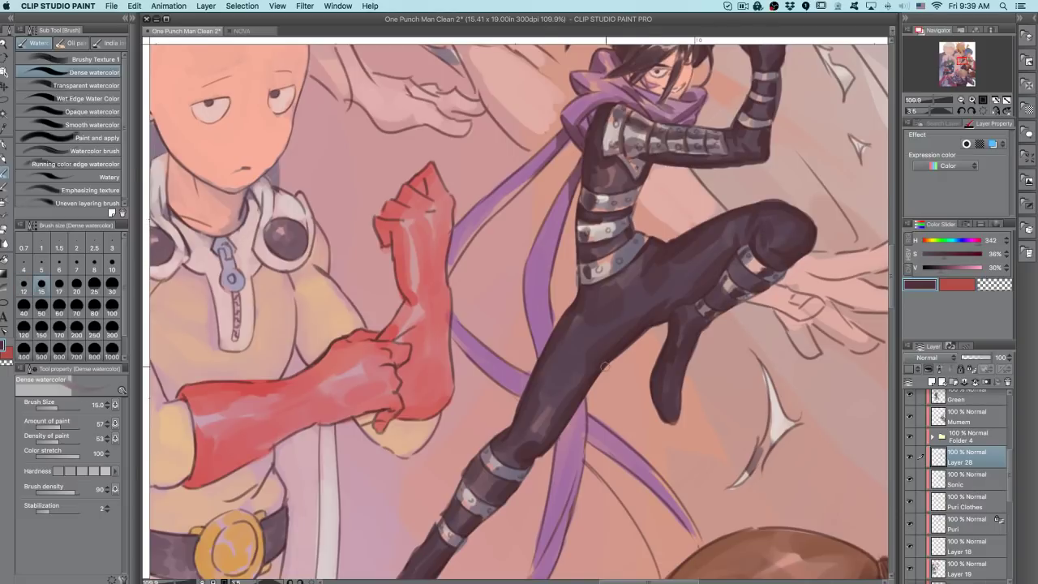
- Darken the shading on the ninja's extended thigh and inner leg with a sampled suit tone at brush size 20
{"action": "left_click", "coordinate": [614, 354], "text": "alt"}
{"action": "key", "text": "bracketright"}
{"action": "key", "text": "bracketright"}
{"action": "key", "text": "super+z"}
{"action": "left_click", "coordinate": [611, 359], "text": "alt"}
{"action": "left_click_drag", "start_coordinate": [580, 374], "coordinate": [564, 389]}
{"action": "mouse_move", "coordinate": [655, 364]}
{"action": "left_mouse_down"}
{"action": "mouse_move", "coordinate": [626, 342]}
{"action": "mouse_move", "coordinate": [662, 332]}
{"action": "left_mouse_up"}
- Shade the scarf tail behind the hip with a sampled purple at brush size 30
{"action": "left_click", "coordinate": [591, 193], "text": "alt"}
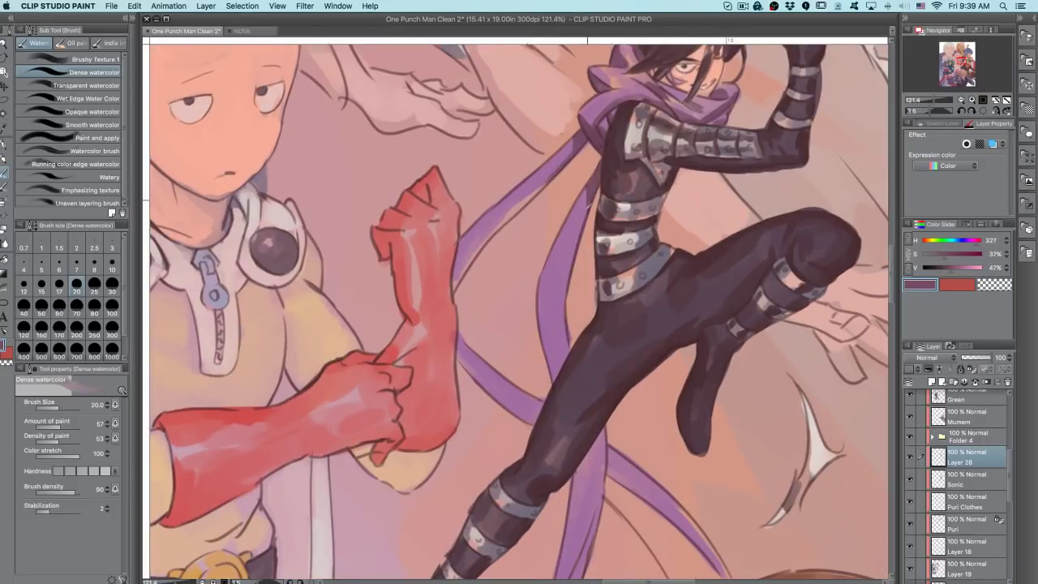
{"action": "key", "text": "bracketright"}
{"action": "key", "text": "bracketright"}
{"action": "left_click_drag", "start_coordinate": [541, 310], "coordinate": [559, 373]}
{"action": "key", "text": "super+z"}
{"action": "mouse_move", "coordinate": [542, 313]}
{"action": "left_mouse_down"}
{"action": "mouse_move", "coordinate": [554, 373]}
{"action": "mouse_move", "coordinate": [557, 358]}
{"action": "left_mouse_up"}
- Darken the scarf section between the extended leg and the red glove with repeated strokes, undoing one
{"action": "mouse_move", "coordinate": [652, 336]}
{"action": "left_mouse_down"}
{"action": "mouse_move", "coordinate": [644, 451]}
{"action": "mouse_move", "coordinate": [598, 491]}
{"action": "left_mouse_up"}
{"action": "left_click_drag", "start_coordinate": [441, 293], "coordinate": [444, 370]}
{"action": "left_click_drag", "start_coordinate": [444, 317], "coordinate": [446, 383]}
{"action": "left_click_drag", "start_coordinate": [437, 285], "coordinate": [442, 383]}
{"action": "left_click_drag", "start_coordinate": [447, 339], "coordinate": [450, 389]}
{"action": "left_click_drag", "start_coordinate": [452, 310], "coordinate": [454, 384]}
{"action": "key", "text": "super+z"}
{"action": "mouse_move", "coordinate": [448, 290]}
{"action": "left_mouse_down"}
{"action": "mouse_move", "coordinate": [440, 373]}
{"action": "mouse_move", "coordinate": [454, 386]}
{"action": "left_mouse_up"}
{"action": "mouse_move", "coordinate": [578, 457]}
{"action": "left_mouse_down"}
{"action": "mouse_move", "coordinate": [632, 419]}
{"action": "mouse_move", "coordinate": [666, 369]}
{"action": "mouse_move", "coordinate": [603, 209]}
{"action": "mouse_move", "coordinate": [456, 340]}
{"action": "mouse_move", "coordinate": [683, 238]}
{"action": "left_mouse_up"}
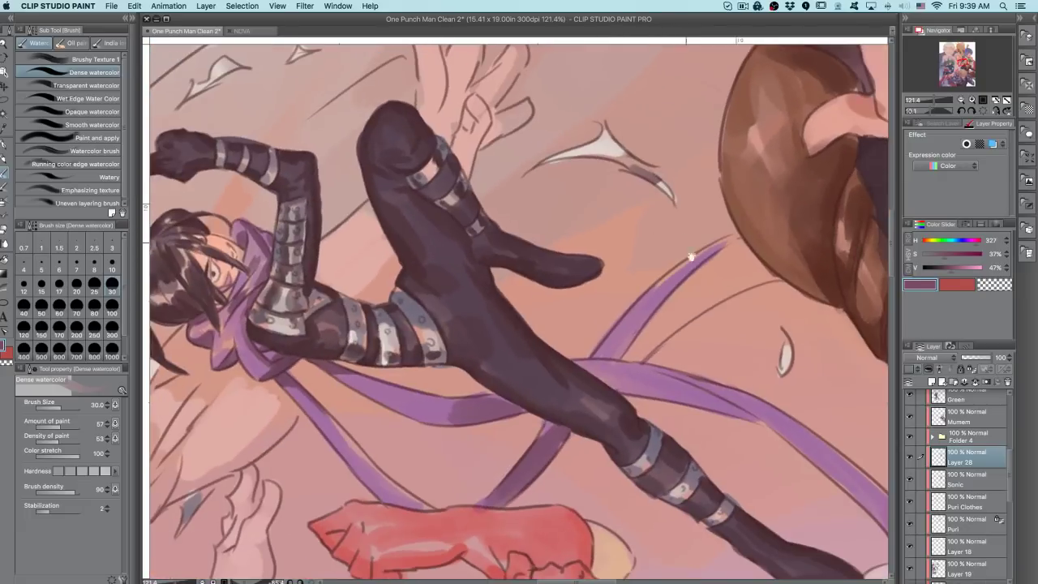
- Shade the loose scarf end that emerges behind the extended leg, redoing unsatisfactory strokes
{"action": "key", "text": "super+z"}
{"action": "left_click_drag", "start_coordinate": [605, 351], "coordinate": [655, 294]}
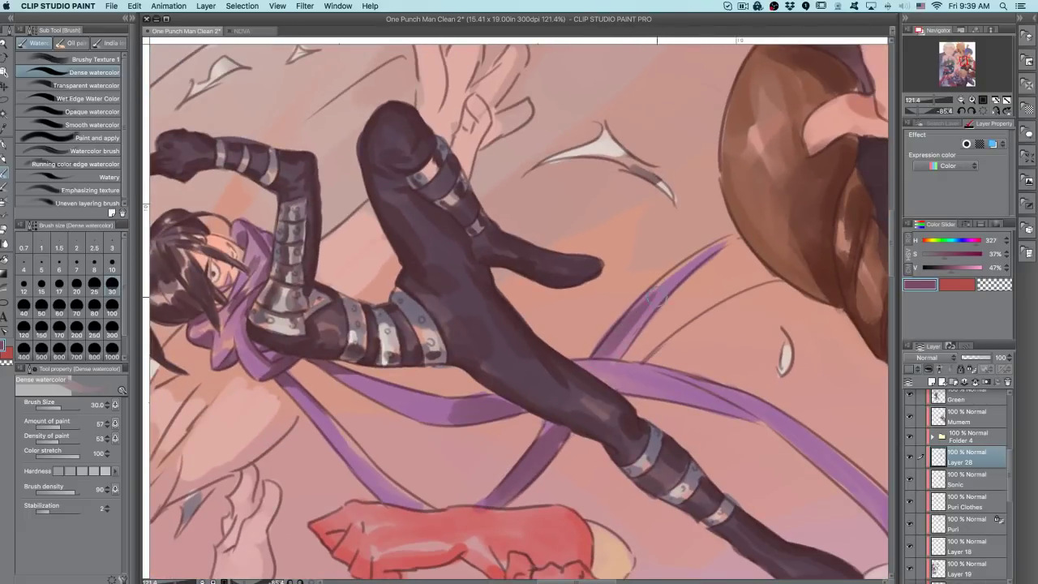
{"action": "left_click_drag", "start_coordinate": [619, 328], "coordinate": [678, 271]}
{"action": "key", "text": "super+z"}
{"action": "left_click_drag", "start_coordinate": [609, 349], "coordinate": [668, 281]}
{"action": "left_click_drag", "start_coordinate": [631, 313], "coordinate": [677, 268]}
{"action": "key", "text": "super+z"}
- Darken the long scarf tail hanging behind the extended leg, undoing several trial strokes
{"action": "mouse_move", "coordinate": [758, 231]}
{"action": "left_mouse_down"}
{"action": "mouse_move", "coordinate": [722, 418]}
{"action": "mouse_move", "coordinate": [478, 511]}
{"action": "mouse_move", "coordinate": [556, 382]}
{"action": "left_mouse_up"}
{"action": "mouse_move", "coordinate": [498, 277]}
{"action": "left_mouse_down"}
{"action": "mouse_move", "coordinate": [453, 391]}
{"action": "mouse_move", "coordinate": [539, 245]}
{"action": "mouse_move", "coordinate": [453, 379]}
{"action": "mouse_move", "coordinate": [485, 334]}
{"action": "mouse_move", "coordinate": [567, 426]}
{"action": "left_mouse_up"}
{"action": "key", "text": "super+z"}
{"action": "key", "text": "super+z"}
{"action": "key", "text": "super+z"}
{"action": "mouse_move", "coordinate": [478, 490]}
{"action": "left_mouse_down"}
{"action": "mouse_move", "coordinate": [525, 387]}
{"action": "mouse_move", "coordinate": [458, 417]}
{"action": "mouse_move", "coordinate": [486, 422]}
{"action": "mouse_move", "coordinate": [531, 401]}
{"action": "left_mouse_up"}
{"action": "key", "text": "super+z"}
{"action": "mouse_move", "coordinate": [609, 235]}
{"action": "left_mouse_down"}
{"action": "mouse_move", "coordinate": [556, 370]}
{"action": "mouse_move", "coordinate": [555, 355]}
{"action": "left_mouse_up"}
{"action": "key", "text": "super+z"}
{"action": "left_click_drag", "start_coordinate": [636, 252], "coordinate": [663, 292]}
{"action": "left_click_drag", "start_coordinate": [671, 247], "coordinate": [580, 233]}
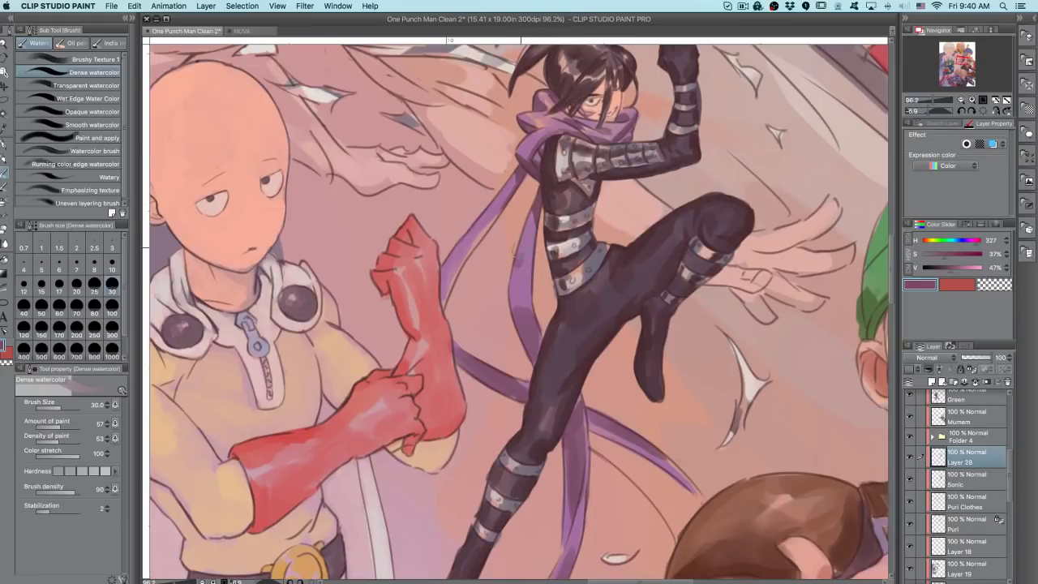
- Shade the upper parts of both scarf tails between the shoulder and the red glove, finishing at brush size 17
{"action": "left_click_drag", "start_coordinate": [515, 265], "coordinate": [538, 208]}
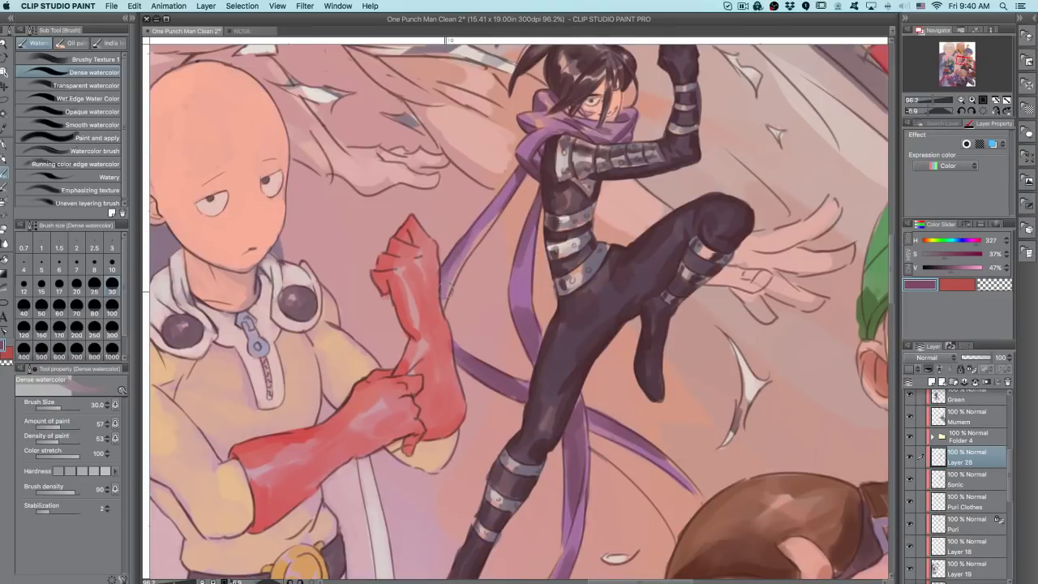
{"action": "left_click_drag", "start_coordinate": [484, 241], "coordinate": [510, 203]}
{"action": "key", "text": "bracketleft"}
{"action": "key", "text": "bracketleft"}
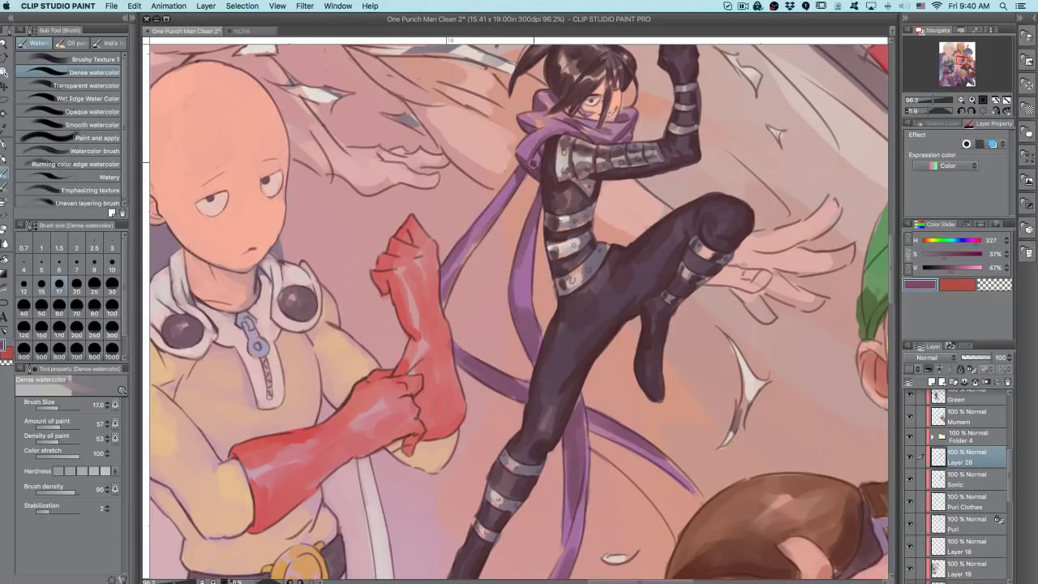
{"action": "mouse_move", "coordinate": [478, 215]}
{"action": "left_mouse_down"}
{"action": "mouse_move", "coordinate": [513, 177]}
{"action": "mouse_move", "coordinate": [444, 270]}
{"action": "left_mouse_up"}
{"action": "key", "text": "super+z"}
{"action": "left_click_drag", "start_coordinate": [511, 181], "coordinate": [481, 220]}
{"action": "key", "text": "super+z"}
{"action": "left_click_drag", "start_coordinate": [511, 181], "coordinate": [472, 236]}
- Try further shading strokes on the scarf tails in a mirrored view
{"action": "left_click", "coordinate": [996, 101]}
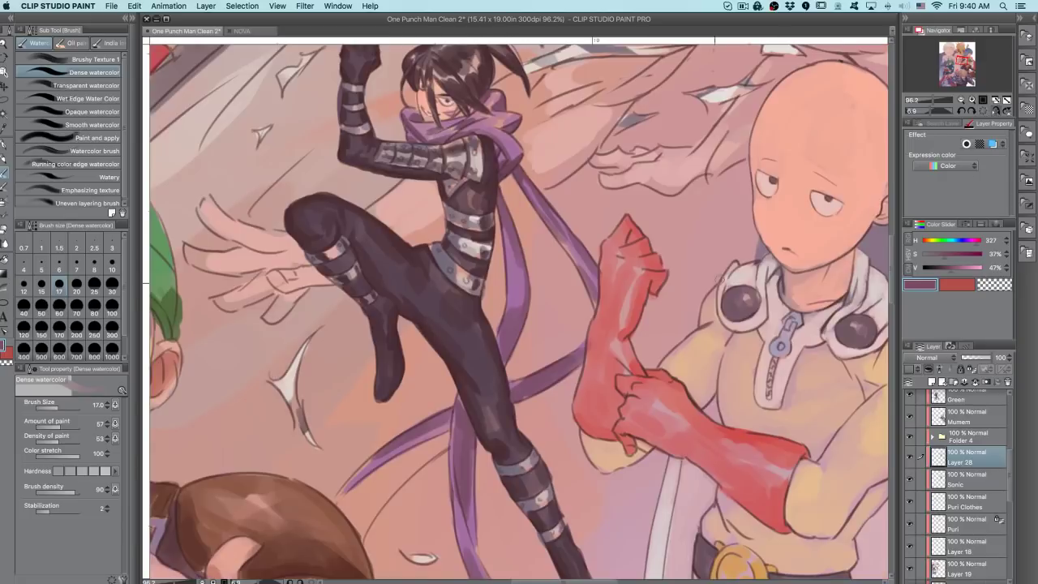
{"action": "left_click_drag", "start_coordinate": [669, 278], "coordinate": [629, 367]}
{"action": "left_click_drag", "start_coordinate": [618, 147], "coordinate": [631, 168]}
{"action": "key", "text": "super+z"}
{"action": "key", "text": "super+z"}
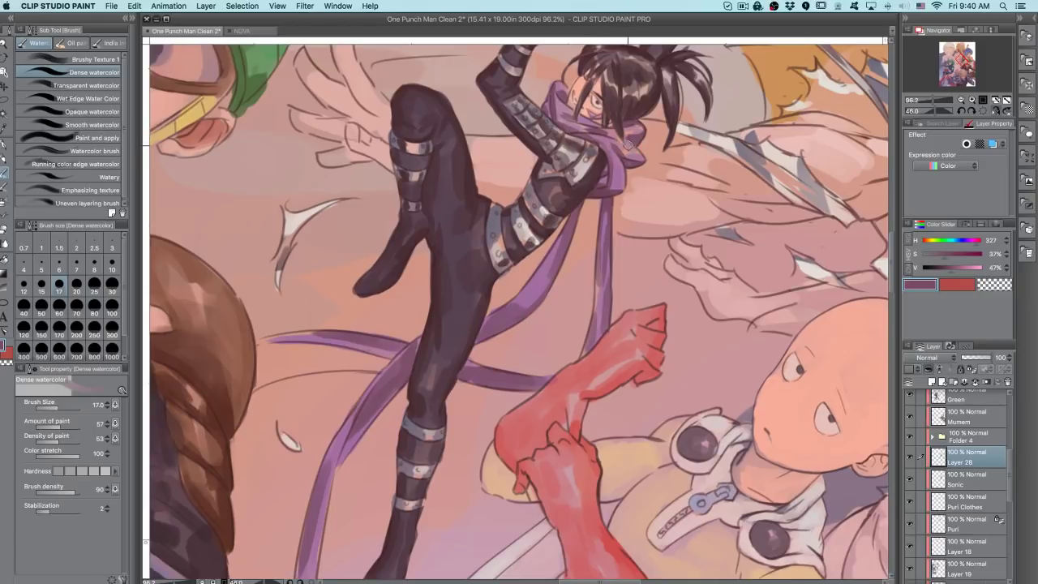
{"action": "left_click_drag", "start_coordinate": [661, 207], "coordinate": [544, 269]}
{"action": "left_click_drag", "start_coordinate": [462, 243], "coordinate": [441, 257]}
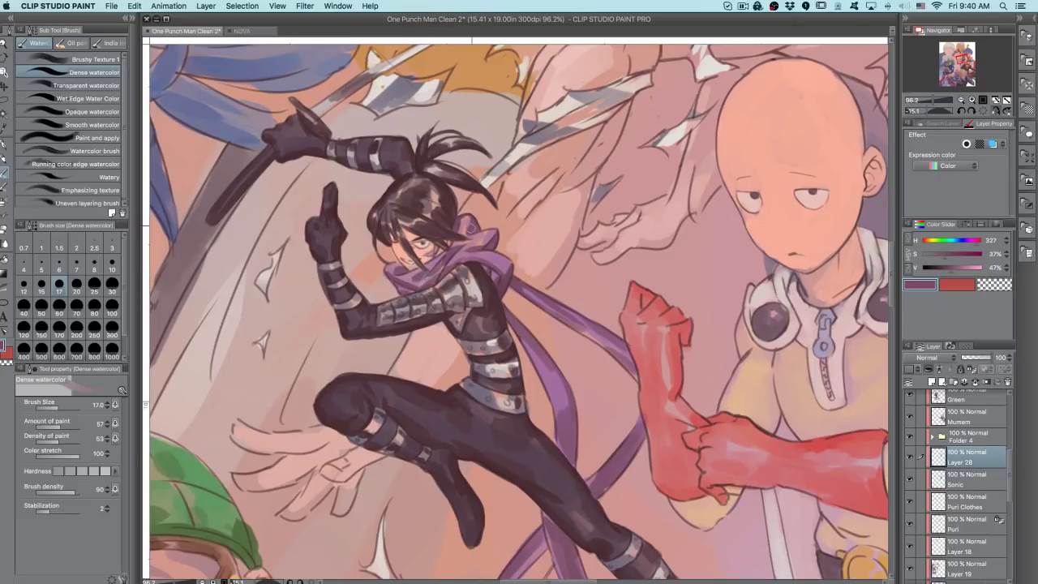
{"action": "key", "text": "super+z"}
{"action": "left_click_drag", "start_coordinate": [442, 258], "coordinate": [428, 277]}
{"action": "key", "text": "super+z"}
{"action": "key", "text": "super+z"}
{"action": "left_click", "coordinate": [996, 111]}
- Try darkening strokes on the outer and inner scarf tails beside the torso
{"action": "scroll", "coordinate": [624, 359], "scroll_direction": "down", "scroll_amount": 5}
{"action": "mouse_move", "coordinate": [649, 345]}
{"action": "left_mouse_down"}
{"action": "mouse_move", "coordinate": [641, 225]}
{"action": "mouse_move", "coordinate": [674, 287]}
{"action": "left_mouse_up"}
{"action": "scroll", "coordinate": [666, 257], "scroll_direction": "up", "scroll_amount": 8}
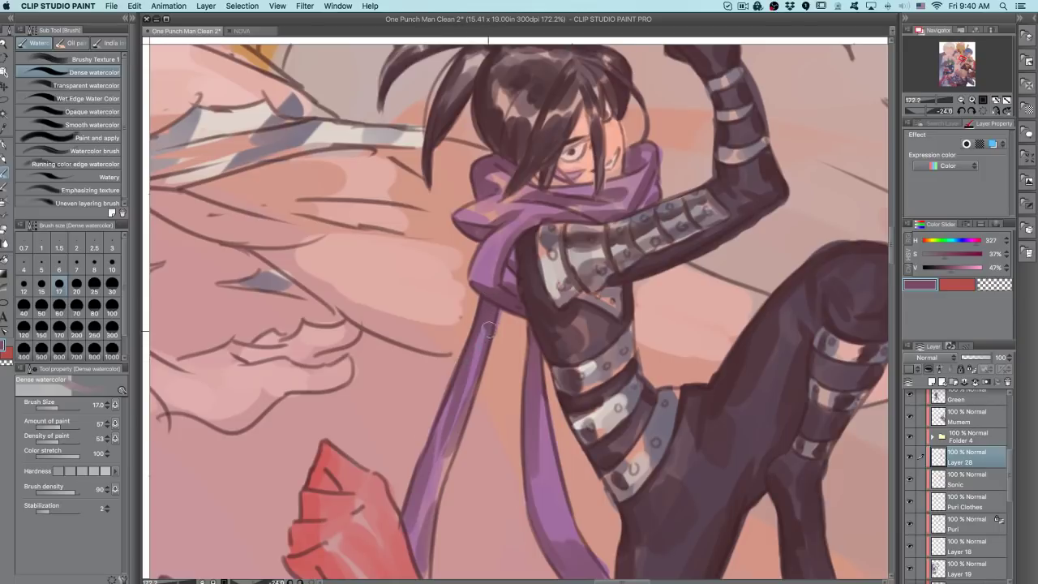
{"action": "left_click_drag", "start_coordinate": [458, 459], "coordinate": [482, 360]}
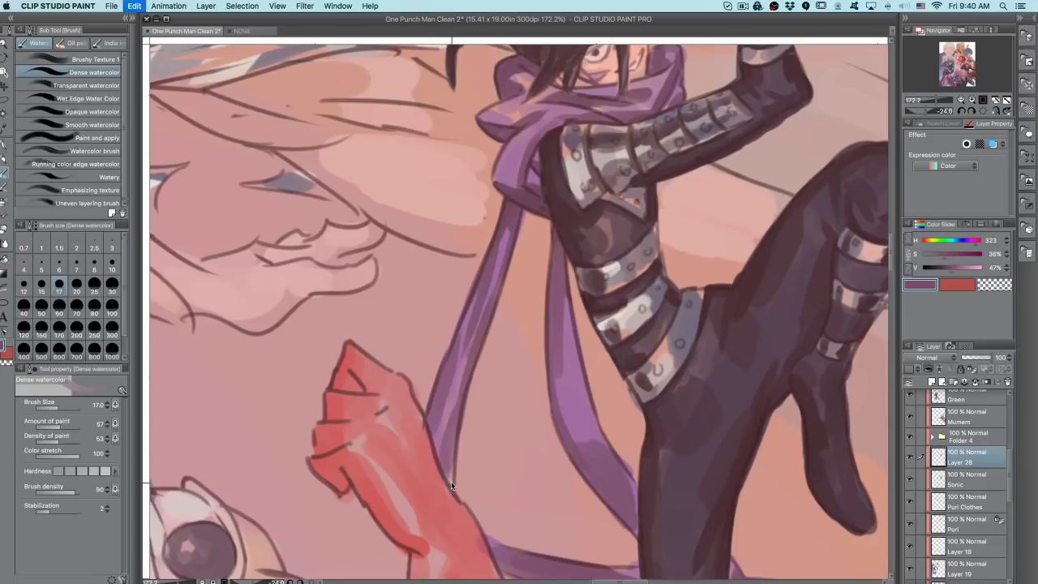
{"action": "left_click_drag", "start_coordinate": [477, 293], "coordinate": [460, 378]}
{"action": "key", "text": "super+z"}
{"action": "left_click", "coordinate": [555, 267], "text": "alt"}
{"action": "left_click_drag", "start_coordinate": [555, 251], "coordinate": [551, 326]}
{"action": "key", "text": "super+z"}
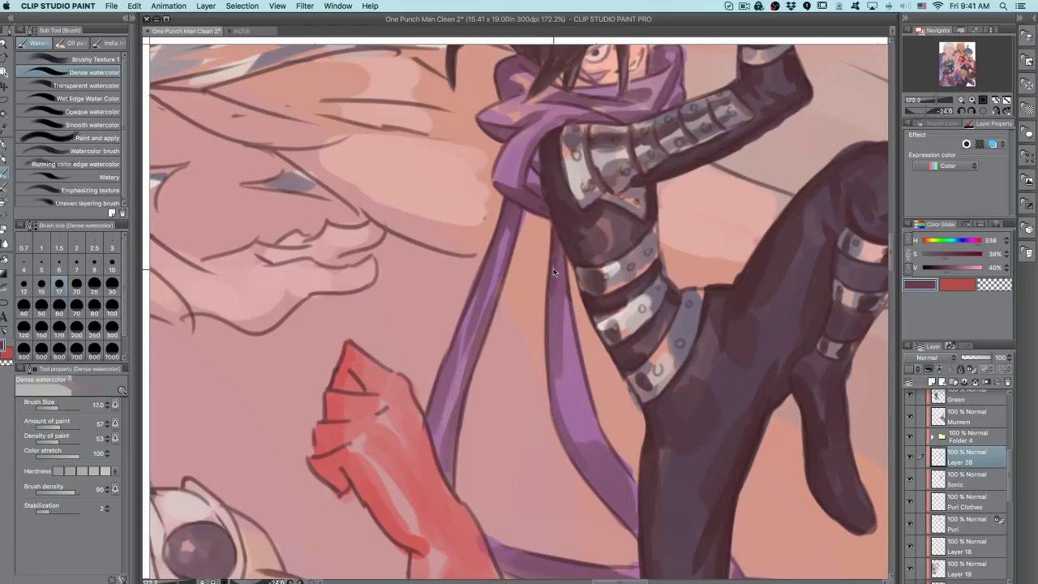
- Darken the top of the inner scarf tail beside the torso with sampled dark tones at brush size 12, undoing trial strokes
{"action": "key", "text": "bracketleft"}
{"action": "key", "text": "bracketleft"}
{"action": "left_click", "coordinate": [555, 228], "text": "alt"}
{"action": "mouse_move", "coordinate": [552, 217]}
{"action": "left_mouse_down"}
{"action": "mouse_move", "coordinate": [548, 388]}
{"action": "mouse_move", "coordinate": [572, 461]}
{"action": "mouse_move", "coordinate": [564, 435]}
{"action": "mouse_move", "coordinate": [619, 528]}
{"action": "left_mouse_up"}
{"action": "key", "text": "super+z"}
{"action": "left_click", "coordinate": [552, 217], "text": "alt"}
{"action": "key", "text": "super+z"}
{"action": "key", "text": "super+z"}
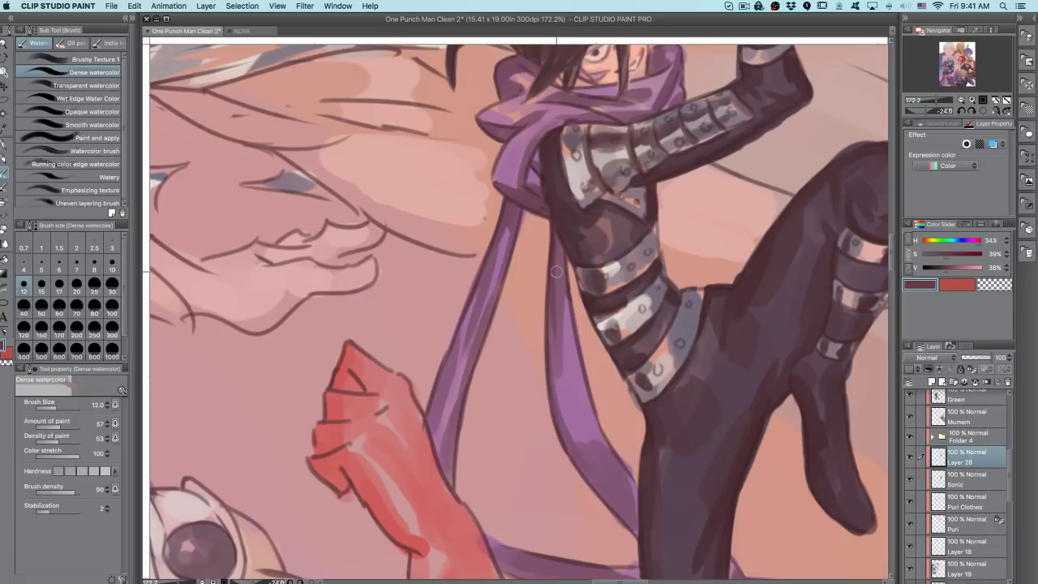
{"action": "left_click", "coordinate": [553, 233], "text": "alt"}
{"action": "left_click_drag", "start_coordinate": [552, 253], "coordinate": [549, 324]}
{"action": "key", "text": "super+z"}
{"action": "left_click_drag", "start_coordinate": [552, 241], "coordinate": [546, 340]}
{"action": "key", "text": "super+z"}
{"action": "left_click_drag", "start_coordinate": [555, 227], "coordinate": [562, 258]}
- Darken the scarf tails just below the knot with sampled dark tones, mirroring the canvas and finishing with the Turnip pen at size 12
{"action": "left_click", "coordinate": [507, 209], "text": "alt"}
{"action": "left_click_drag", "start_coordinate": [517, 217], "coordinate": [498, 277]}
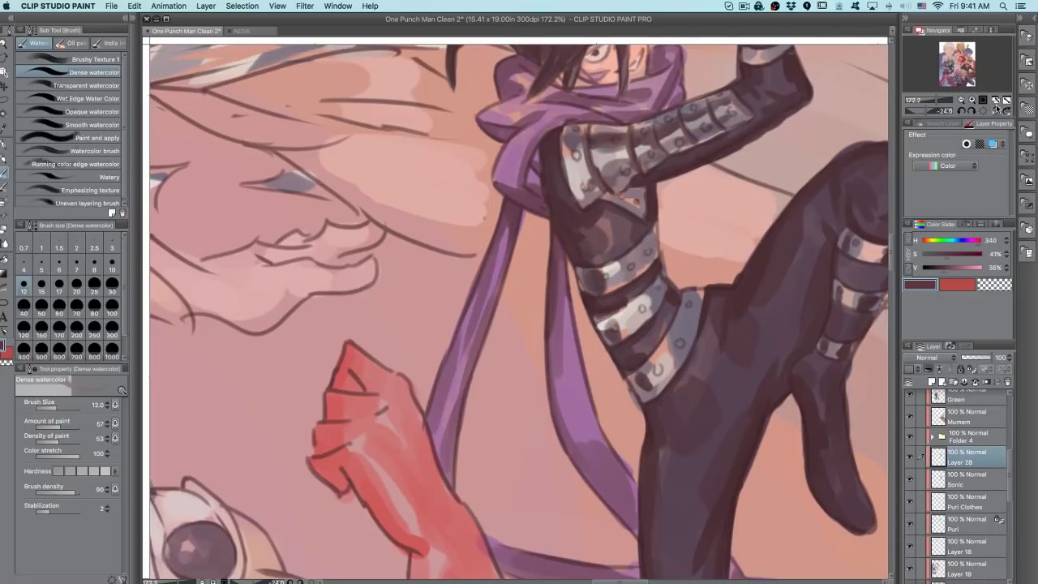
{"action": "left_click", "coordinate": [997, 110]}
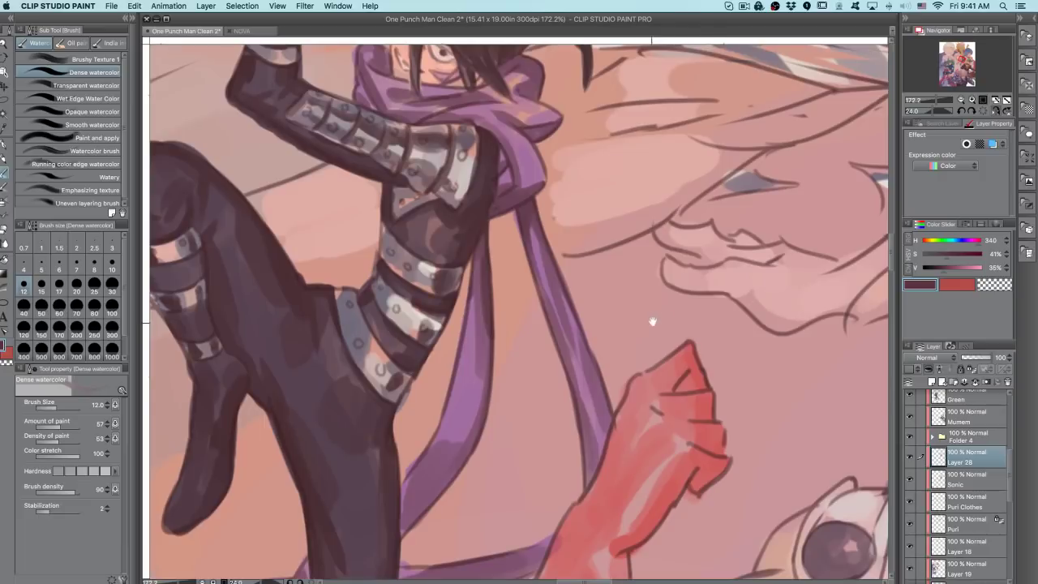
{"action": "left_click_drag", "start_coordinate": [652, 325], "coordinate": [647, 289]}
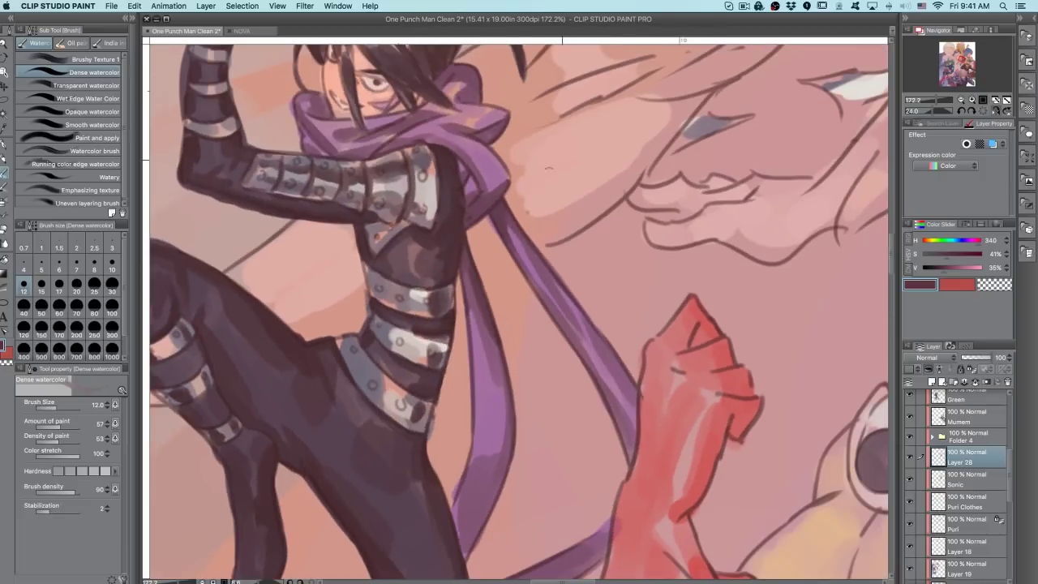
{"action": "left_click", "coordinate": [502, 207], "text": "alt"}
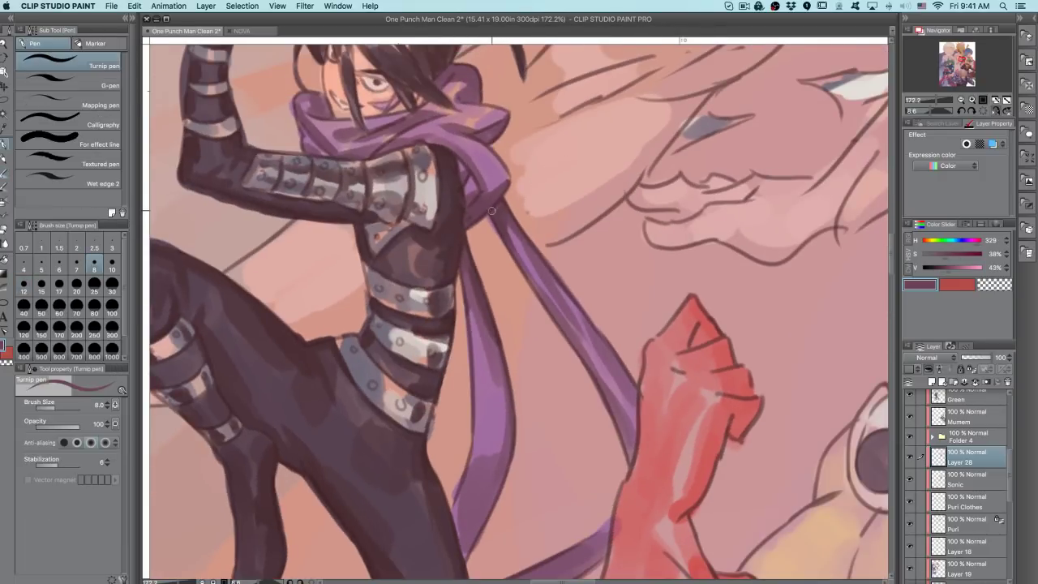
{"action": "left_click", "coordinate": [512, 198], "text": "alt"}
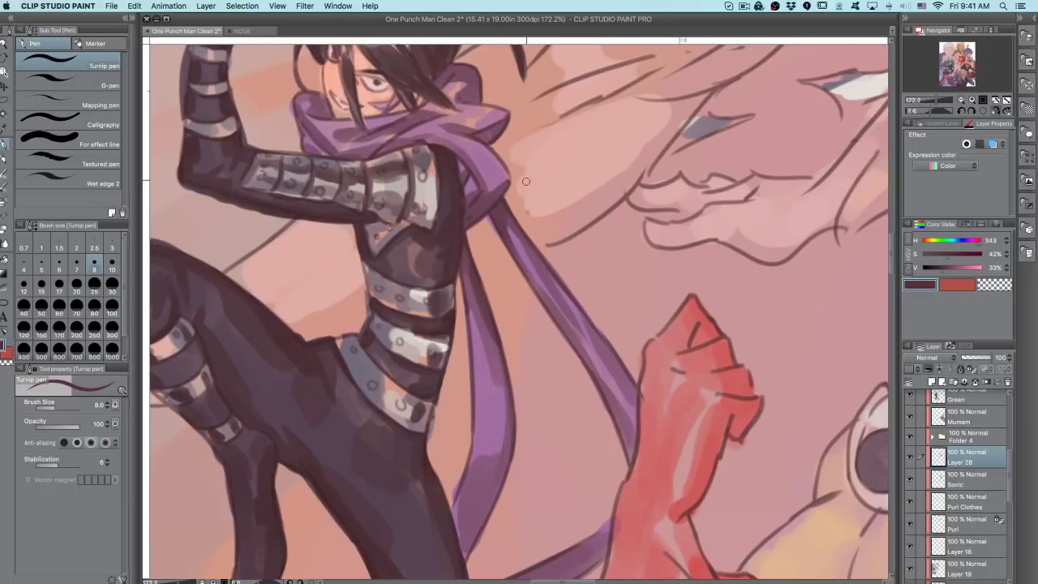
{"action": "key", "text": "bracketright"}
{"action": "key", "text": "bracketright"}
{"action": "left_click_drag", "start_coordinate": [501, 201], "coordinate": [498, 221]}
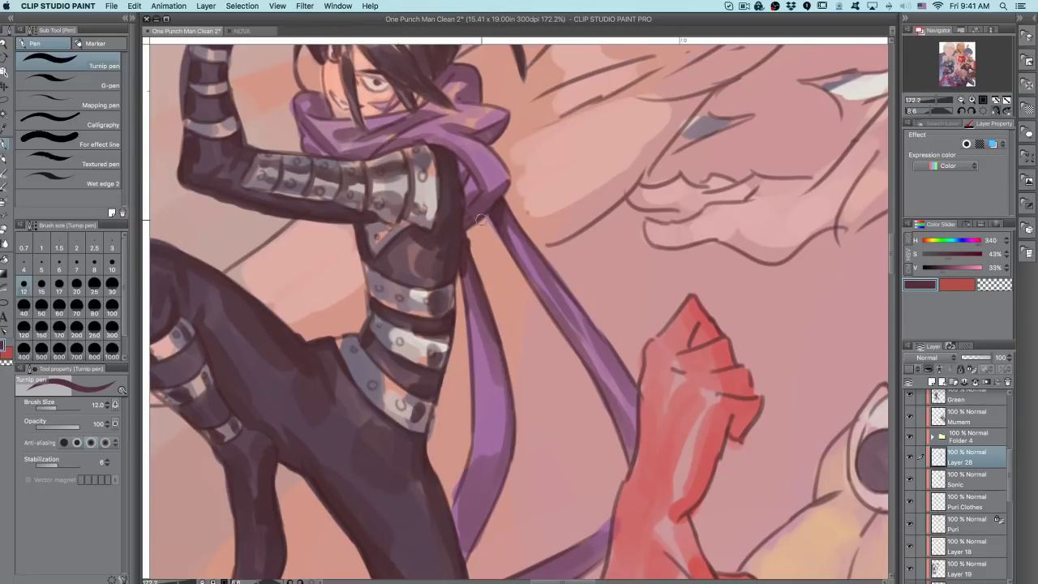
{"action": "left_click_drag", "start_coordinate": [469, 238], "coordinate": [475, 280]}
- Refine the tip and edge of the short scarf tail beneath the legs with sampled purples, using the Turnip pen at sizes 17 and 10
{"action": "scroll", "coordinate": [569, 183], "scroll_direction": "down", "scroll_amount": 10}
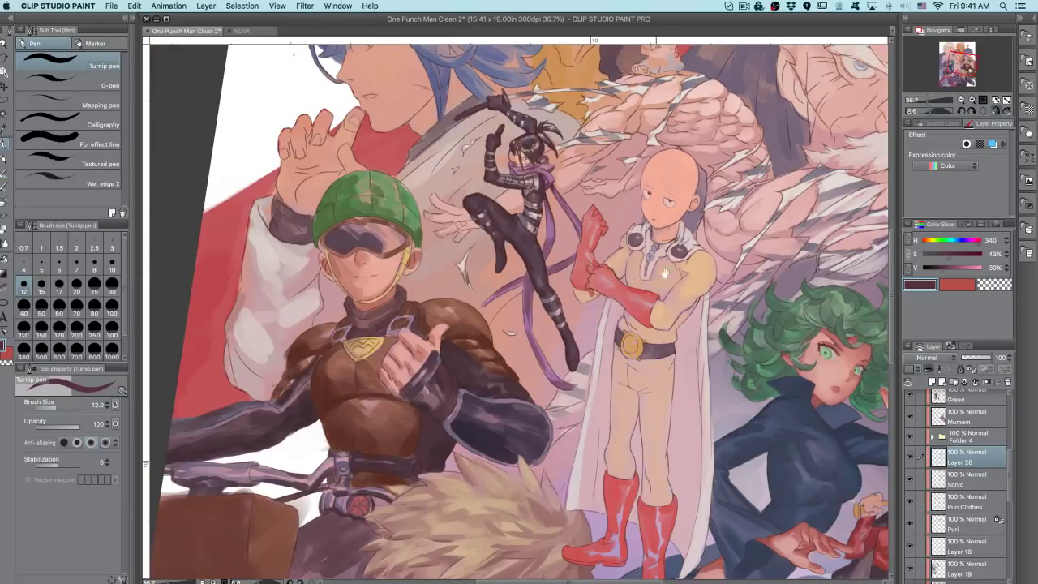
{"action": "key", "text": "super+plus"}
{"action": "key", "text": "super+plus"}
{"action": "key", "text": "super+plus"}
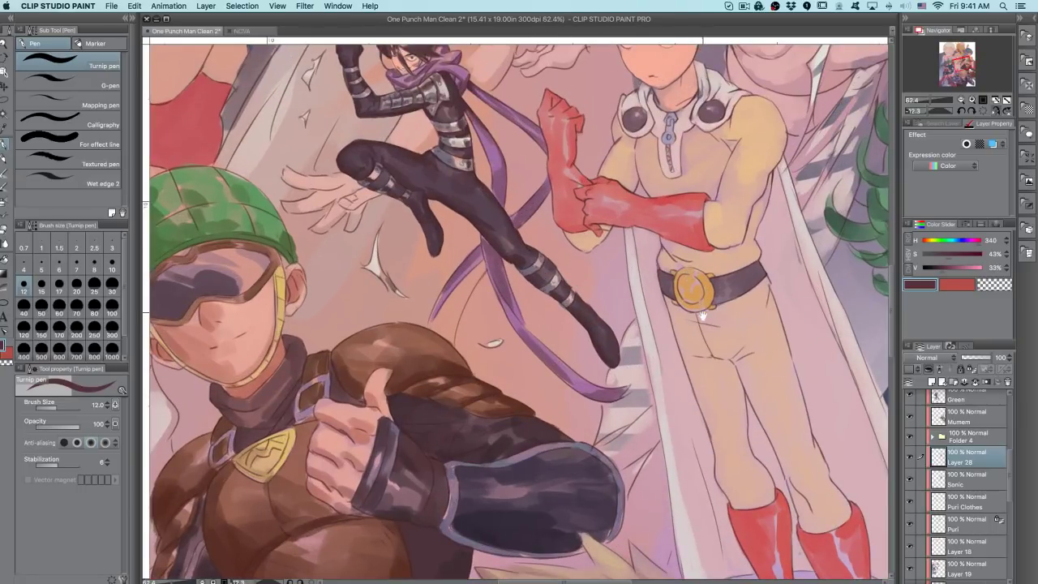
{"action": "key", "text": "bracketright"}
{"action": "key", "text": "bracketright"}
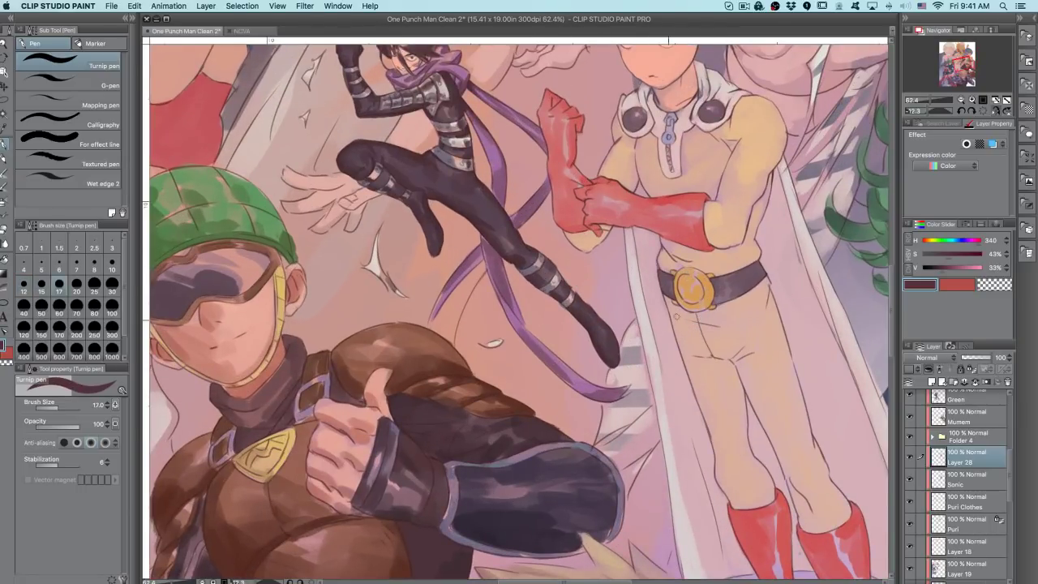
{"action": "key", "text": "super+plus"}
{"action": "key", "text": "super+plus"}
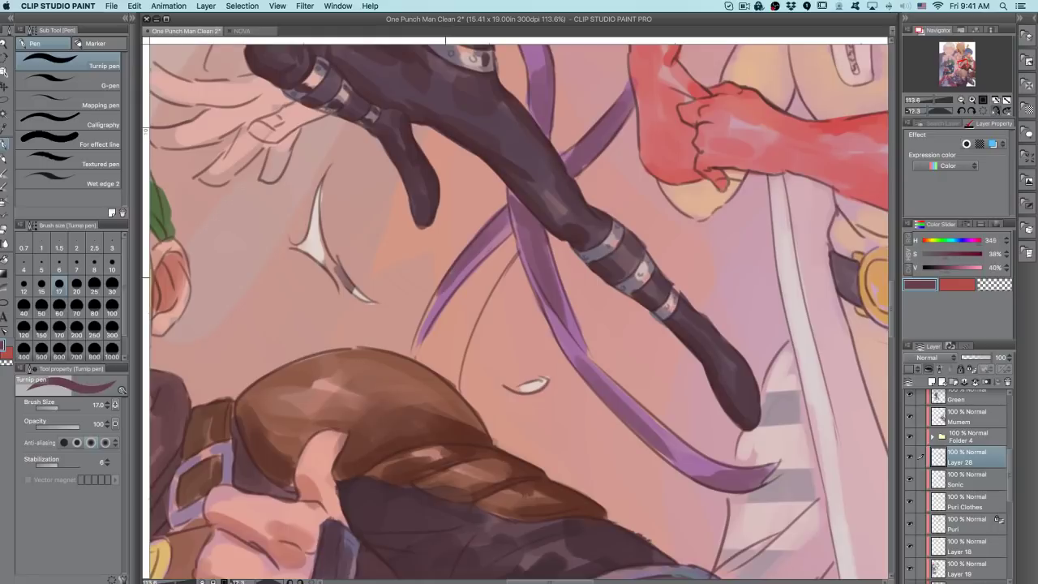
{"action": "left_click", "coordinate": [414, 349], "text": "alt"}
{"action": "mouse_move", "coordinate": [445, 290]}
{"action": "left_mouse_down"}
{"action": "mouse_move", "coordinate": [414, 356]}
{"action": "mouse_move", "coordinate": [439, 297]}
{"action": "left_mouse_up"}
{"action": "key", "text": "super+z"}
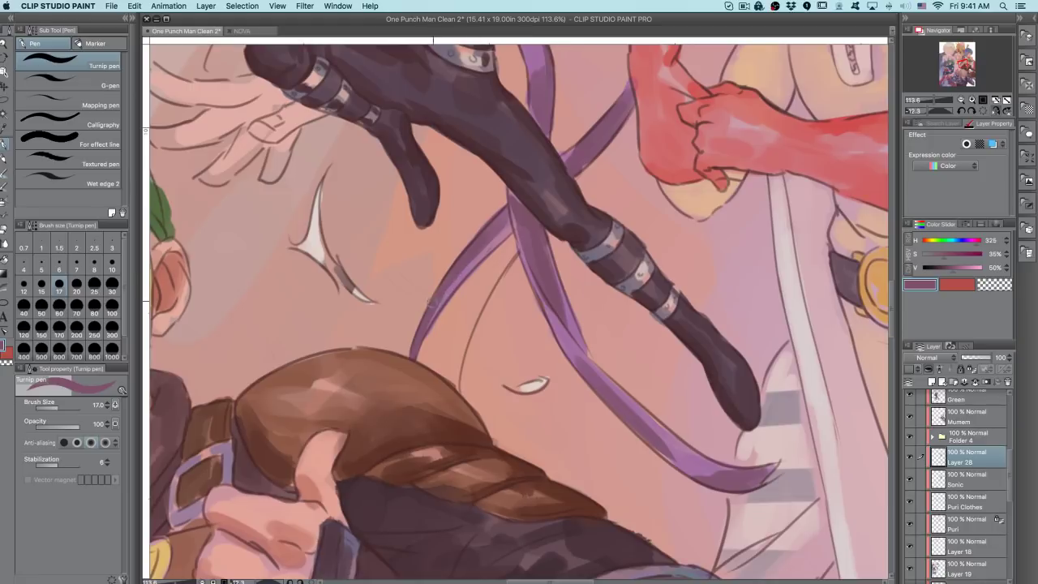
{"action": "key", "text": "bracketleft"}
{"action": "key", "text": "bracketleft"}
{"action": "left_click_drag", "start_coordinate": [438, 303], "coordinate": [509, 226]}
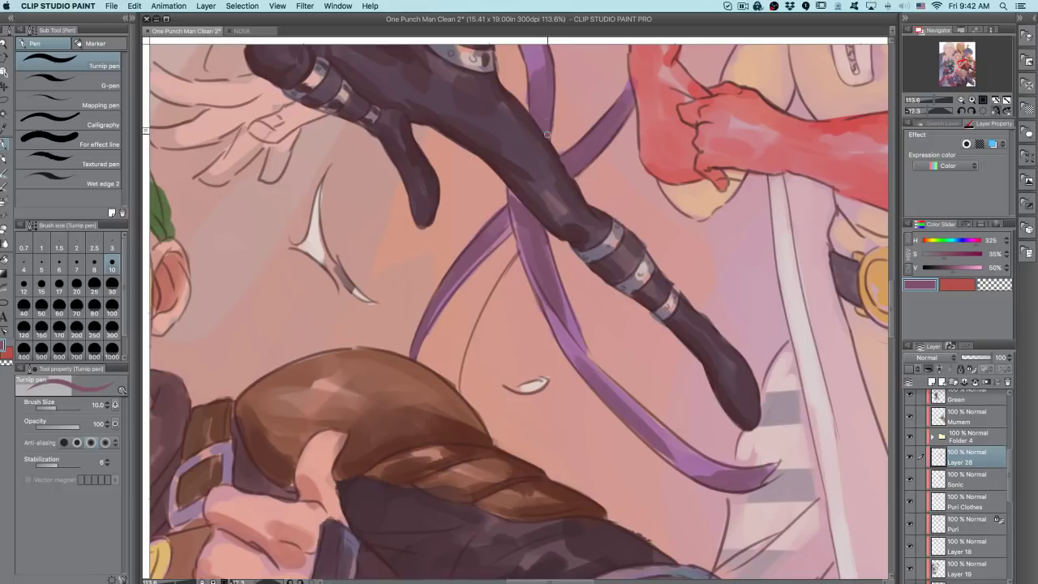
- Add a purple stroke along the inner scarf tail beside the waist at brush size 10, undoing trial strokes
{"action": "left_click_drag", "start_coordinate": [561, 113], "coordinate": [542, 231]}
{"action": "left_click_drag", "start_coordinate": [472, 102], "coordinate": [505, 193]}
{"action": "key", "text": "super+z"}
{"action": "left_click_drag", "start_coordinate": [487, 132], "coordinate": [509, 203]}
{"action": "key", "text": "super+z"}
{"action": "left_click_drag", "start_coordinate": [478, 109], "coordinate": [508, 212]}
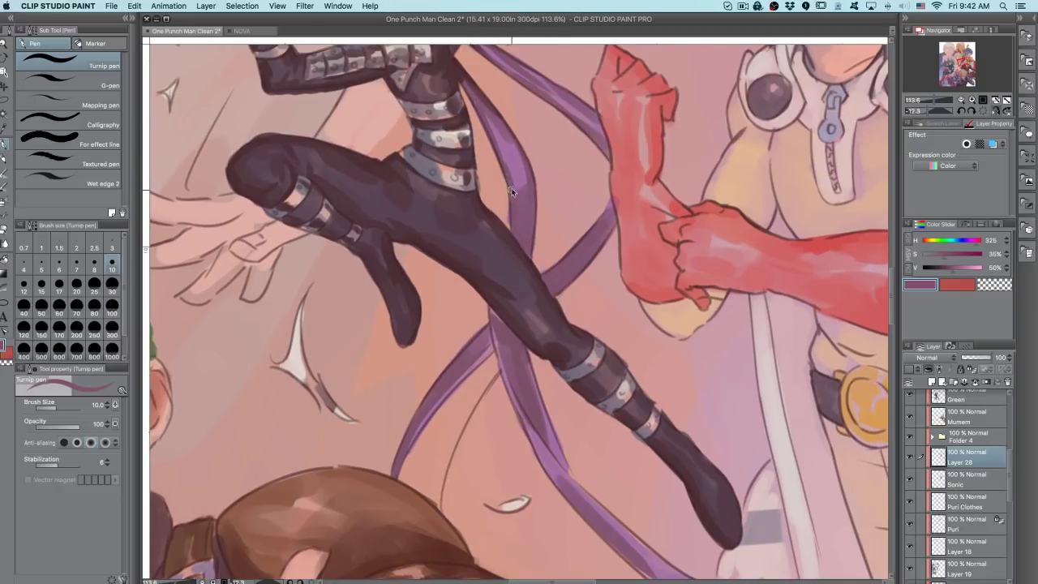
- Try sampled dark strokes on the scarf tails just below the knot in a mirrored view
{"action": "left_click", "coordinate": [997, 110]}
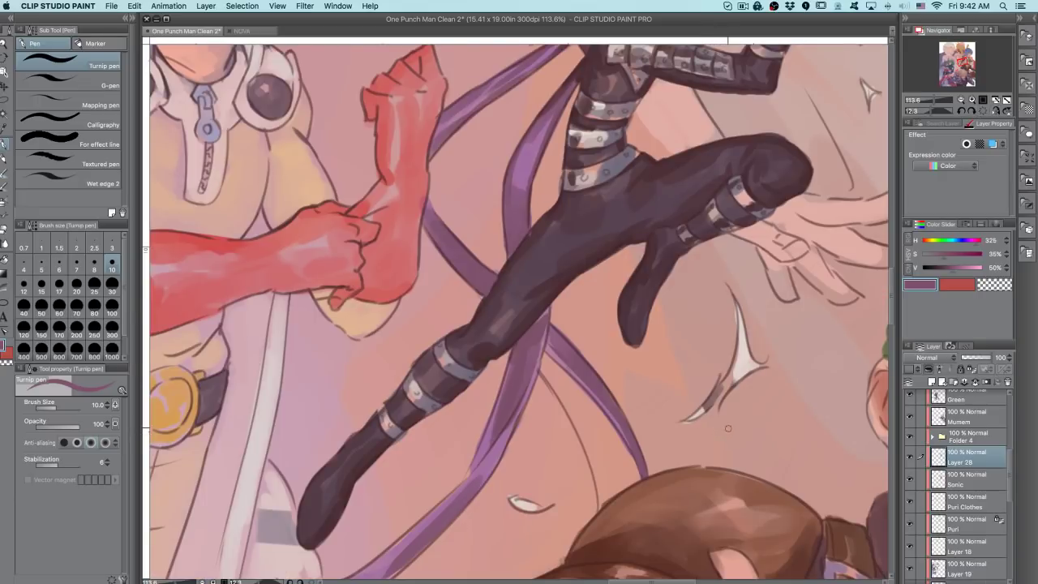
{"action": "scroll", "coordinate": [516, 222], "scroll_direction": "up", "scroll_amount": 3}
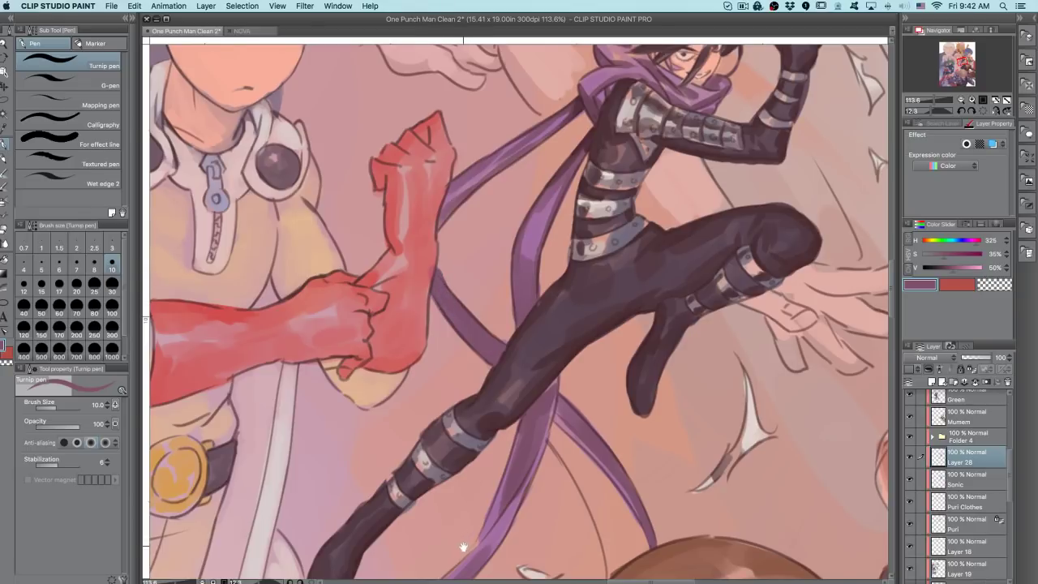
{"action": "left_click", "coordinate": [576, 100], "text": "alt"}
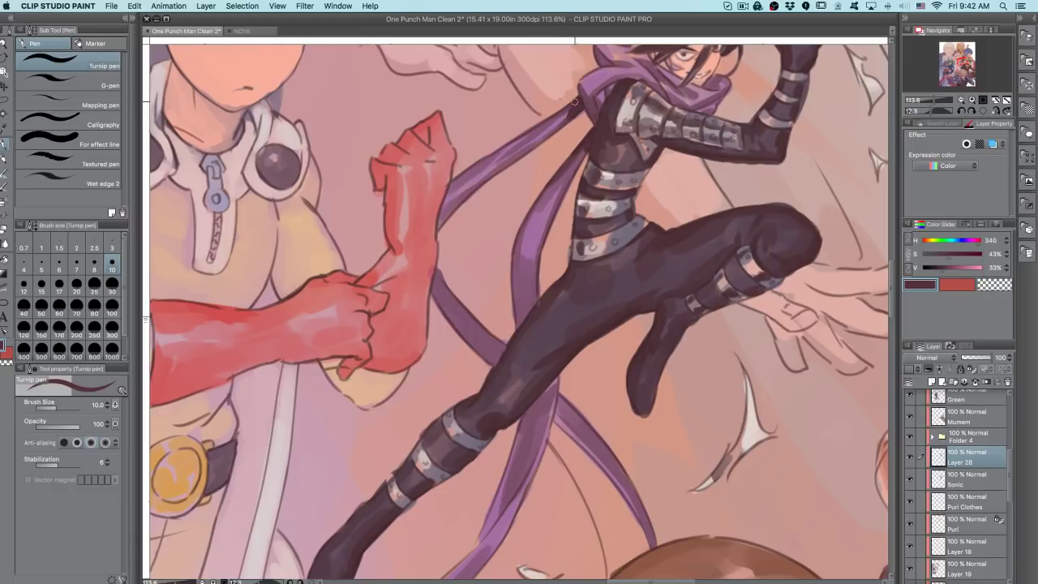
{"action": "left_click_drag", "start_coordinate": [575, 102], "coordinate": [571, 117]}
{"action": "key", "text": "super+z"}
{"action": "left_click_drag", "start_coordinate": [586, 144], "coordinate": [581, 160]}
{"action": "key", "text": "super+z"}
{"action": "key", "text": "super+z"}
- Darken the scarf tails where they pass behind the extended leg with sampled dark purples at brush size 15
{"action": "left_click", "coordinate": [996, 110]}
{"action": "mouse_move", "coordinate": [607, 393]}
{"action": "left_mouse_down"}
{"action": "mouse_move", "coordinate": [676, 419]}
{"action": "mouse_move", "coordinate": [624, 302]}
{"action": "left_mouse_up"}
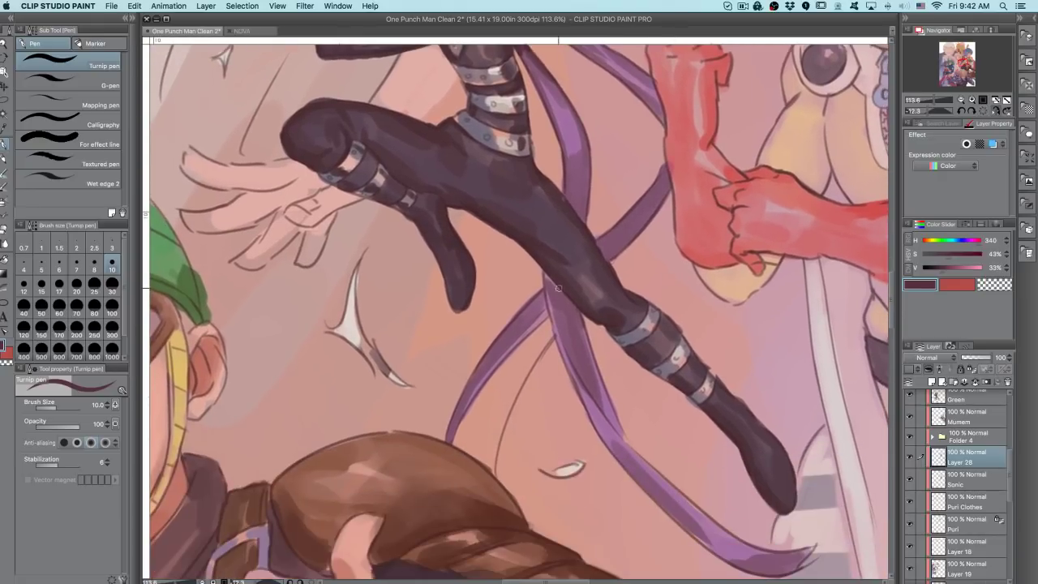
{"action": "key", "text": "bracketright"}
{"action": "key", "text": "bracketright"}
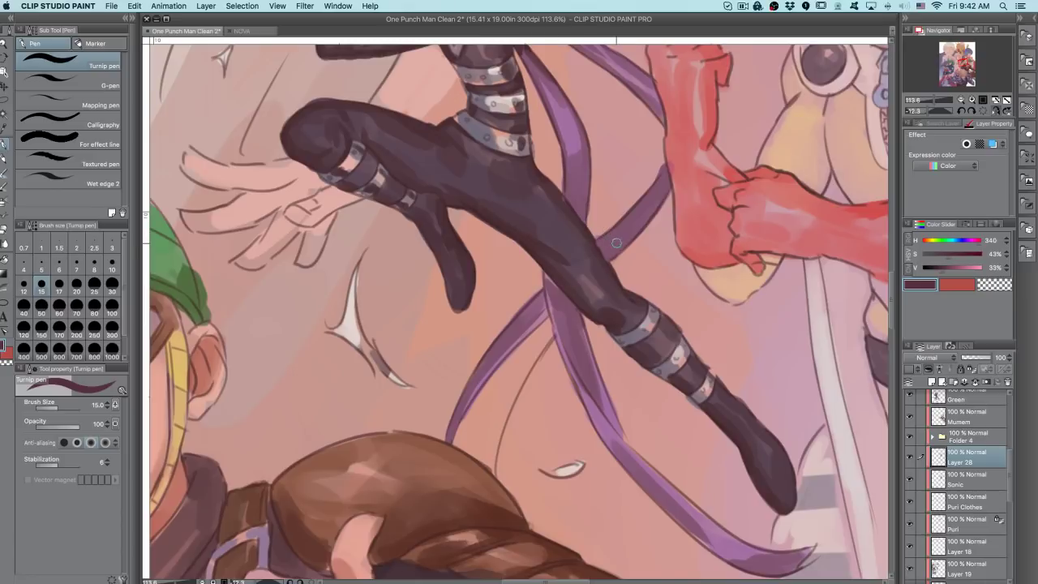
{"action": "left_click", "coordinate": [551, 71], "text": "alt"}
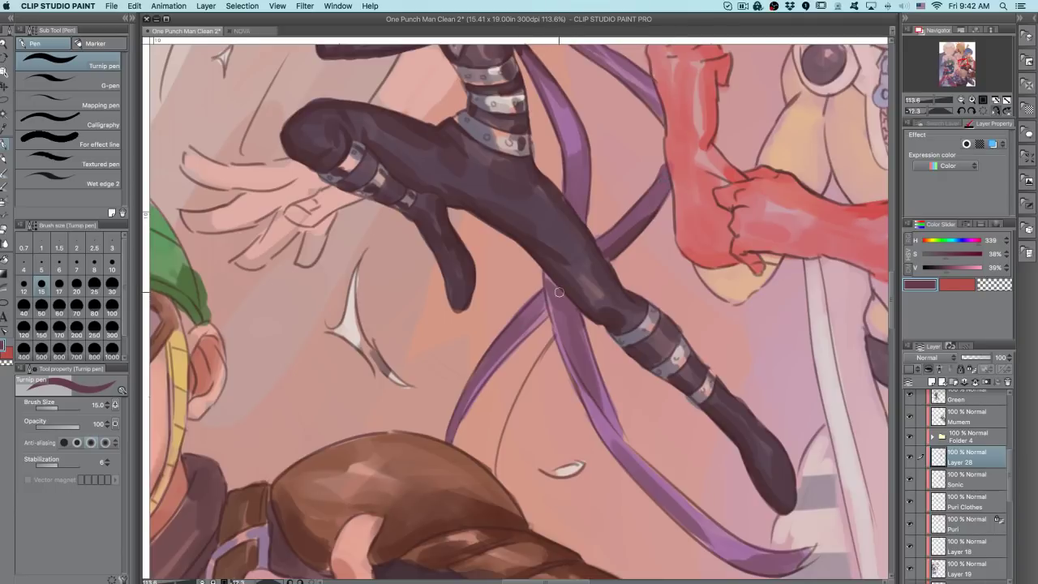
{"action": "left_click", "coordinate": [996, 110]}
{"action": "left_click_drag", "start_coordinate": [555, 350], "coordinate": [588, 428]}
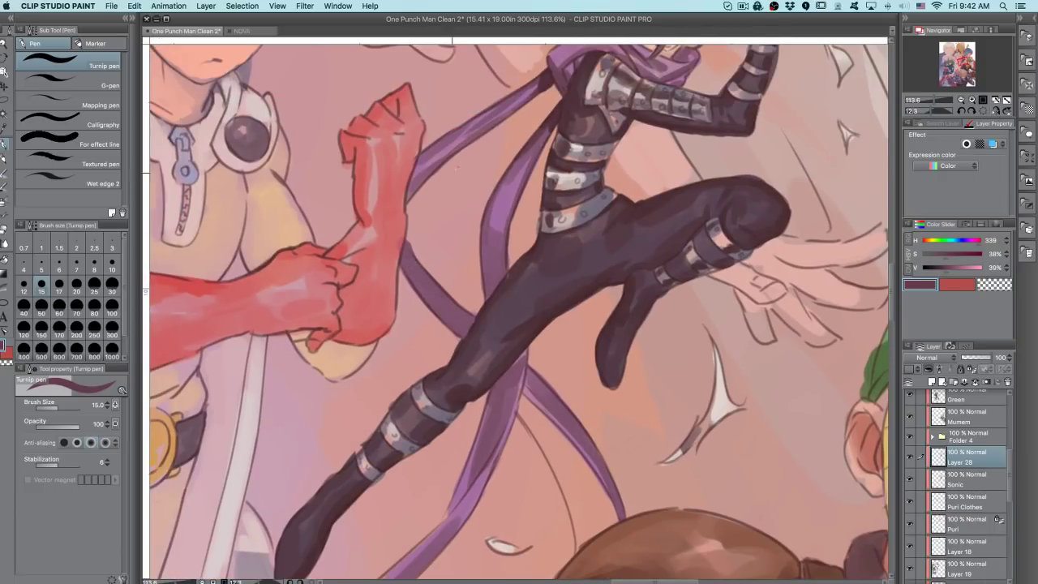
- Try dark Turnip pen strokes down the inner scarf tail beside the torso and hip
{"action": "left_click", "coordinate": [534, 148], "text": "alt"}
{"action": "left_click_drag", "start_coordinate": [527, 148], "coordinate": [507, 179]}
{"action": "key", "text": "super+z"}
{"action": "left_click_drag", "start_coordinate": [487, 227], "coordinate": [484, 309]}
{"action": "key", "text": "super+z"}
- Shade the inner scarf tail beside the hip using the Dense watercolor brush at size 17, sampling a dark purple tone
{"action": "key", "text": "b"}
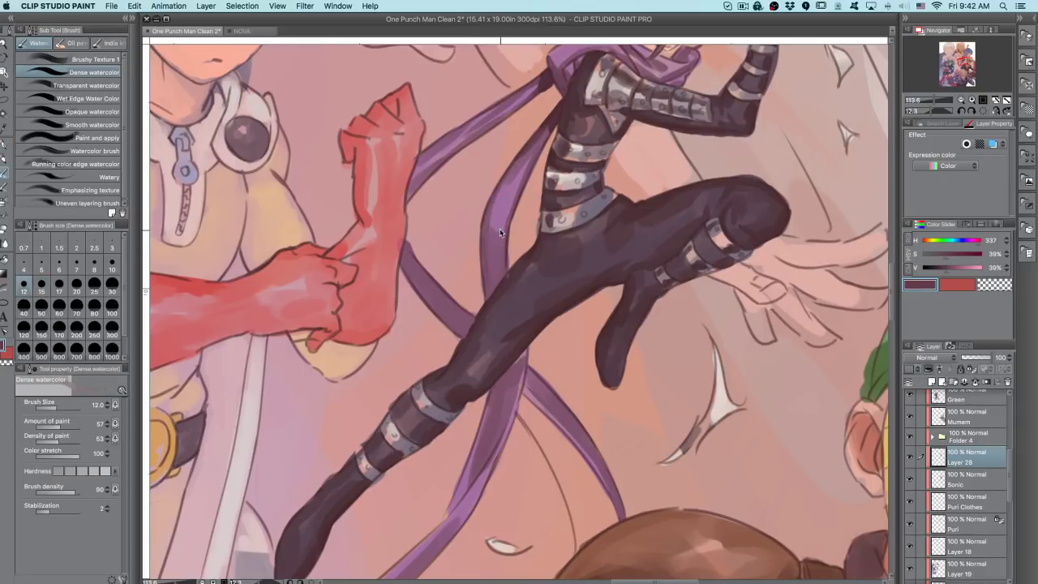
{"action": "key", "text": "bracketright"}
{"action": "key", "text": "bracketright"}
{"action": "mouse_move", "coordinate": [494, 261]}
{"action": "left_mouse_down"}
{"action": "mouse_move", "coordinate": [500, 242]}
{"action": "mouse_move", "coordinate": [486, 253]}
{"action": "mouse_move", "coordinate": [488, 235]}
{"action": "mouse_move", "coordinate": [499, 258]}
{"action": "mouse_move", "coordinate": [485, 250]}
{"action": "mouse_move", "coordinate": [489, 292]}
{"action": "mouse_move", "coordinate": [494, 272]}
{"action": "left_mouse_up"}
{"action": "key", "text": "super+z"}
{"action": "left_click_drag", "start_coordinate": [539, 222], "coordinate": [487, 260]}
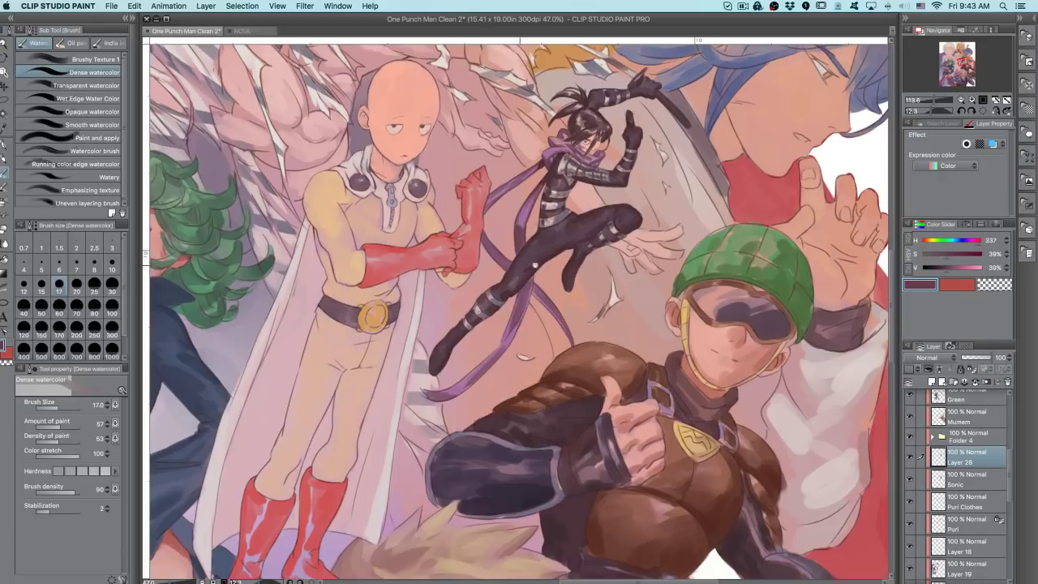
{"action": "scroll", "coordinate": [512, 268], "scroll_direction": "up", "scroll_amount": 3}
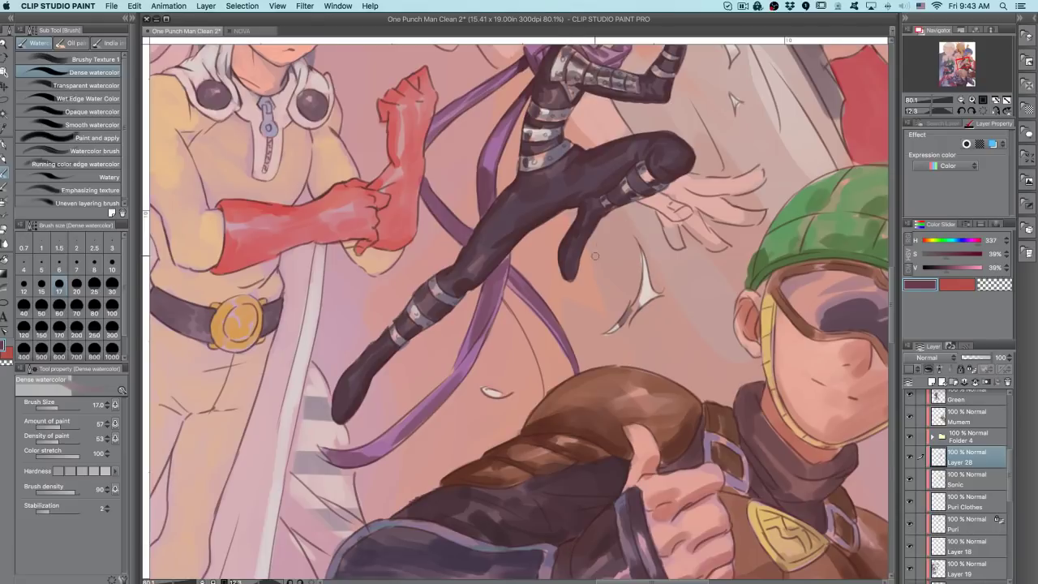
{"action": "left_click", "coordinate": [473, 244], "text": "alt"}
{"action": "scroll", "coordinate": [610, 255], "scroll_direction": "down", "scroll_amount": 3}
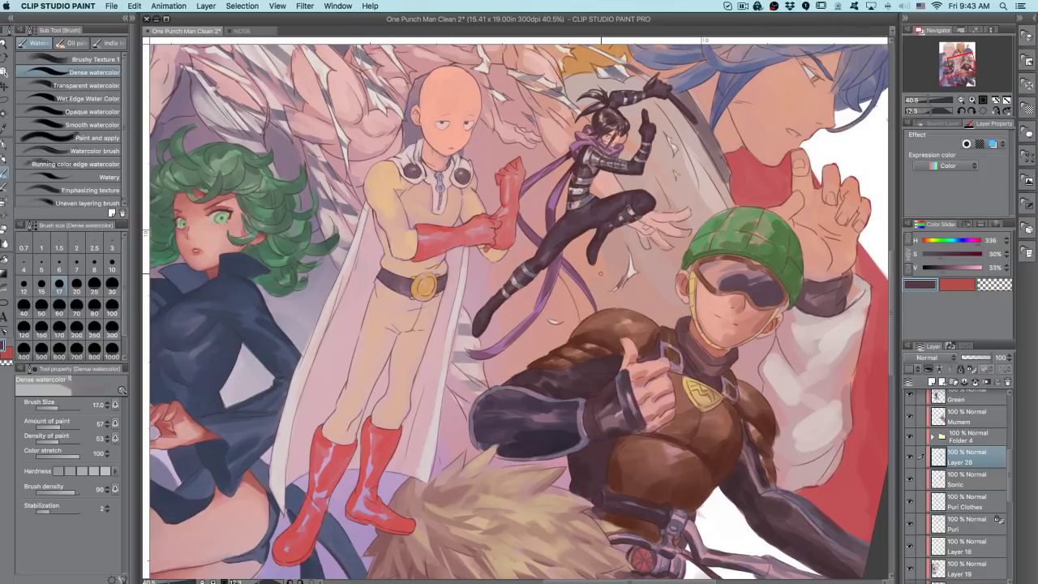
- Hide and show Layer 28 to compare the ninja's shading within the full illustration
{"action": "left_click", "coordinate": [743, 7]}
{"action": "left_click", "coordinate": [744, 9]}
{"action": "scroll", "coordinate": [673, 253], "scroll_direction": "down", "scroll_amount": 5}
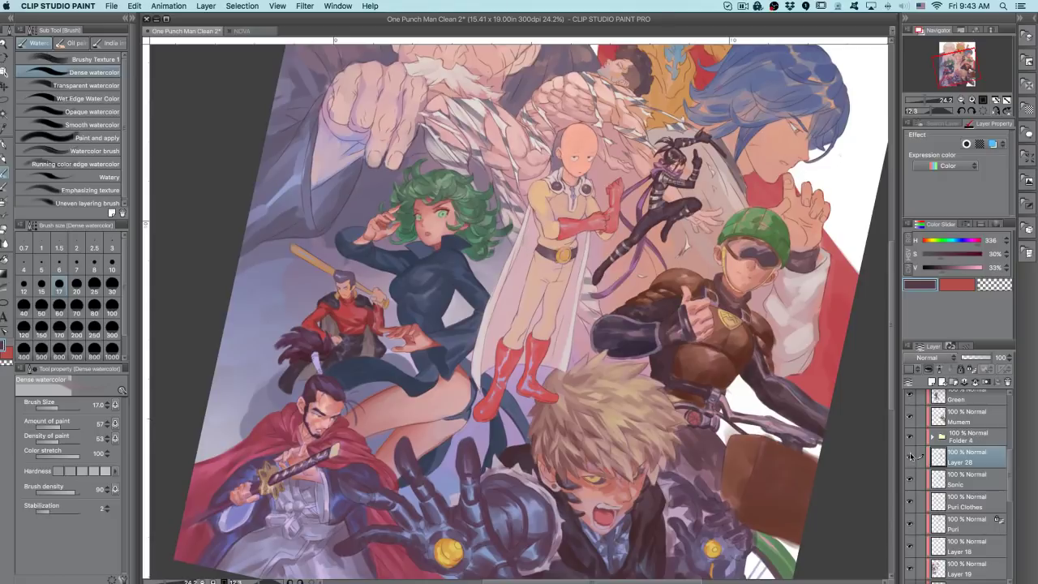
{"action": "left_click", "coordinate": [909, 456]}
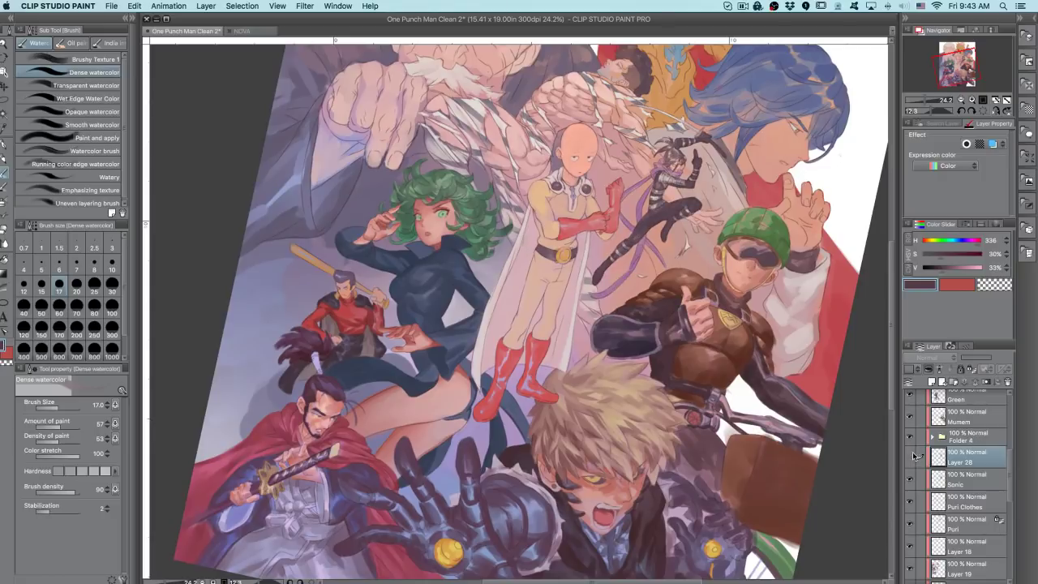
{"action": "left_click", "coordinate": [910, 456]}
{"action": "left_click", "coordinate": [909, 457]}
{"action": "left_click", "coordinate": [908, 458]}
{"action": "left_click", "coordinate": [909, 458]}
{"action": "left_click", "coordinate": [909, 458]}
- Examine the whole composition and recheck the effect of Layer 28 by toggling its visibility
{"action": "scroll", "coordinate": [794, 480], "scroll_direction": "down", "scroll_amount": 2}
{"action": "left_click_drag", "start_coordinate": [809, 462], "coordinate": [796, 415]}
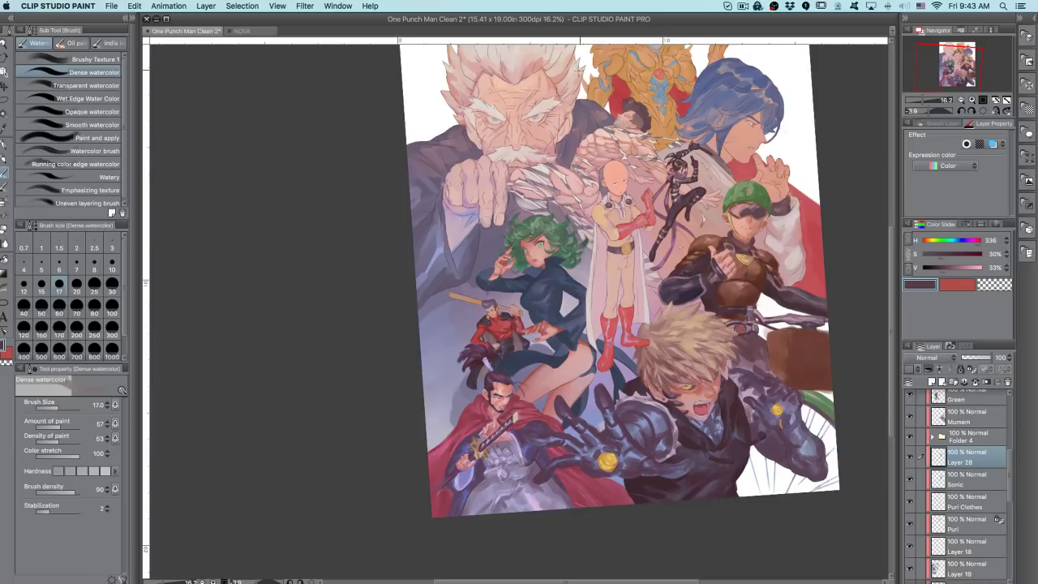
{"action": "scroll", "coordinate": [718, 210], "scroll_direction": "up", "scroll_amount": 5}
{"action": "left_click_drag", "start_coordinate": [719, 211], "coordinate": [697, 325]}
{"action": "scroll", "coordinate": [685, 365], "scroll_direction": "down", "scroll_amount": 2}
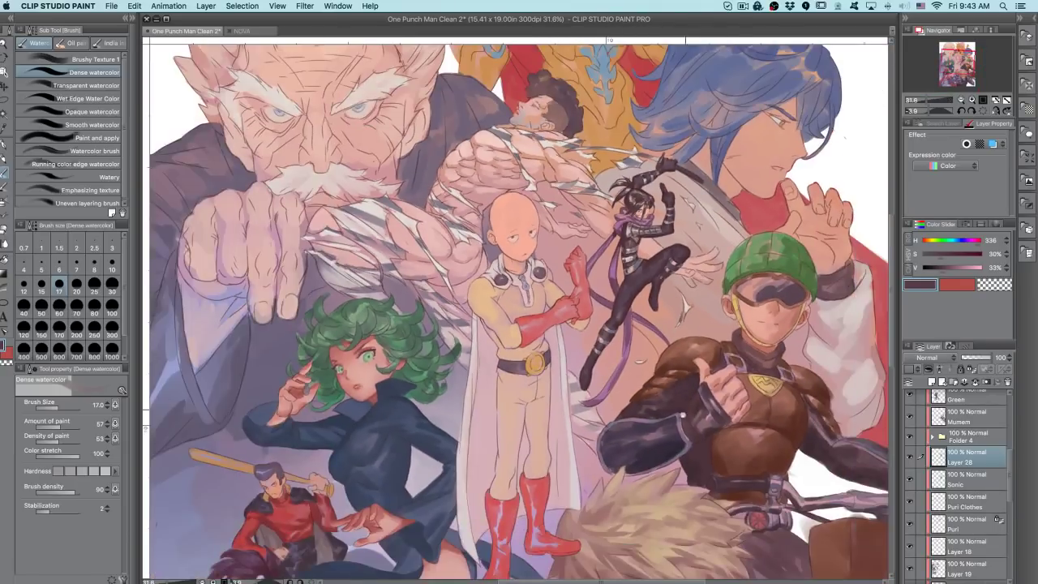
{"action": "scroll", "coordinate": [766, 411], "scroll_direction": "down", "scroll_amount": 1}
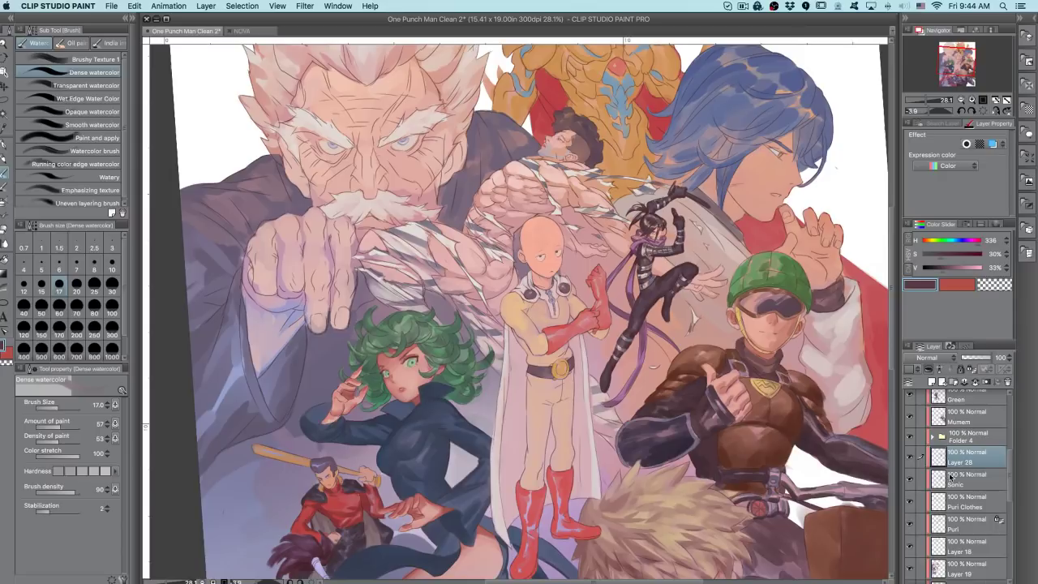
{"action": "left_click", "coordinate": [910, 457]}
{"action": "left_click", "coordinate": [910, 457]}
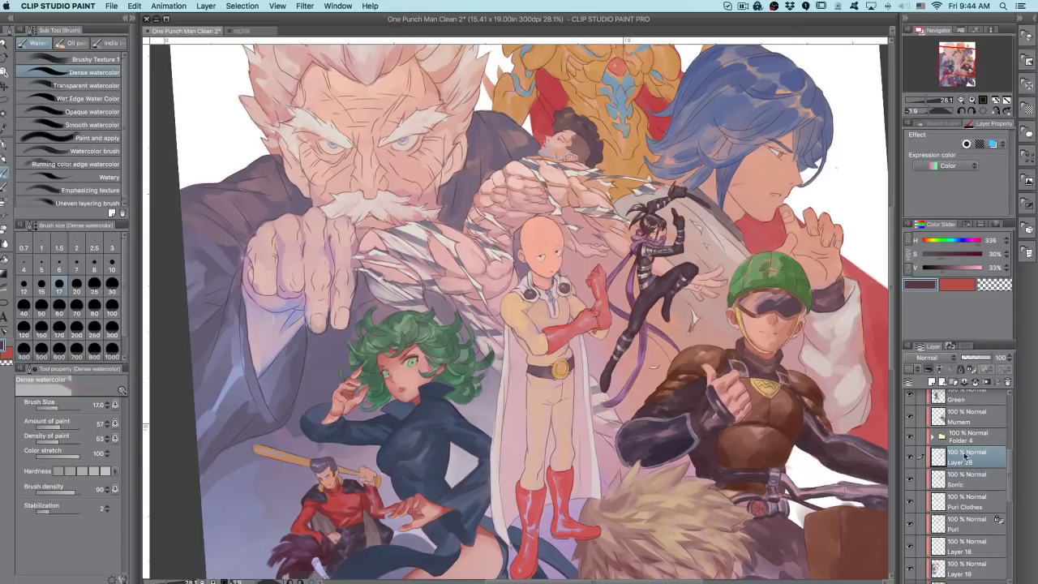
{"action": "left_click", "coordinate": [910, 460]}
{"action": "left_click", "coordinate": [910, 460]}
- Mirror the canvas and set up the Transparent watercolor brush at size 10 with a dark purple sampled from the ninja
{"action": "left_click", "coordinate": [995, 111]}
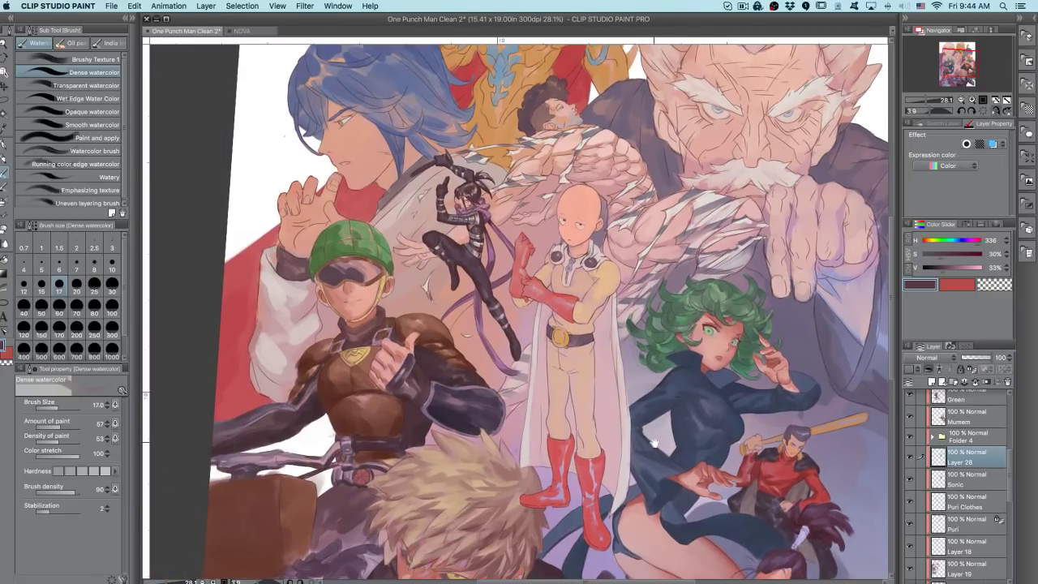
{"action": "left_click_drag", "start_coordinate": [427, 282], "coordinate": [496, 252]}
{"action": "left_click", "coordinate": [491, 261], "text": "alt"}
{"action": "key", "text": "period"}
{"action": "left_click", "coordinate": [494, 259], "text": "alt"}
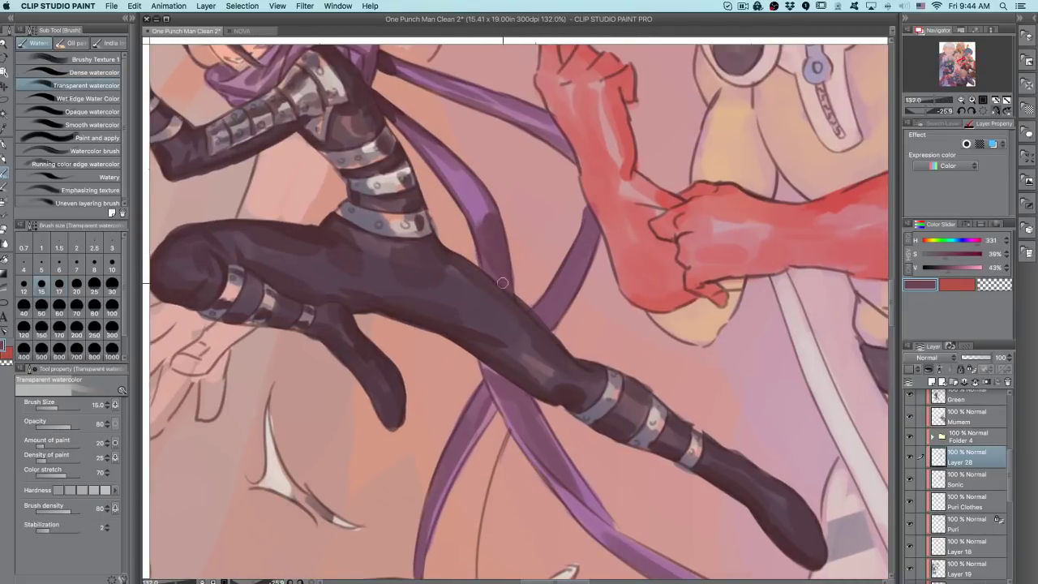
{"action": "left_click", "coordinate": [478, 239], "text": "alt"}
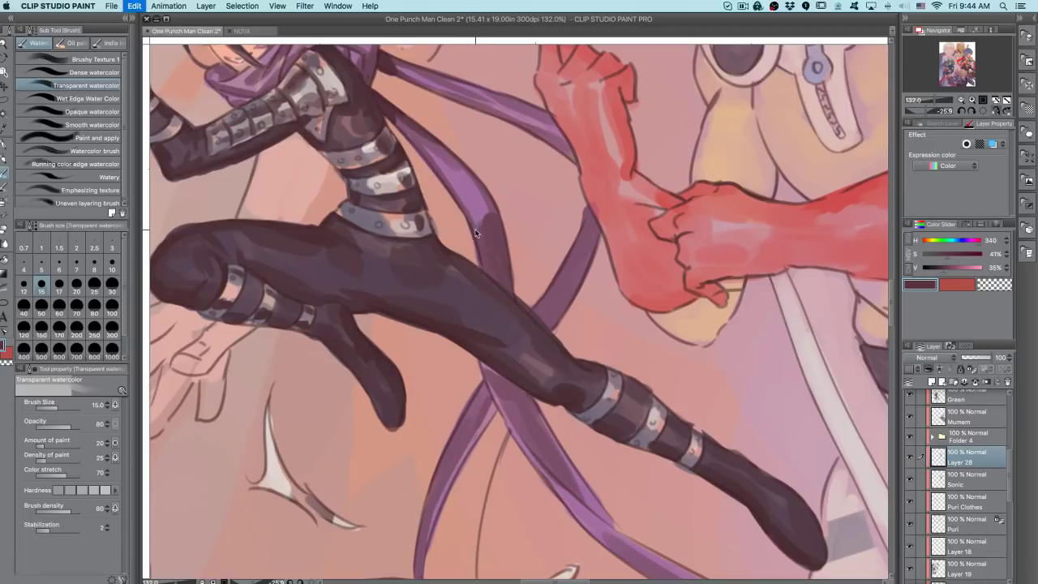
{"action": "left_click", "coordinate": [362, 90], "text": "alt"}
{"action": "left_click", "coordinate": [386, 127], "text": "alt"}
{"action": "key", "text": "bracketleft"}
{"action": "key", "text": "bracketleft"}
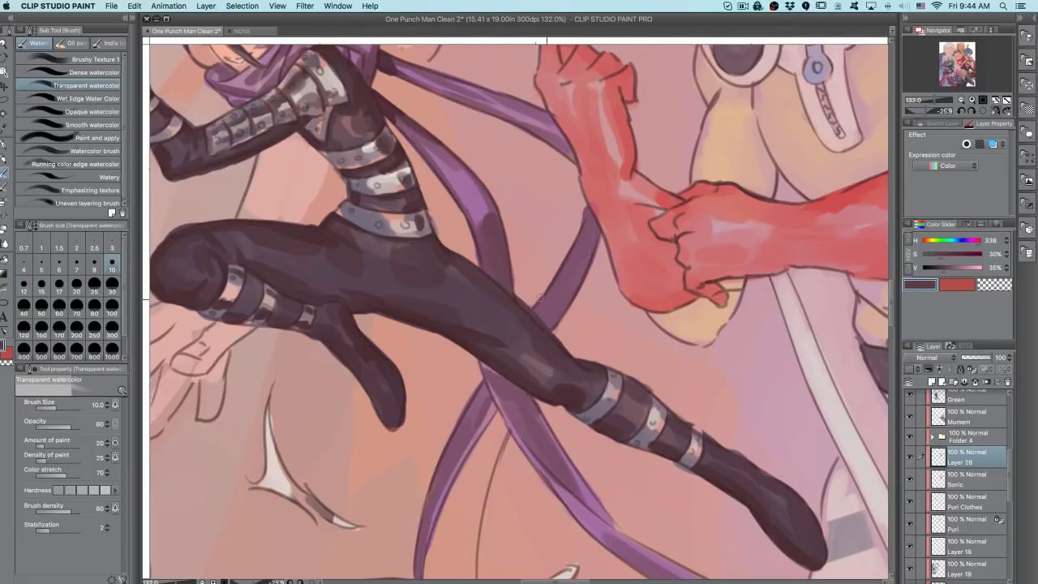
- Compare the ninja up close with Layer 28 hidden and shown
{"action": "scroll", "coordinate": [813, 398], "scroll_direction": "down", "scroll_amount": 3}
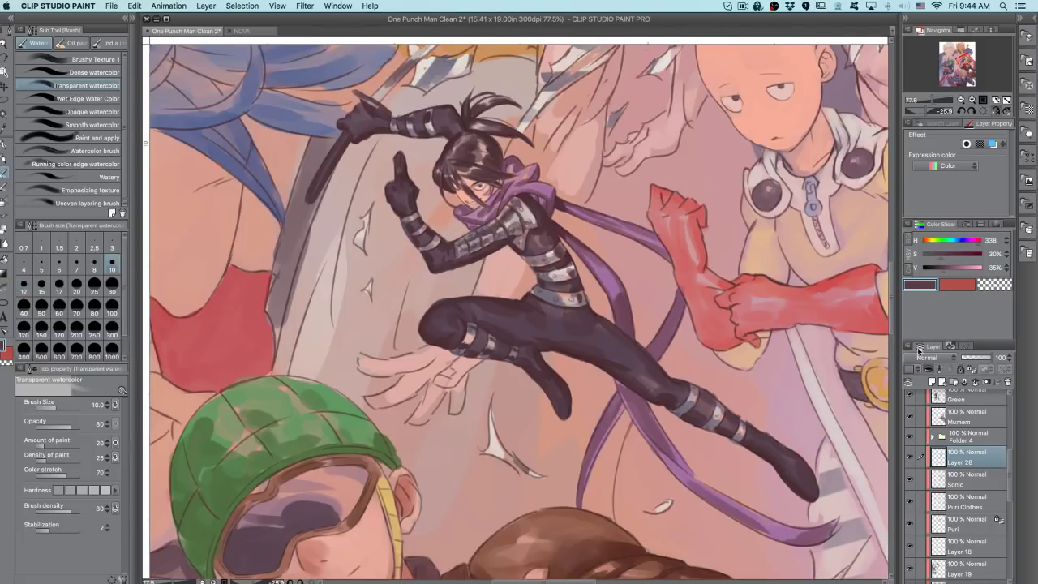
{"action": "left_click", "coordinate": [908, 457]}
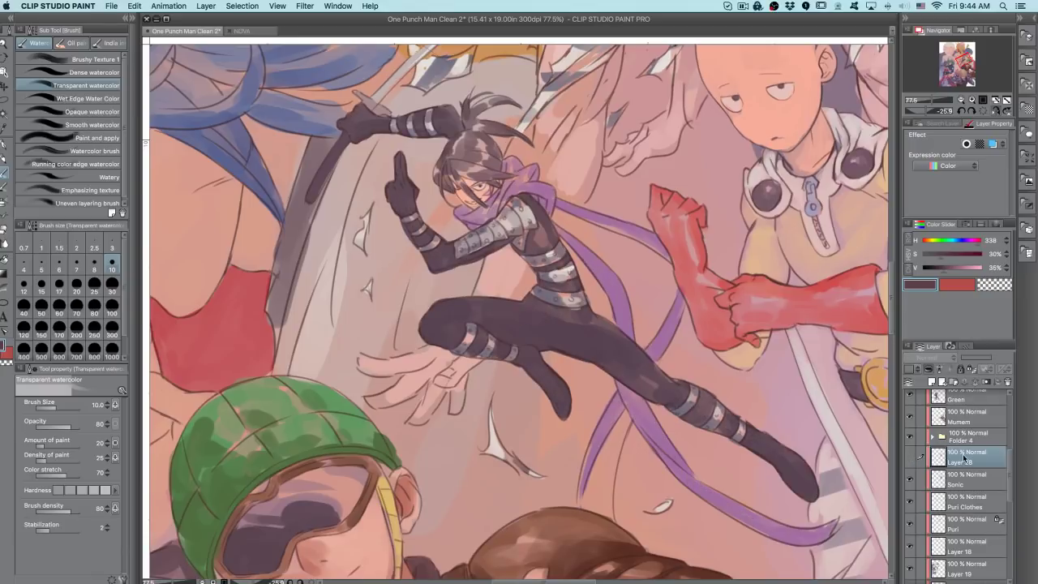
{"action": "left_click", "coordinate": [909, 457]}
- Add a new layer directly above the Sonic layer, toggling Sonic and Layer 28 to check their contents
{"action": "left_click", "coordinate": [965, 478]}
{"action": "scroll", "coordinate": [486, 204], "scroll_direction": "up", "scroll_amount": 2}
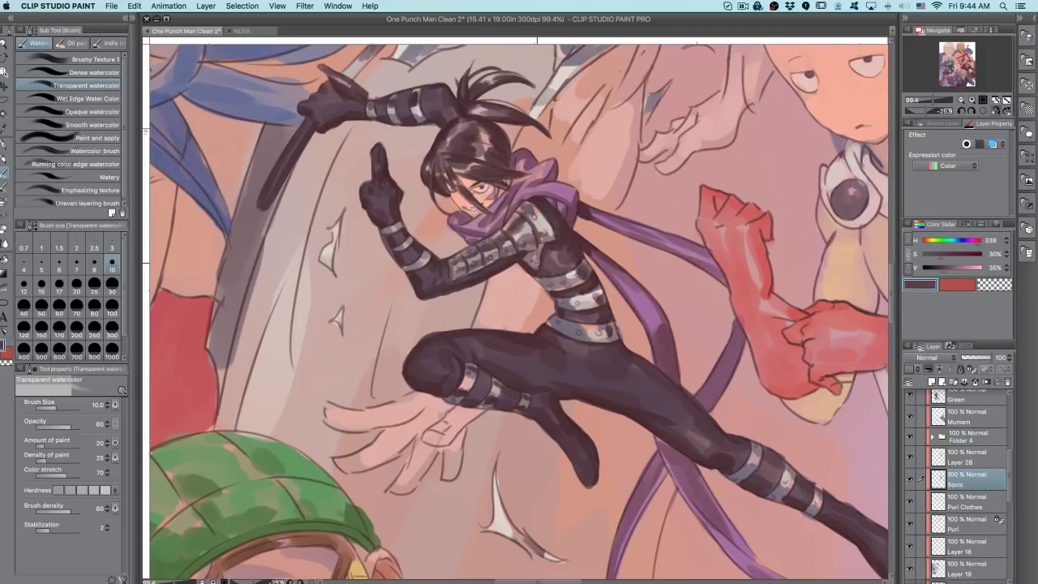
{"action": "left_click", "coordinate": [909, 458]}
{"action": "left_click", "coordinate": [910, 457]}
{"action": "left_click", "coordinate": [908, 479]}
{"action": "left_click", "coordinate": [908, 479]}
{"action": "left_click", "coordinate": [931, 381]}
{"action": "scroll", "coordinate": [458, 202], "scroll_direction": "up", "scroll_amount": 3}
{"action": "left_click", "coordinate": [909, 453]}
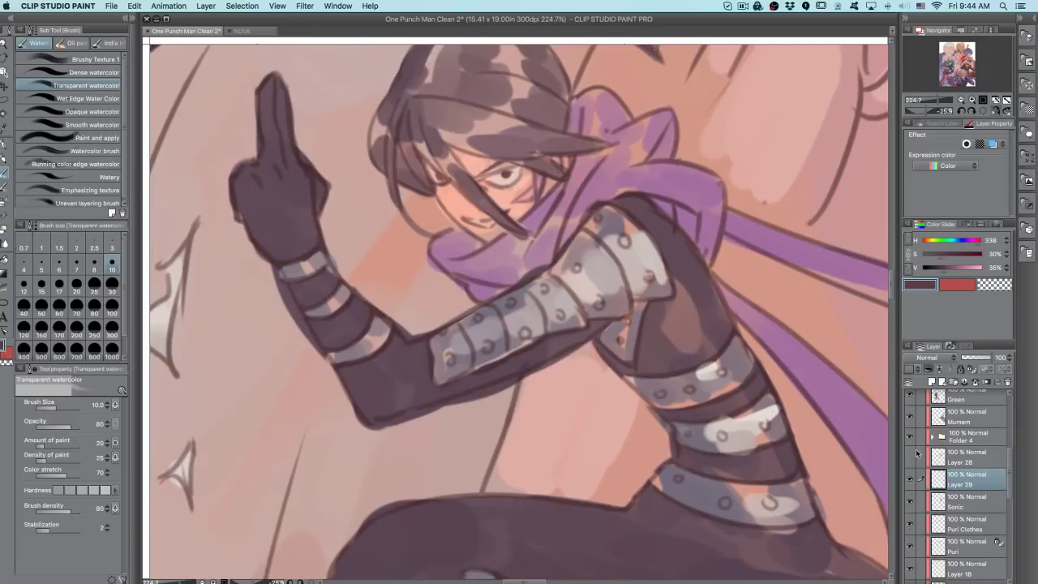
{"action": "left_click", "coordinate": [909, 456]}
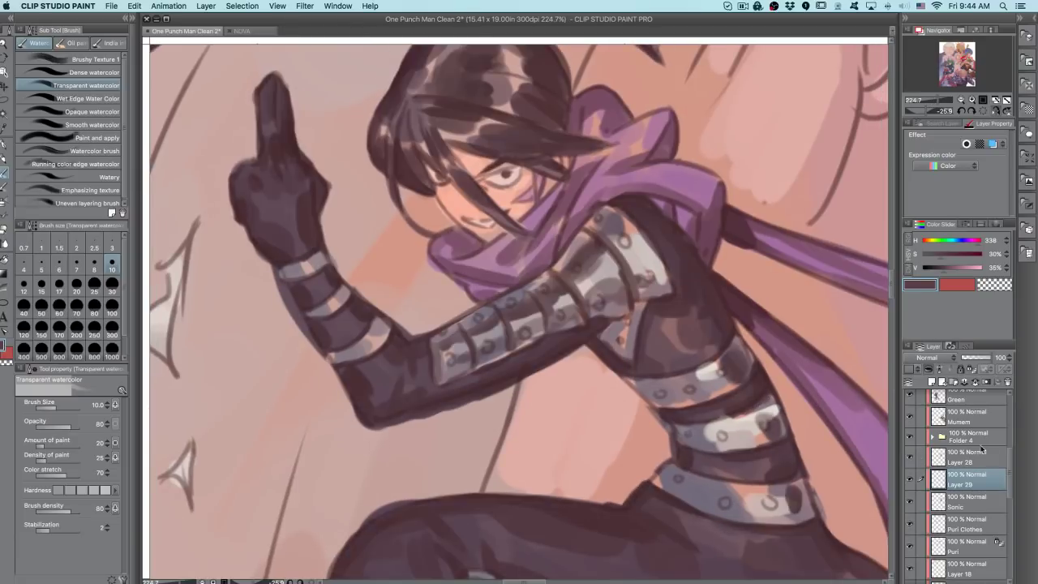
- Try a dark red (H 0, S 84, V 35) watercolor stroke below the ninja's eye on Layer 29 and undo it
{"action": "left_click", "coordinate": [930, 241]}
{"action": "left_click_drag", "start_coordinate": [955, 255], "coordinate": [972, 255]}
{"action": "left_click", "coordinate": [922, 241]}
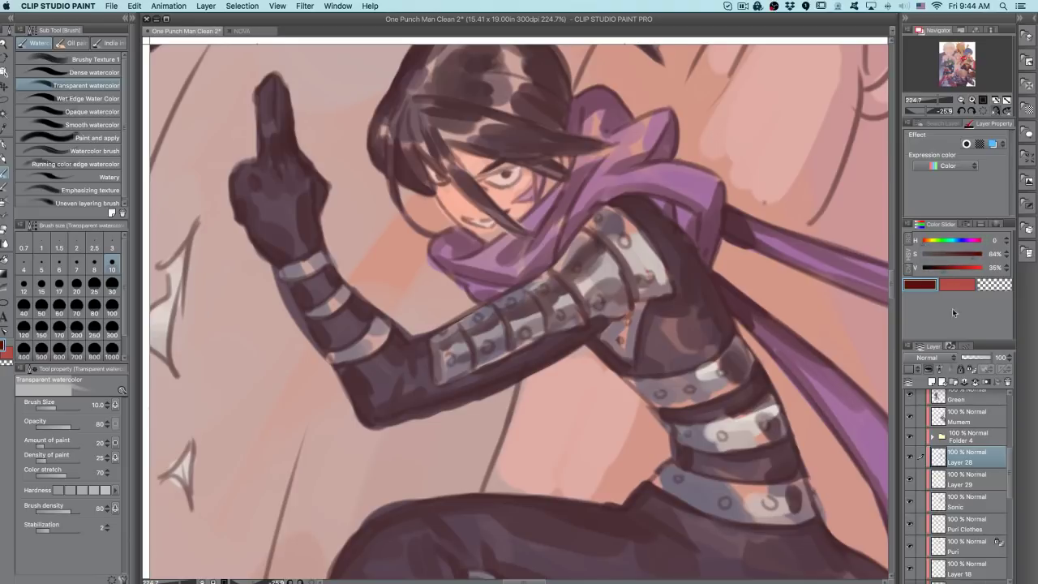
{"action": "left_click", "coordinate": [955, 478]}
{"action": "key", "text": "period"}
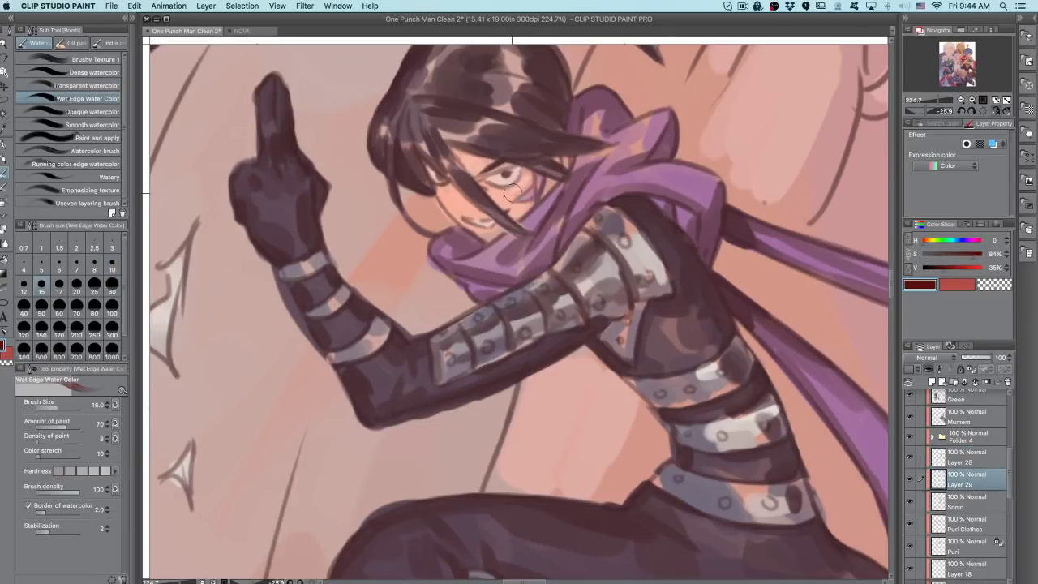
{"action": "key", "text": "comma"}
{"action": "left_click_drag", "start_coordinate": [526, 177], "coordinate": [523, 186]}
{"action": "key", "text": "super+z"}
- Start blushing the ninja's face with the Dense watercolor brush in red (H 2, S 59, V 70), undoing unwanted strokes
{"action": "left_click_drag", "start_coordinate": [963, 255], "coordinate": [926, 242]}
{"action": "left_click", "coordinate": [952, 284]}
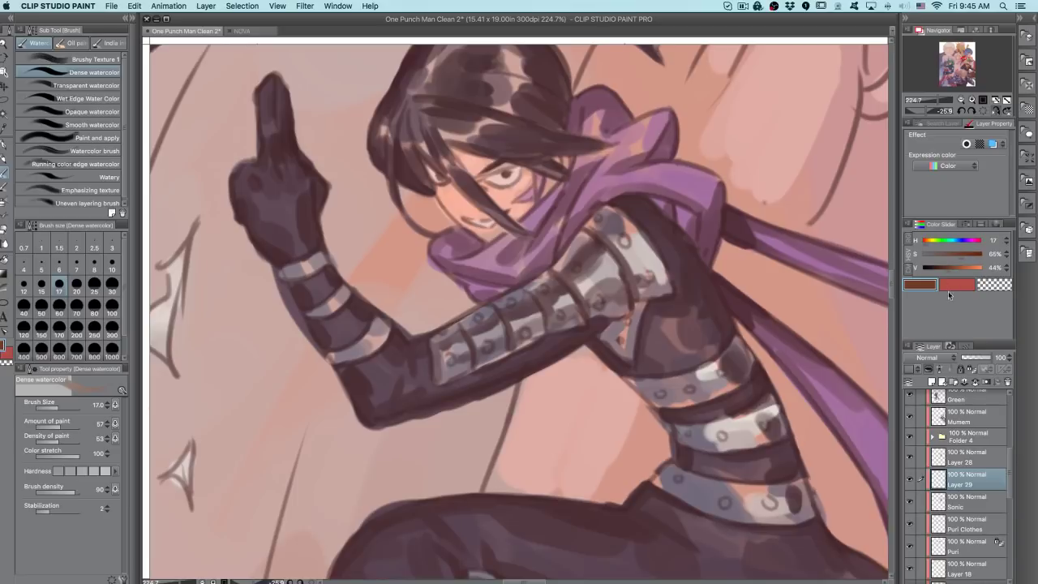
{"action": "mouse_move", "coordinate": [523, 174]}
{"action": "left_mouse_down"}
{"action": "mouse_move", "coordinate": [521, 187]}
{"action": "mouse_move", "coordinate": [520, 173]}
{"action": "left_mouse_up"}
{"action": "mouse_move", "coordinate": [450, 146]}
{"action": "left_mouse_down"}
{"action": "mouse_move", "coordinate": [493, 154]}
{"action": "mouse_move", "coordinate": [467, 155]}
{"action": "mouse_move", "coordinate": [493, 165]}
{"action": "mouse_move", "coordinate": [455, 148]}
{"action": "mouse_move", "coordinate": [512, 151]}
{"action": "mouse_move", "coordinate": [482, 159]}
{"action": "mouse_move", "coordinate": [509, 147]}
{"action": "mouse_move", "coordinate": [459, 211]}
{"action": "left_mouse_up"}
{"action": "key", "text": "super+z"}
{"action": "key", "text": "super+z"}
{"action": "mouse_move", "coordinate": [473, 166]}
{"action": "left_mouse_down"}
{"action": "mouse_move", "coordinate": [451, 203]}
{"action": "mouse_move", "coordinate": [460, 209]}
{"action": "left_mouse_up"}
{"action": "key", "text": "super+z"}
{"action": "key", "text": "super+z"}
- Touch up the red blush on both cheeks, undoing stray strokes, and switch to the Transparent watercolor brush
{"action": "mouse_move", "coordinate": [520, 184]}
{"action": "left_mouse_down"}
{"action": "mouse_move", "coordinate": [541, 162]}
{"action": "mouse_move", "coordinate": [550, 177]}
{"action": "mouse_move", "coordinate": [526, 171]}
{"action": "mouse_move", "coordinate": [517, 188]}
{"action": "mouse_move", "coordinate": [534, 158]}
{"action": "mouse_move", "coordinate": [484, 191]}
{"action": "mouse_move", "coordinate": [505, 191]}
{"action": "mouse_move", "coordinate": [522, 210]}
{"action": "mouse_move", "coordinate": [548, 175]}
{"action": "left_mouse_up"}
{"action": "key", "text": "super+z"}
{"action": "key", "text": "super+z"}
{"action": "key", "text": "super+z"}
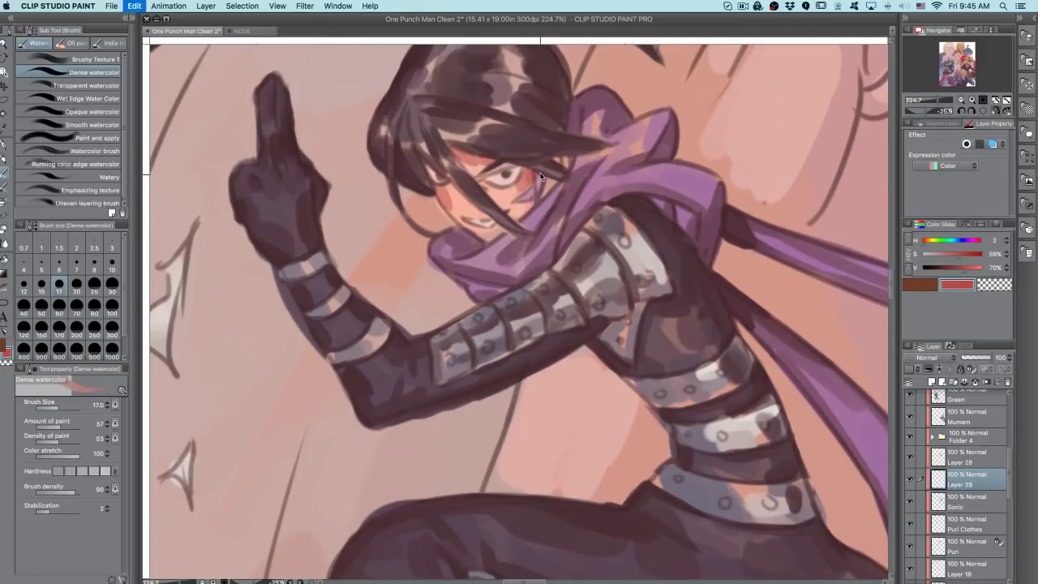
{"action": "left_click_drag", "start_coordinate": [447, 187], "coordinate": [443, 192]}
{"action": "key", "text": "."}
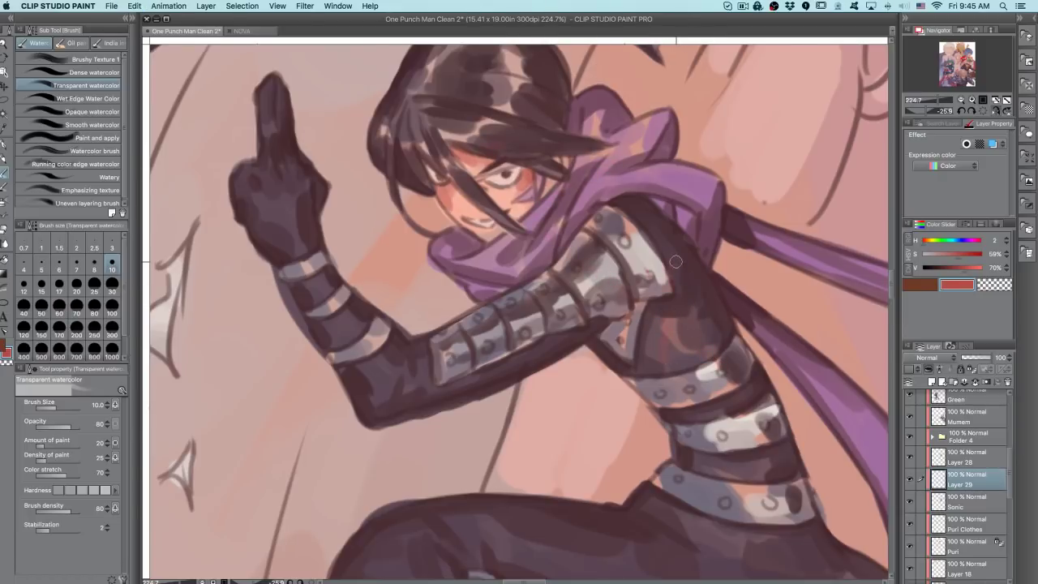
- Try red Turnip pen strokes on the ninja's torso and shoulder armor and undo both
{"action": "key", "text": "p"}
{"action": "left_click_drag", "start_coordinate": [670, 321], "coordinate": [665, 345]}
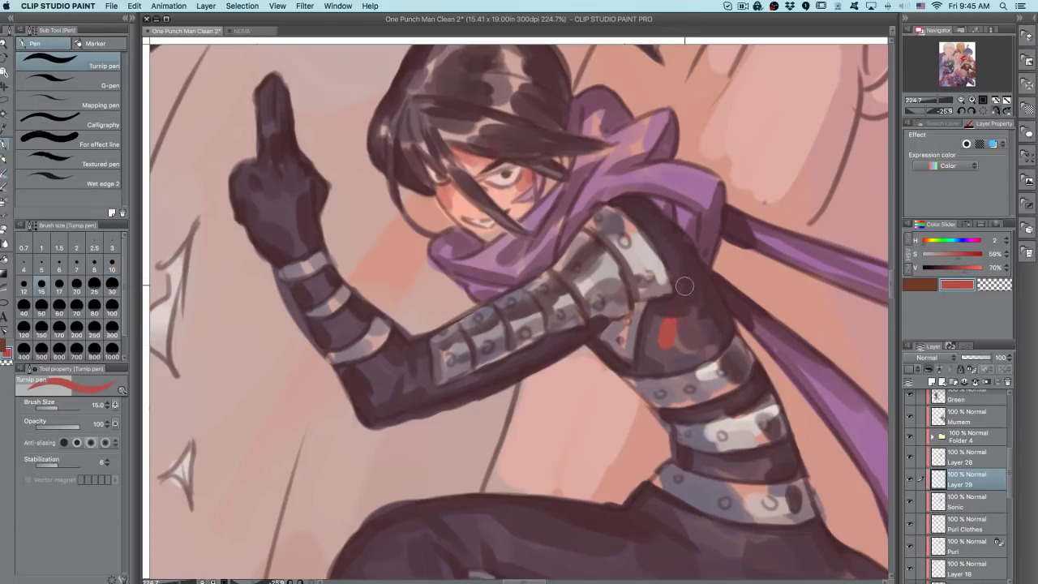
{"action": "left_click_drag", "start_coordinate": [658, 252], "coordinate": [638, 276]}
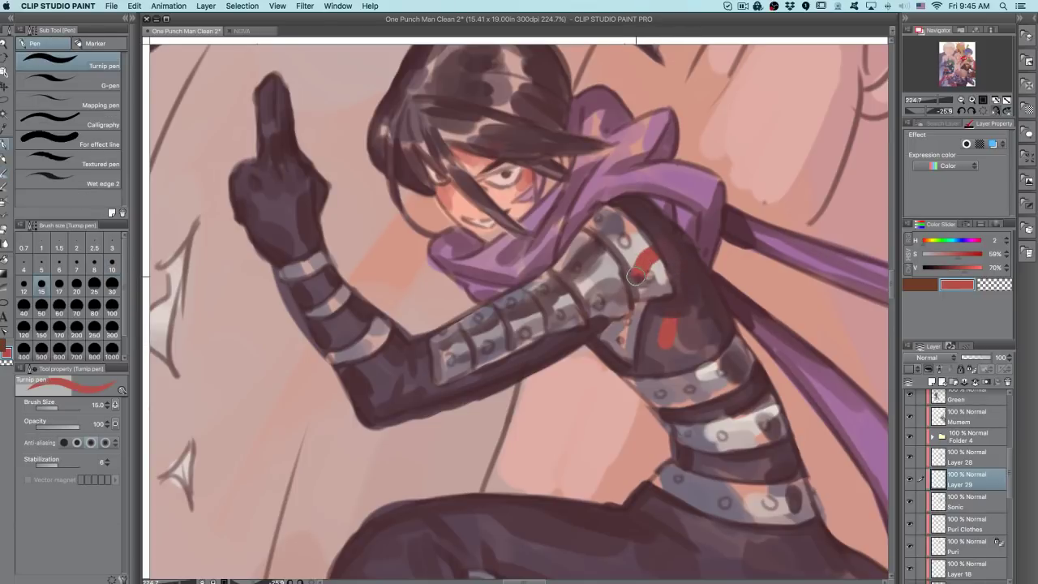
{"action": "key", "text": "super+z"}
{"action": "key", "text": "super+z"}
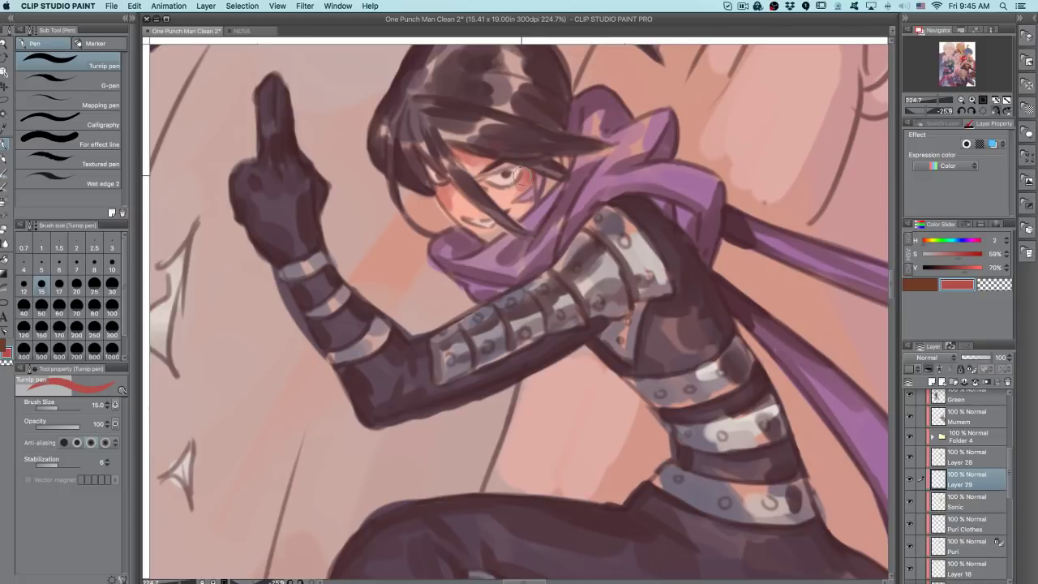
- Deepen the red blush on the far cheek with Dense watercolor and soften the face shading with Transparent watercolor
{"action": "key", "text": "b"}
{"action": "left_click_drag", "start_coordinate": [446, 193], "coordinate": [458, 206]}
{"action": "key", "text": "period"}
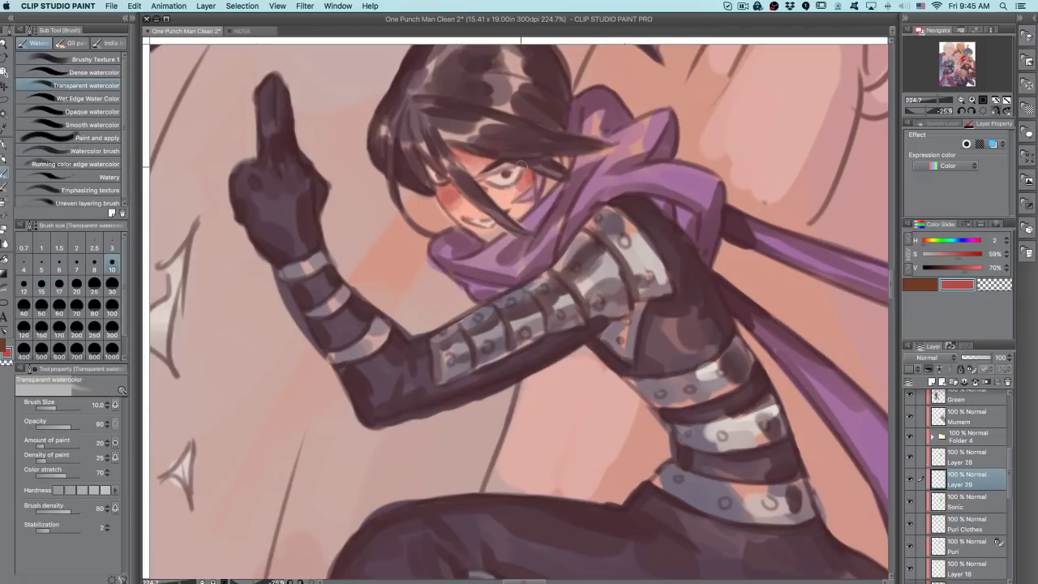
{"action": "mouse_move", "coordinate": [508, 190]}
{"action": "left_mouse_down"}
{"action": "mouse_move", "coordinate": [539, 175]}
{"action": "mouse_move", "coordinate": [500, 193]}
{"action": "mouse_move", "coordinate": [465, 164]}
{"action": "left_mouse_up"}
{"action": "left_click_drag", "start_coordinate": [563, 123], "coordinate": [734, 224]}
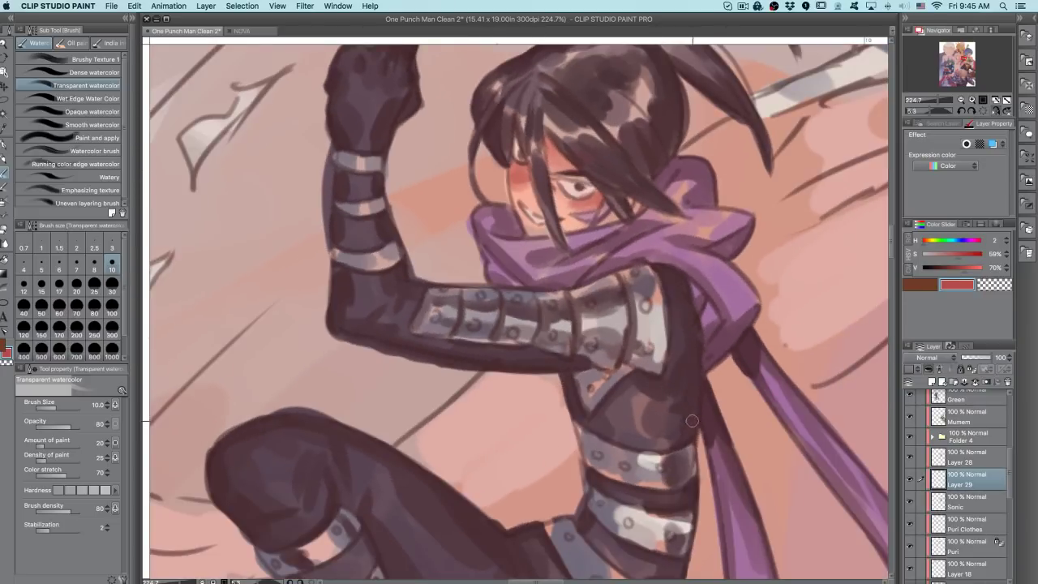
- Mirror the canvas back and compare the ninja with Layer 29 and Layer 28 each hidden and shown
{"action": "left_click", "coordinate": [996, 111]}
{"action": "left_click_drag", "start_coordinate": [651, 347], "coordinate": [535, 379]}
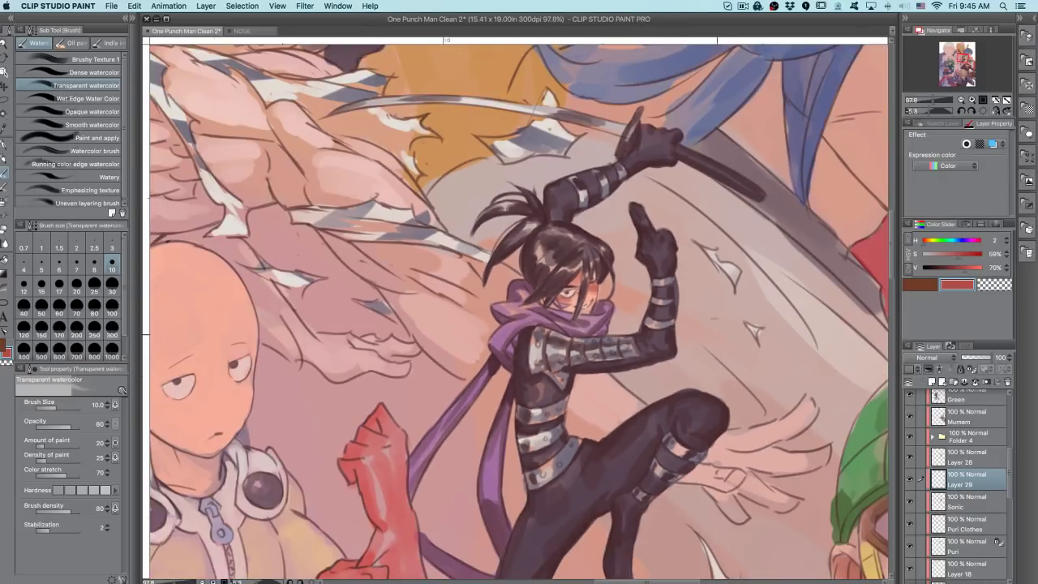
{"action": "left_click_drag", "start_coordinate": [676, 372], "coordinate": [886, 285]}
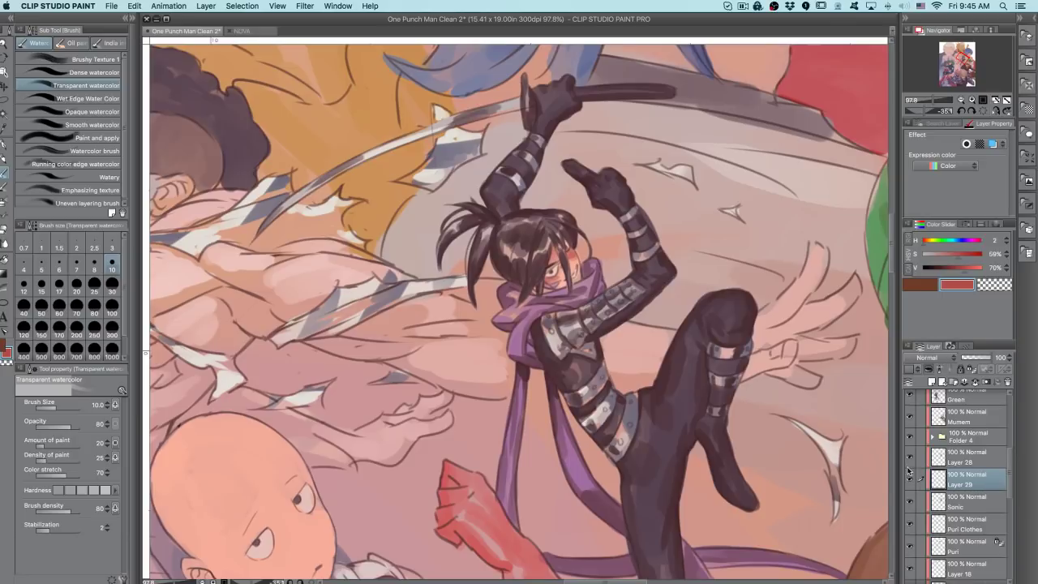
{"action": "left_click", "coordinate": [911, 479]}
{"action": "left_click", "coordinate": [911, 479]}
{"action": "left_click", "coordinate": [956, 462]}
{"action": "left_click", "coordinate": [911, 456]}
{"action": "left_click", "coordinate": [910, 457]}
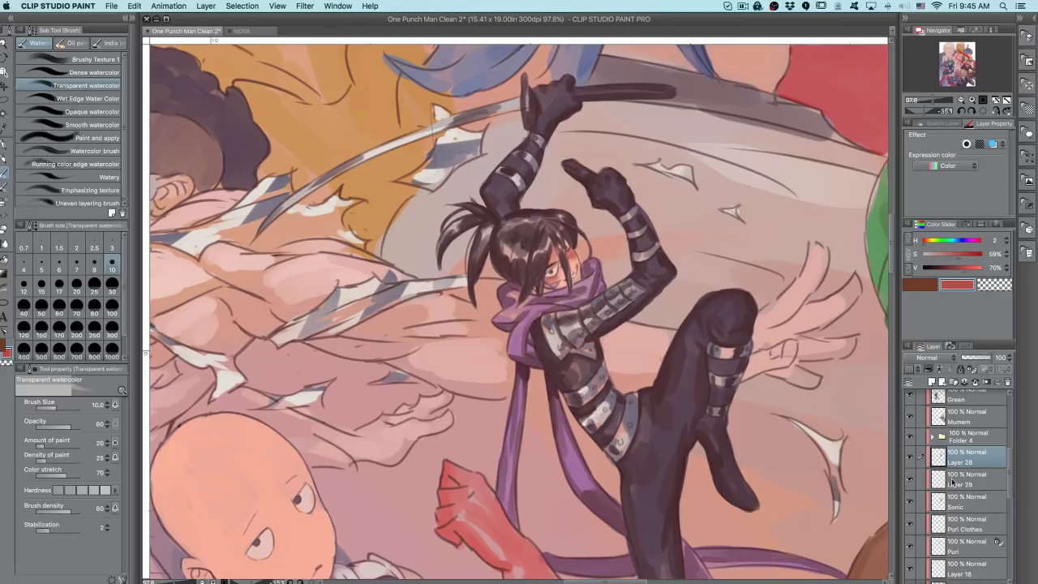
{"action": "left_click", "coordinate": [920, 478]}
{"action": "left_click", "coordinate": [909, 479]}
{"action": "left_click", "coordinate": [909, 479]}
- Merge Layer 28 down into Layer 29, with the Hard eraser and transparent color selected
{"action": "key", "text": "c"}
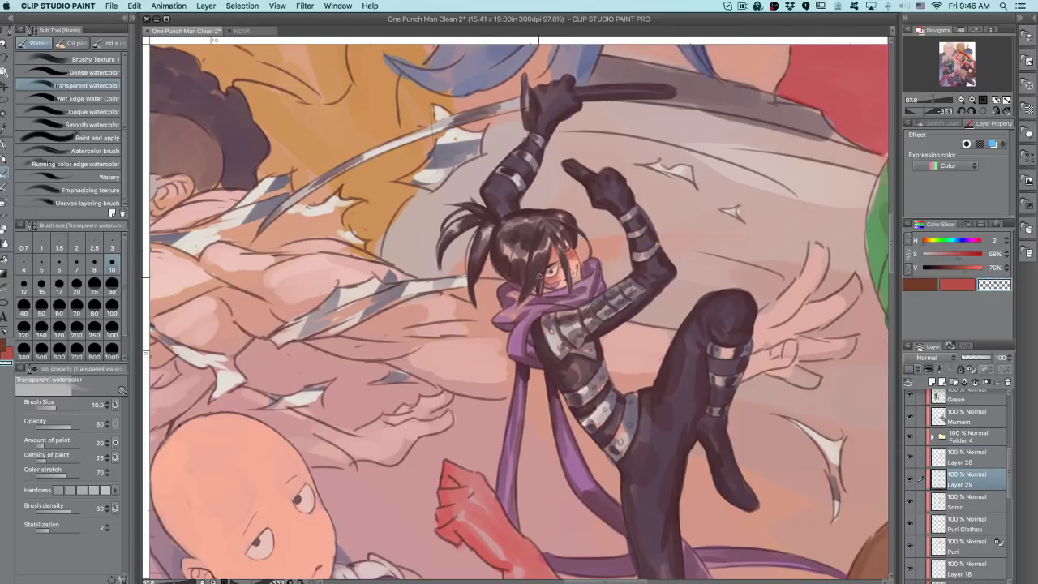
{"action": "key", "text": "e"}
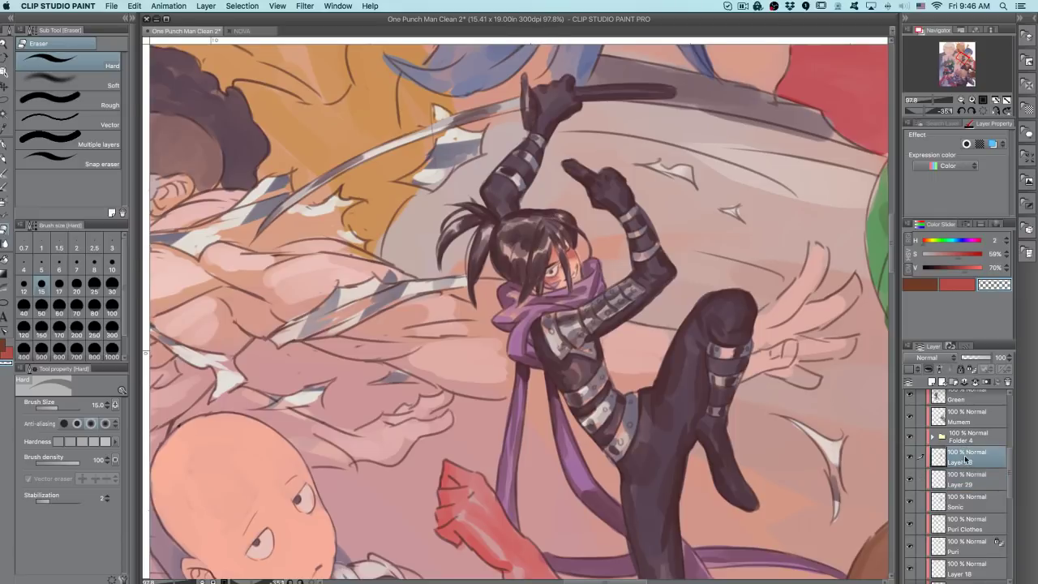
{"action": "left_click", "coordinate": [965, 458]}
{"action": "key", "text": "super+e"}
{"action": "scroll", "coordinate": [638, 405], "scroll_direction": "down", "scroll_amount": 1}
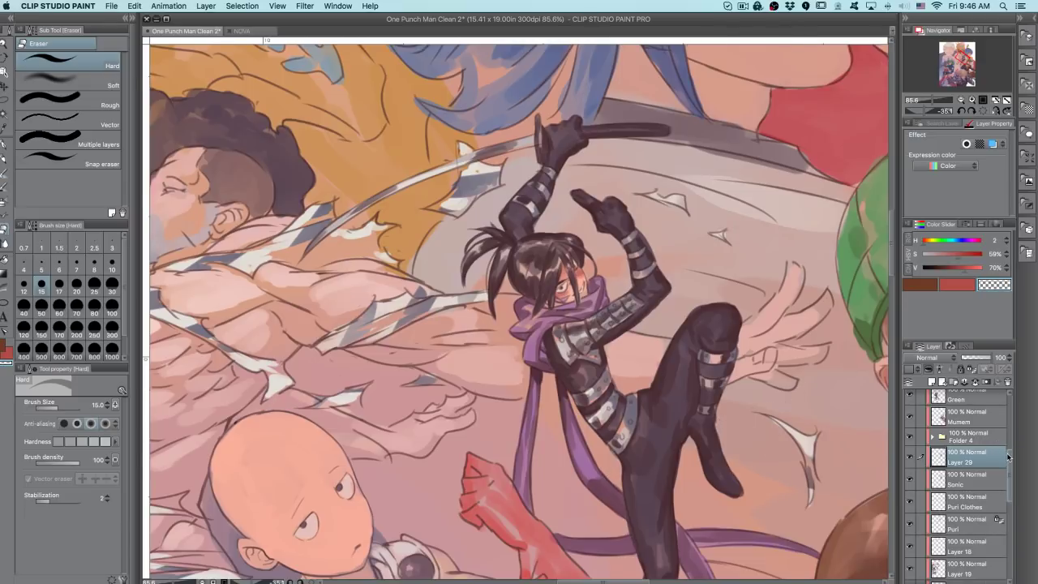
- Sample the old man's off-white hair color (H 16, S 12, V 87) and mirror the canvas
{"action": "left_click_drag", "start_coordinate": [1009, 457], "coordinate": [1001, 479]}
{"action": "left_click_drag", "start_coordinate": [480, 451], "coordinate": [735, 421]}
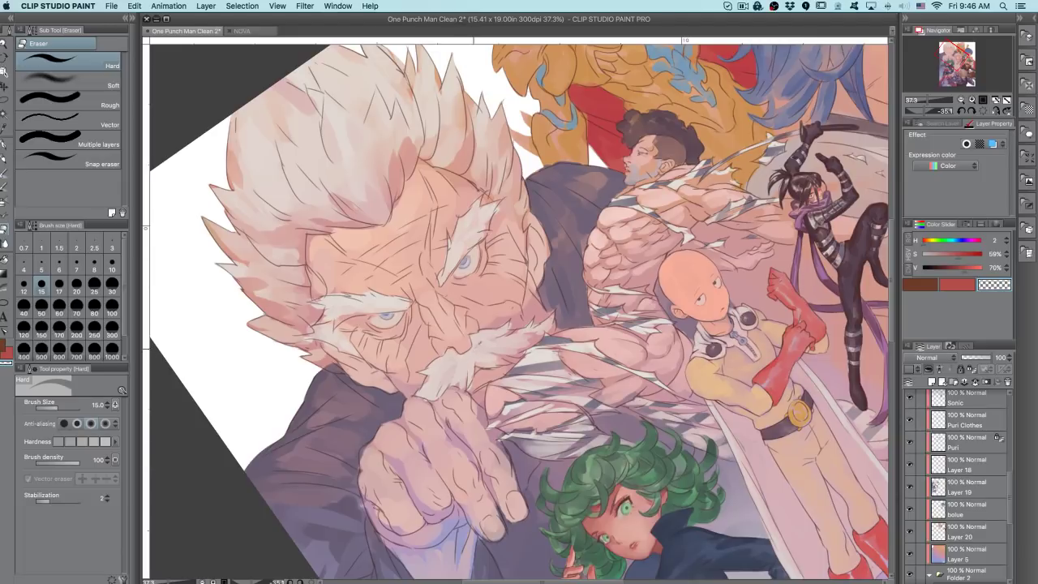
{"action": "left_click", "coordinate": [480, 352], "text": "alt"}
{"action": "left_click", "coordinate": [439, 145], "text": "alt"}
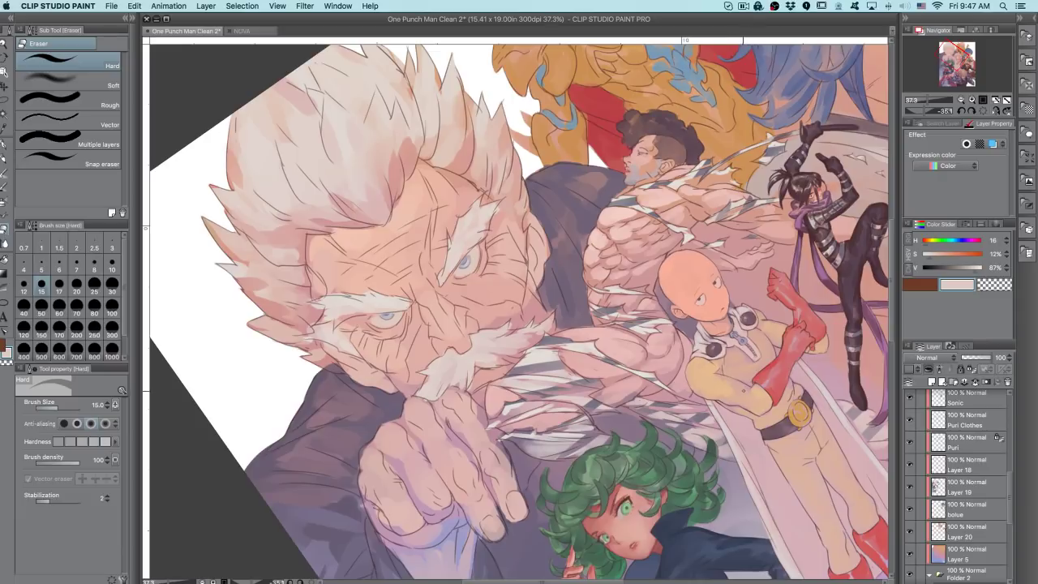
{"action": "left_click", "coordinate": [996, 111]}
{"action": "left_click_drag", "start_coordinate": [694, 364], "coordinate": [705, 247]}
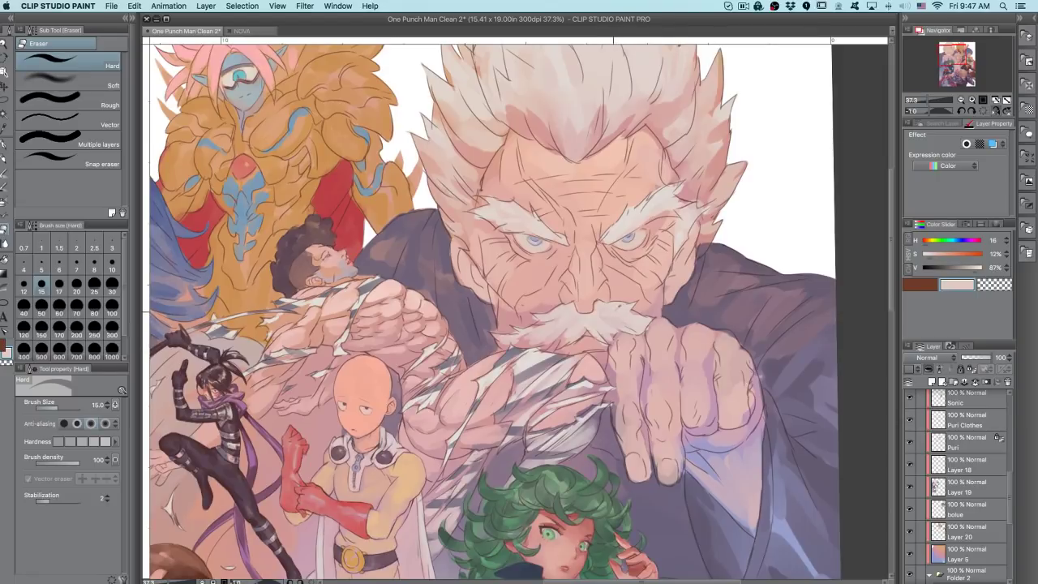
- Sample the pale tone of the old man's moustache and switch to the Transparent watercolor brush at size 10
{"action": "left_click", "coordinate": [617, 308], "text": "alt"}
{"action": "left_click", "coordinate": [614, 309], "text": "alt"}
{"action": "key", "text": "b"}
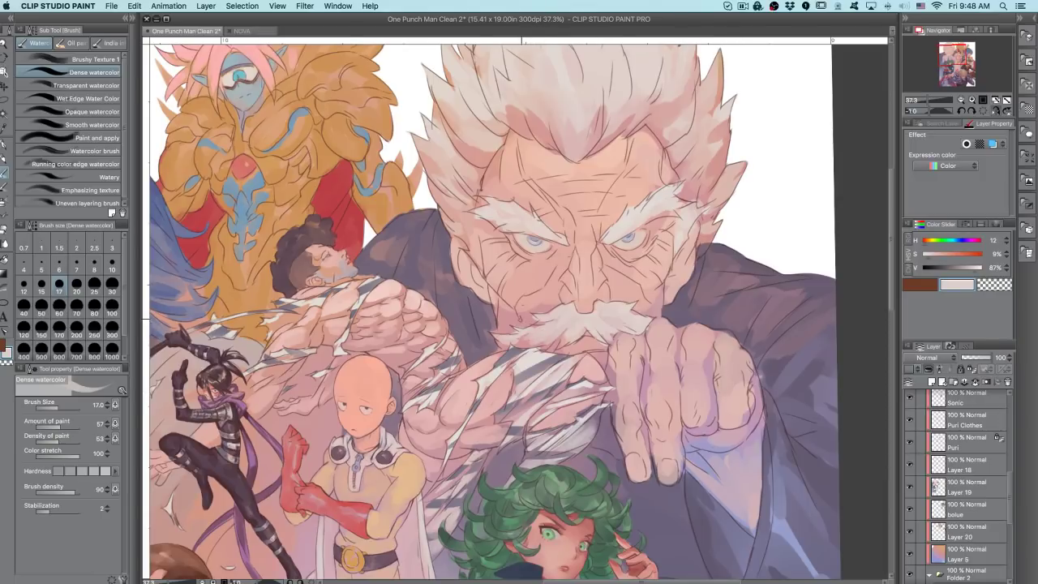
{"action": "left_click", "coordinate": [603, 312], "text": "alt"}
{"action": "key", "text": "period"}
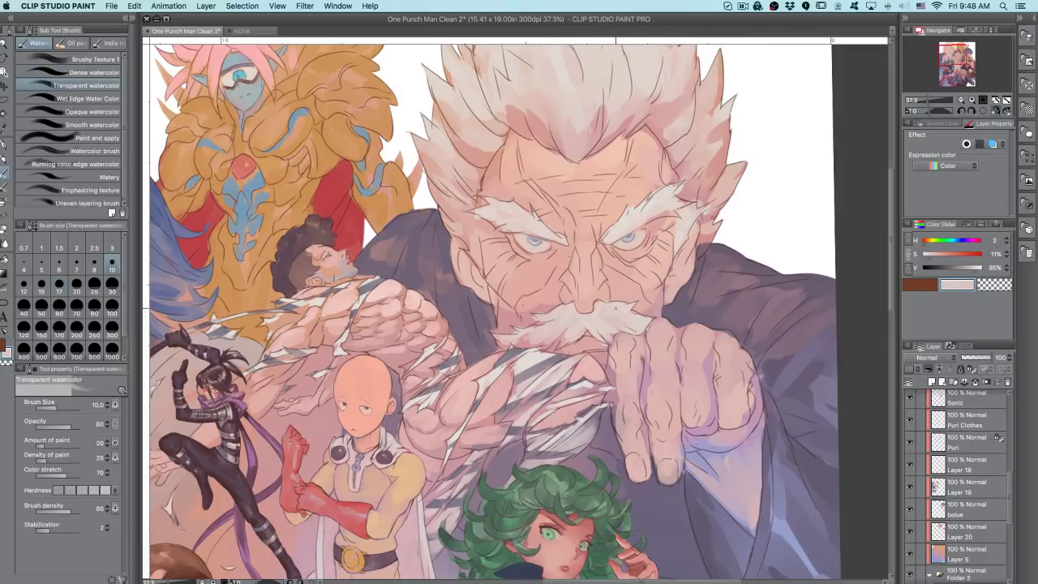
- Sample the pale pink (H 345, S 17, V 84) from the inside of the bald hero's cape
{"action": "scroll", "coordinate": [580, 249], "scroll_direction": "down", "scroll_amount": 4}
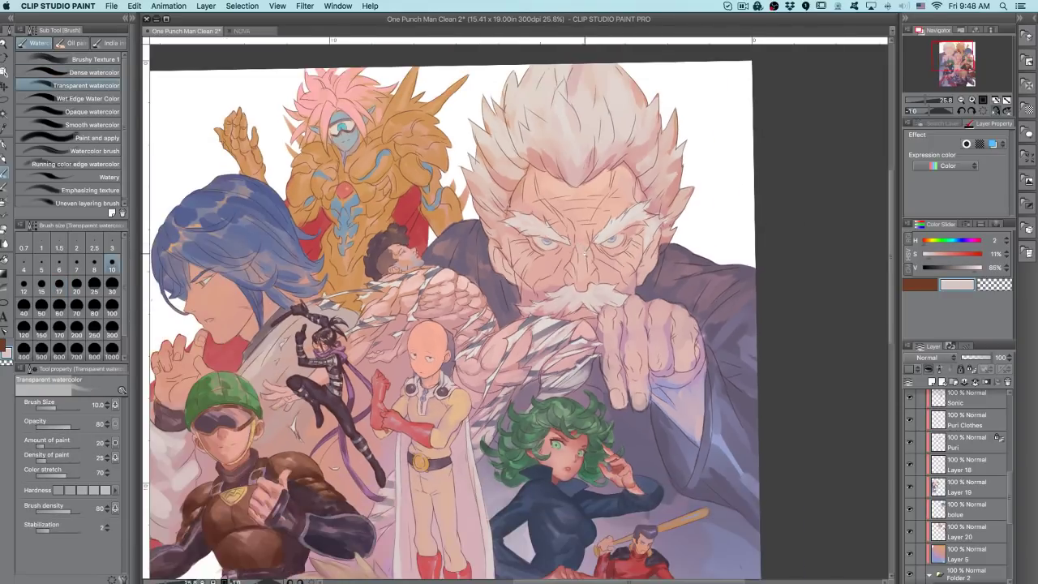
{"action": "scroll", "coordinate": [580, 249], "scroll_direction": "up", "scroll_amount": 5}
{"action": "left_click_drag", "start_coordinate": [598, 358], "coordinate": [650, 311]}
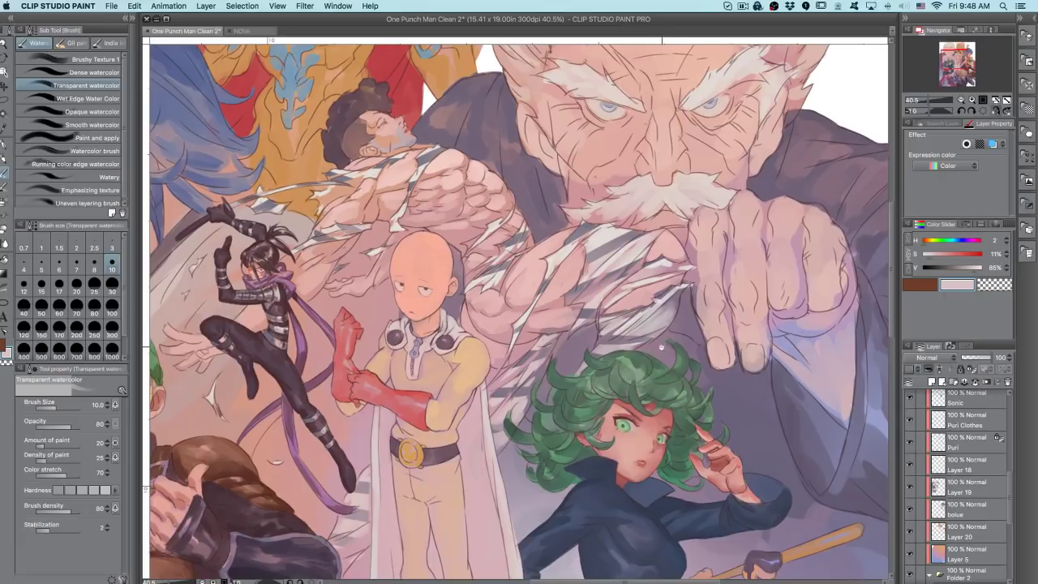
{"action": "scroll", "coordinate": [662, 348], "scroll_direction": "down", "scroll_amount": 4}
{"action": "left_click_drag", "start_coordinate": [601, 451], "coordinate": [649, 303]}
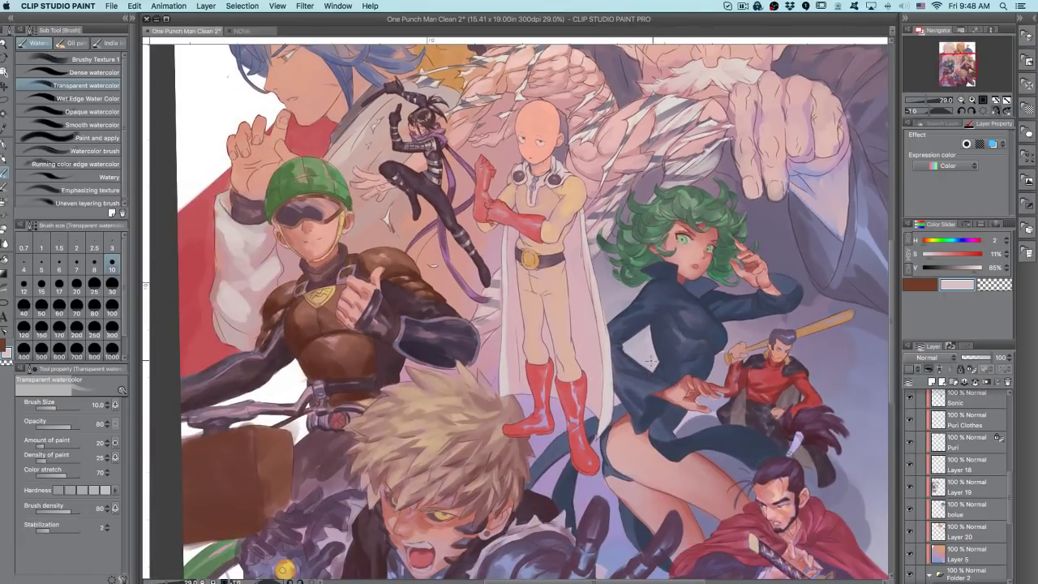
{"action": "scroll", "coordinate": [625, 400], "scroll_direction": "up", "scroll_amount": 5}
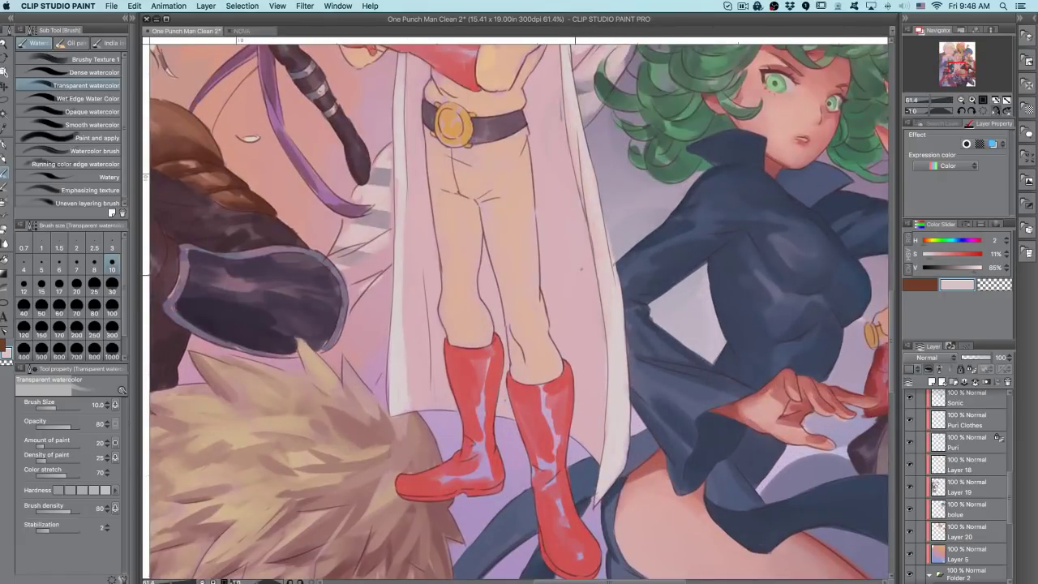
{"action": "left_click", "coordinate": [579, 263], "text": "alt"}
{"action": "scroll", "coordinate": [639, 316], "scroll_direction": "down", "scroll_amount": 7}
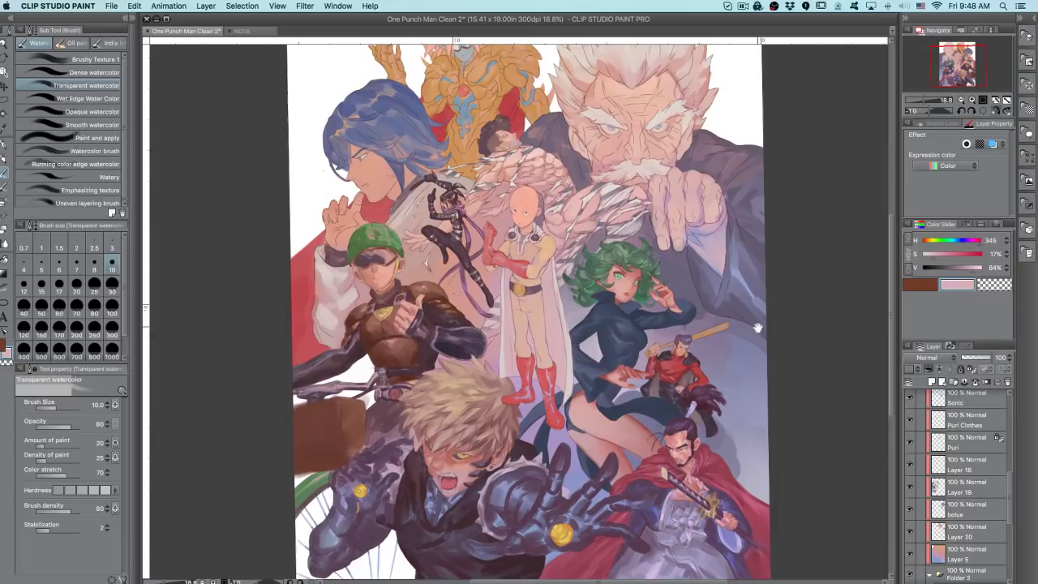
- Examine the whole composition and compare it with Layer 29 hidden and shown
{"action": "left_click_drag", "start_coordinate": [753, 337], "coordinate": [827, 207]}
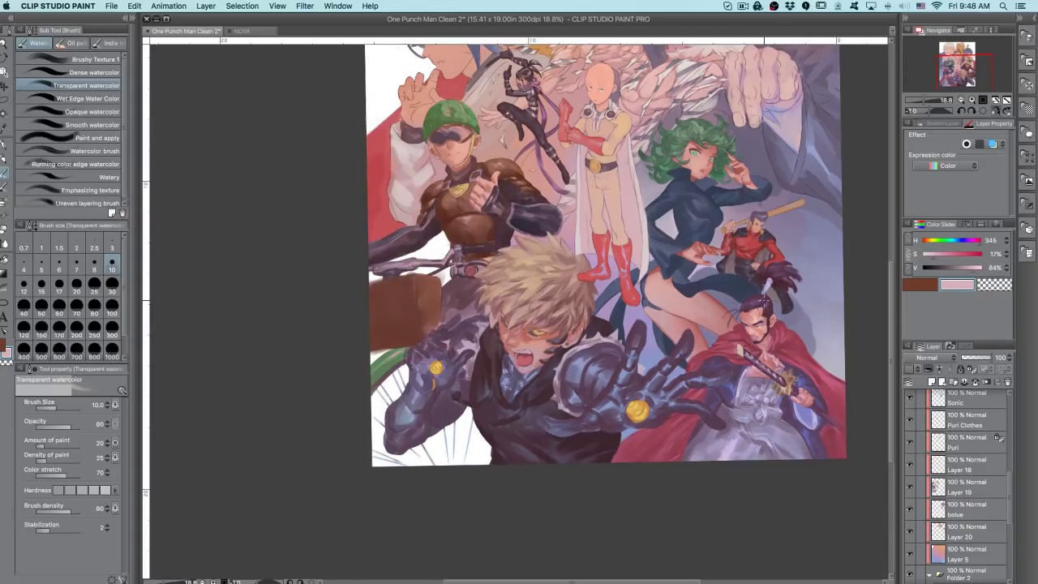
{"action": "left_click_drag", "start_coordinate": [679, 229], "coordinate": [617, 400]}
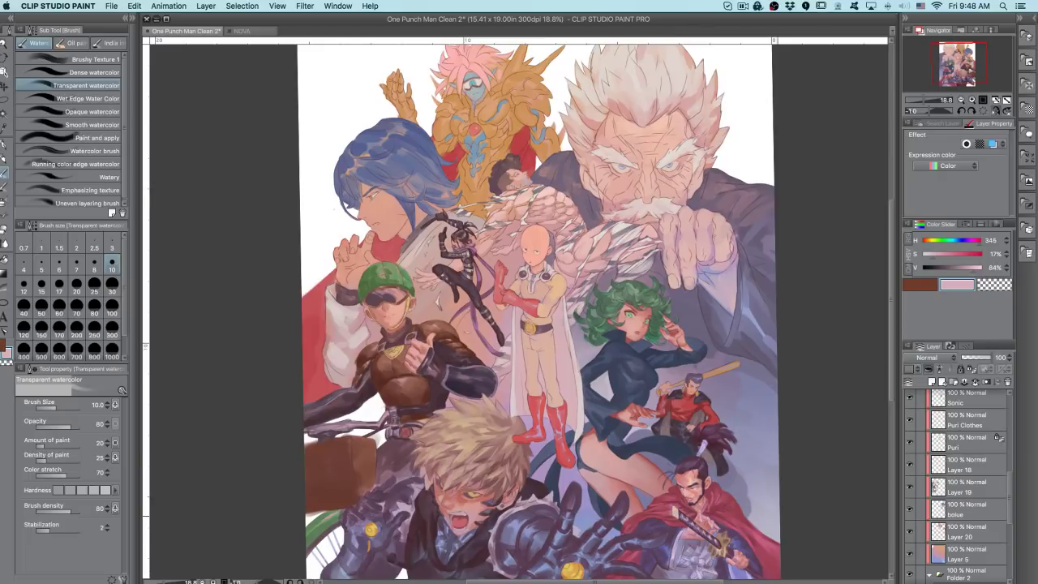
{"action": "scroll", "coordinate": [1009, 480], "scroll_direction": "up", "scroll_amount": 5}
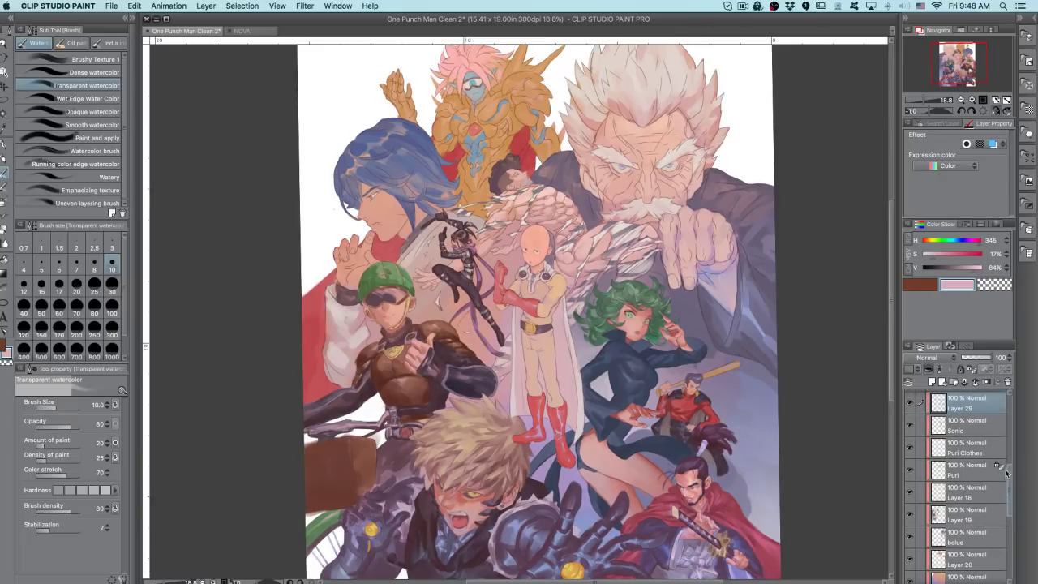
{"action": "left_click", "coordinate": [908, 485]}
{"action": "left_click", "coordinate": [909, 485]}
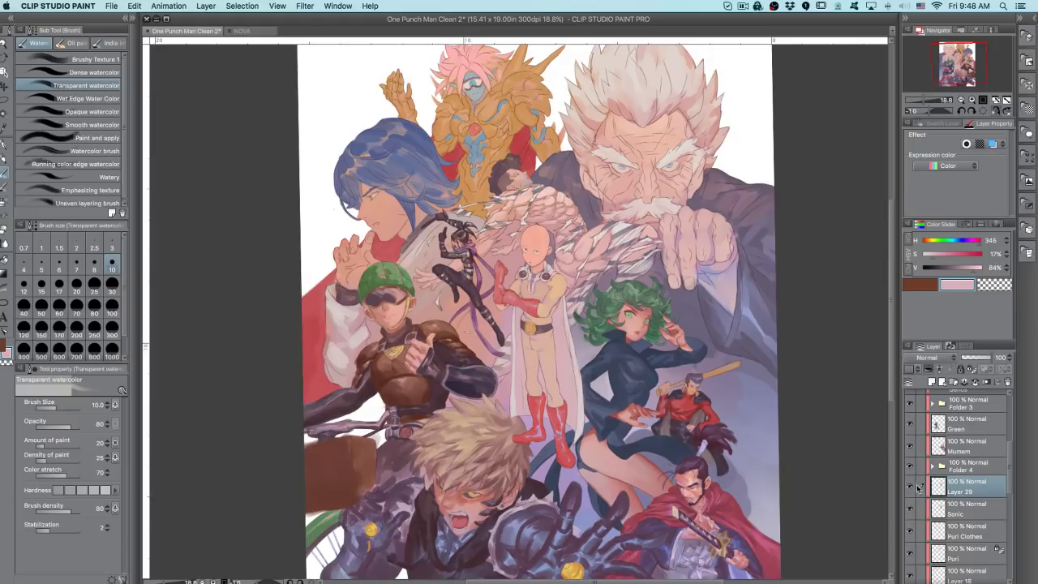
{"action": "left_click", "coordinate": [909, 486]}
{"action": "left_click", "coordinate": [909, 485]}
- Browse the layer stack below Layer 29 and toggle Layer 18's visibility to check its contents
{"action": "scroll", "coordinate": [1002, 475], "scroll_direction": "down", "scroll_amount": 5}
{"action": "scroll", "coordinate": [1002, 475], "scroll_direction": "down", "scroll_amount": 3}
{"action": "scroll", "coordinate": [993, 489], "scroll_direction": "up", "scroll_amount": 3}
{"action": "scroll", "coordinate": [1015, 473], "scroll_direction": "up", "scroll_amount": 1}
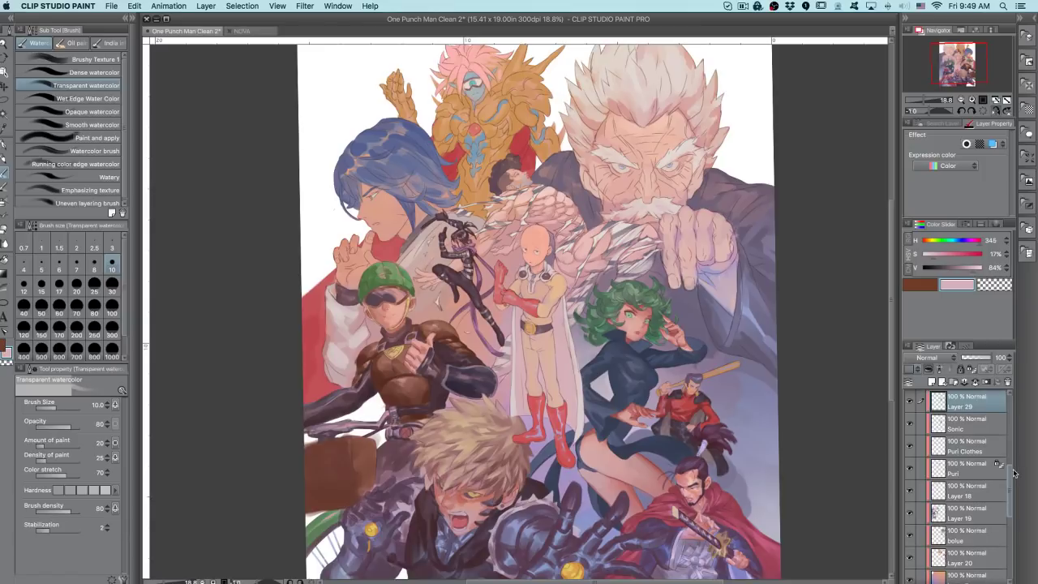
{"action": "left_click", "coordinate": [909, 491]}
{"action": "left_click", "coordinate": [909, 491]}
- Examine the full illustration with all palettes hidden, recentering it on the lower characters
{"action": "key", "text": "Tab"}
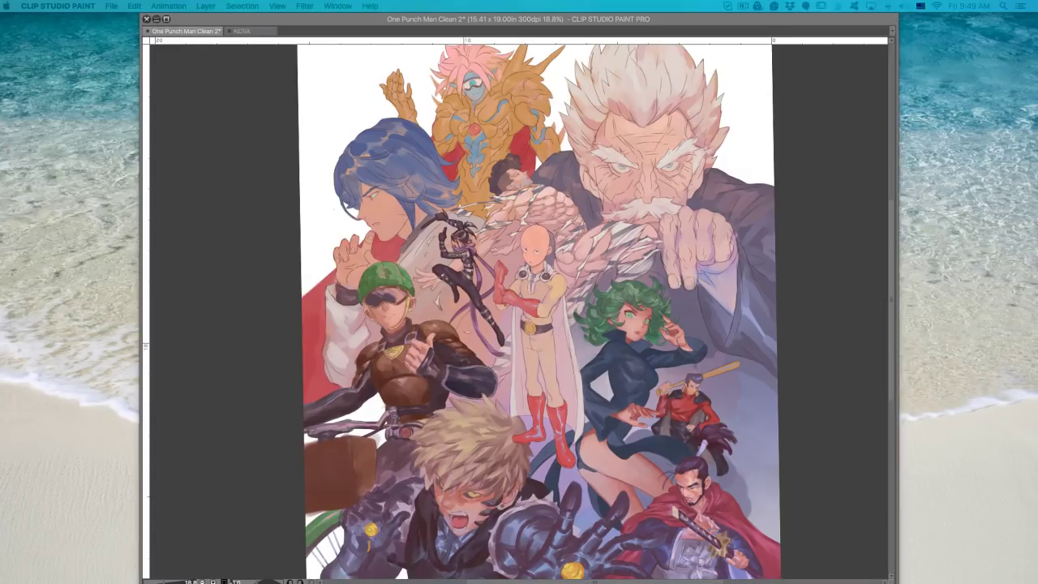
{"action": "key", "text": "Tab"}
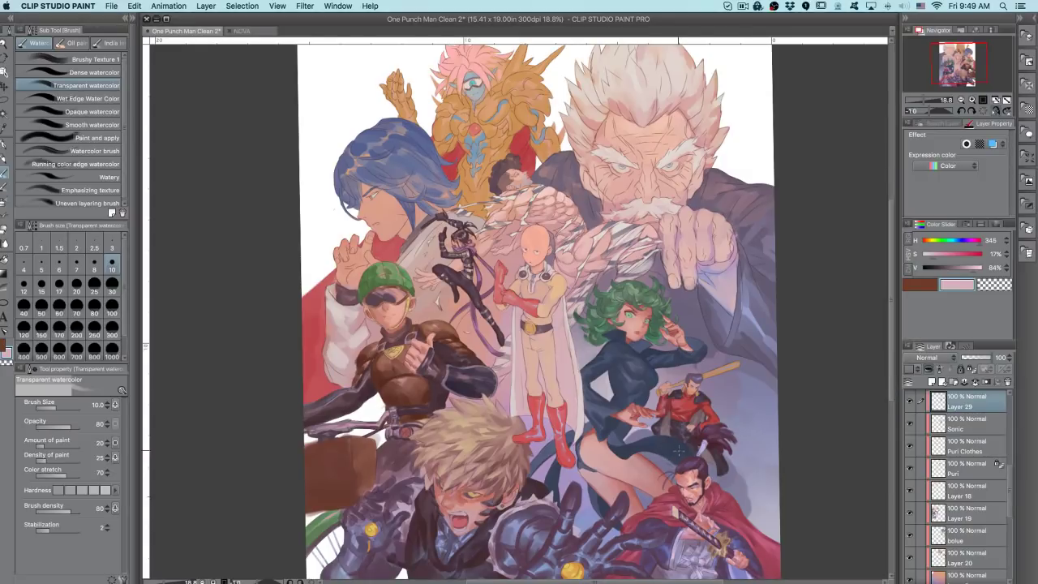
{"action": "left_click_drag", "start_coordinate": [646, 432], "coordinate": [702, 379]}
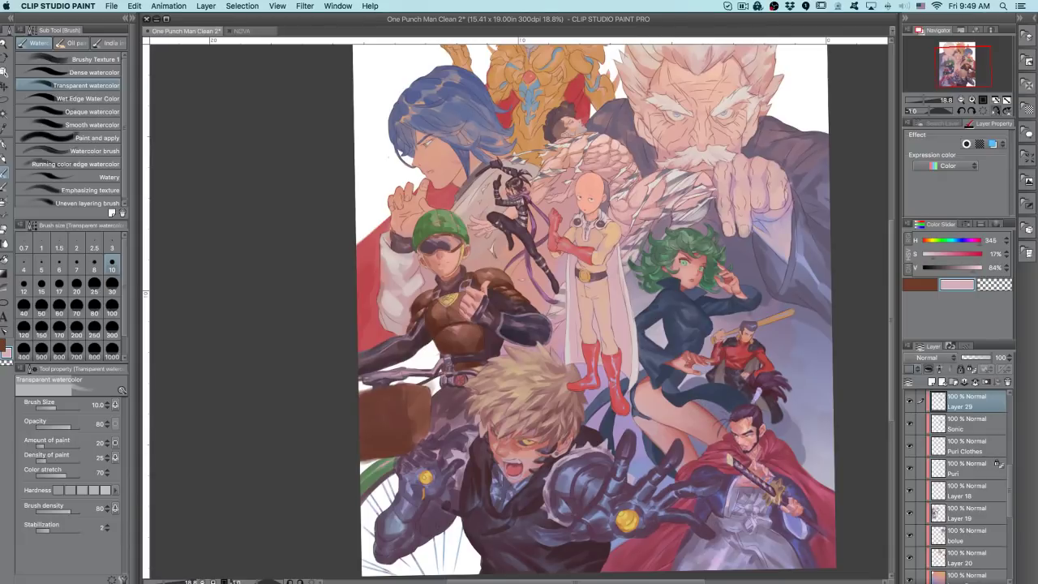
{"action": "key", "text": "Tab"}
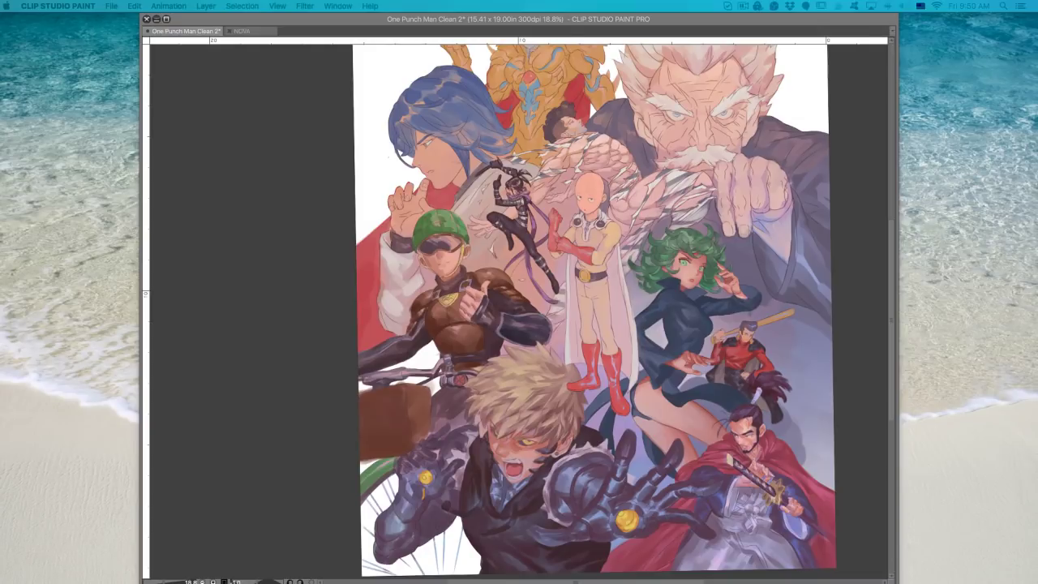
- Restore the palettes and toggle Layer 19's visibility to check its contents against the lower characters
{"action": "key", "text": "Tab"}
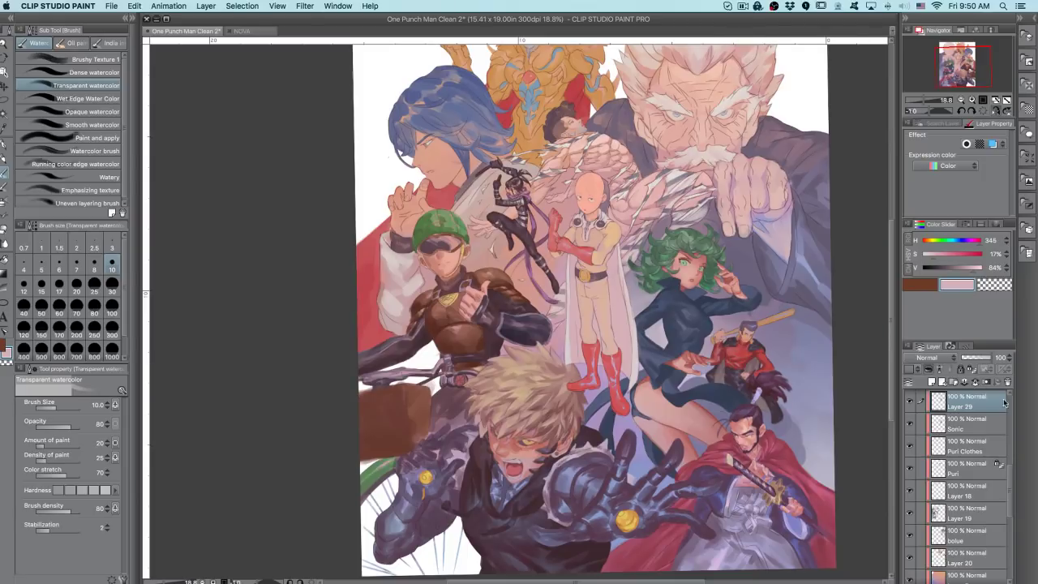
{"action": "left_click", "coordinate": [908, 512]}
{"action": "left_click", "coordinate": [909, 512]}
{"action": "left_click_drag", "start_coordinate": [1009, 483], "coordinate": [1000, 500]}
{"action": "left_click_drag", "start_coordinate": [797, 486], "coordinate": [742, 451]}
{"action": "scroll", "coordinate": [788, 422], "scroll_direction": "up", "scroll_amount": 3}
{"action": "scroll", "coordinate": [766, 420], "scroll_direction": "down", "scroll_amount": 2}
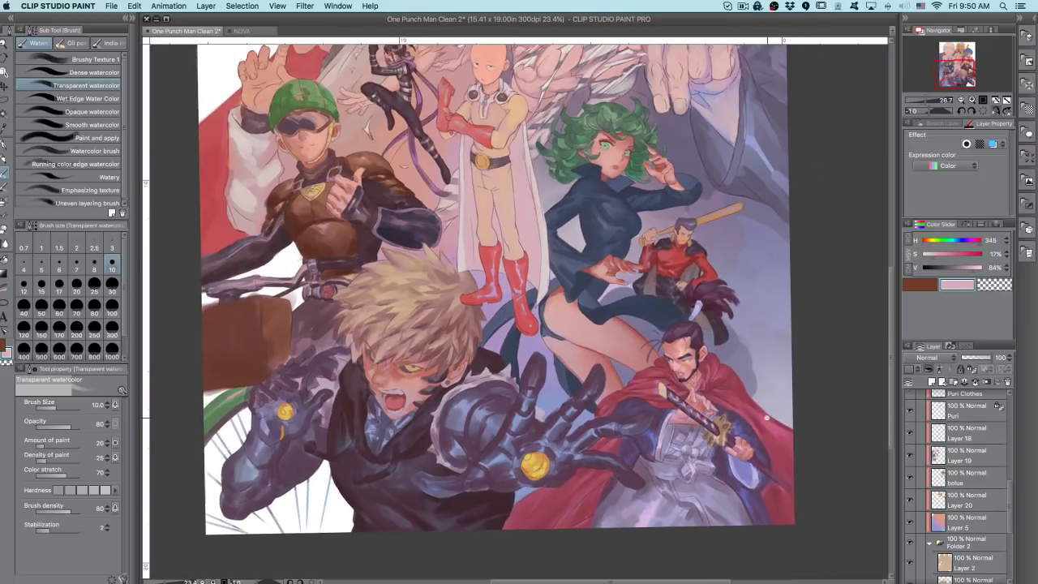
{"action": "scroll", "coordinate": [754, 456], "scroll_direction": "down", "scroll_amount": 1}
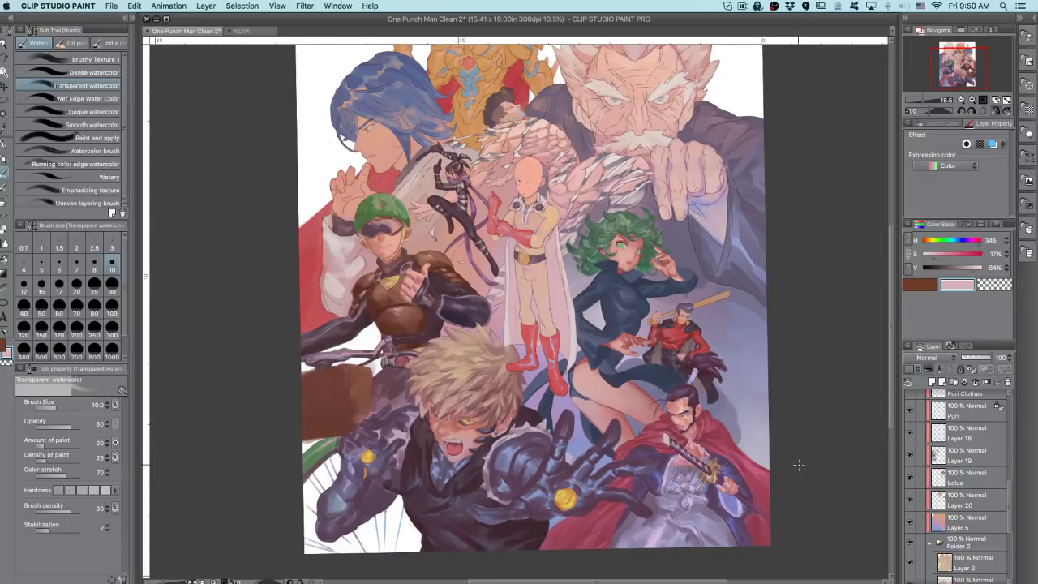
- Activate the Saitama layer and toggle its visibility to check what it contains
{"action": "scroll", "coordinate": [1005, 454], "scroll_direction": "up", "scroll_amount": 6}
{"action": "scroll", "coordinate": [1012, 454], "scroll_direction": "up", "scroll_amount": 4}
{"action": "left_click", "coordinate": [986, 444]}
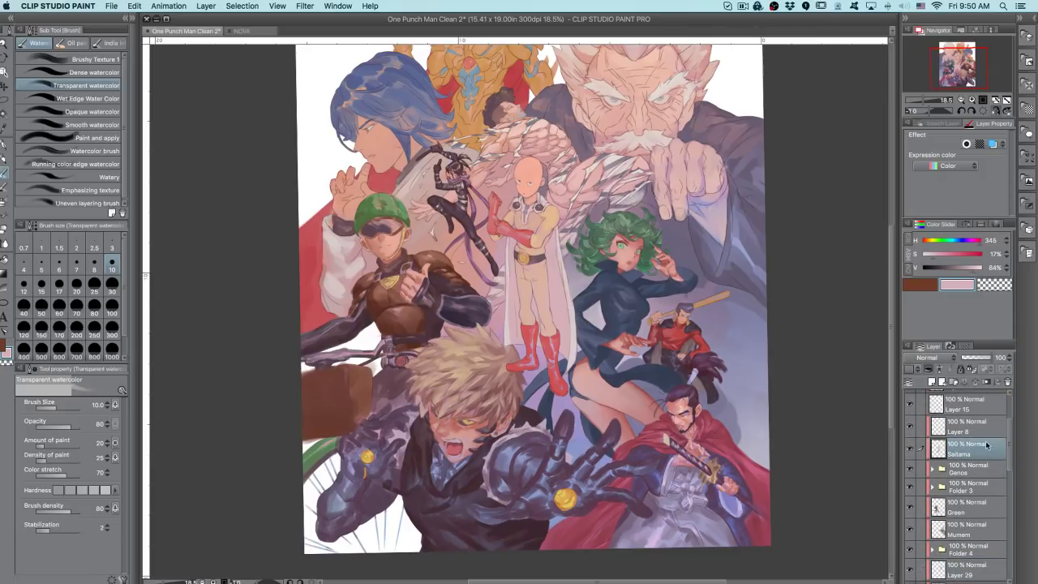
{"action": "scroll", "coordinate": [551, 276], "scroll_direction": "up", "scroll_amount": 2}
{"action": "left_click_drag", "start_coordinate": [555, 309], "coordinate": [563, 407]}
{"action": "left_click_drag", "start_coordinate": [575, 466], "coordinate": [616, 368]}
{"action": "scroll", "coordinate": [616, 368], "scroll_direction": "down", "scroll_amount": 2}
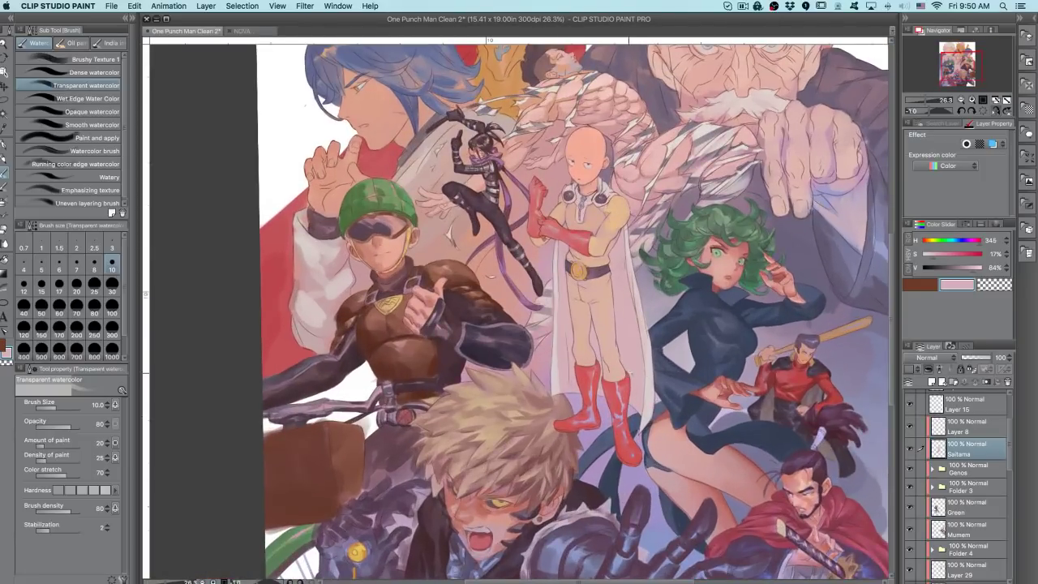
{"action": "scroll", "coordinate": [642, 361], "scroll_direction": "up", "scroll_amount": 2}
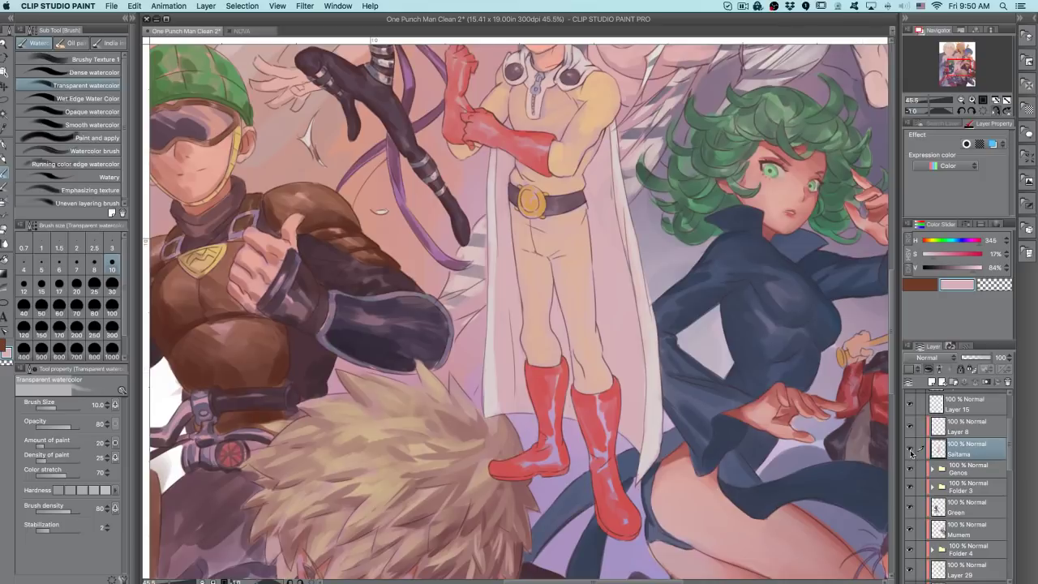
{"action": "left_click", "coordinate": [910, 451]}
{"action": "left_click", "coordinate": [910, 452]}
- Activate the Green layer, toggle its visibility, and examine the bald hero and the figures around him
{"action": "left_click", "coordinate": [940, 509]}
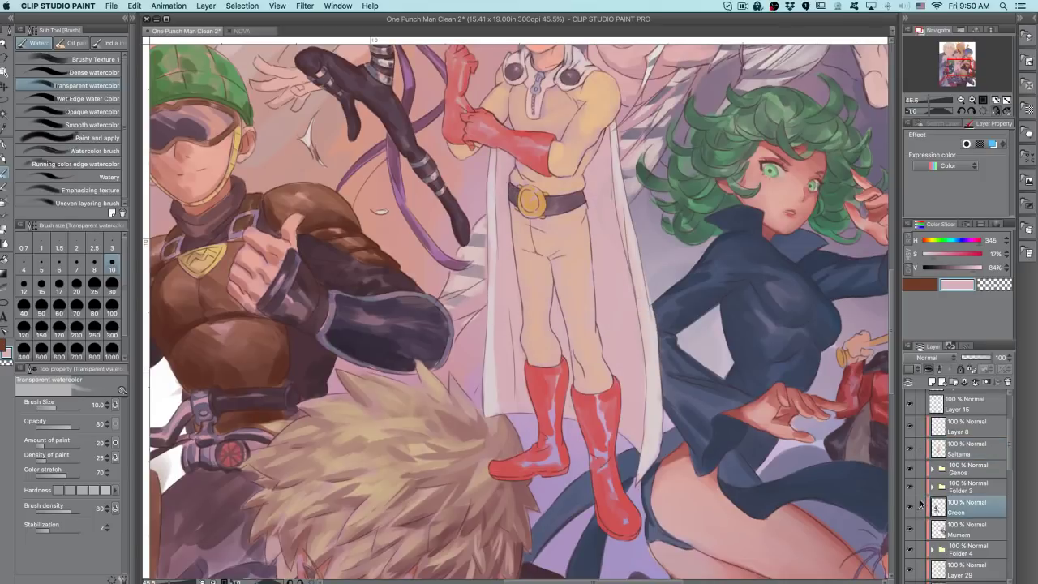
{"action": "left_click", "coordinate": [910, 508]}
{"action": "left_click", "coordinate": [909, 508]}
{"action": "scroll", "coordinate": [762, 496], "scroll_direction": "down", "scroll_amount": 3}
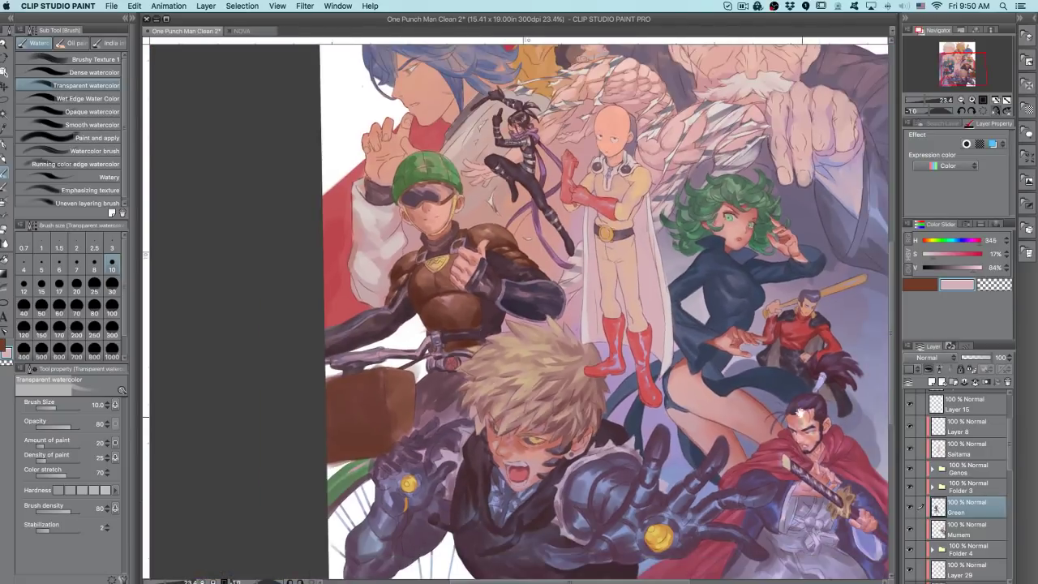
{"action": "left_click_drag", "start_coordinate": [800, 413], "coordinate": [775, 489]}
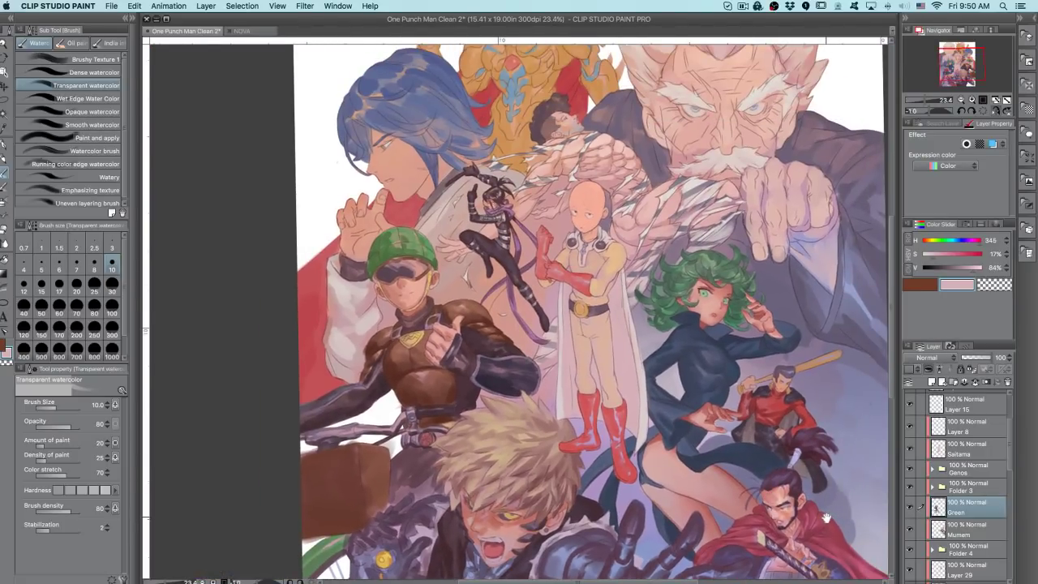
{"action": "scroll", "coordinate": [636, 194], "scroll_direction": "up", "scroll_amount": 2}
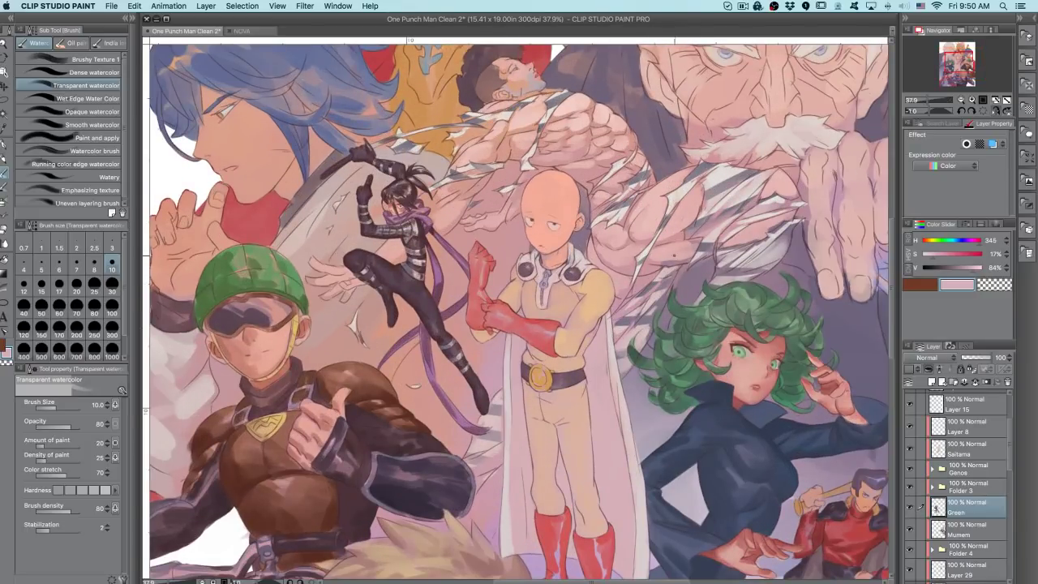
{"action": "scroll", "coordinate": [632, 316], "scroll_direction": "up", "scroll_amount": 4}
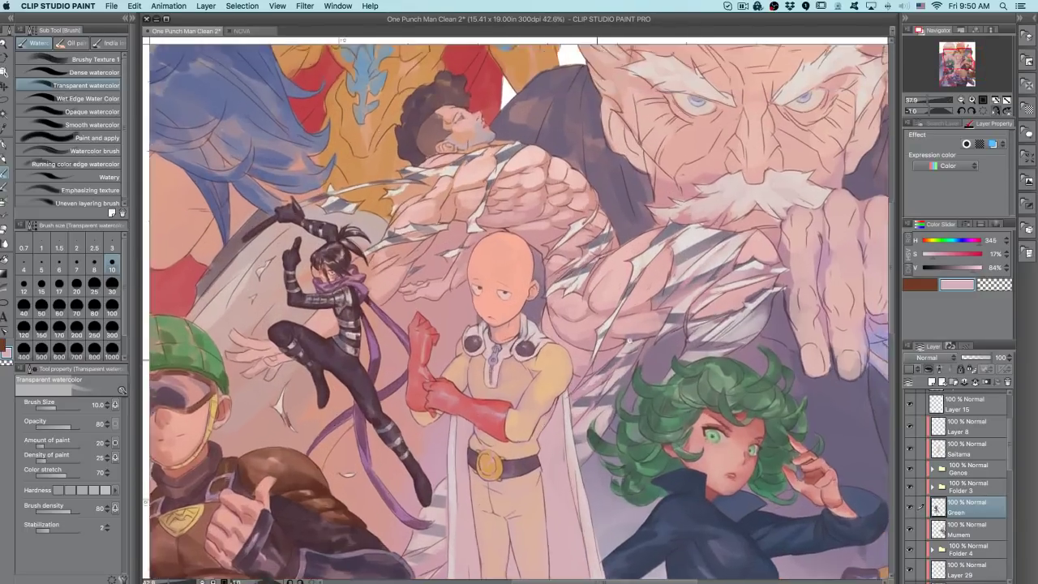
{"action": "scroll", "coordinate": [655, 336], "scroll_direction": "down", "scroll_amount": 4}
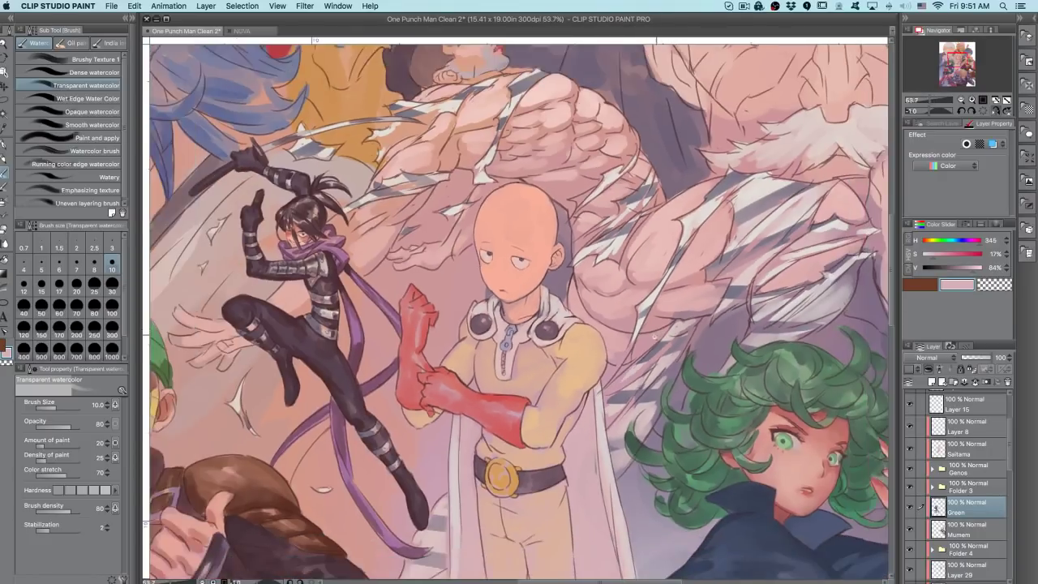
{"action": "scroll", "coordinate": [673, 316], "scroll_direction": "up", "scroll_amount": 3}
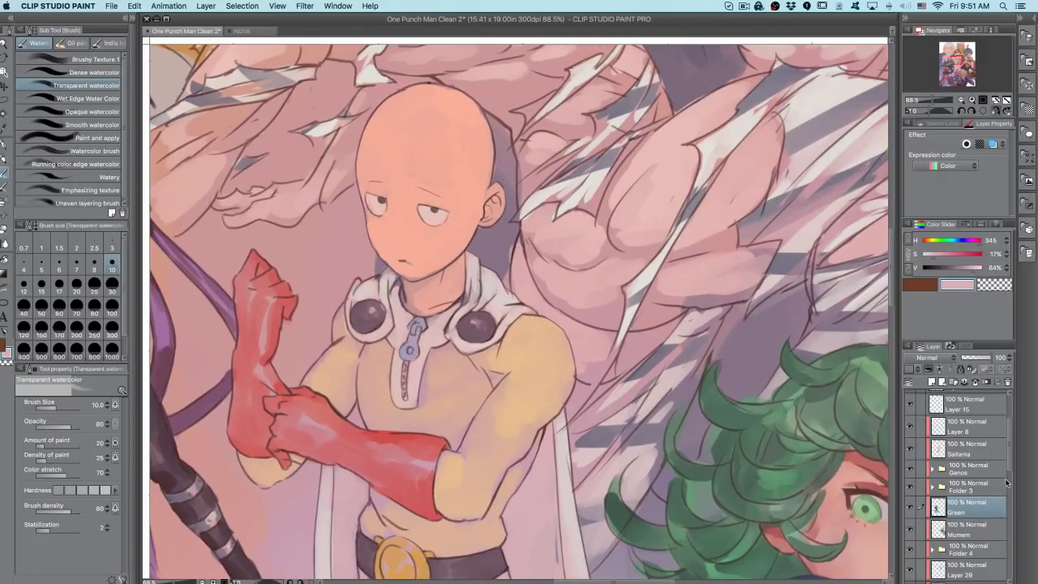
- Activate the Puri layer, sample the off-white (H 37, S 4, V 89) from the torn cloth, and set the Turnip pen to size 10
{"action": "scroll", "coordinate": [1010, 465], "scroll_direction": "down", "scroll_amount": 5}
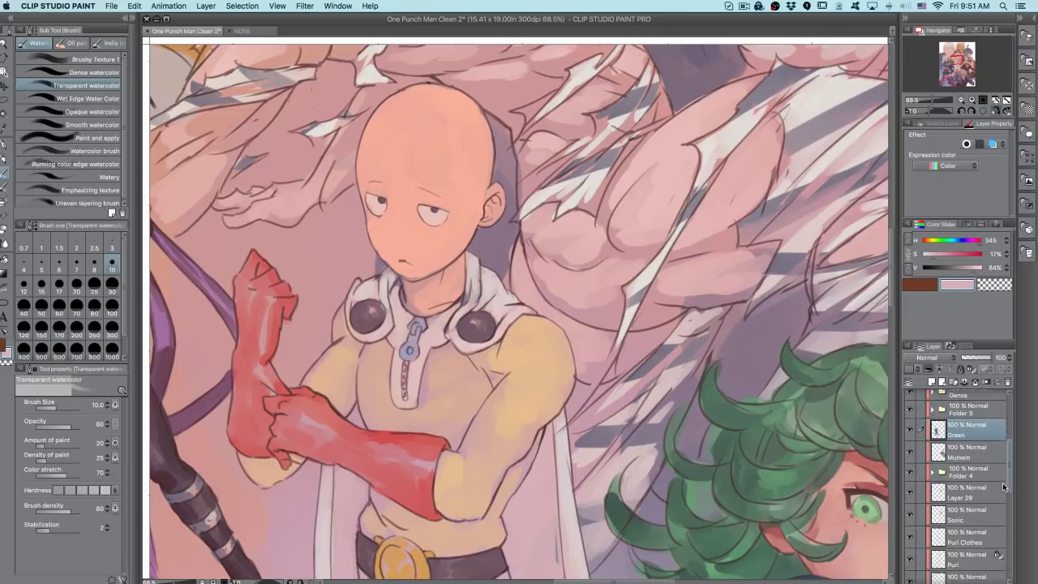
{"action": "left_click", "coordinate": [953, 533]}
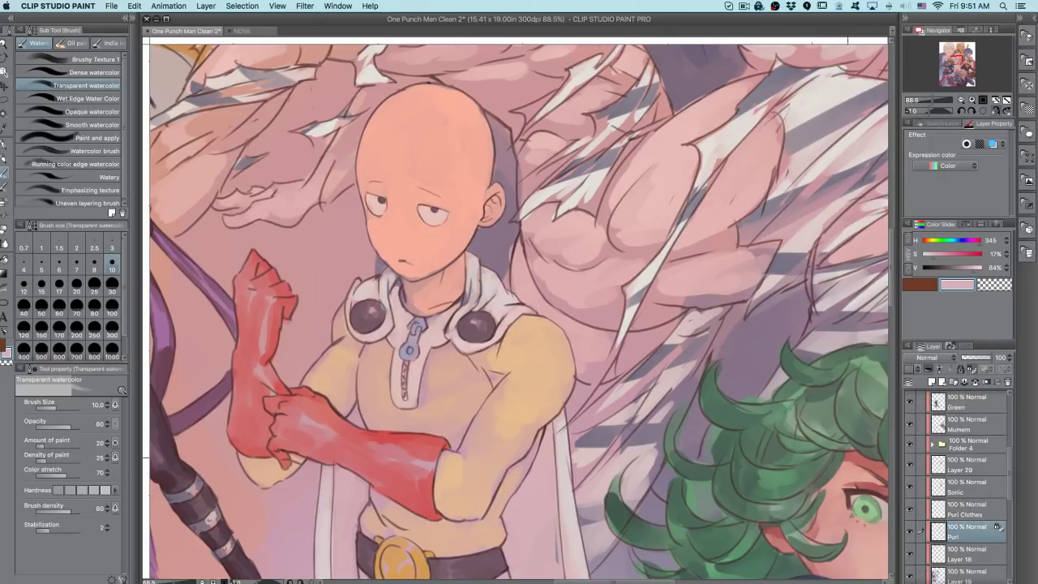
{"action": "key", "text": "period"}
{"action": "left_click", "coordinate": [599, 156], "text": "alt"}
{"action": "left_click_drag", "start_coordinate": [524, 210], "coordinate": [511, 350]}
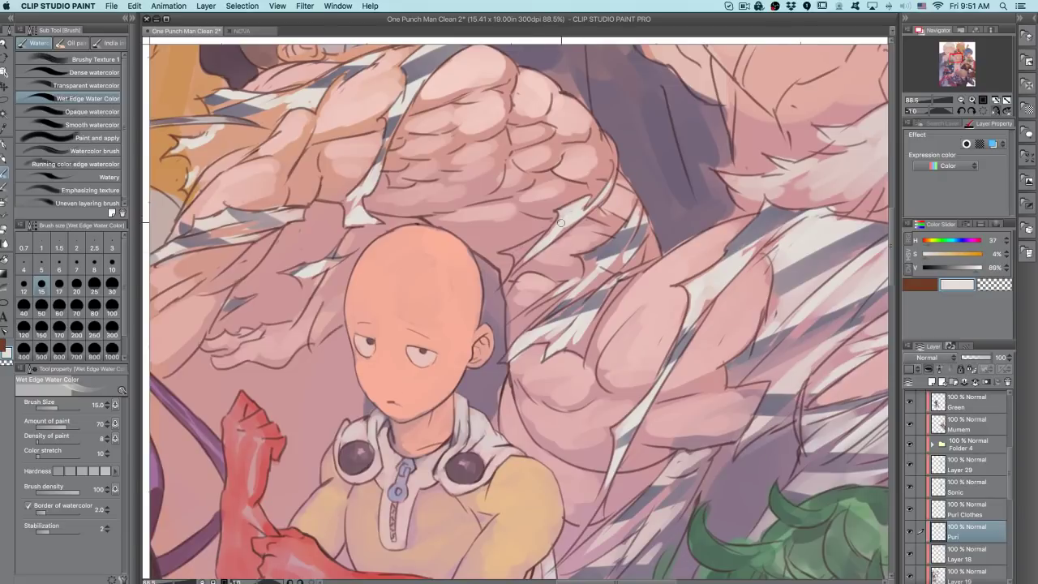
{"action": "key", "text": "p"}
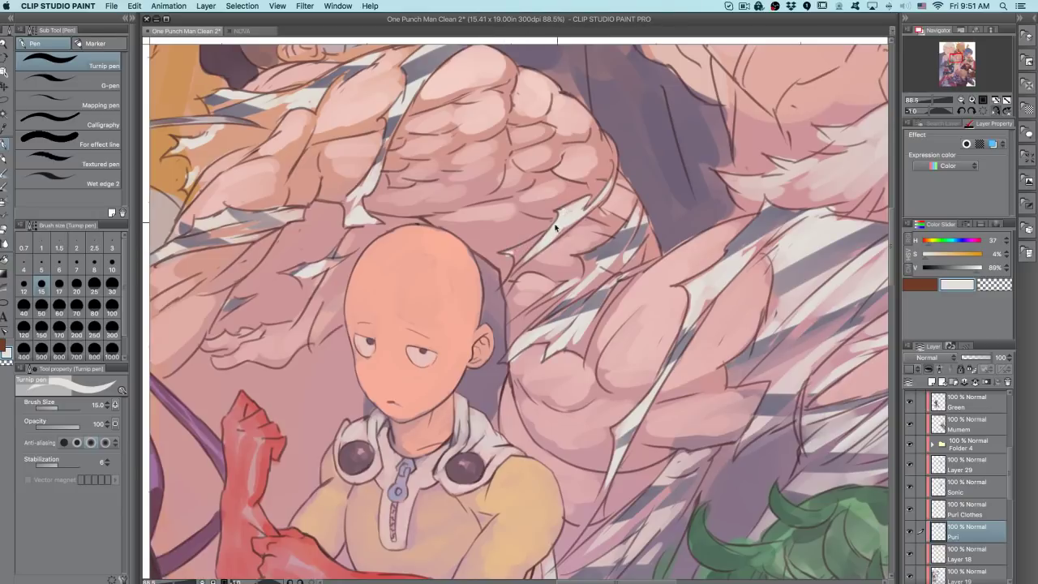
{"action": "key", "text": "bracketleft"}
{"action": "key", "text": "bracketleft"}
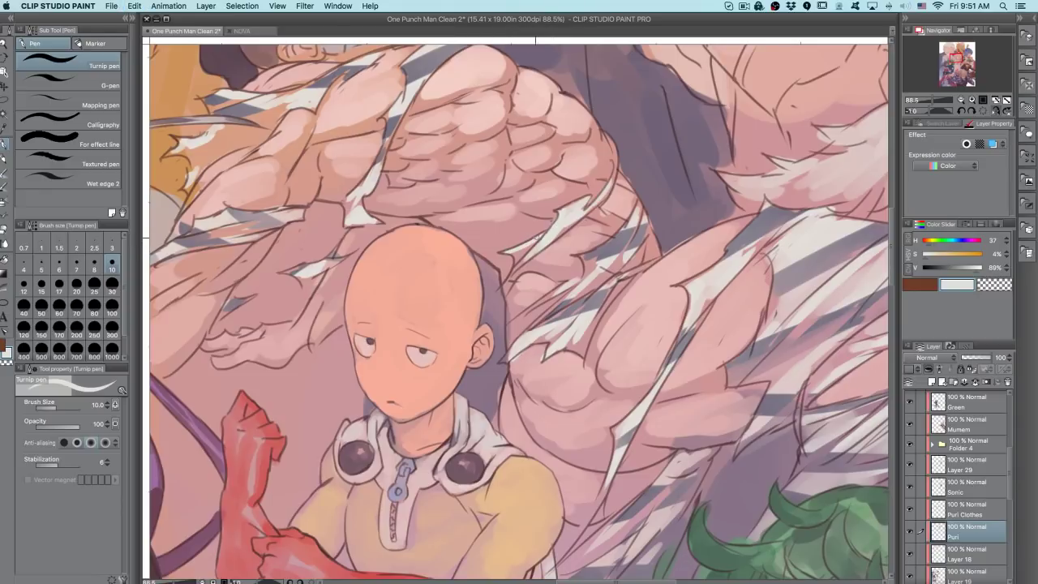
- Using Dense watercolor on the Puri Clothes layer, sample the grey-violet (H 268, S 9, V 57) and compare the layer hidden and shown
{"action": "key", "text": "b"}
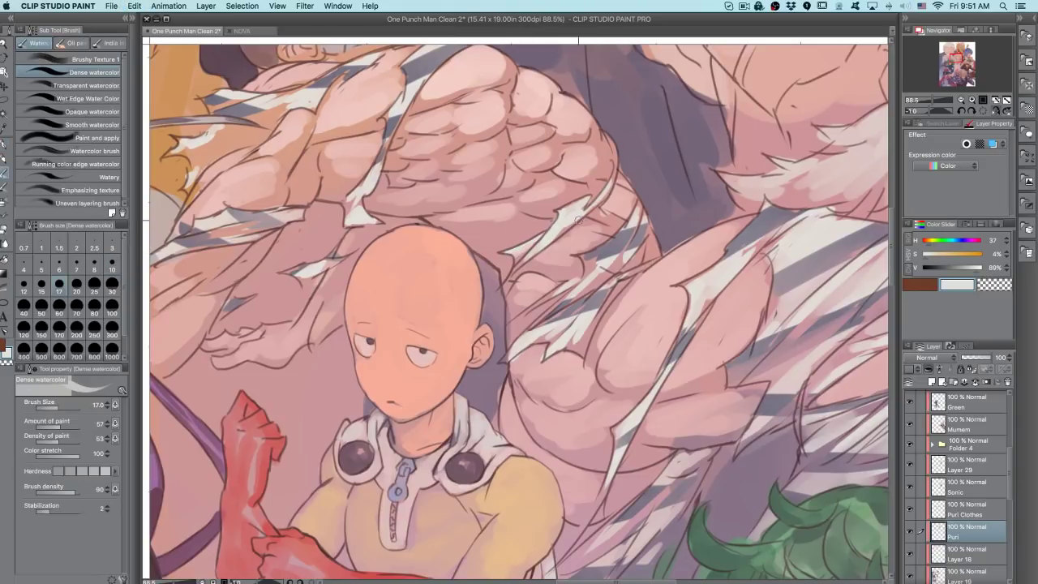
{"action": "scroll", "coordinate": [572, 208], "scroll_direction": "down", "scroll_amount": 2}
{"action": "scroll", "coordinate": [566, 241], "scroll_direction": "down", "scroll_amount": 6}
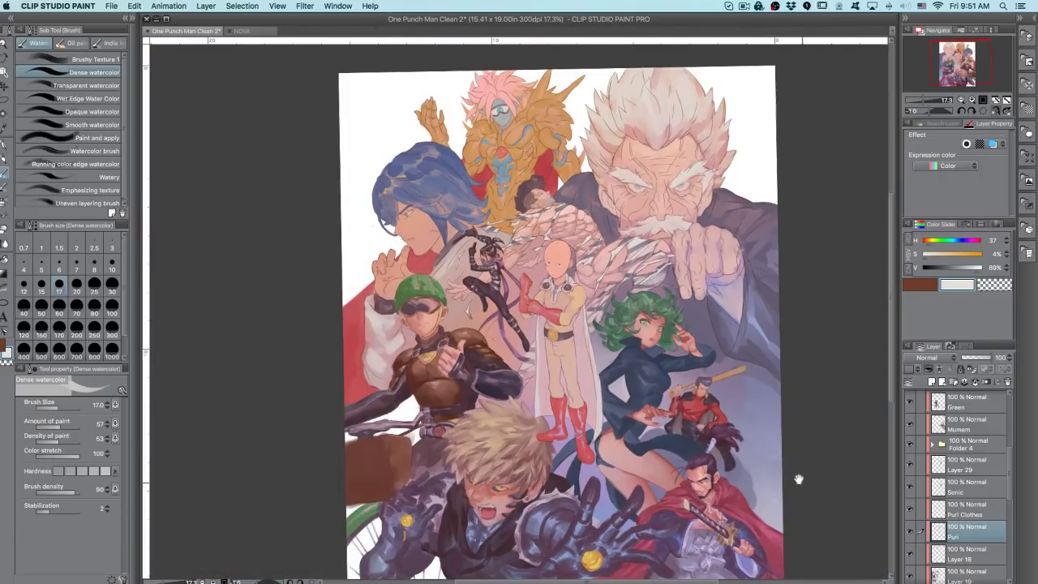
{"action": "left_click", "coordinate": [962, 507]}
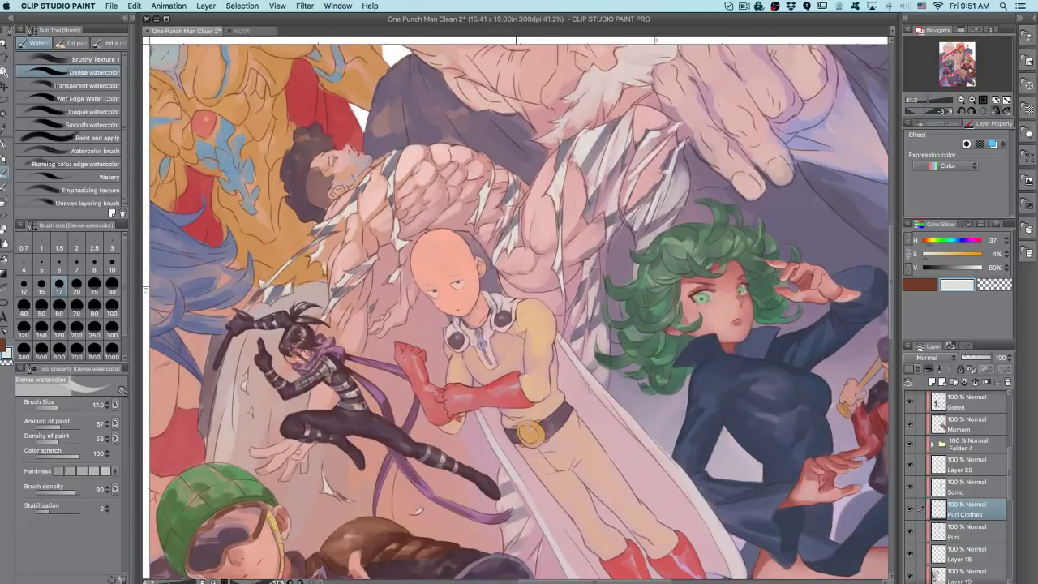
{"action": "left_click", "coordinate": [492, 234], "text": "alt"}
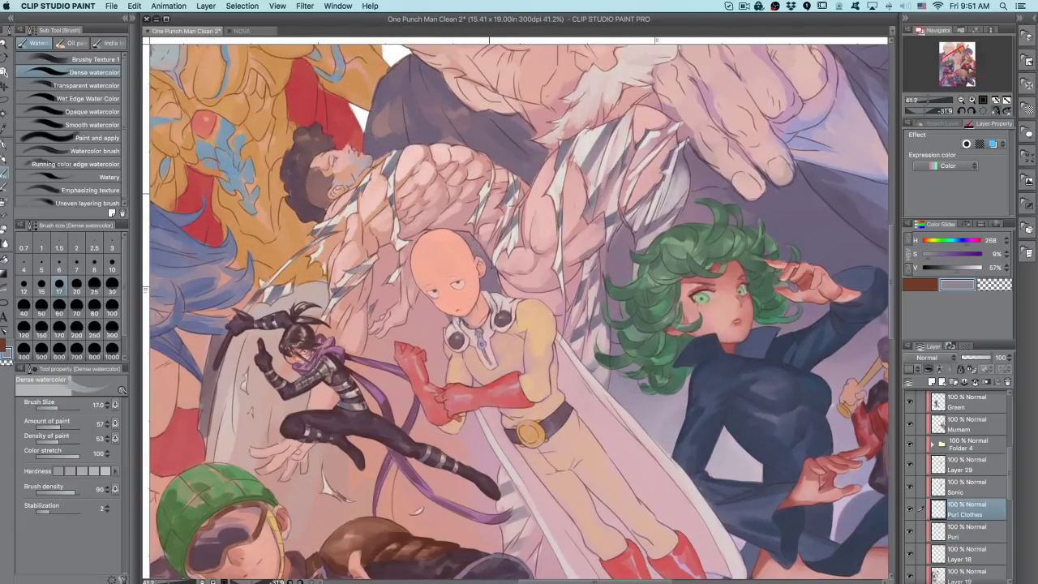
{"action": "left_click_drag", "start_coordinate": [685, 105], "coordinate": [634, 460]}
{"action": "scroll", "coordinate": [648, 457], "scroll_direction": "down", "scroll_amount": 5}
{"action": "left_click_drag", "start_coordinate": [799, 357], "coordinate": [875, 220]}
{"action": "left_click_drag", "start_coordinate": [735, 389], "coordinate": [693, 251]}
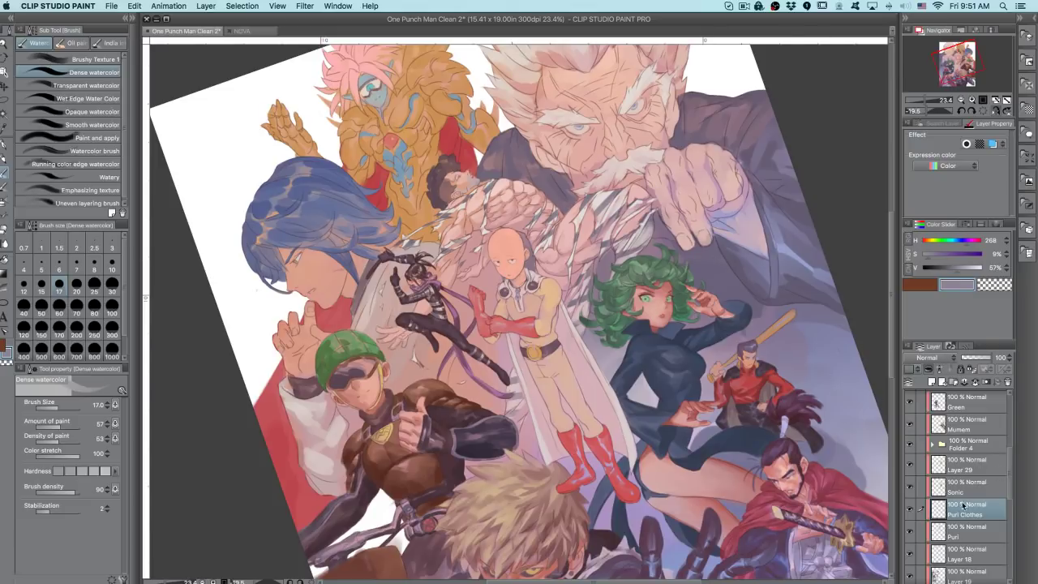
{"action": "left_click", "coordinate": [907, 510]}
{"action": "left_click", "coordinate": [908, 509]}
- Add a new layer directly above the Saitama layer
{"action": "scroll", "coordinate": [989, 489], "scroll_direction": "down", "scroll_amount": 3}
{"action": "scroll", "coordinate": [996, 489], "scroll_direction": "up", "scroll_amount": 10}
{"action": "scroll", "coordinate": [997, 437], "scroll_direction": "down", "scroll_amount": 2}
{"action": "left_click", "coordinate": [982, 439]}
{"action": "left_click", "coordinate": [932, 381]}
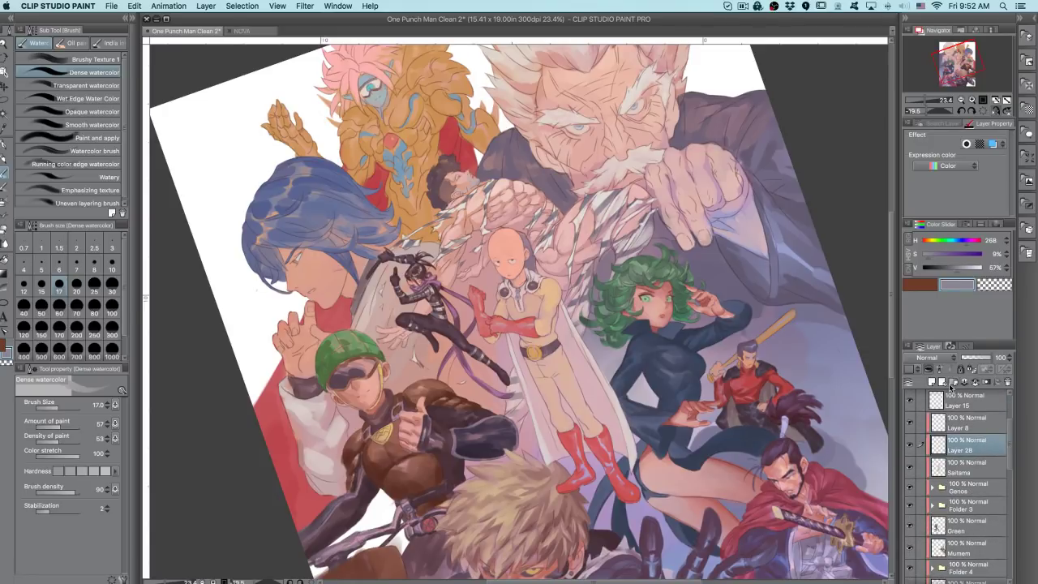
- Sample the muted pink (H 0, S 27, V 66) near the bald hero's neck and set the Transparent watercolor brush to size 17
{"action": "key", "text": "."}
{"action": "left_click_drag", "start_coordinate": [702, 330], "coordinate": [633, 276]}
{"action": "left_click_drag", "start_coordinate": [459, 299], "coordinate": [541, 252]}
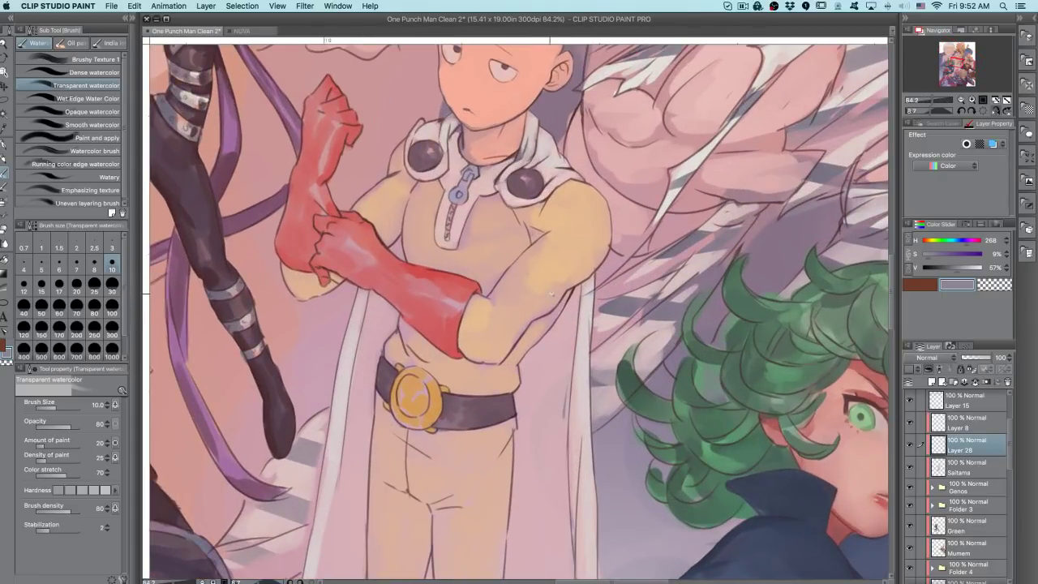
{"action": "scroll", "coordinate": [550, 296], "scroll_direction": "up", "scroll_amount": 3}
{"action": "left_click_drag", "start_coordinate": [458, 105], "coordinate": [431, 279]}
{"action": "left_click", "coordinate": [442, 171], "text": "alt"}
{"action": "key", "text": "bracketright"}
{"action": "key", "text": "bracketright"}
{"action": "key", "text": "bracketright"}
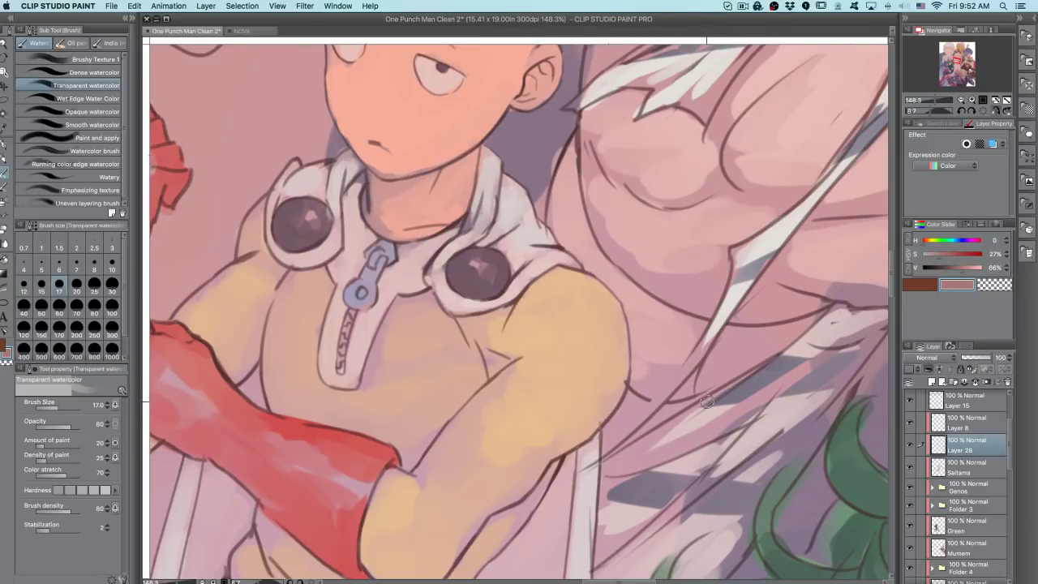
- Paint a shadow on the bald hero's inner elbow above the glove cuff with Wet Edge Water Color at size 30
{"action": "key", "text": "period"}
{"action": "key", "text": "bracketright"}
{"action": "key", "text": "bracketright"}
{"action": "key", "text": "bracketright"}
{"action": "key", "text": "bracketright"}
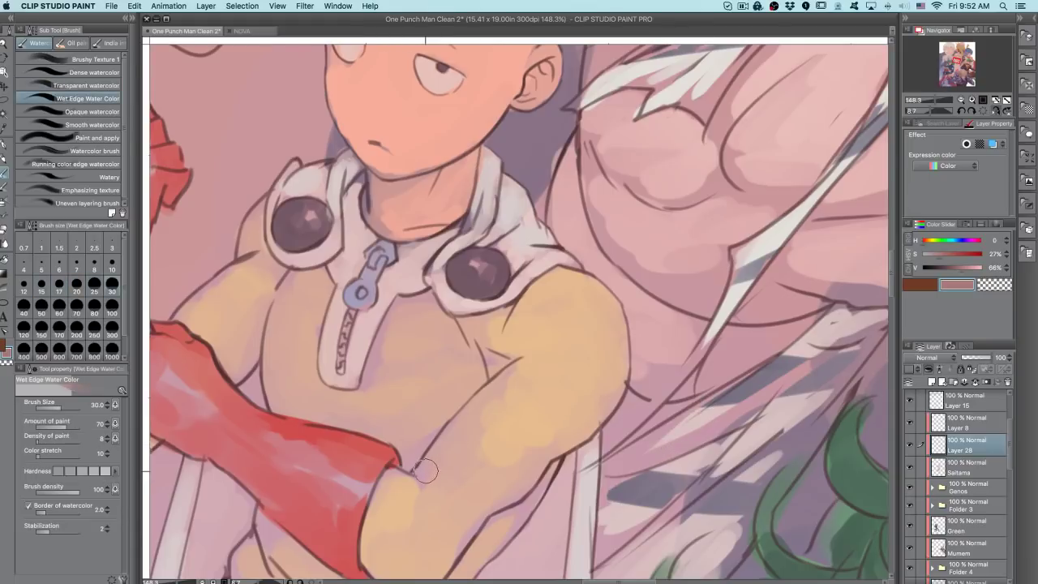
{"action": "left_click_drag", "start_coordinate": [442, 447], "coordinate": [429, 470]}
{"action": "left_click_drag", "start_coordinate": [625, 434], "coordinate": [655, 304]}
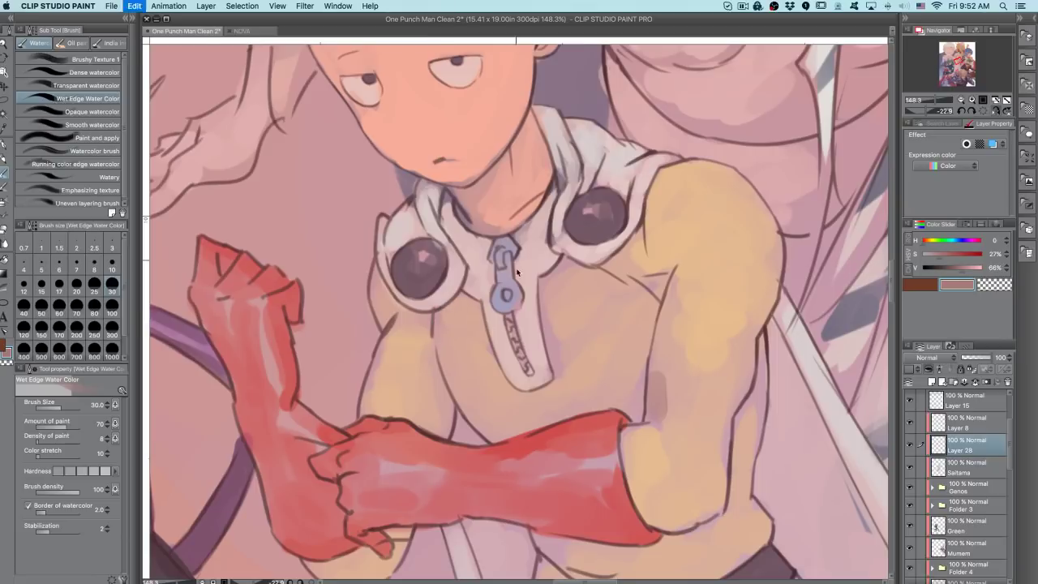
- Shade the bald hero's far shoulder, upper arm and chest edge with Dense watercolor at size 20
{"action": "key", "text": "comma"}
{"action": "key", "text": "comma"}
{"action": "key", "text": "bracketright"}
{"action": "key", "text": "bracketright"}
{"action": "key", "text": "bracketright"}
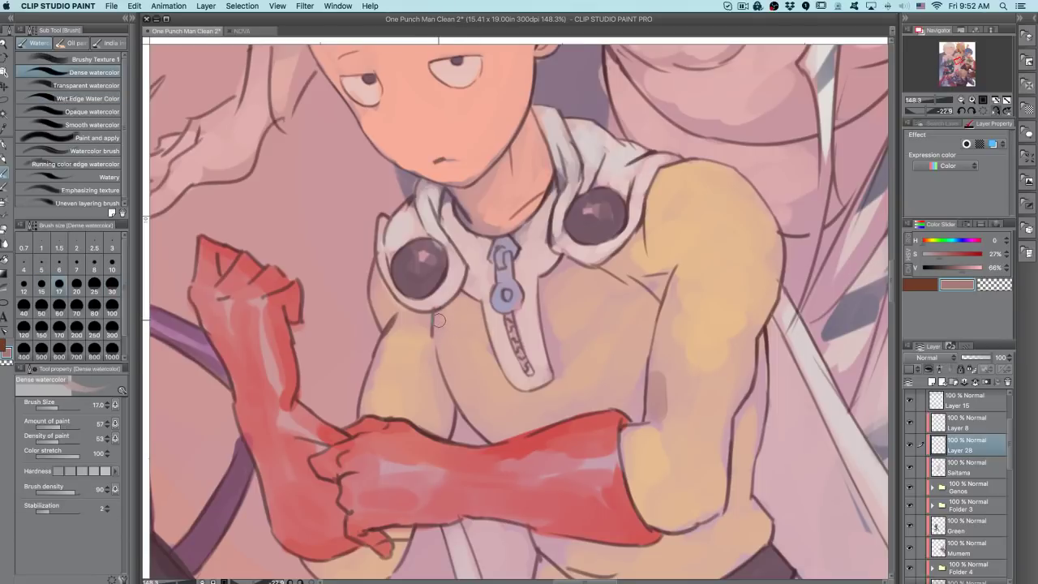
{"action": "left_click_drag", "start_coordinate": [383, 321], "coordinate": [374, 297]}
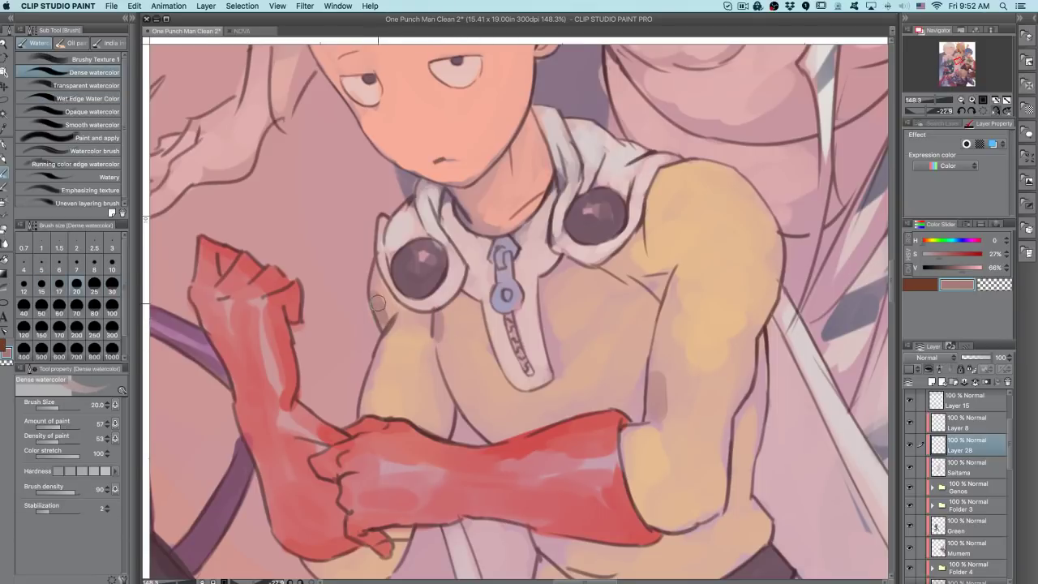
{"action": "left_click_drag", "start_coordinate": [436, 427], "coordinate": [459, 397]}
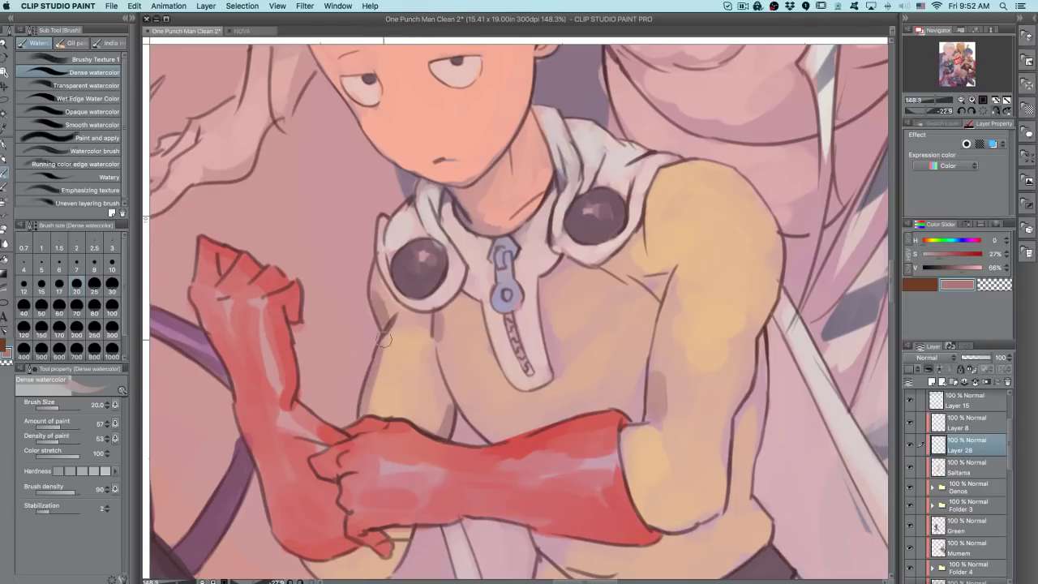
{"action": "left_click_drag", "start_coordinate": [360, 419], "coordinate": [394, 316]}
- Shade the undersides of both of the bald hero's elbows with the same muted pink
{"action": "scroll", "coordinate": [365, 413], "scroll_direction": "down", "scroll_amount": 5}
{"action": "mouse_move", "coordinate": [339, 398]}
{"action": "left_mouse_down"}
{"action": "mouse_move", "coordinate": [392, 430]}
{"action": "mouse_move", "coordinate": [382, 435]}
{"action": "left_mouse_up"}
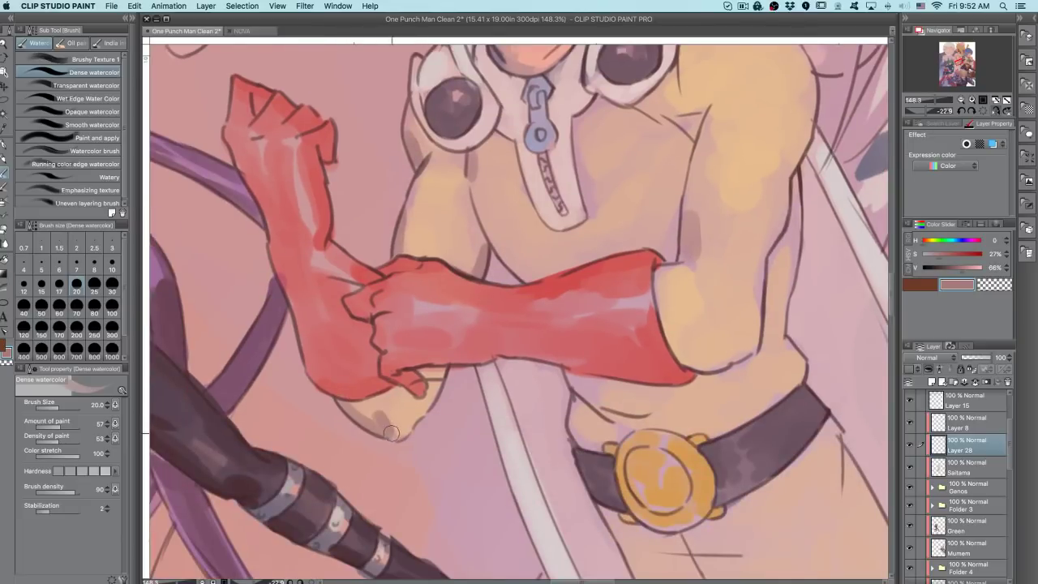
{"action": "mouse_move", "coordinate": [696, 358]}
{"action": "left_mouse_down"}
{"action": "mouse_move", "coordinate": [726, 364]}
{"action": "mouse_move", "coordinate": [753, 351]}
{"action": "left_mouse_up"}
{"action": "scroll", "coordinate": [622, 422], "scroll_direction": "down", "scroll_amount": 5}
{"action": "left_click_drag", "start_coordinate": [622, 440], "coordinate": [596, 453]}
{"action": "scroll", "coordinate": [814, 312], "scroll_direction": "up", "scroll_amount": 2}
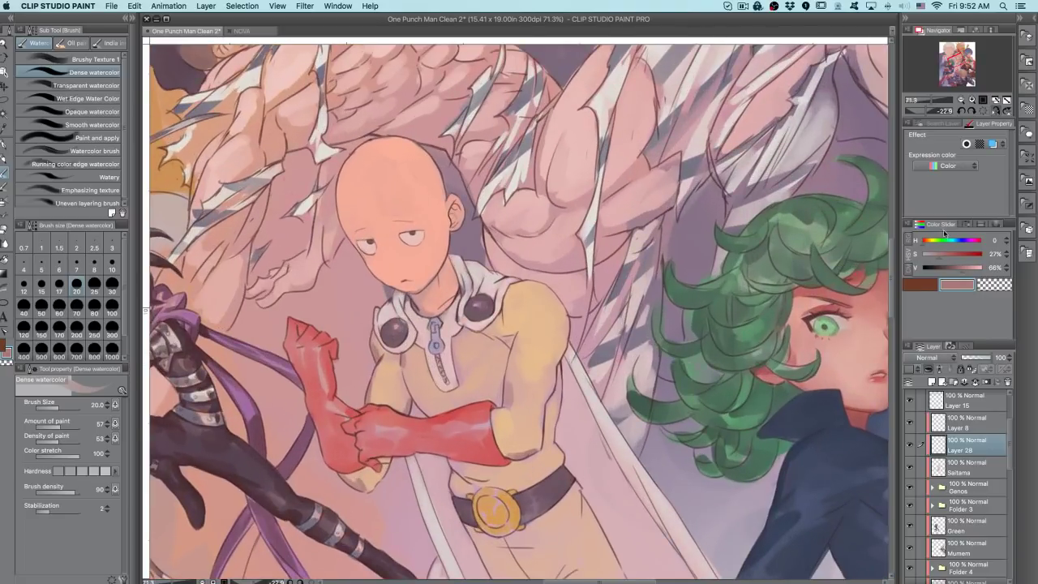
- Darken the paint colour to H 0, S 43, V 55 and set the Dense watercolor brush to size 20
{"action": "left_click", "coordinate": [955, 266]}
{"action": "key", "text": "bracketright"}
{"action": "key", "text": "bracketright"}
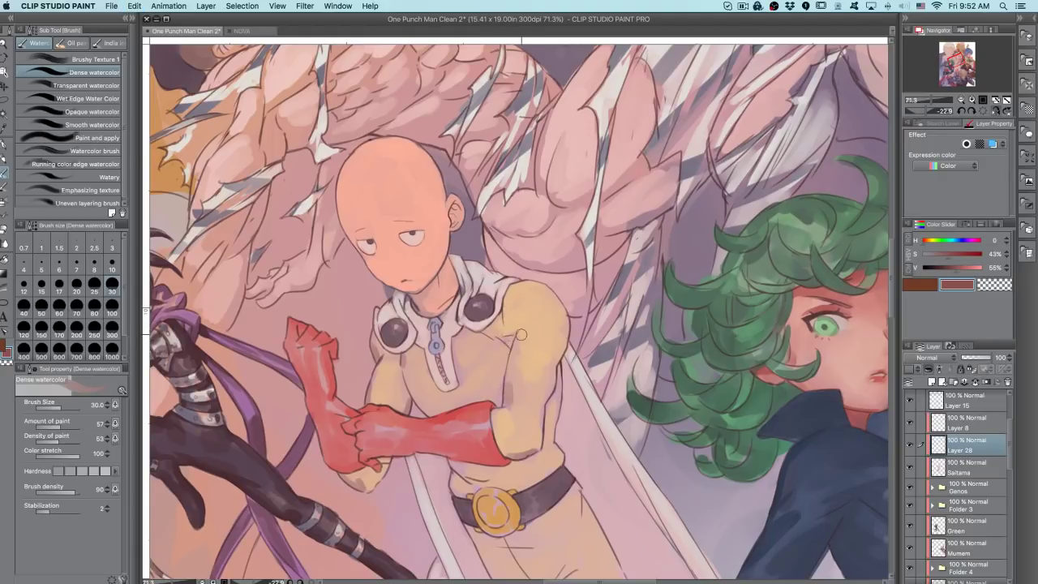
{"action": "key", "text": "bracketleft"}
{"action": "key", "text": "bracketleft"}
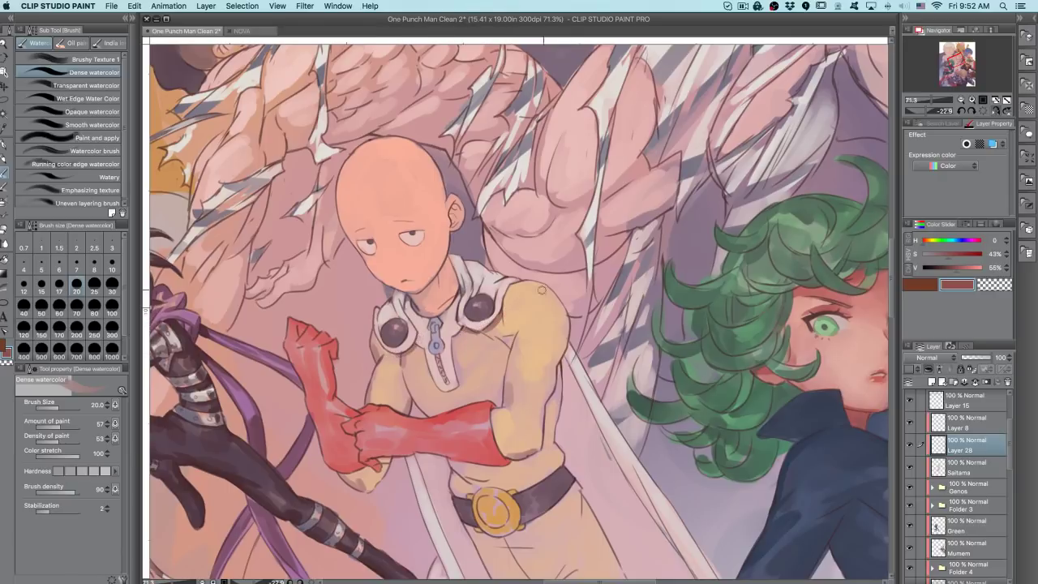
- Enlarge the Dense watercolor brush to size 30 and shade the back edge of the bald hero's near upper arm
{"action": "key", "text": "bracketright"}
{"action": "key", "text": "bracketright"}
{"action": "left_click_drag", "start_coordinate": [553, 360], "coordinate": [565, 339]}
{"action": "left_click", "coordinate": [990, 108]}
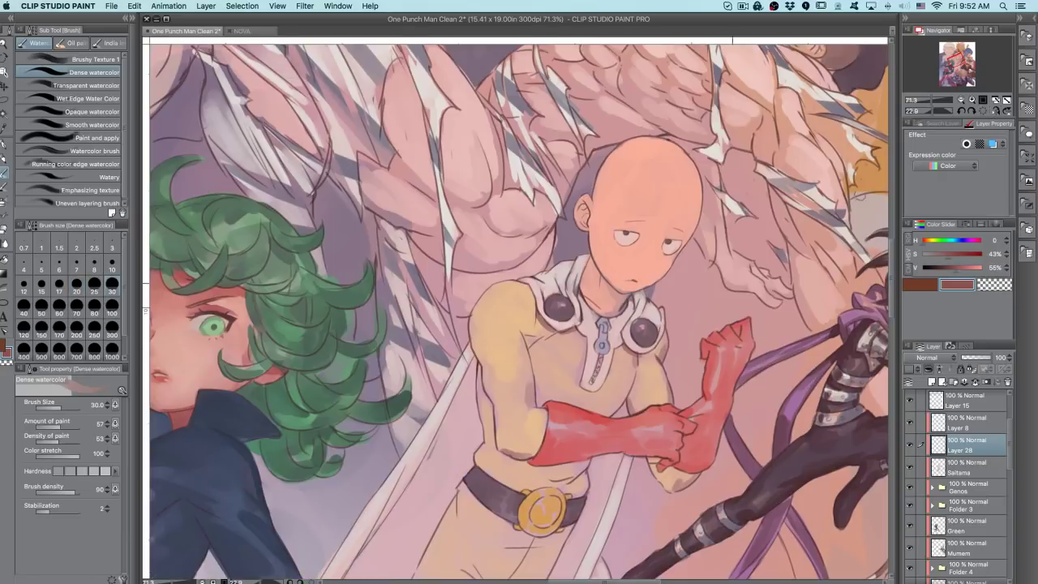
{"action": "left_click_drag", "start_coordinate": [718, 327], "coordinate": [672, 434]}
{"action": "left_click_drag", "start_coordinate": [488, 358], "coordinate": [527, 352]}
{"action": "left_click_drag", "start_coordinate": [437, 281], "coordinate": [437, 313]}
{"action": "key", "text": "super+z"}
{"action": "key", "text": "super+z"}
{"action": "key", "text": "super+z"}
{"action": "key", "text": "super+z"}
{"action": "key", "text": "super+z"}
{"action": "key", "text": "super+z"}
{"action": "mouse_move", "coordinate": [440, 276]}
{"action": "left_mouse_down"}
{"action": "mouse_move", "coordinate": [435, 325]}
{"action": "mouse_move", "coordinate": [444, 317]}
{"action": "left_mouse_up"}
{"action": "key", "text": "super+z"}
{"action": "key", "text": "super+z"}
{"action": "left_click_drag", "start_coordinate": [441, 277], "coordinate": [438, 324]}
{"action": "key", "text": "super+z"}
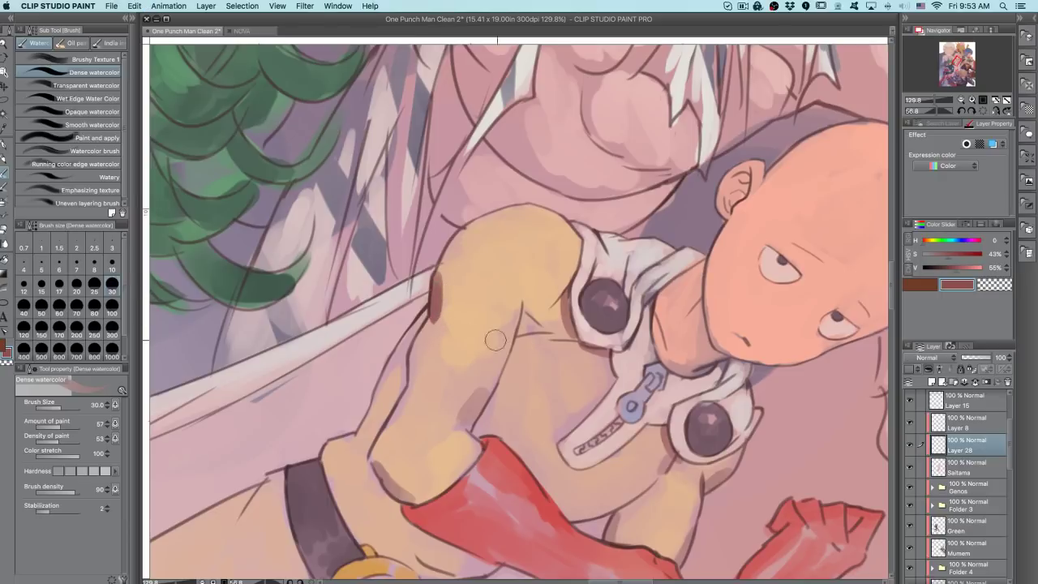
- Shade the bald hero's inner elbow above the glove cuff and the lower chest edge beside the far arm
{"action": "left_click_drag", "start_coordinate": [667, 339], "coordinate": [639, 223]}
{"action": "left_click_drag", "start_coordinate": [574, 409], "coordinate": [577, 427]}
{"action": "key", "text": "super+z"}
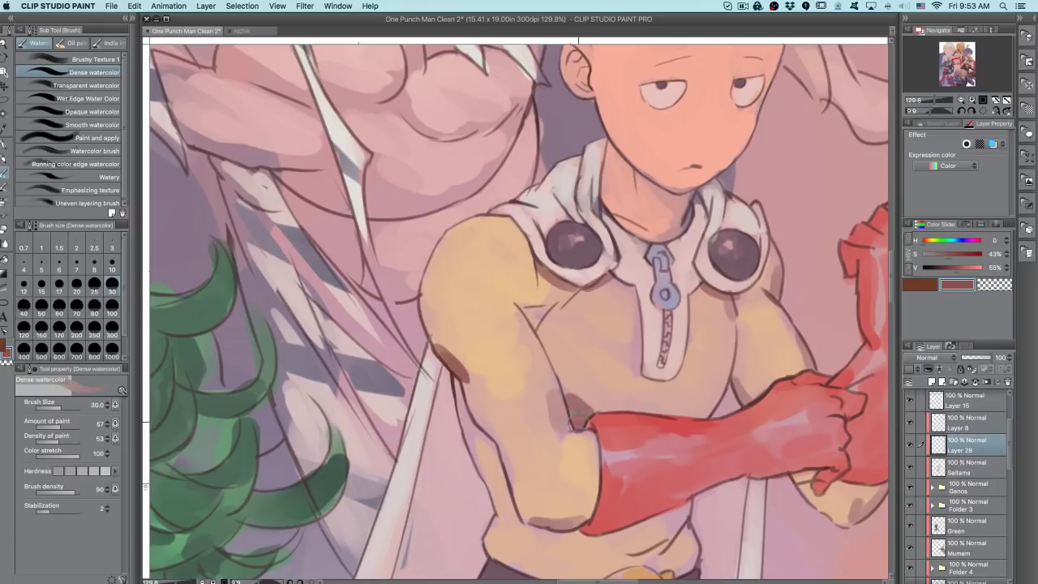
{"action": "mouse_move", "coordinate": [706, 402]}
{"action": "left_mouse_down"}
{"action": "mouse_move", "coordinate": [726, 368]}
{"action": "mouse_move", "coordinate": [719, 395]}
{"action": "left_mouse_up"}
{"action": "key", "text": "super+z"}
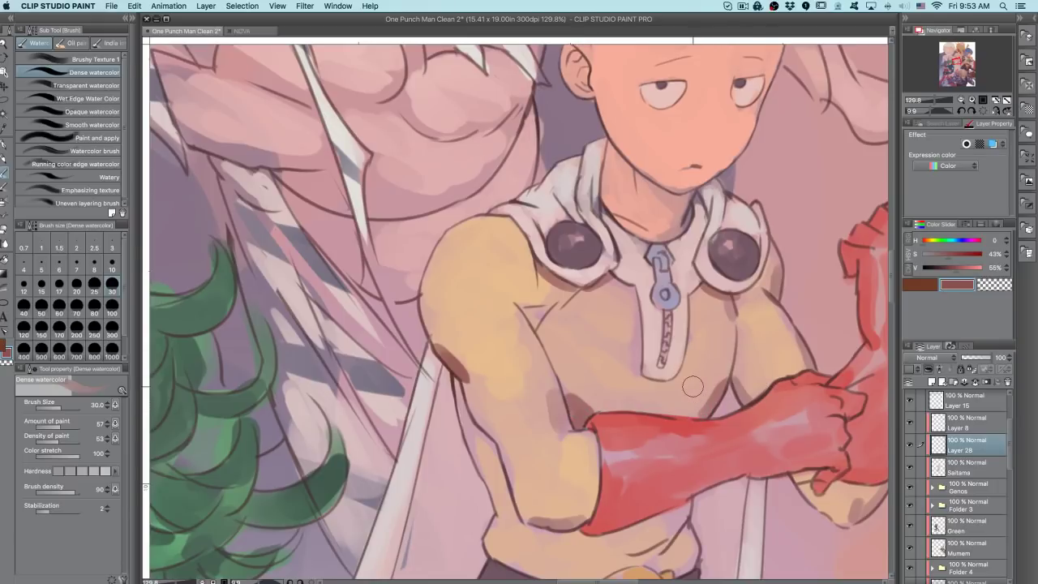
{"action": "left_click_drag", "start_coordinate": [739, 391], "coordinate": [742, 377]}
{"action": "key", "text": "super+z"}
{"action": "key", "text": "super+z"}
{"action": "mouse_move", "coordinate": [739, 340]}
{"action": "left_mouse_down"}
{"action": "mouse_move", "coordinate": [741, 406]}
{"action": "mouse_move", "coordinate": [739, 376]}
{"action": "left_mouse_up"}
{"action": "key", "text": "super+z"}
- Paint shadows on the suit folds at the bald hero's near shoulder and armpit
{"action": "mouse_move", "coordinate": [531, 325]}
{"action": "left_mouse_down"}
{"action": "mouse_move", "coordinate": [602, 259]}
{"action": "mouse_move", "coordinate": [532, 312]}
{"action": "mouse_move", "coordinate": [585, 271]}
{"action": "mouse_move", "coordinate": [541, 328]}
{"action": "mouse_move", "coordinate": [585, 288]}
{"action": "mouse_move", "coordinate": [522, 301]}
{"action": "mouse_move", "coordinate": [577, 277]}
{"action": "mouse_move", "coordinate": [525, 295]}
{"action": "mouse_move", "coordinate": [578, 276]}
{"action": "mouse_move", "coordinate": [513, 295]}
{"action": "mouse_move", "coordinate": [606, 262]}
{"action": "mouse_move", "coordinate": [517, 288]}
{"action": "mouse_move", "coordinate": [536, 295]}
{"action": "mouse_move", "coordinate": [528, 285]}
{"action": "mouse_move", "coordinate": [532, 302]}
{"action": "mouse_move", "coordinate": [542, 296]}
{"action": "mouse_move", "coordinate": [518, 271]}
{"action": "mouse_move", "coordinate": [542, 308]}
{"action": "mouse_move", "coordinate": [532, 280]}
{"action": "mouse_move", "coordinate": [534, 321]}
{"action": "mouse_move", "coordinate": [547, 296]}
{"action": "mouse_move", "coordinate": [532, 265]}
{"action": "mouse_move", "coordinate": [553, 260]}
{"action": "mouse_move", "coordinate": [537, 300]}
{"action": "mouse_move", "coordinate": [532, 280]}
{"action": "mouse_move", "coordinate": [545, 326]}
{"action": "mouse_move", "coordinate": [545, 298]}
{"action": "left_mouse_up"}
{"action": "key", "text": "super+z"}
{"action": "key", "text": "super+z"}
{"action": "key", "text": "super+z"}
{"action": "key", "text": "super+z"}
{"action": "key", "text": "super+z"}
{"action": "key", "text": "super+z"}
{"action": "key", "text": "super+z"}
{"action": "key", "text": "super+z"}
{"action": "key", "text": "super+z"}
{"action": "left_click", "coordinate": [1001, 108]}
{"action": "key", "text": "super+z"}
- Shade the outer edge of the near forearm with Wet Edge Water Color at size 30
{"action": "key", "text": "period"}
{"action": "key", "text": "bracketright"}
{"action": "key", "text": "bracketright"}
{"action": "key", "text": "bracketright"}
{"action": "mouse_move", "coordinate": [553, 412]}
{"action": "left_mouse_down"}
{"action": "mouse_move", "coordinate": [530, 440]}
{"action": "mouse_move", "coordinate": [570, 401]}
{"action": "mouse_move", "coordinate": [538, 438]}
{"action": "mouse_move", "coordinate": [538, 418]}
{"action": "mouse_move", "coordinate": [571, 396]}
{"action": "left_mouse_up"}
{"action": "key", "text": "super+z"}
{"action": "key", "text": "period"}
{"action": "key", "text": "super+z"}
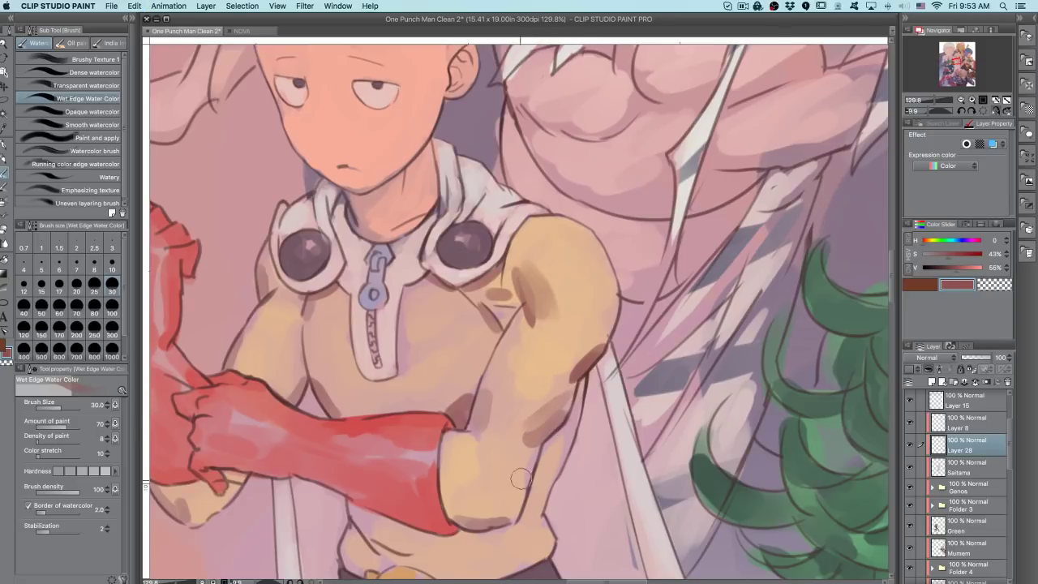
{"action": "left_click_drag", "start_coordinate": [531, 447], "coordinate": [522, 499]}
- Shade the suit folds at the waist above the belt with Dense watercolor at size 30
{"action": "key", "text": "comma"}
{"action": "key", "text": "comma"}
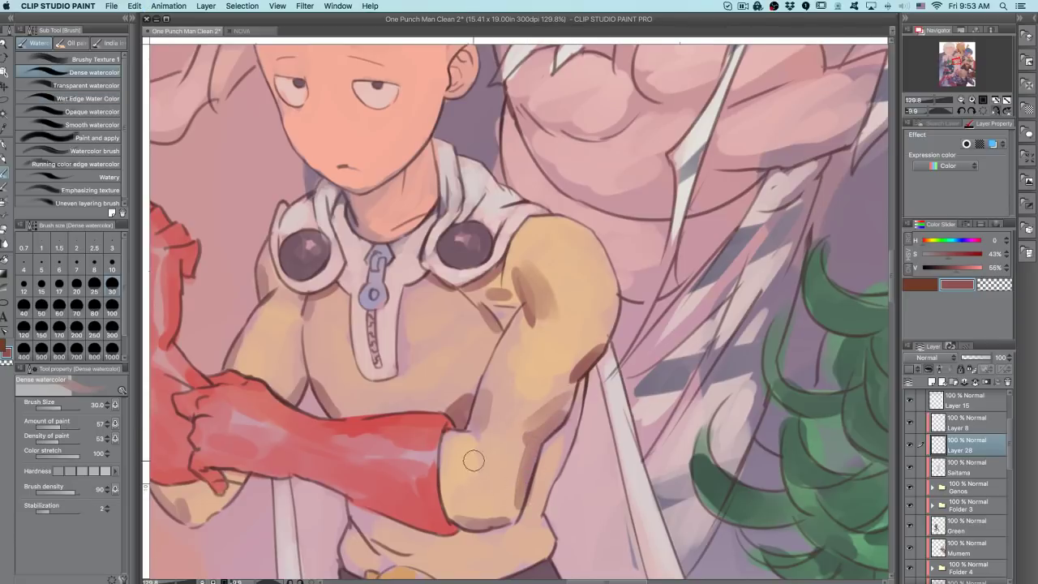
{"action": "mouse_move", "coordinate": [453, 509]}
{"action": "left_mouse_down"}
{"action": "mouse_move", "coordinate": [461, 517]}
{"action": "mouse_move", "coordinate": [595, 403]}
{"action": "left_mouse_up"}
{"action": "left_click_drag", "start_coordinate": [700, 342], "coordinate": [700, 320]}
{"action": "mouse_move", "coordinate": [456, 392]}
{"action": "left_mouse_down"}
{"action": "mouse_move", "coordinate": [494, 443]}
{"action": "mouse_move", "coordinate": [486, 394]}
{"action": "mouse_move", "coordinate": [500, 439]}
{"action": "mouse_move", "coordinate": [458, 430]}
{"action": "left_mouse_up"}
{"action": "mouse_move", "coordinate": [604, 429]}
{"action": "left_mouse_down"}
{"action": "mouse_move", "coordinate": [609, 415]}
{"action": "mouse_move", "coordinate": [655, 397]}
{"action": "mouse_move", "coordinate": [653, 324]}
{"action": "mouse_move", "coordinate": [666, 286]}
{"action": "left_mouse_up"}
- Paint a narrow shadow down the side of the torso behind the near arm
{"action": "left_click_drag", "start_coordinate": [658, 322], "coordinate": [634, 341]}
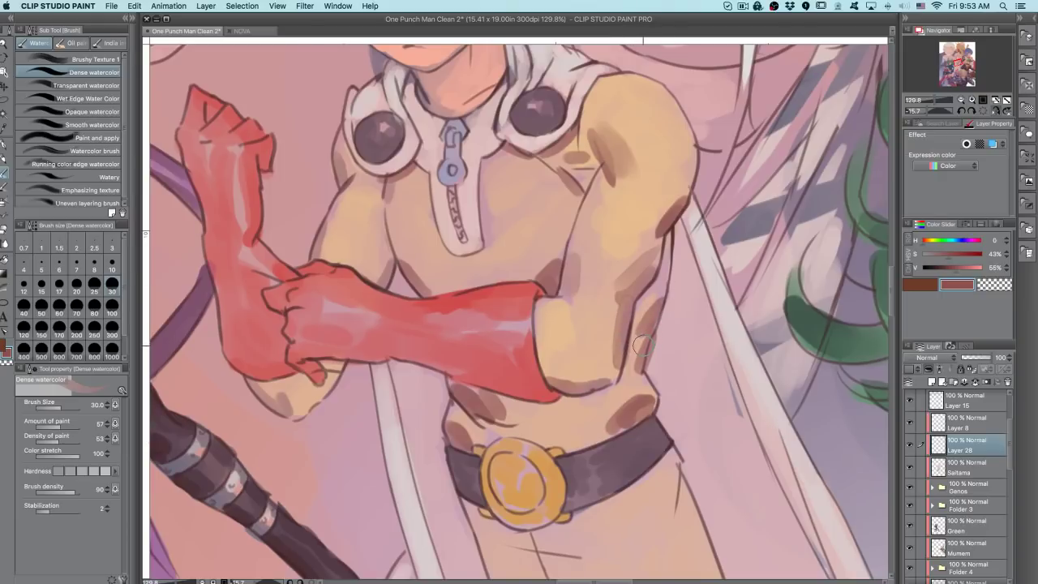
{"action": "key", "text": "super+z"}
{"action": "key", "text": "super+z"}
{"action": "left_click_drag", "start_coordinate": [638, 334], "coordinate": [662, 306]}
{"action": "left_click_drag", "start_coordinate": [667, 241], "coordinate": [662, 285]}
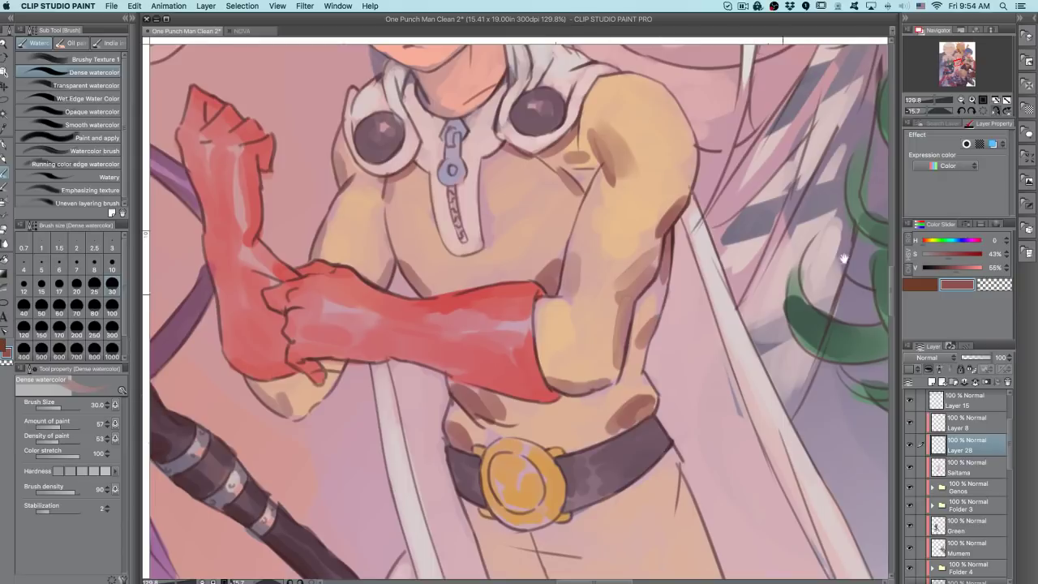
- Try to paint a broad shadow across the stomach beneath the gloved forearm
{"action": "left_click", "coordinate": [994, 111]}
{"action": "left_click_drag", "start_coordinate": [520, 412], "coordinate": [591, 381]}
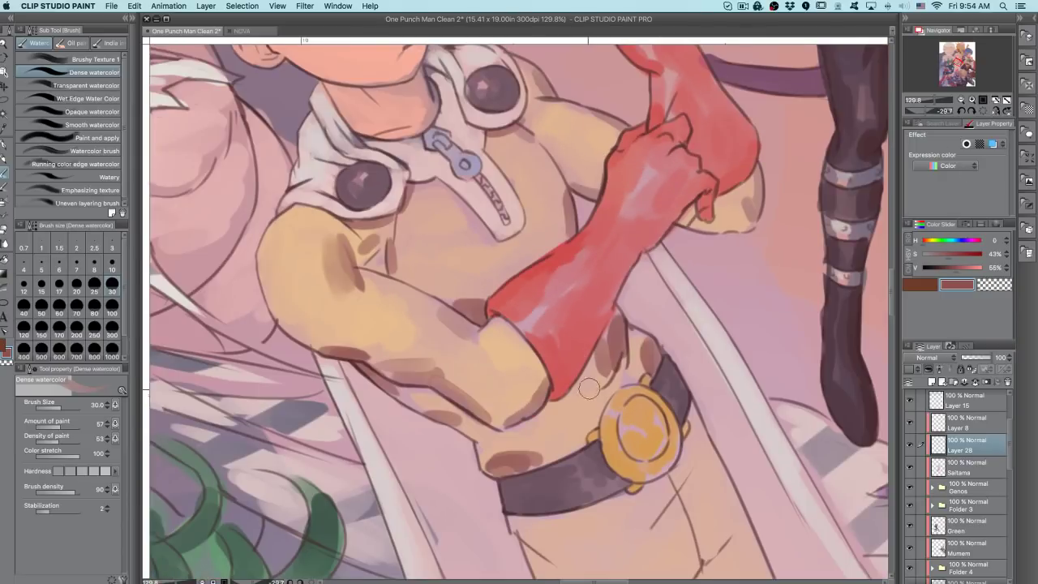
{"action": "mouse_move", "coordinate": [523, 429]}
{"action": "left_mouse_down"}
{"action": "mouse_move", "coordinate": [565, 411]}
{"action": "mouse_move", "coordinate": [528, 423]}
{"action": "mouse_move", "coordinate": [583, 385]}
{"action": "mouse_move", "coordinate": [522, 425]}
{"action": "mouse_move", "coordinate": [569, 401]}
{"action": "left_mouse_up"}
{"action": "key", "text": "super+z"}
{"action": "key", "text": "super+z"}
{"action": "key", "text": "super+z"}
{"action": "key", "text": "super+z"}
{"action": "key", "text": "super+z"}
{"action": "key", "text": "super+z"}
{"action": "mouse_move", "coordinate": [525, 430]}
{"action": "left_mouse_down"}
{"action": "mouse_move", "coordinate": [557, 408]}
{"action": "mouse_move", "coordinate": [537, 417]}
{"action": "mouse_move", "coordinate": [570, 399]}
{"action": "mouse_move", "coordinate": [545, 423]}
{"action": "mouse_move", "coordinate": [592, 378]}
{"action": "left_mouse_up"}
{"action": "mouse_move", "coordinate": [603, 340]}
{"action": "left_mouse_down"}
{"action": "mouse_move", "coordinate": [588, 376]}
{"action": "mouse_move", "coordinate": [593, 363]}
{"action": "left_mouse_up"}
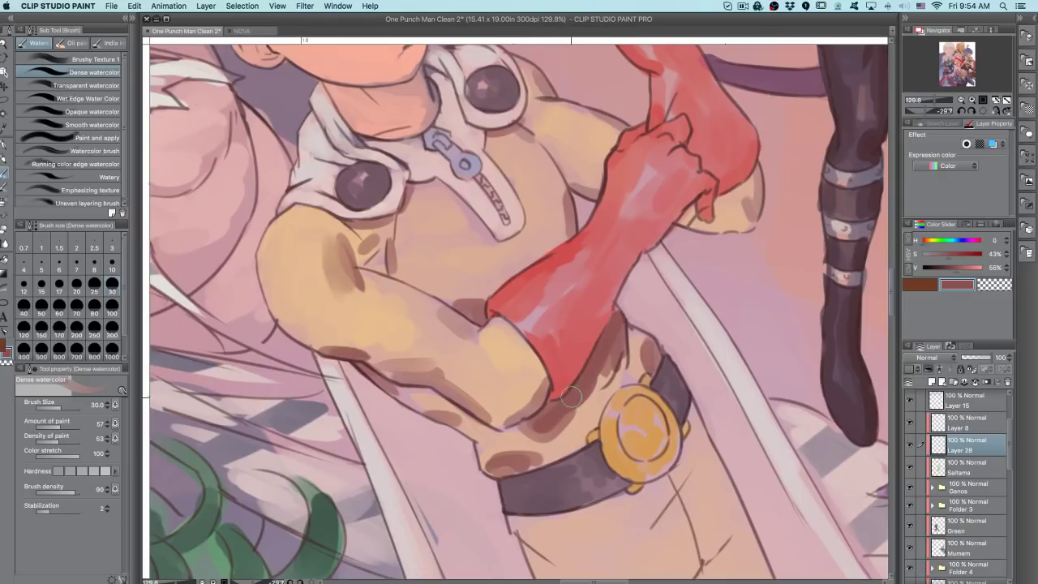
{"action": "mouse_move", "coordinate": [517, 429]}
{"action": "left_mouse_down"}
{"action": "mouse_move", "coordinate": [541, 440]}
{"action": "mouse_move", "coordinate": [542, 428]}
{"action": "mouse_move", "coordinate": [524, 422]}
{"action": "mouse_move", "coordinate": [541, 433]}
{"action": "mouse_move", "coordinate": [583, 380]}
{"action": "mouse_move", "coordinate": [555, 426]}
{"action": "mouse_move", "coordinate": [610, 362]}
{"action": "mouse_move", "coordinate": [581, 398]}
{"action": "mouse_move", "coordinate": [613, 336]}
{"action": "mouse_move", "coordinate": [609, 369]}
{"action": "mouse_move", "coordinate": [616, 312]}
{"action": "mouse_move", "coordinate": [607, 370]}
{"action": "left_mouse_up"}
{"action": "left_click_drag", "start_coordinate": [544, 413], "coordinate": [551, 410]}
{"action": "left_click", "coordinate": [995, 109]}
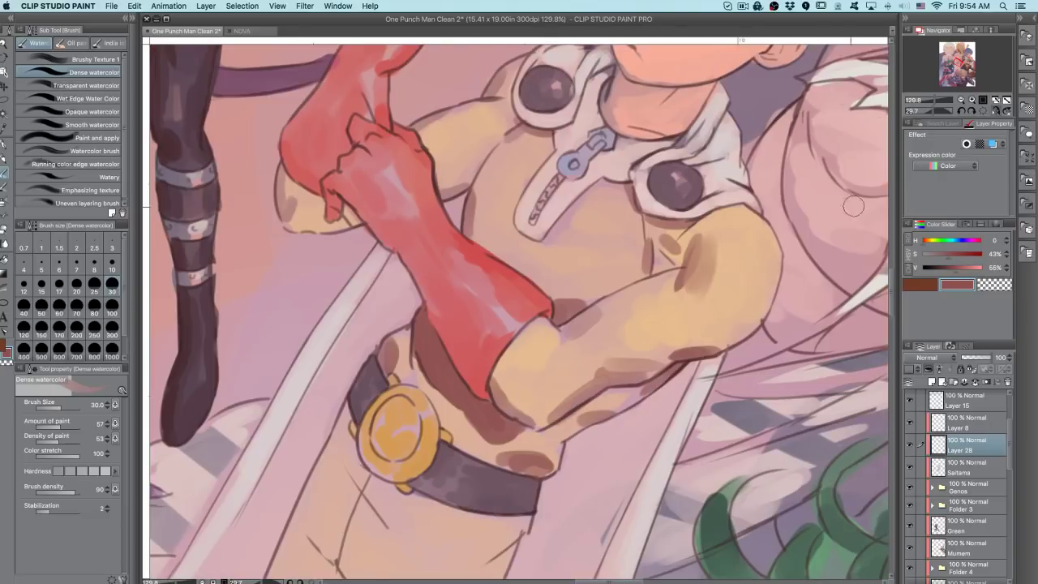
- Undo the stomach shadow beneath the gloved forearm
{"action": "left_click_drag", "start_coordinate": [645, 379], "coordinate": [645, 260]}
{"action": "left_click_drag", "start_coordinate": [615, 394], "coordinate": [618, 383]}
{"action": "mouse_move", "coordinate": [640, 303]}
{"action": "left_mouse_down"}
{"action": "mouse_move", "coordinate": [656, 267]}
{"action": "mouse_move", "coordinate": [639, 318]}
{"action": "mouse_move", "coordinate": [657, 189]}
{"action": "left_mouse_up"}
{"action": "key", "text": "super+z"}
{"action": "key", "text": "super+z"}
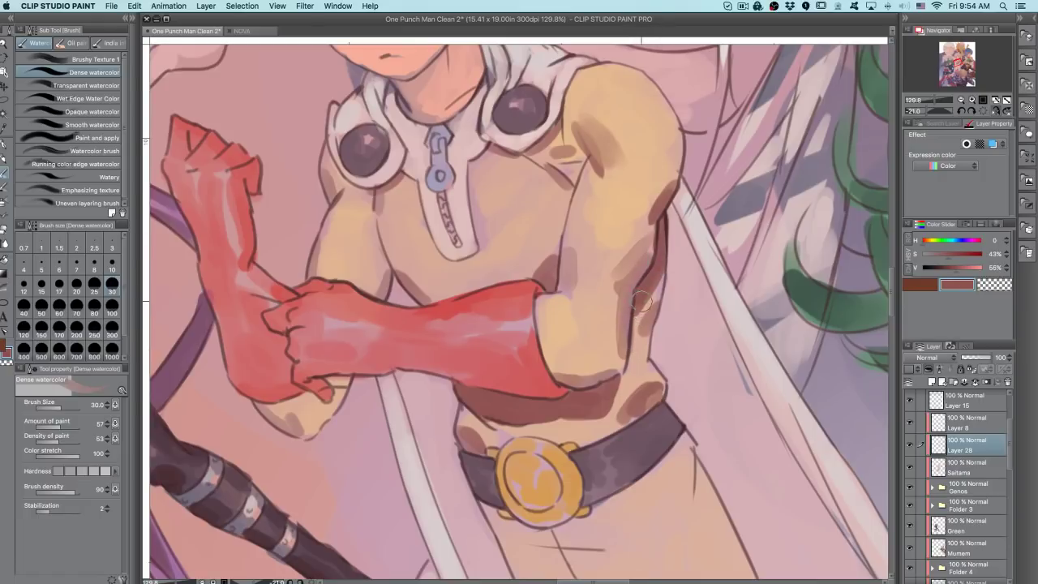
{"action": "scroll", "coordinate": [678, 236], "scroll_direction": "down", "scroll_amount": 5}
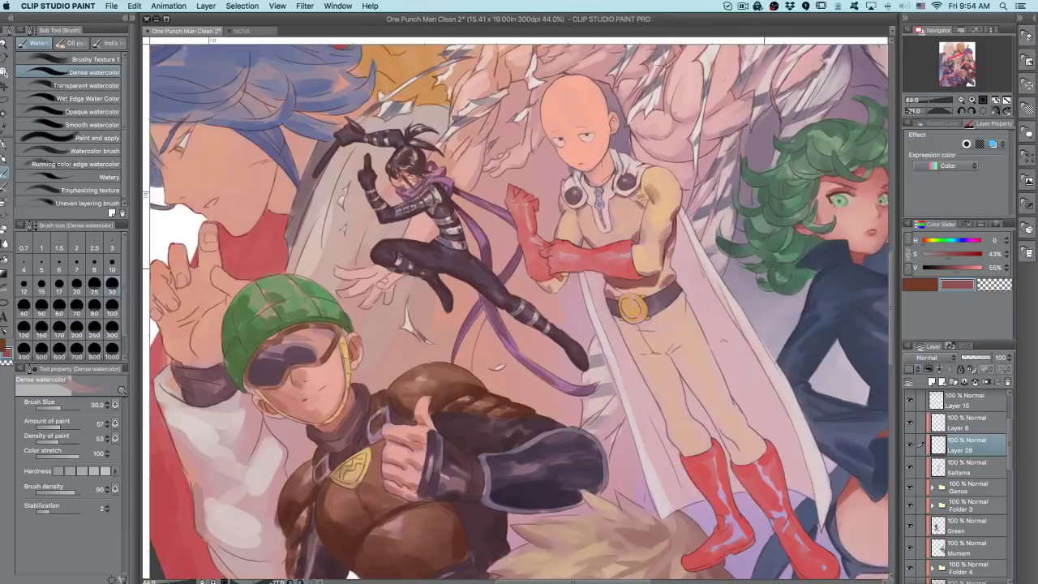
{"action": "left_click_drag", "start_coordinate": [765, 264], "coordinate": [703, 508]}
{"action": "key", "text": "super+z"}
{"action": "key", "text": "super+z"}
{"action": "key", "text": "super+z"}
{"action": "key", "text": "super+z"}
- Repaint the shadow across the stomach beneath the gloved forearm and along the far waist edge, reducing the brush to size 25
{"action": "left_click_drag", "start_coordinate": [694, 555], "coordinate": [449, 407]}
{"action": "scroll", "coordinate": [648, 357], "scroll_direction": "up", "scroll_amount": 5}
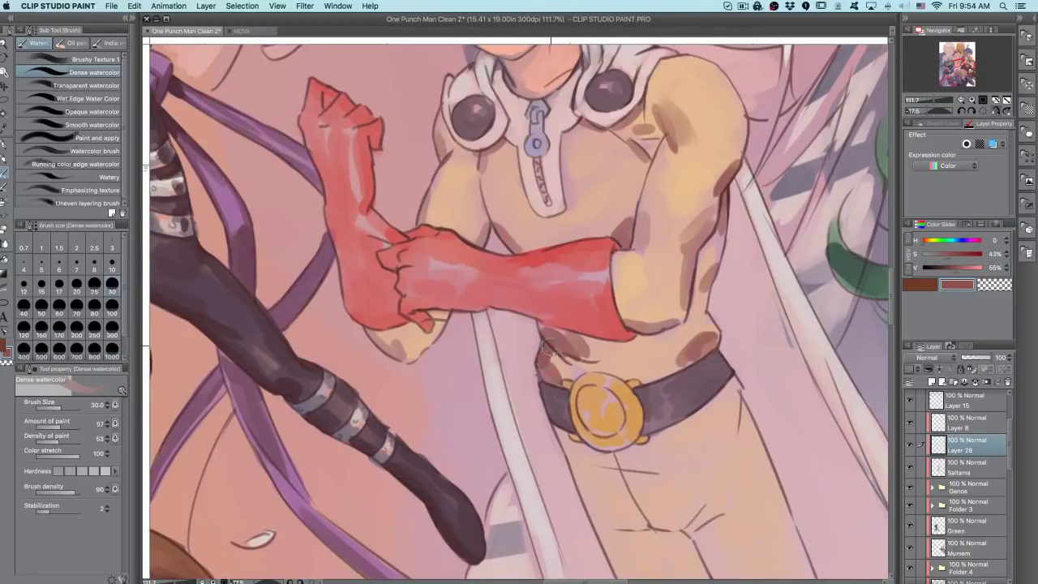
{"action": "key", "text": "super+z"}
{"action": "key", "text": "super+z"}
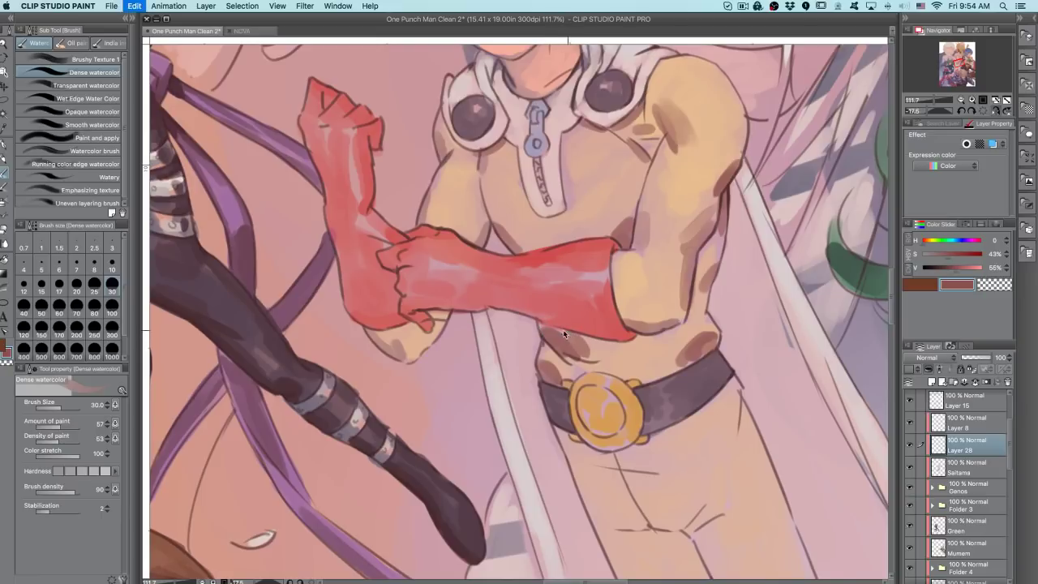
{"action": "left_click_drag", "start_coordinate": [542, 349], "coordinate": [548, 361]}
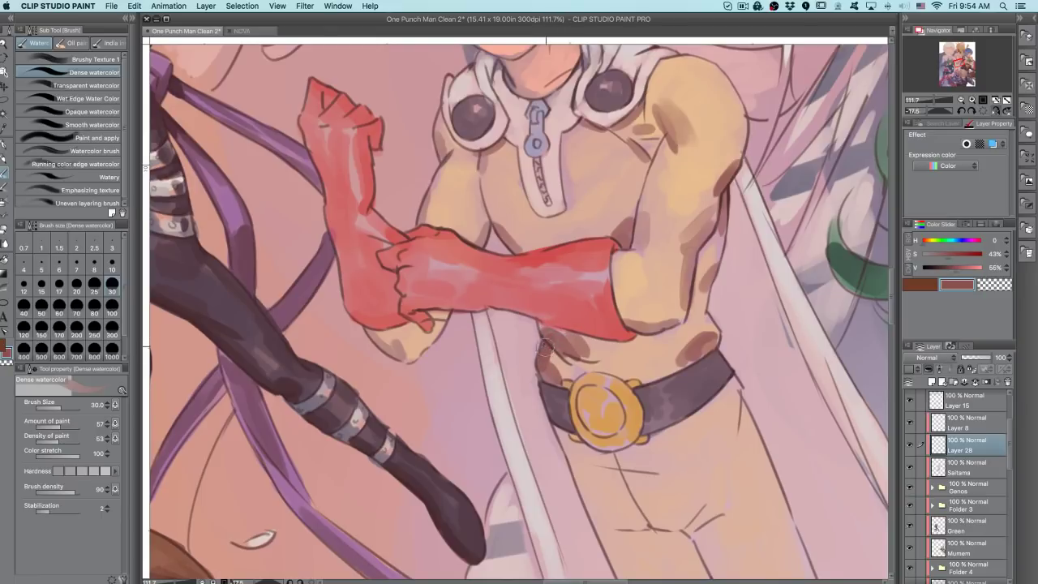
{"action": "key", "text": "bracketleft"}
{"action": "left_click_drag", "start_coordinate": [735, 313], "coordinate": [593, 284]}
{"action": "mouse_move", "coordinate": [555, 312]}
{"action": "left_mouse_down"}
{"action": "mouse_move", "coordinate": [661, 251]}
{"action": "mouse_move", "coordinate": [661, 260]}
{"action": "mouse_move", "coordinate": [639, 280]}
{"action": "mouse_move", "coordinate": [652, 256]}
{"action": "mouse_move", "coordinate": [628, 285]}
{"action": "mouse_move", "coordinate": [661, 249]}
{"action": "mouse_move", "coordinate": [646, 223]}
{"action": "mouse_move", "coordinate": [651, 130]}
{"action": "mouse_move", "coordinate": [660, 184]}
{"action": "left_mouse_up"}
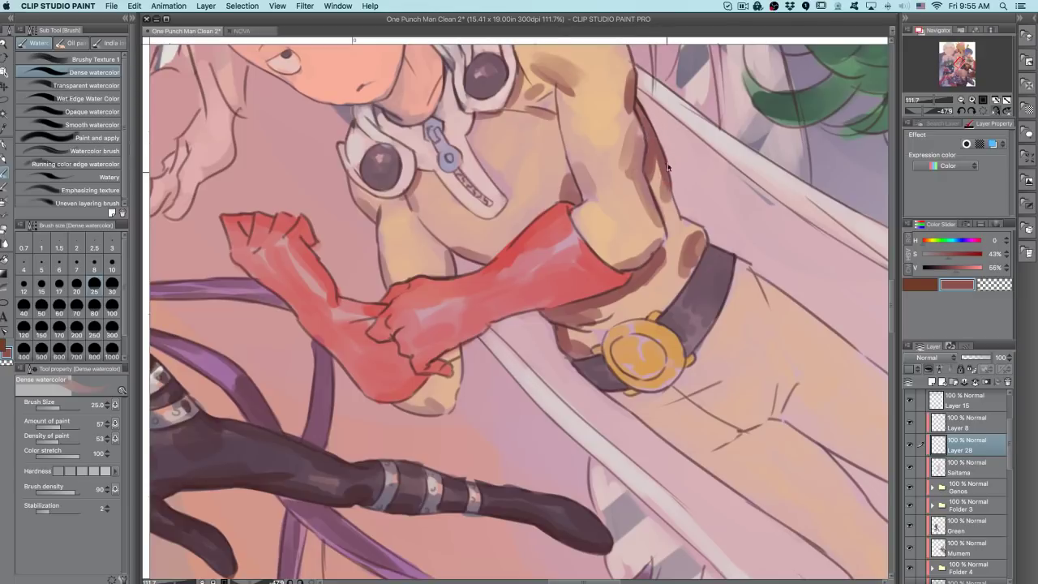
{"action": "left_click", "coordinate": [996, 111]}
{"action": "left_click", "coordinate": [983, 111]}
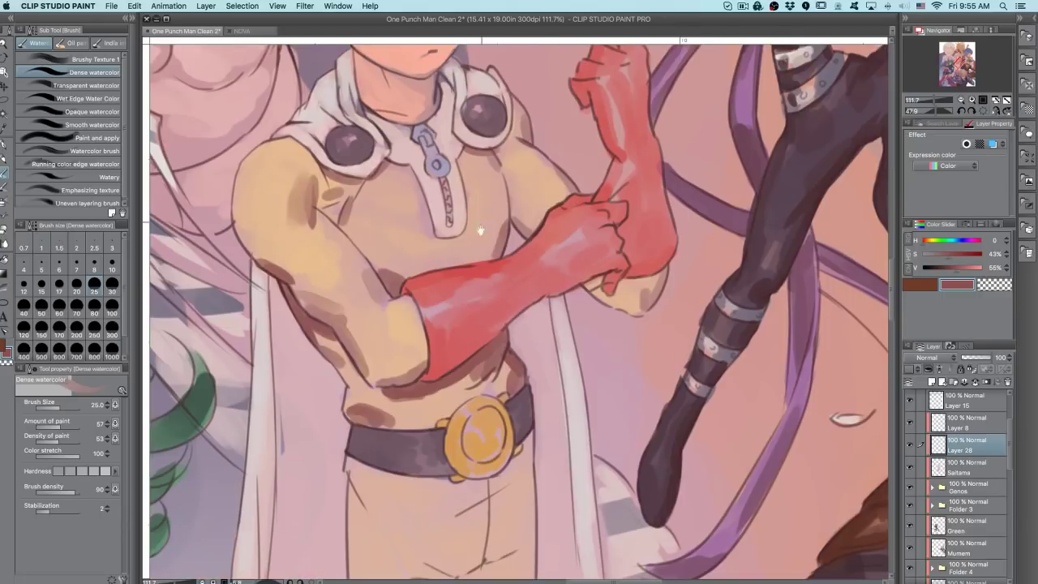
{"action": "left_click_drag", "start_coordinate": [613, 367], "coordinate": [612, 258]}
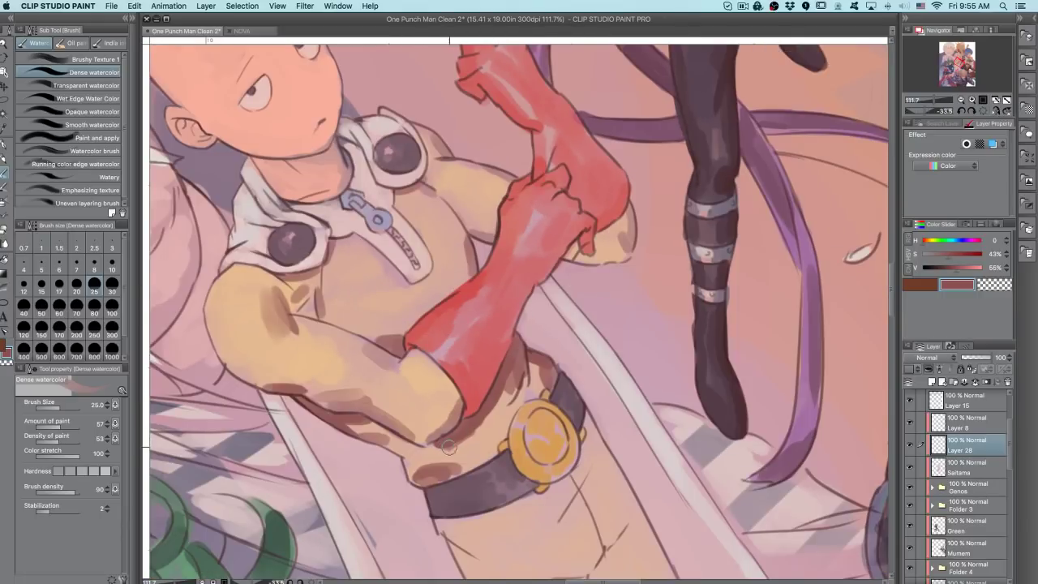
{"action": "key", "text": "super+z"}
{"action": "left_click_drag", "start_coordinate": [624, 369], "coordinate": [637, 329]}
- Shade the crotch folds of the bald hero's suit with the brush at size 40
{"action": "left_click_drag", "start_coordinate": [564, 454], "coordinate": [591, 353]}
{"action": "mouse_move", "coordinate": [541, 380]}
{"action": "left_mouse_down"}
{"action": "mouse_move", "coordinate": [564, 362]}
{"action": "mouse_move", "coordinate": [604, 371]}
{"action": "mouse_move", "coordinate": [585, 391]}
{"action": "left_mouse_up"}
{"action": "key", "text": "super+z"}
{"action": "key", "text": "super+z"}
{"action": "left_click_drag", "start_coordinate": [630, 400], "coordinate": [589, 332]}
{"action": "key", "text": "bracketright"}
{"action": "key", "text": "bracketright"}
{"action": "left_click_drag", "start_coordinate": [577, 428], "coordinate": [596, 390]}
{"action": "key", "text": "super+z"}
{"action": "mouse_move", "coordinate": [578, 428]}
{"action": "left_mouse_down"}
{"action": "mouse_move", "coordinate": [601, 384]}
{"action": "mouse_move", "coordinate": [587, 477]}
{"action": "left_mouse_up"}
{"action": "key", "text": "super+z"}
{"action": "key", "text": "super+z"}
{"action": "key", "text": "super+z"}
{"action": "mouse_move", "coordinate": [581, 431]}
{"action": "left_mouse_down"}
{"action": "mouse_move", "coordinate": [587, 479]}
{"action": "mouse_move", "coordinate": [545, 347]}
{"action": "left_mouse_up"}
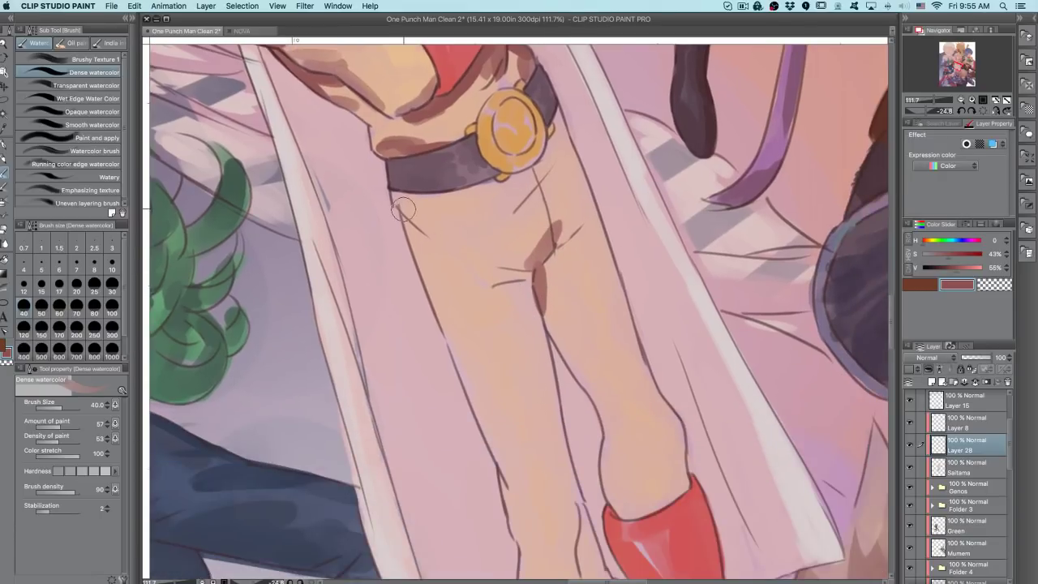
- Shade the near hip crease below the belt and the outer edge of the far hip, reducing the brush to size 30
{"action": "left_click_drag", "start_coordinate": [402, 205], "coordinate": [423, 234]}
{"action": "key", "text": "super+z"}
{"action": "mouse_move", "coordinate": [561, 118]}
{"action": "left_mouse_down"}
{"action": "mouse_move", "coordinate": [566, 167]}
{"action": "mouse_move", "coordinate": [598, 219]}
{"action": "left_mouse_up"}
{"action": "key", "text": "super+z"}
{"action": "key", "text": "["}
{"action": "key", "text": "["}
{"action": "left_click_drag", "start_coordinate": [573, 145], "coordinate": [603, 245]}
- Paint a shadow along the inner edge of the far leg from the thigh down past the knee
{"action": "left_click_drag", "start_coordinate": [541, 316], "coordinate": [571, 365]}
{"action": "key", "text": "]"}
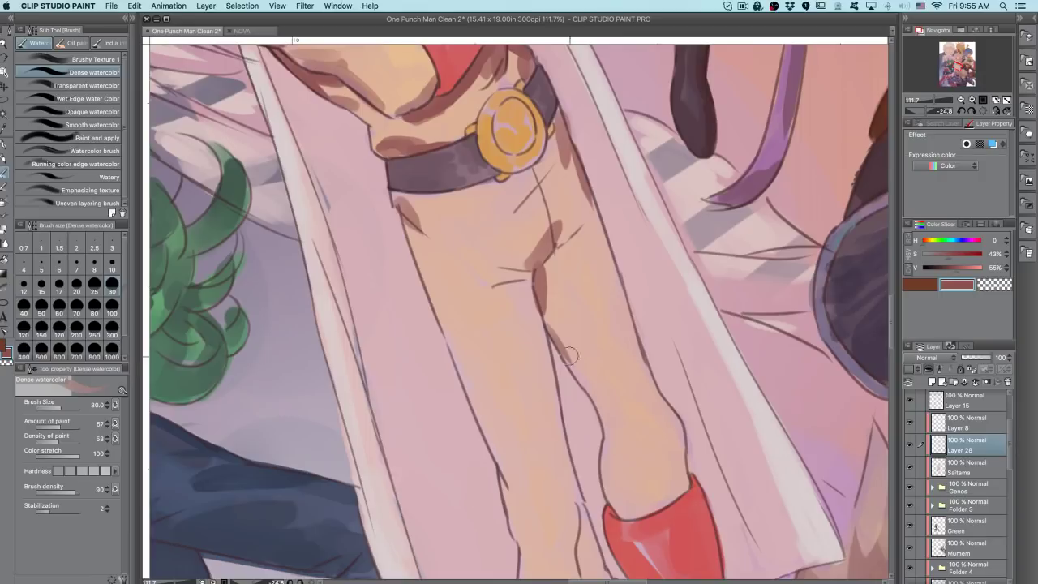
{"action": "left_click_drag", "start_coordinate": [559, 355], "coordinate": [604, 408]}
{"action": "mouse_move", "coordinate": [563, 365]}
{"action": "left_mouse_down"}
{"action": "mouse_move", "coordinate": [596, 400]}
{"action": "mouse_move", "coordinate": [610, 399]}
{"action": "mouse_move", "coordinate": [602, 388]}
{"action": "mouse_move", "coordinate": [607, 430]}
{"action": "left_mouse_up"}
{"action": "left_click_drag", "start_coordinate": [598, 388], "coordinate": [607, 426]}
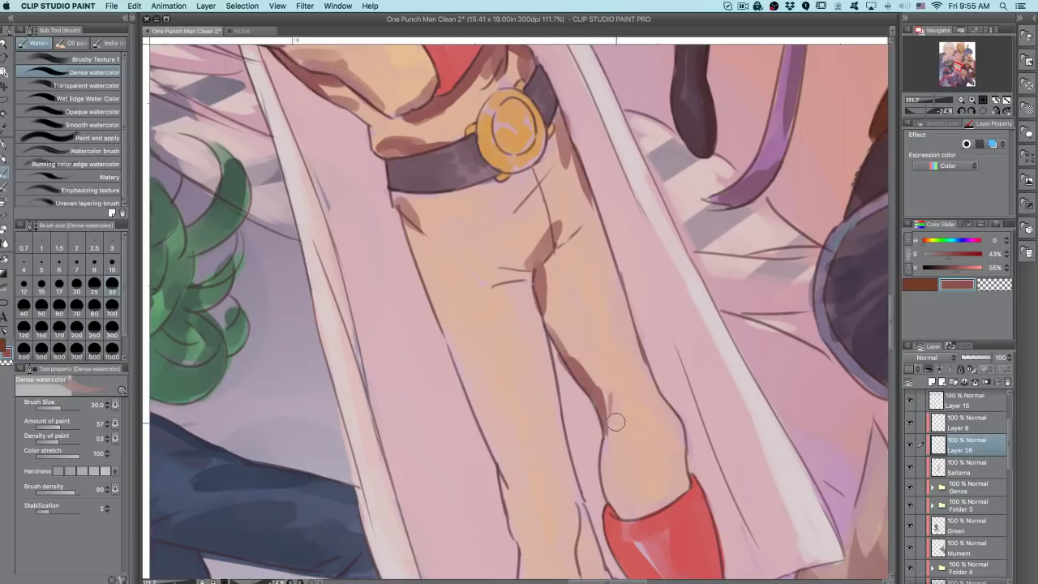
- Shade both sides of the far calf just above the red boot
{"action": "mouse_move", "coordinate": [672, 456]}
{"action": "left_mouse_down"}
{"action": "mouse_move", "coordinate": [685, 460]}
{"action": "mouse_move", "coordinate": [678, 476]}
{"action": "mouse_move", "coordinate": [671, 468]}
{"action": "left_mouse_up"}
{"action": "key", "text": "super+z"}
{"action": "left_click_drag", "start_coordinate": [608, 497], "coordinate": [622, 513]}
{"action": "key", "text": "super+z"}
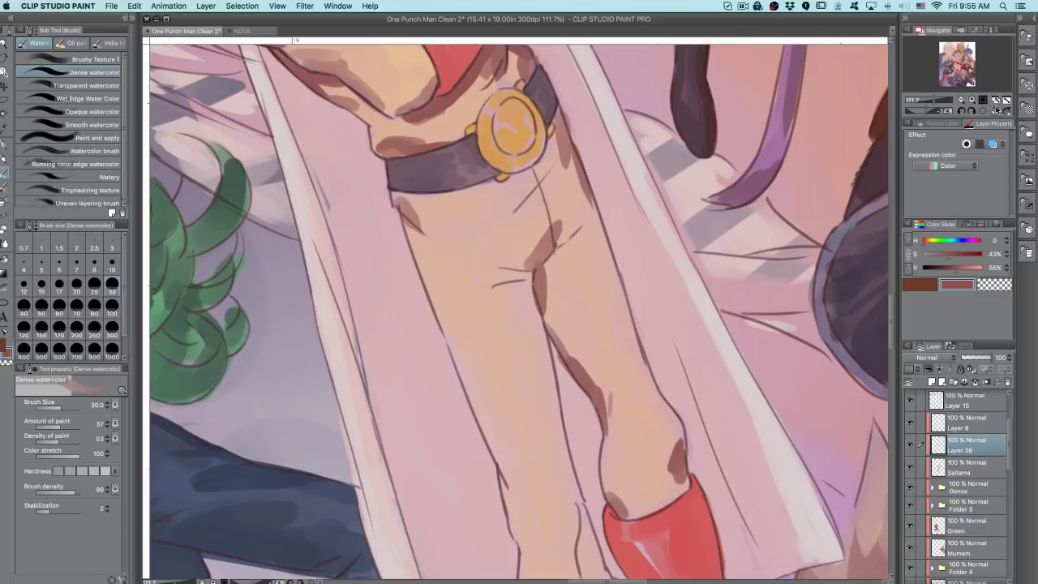
- Shade the near leg's calf folds, the back of the knee and the outer thigh
{"action": "left_click", "coordinate": [996, 111]}
{"action": "scroll", "coordinate": [647, 389], "scroll_direction": "down", "scroll_amount": 1}
{"action": "mouse_move", "coordinate": [682, 404]}
{"action": "left_mouse_down"}
{"action": "mouse_move", "coordinate": [767, 308]}
{"action": "mouse_move", "coordinate": [731, 228]}
{"action": "left_mouse_up"}
{"action": "mouse_move", "coordinate": [604, 378]}
{"action": "left_mouse_down"}
{"action": "mouse_move", "coordinate": [623, 445]}
{"action": "mouse_move", "coordinate": [631, 413]}
{"action": "mouse_move", "coordinate": [615, 379]}
{"action": "mouse_move", "coordinate": [595, 399]}
{"action": "mouse_move", "coordinate": [589, 389]}
{"action": "mouse_move", "coordinate": [599, 436]}
{"action": "left_mouse_up"}
{"action": "mouse_move", "coordinate": [650, 389]}
{"action": "left_mouse_down"}
{"action": "mouse_move", "coordinate": [647, 358]}
{"action": "mouse_move", "coordinate": [642, 386]}
{"action": "left_mouse_up"}
{"action": "left_click_drag", "start_coordinate": [652, 341], "coordinate": [646, 357]}
{"action": "left_click_drag", "start_coordinate": [631, 281], "coordinate": [629, 326]}
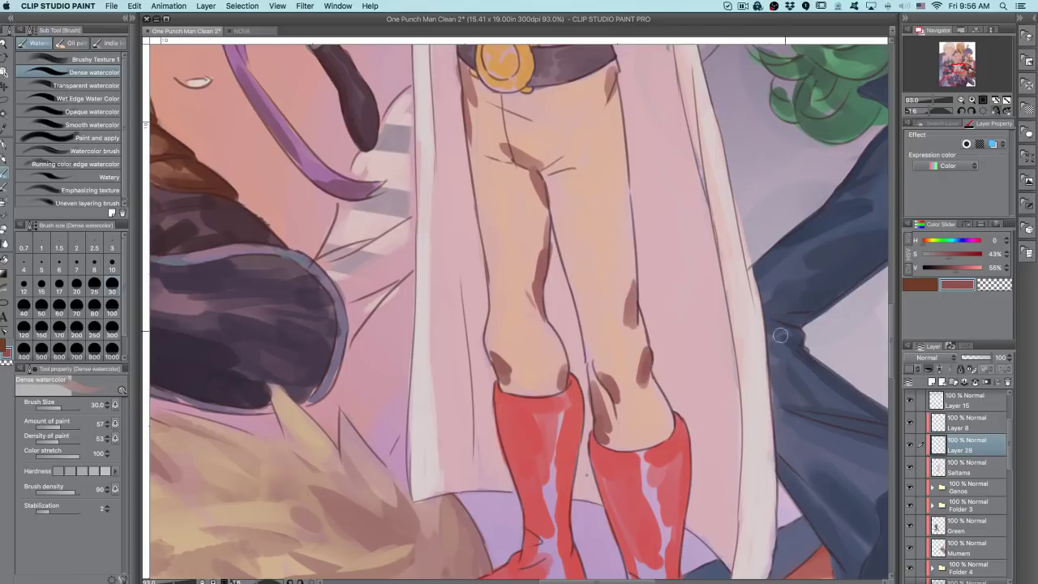
- Add a shadow rim on the near leg along the top of its red boot
{"action": "left_click", "coordinate": [996, 112]}
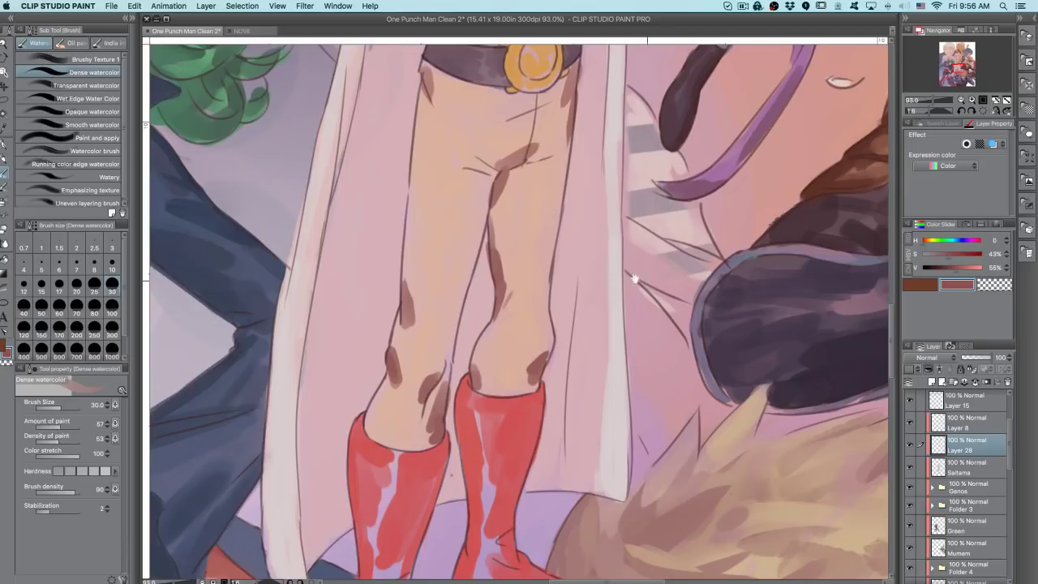
{"action": "left_click_drag", "start_coordinate": [499, 416], "coordinate": [501, 428]}
{"action": "mouse_move", "coordinate": [681, 345]}
{"action": "left_mouse_down"}
{"action": "mouse_move", "coordinate": [657, 184]}
{"action": "mouse_move", "coordinate": [629, 169]}
{"action": "left_mouse_up"}
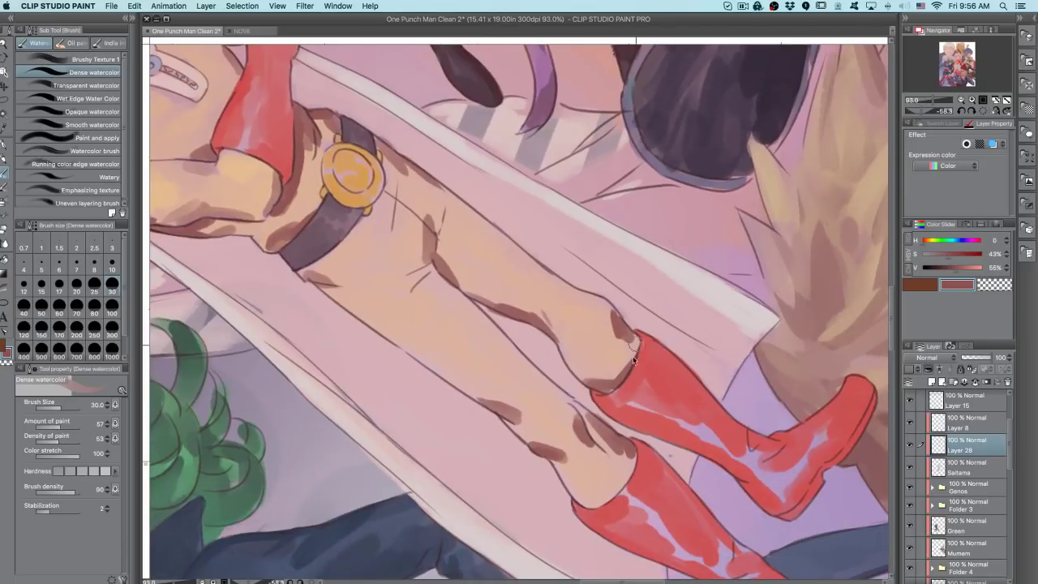
{"action": "left_click_drag", "start_coordinate": [582, 502], "coordinate": [601, 499]}
{"action": "key", "text": "ctrl+z"}
{"action": "key", "text": "ctrl+z"}
{"action": "left_click_drag", "start_coordinate": [636, 448], "coordinate": [600, 502]}
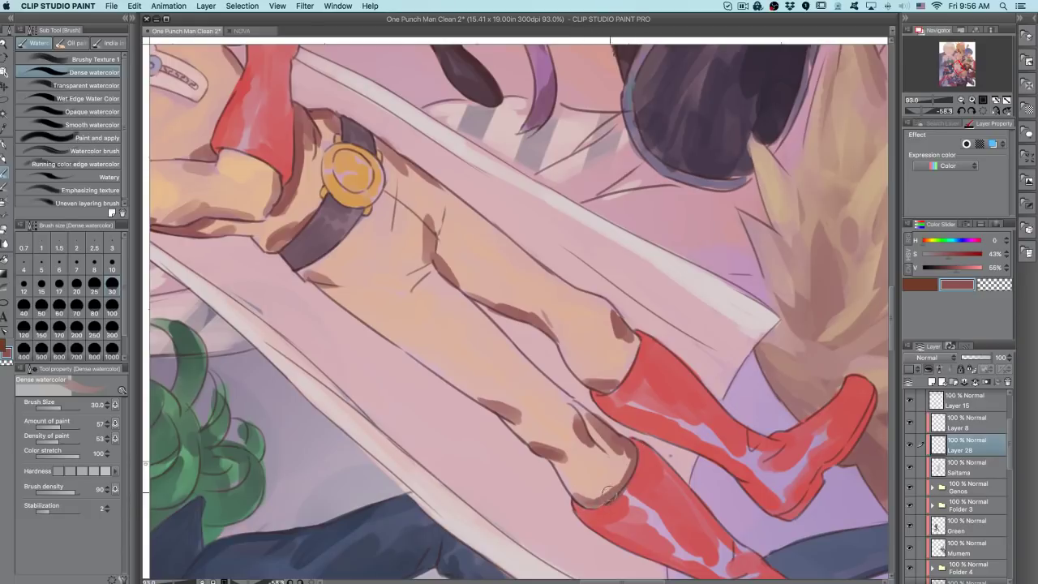
{"action": "mouse_move", "coordinate": [614, 385]}
{"action": "left_mouse_down"}
{"action": "mouse_move", "coordinate": [649, 342]}
{"action": "mouse_move", "coordinate": [679, 461]}
{"action": "mouse_move", "coordinate": [676, 447]}
{"action": "mouse_move", "coordinate": [727, 411]}
{"action": "left_mouse_up"}
{"action": "key", "text": "super+z"}
{"action": "left_click_drag", "start_coordinate": [655, 433], "coordinate": [659, 492]}
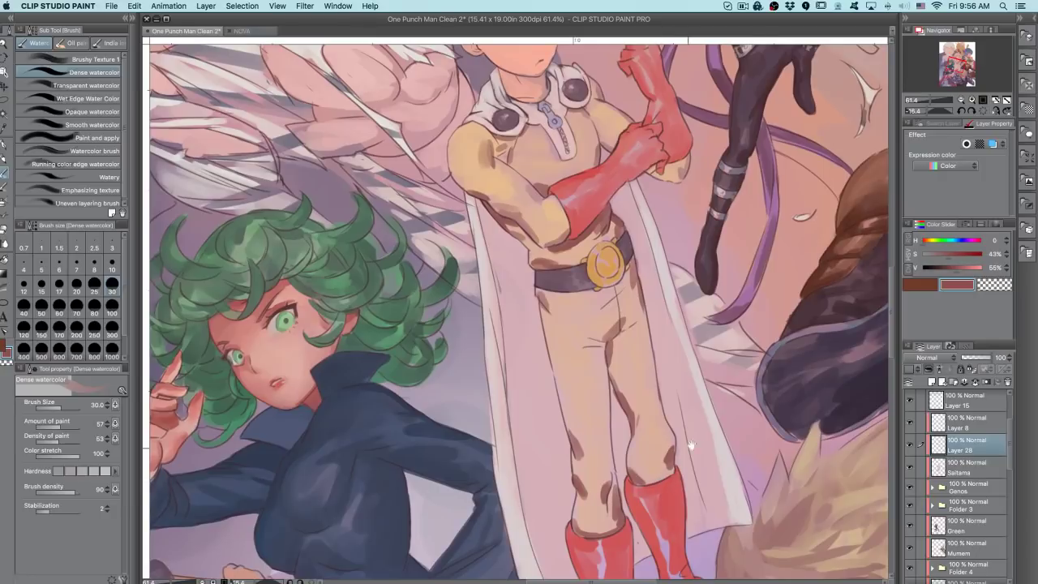
- Sample a lighter muted pink (H 2, S 33, V 66) from the chest and shade the chest edge and the underside of the far elbow
{"action": "left_click_drag", "start_coordinate": [716, 436], "coordinate": [704, 448]}
{"action": "scroll", "coordinate": [689, 362], "scroll_direction": "down", "scroll_amount": 4}
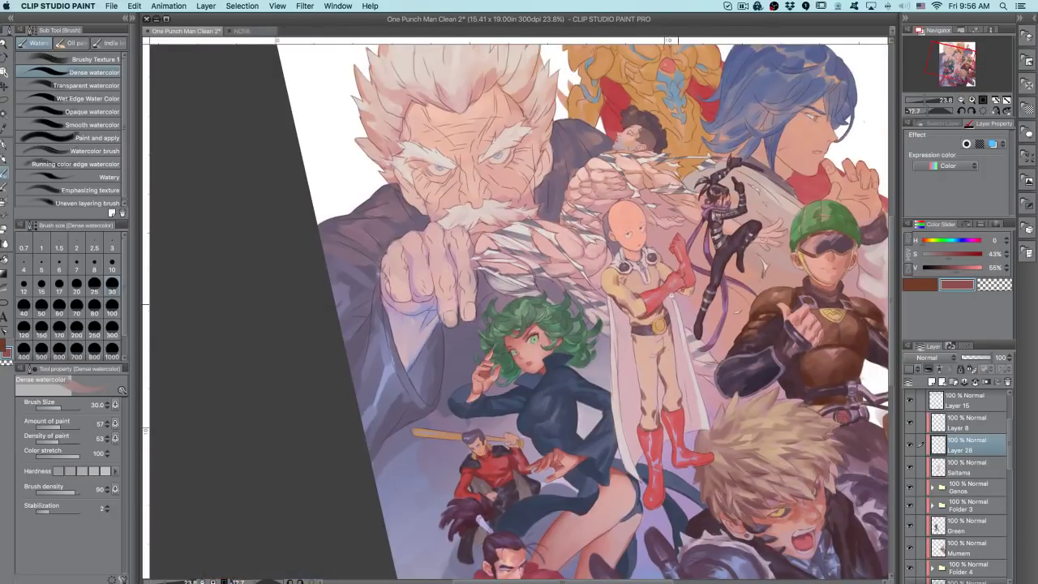
{"action": "scroll", "coordinate": [729, 376], "scroll_direction": "up", "scroll_amount": 5}
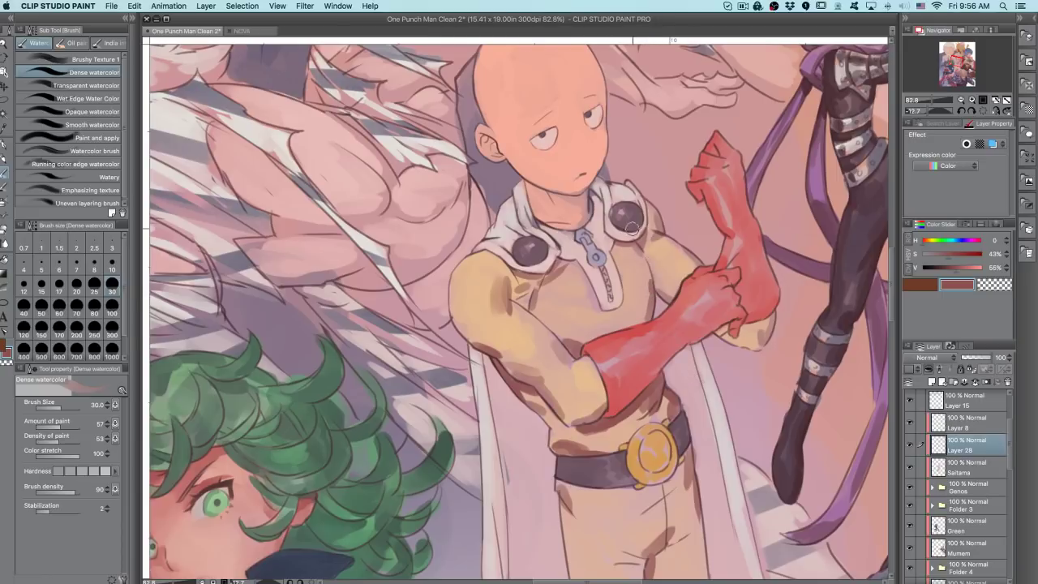
{"action": "left_click", "coordinate": [656, 300], "text": "alt"}
{"action": "left_click_drag", "start_coordinate": [656, 298], "coordinate": [639, 257]}
{"action": "key", "text": "super+z"}
{"action": "key", "text": "super+z"}
{"action": "left_click_drag", "start_coordinate": [655, 297], "coordinate": [643, 253]}
{"action": "key", "text": "super+z"}
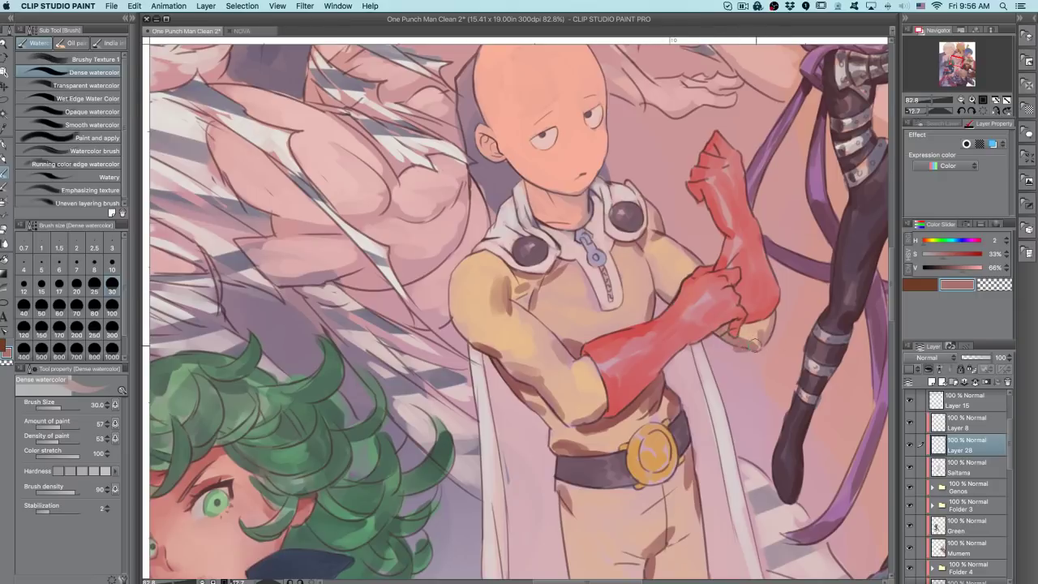
{"action": "mouse_move", "coordinate": [762, 335]}
{"action": "left_mouse_down"}
{"action": "mouse_move", "coordinate": [771, 318]}
{"action": "mouse_move", "coordinate": [746, 331]}
{"action": "mouse_move", "coordinate": [754, 323]}
{"action": "mouse_move", "coordinate": [752, 337]}
{"action": "left_mouse_up"}
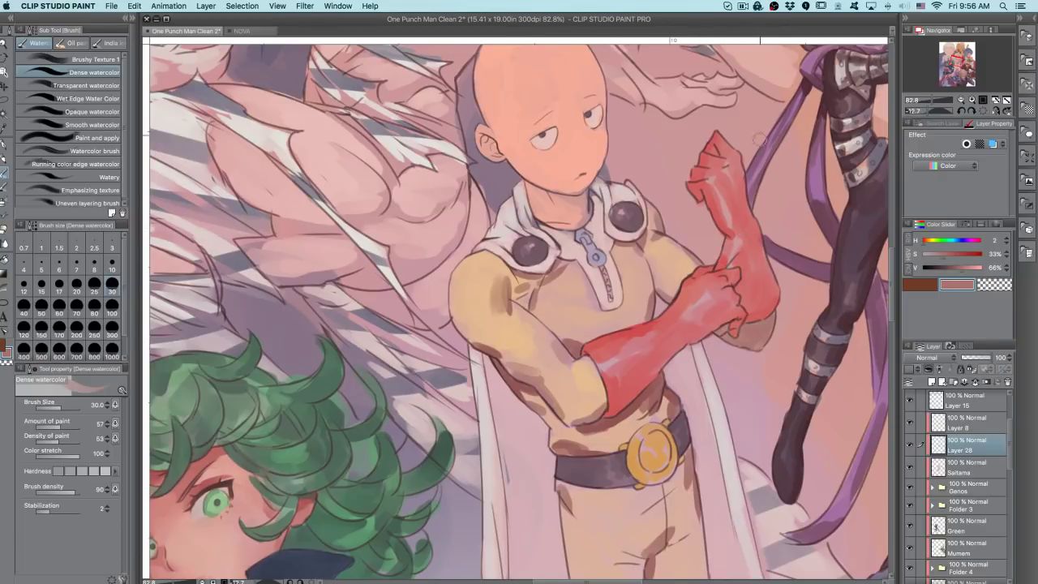
{"action": "left_click", "coordinate": [742, 7]}
{"action": "left_click", "coordinate": [776, 40]}
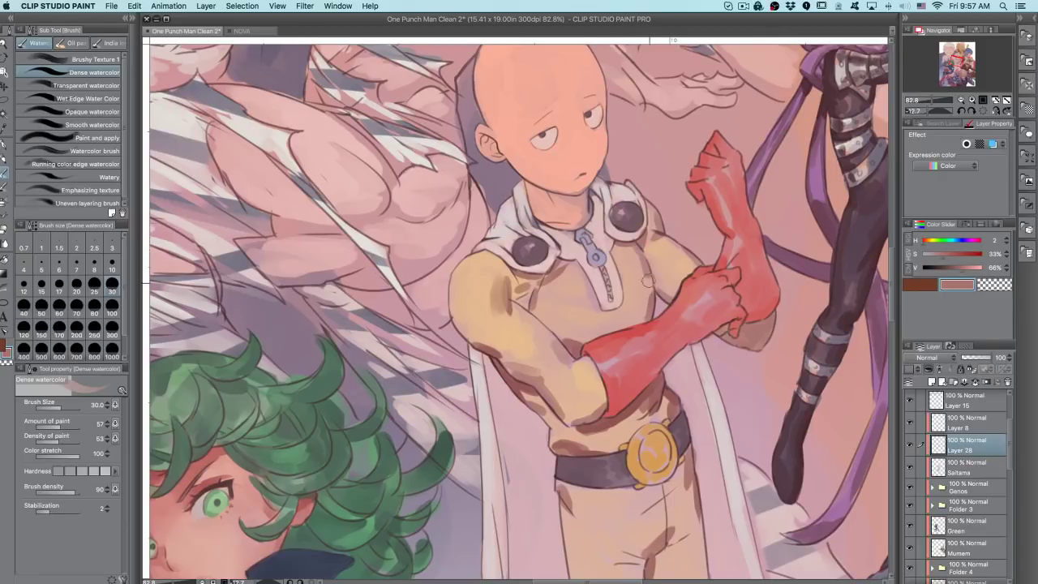
- Try a narrower shadow stroke along the far edge of the chest
{"action": "key", "text": "["}
{"action": "key", "text": "["}
{"action": "left_click_drag", "start_coordinate": [642, 248], "coordinate": [648, 289]}
{"action": "key", "text": "super+z"}
{"action": "key", "text": "super+z"}
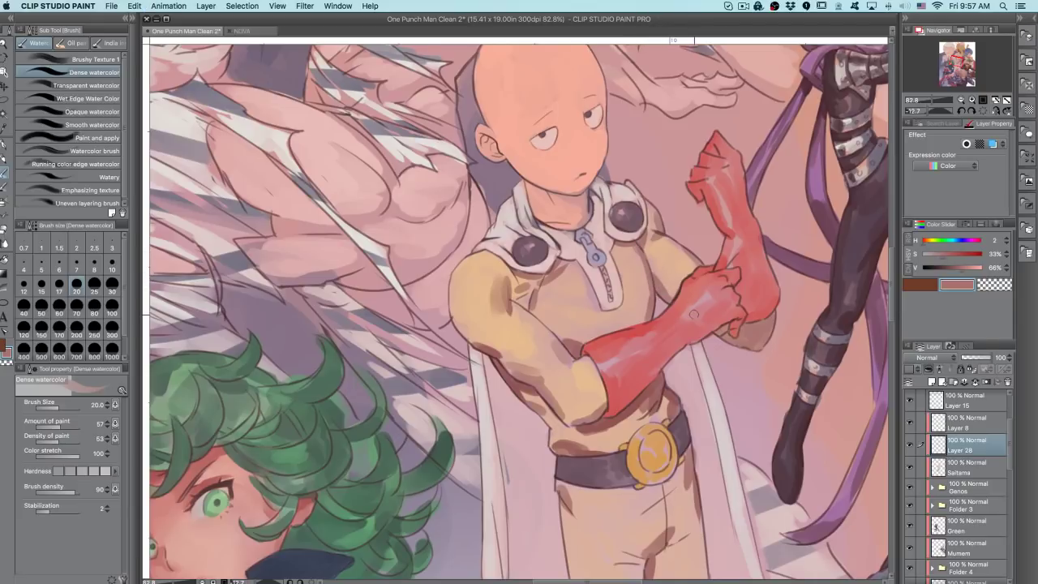
- Mirror the view and shade the near leg's outer thigh and its inner side down to the knee
{"action": "left_click", "coordinate": [996, 111]}
{"action": "left_click_drag", "start_coordinate": [713, 324], "coordinate": [701, 271]}
{"action": "left_click_drag", "start_coordinate": [450, 308], "coordinate": [543, 284]}
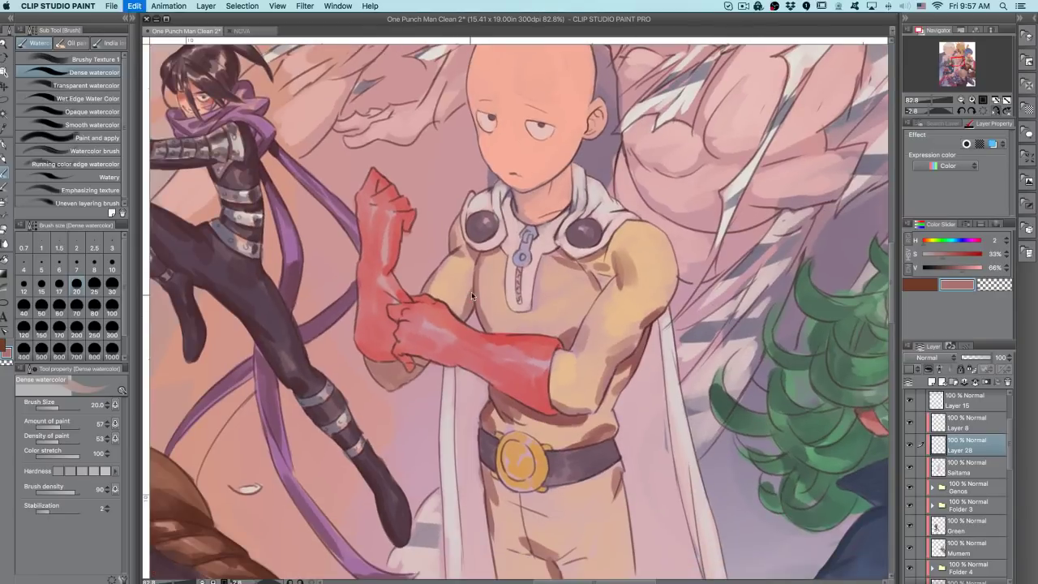
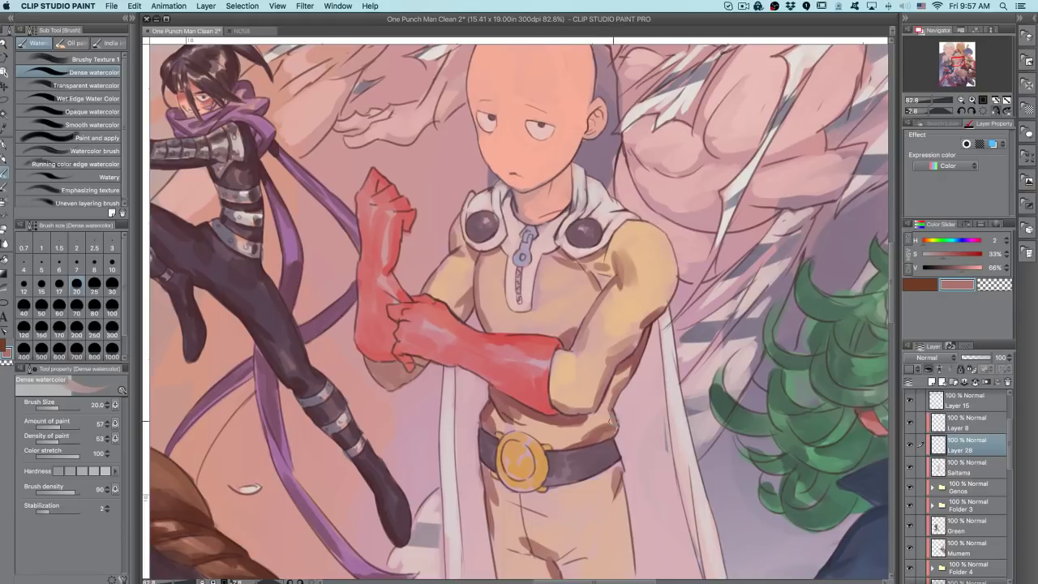
{"action": "scroll", "coordinate": [602, 429], "scroll_direction": "down", "scroll_amount": 5}
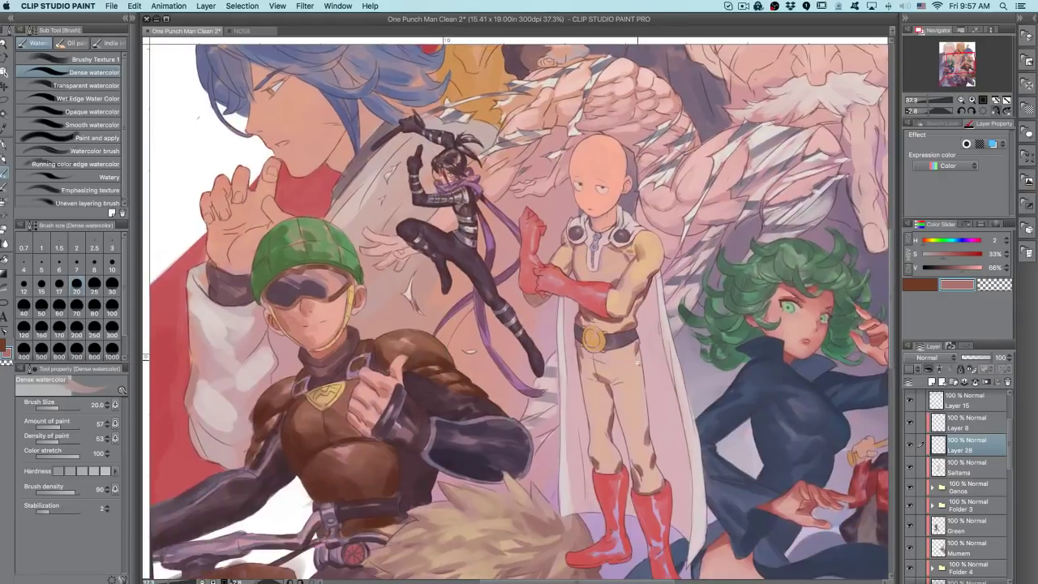
{"action": "scroll", "coordinate": [633, 360], "scroll_direction": "up", "scroll_amount": 3}
{"action": "left_click_drag", "start_coordinate": [640, 332], "coordinate": [655, 454]}
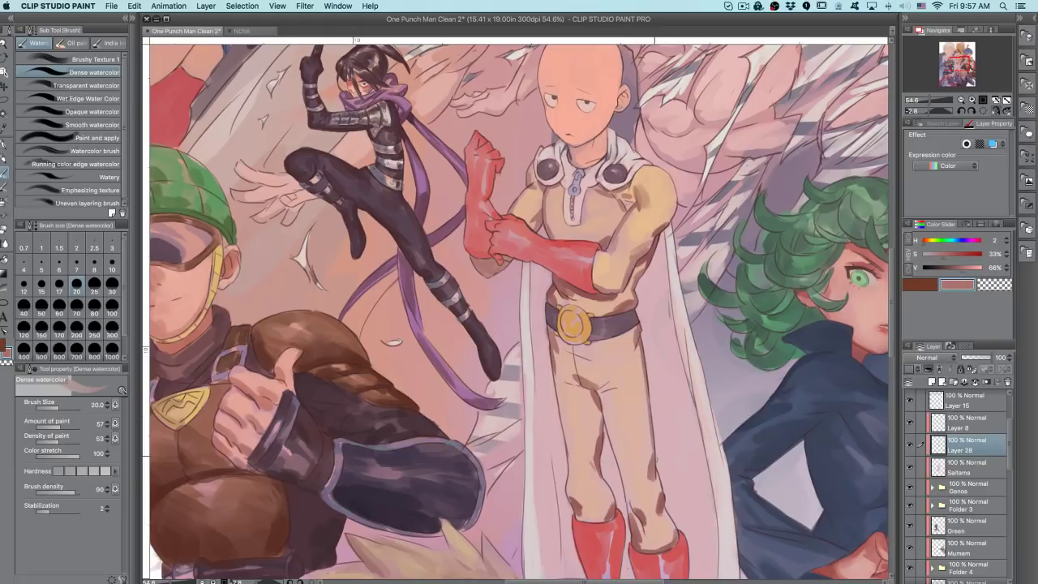
{"action": "key", "text": "bracketright"}
{"action": "mouse_move", "coordinate": [602, 398]}
{"action": "left_mouse_down"}
{"action": "mouse_move", "coordinate": [625, 495]}
{"action": "mouse_move", "coordinate": [626, 475]}
{"action": "left_mouse_up"}
{"action": "left_click_drag", "start_coordinate": [610, 436], "coordinate": [620, 465]}
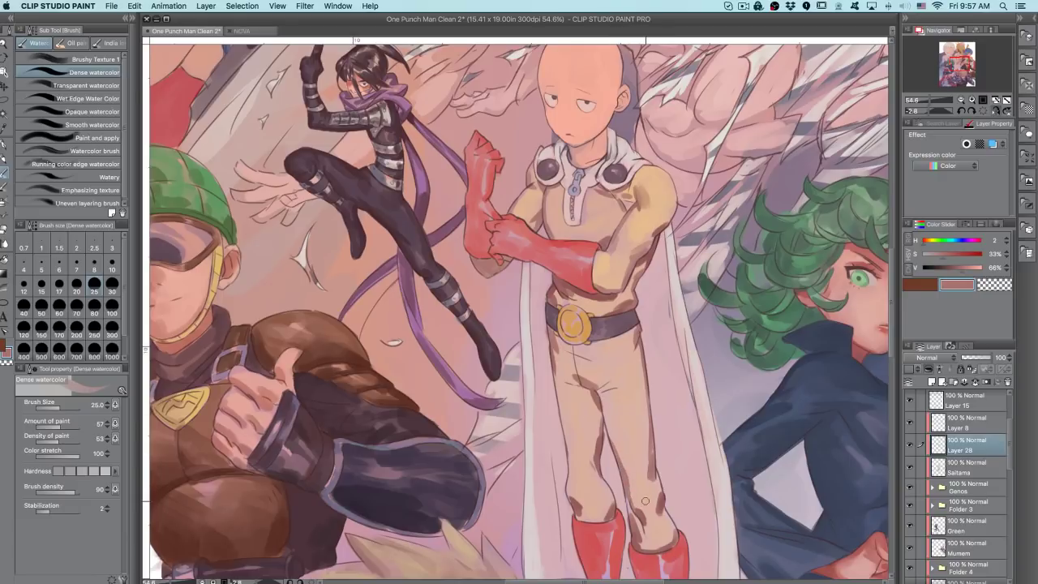
- Sample a darker muted pink (H 2, S 38, V 60) and shade the near calf just above the red boot with a larger brush
{"action": "key", "text": "bracketright"}
{"action": "key", "text": "bracketright"}
{"action": "key", "text": "bracketright"}
{"action": "left_click", "coordinate": [651, 524], "text": "alt"}
{"action": "mouse_move", "coordinate": [647, 526]}
{"action": "left_mouse_down"}
{"action": "mouse_move", "coordinate": [657, 517]}
{"action": "mouse_move", "coordinate": [659, 527]}
{"action": "mouse_move", "coordinate": [648, 519]}
{"action": "mouse_move", "coordinate": [653, 527]}
{"action": "mouse_move", "coordinate": [661, 515]}
{"action": "mouse_move", "coordinate": [676, 531]}
{"action": "left_mouse_up"}
- Redo the shadow along the outer edge of the far thigh with the brush at size 25
{"action": "mouse_move", "coordinate": [581, 480]}
{"action": "left_mouse_down"}
{"action": "mouse_move", "coordinate": [590, 506]}
{"action": "mouse_move", "coordinate": [578, 489]}
{"action": "mouse_move", "coordinate": [600, 470]}
{"action": "mouse_move", "coordinate": [598, 424]}
{"action": "mouse_move", "coordinate": [593, 475]}
{"action": "mouse_move", "coordinate": [608, 389]}
{"action": "mouse_move", "coordinate": [580, 385]}
{"action": "mouse_move", "coordinate": [564, 364]}
{"action": "mouse_move", "coordinate": [558, 375]}
{"action": "mouse_move", "coordinate": [577, 391]}
{"action": "mouse_move", "coordinate": [558, 382]}
{"action": "mouse_move", "coordinate": [565, 417]}
{"action": "left_mouse_up"}
{"action": "key", "text": "super+z"}
{"action": "key", "text": "super+z"}
{"action": "key", "text": "bracketleft"}
{"action": "key", "text": "bracketleft"}
{"action": "key", "text": "bracketleft"}
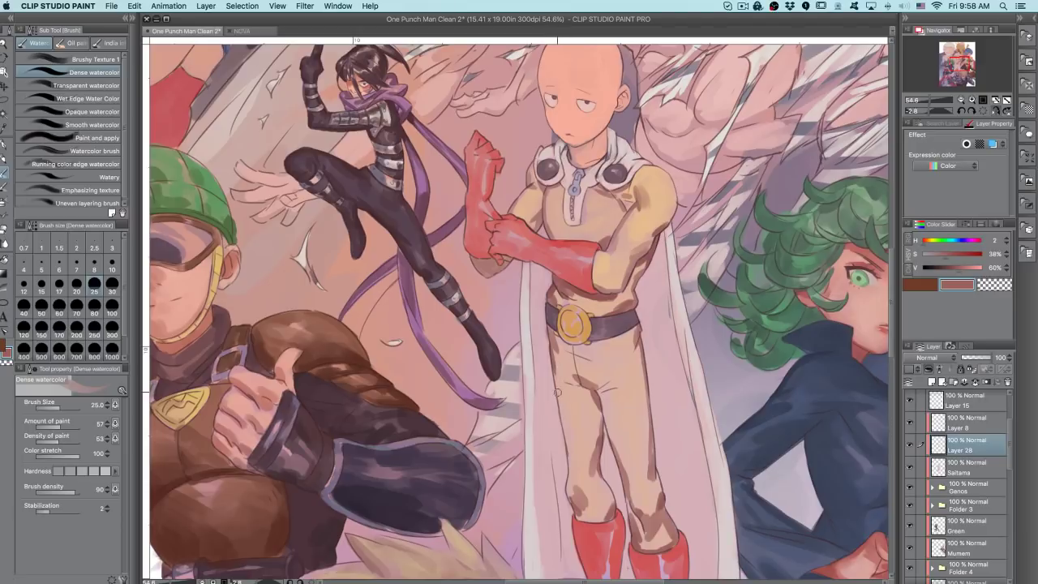
{"action": "left_click_drag", "start_coordinate": [554, 365], "coordinate": [560, 412]}
{"action": "scroll", "coordinate": [571, 401], "scroll_direction": "down", "scroll_amount": 3}
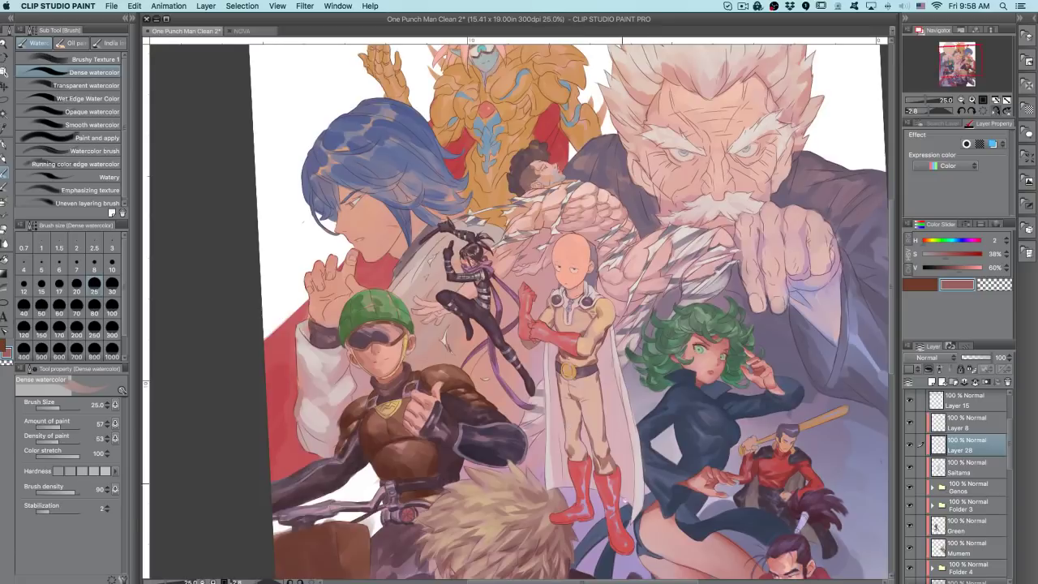
- Try extra shadow strokes on the inner thigh and beside the belt buckle
{"action": "scroll", "coordinate": [608, 421], "scroll_direction": "up", "scroll_amount": 3}
{"action": "left_click_drag", "start_coordinate": [605, 441], "coordinate": [600, 400]}
{"action": "key", "text": "super+z"}
{"action": "key", "text": "super+z"}
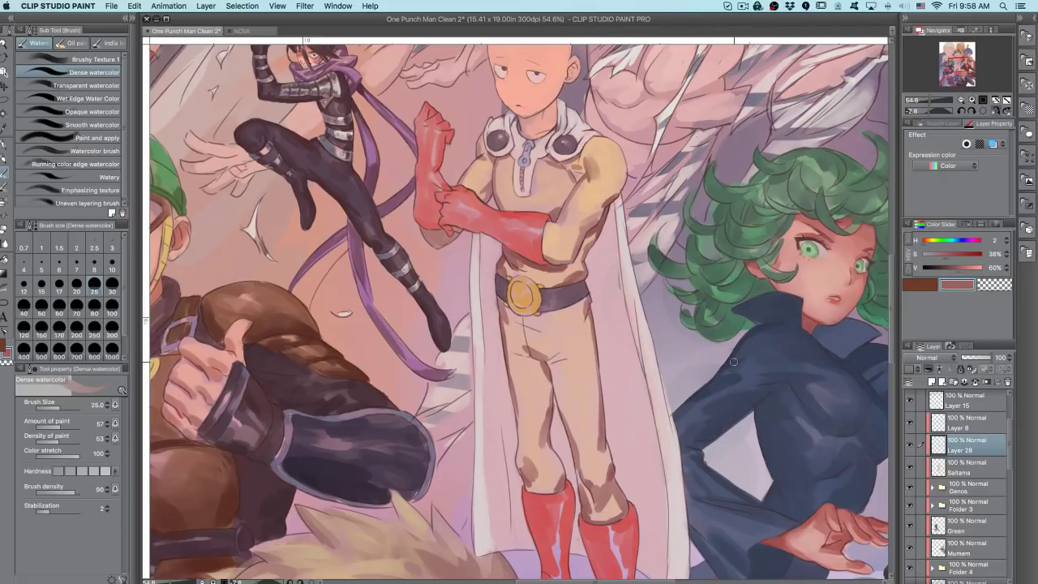
{"action": "left_click_drag", "start_coordinate": [695, 298], "coordinate": [660, 207]}
{"action": "left_click_drag", "start_coordinate": [538, 302], "coordinate": [557, 285]}
{"action": "key", "text": "super+z"}
- Shade the outer edge of the far leg above the knee with the brush at size 40
{"action": "key", "text": "bracketright"}
{"action": "key", "text": "bracketright"}
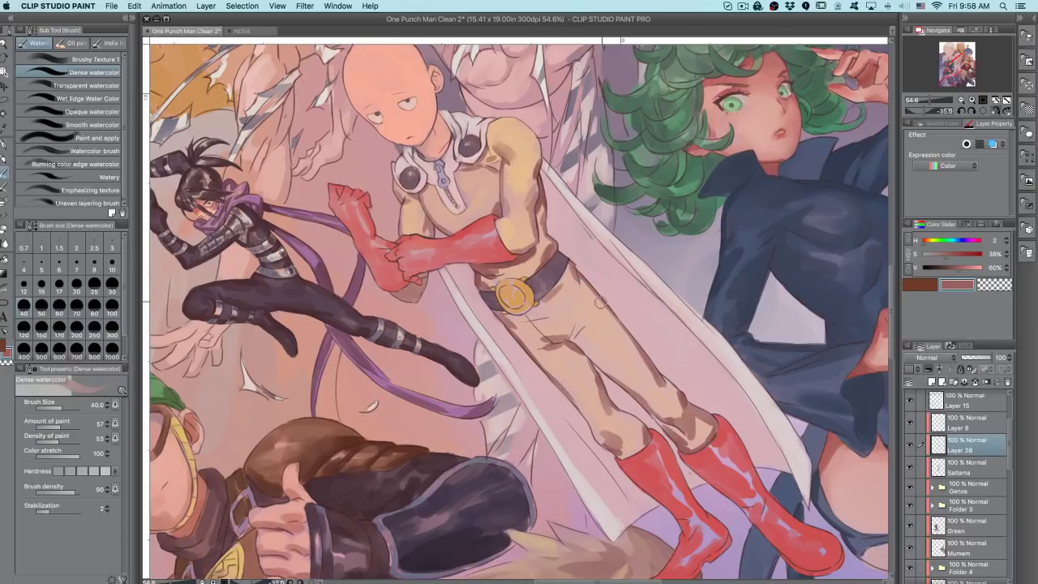
{"action": "left_click_drag", "start_coordinate": [600, 302], "coordinate": [502, 349]}
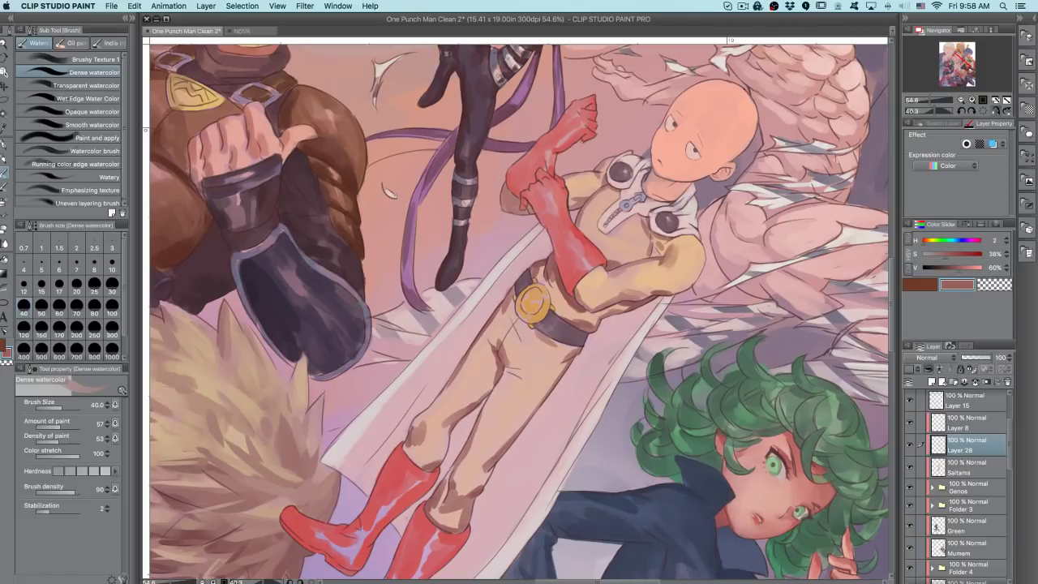
{"action": "key", "text": "Tab"}
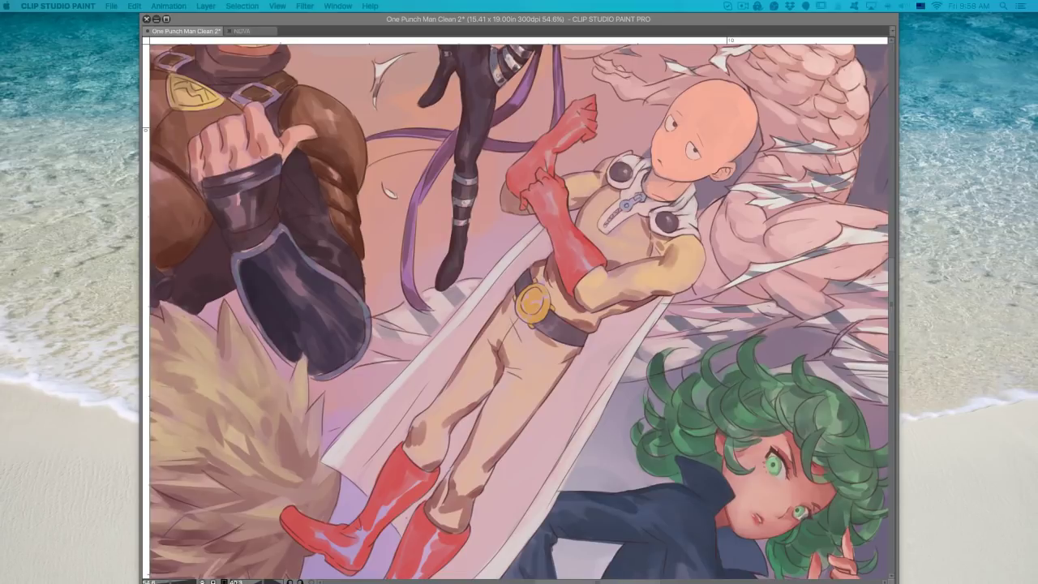
{"action": "key", "text": "Tab"}
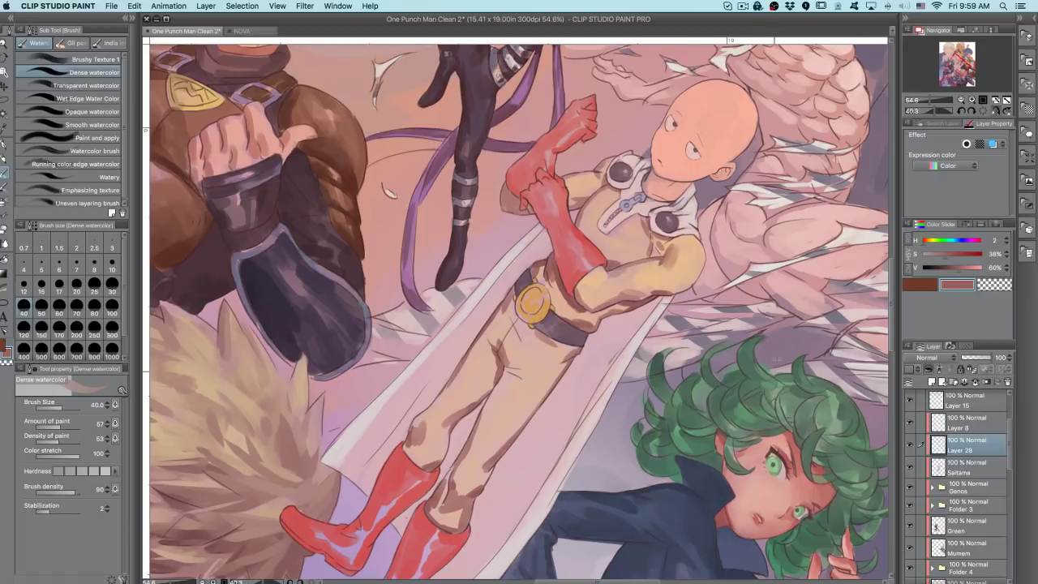
{"action": "left_click_drag", "start_coordinate": [773, 378], "coordinate": [724, 189]}
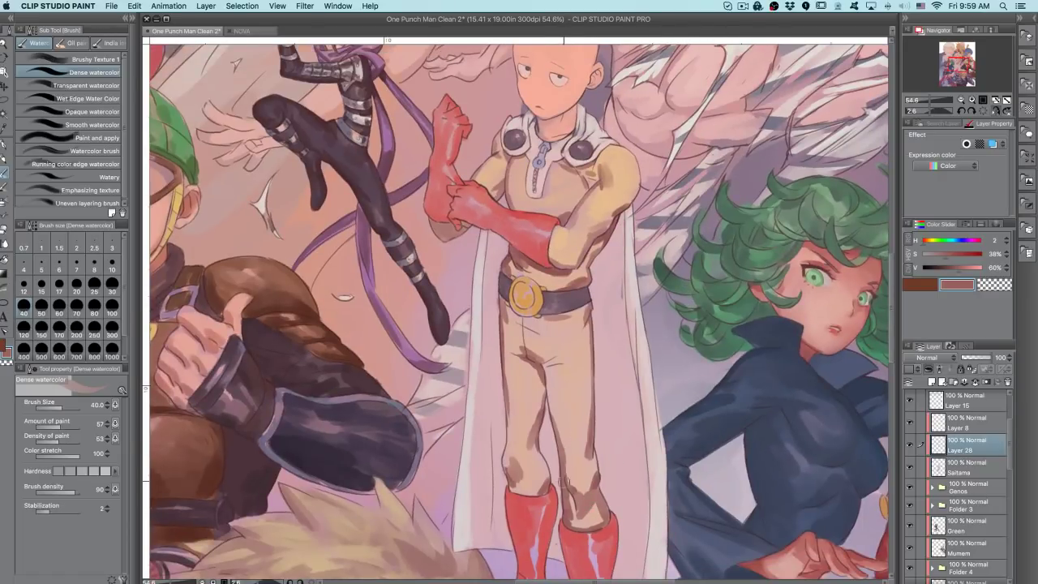
{"action": "left_click_drag", "start_coordinate": [509, 440], "coordinate": [510, 397]}
{"action": "left_click_drag", "start_coordinate": [551, 337], "coordinate": [454, 365]}
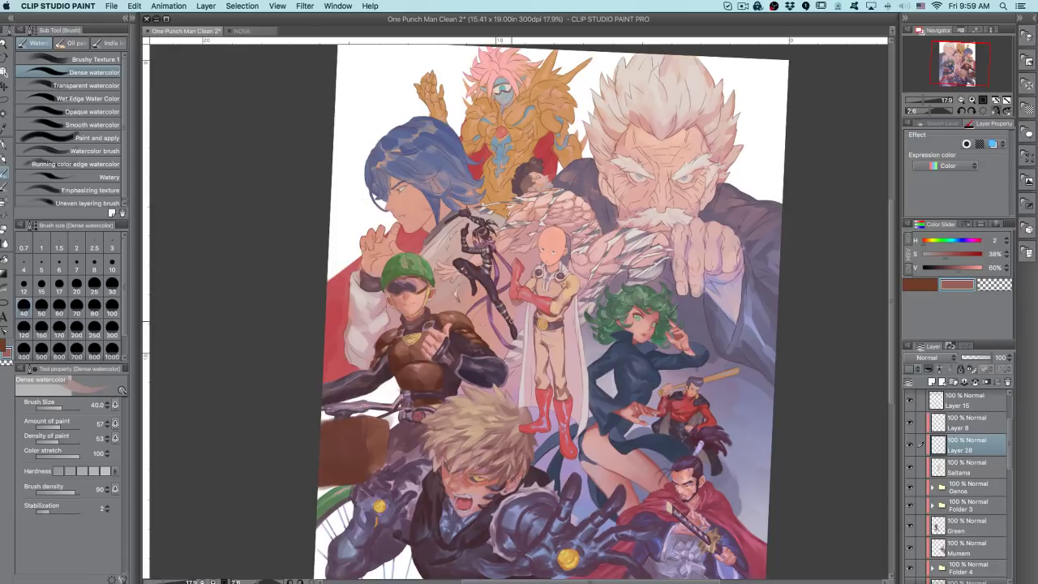
- Set a darker reddish brown (S 48, V 37) on Layer 28 and shade the lower part of both round cape buttons
{"action": "left_click", "coordinate": [957, 460]}
{"action": "left_click", "coordinate": [947, 441]}
{"action": "scroll", "coordinate": [559, 275], "scroll_direction": "up", "scroll_amount": 6}
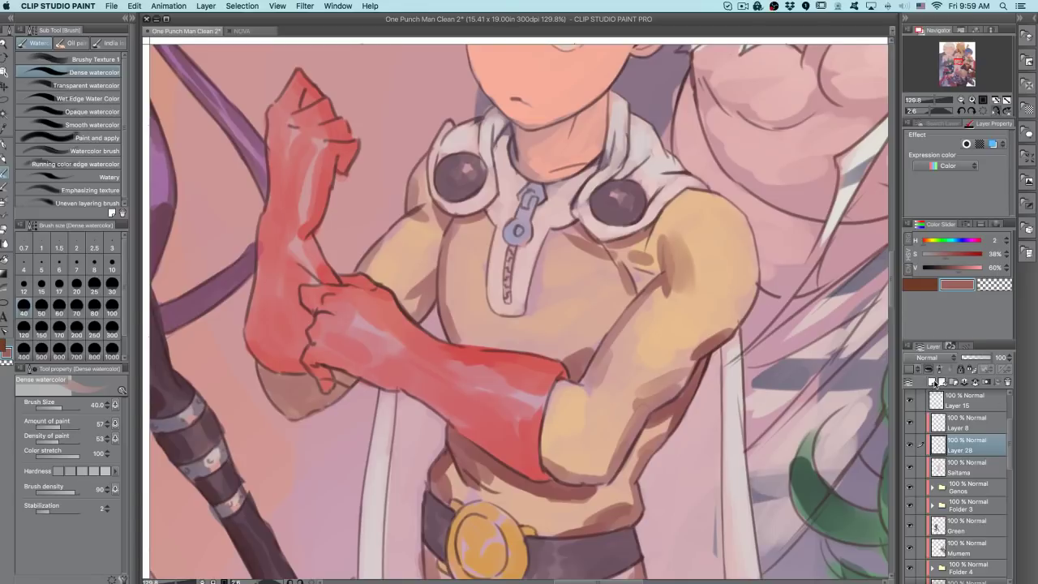
{"action": "left_click_drag", "start_coordinate": [945, 268], "coordinate": [955, 272]}
{"action": "left_click", "coordinate": [953, 255]}
{"action": "left_click_drag", "start_coordinate": [602, 210], "coordinate": [629, 217]}
{"action": "key", "text": "super+z"}
{"action": "key", "text": "bracketleft"}
{"action": "key", "text": "bracketleft"}
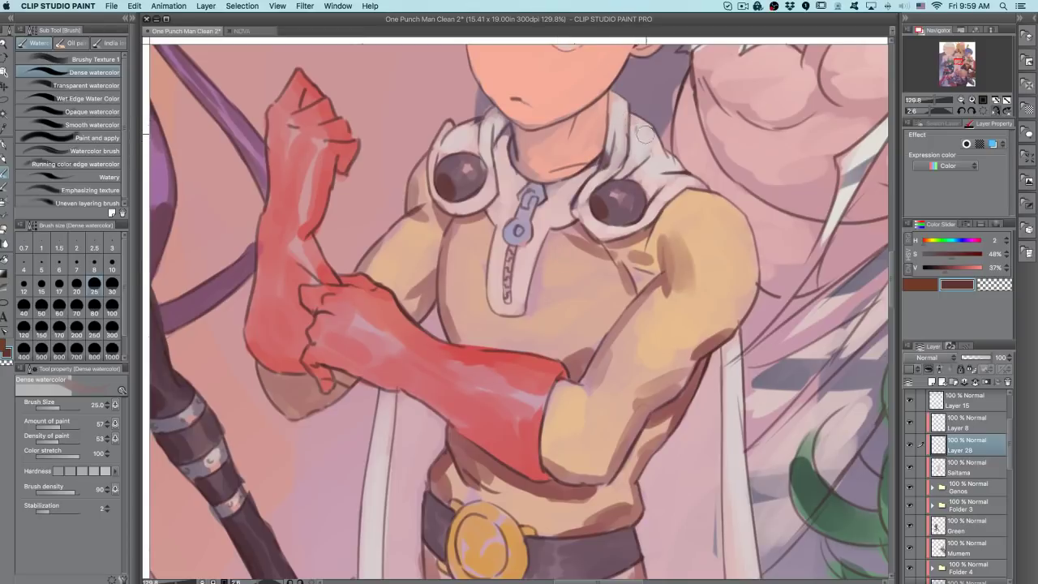
- Shade the white collar's folds on both sides of the neck and along the neckline with the brush at size 17
{"action": "key", "text": "bracketleft"}
{"action": "key", "text": "bracketleft"}
{"action": "key", "text": "super+z"}
{"action": "left_click_drag", "start_coordinate": [631, 121], "coordinate": [626, 157]}
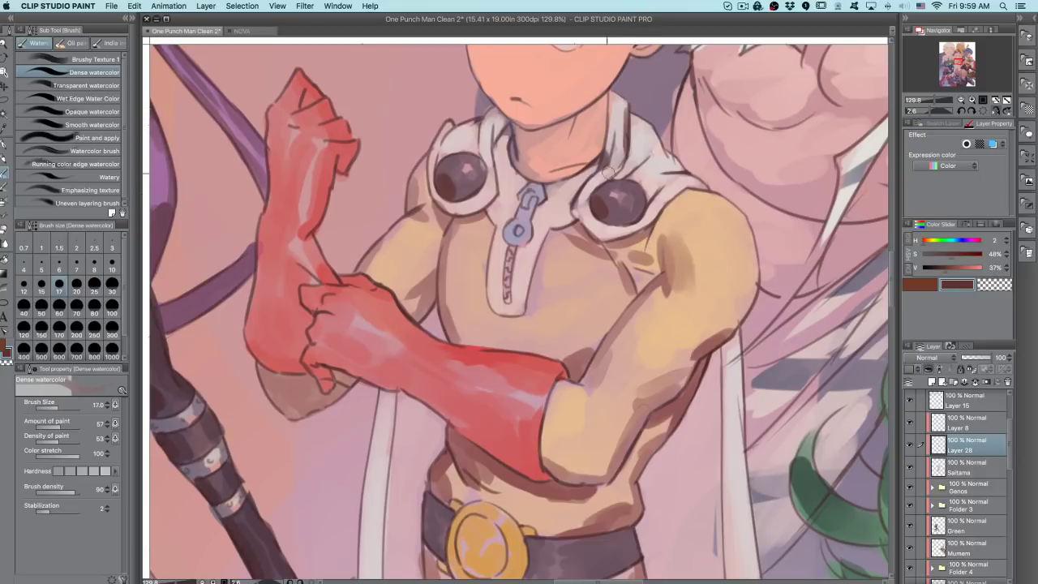
{"action": "left_click_drag", "start_coordinate": [483, 125], "coordinate": [484, 156]}
{"action": "mouse_move", "coordinate": [563, 184]}
{"action": "left_mouse_down"}
{"action": "mouse_move", "coordinate": [619, 138]}
{"action": "mouse_move", "coordinate": [595, 177]}
{"action": "left_mouse_up"}
{"action": "mouse_move", "coordinate": [653, 197]}
{"action": "left_mouse_down"}
{"action": "mouse_move", "coordinate": [679, 178]}
{"action": "mouse_move", "coordinate": [649, 220]}
{"action": "left_mouse_up"}
{"action": "key", "text": "ctrl+z"}
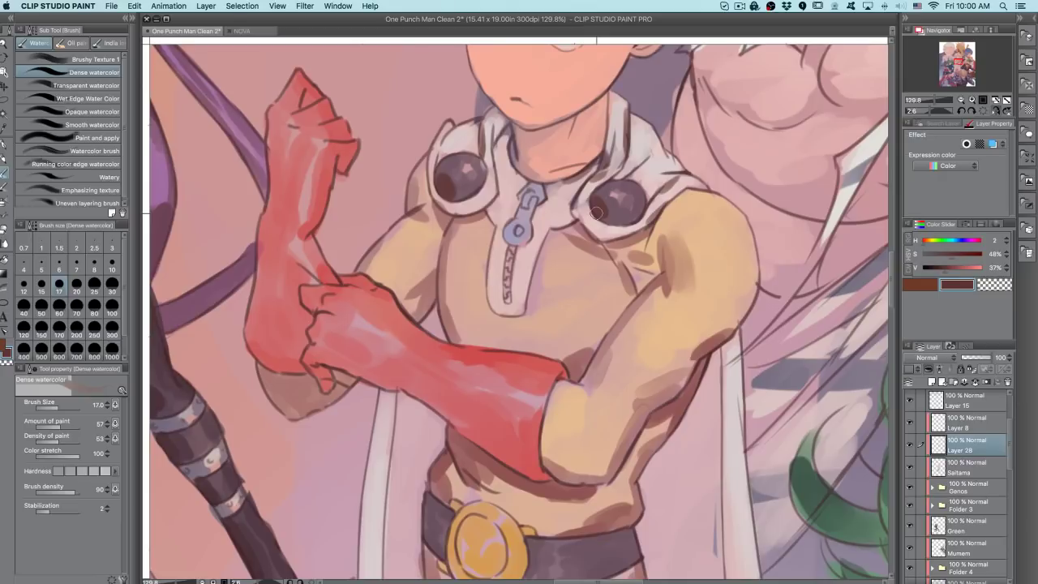
- Shade the white collar flap between the two round buttons with the Transparent watercolor brush at size 30
{"action": "key", "text": "bracketright"}
{"action": "key", "text": "bracketright"}
{"action": "key", "text": "period"}
{"action": "mouse_move", "coordinate": [464, 205]}
{"action": "left_mouse_down"}
{"action": "mouse_move", "coordinate": [508, 188]}
{"action": "mouse_move", "coordinate": [498, 150]}
{"action": "mouse_move", "coordinate": [503, 174]}
{"action": "mouse_move", "coordinate": [576, 193]}
{"action": "left_mouse_up"}
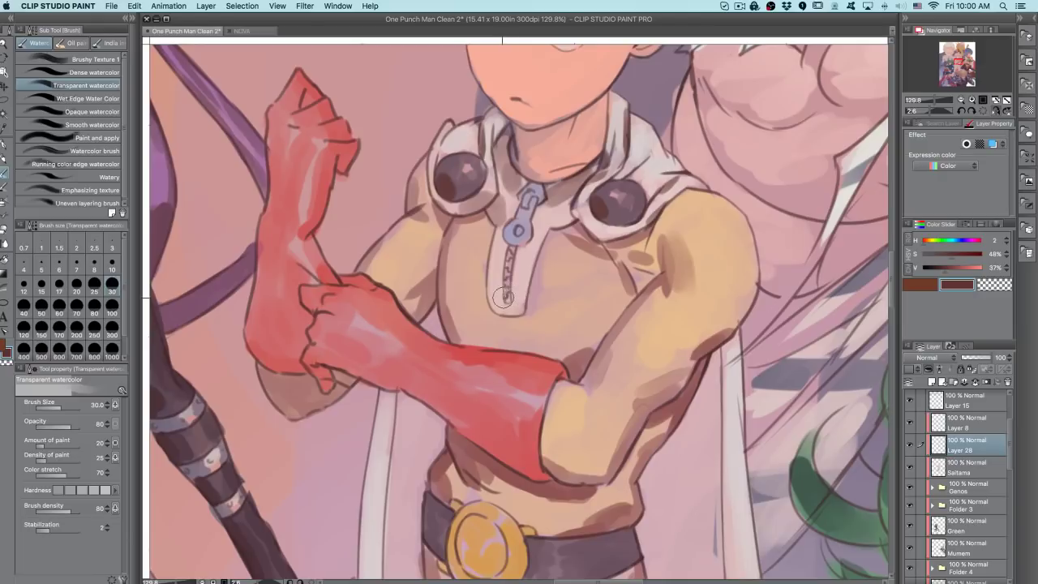
- Try Transparent watercolor at size 10 and Wet Edge Water Color at size 12 for shading the zipper flap
{"action": "key", "text": "bracketleft"}
{"action": "key", "text": "bracketleft"}
{"action": "key", "text": "bracketleft"}
{"action": "key", "text": "bracketleft"}
{"action": "key", "text": "bracketleft"}
{"action": "key", "text": "bracketleft"}
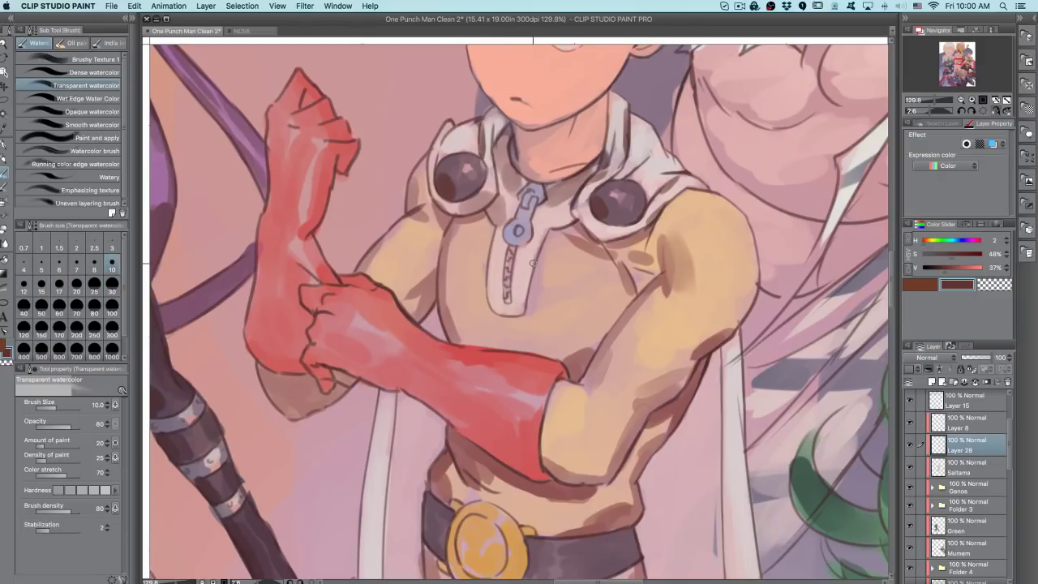
{"action": "key", "text": "super+z"}
{"action": "key", "text": "period"}
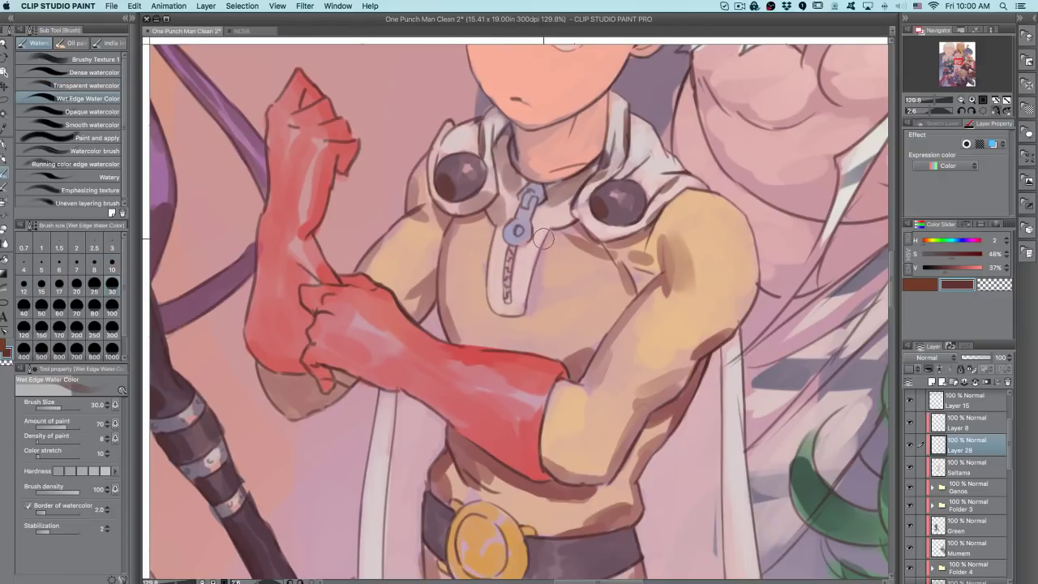
{"action": "key", "text": "bracketleft"}
{"action": "key", "text": "bracketleft"}
{"action": "key", "text": "bracketleft"}
{"action": "key", "text": "bracketleft"}
{"action": "key", "text": "bracketleft"}
{"action": "left_click", "coordinate": [541, 231], "text": "alt"}
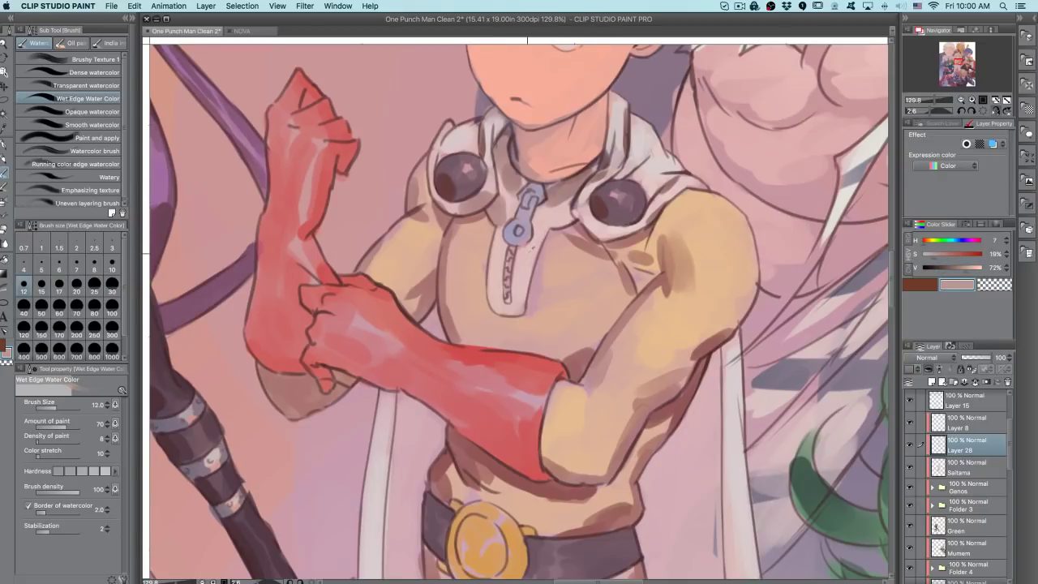
- Sample a dark mauve (H 332, S 25, V 40), shade the collar under the neck and return to the Dense watercolor brush
{"action": "left_click", "coordinate": [577, 177], "text": "alt"}
{"action": "left_click_drag", "start_coordinate": [578, 177], "coordinate": [599, 162]}
{"action": "key", "text": "super+z"}
{"action": "key", "text": "comma"}
{"action": "key", "text": "comma"}
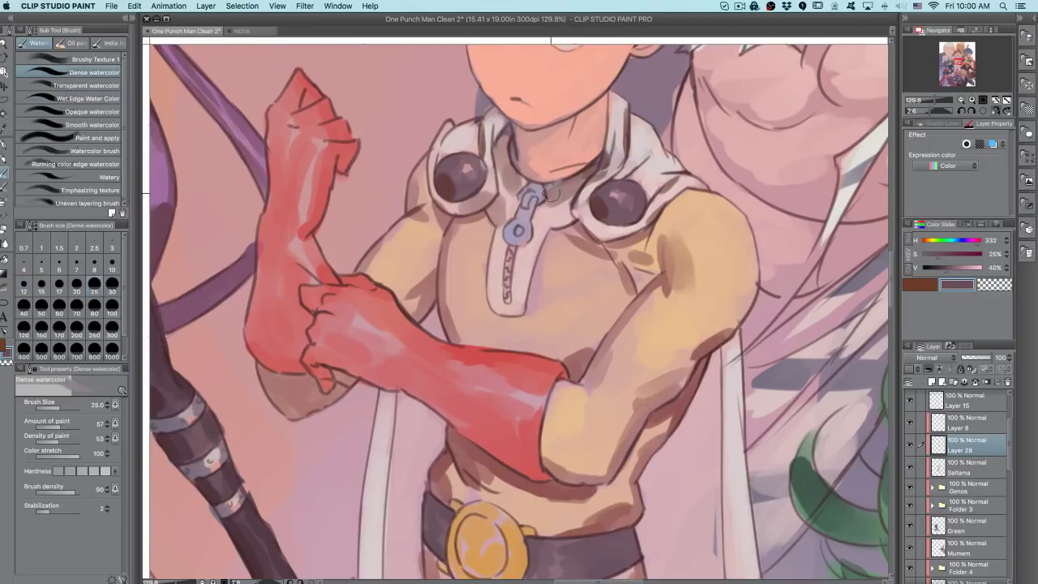
- Sample a muted pink (H 5, S 34, V 64), reduce the brush to 15 and try shading the zipper flap's far edge
{"action": "left_click_drag", "start_coordinate": [496, 227], "coordinate": [491, 294]}
{"action": "key", "text": "super+z"}
{"action": "left_click", "coordinate": [478, 212], "text": "alt"}
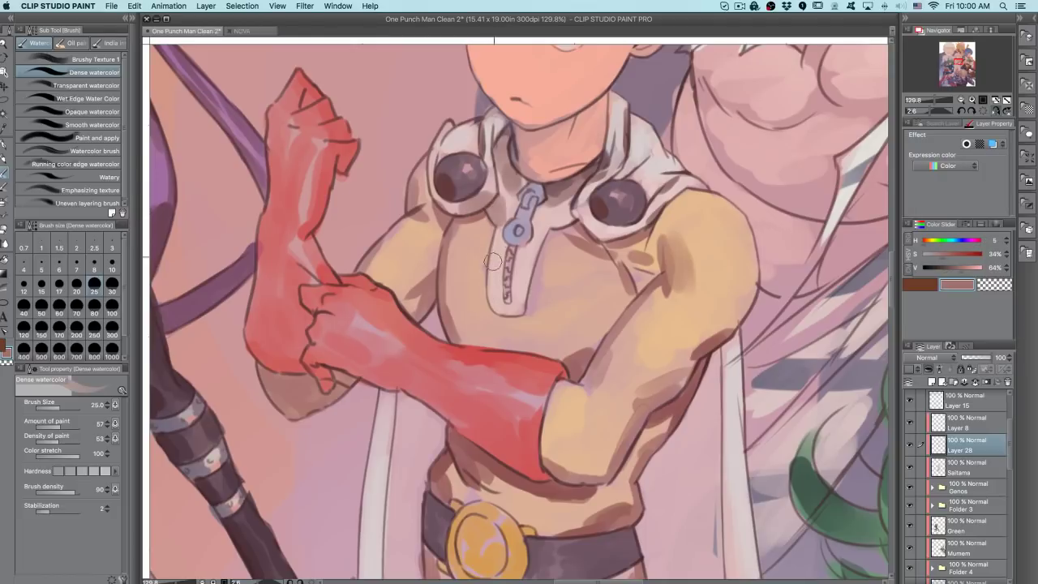
{"action": "key", "text": "bracketleft"}
{"action": "key", "text": "bracketleft"}
{"action": "key", "text": "bracketleft"}
{"action": "key", "text": "super+z"}
{"action": "left_click_drag", "start_coordinate": [498, 227], "coordinate": [489, 287]}
{"action": "key", "text": "super+z"}
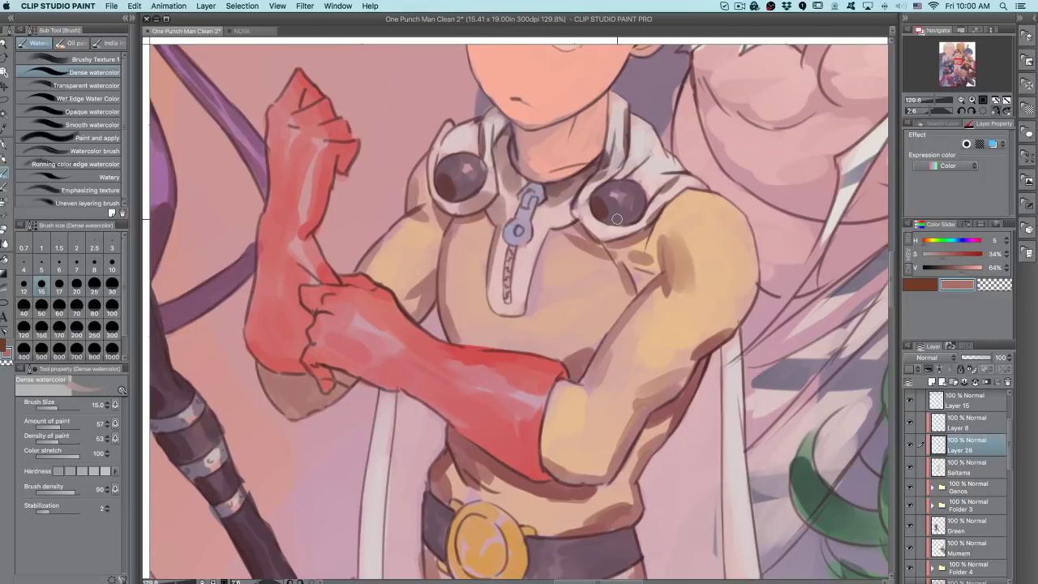
- Mirror the view and shade the white collar's outer edges around both round buttons with the brush at size 17
{"action": "left_click", "coordinate": [994, 111]}
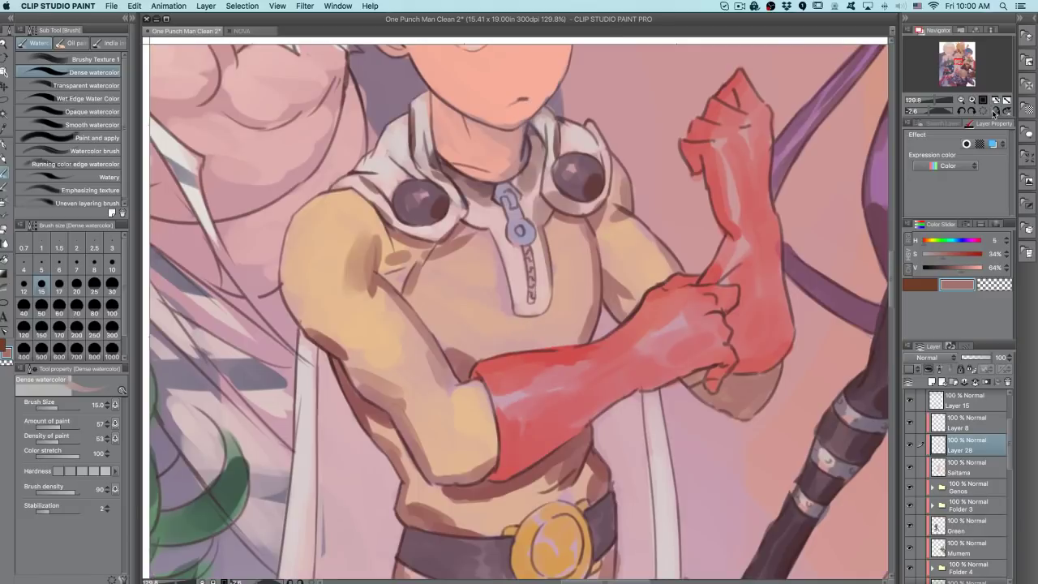
{"action": "key", "text": "bracketright"}
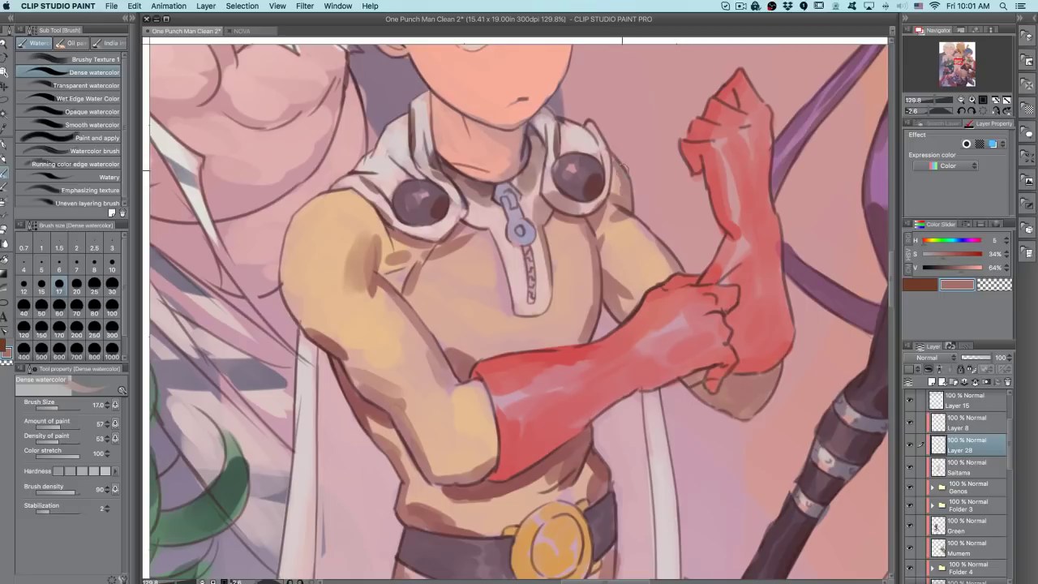
{"action": "mouse_move", "coordinate": [606, 154]}
{"action": "left_mouse_down"}
{"action": "mouse_move", "coordinate": [610, 211]}
{"action": "mouse_move", "coordinate": [607, 184]}
{"action": "left_mouse_up"}
{"action": "mouse_move", "coordinate": [430, 91]}
{"action": "left_mouse_down"}
{"action": "mouse_move", "coordinate": [405, 125]}
{"action": "mouse_move", "coordinate": [405, 148]}
{"action": "mouse_move", "coordinate": [404, 119]}
{"action": "mouse_move", "coordinate": [375, 162]}
{"action": "mouse_move", "coordinate": [399, 114]}
{"action": "left_mouse_up"}
{"action": "left_click_drag", "start_coordinate": [357, 171], "coordinate": [367, 159]}
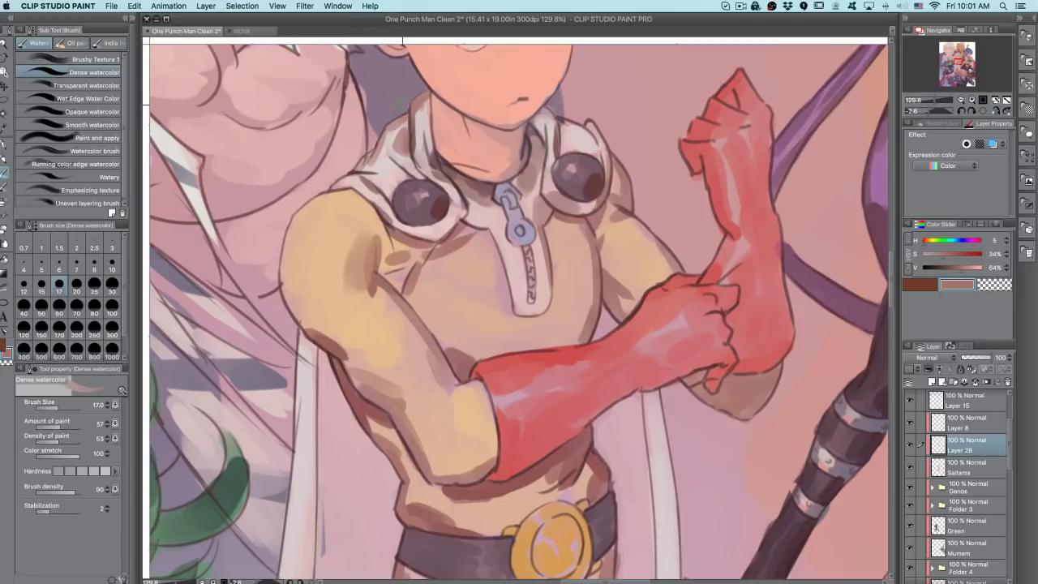
{"action": "mouse_move", "coordinate": [646, 188]}
{"action": "left_mouse_down"}
{"action": "mouse_move", "coordinate": [601, 186]}
{"action": "mouse_move", "coordinate": [701, 307]}
{"action": "left_mouse_up"}
{"action": "scroll", "coordinate": [703, 304], "scroll_direction": "up", "scroll_amount": 2}
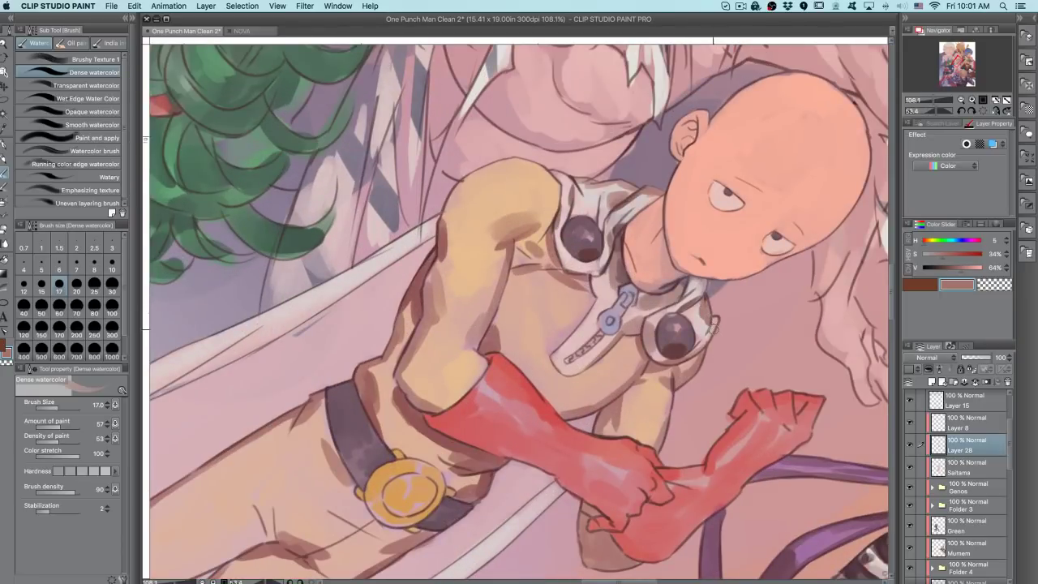
{"action": "mouse_move", "coordinate": [712, 323]}
{"action": "left_mouse_down"}
{"action": "mouse_move", "coordinate": [640, 278]}
{"action": "mouse_move", "coordinate": [580, 212]}
{"action": "left_mouse_up"}
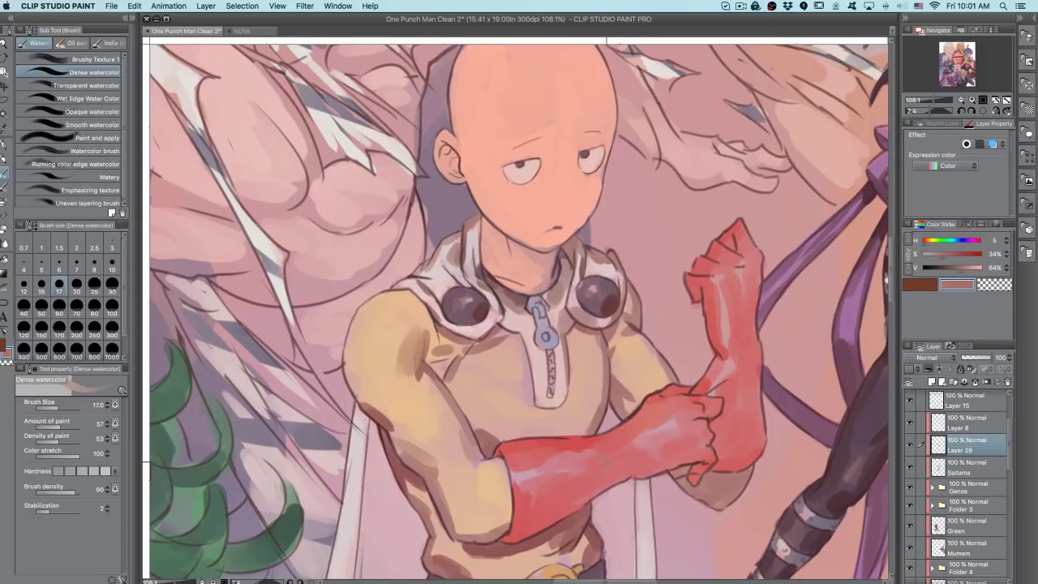
- Shade the side of the torso behind the near elbow with a darker pink (H 2, S 41, V 58)
{"action": "scroll", "coordinate": [636, 358], "scroll_direction": "down", "scroll_amount": 3}
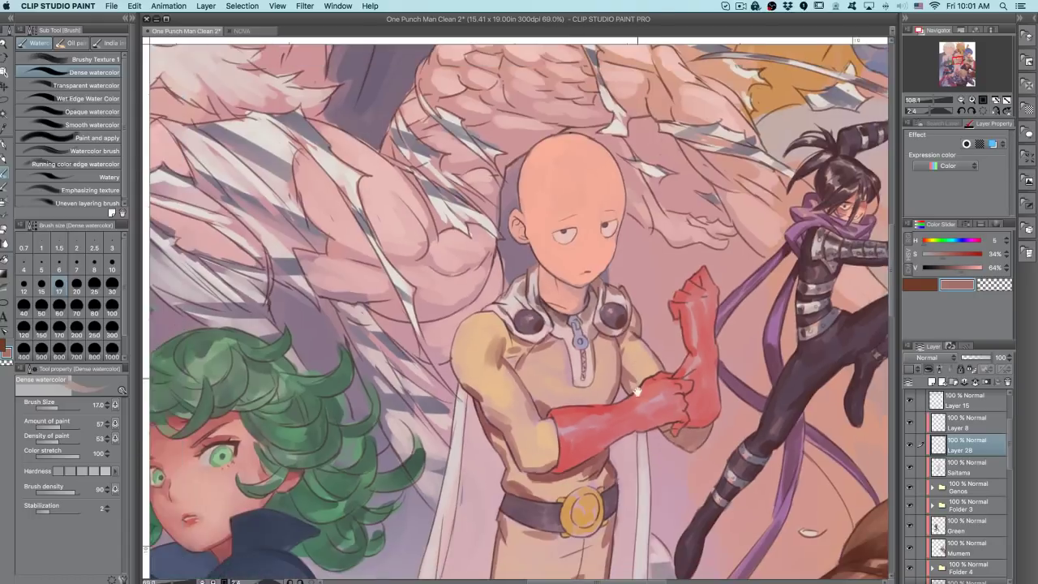
{"action": "left_click_drag", "start_coordinate": [702, 490], "coordinate": [654, 318]}
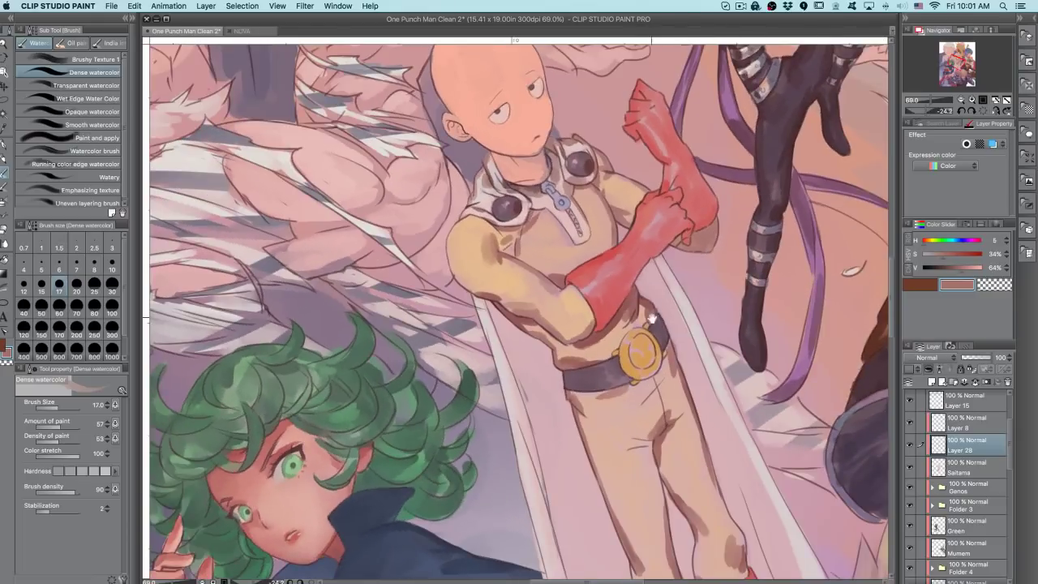
{"action": "left_click_drag", "start_coordinate": [760, 267], "coordinate": [562, 386]}
{"action": "scroll", "coordinate": [535, 346], "scroll_direction": "up", "scroll_amount": 2}
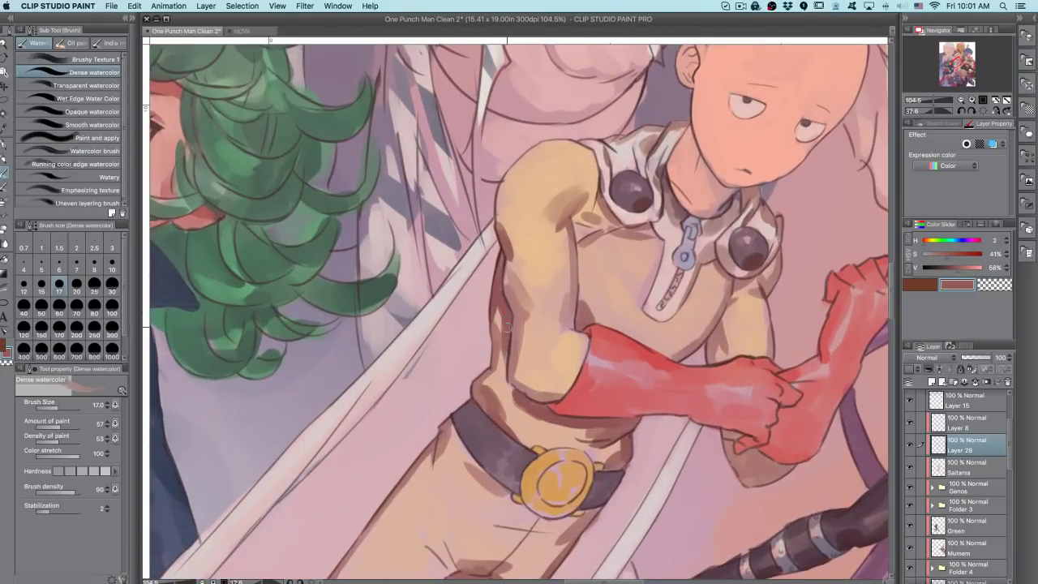
{"action": "left_click_drag", "start_coordinate": [503, 336], "coordinate": [505, 390]}
{"action": "scroll", "coordinate": [600, 431], "scroll_direction": "down", "scroll_amount": 3}
{"action": "left_click_drag", "start_coordinate": [698, 394], "coordinate": [701, 234]}
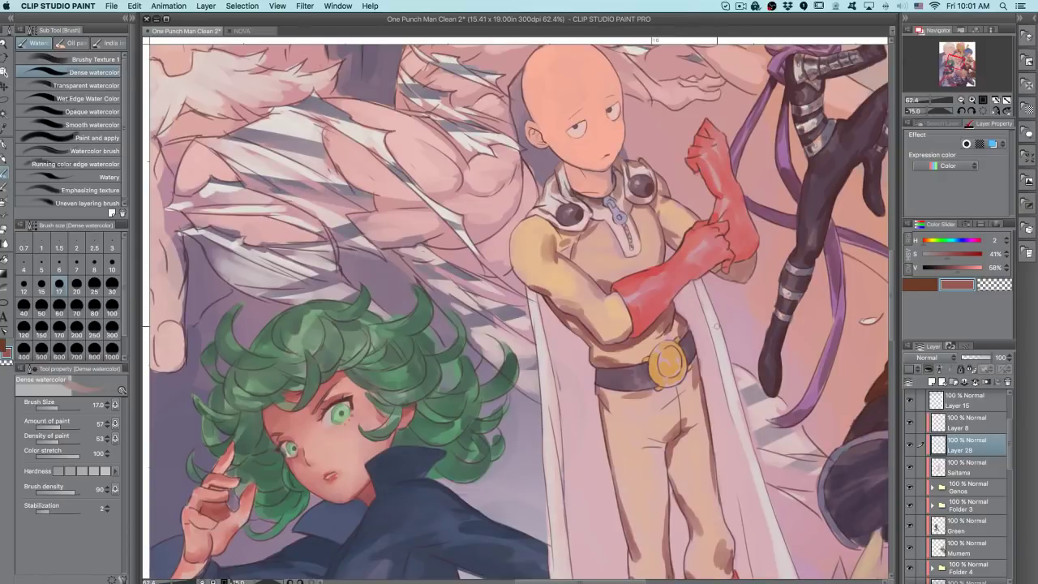
- Shade the far elbow beneath the red glove with a dark reddish brown (H 357, S 46, V 41) at brush size 17
{"action": "scroll", "coordinate": [760, 263], "scroll_direction": "up", "scroll_amount": 3}
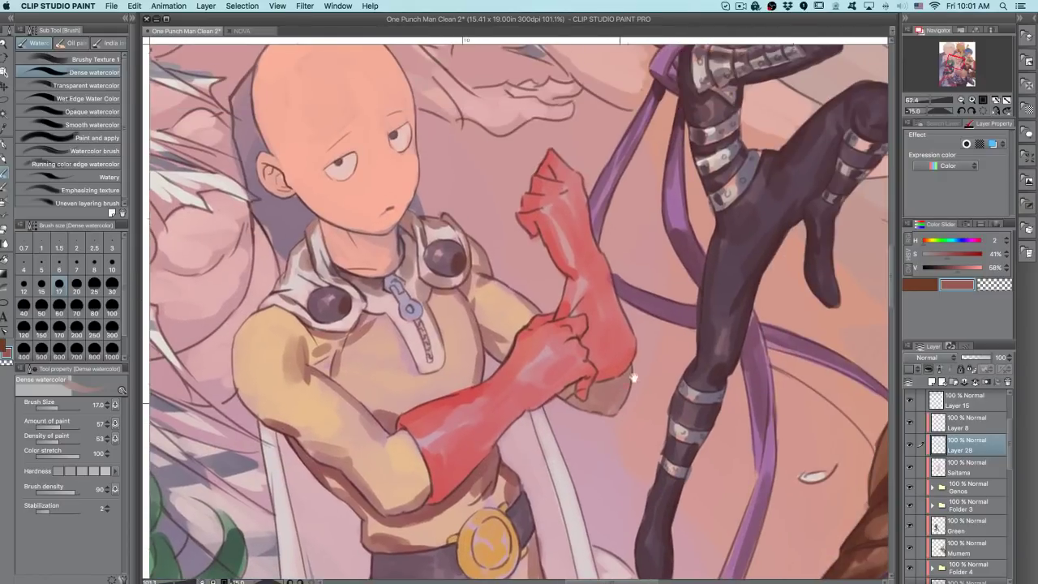
{"action": "left_click", "coordinate": [501, 472], "text": "alt"}
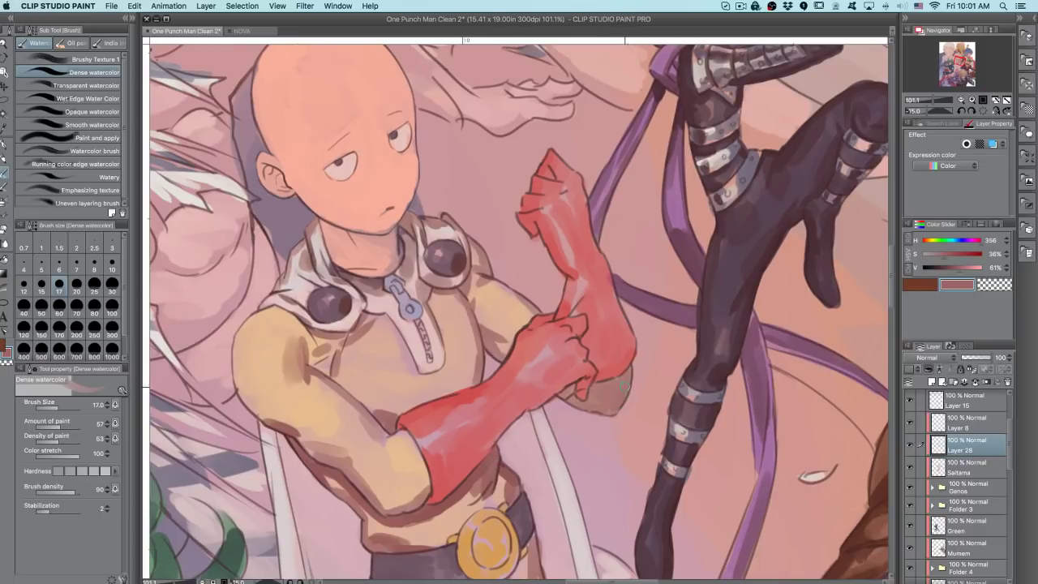
{"action": "scroll", "coordinate": [621, 385], "scroll_direction": "up", "scroll_amount": 3}
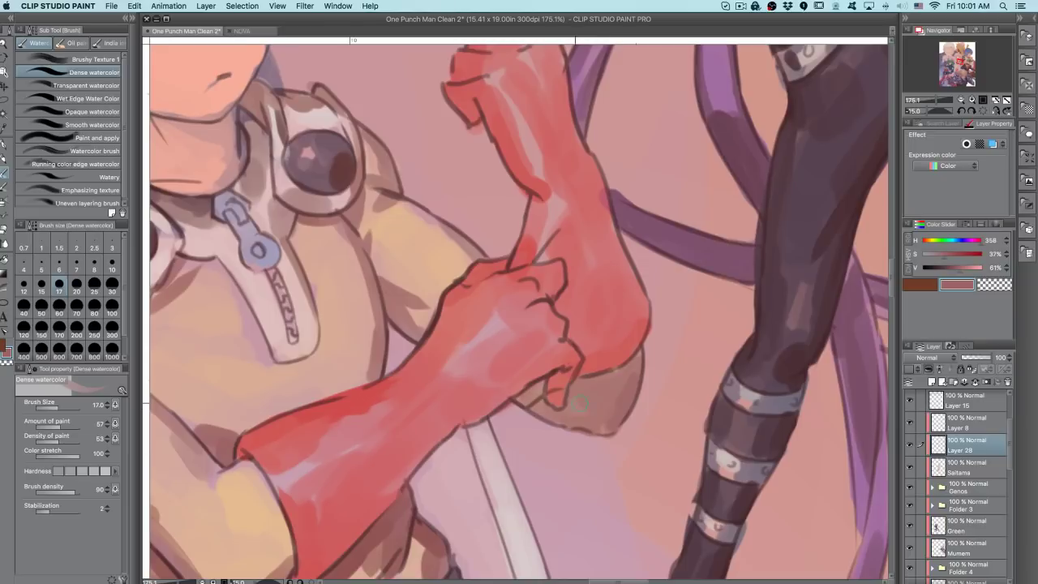
{"action": "left_click", "coordinate": [544, 391], "text": "alt"}
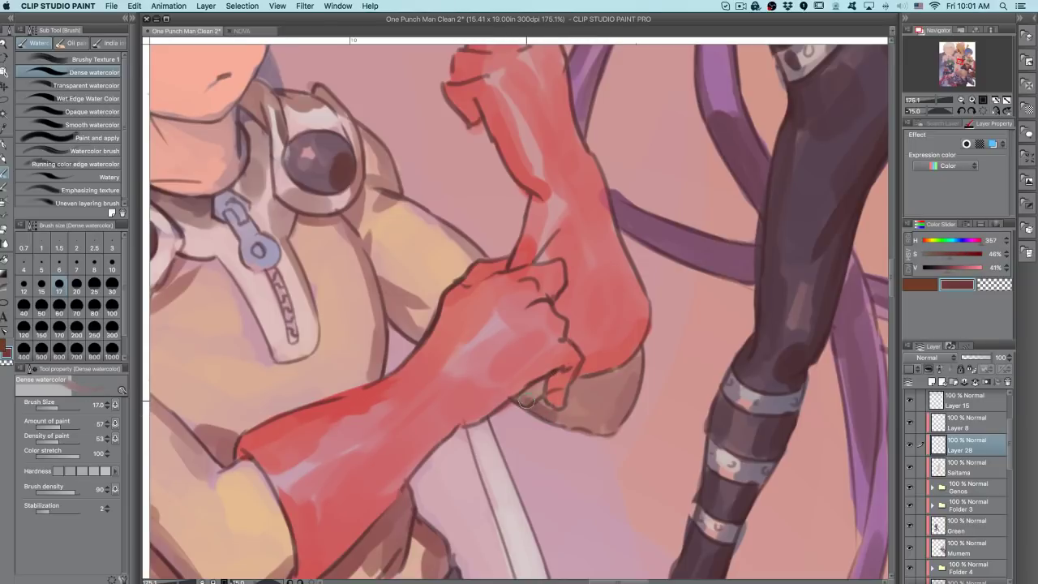
{"action": "left_click", "coordinate": [522, 400], "text": "alt"}
{"action": "mouse_move", "coordinate": [551, 419]}
{"action": "left_mouse_down"}
{"action": "mouse_move", "coordinate": [598, 428]}
{"action": "mouse_move", "coordinate": [565, 420]}
{"action": "mouse_move", "coordinate": [601, 426]}
{"action": "mouse_move", "coordinate": [626, 410]}
{"action": "mouse_move", "coordinate": [613, 426]}
{"action": "mouse_move", "coordinate": [640, 359]}
{"action": "mouse_move", "coordinate": [629, 401]}
{"action": "mouse_move", "coordinate": [637, 362]}
{"action": "mouse_move", "coordinate": [587, 394]}
{"action": "left_mouse_up"}
{"action": "left_click", "coordinate": [639, 354], "text": "alt"}
{"action": "mouse_move", "coordinate": [629, 364]}
{"action": "left_mouse_down"}
{"action": "mouse_move", "coordinate": [600, 372]}
{"action": "mouse_move", "coordinate": [620, 367]}
{"action": "mouse_move", "coordinate": [646, 333]}
{"action": "left_mouse_up"}
{"action": "left_click", "coordinate": [519, 265], "text": "alt"}
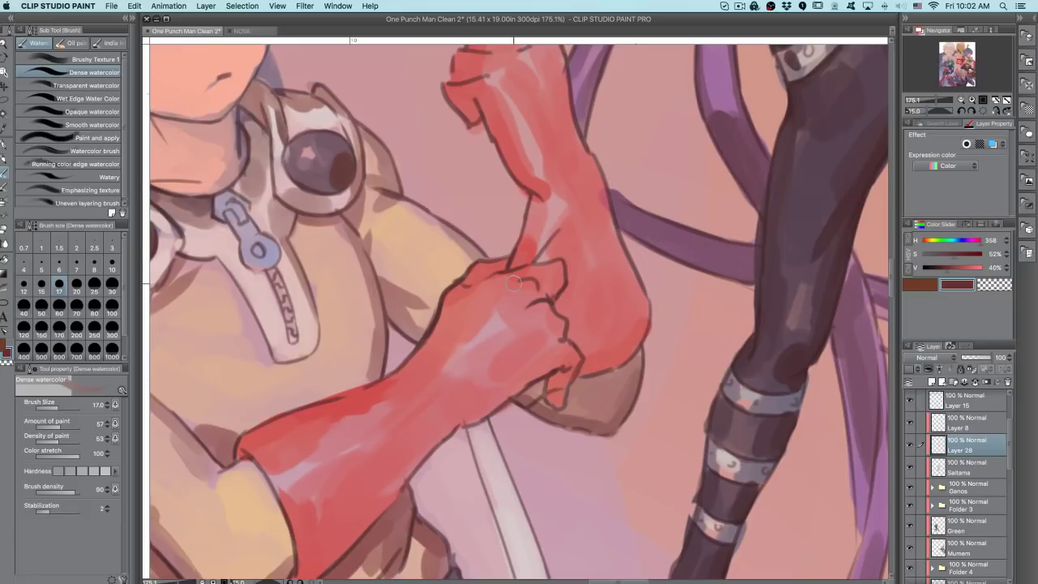
- Mirror the view and soften the far elbow's shading with muted pink (H 1, S 37, V 57), using Transparent watercolor at size 10
{"action": "left_click", "coordinate": [994, 110]}
{"action": "left_click_drag", "start_coordinate": [599, 220], "coordinate": [612, 387]}
{"action": "left_click", "coordinate": [630, 396], "text": "alt"}
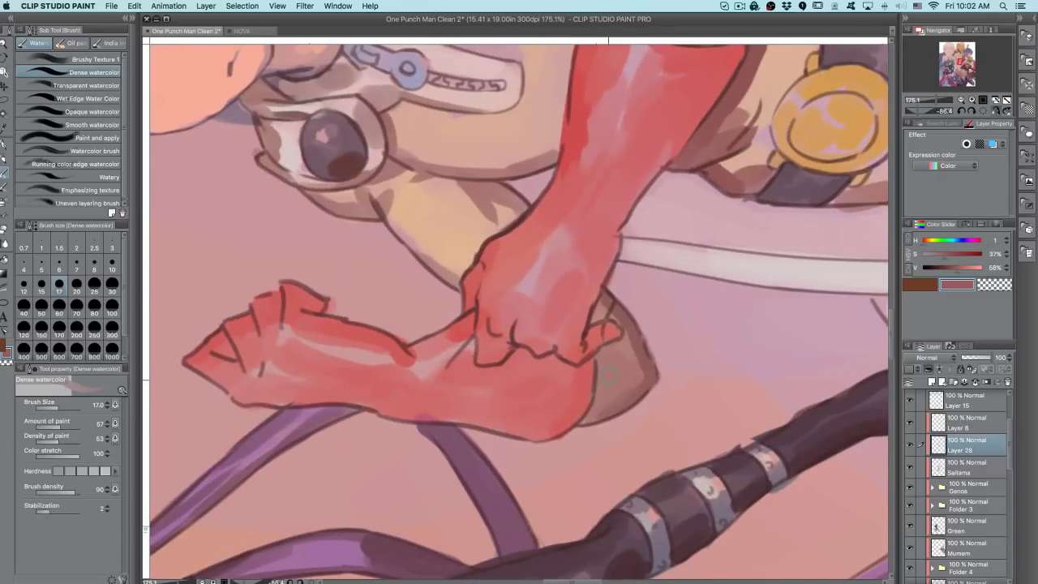
{"action": "left_click", "coordinate": [622, 314], "text": "alt"}
{"action": "mouse_move", "coordinate": [611, 304]}
{"action": "left_mouse_down"}
{"action": "mouse_move", "coordinate": [593, 324]}
{"action": "mouse_move", "coordinate": [604, 318]}
{"action": "mouse_move", "coordinate": [614, 500]}
{"action": "left_mouse_up"}
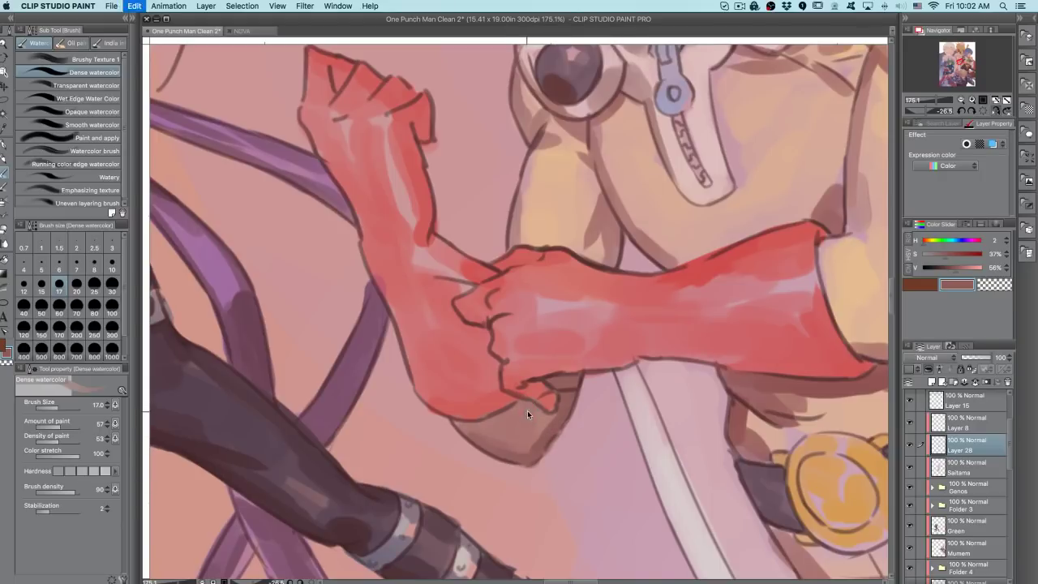
{"action": "left_click_drag", "start_coordinate": [569, 398], "coordinate": [542, 450]}
{"action": "key", "text": "."}
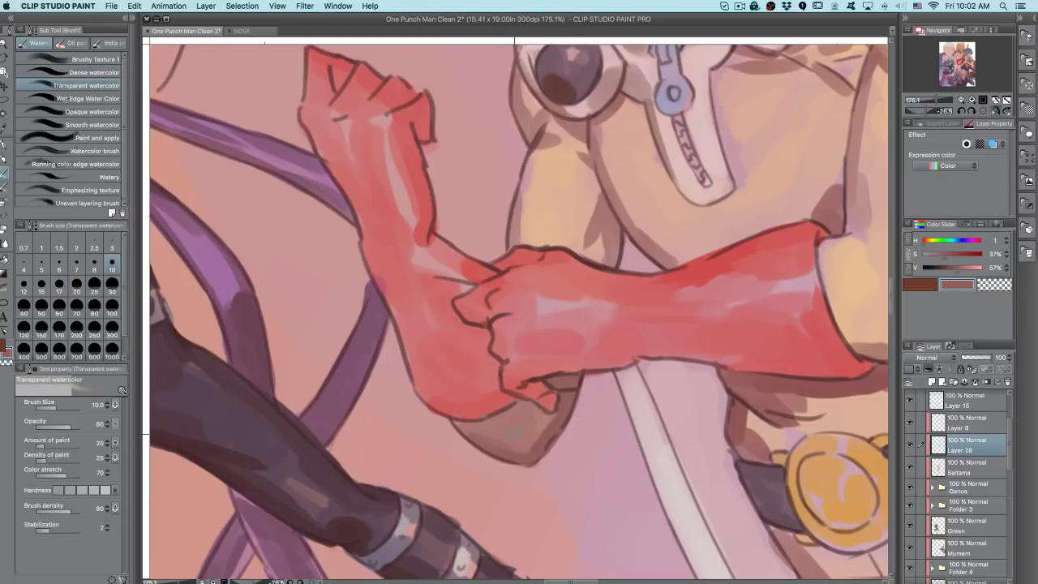
{"action": "left_click_drag", "start_coordinate": [540, 444], "coordinate": [551, 419]}
- Try shading the trousers' outer edge below the belt with the Wet Edge Water Color brush
{"action": "scroll", "coordinate": [710, 400], "scroll_direction": "down", "scroll_amount": 5}
{"action": "key", "text": "bracketright"}
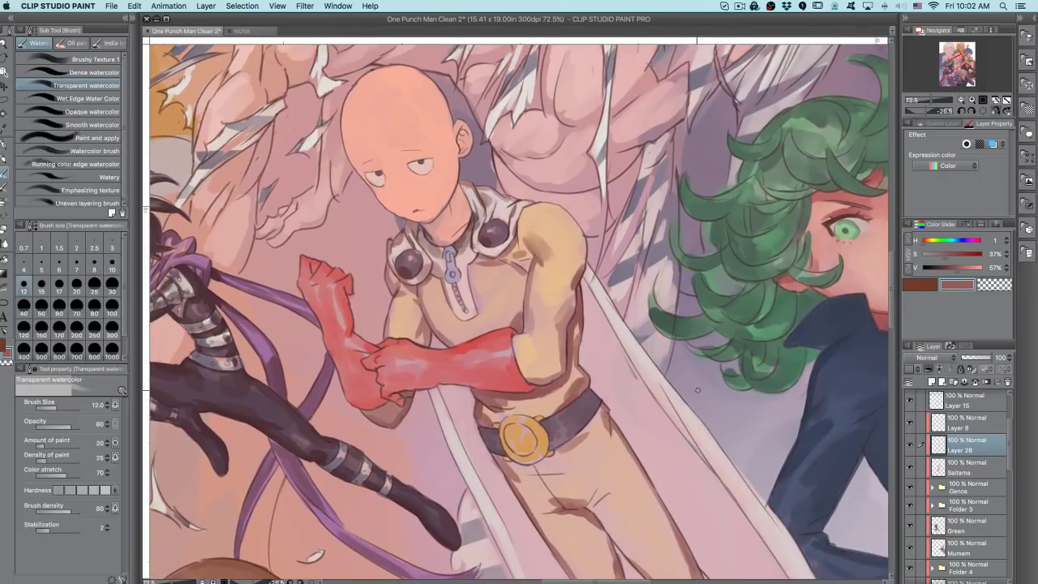
{"action": "key", "text": "super+z"}
{"action": "key", "text": "period"}
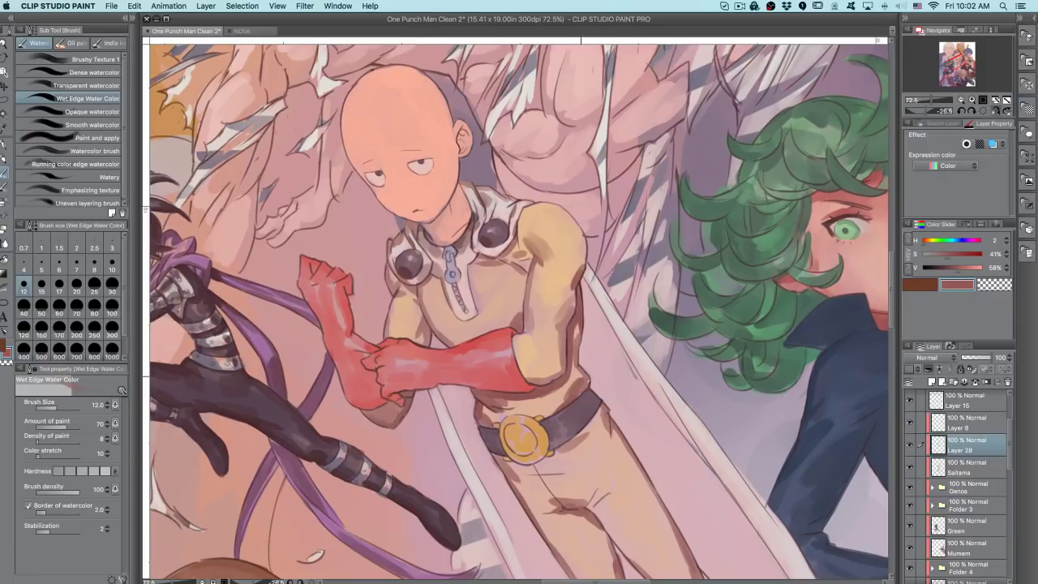
{"action": "left_click_drag", "start_coordinate": [586, 459], "coordinate": [589, 379]}
{"action": "left_click", "coordinate": [609, 325], "text": "alt"}
{"action": "key", "text": "bracketright"}
{"action": "key", "text": "bracketright"}
{"action": "mouse_move", "coordinate": [702, 336]}
{"action": "left_mouse_down"}
{"action": "mouse_move", "coordinate": [676, 409]}
{"action": "mouse_move", "coordinate": [620, 464]}
{"action": "left_mouse_up"}
{"action": "left_click", "coordinate": [461, 351], "text": "alt"}
{"action": "key", "text": "bracketright"}
{"action": "key", "text": "bracketright"}
{"action": "key", "text": "bracketright"}
{"action": "left_click_drag", "start_coordinate": [460, 354], "coordinate": [452, 402]}
{"action": "key", "text": "super+z"}
- Return to Dense watercolor at size 25 with a muted pink (H 4, S 33, V 67) and work on the trousers' crotch and hip shading
{"action": "left_click", "coordinate": [459, 357], "text": "alt"}
{"action": "key", "text": "comma"}
{"action": "key", "text": "comma"}
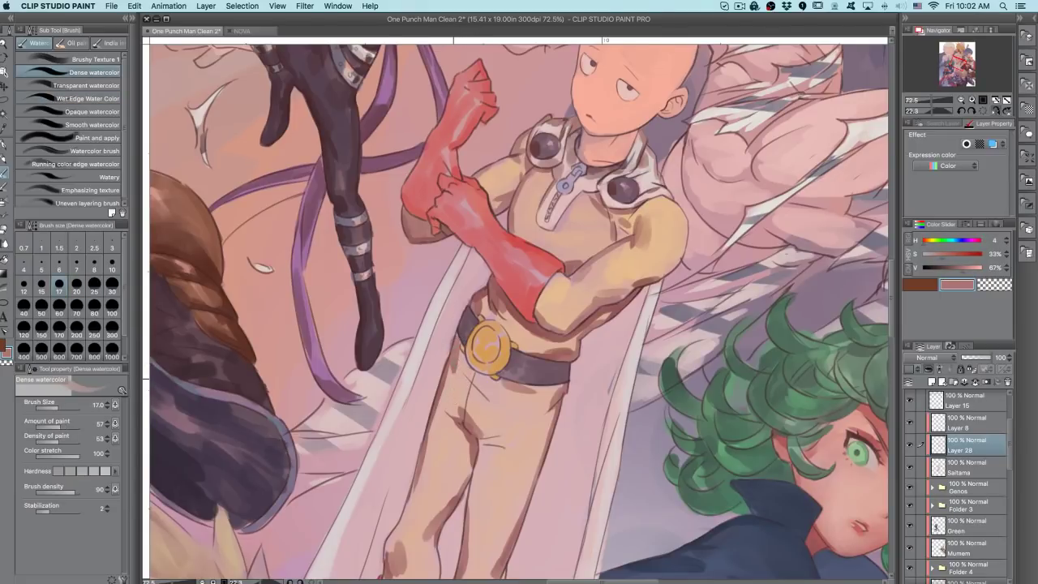
{"action": "key", "text": "bracketright"}
{"action": "key", "text": "bracketright"}
{"action": "left_click_drag", "start_coordinate": [666, 386], "coordinate": [618, 180]}
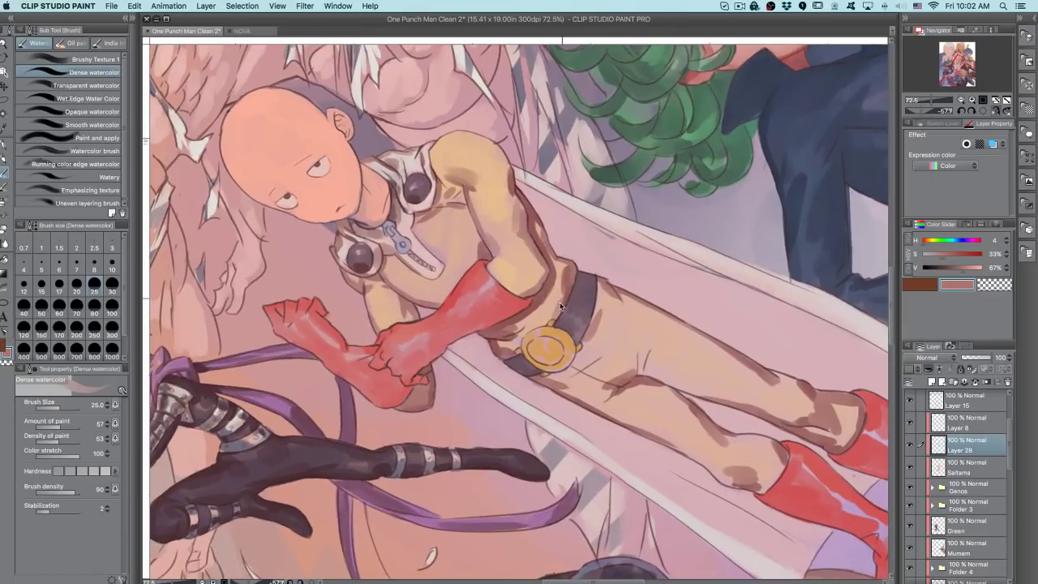
{"action": "mouse_move", "coordinate": [656, 256]}
{"action": "left_mouse_down"}
{"action": "mouse_move", "coordinate": [624, 325]}
{"action": "mouse_move", "coordinate": [586, 365]}
{"action": "mouse_move", "coordinate": [614, 487]}
{"action": "left_mouse_up"}
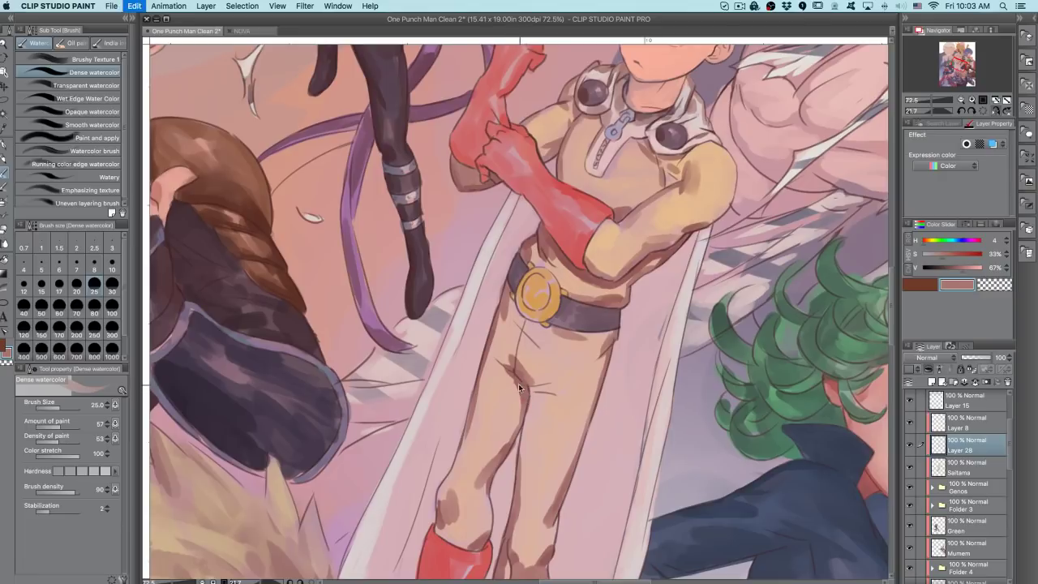
{"action": "left_click_drag", "start_coordinate": [532, 383], "coordinate": [550, 379]}
{"action": "key", "text": "super+z"}
{"action": "left_click_drag", "start_coordinate": [625, 346], "coordinate": [630, 287]}
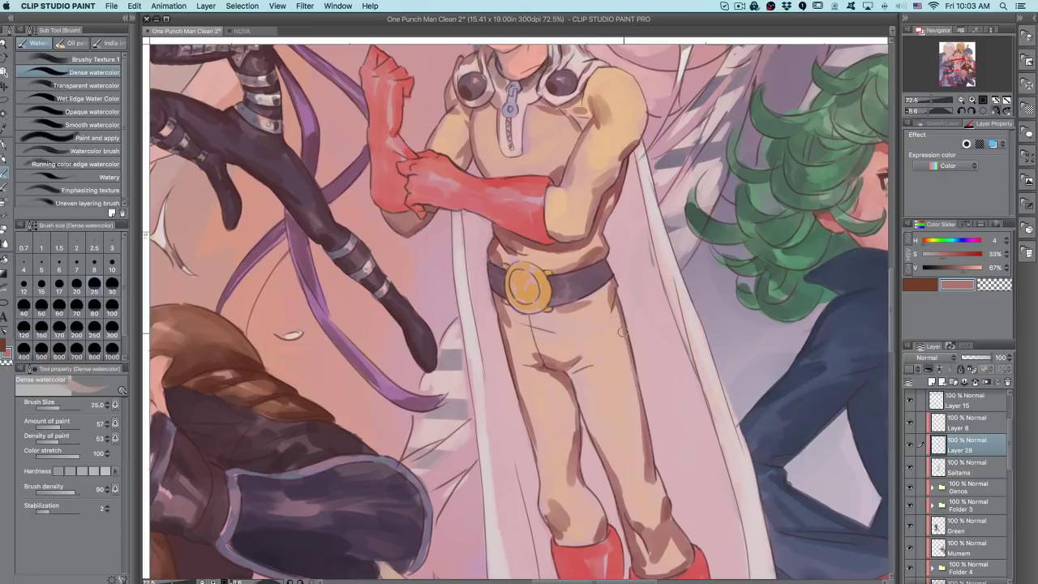
- Try shading the inner thigh below the crotch with Dense watercolor at size 40
{"action": "scroll", "coordinate": [621, 328], "scroll_direction": "down", "scroll_amount": 3}
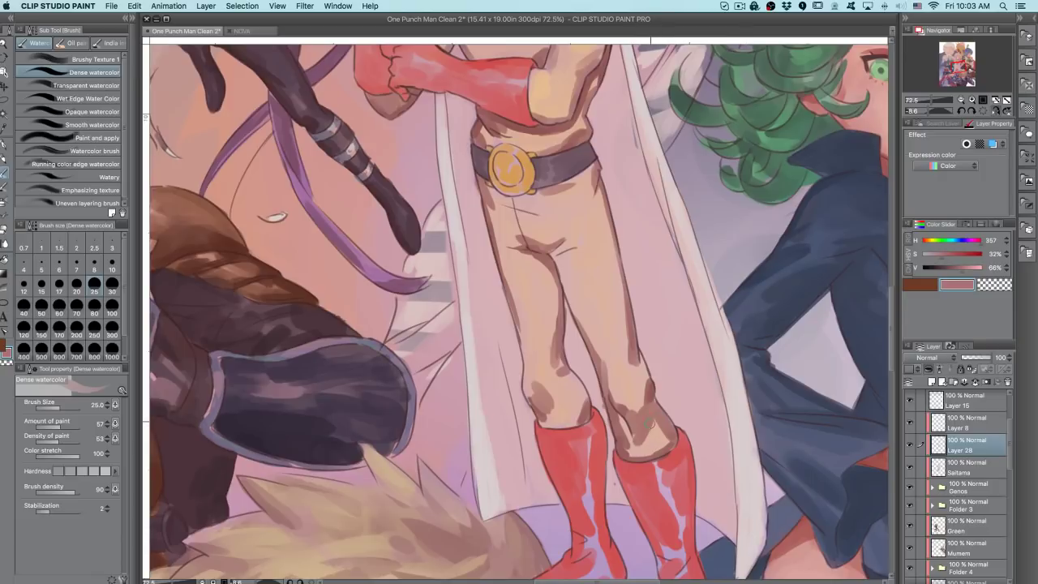
{"action": "left_click", "coordinate": [618, 369], "text": "alt"}
{"action": "key", "text": "bracketright"}
{"action": "key", "text": "bracketright"}
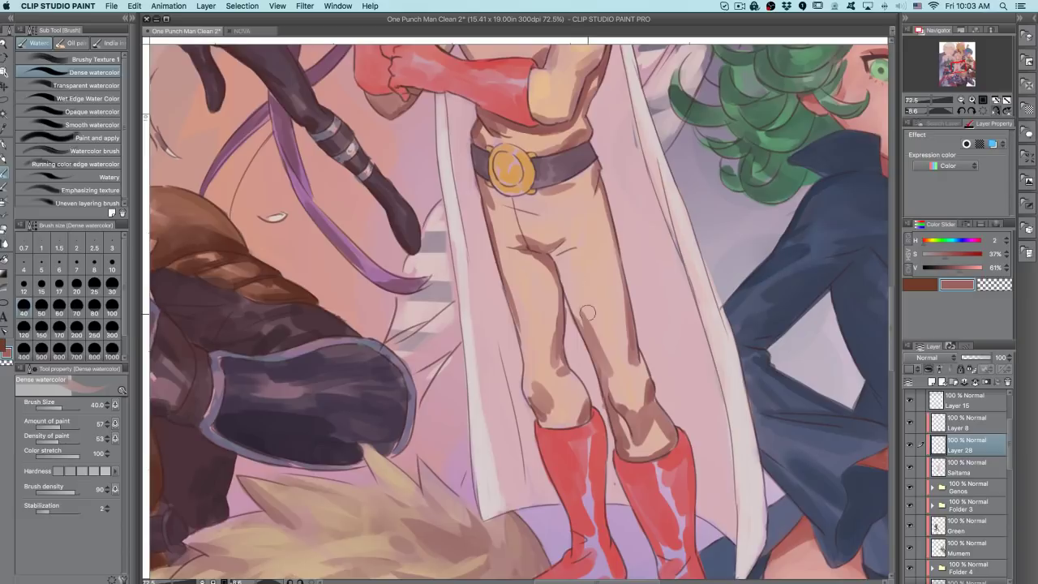
{"action": "left_click", "coordinate": [558, 279], "text": "alt"}
{"action": "left_click_drag", "start_coordinate": [557, 260], "coordinate": [563, 294]}
{"action": "key", "text": "super+z"}
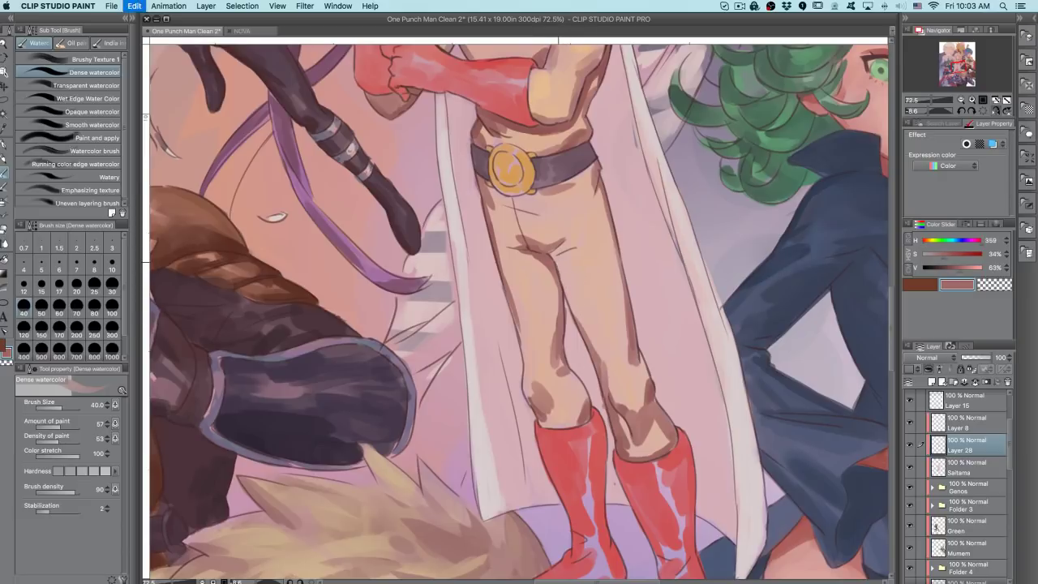
- Switch to Transparent watercolor, shade the hip below the belt at size 25 and the opposite leg's outer edge at size 15
{"action": "key", "text": "period"}
{"action": "key", "text": "bracketright"}
{"action": "key", "text": "bracketright"}
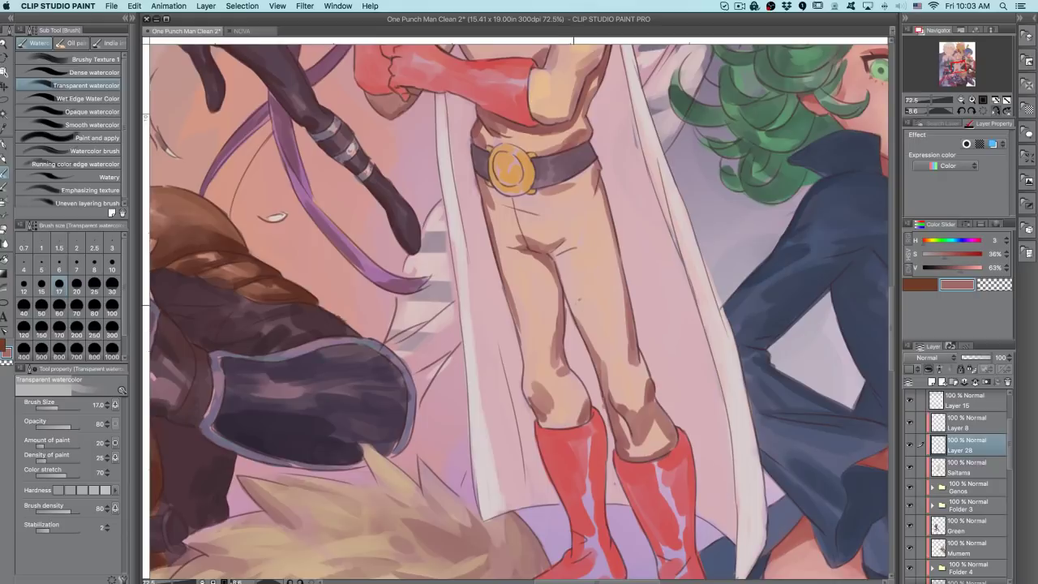
{"action": "key", "text": "bracketright"}
{"action": "key", "text": "bracketright"}
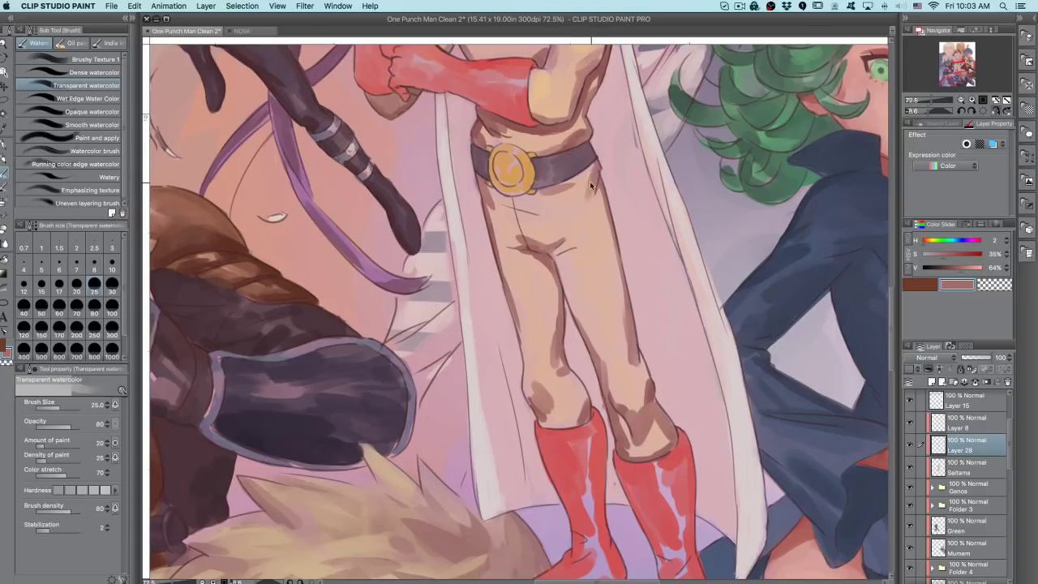
{"action": "left_click_drag", "start_coordinate": [596, 180], "coordinate": [592, 202]}
{"action": "key", "text": "bracketleft"}
{"action": "key", "text": "bracketleft"}
{"action": "key", "text": "bracketleft"}
{"action": "left_click_drag", "start_coordinate": [516, 306], "coordinate": [526, 366]}
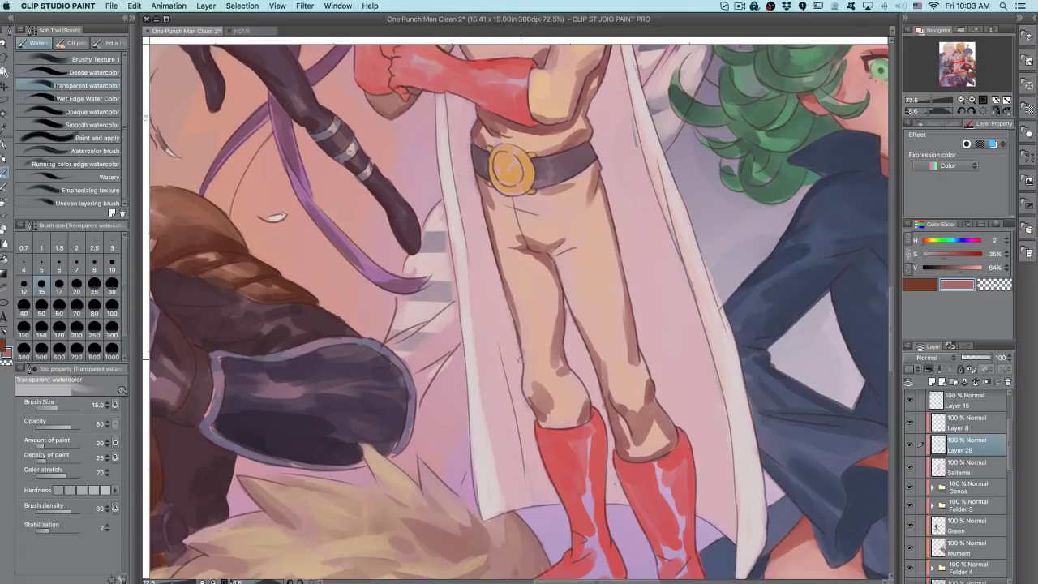
- Check the legs in a mirrored view and try shading the lower leg above the boot with Transparent watercolor at size 25
{"action": "key", "text": "bracketright"}
{"action": "left_click", "coordinate": [995, 111]}
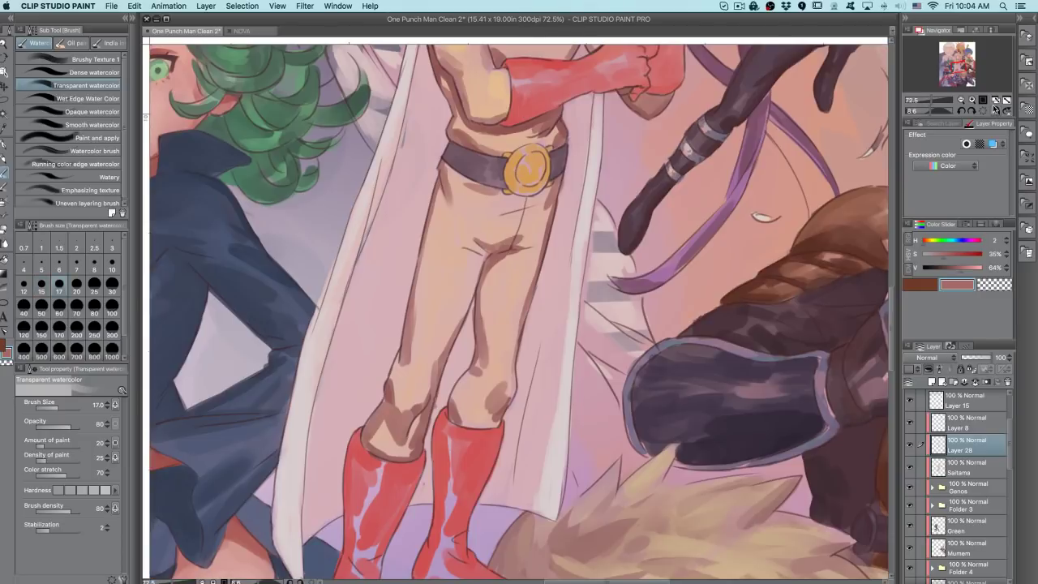
{"action": "left_click_drag", "start_coordinate": [667, 431], "coordinate": [689, 342]}
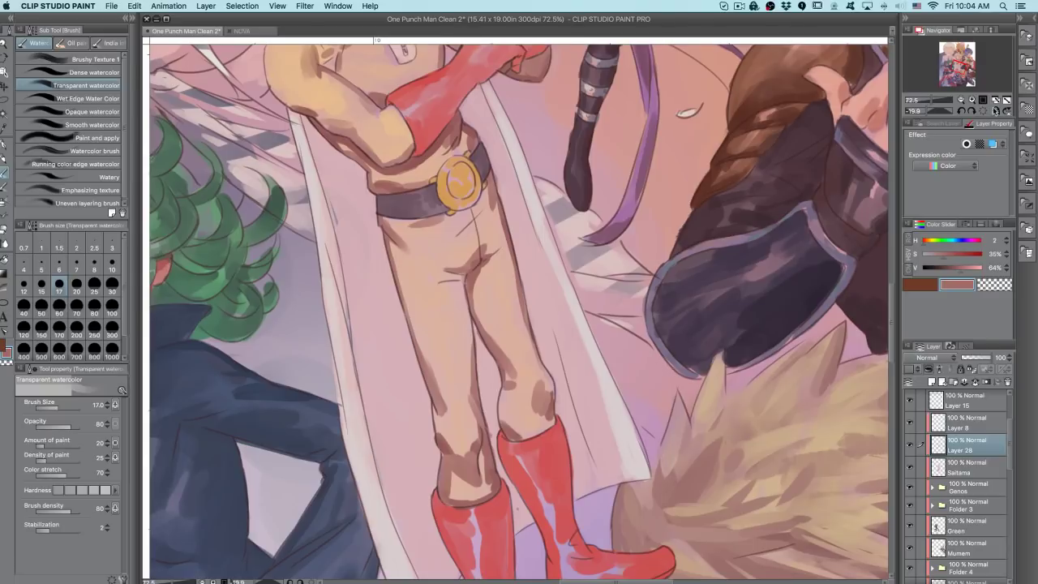
{"action": "left_click", "coordinate": [995, 111]}
{"action": "left_click_drag", "start_coordinate": [578, 429], "coordinate": [691, 366]}
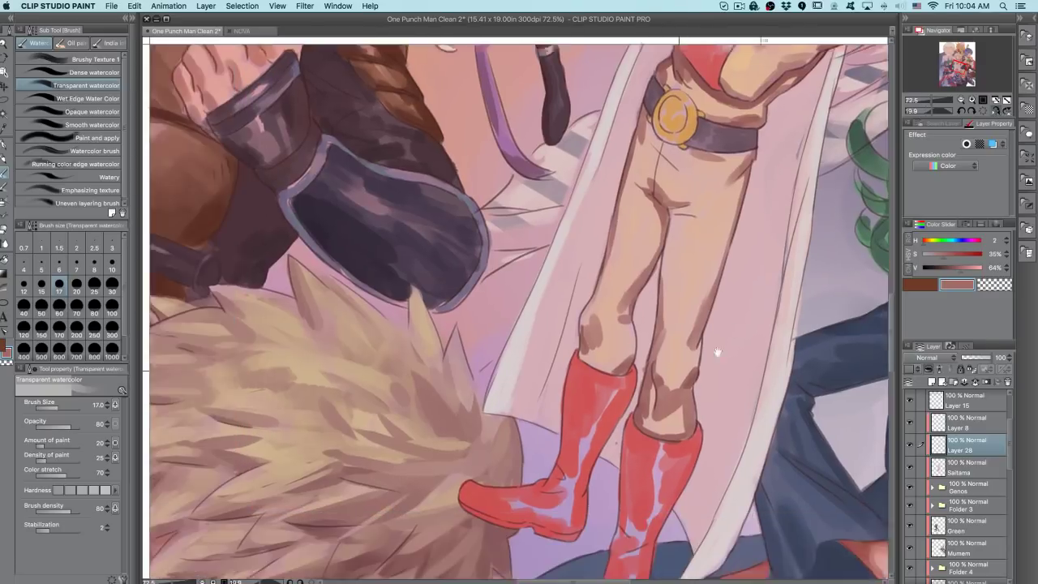
{"action": "key", "text": "bracketright"}
{"action": "key", "text": "bracketright"}
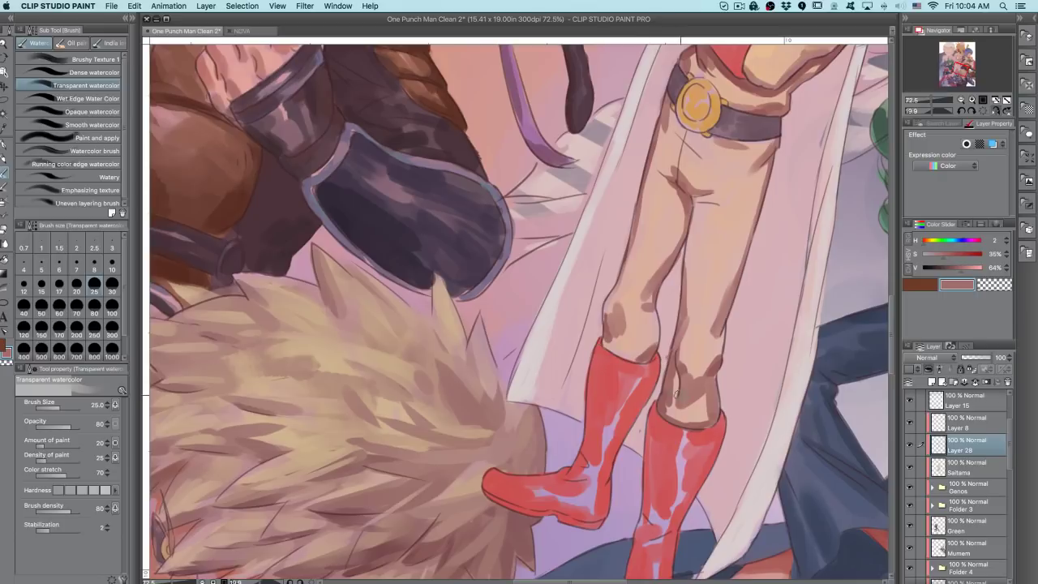
{"action": "left_click", "coordinate": [605, 341], "text": "alt"}
{"action": "key", "text": "super+z"}
- Switch to Wet Edge Water Color with a muted pink (H 1, S 39, V 60), try shading the hip edge and undo the last strokes
{"action": "key", "text": "period"}
{"action": "left_click", "coordinate": [606, 342], "text": "alt"}
{"action": "scroll", "coordinate": [608, 345], "scroll_direction": "down", "scroll_amount": 5}
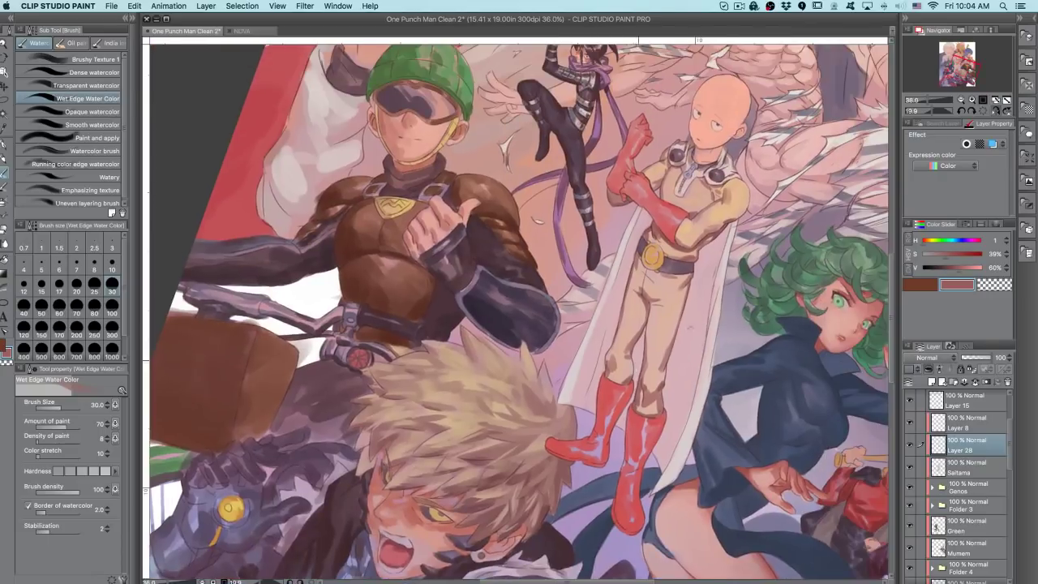
{"action": "scroll", "coordinate": [626, 282], "scroll_direction": "up", "scroll_amount": 4}
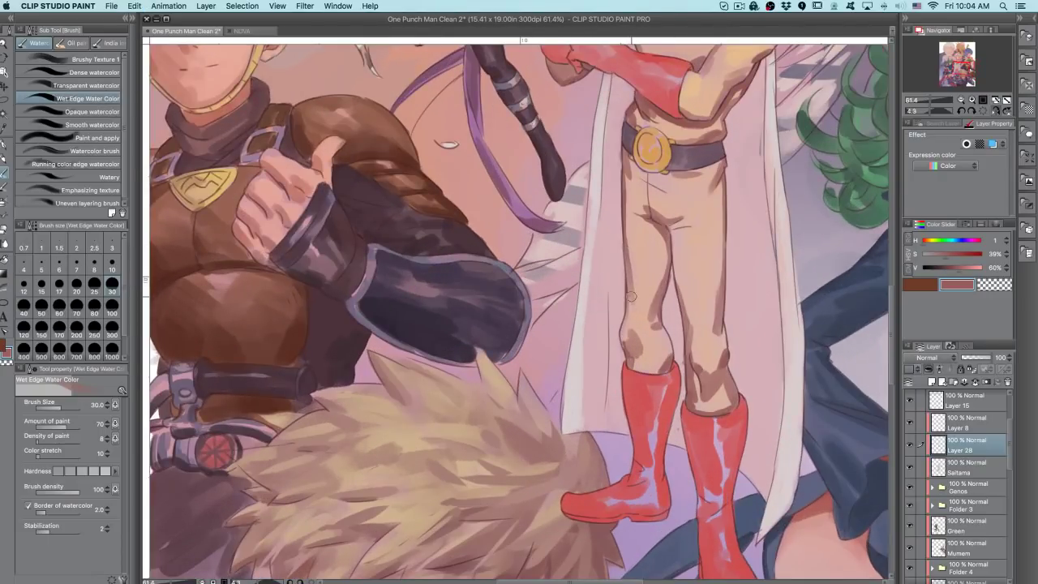
{"action": "mouse_move", "coordinate": [625, 198]}
{"action": "left_mouse_down"}
{"action": "mouse_move", "coordinate": [625, 235]}
{"action": "mouse_move", "coordinate": [629, 185]}
{"action": "left_mouse_up"}
{"action": "key", "text": "super+z"}
{"action": "key", "text": "super+z"}
{"action": "key", "text": "super+z"}
{"action": "scroll", "coordinate": [746, 265], "scroll_direction": "down", "scroll_amount": 4}
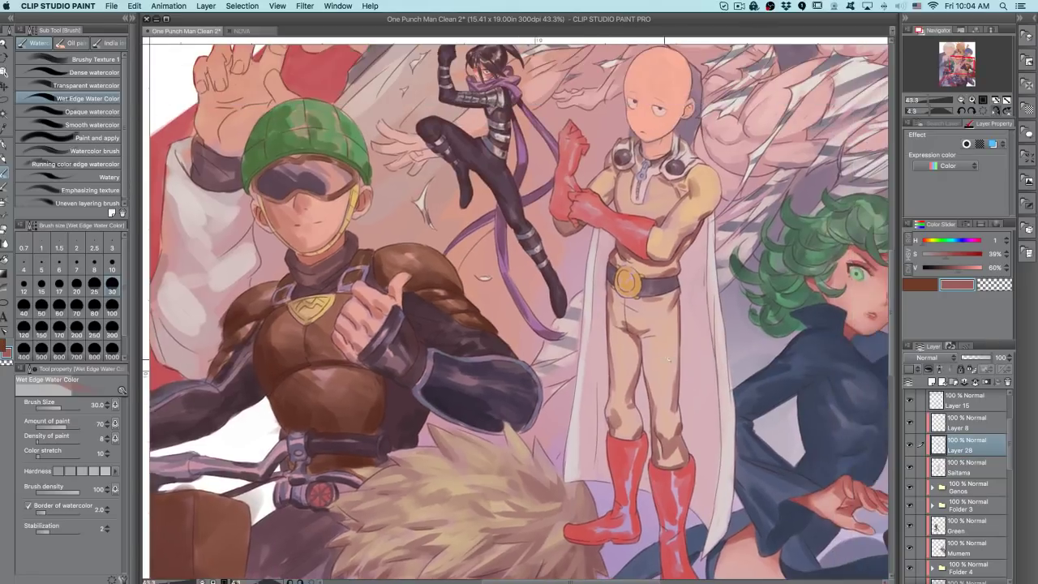
- Deepen the shadow along the torso's side beneath the near arm with Wet Edge Water Color at size 30
{"action": "scroll", "coordinate": [694, 244], "scroll_direction": "up", "scroll_amount": 5}
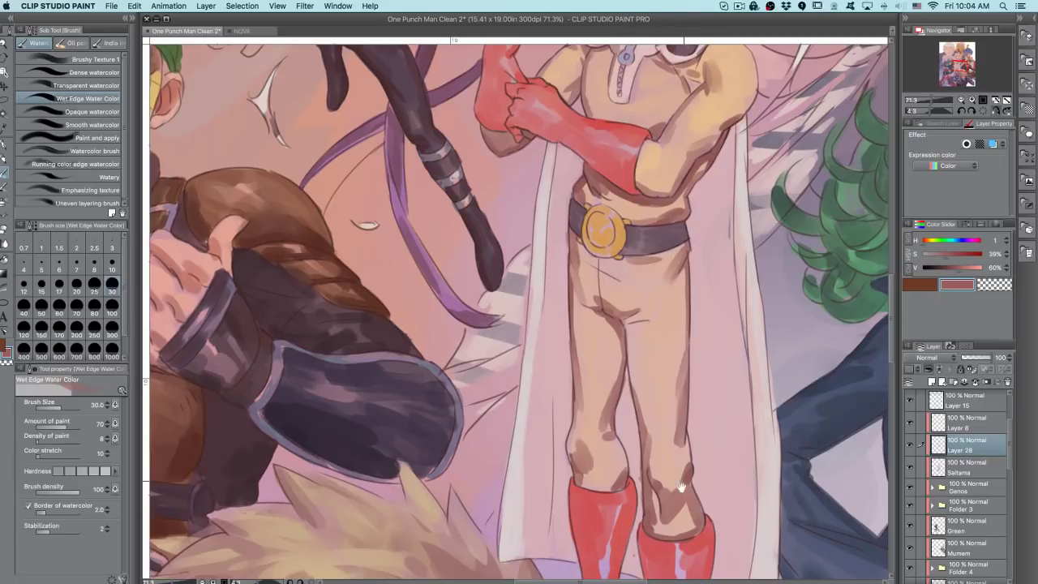
{"action": "scroll", "coordinate": [665, 410], "scroll_direction": "down", "scroll_amount": 1}
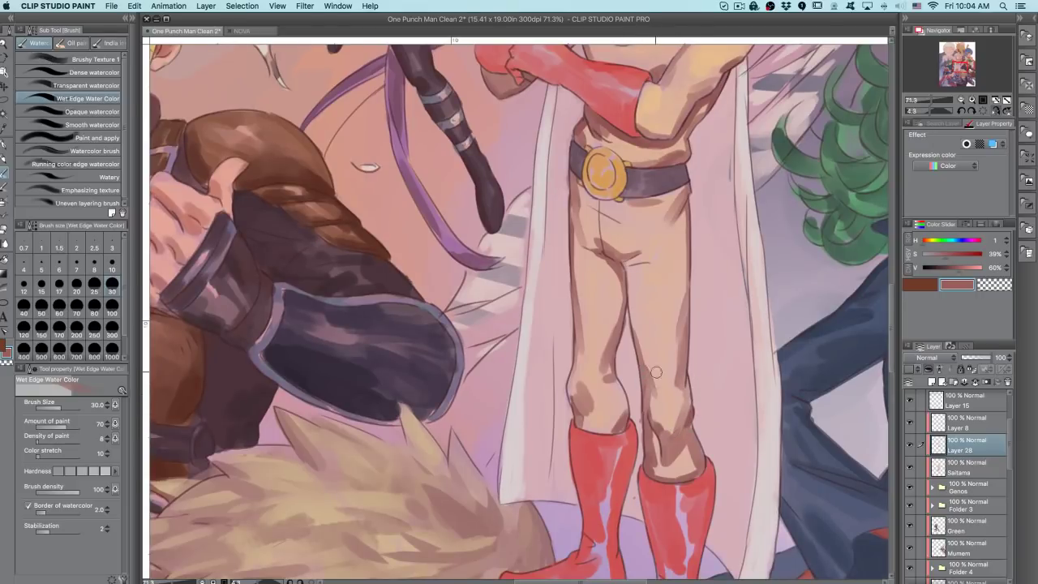
{"action": "scroll", "coordinate": [722, 347], "scroll_direction": "down", "scroll_amount": 3}
{"action": "mouse_move", "coordinate": [749, 429]}
{"action": "left_mouse_down"}
{"action": "mouse_move", "coordinate": [736, 448]}
{"action": "mouse_move", "coordinate": [750, 429]}
{"action": "left_mouse_up"}
{"action": "scroll", "coordinate": [710, 247], "scroll_direction": "up", "scroll_amount": 3}
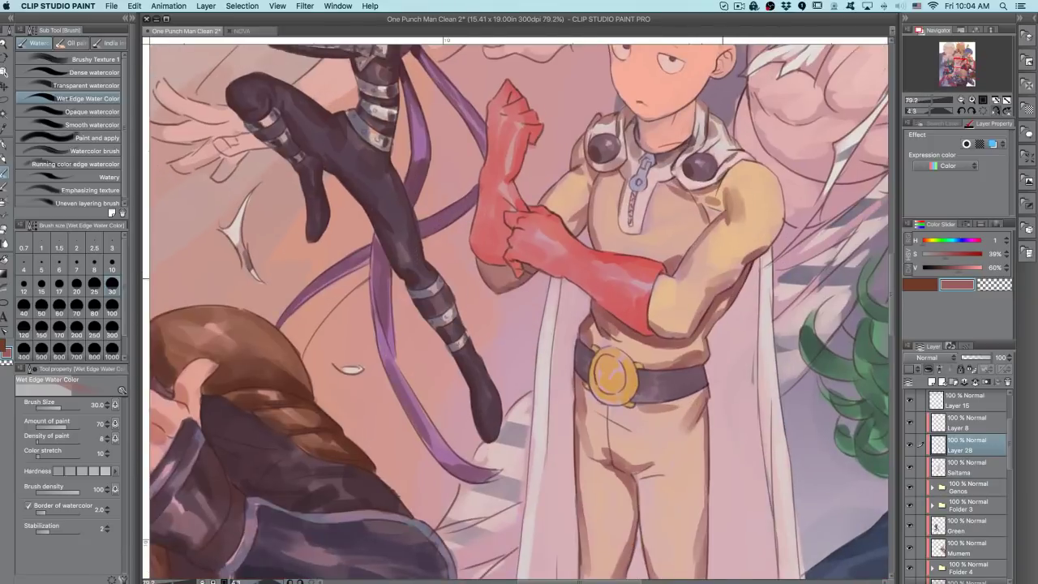
{"action": "left_click_drag", "start_coordinate": [730, 289], "coordinate": [738, 281]}
{"action": "key", "text": "super+z"}
{"action": "left_click_drag", "start_coordinate": [748, 281], "coordinate": [751, 274]}
{"action": "mouse_move", "coordinate": [724, 304]}
{"action": "left_mouse_down"}
{"action": "mouse_move", "coordinate": [739, 274]}
{"action": "mouse_move", "coordinate": [718, 309]}
{"action": "left_mouse_up"}
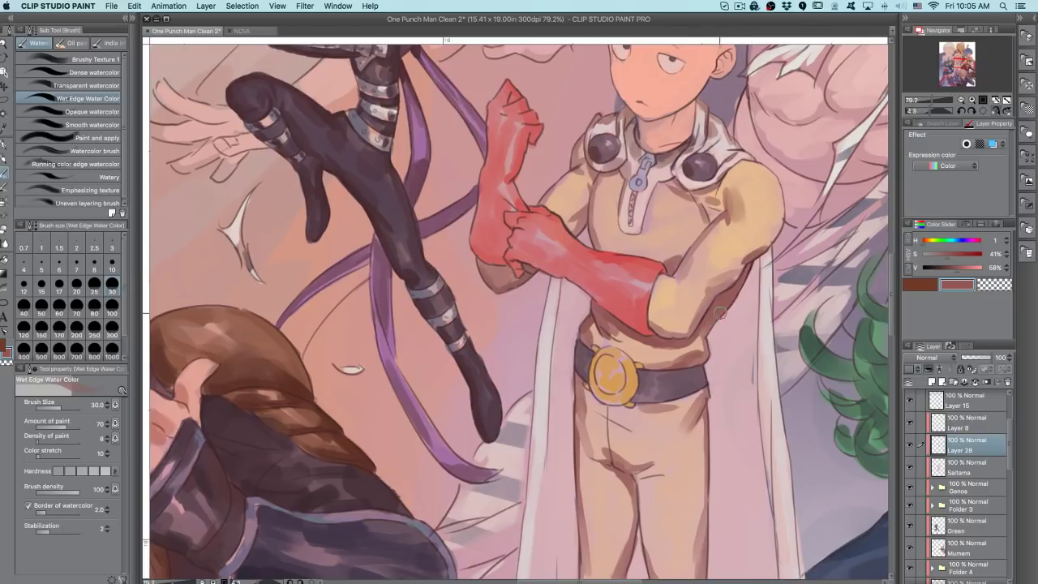
{"action": "left_click_drag", "start_coordinate": [732, 216], "coordinate": [733, 185]}
- Return to Dense watercolor, reduce it to size 20 and try shading the chest beneath the far collar button with muted pink (H 3, S 32, V 67)
{"action": "key", "text": "b"}
{"action": "left_click", "coordinate": [598, 182], "text": "alt"}
{"action": "left_click_drag", "start_coordinate": [601, 188], "coordinate": [612, 176]}
{"action": "key", "text": "super+z"}
{"action": "key", "text": "bracketleft"}
{"action": "key", "text": "bracketleft"}
{"action": "key", "text": "bracketleft"}
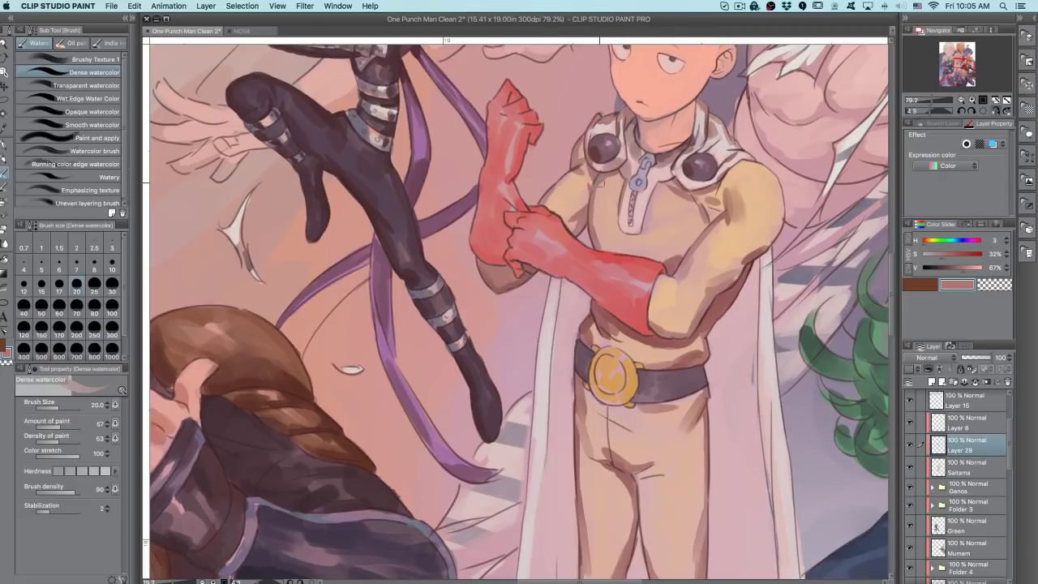
{"action": "left_click_drag", "start_coordinate": [601, 190], "coordinate": [607, 180]}
{"action": "key", "text": "super+z"}
{"action": "key", "text": "ctrl+z"}
- Sample a muted pink (H 5, S 40, V 61), shade the hip folds below the belt and hide the palettes
{"action": "left_click_drag", "start_coordinate": [789, 242], "coordinate": [719, 290]}
{"action": "mouse_move", "coordinate": [719, 290]}
{"action": "left_mouse_down"}
{"action": "mouse_move", "coordinate": [686, 202]}
{"action": "mouse_move", "coordinate": [650, 239]}
{"action": "left_mouse_up"}
{"action": "left_click", "coordinate": [657, 228], "text": "alt"}
{"action": "key", "text": "super+z"}
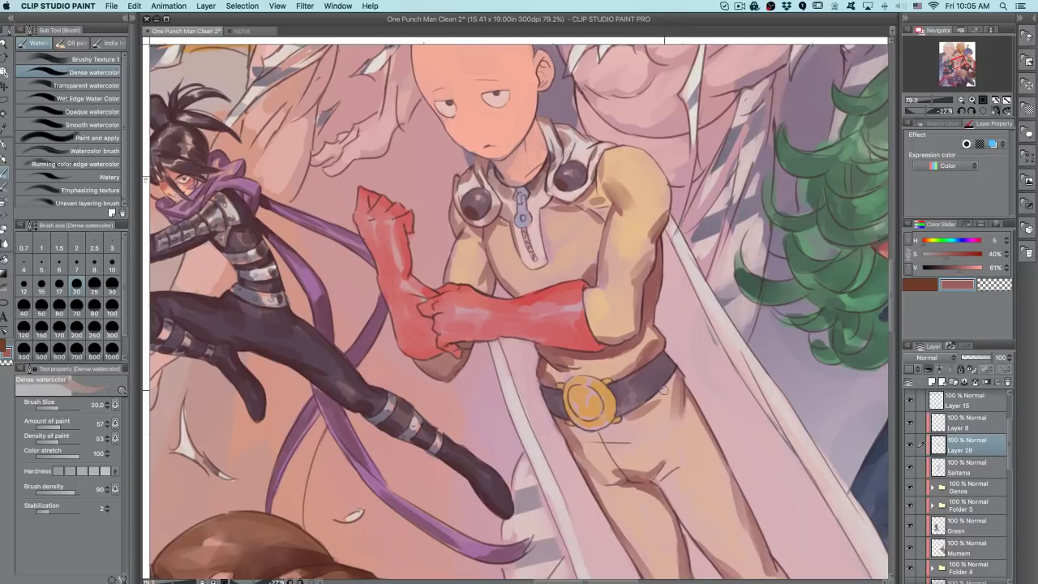
{"action": "scroll", "coordinate": [641, 462], "scroll_direction": "down", "scroll_amount": 3}
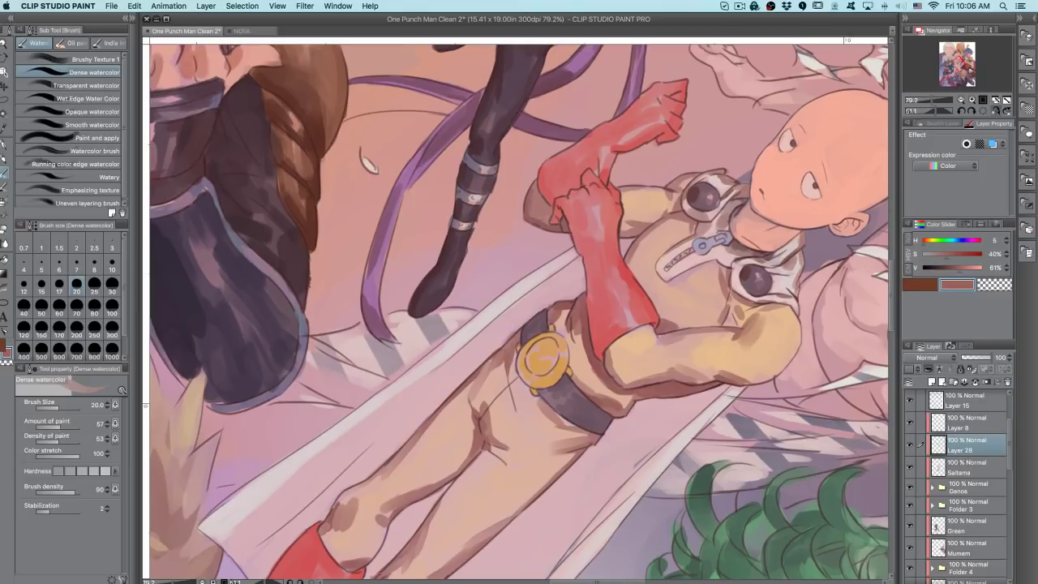
{"action": "key", "text": "Tab"}
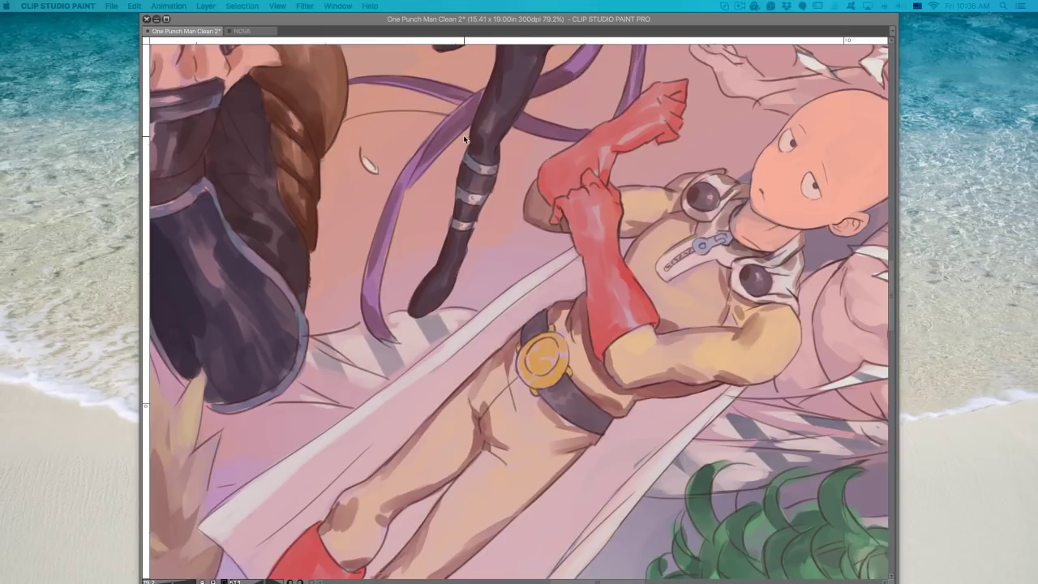
- Show the palettes again and touch up the shadow on the bald hero's outer hip edge below the belt with Dense watercolor
{"action": "key", "text": "Tab"}
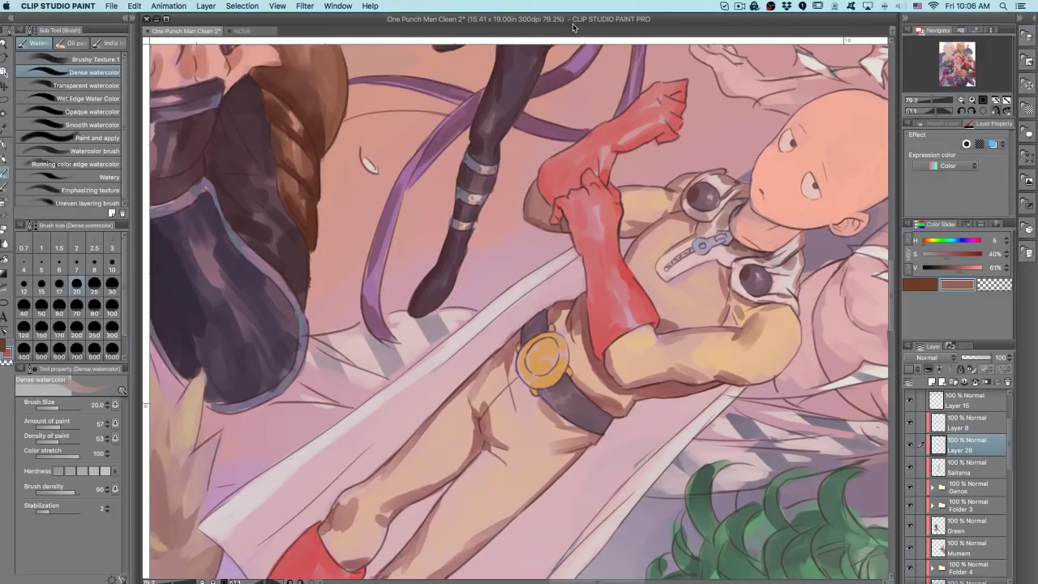
{"action": "left_click_drag", "start_coordinate": [790, 398], "coordinate": [725, 555]}
{"action": "left_click_drag", "start_coordinate": [723, 486], "coordinate": [718, 332]}
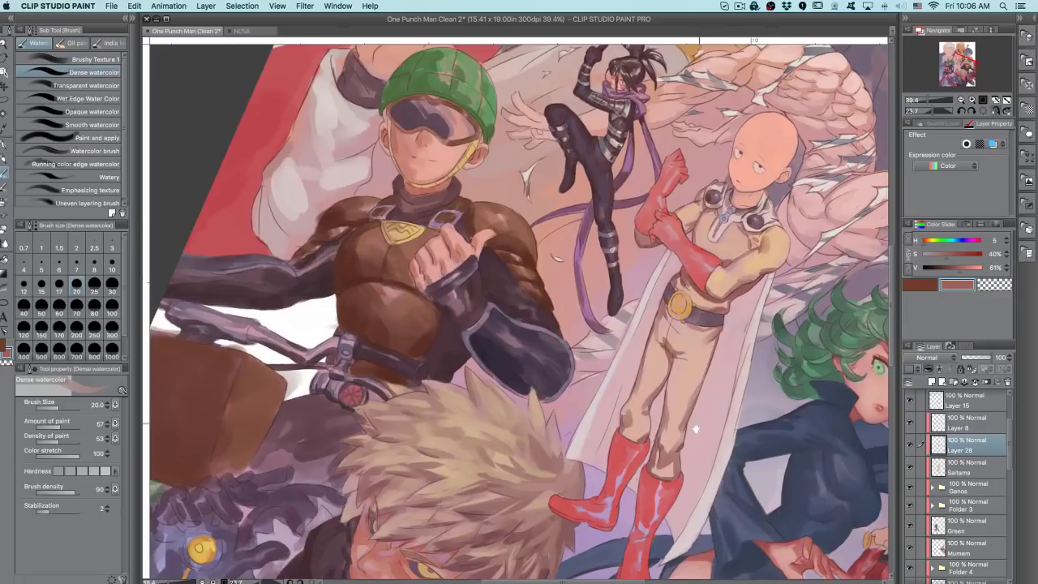
{"action": "scroll", "coordinate": [700, 423], "scroll_direction": "up", "scroll_amount": 4}
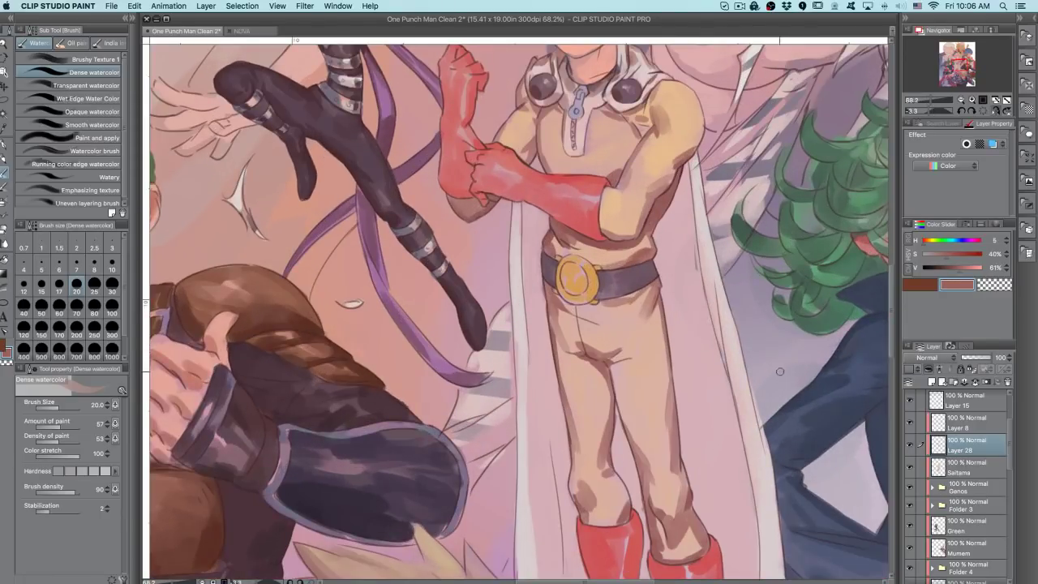
{"action": "left_click_drag", "start_coordinate": [545, 297], "coordinate": [553, 327]}
{"action": "scroll", "coordinate": [605, 277], "scroll_direction": "down", "scroll_amount": 6}
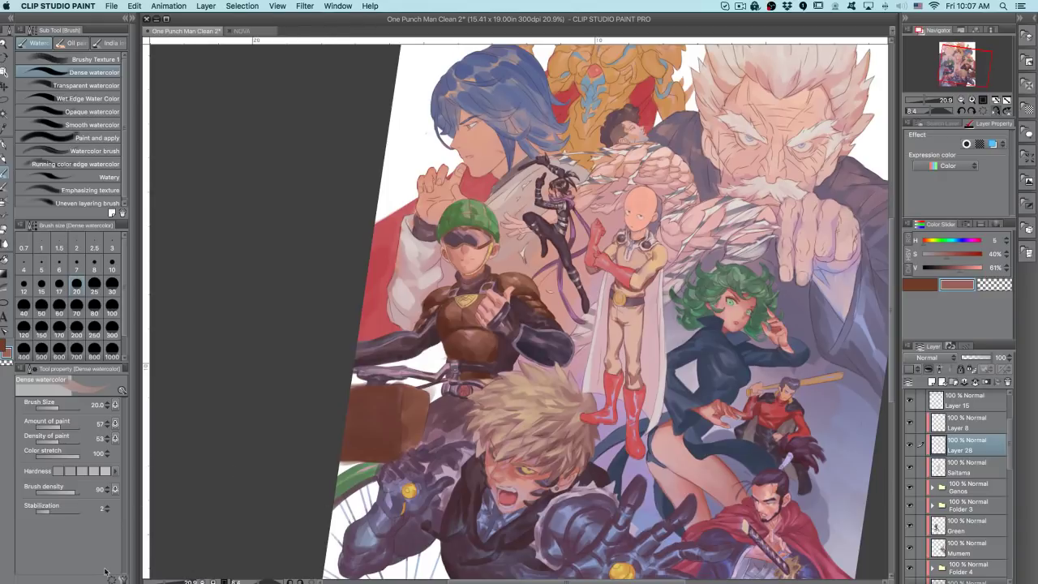
- Switch to the NOVA illustration and examine how its hair, face, armour and bodysuit are rendered, both up close and as a whole
{"action": "left_click", "coordinate": [243, 32]}
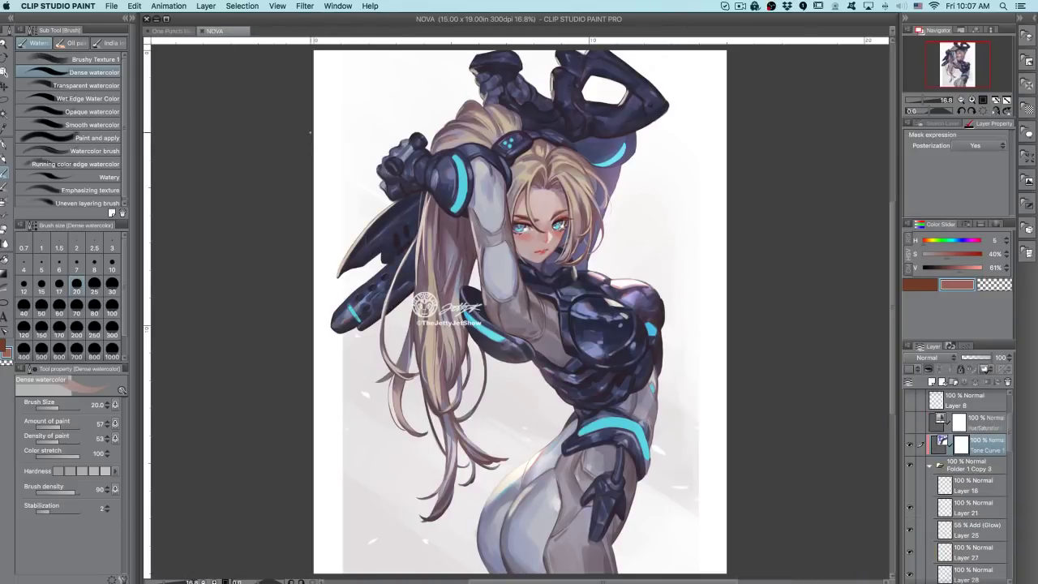
{"action": "scroll", "coordinate": [348, 127], "scroll_direction": "down", "scroll_amount": 2}
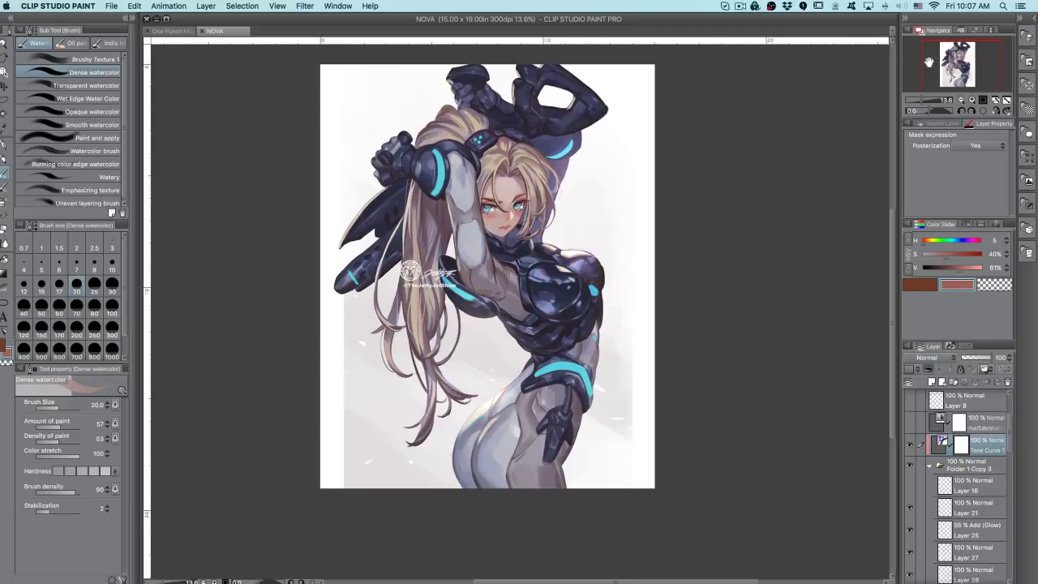
{"action": "left_click_drag", "start_coordinate": [929, 61], "coordinate": [928, 59]}
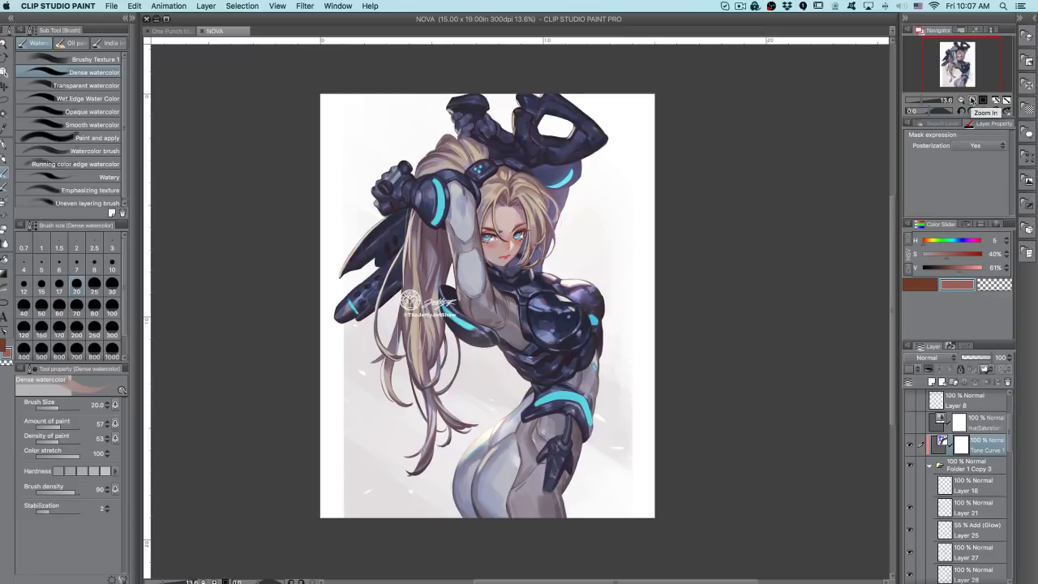
{"action": "left_click", "coordinate": [971, 100]}
{"action": "scroll", "coordinate": [767, 103], "scroll_direction": "down", "scroll_amount": 5}
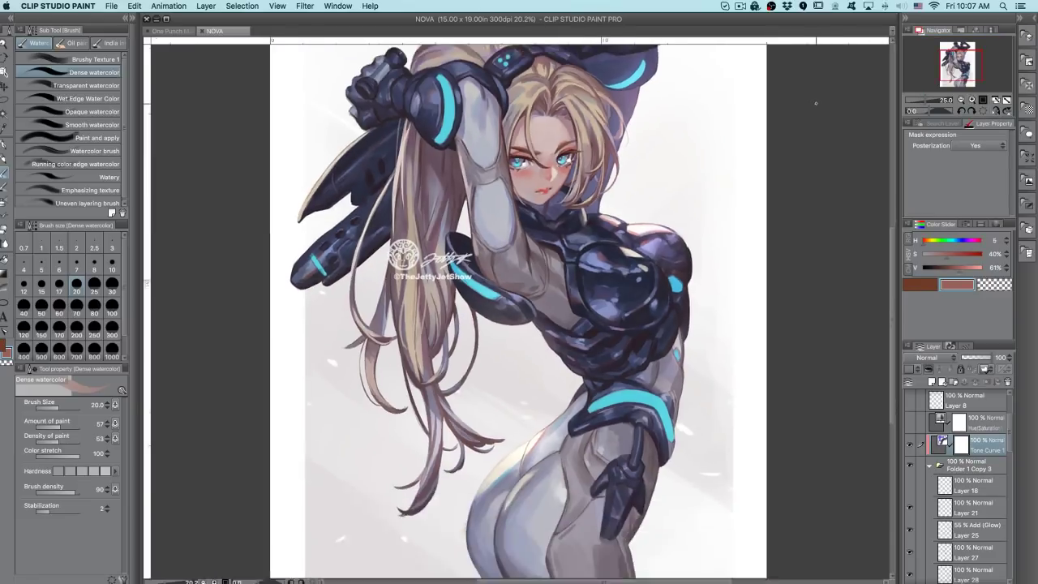
{"action": "left_click_drag", "start_coordinate": [976, 58], "coordinate": [986, 51]}
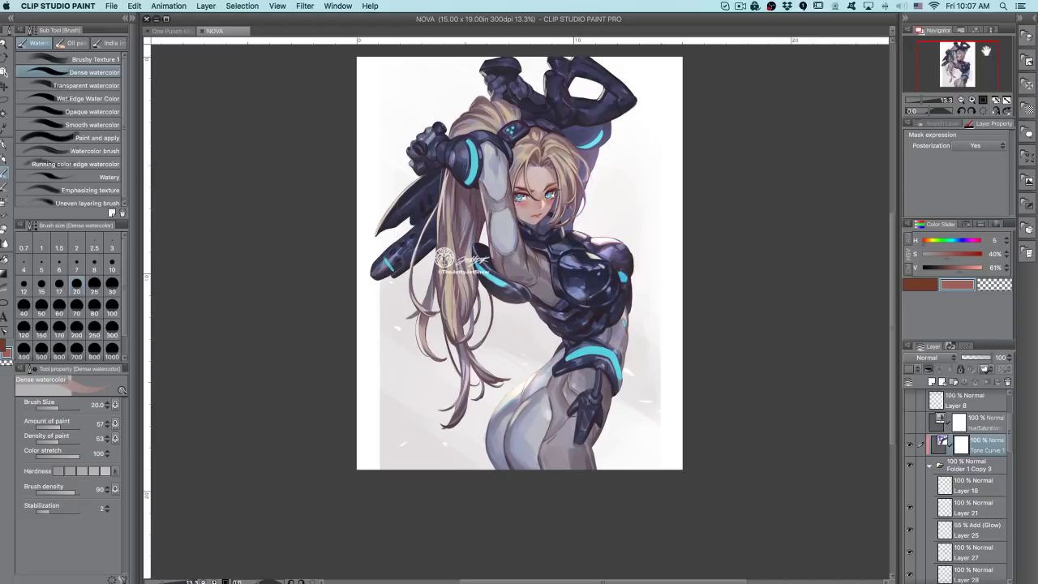
{"action": "scroll", "coordinate": [538, 153], "scroll_direction": "up", "scroll_amount": 6}
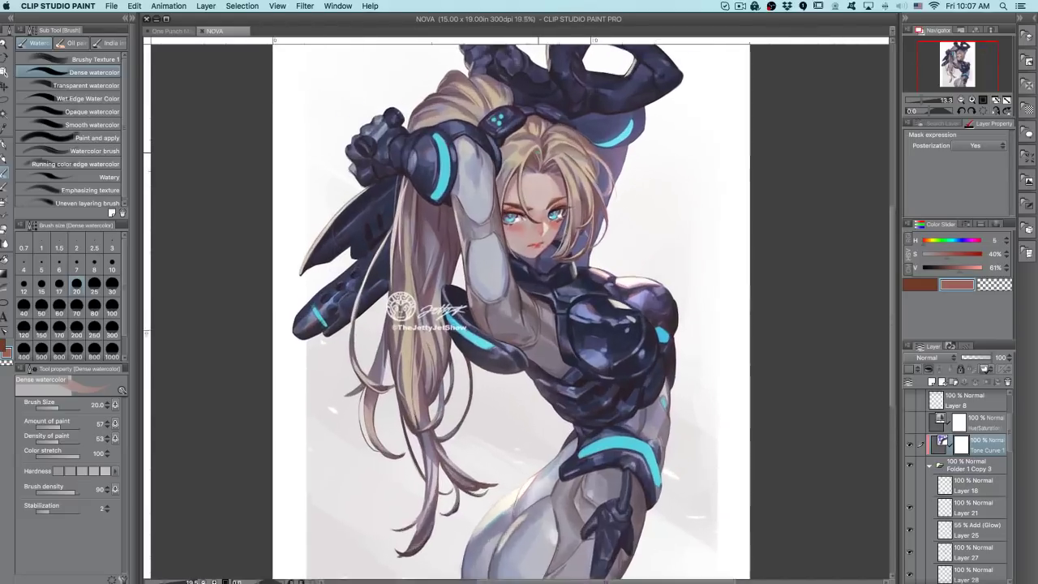
{"action": "scroll", "coordinate": [538, 152], "scroll_direction": "down", "scroll_amount": 3}
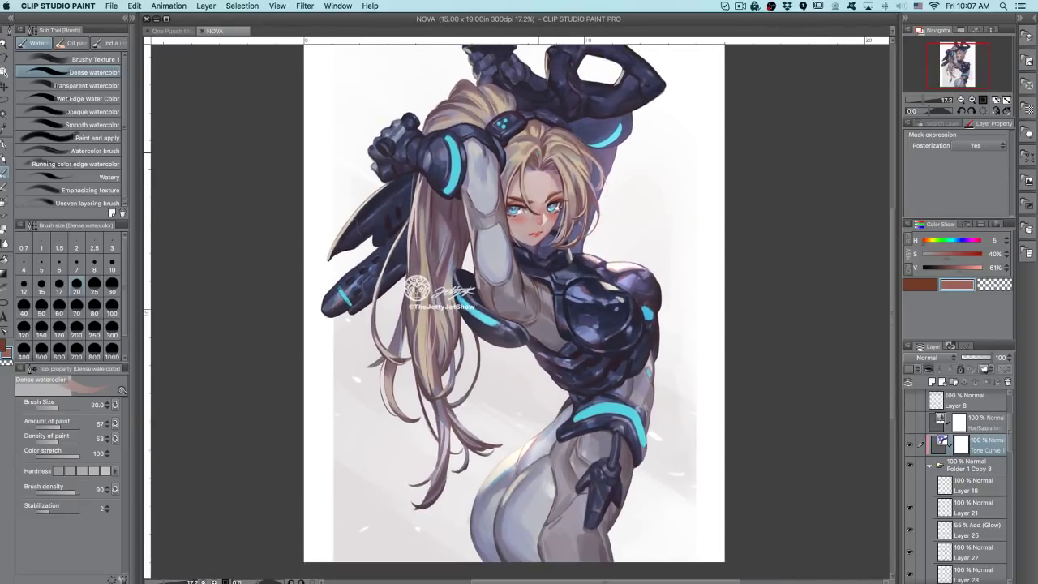
{"action": "scroll", "coordinate": [985, 51], "scroll_direction": "down", "scroll_amount": 2}
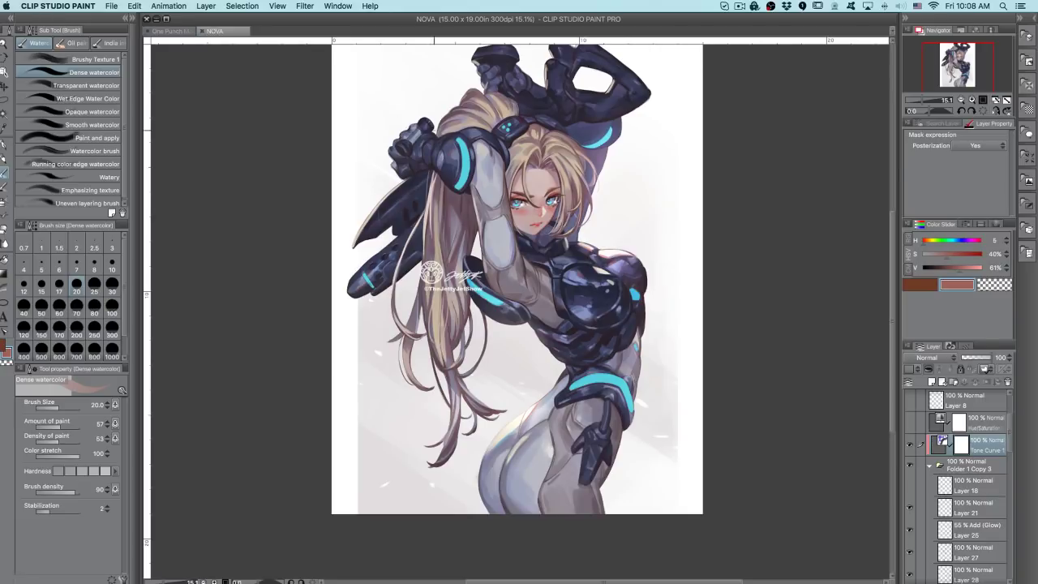
{"action": "scroll", "coordinate": [469, 138], "scroll_direction": "up", "scroll_amount": 3}
{"action": "scroll", "coordinate": [469, 137], "scroll_direction": "down", "scroll_amount": 4}
{"action": "scroll", "coordinate": [469, 138], "scroll_direction": "up", "scroll_amount": 2}
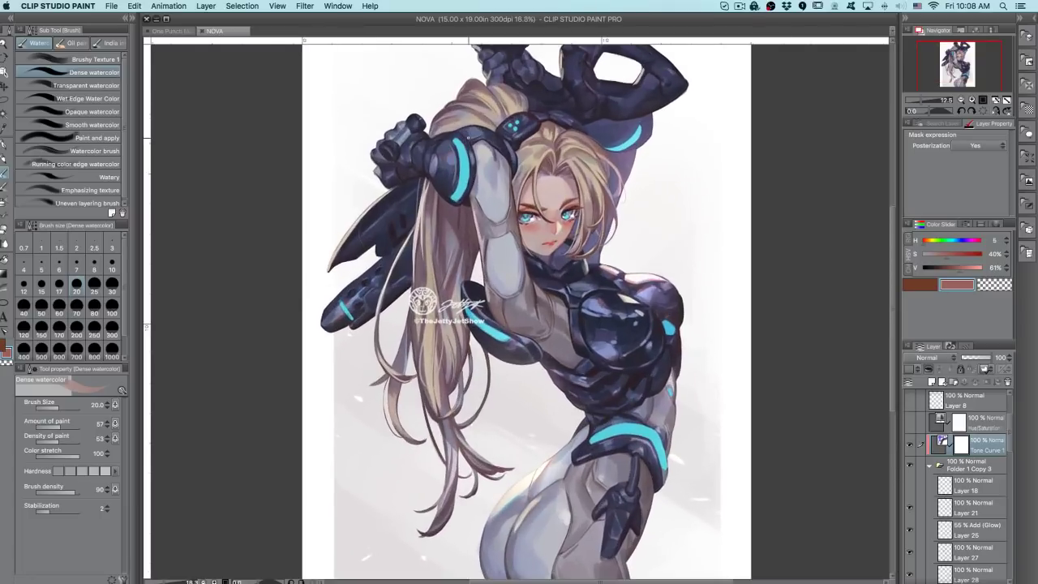
{"action": "scroll", "coordinate": [469, 138], "scroll_direction": "up", "scroll_amount": 1}
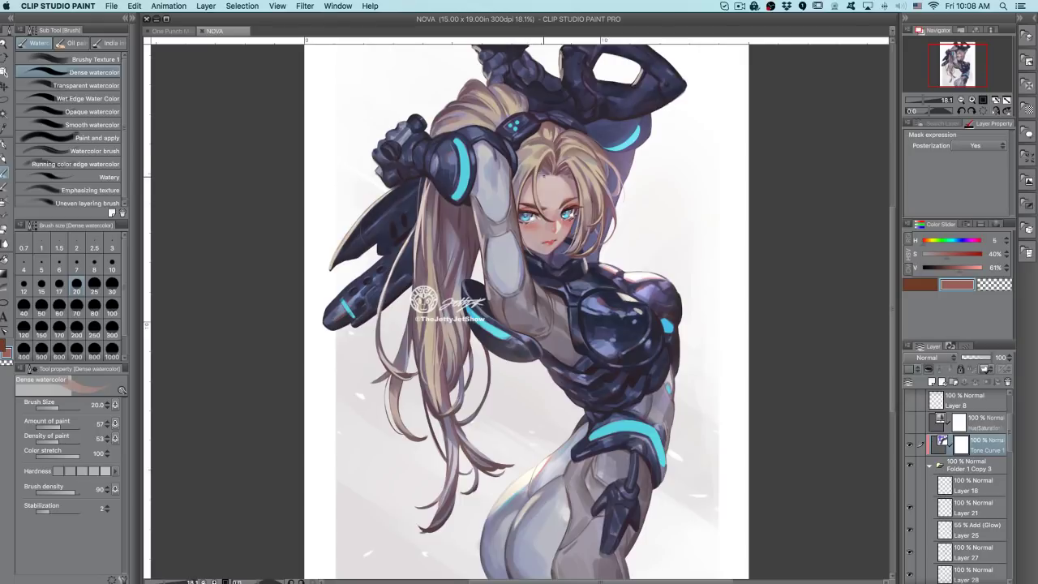
{"action": "scroll", "coordinate": [543, 175], "scroll_direction": "down", "scroll_amount": 3}
{"action": "scroll", "coordinate": [543, 176], "scroll_direction": "up", "scroll_amount": 3}
{"action": "scroll", "coordinate": [543, 174], "scroll_direction": "down", "scroll_amount": 2}
{"action": "scroll", "coordinate": [542, 174], "scroll_direction": "up", "scroll_amount": 2}
{"action": "scroll", "coordinate": [542, 173], "scroll_direction": "down", "scroll_amount": 2}
{"action": "scroll", "coordinate": [541, 173], "scroll_direction": "up", "scroll_amount": 2}
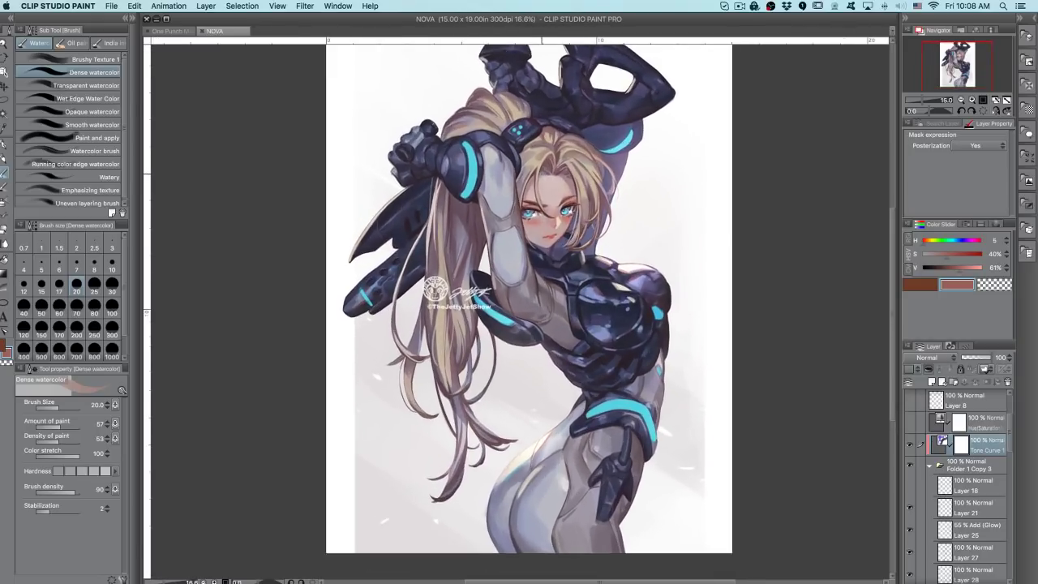
{"action": "scroll", "coordinate": [541, 173], "scroll_direction": "up", "scroll_amount": 2}
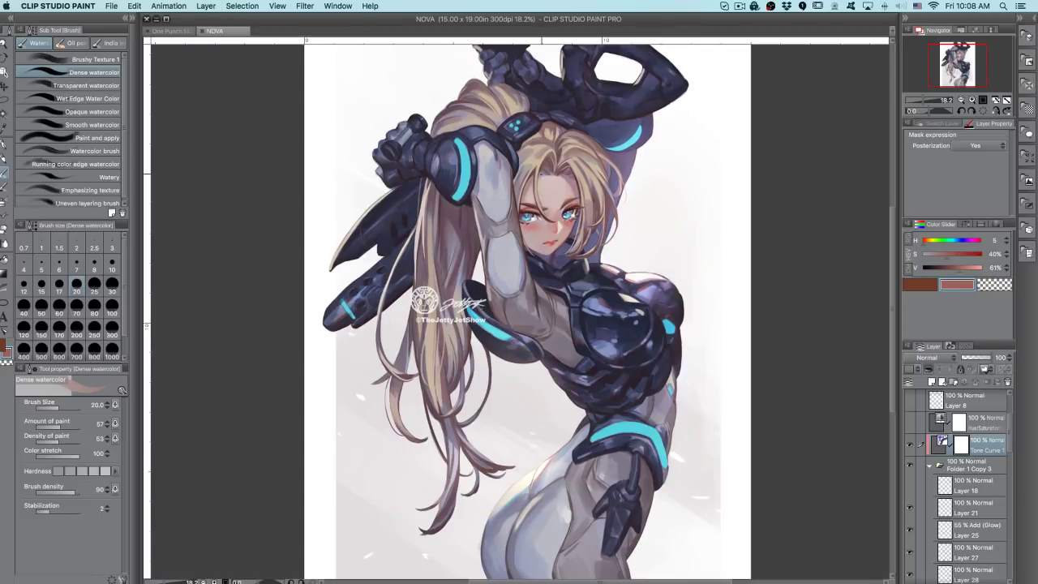
{"action": "scroll", "coordinate": [527, 308], "scroll_direction": "down", "scroll_amount": 1}
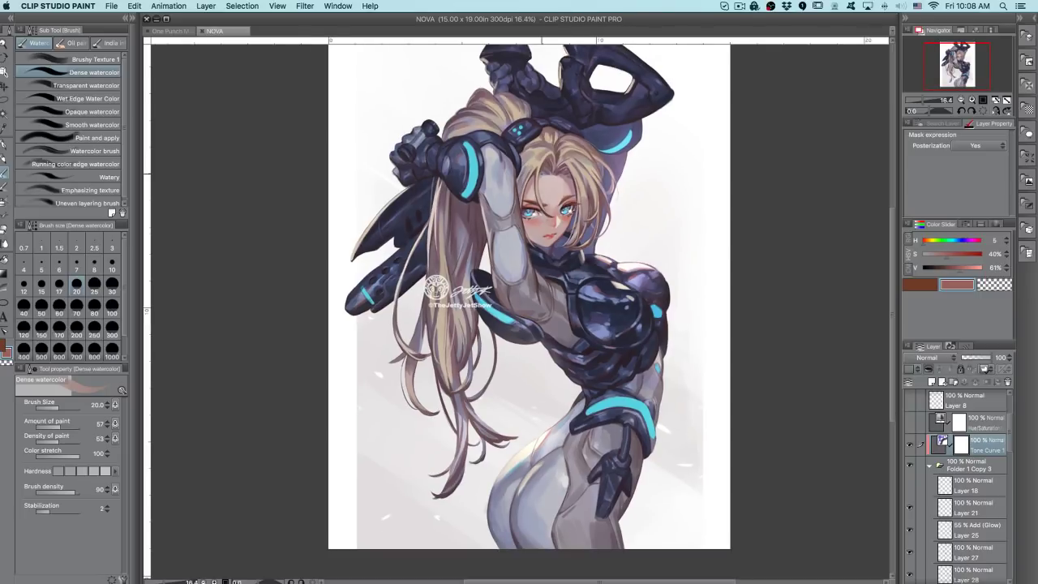
{"action": "scroll", "coordinate": [542, 174], "scroll_direction": "up", "scroll_amount": 2}
{"action": "scroll", "coordinate": [542, 174], "scroll_direction": "down", "scroll_amount": 1}
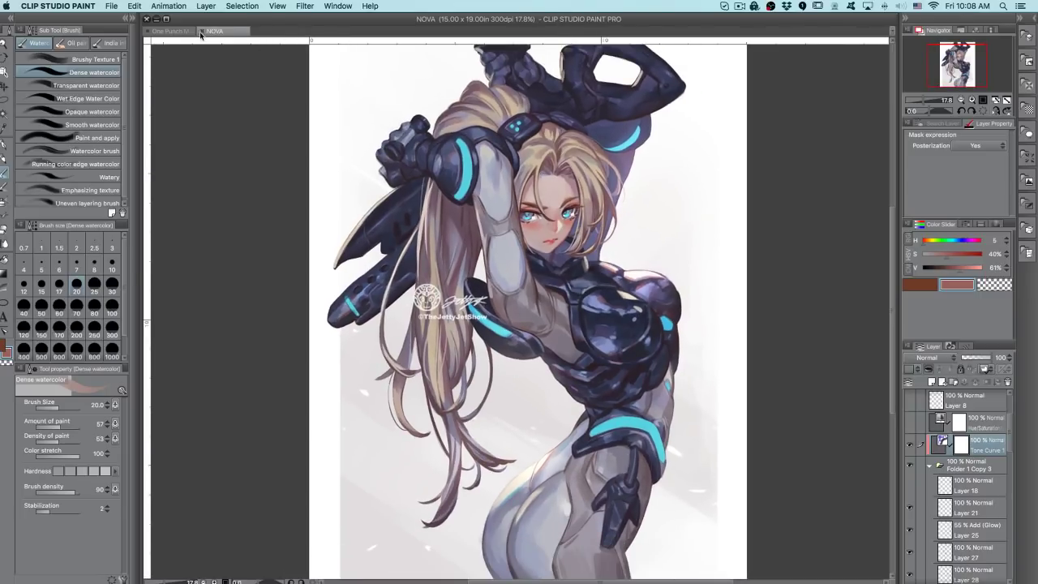
- Return to the One Punch Man Clean 2 illustration, reset the canvas rotation to upright and review the whole group composition
{"action": "left_click", "coordinate": [174, 30]}
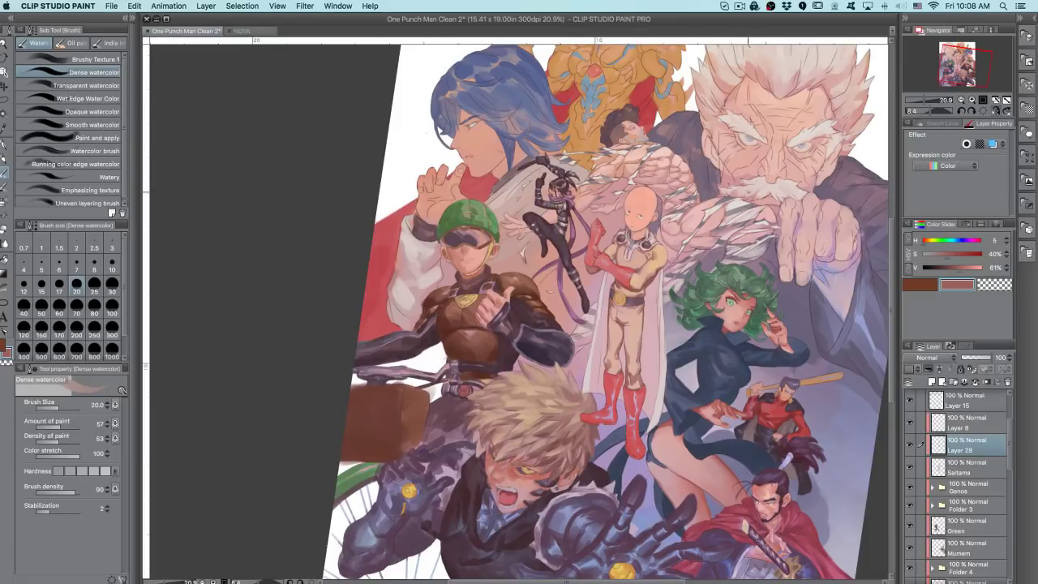
{"action": "left_click", "coordinate": [980, 110]}
{"action": "left_click_drag", "start_coordinate": [819, 154], "coordinate": [545, 233]}
{"action": "scroll", "coordinate": [702, 135], "scroll_direction": "down", "scroll_amount": 2}
{"action": "scroll", "coordinate": [667, 140], "scroll_direction": "up", "scroll_amount": 2}
{"action": "scroll", "coordinate": [671, 145], "scroll_direction": "down", "scroll_amount": 2}
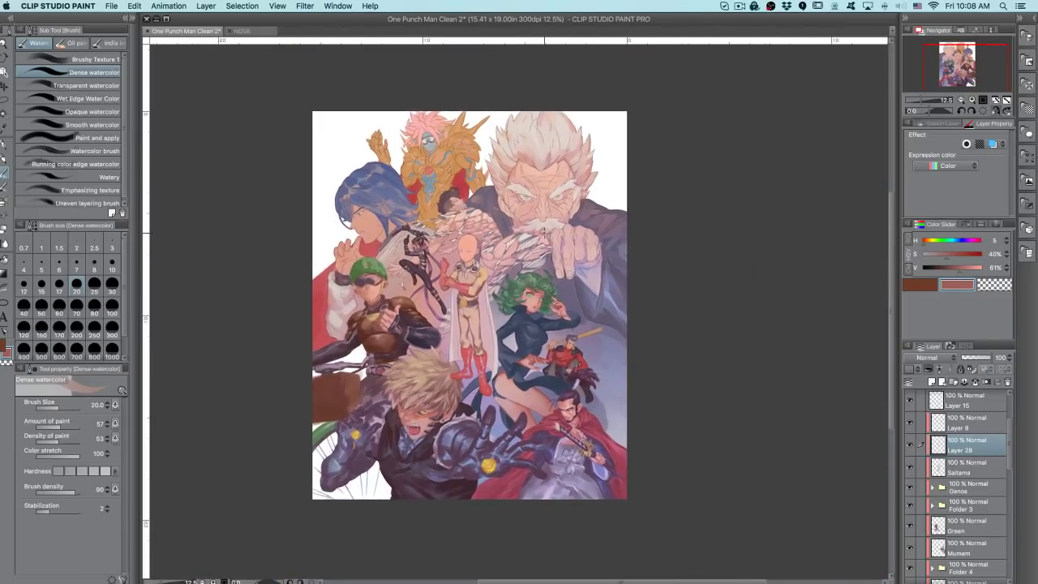
{"action": "scroll", "coordinate": [537, 238], "scroll_direction": "up", "scroll_amount": 2}
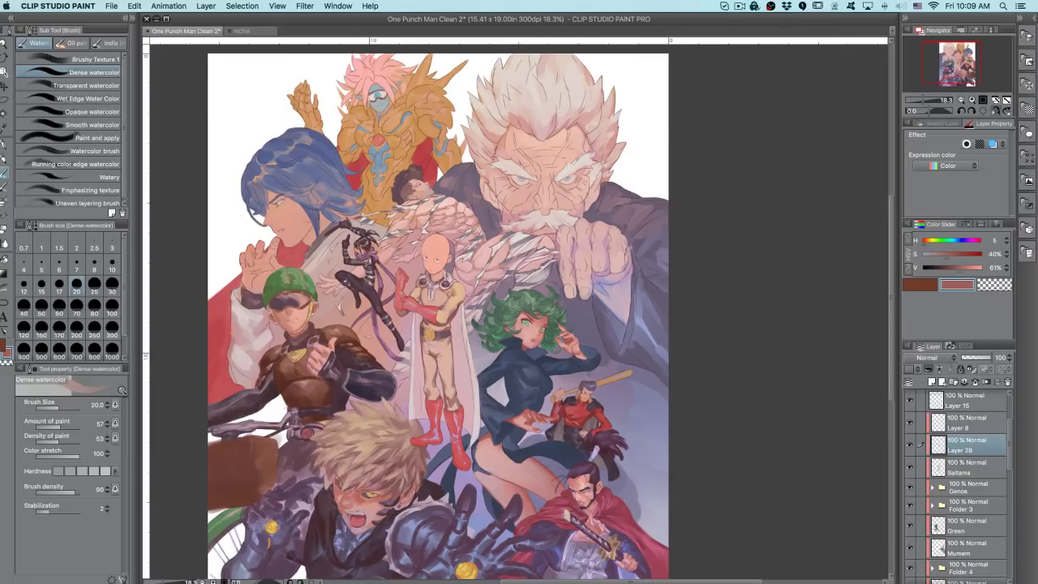
- Switch to iTunes
{"action": "key", "text": "super+Tab"}
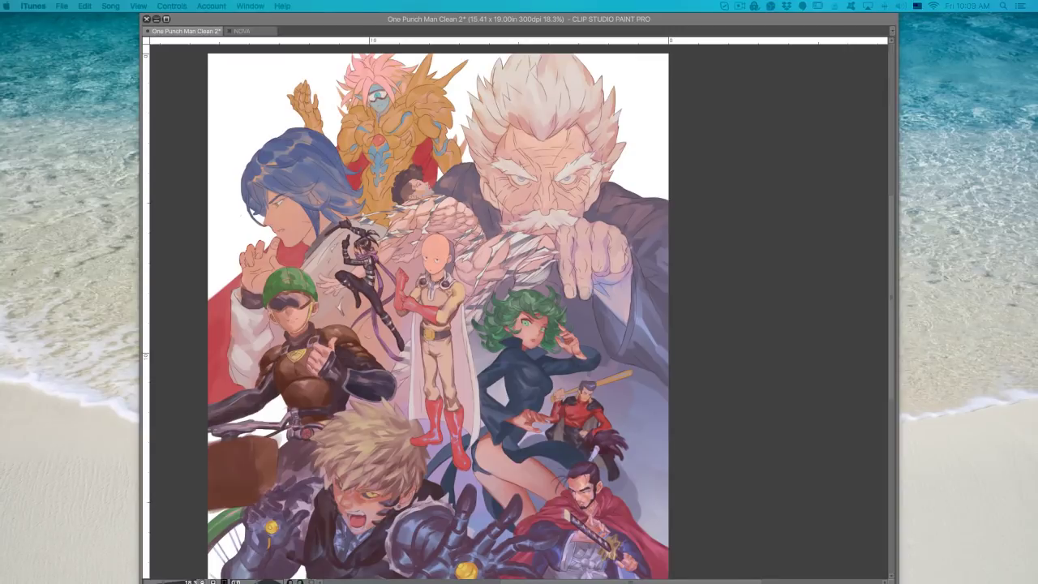